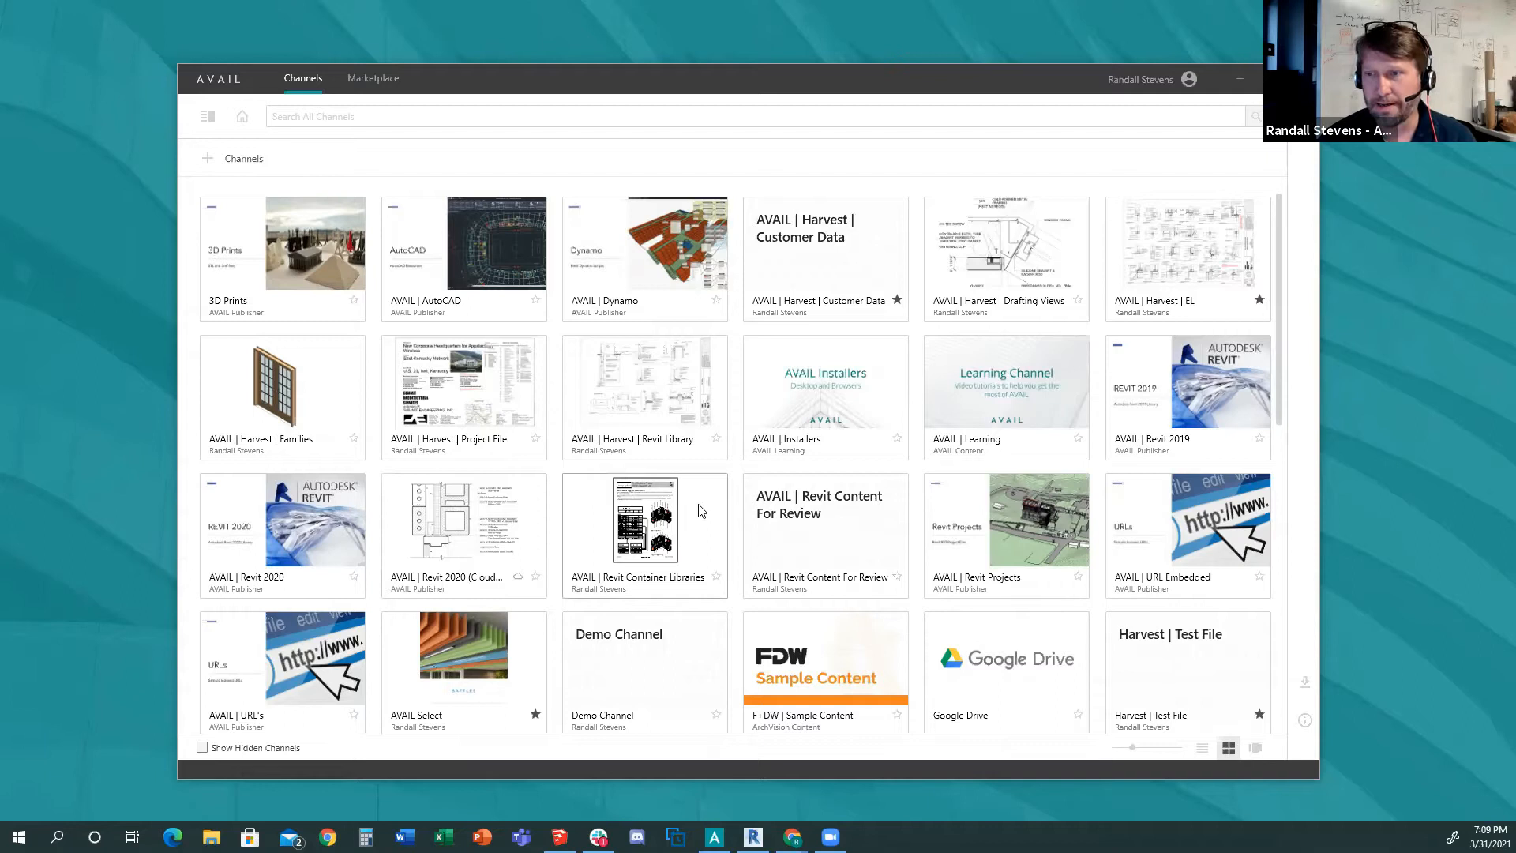
{"action": "scroll", "coordinate": [702, 510], "scroll_direction": "down", "scroll_amount": 3, "text": "ctrl"}
{"action": "scroll", "coordinate": [702, 511], "scroll_direction": "up", "scroll_amount": 2, "text": "ctrl"}
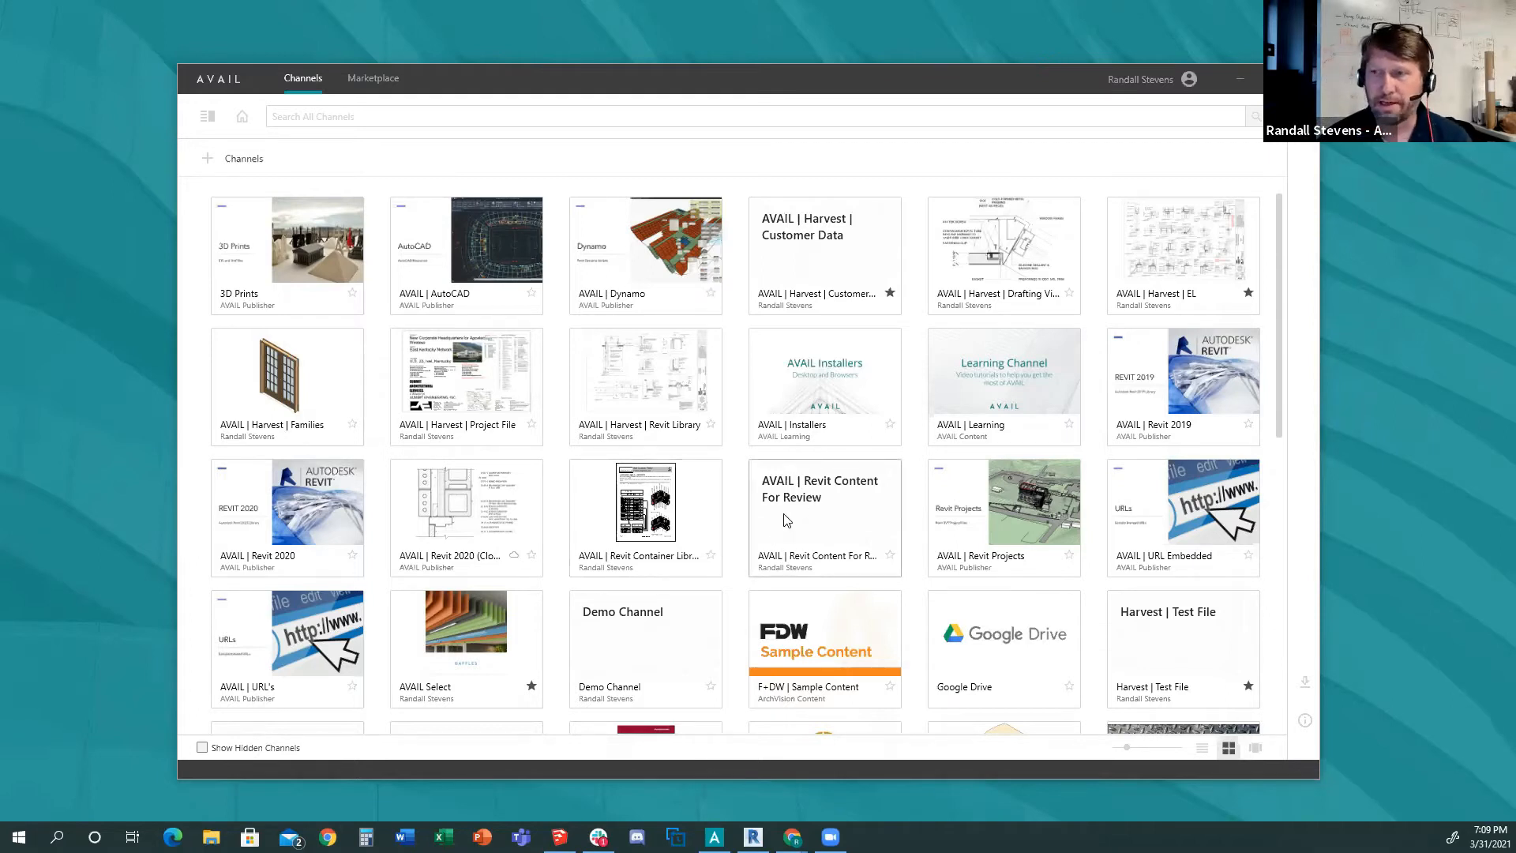
{"action": "scroll", "coordinate": [795, 520], "scroll_direction": "down", "scroll_amount": 1, "text": "ctrl"}
{"action": "scroll", "coordinate": [794, 520], "scroll_direction": "up", "scroll_amount": 1, "text": "ctrl"}
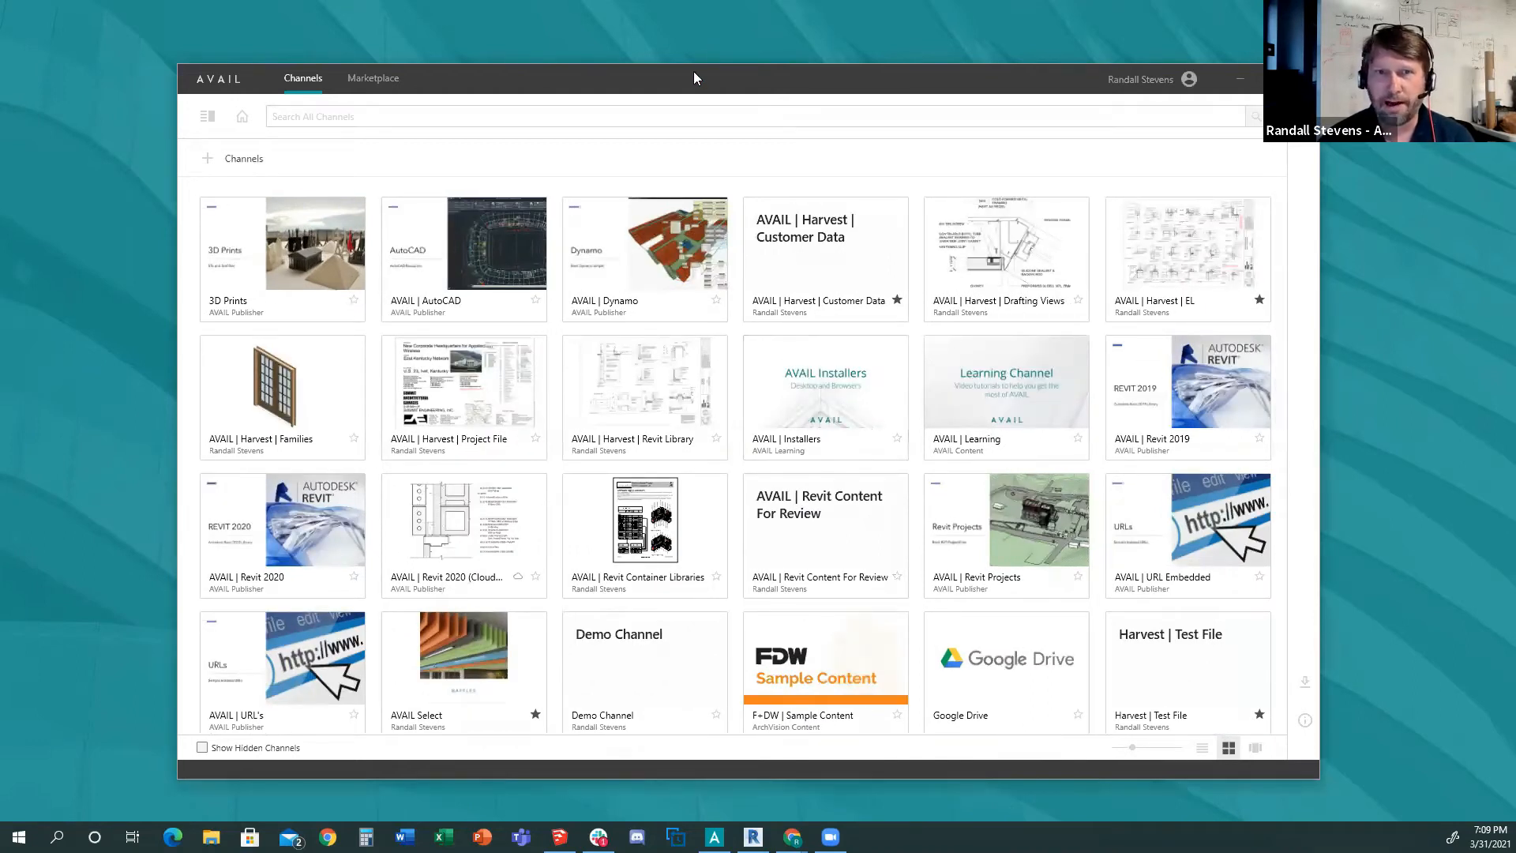
Maximize the channel library window and adjust the size of the channel cards.
{"action": "left_click_drag", "start_coordinate": [694, 72], "coordinate": [763, 80]}
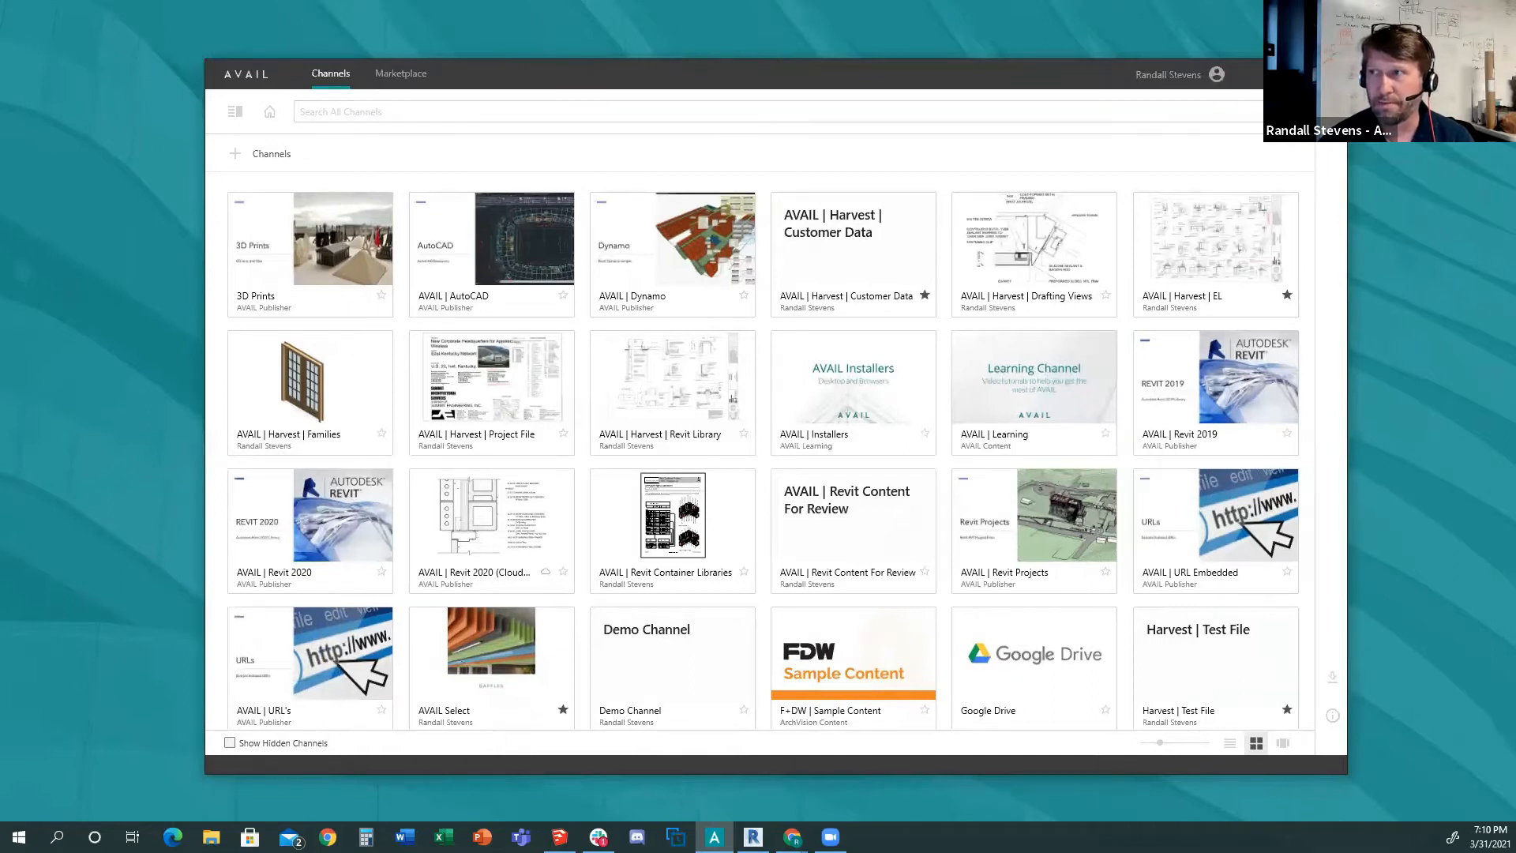
{"action": "key", "text": "super+Up"}
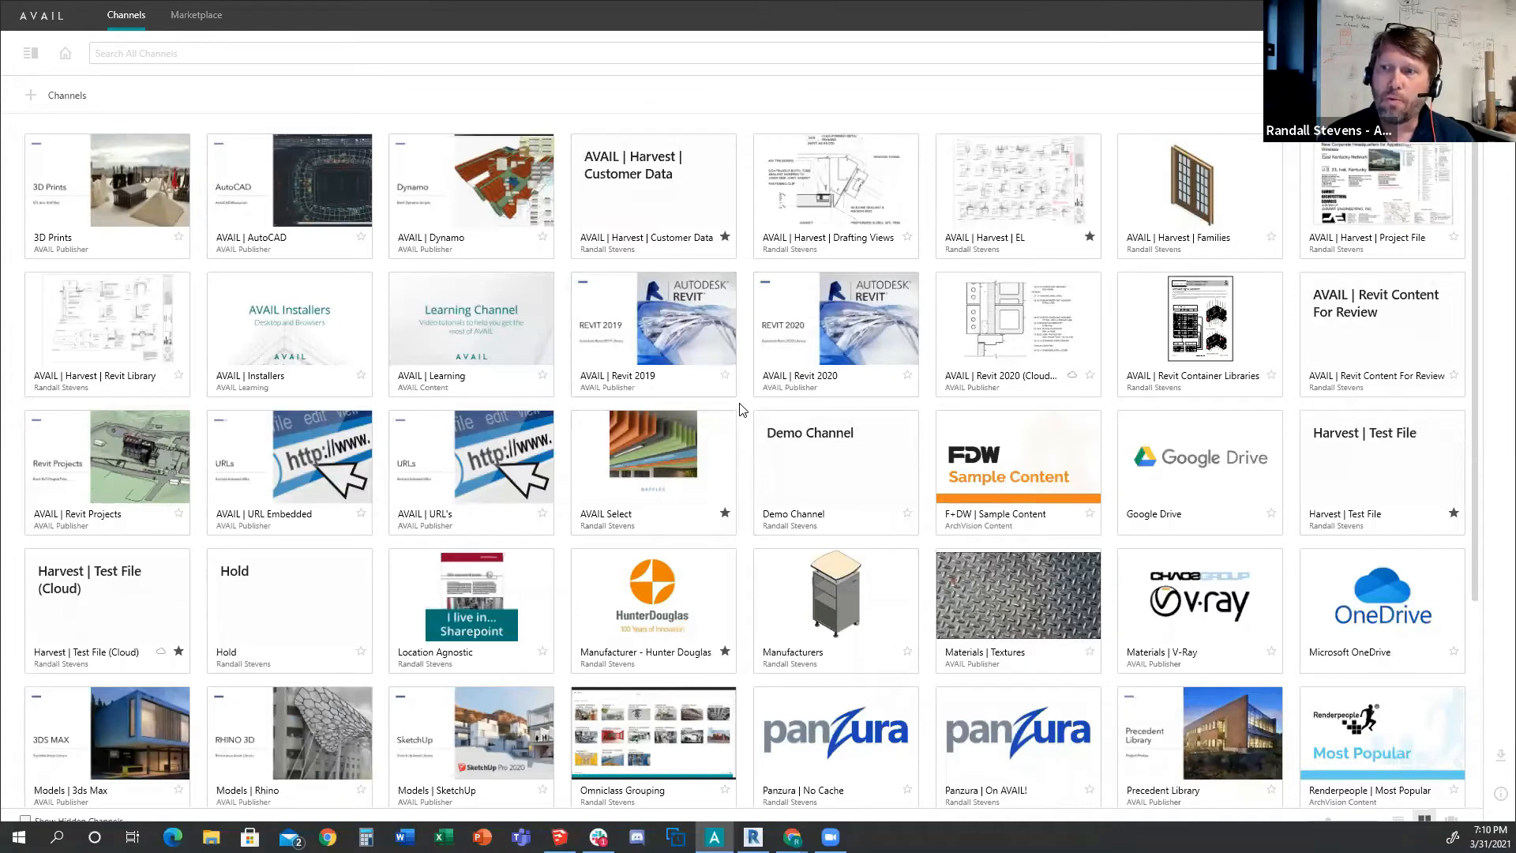
{"action": "scroll", "coordinate": [742, 410], "scroll_direction": "down", "scroll_amount": 2, "text": "ctrl"}
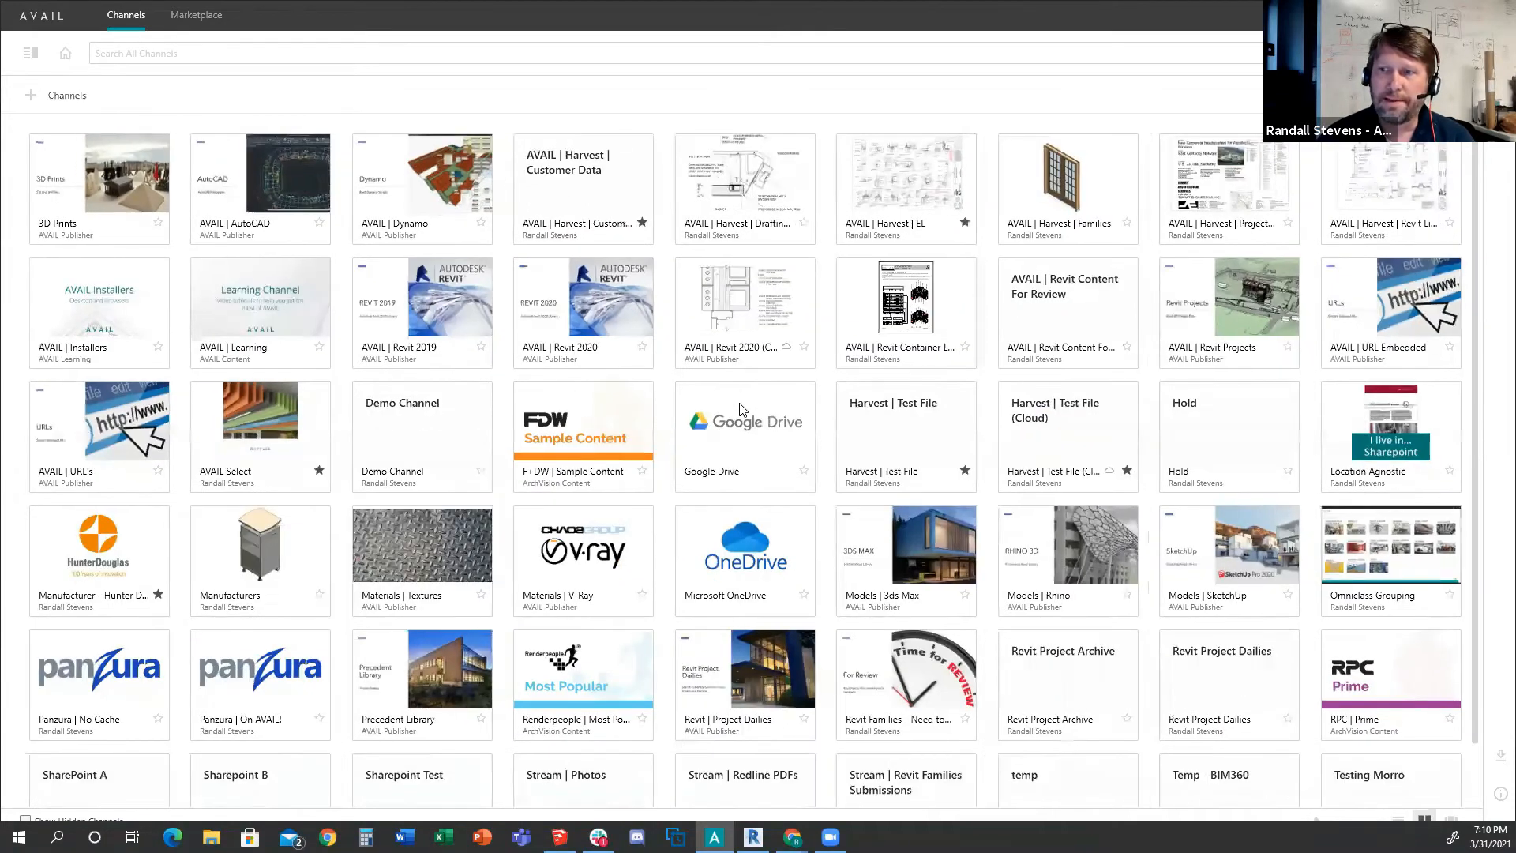
{"action": "scroll", "coordinate": [742, 410], "scroll_direction": "up", "scroll_amount": 3, "text": "ctrl"}
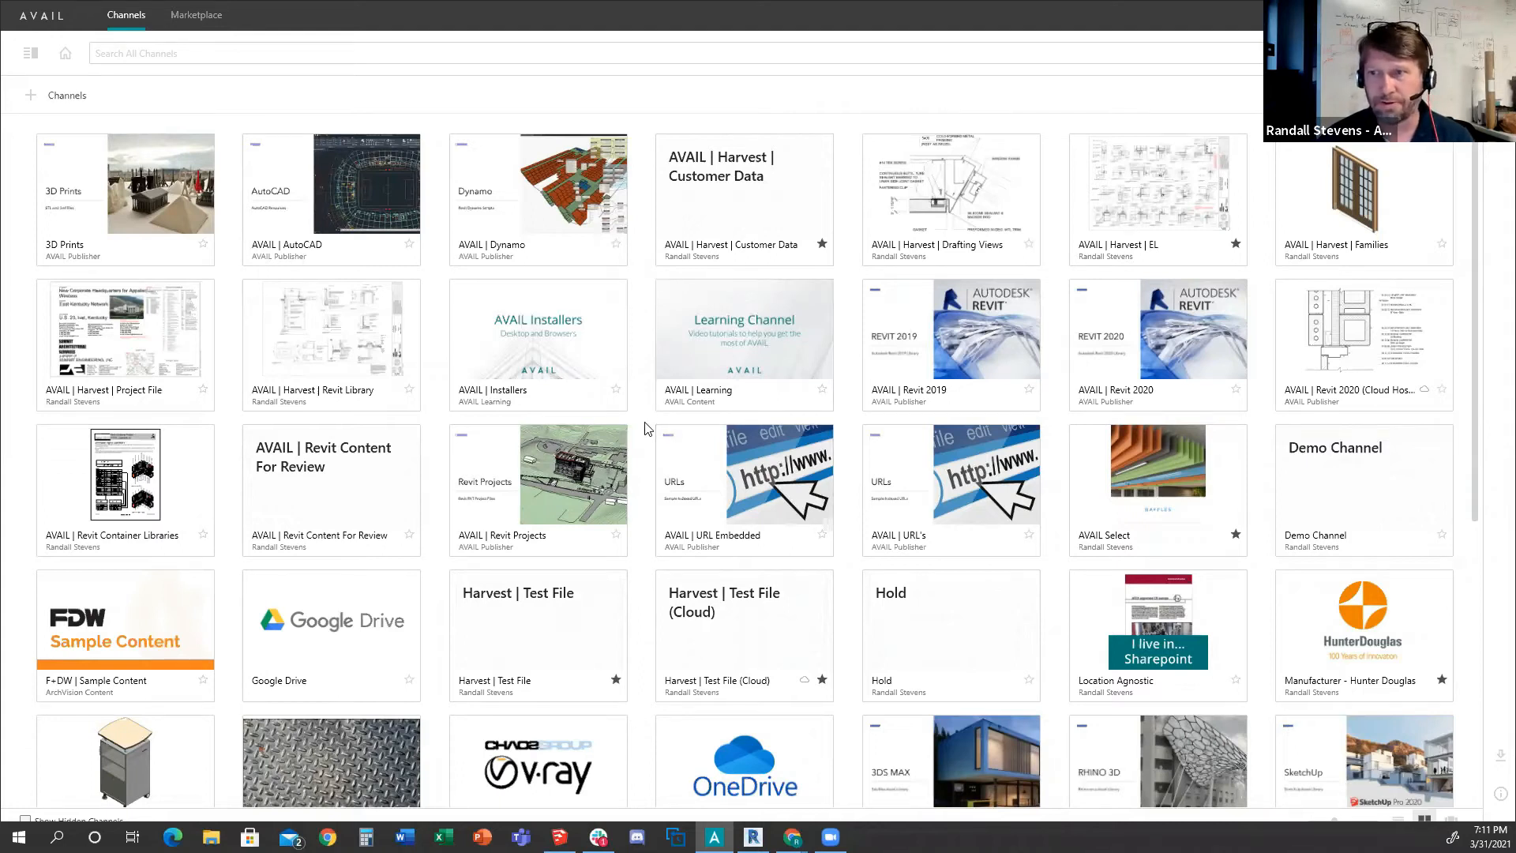
{"action": "scroll", "coordinate": [644, 422], "scroll_direction": "down", "scroll_amount": 3, "text": "ctrl"}
{"action": "scroll", "coordinate": [644, 421], "scroll_direction": "up", "scroll_amount": 2, "text": "ctrl"}
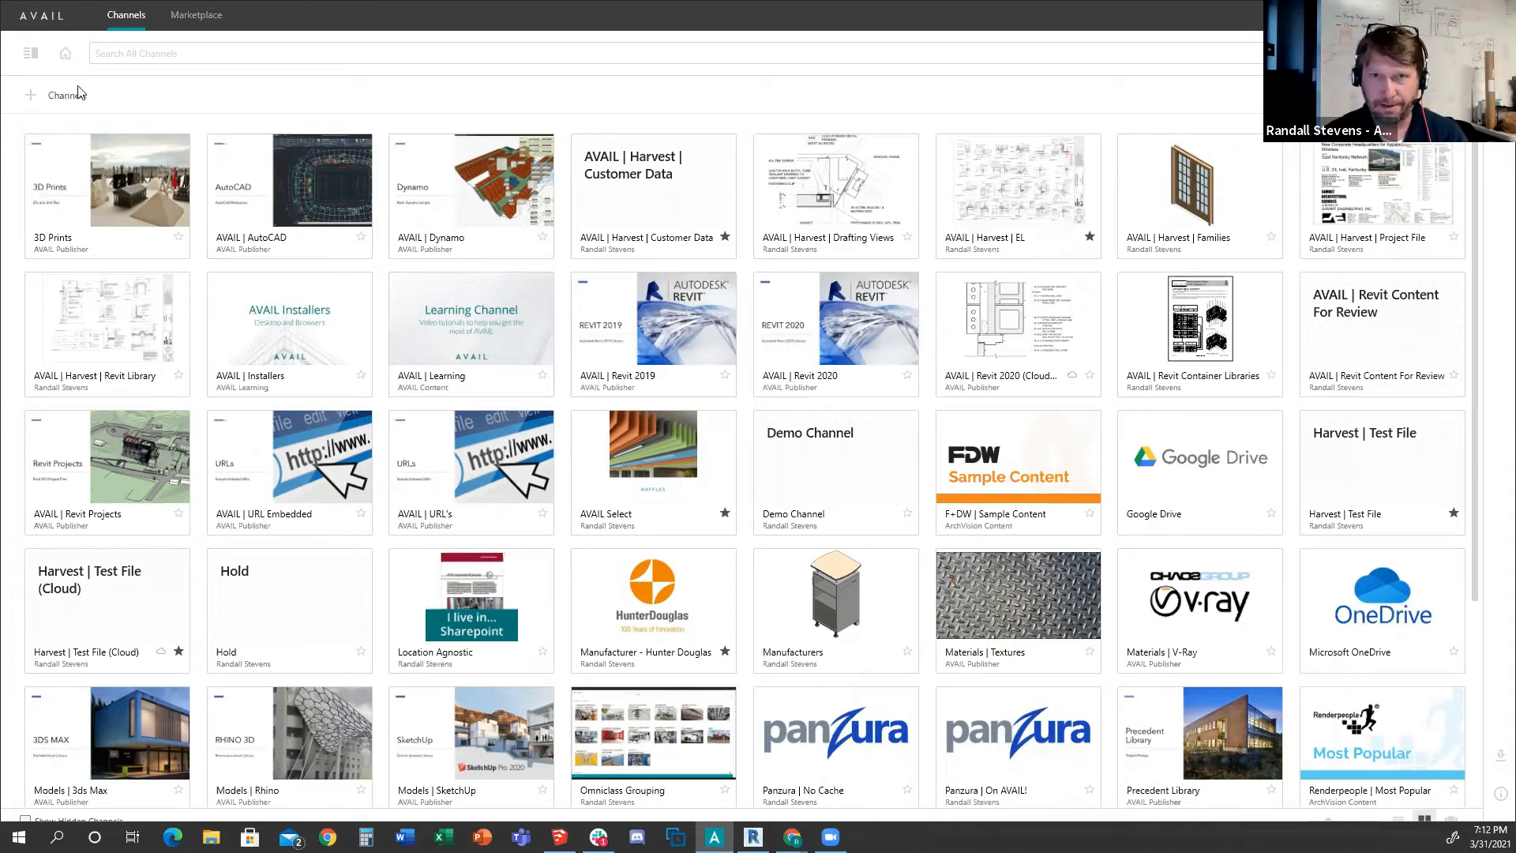
Bring up the form for creating a channel and dismiss it without creating one.
{"action": "left_click", "coordinate": [30, 98]}
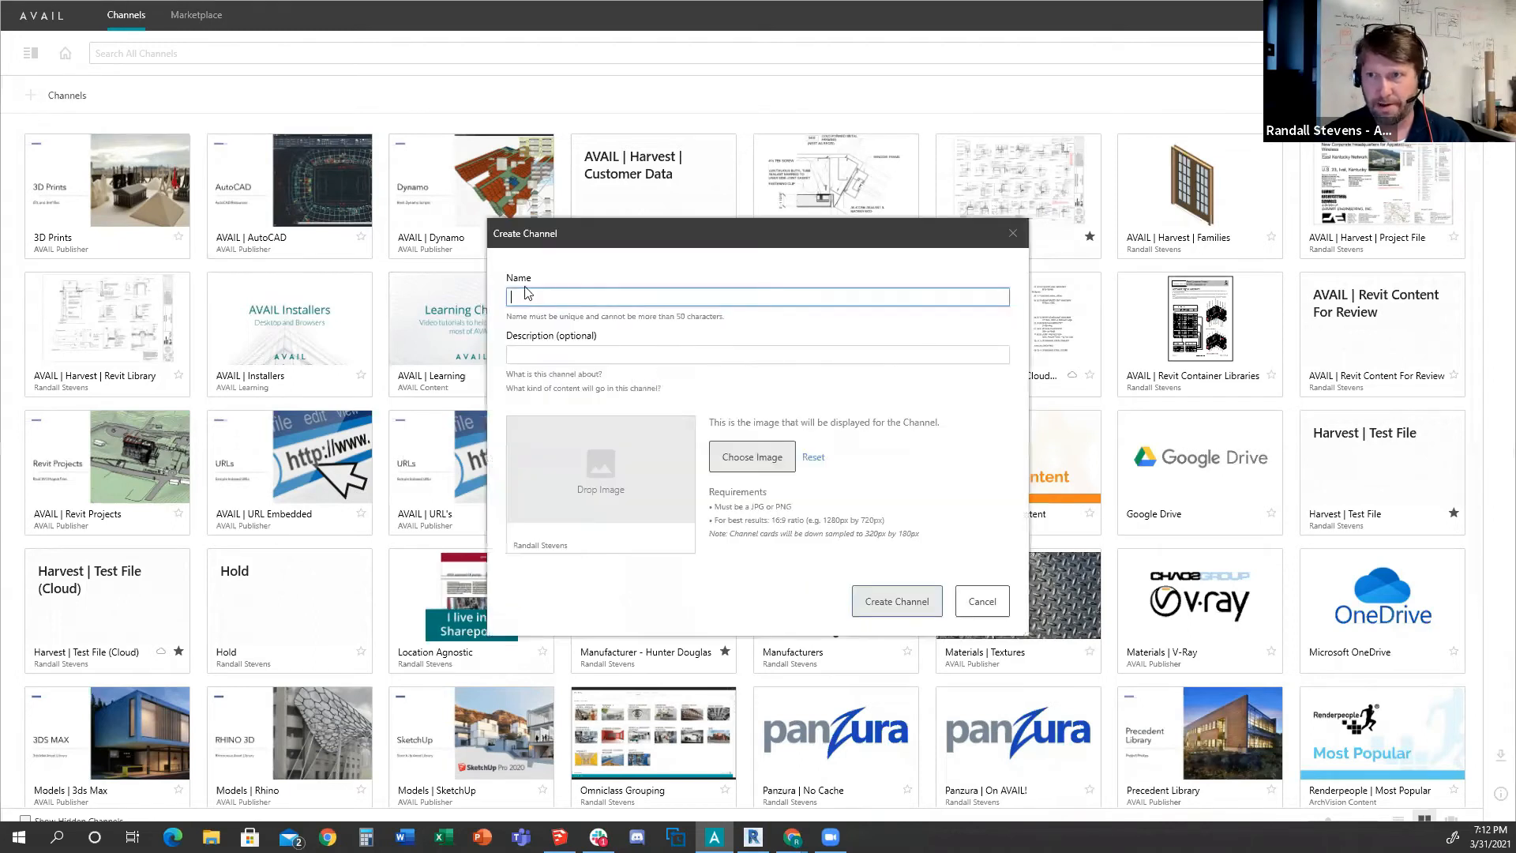
{"action": "left_click", "coordinate": [985, 610]}
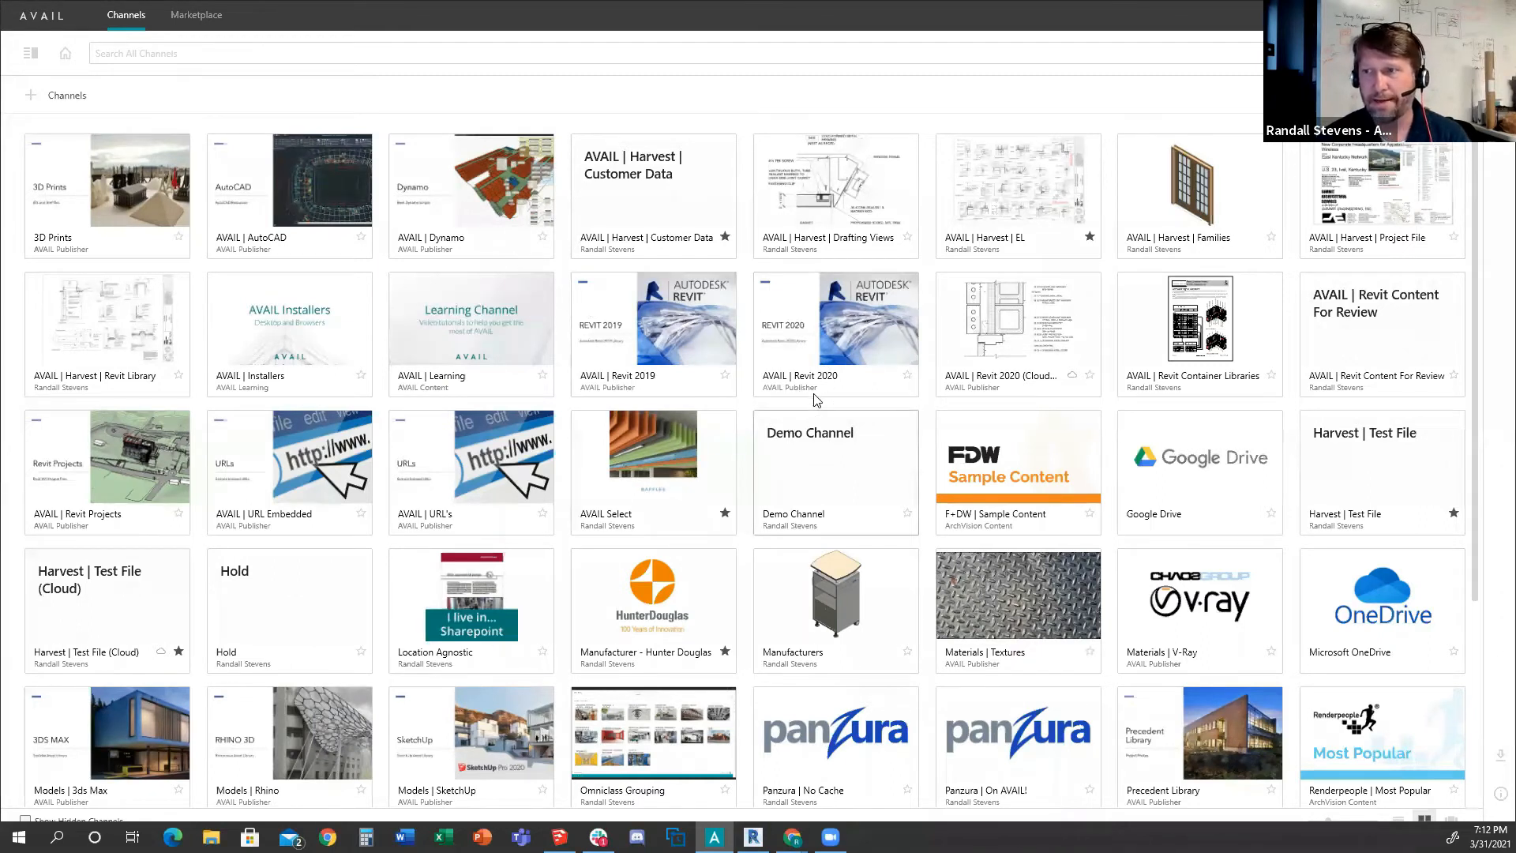
Open the AVAIL | Revit 2020 channel and browse its families with smaller thumbnails.
{"action": "left_click", "coordinate": [834, 336]}
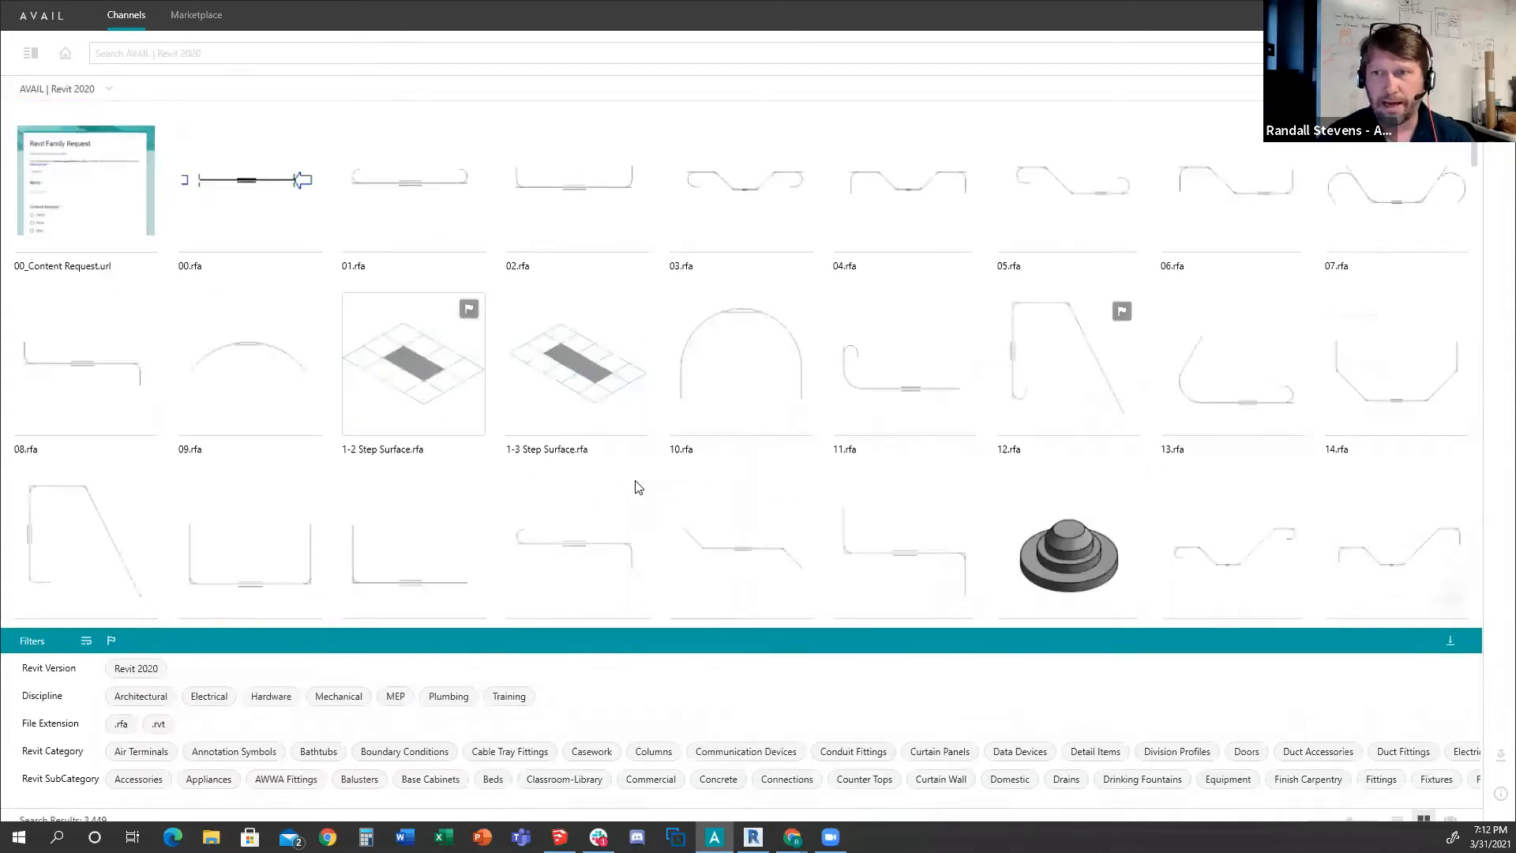
{"action": "scroll", "coordinate": [638, 489], "scroll_direction": "down", "scroll_amount": 4, "text": "ctrl"}
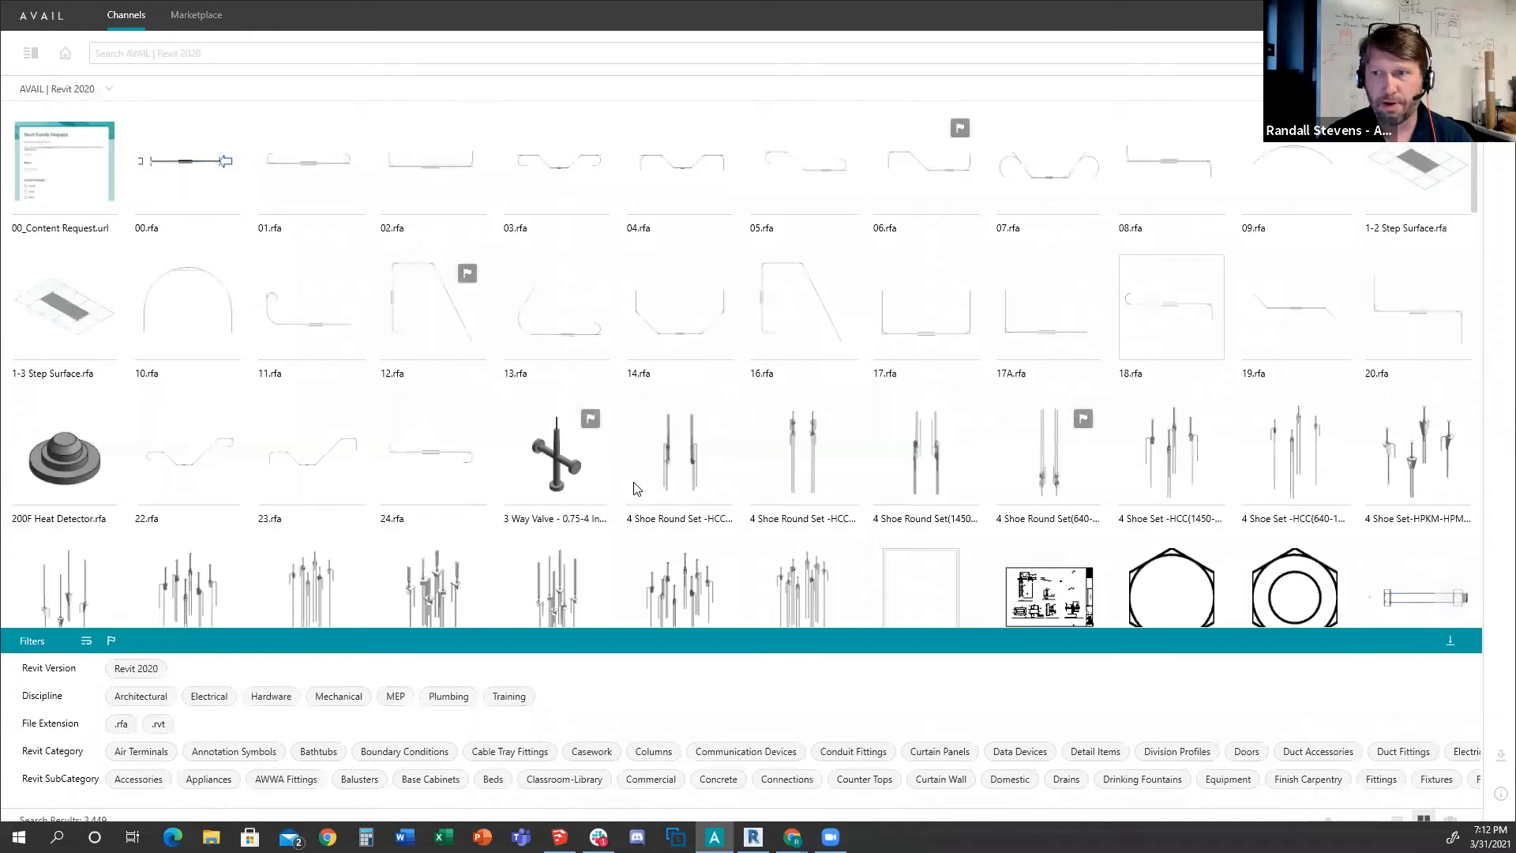
{"action": "scroll", "coordinate": [646, 491], "scroll_direction": "down", "scroll_amount": 1, "text": "ctrl"}
{"action": "scroll", "coordinate": [645, 491], "scroll_direction": "down", "scroll_amount": 3}
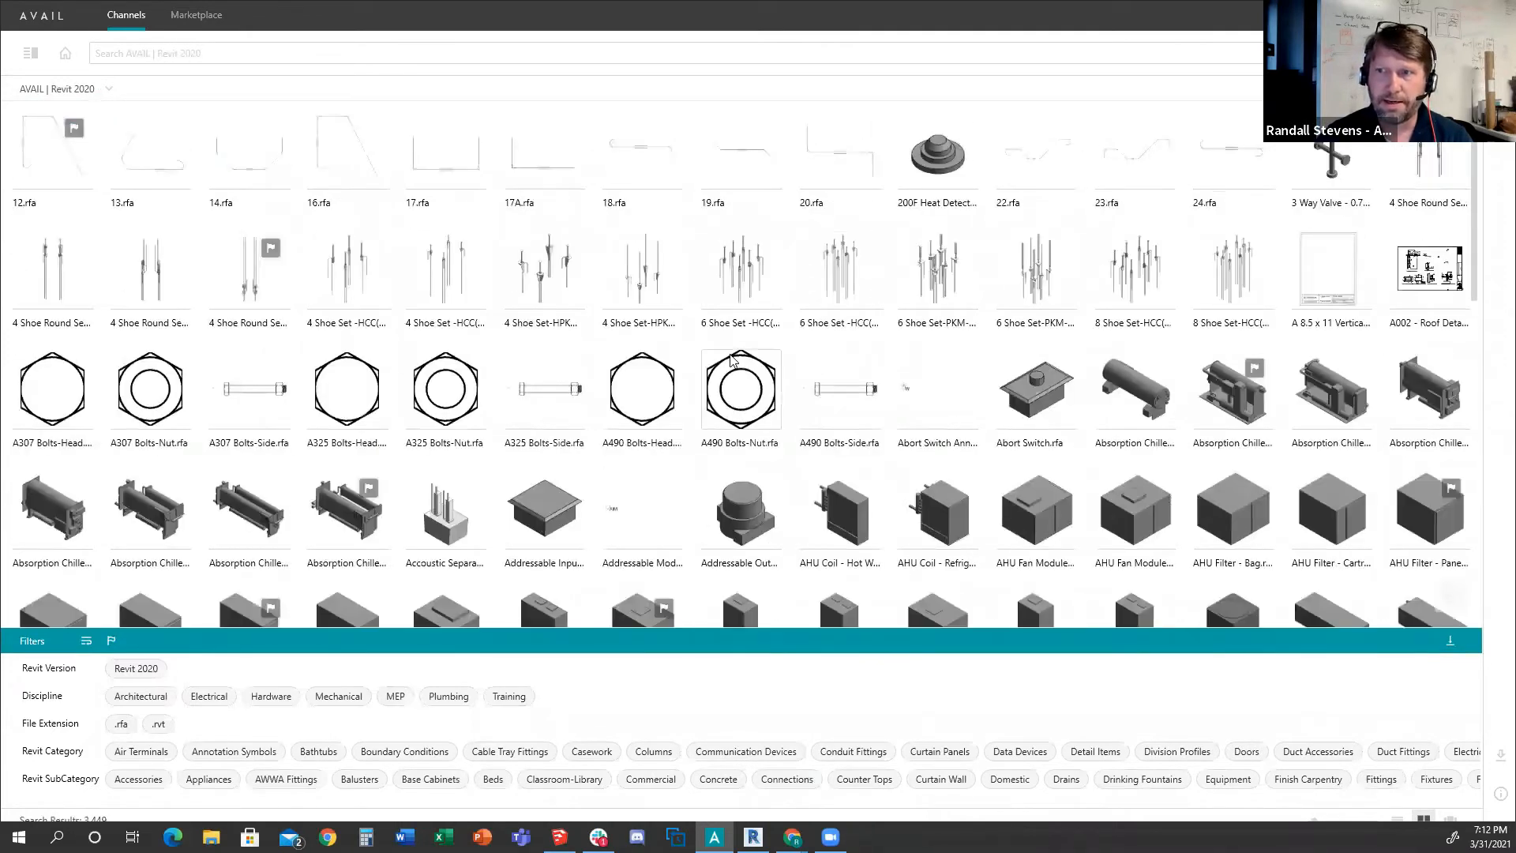
{"action": "scroll", "coordinate": [718, 362], "scroll_direction": "down", "scroll_amount": 8}
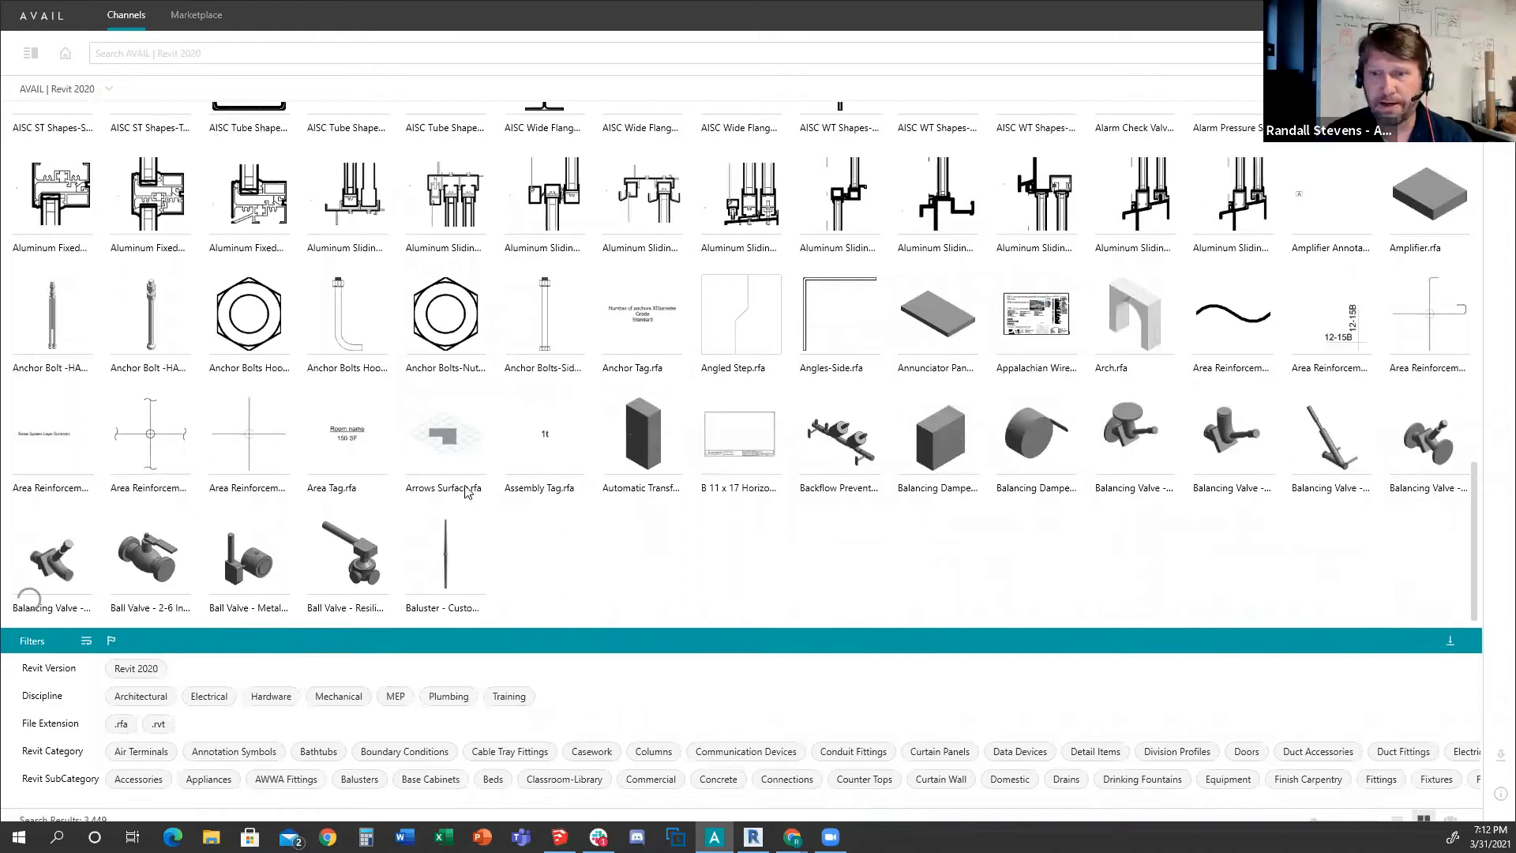
{"action": "scroll", "coordinate": [442, 466], "scroll_direction": "up", "scroll_amount": 1}
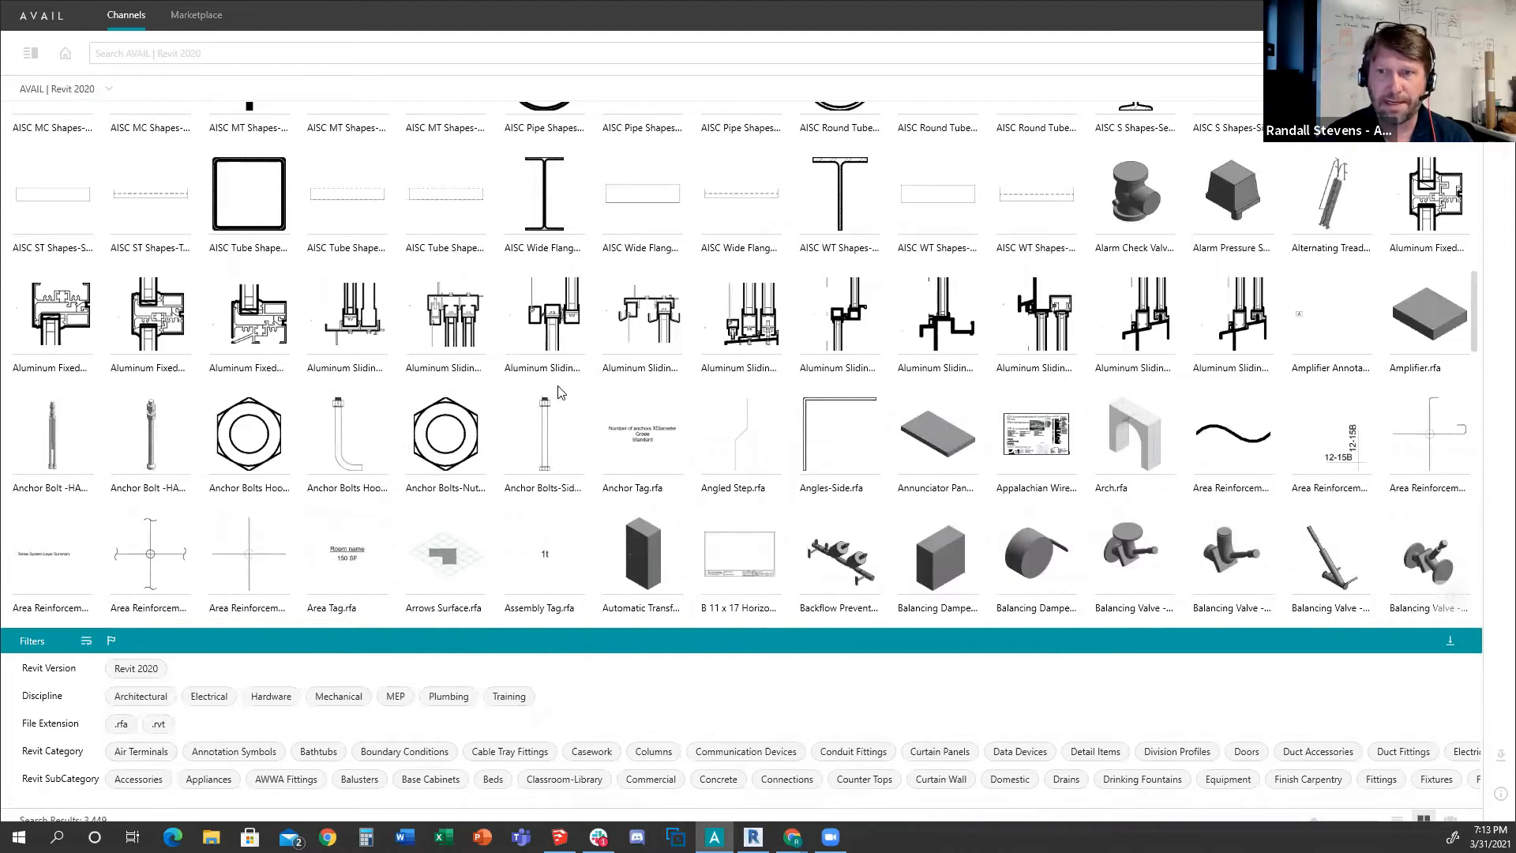
Open the file location of the Aluminum Sliding Door meeting section family and trace its parent folders up to US Imperial.
{"action": "right_click", "coordinate": [547, 322]}
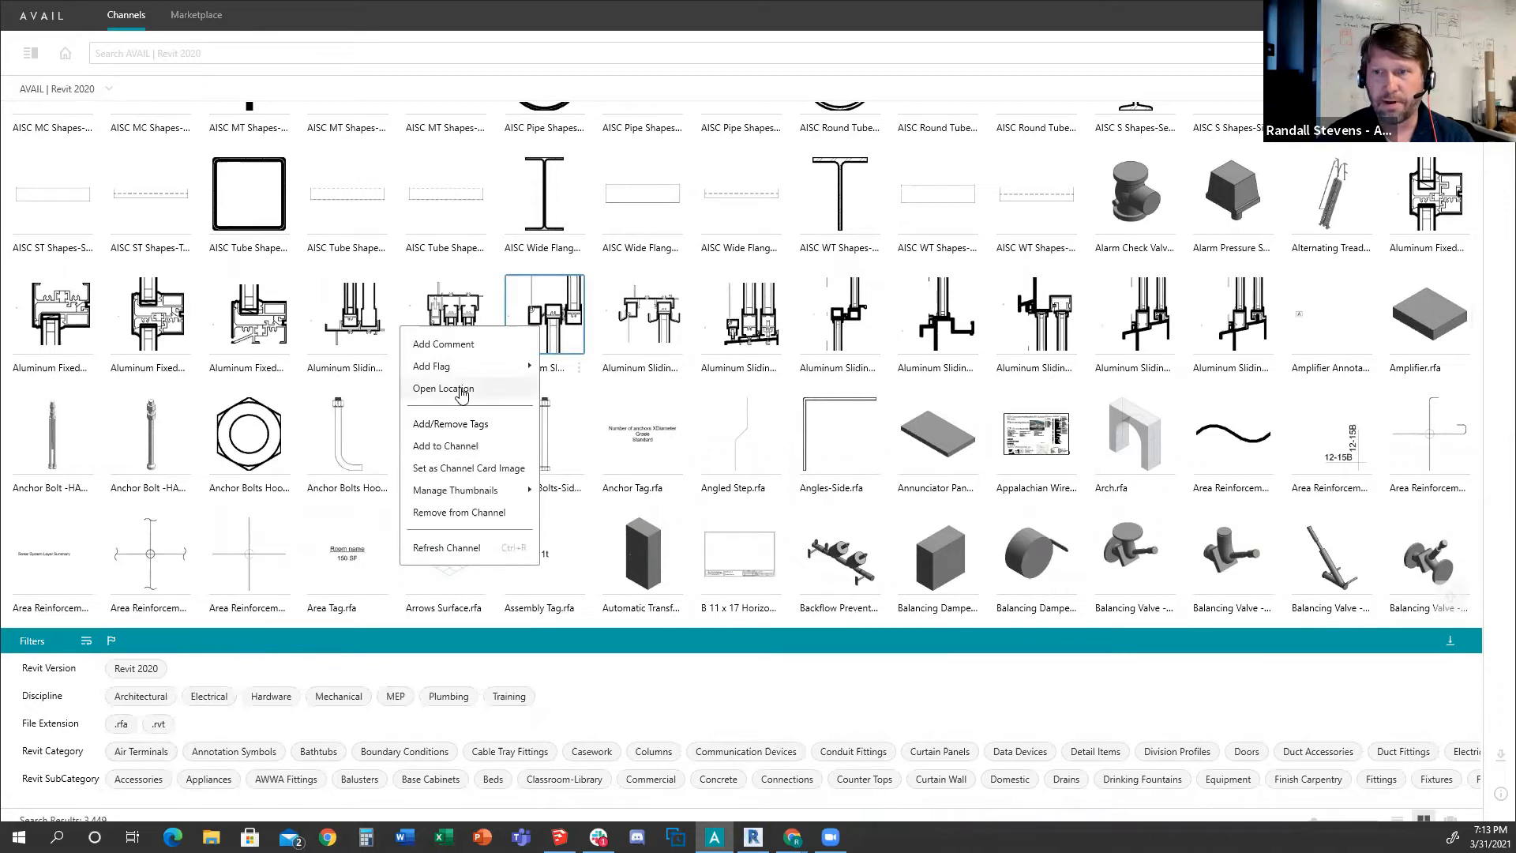
{"action": "left_click", "coordinate": [443, 389]}
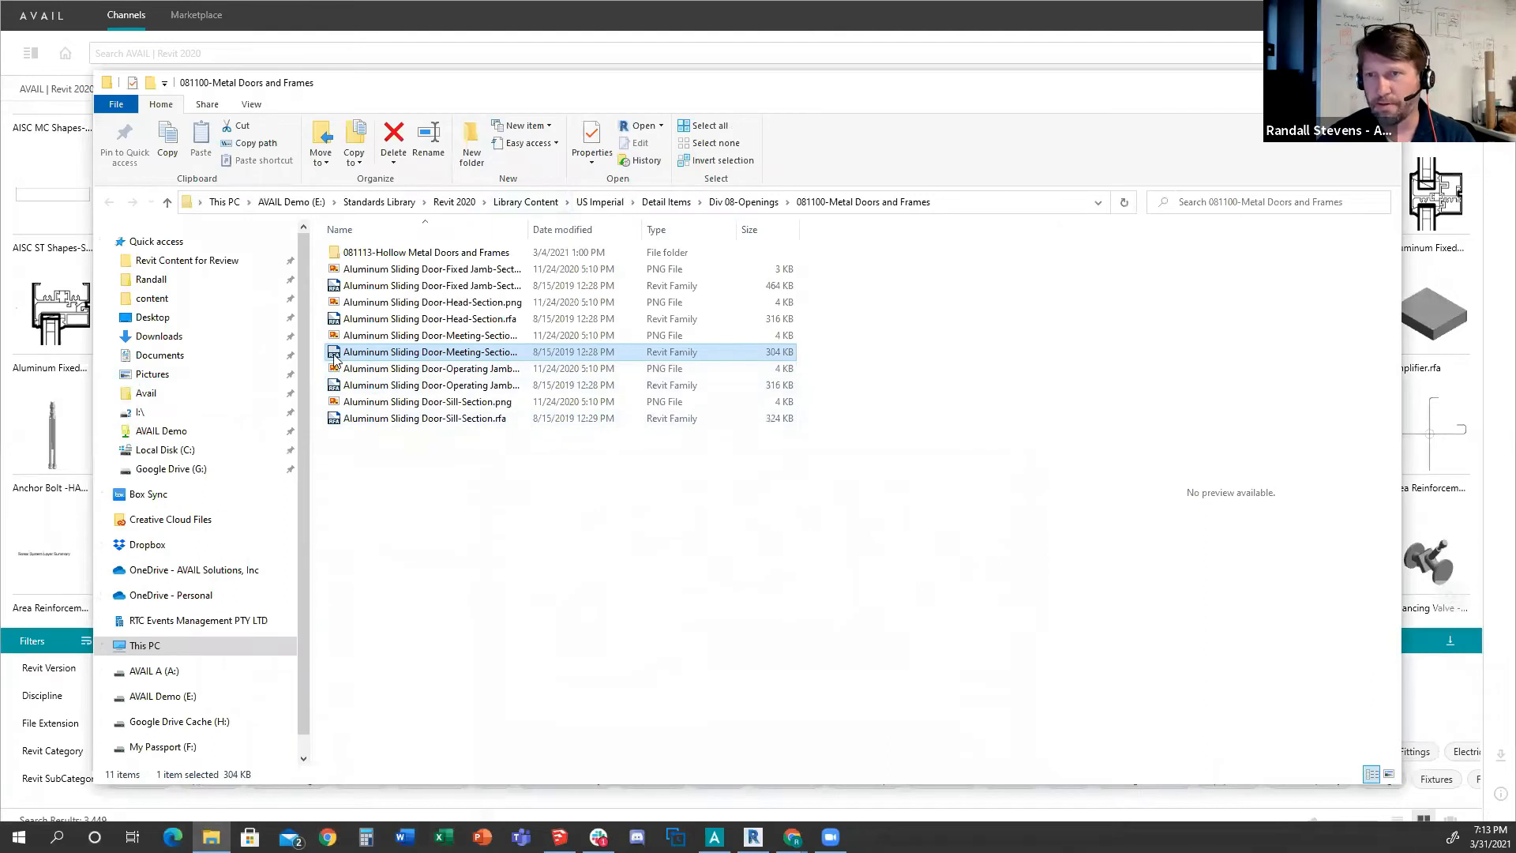
{"action": "left_click", "coordinate": [973, 202]}
{"action": "left_click", "coordinate": [626, 481]}
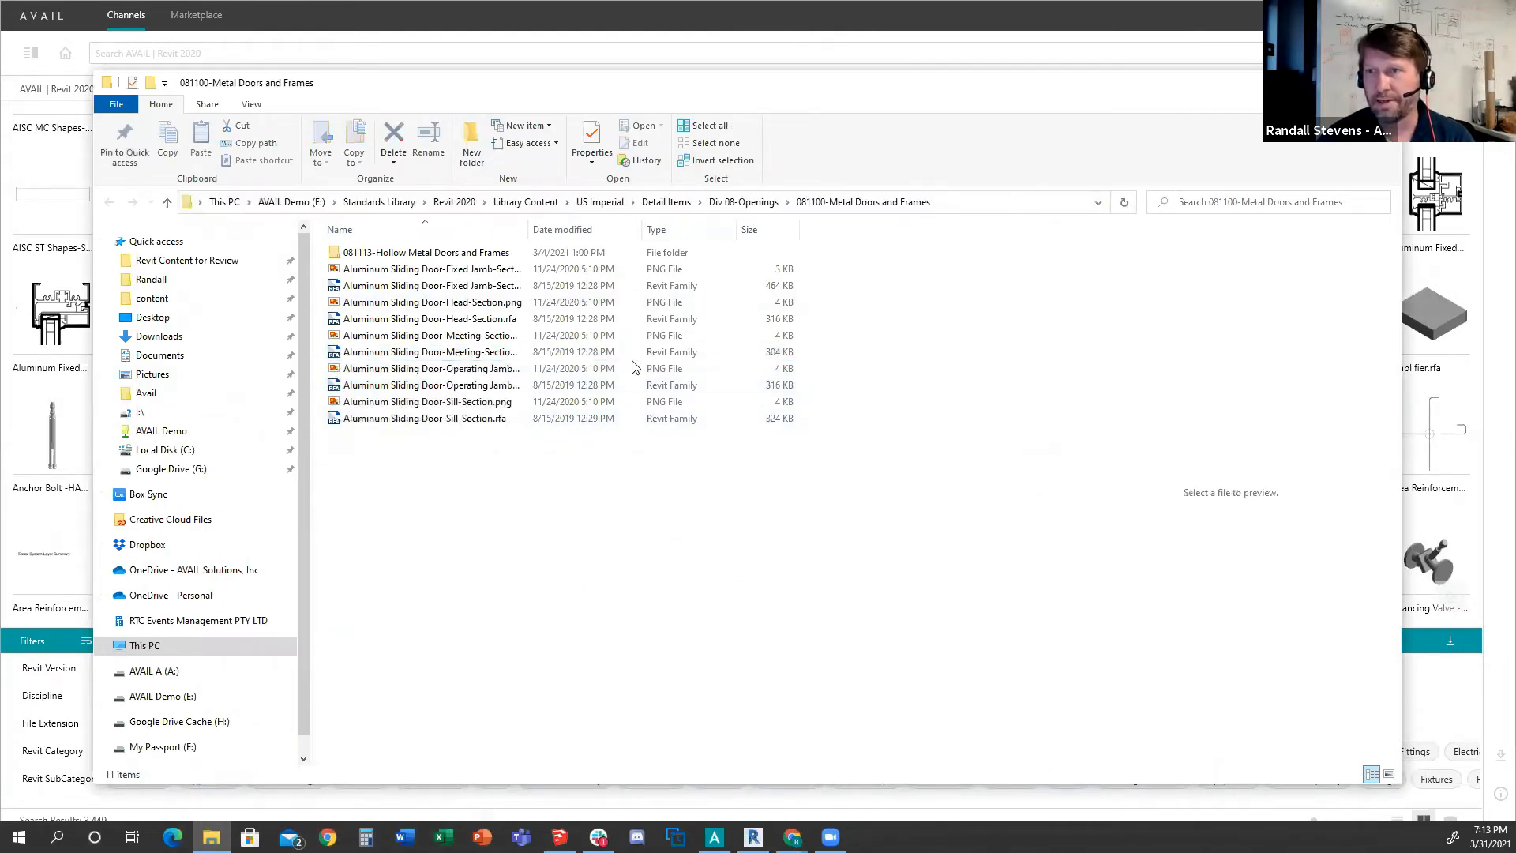
{"action": "left_click", "coordinate": [753, 203]}
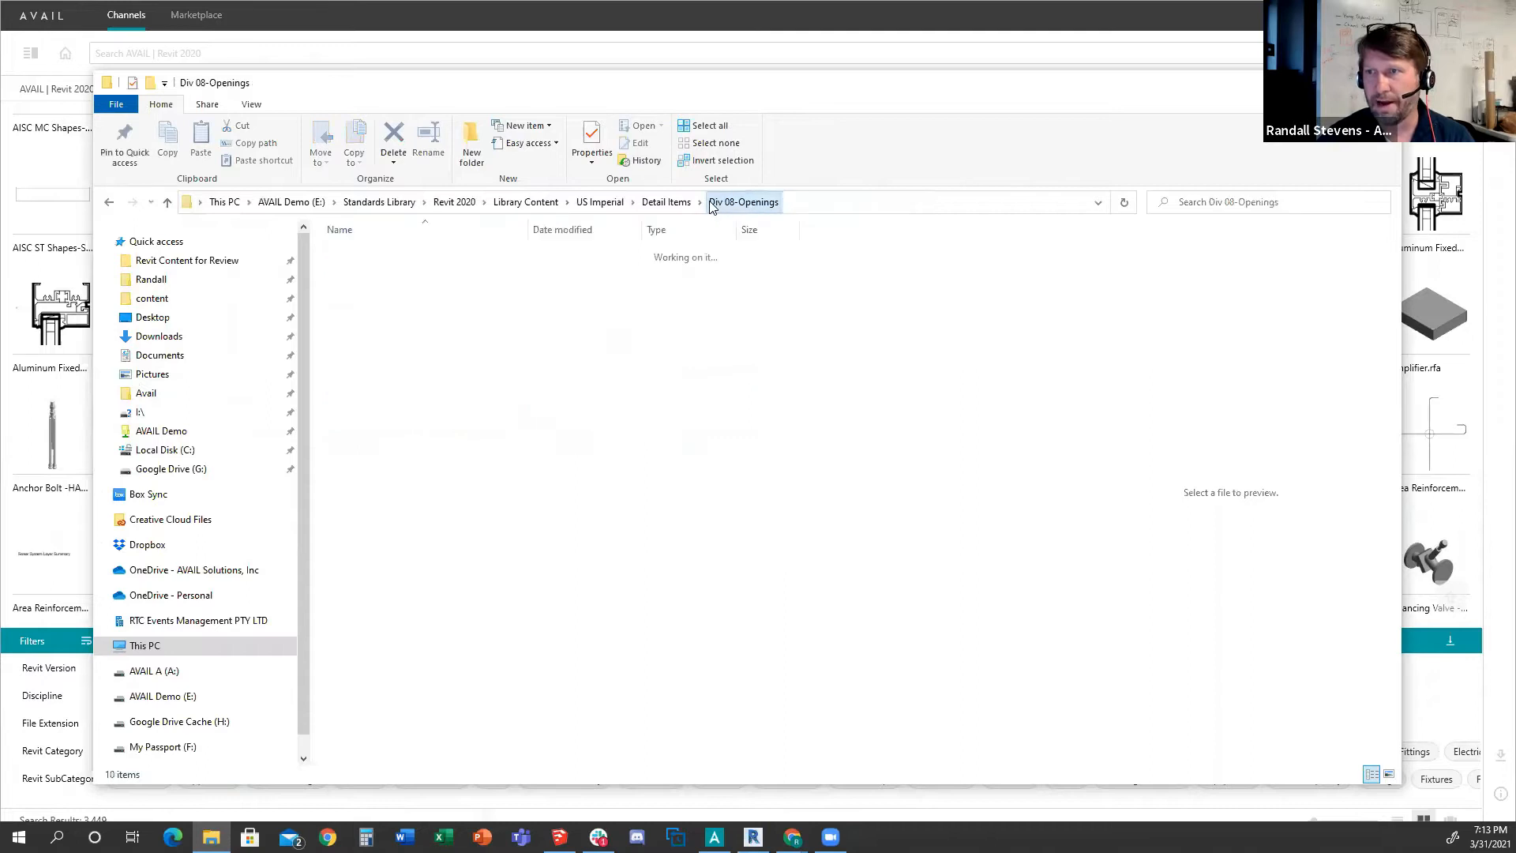
{"action": "left_click", "coordinate": [668, 202]}
{"action": "left_click", "coordinate": [604, 203]}
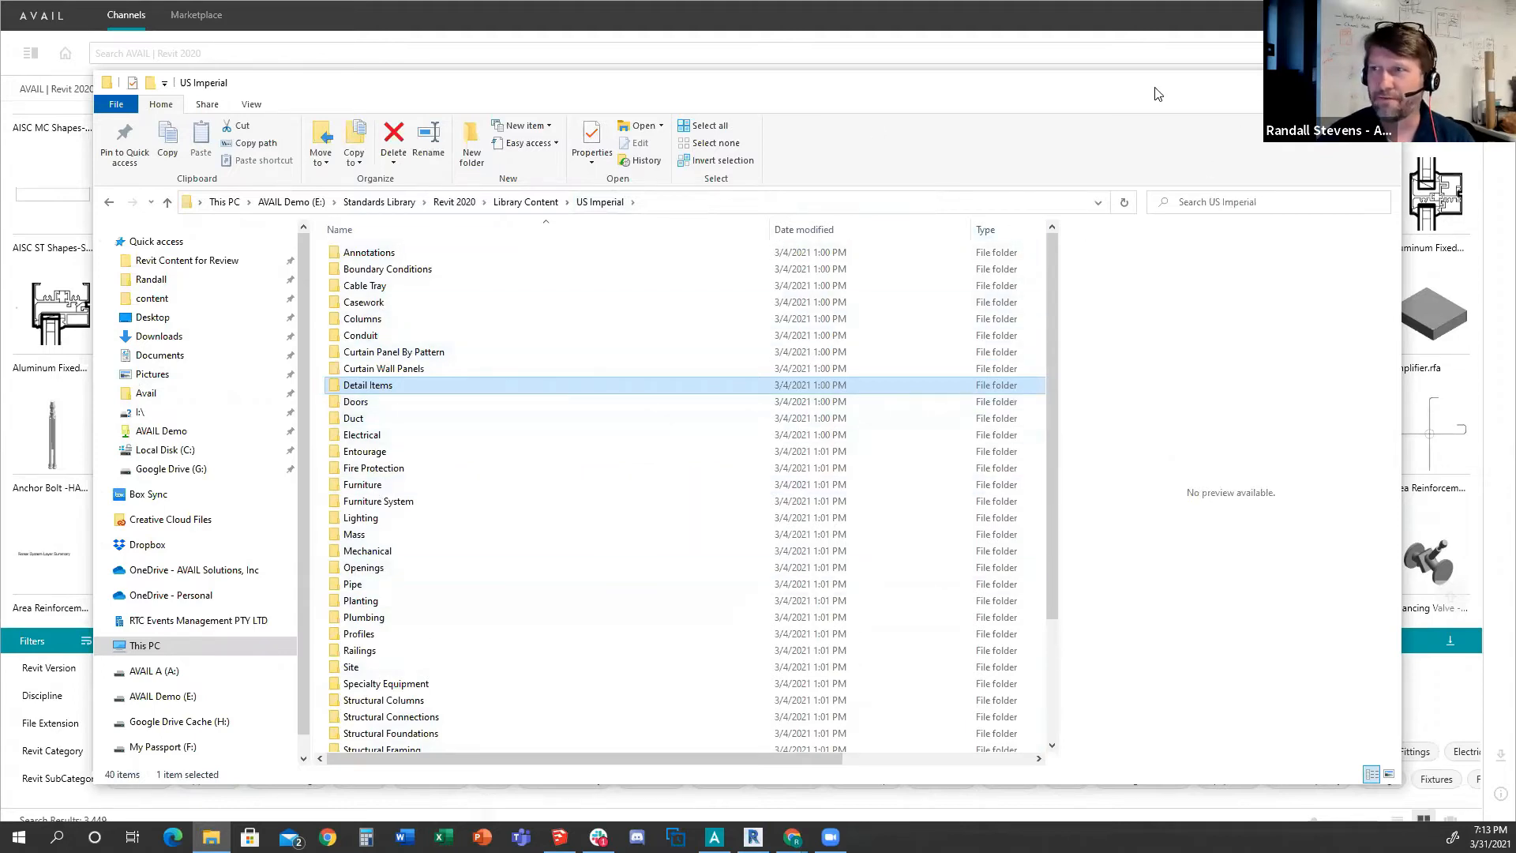
{"action": "left_click", "coordinate": [1310, 82]}
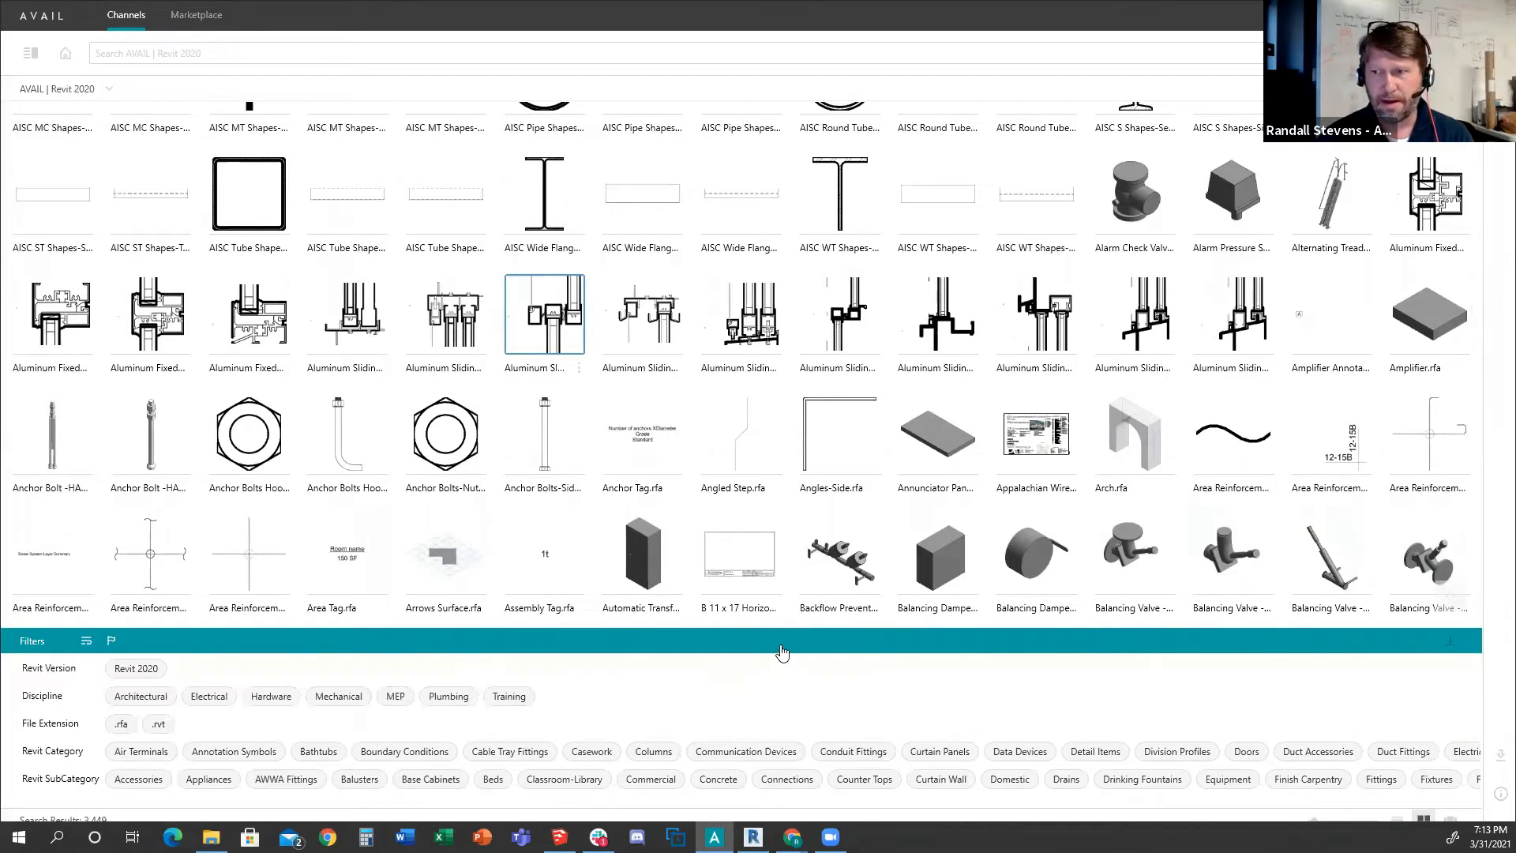
Filter the channel by the Casework Revit category and enlarge the thumbnails of the matching families.
{"action": "left_click", "coordinate": [508, 643]}
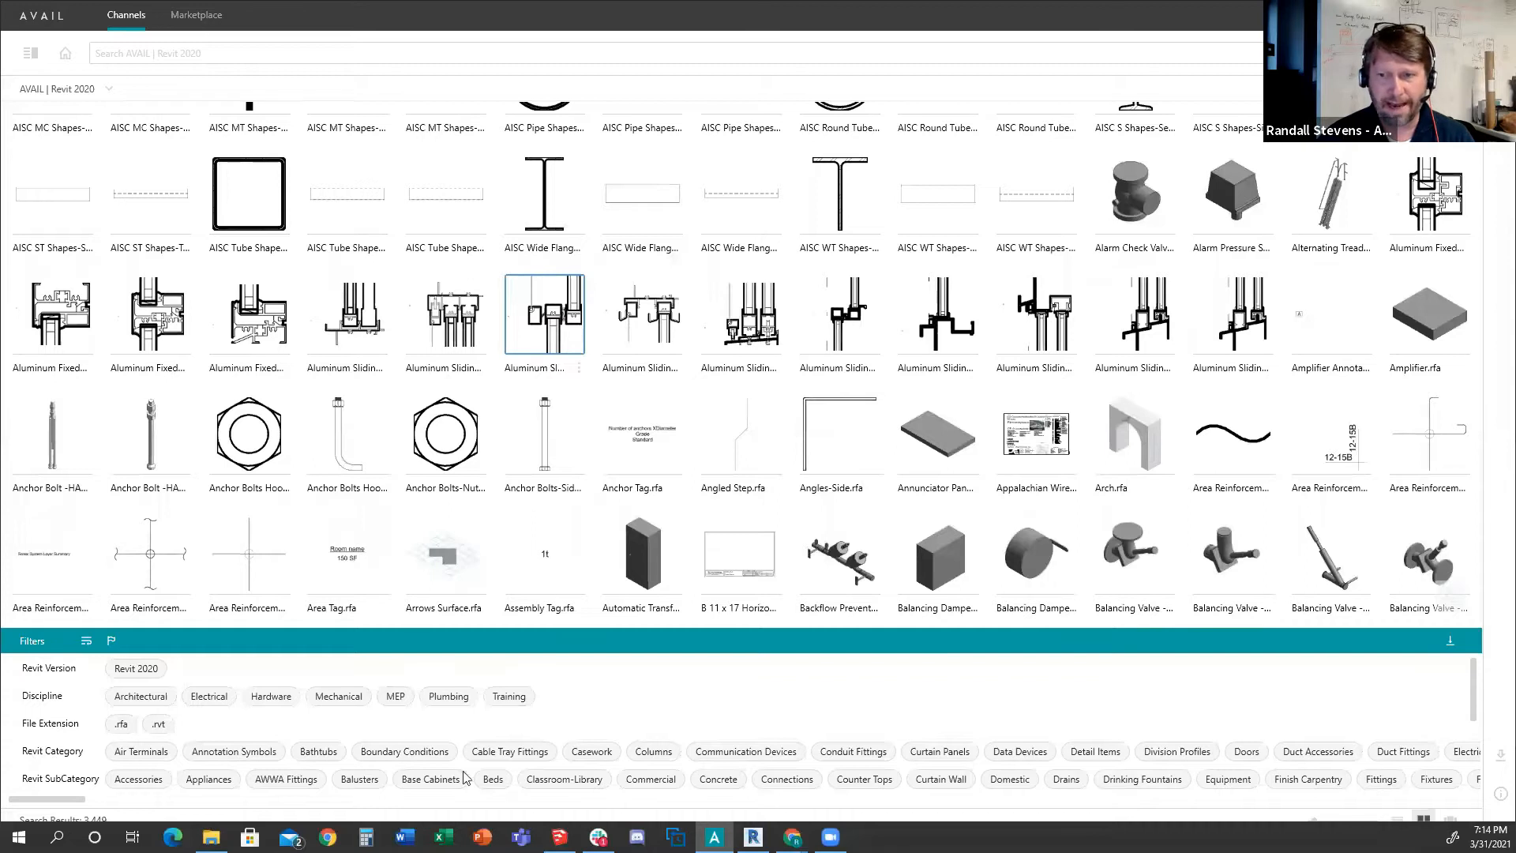
{"action": "left_click", "coordinate": [588, 754]}
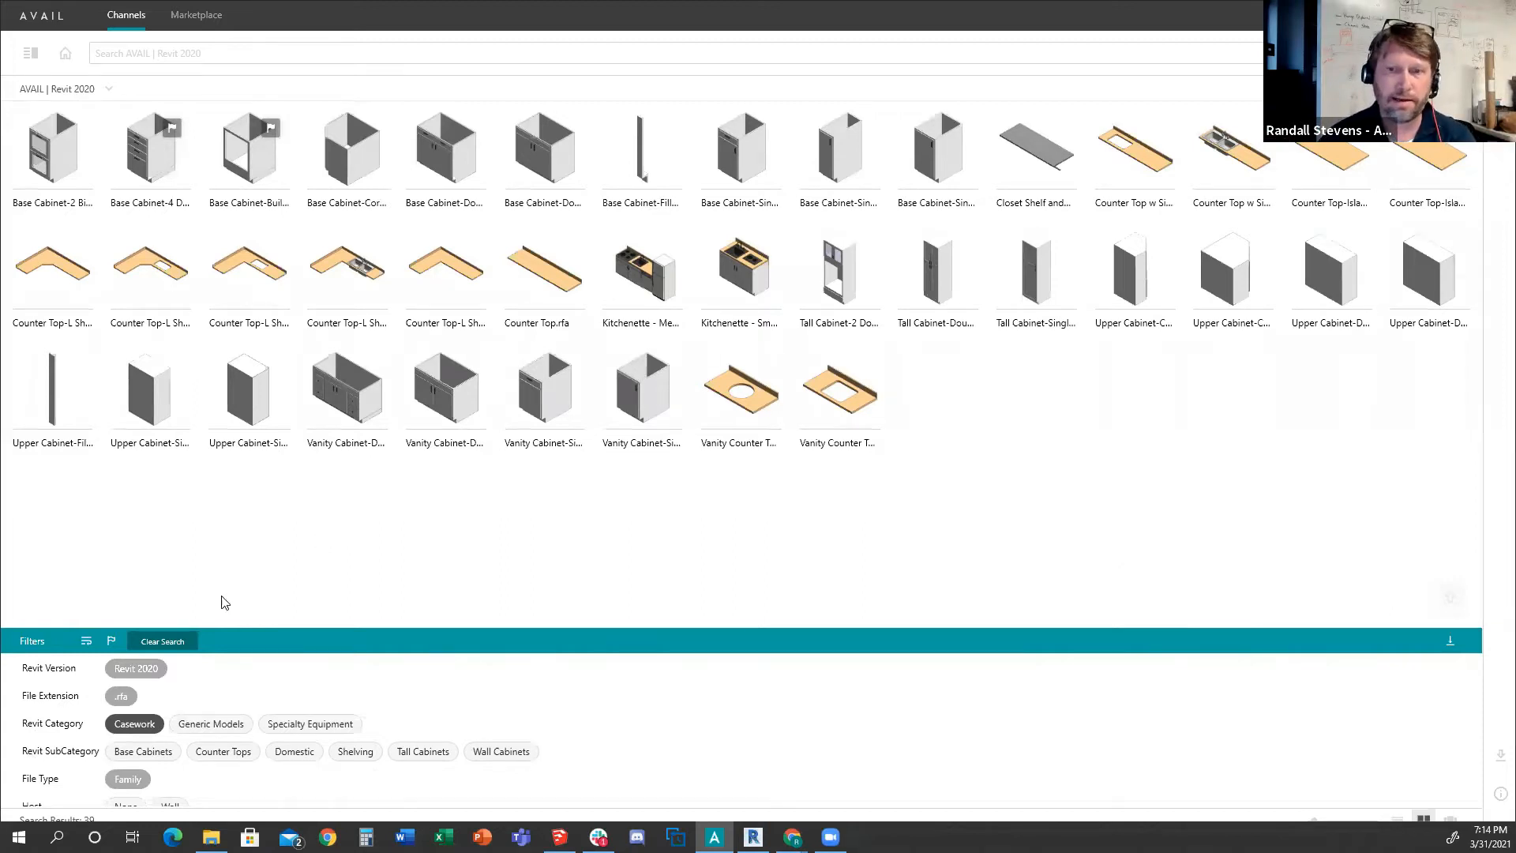
{"action": "scroll", "coordinate": [271, 545], "scroll_direction": "up", "scroll_amount": 4, "text": "ctrl"}
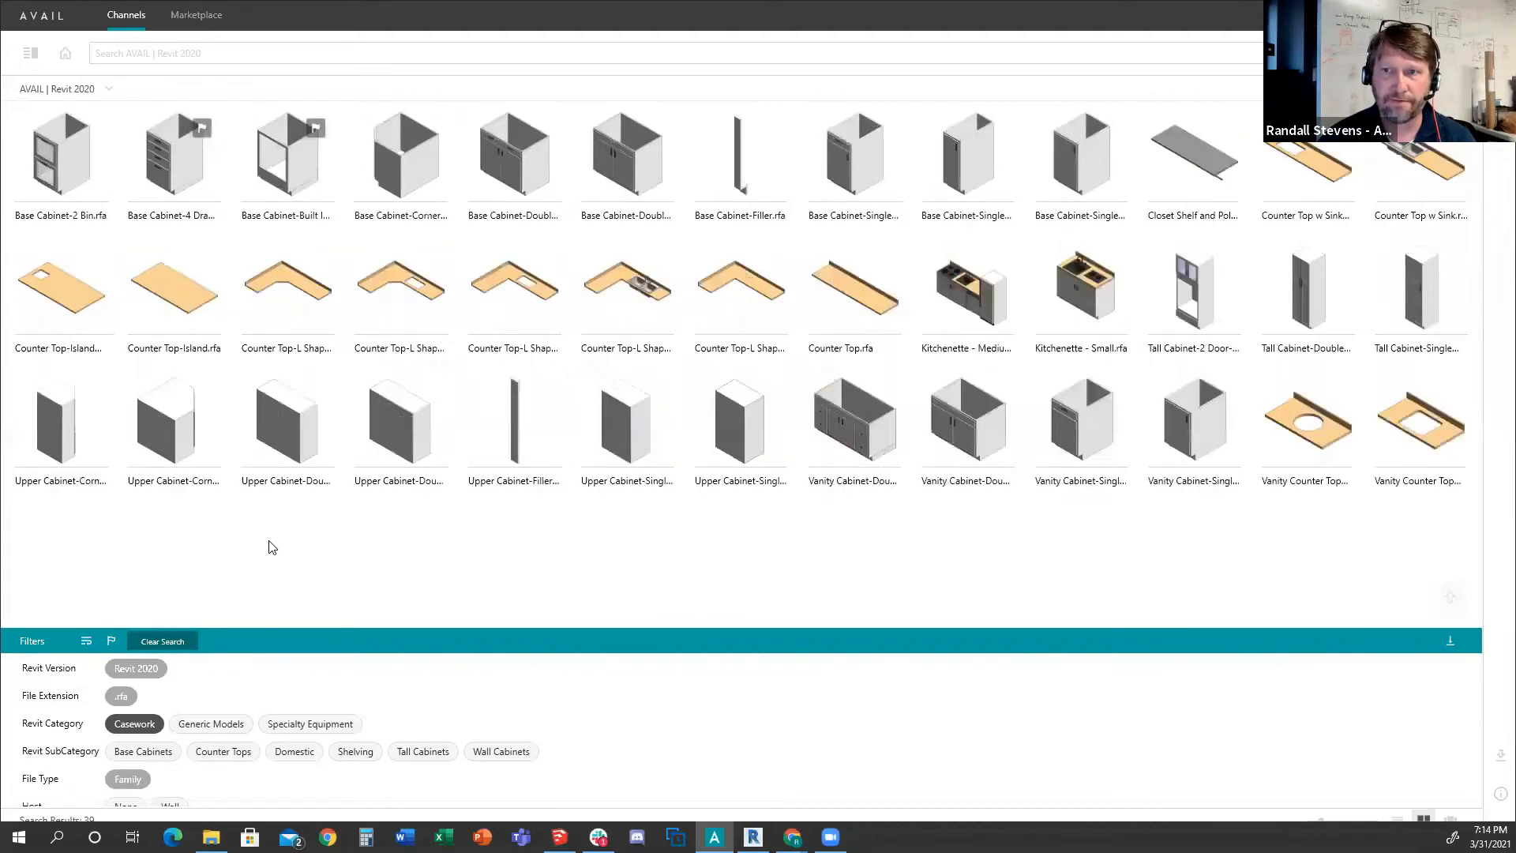
{"action": "scroll", "coordinate": [271, 545], "scroll_direction": "down", "scroll_amount": 4, "text": "ctrl"}
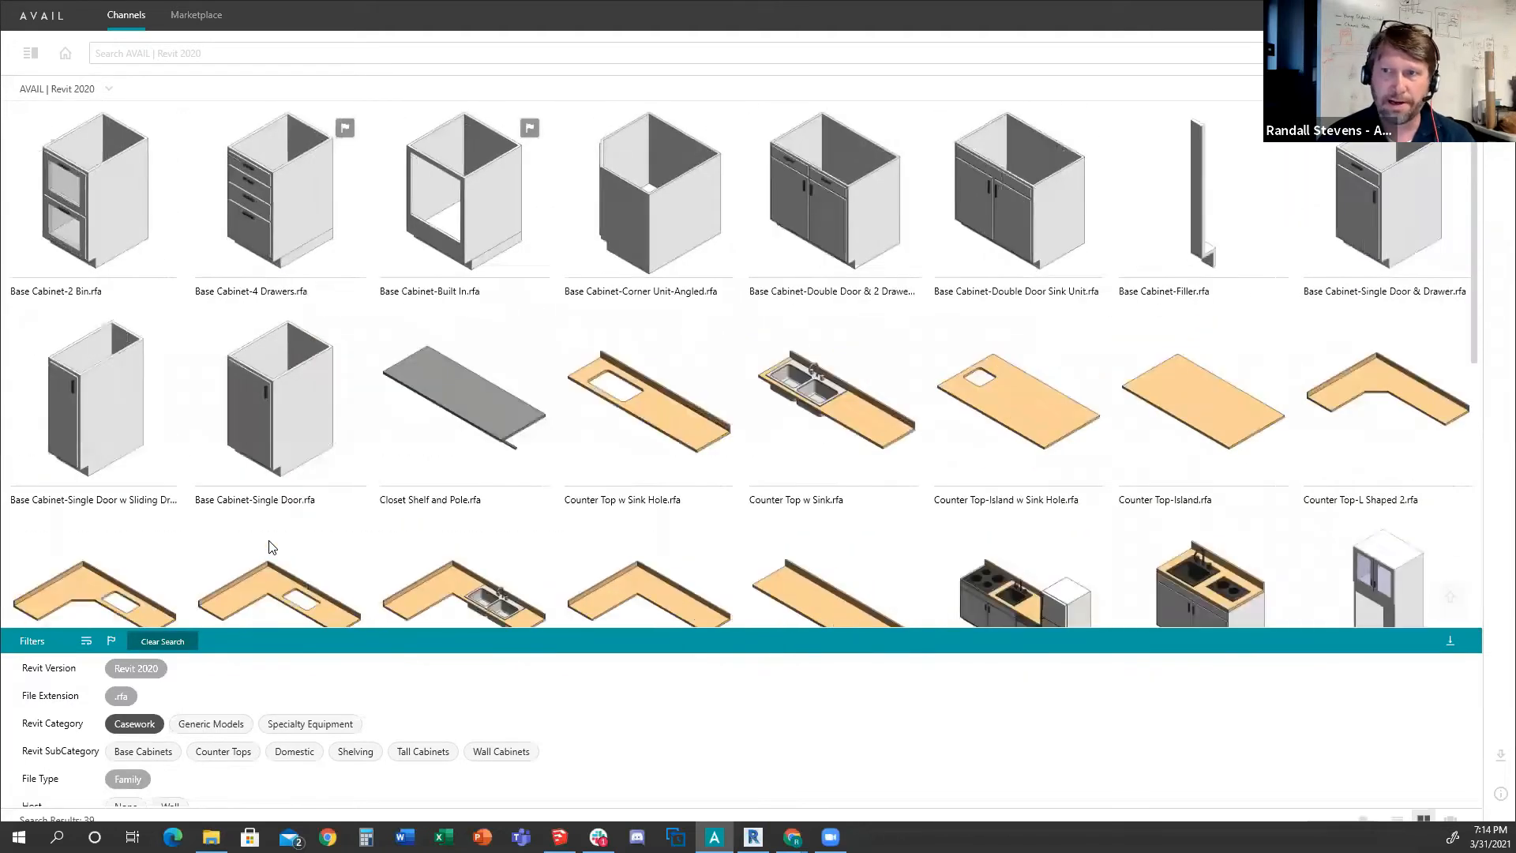
{"action": "scroll", "coordinate": [271, 546], "scroll_direction": "up", "scroll_amount": 4, "text": "ctrl"}
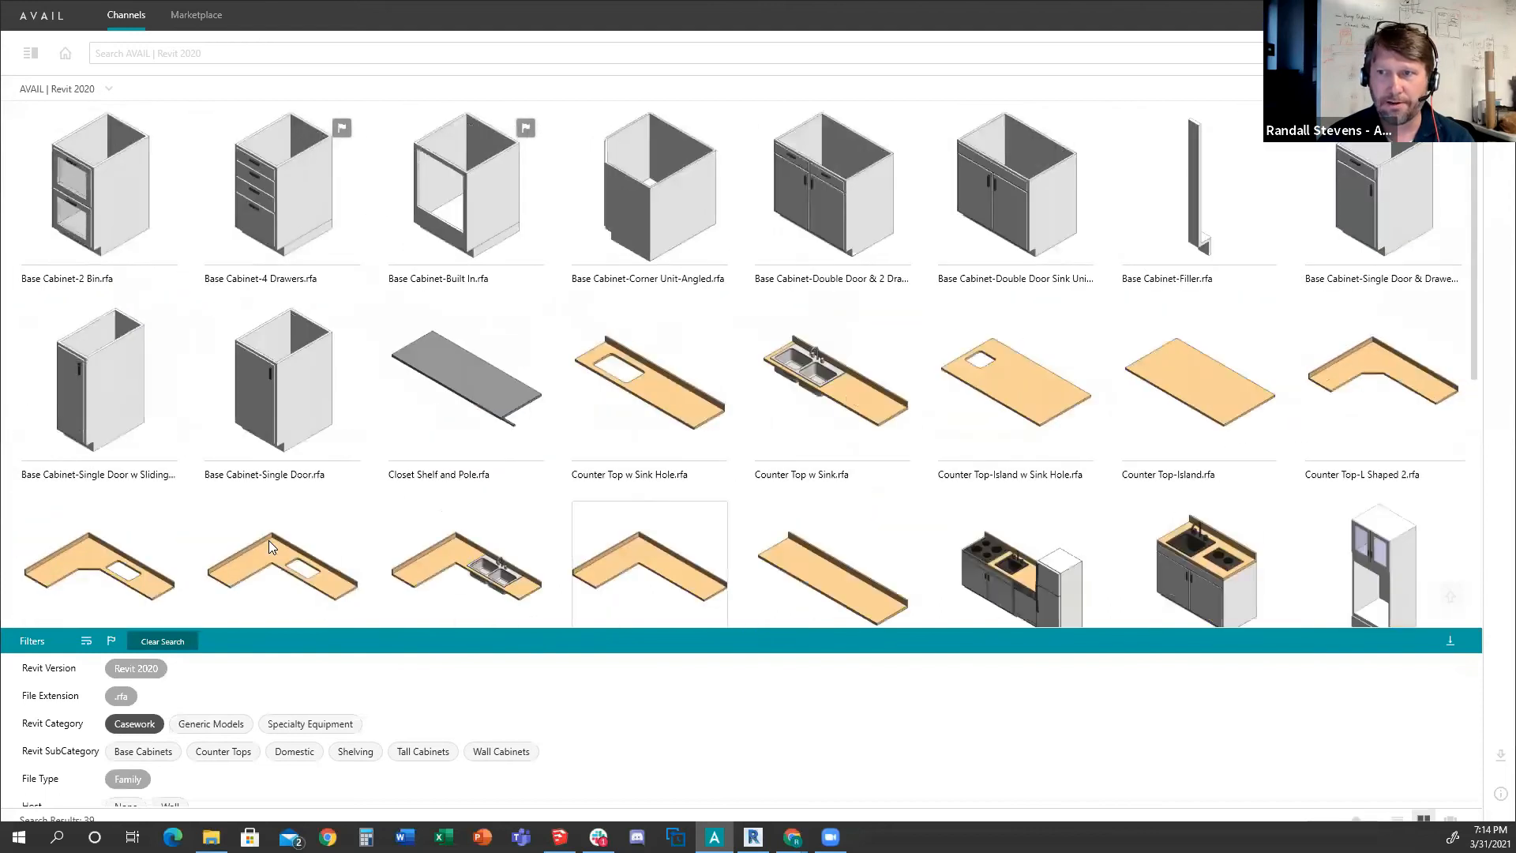
{"action": "scroll", "coordinate": [304, 511], "scroll_direction": "down", "scroll_amount": 4, "text": "ctrl"}
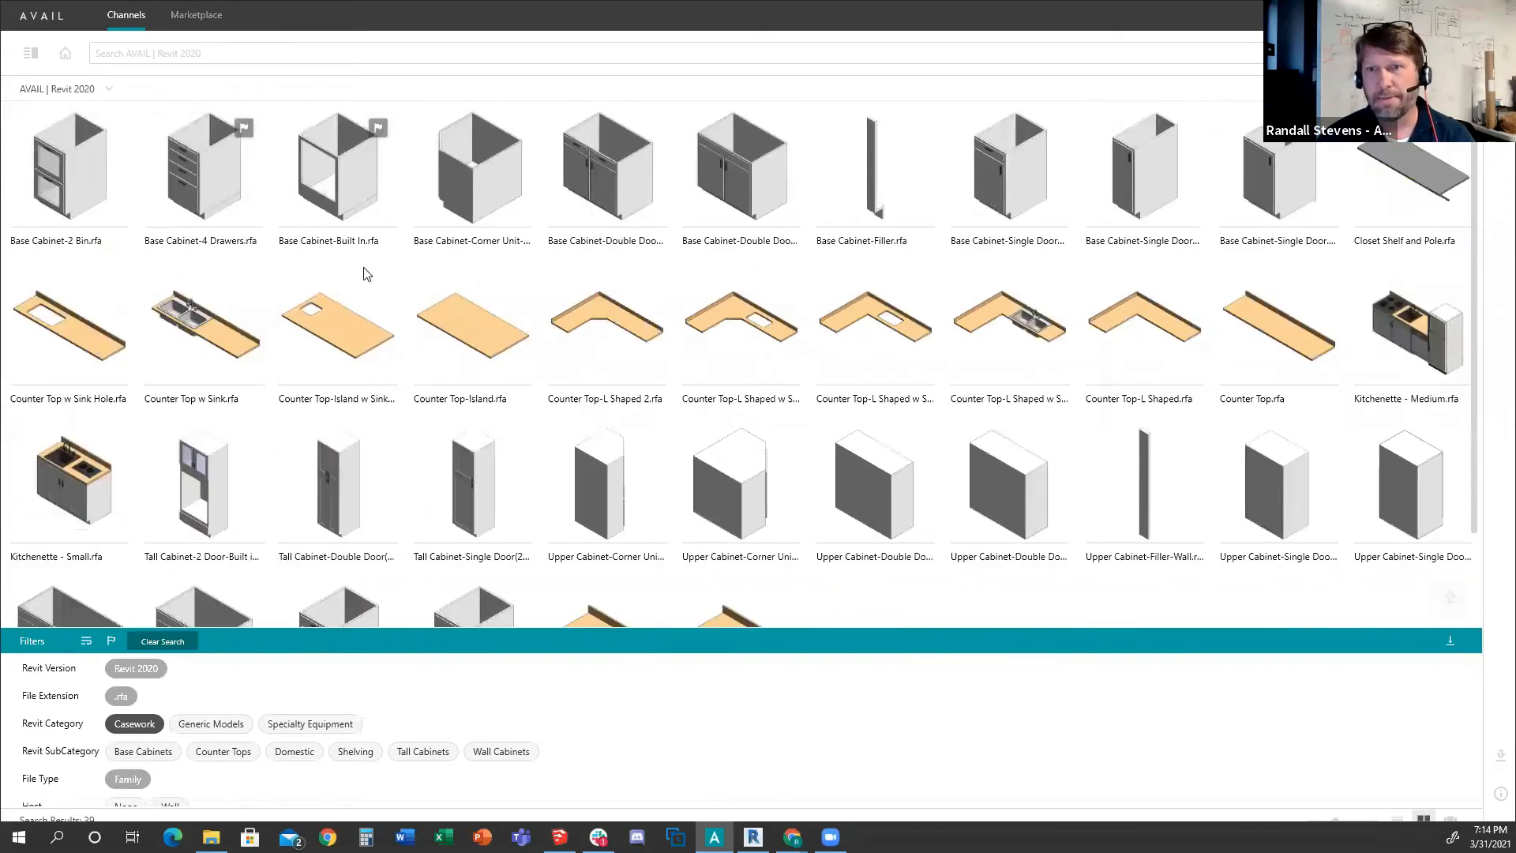
Preview the Base Cabinet-4 Drawers and Counter Top w Sink families and look through the other casework items.
{"action": "left_click", "coordinate": [211, 202]}
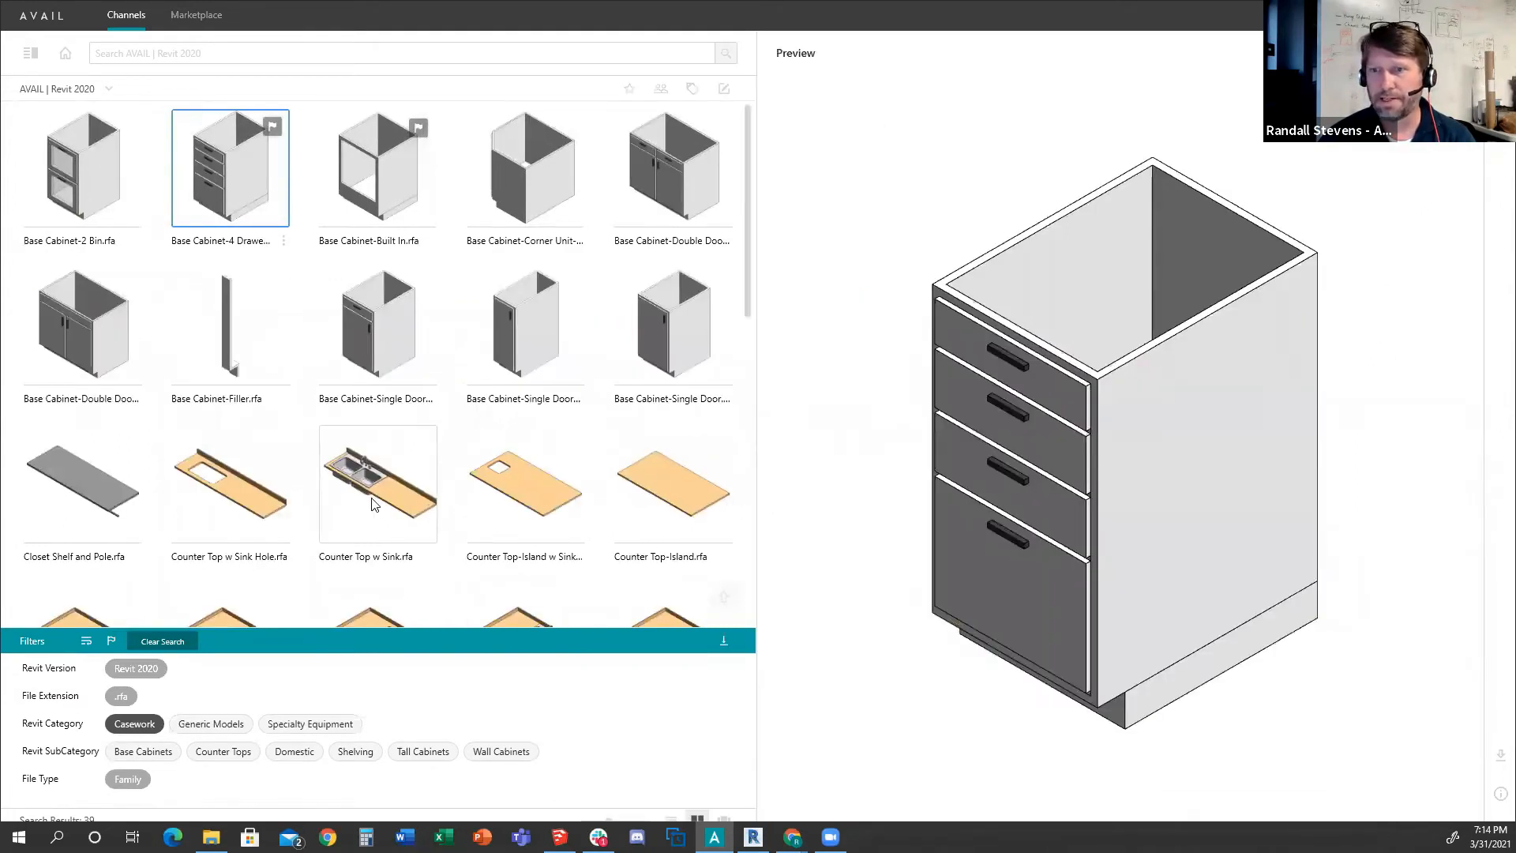
{"action": "left_click", "coordinate": [374, 504]}
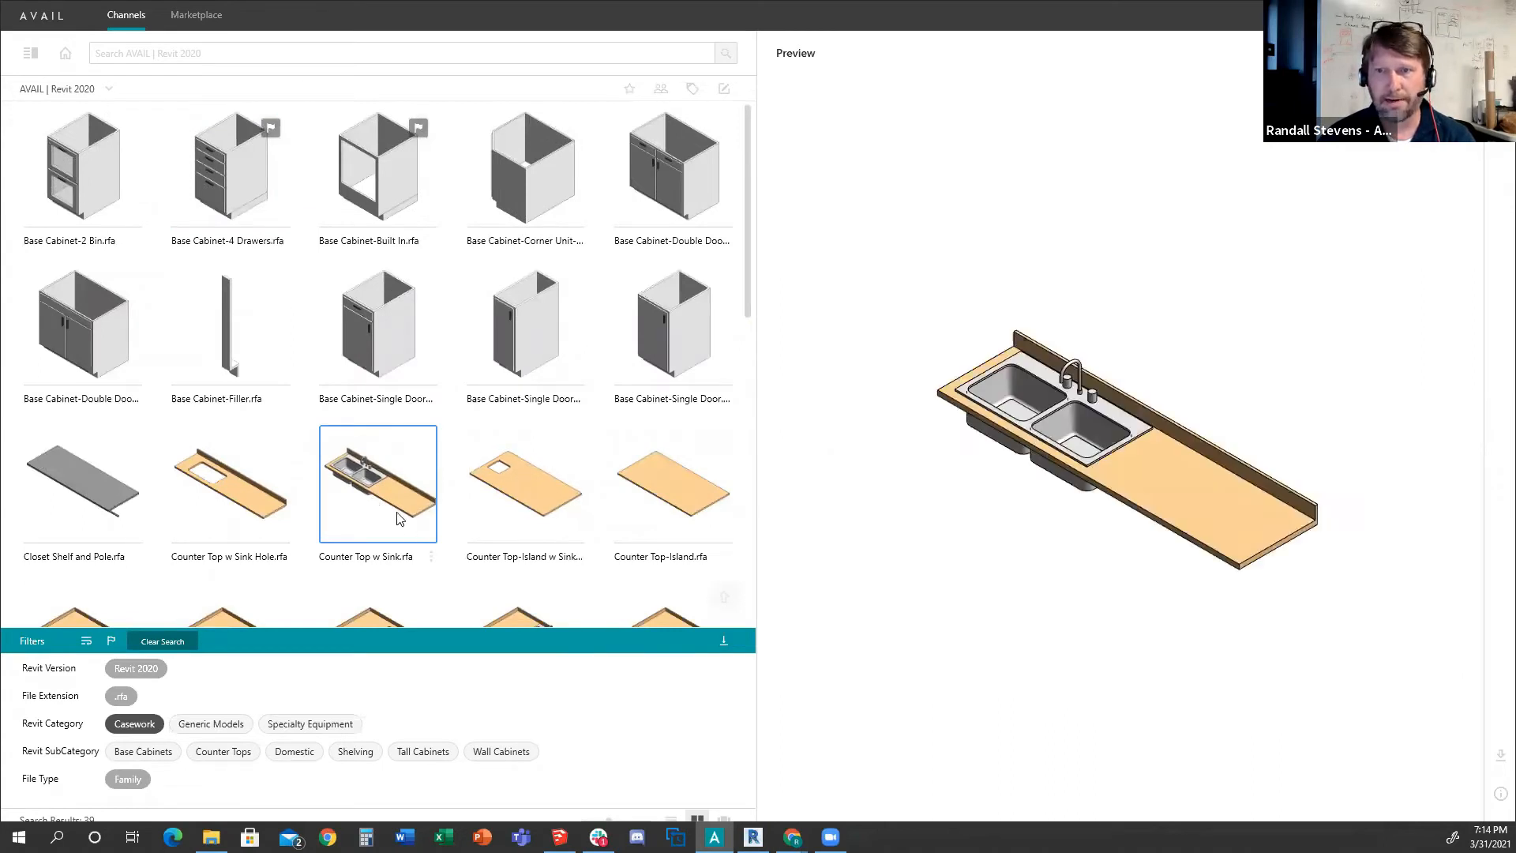
{"action": "scroll", "coordinate": [353, 484], "scroll_direction": "down", "scroll_amount": 3}
{"action": "scroll", "coordinate": [356, 484], "scroll_direction": "down", "scroll_amount": 2, "text": "ctrl"}
{"action": "scroll", "coordinate": [357, 493], "scroll_direction": "up", "scroll_amount": 3, "text": "ctrl"}
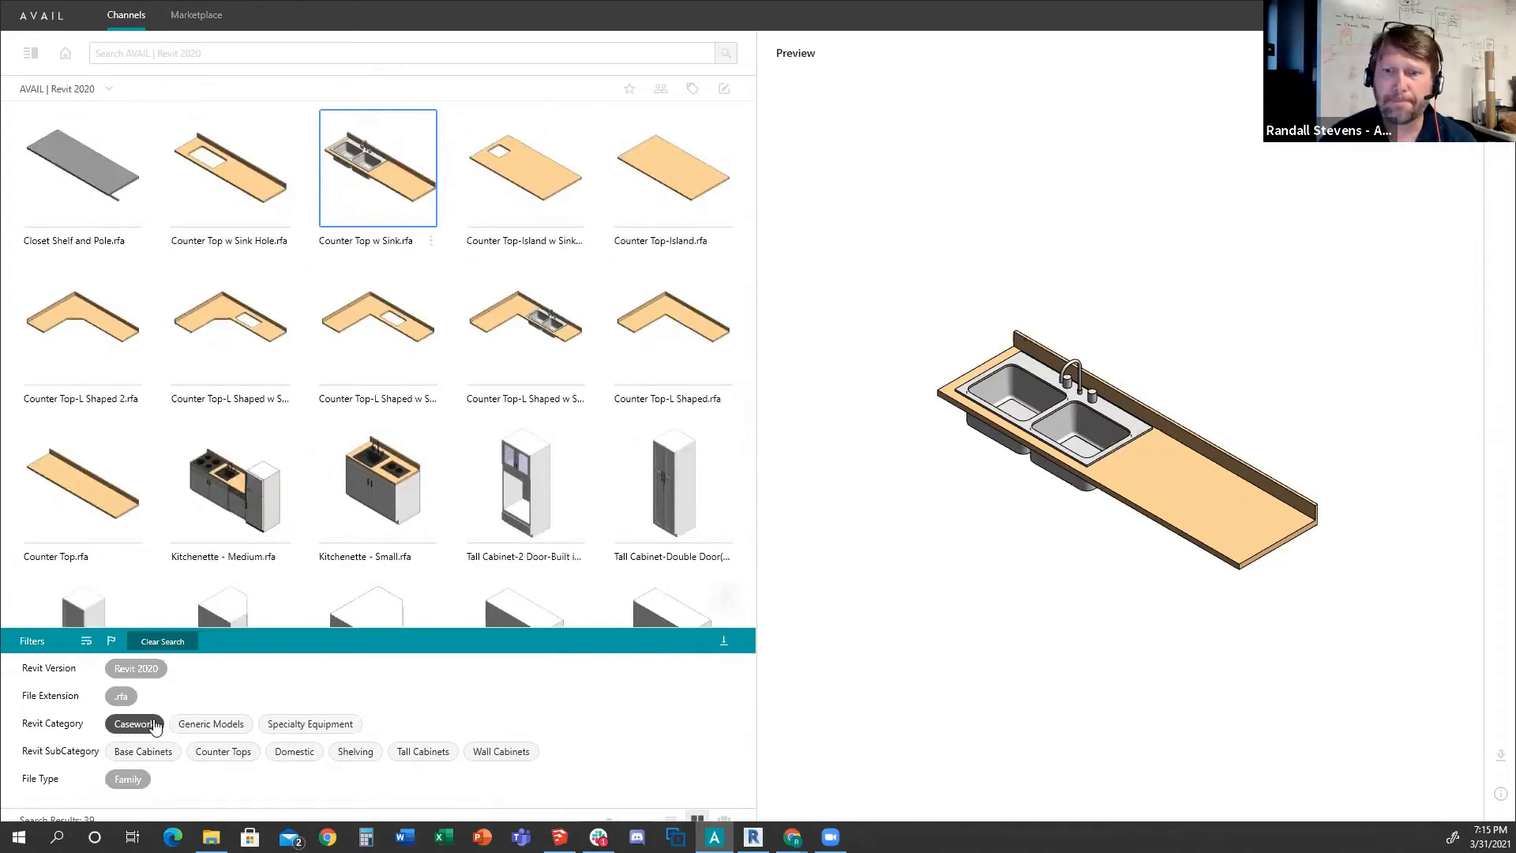
Remove the Casework filter and filter the channel by the Drafting Views file type instead.
{"action": "left_click", "coordinate": [155, 725]}
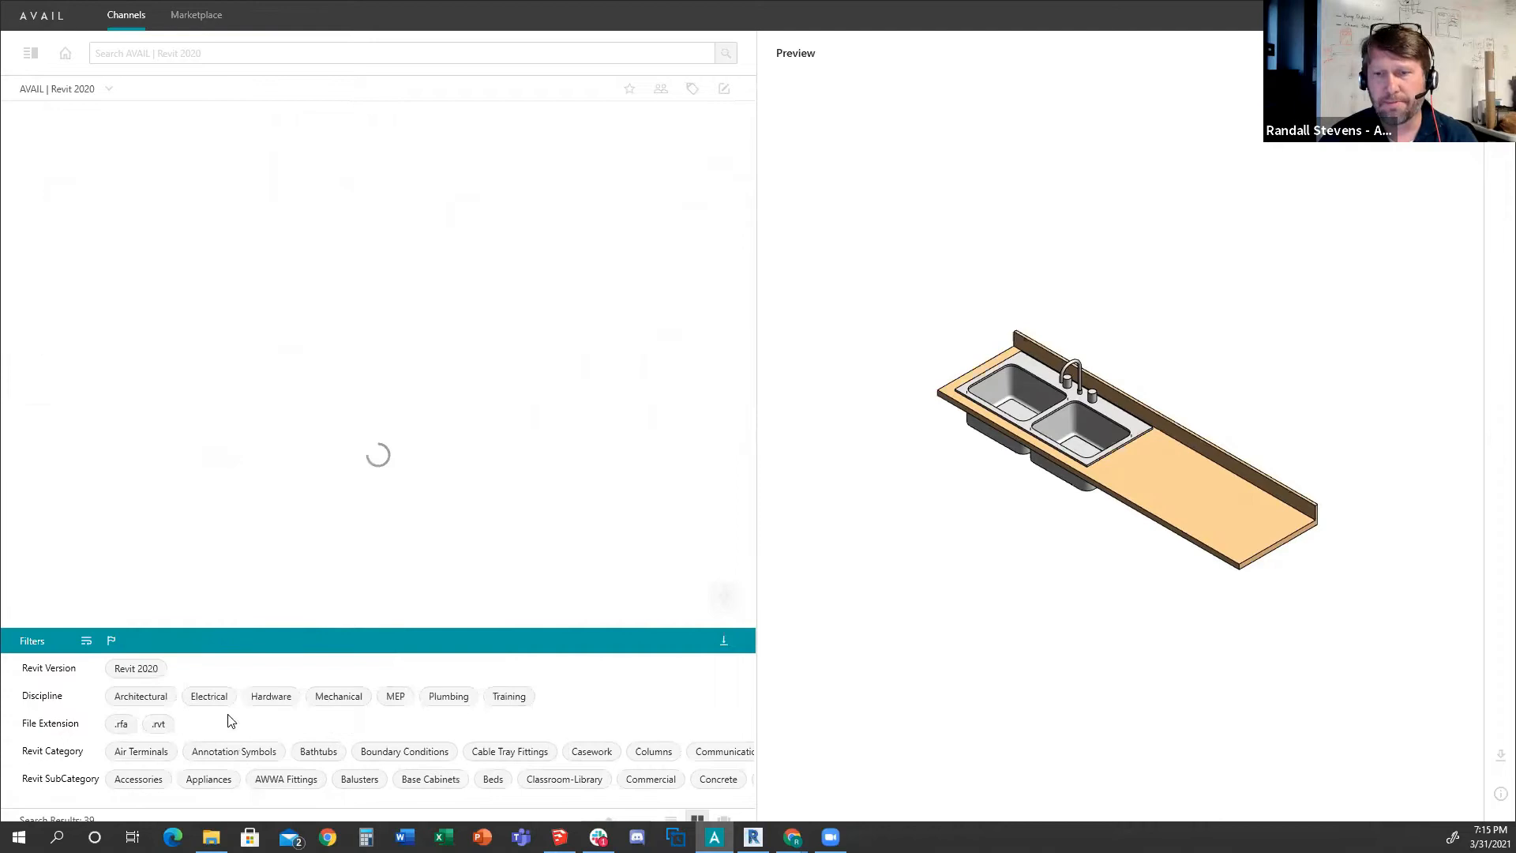
{"action": "scroll", "coordinate": [205, 736], "scroll_direction": "down", "scroll_amount": 3}
{"action": "left_click", "coordinate": [144, 730]}
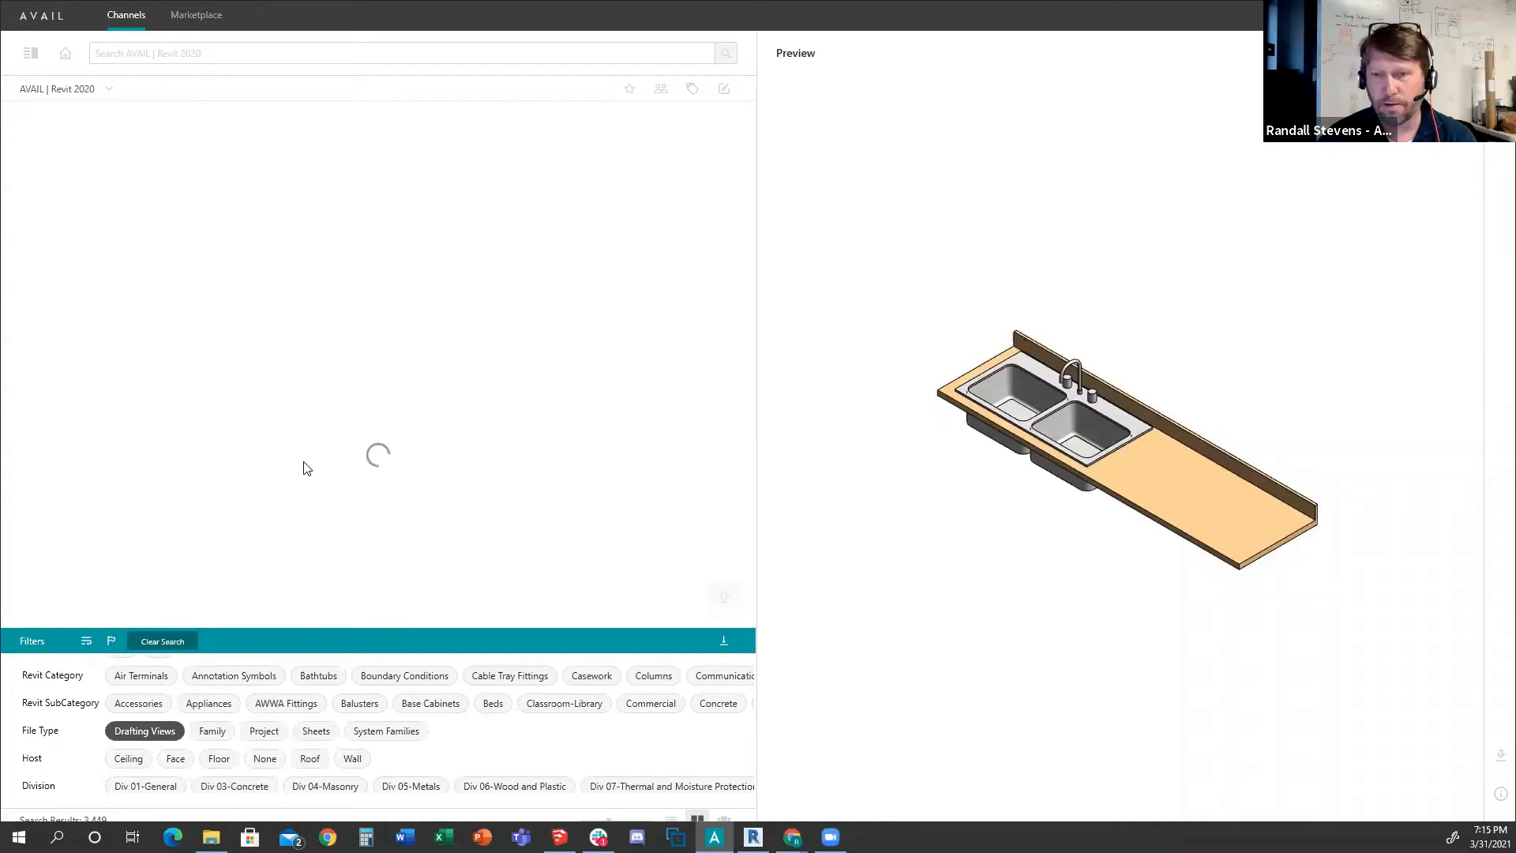
{"action": "scroll", "coordinate": [288, 450], "scroll_direction": "down", "scroll_amount": 5}
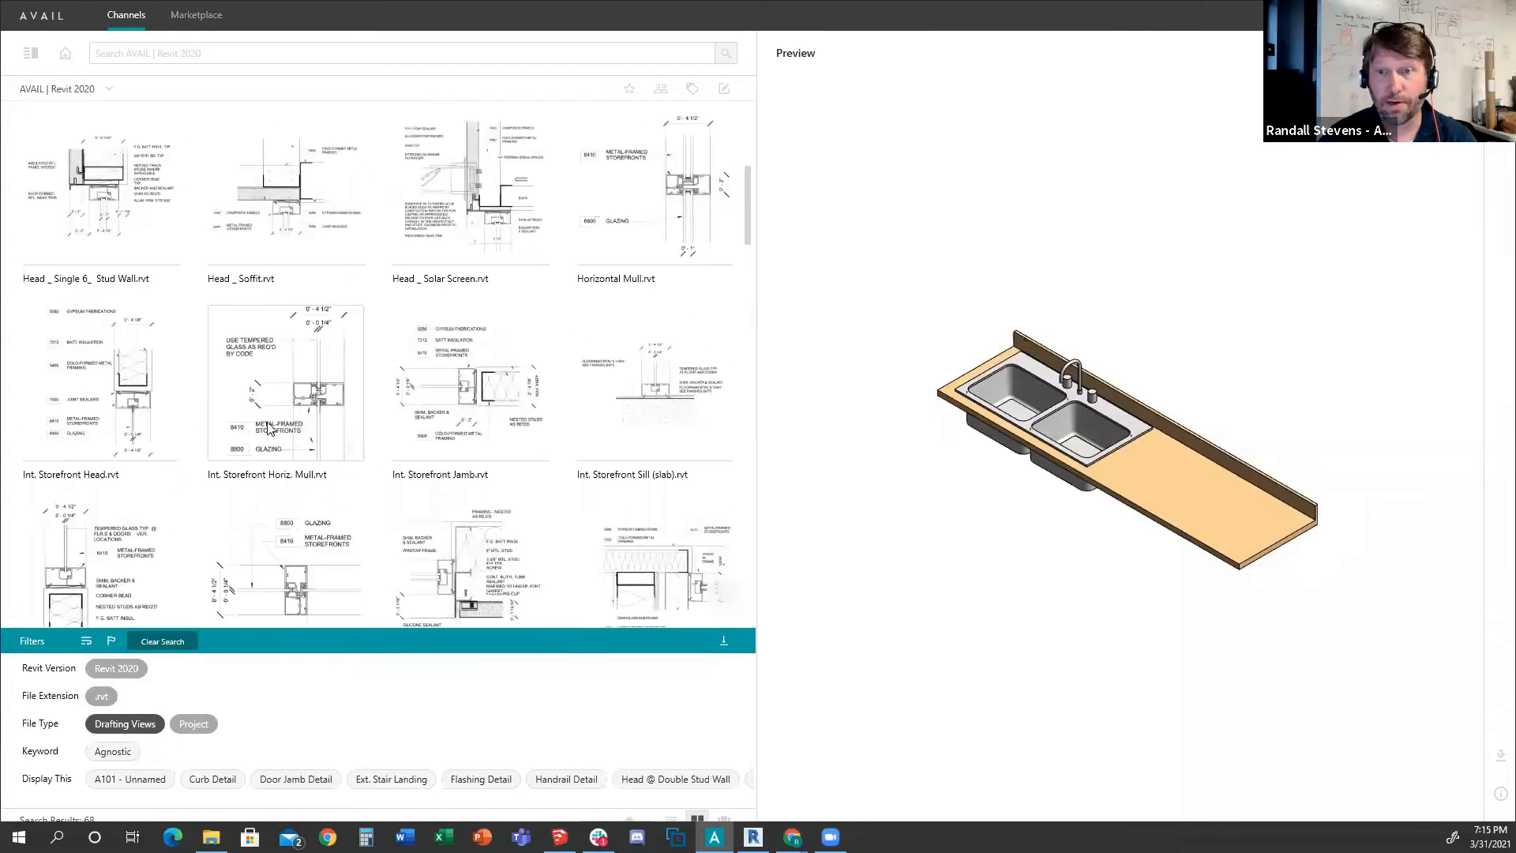
Preview the Int. Storefront Horiz. Mull and Head _ Single 6_ Stud Wall drafting views, and shrink the thumbnails.
{"action": "left_click", "coordinate": [271, 409]}
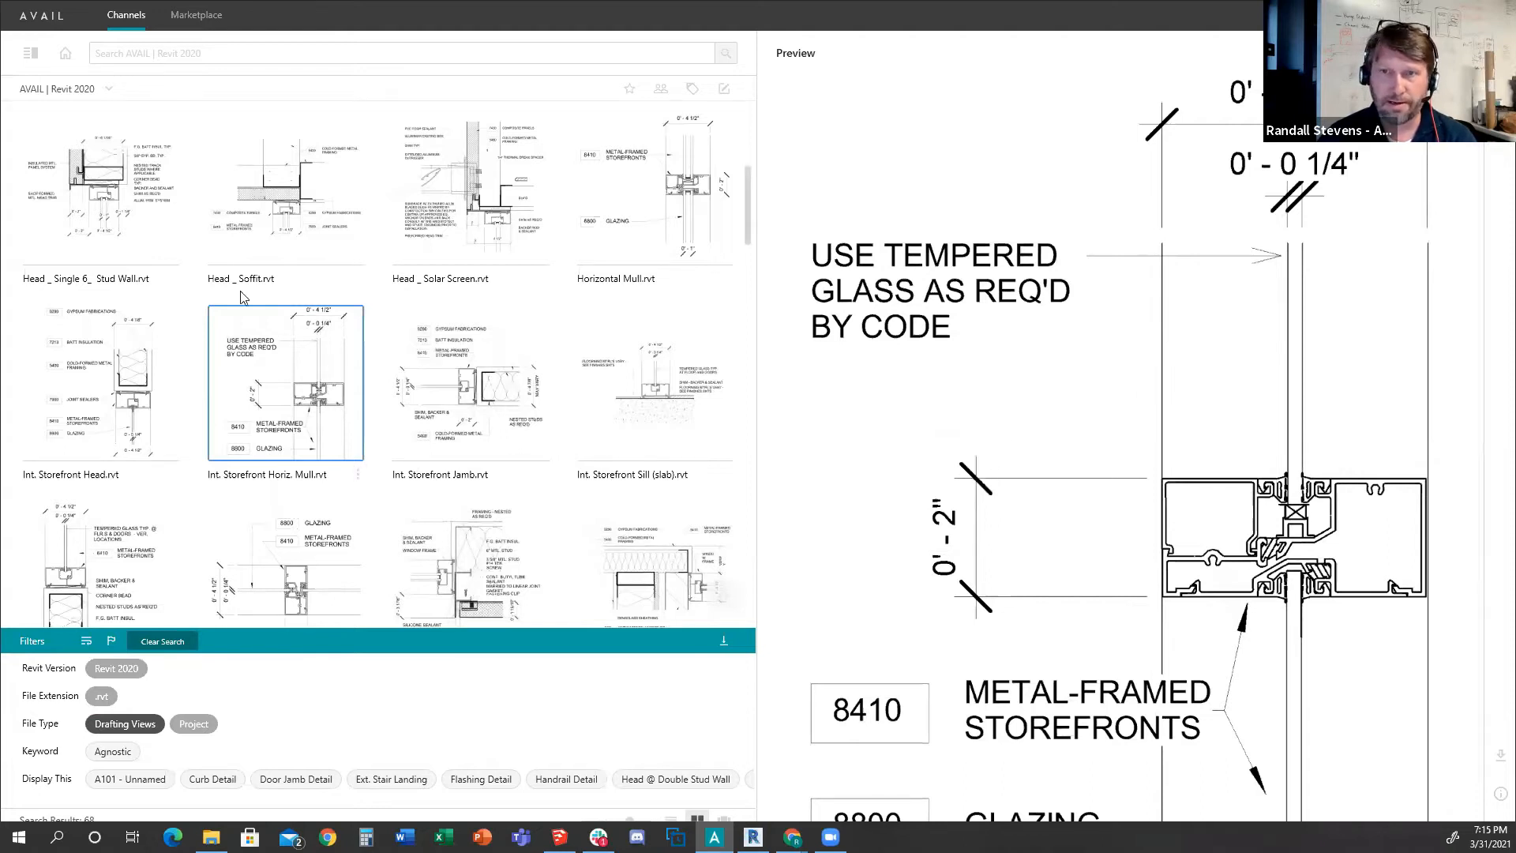
{"action": "left_click", "coordinate": [101, 187]}
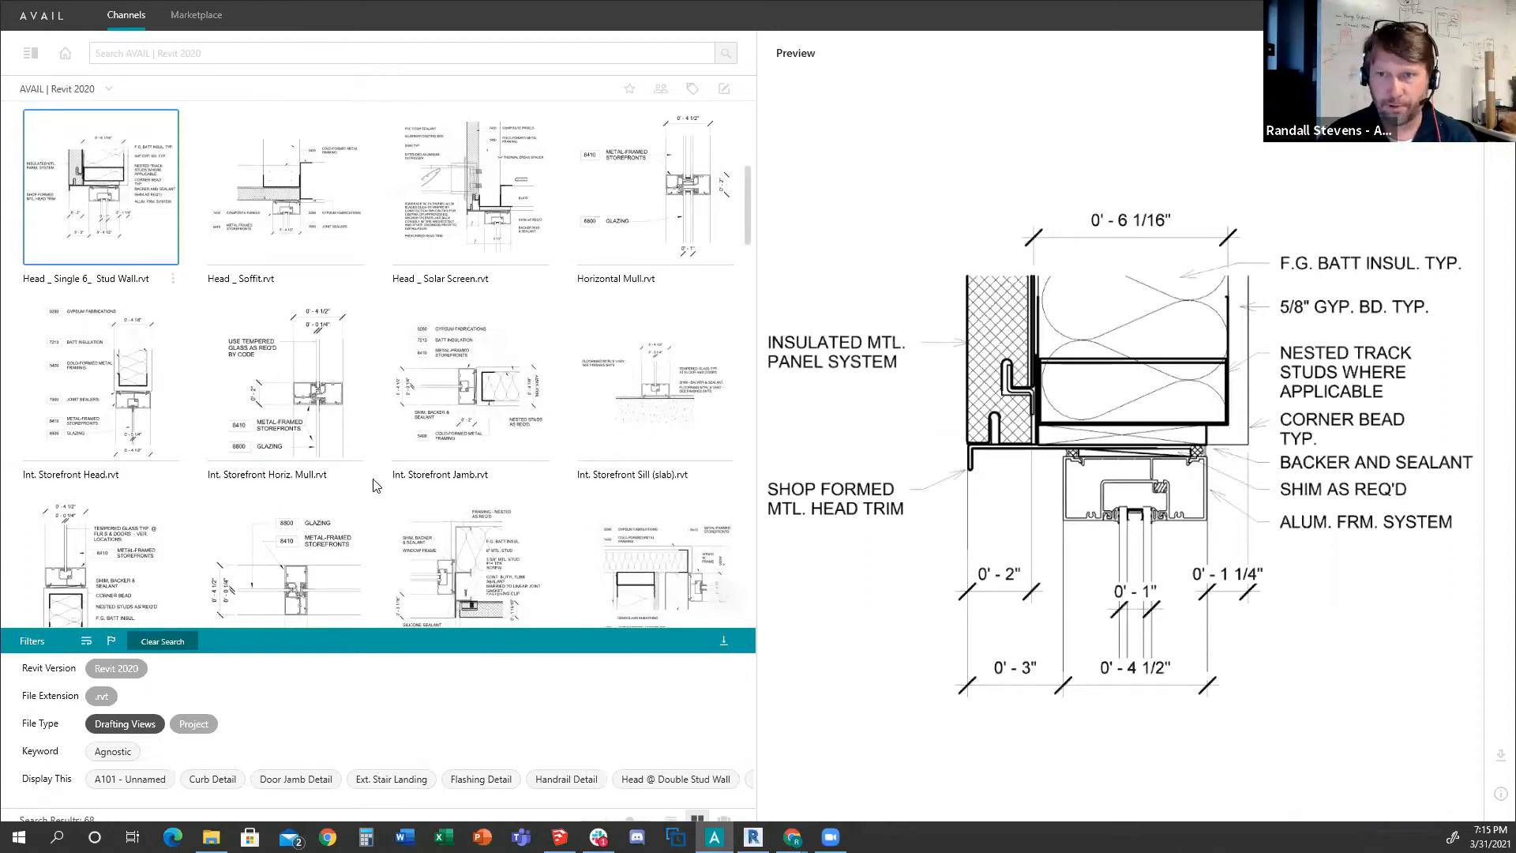
{"action": "scroll", "coordinate": [375, 491], "scroll_direction": "down", "scroll_amount": 2, "text": "ctrl"}
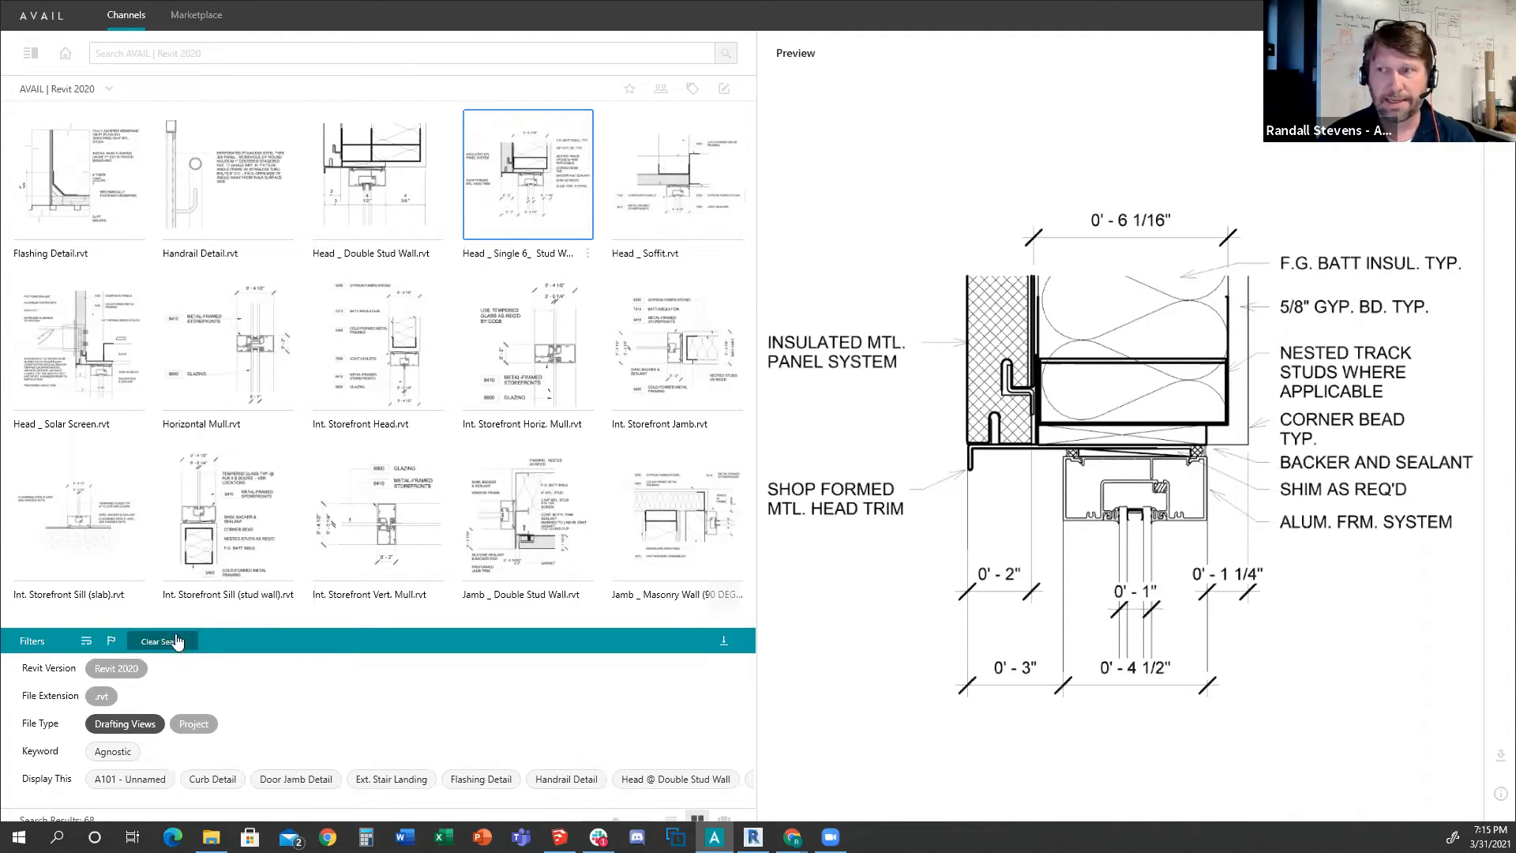
Close the preview, return to the list of all channels and open the Models | SketchUp channel.
{"action": "key", "text": "space"}
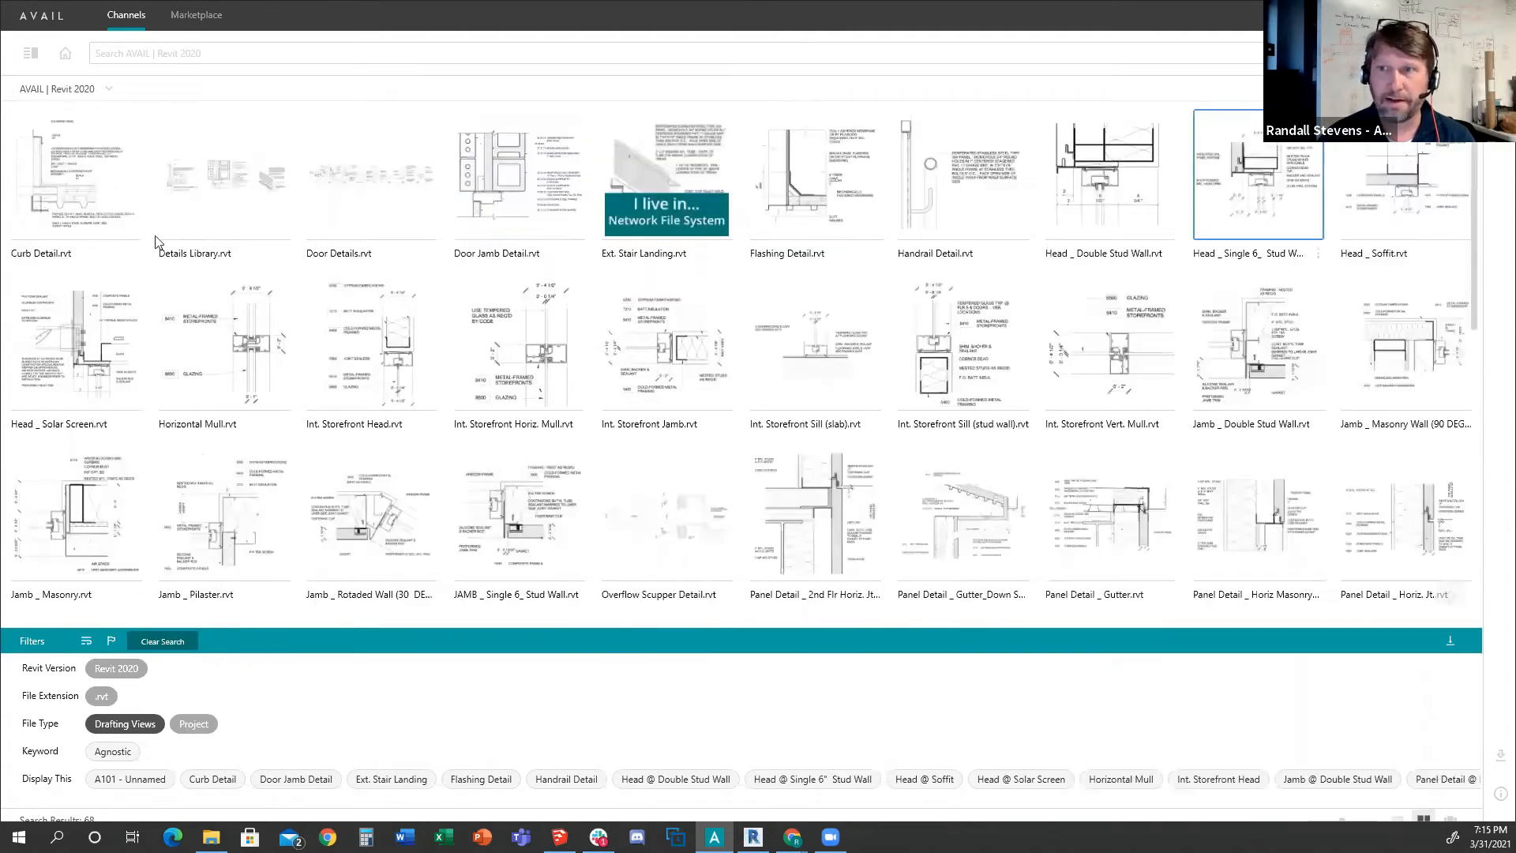
{"action": "left_click", "coordinate": [64, 55]}
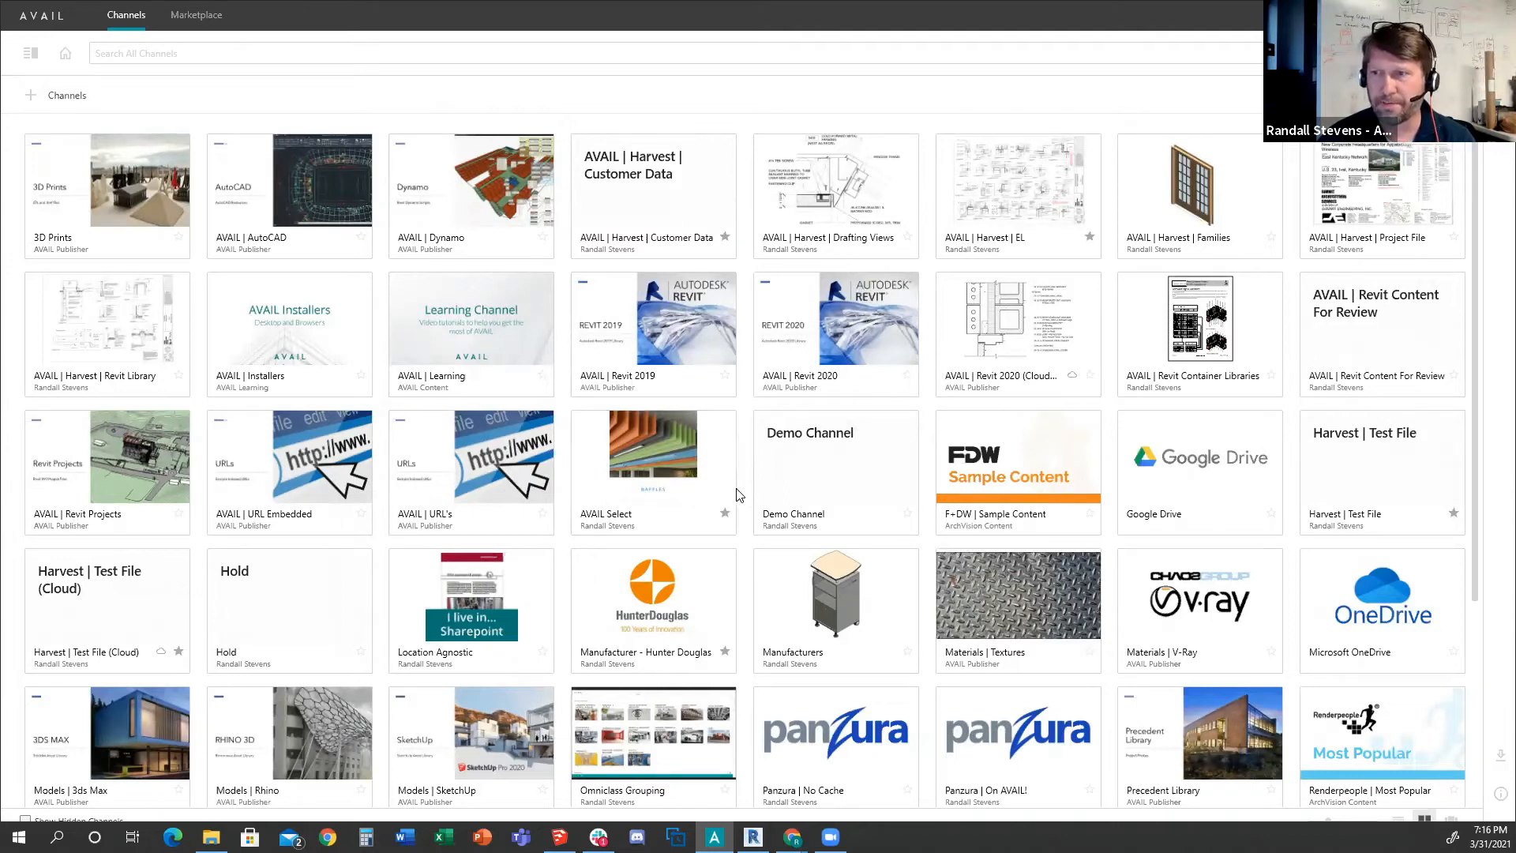
{"action": "scroll", "coordinate": [743, 468], "scroll_direction": "down", "scroll_amount": 2}
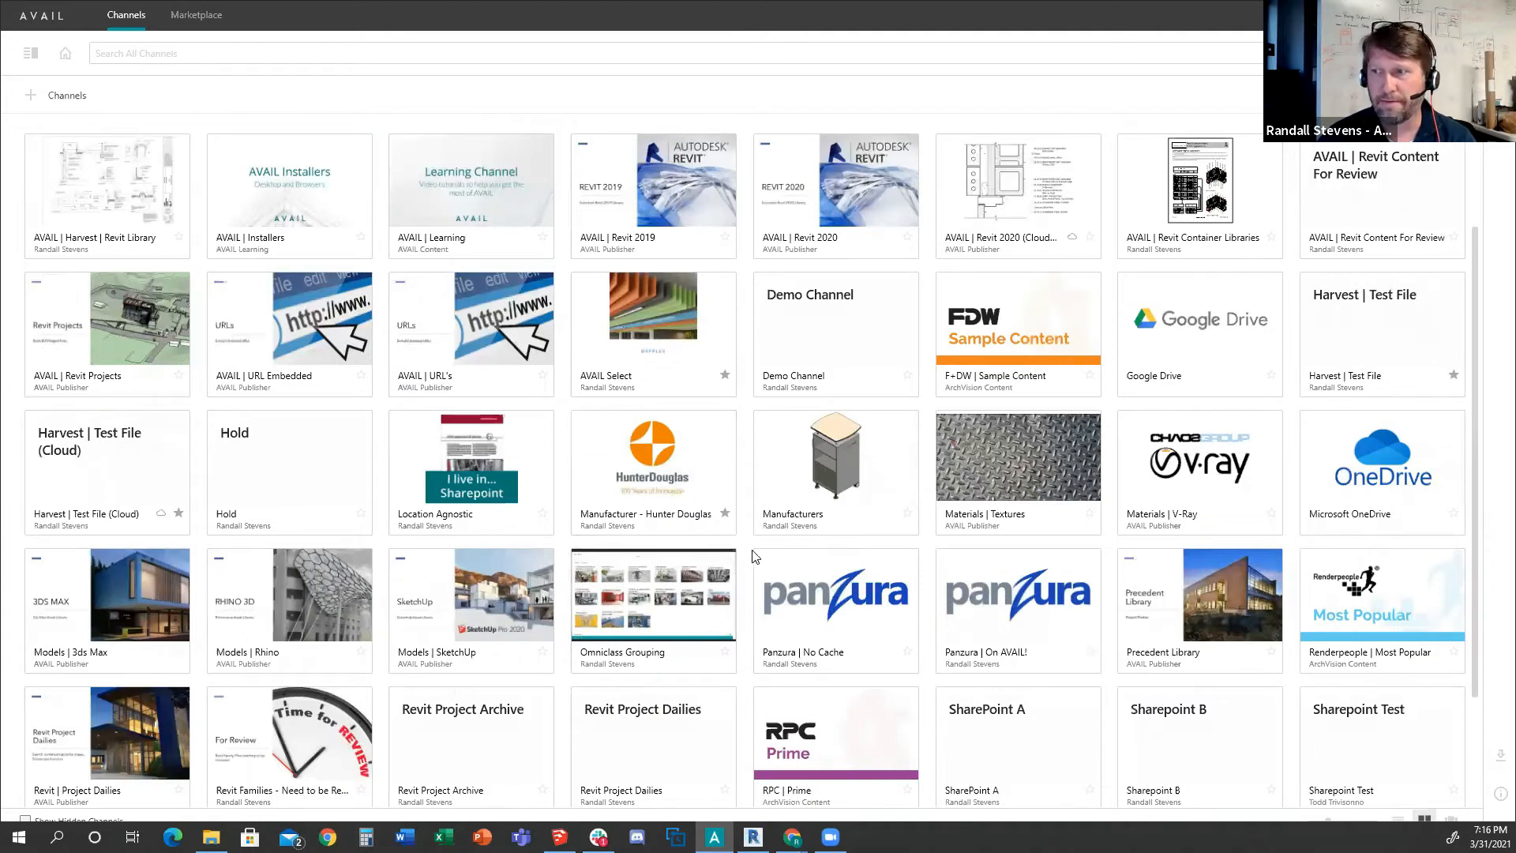
{"action": "scroll", "coordinate": [756, 554], "scroll_direction": "up", "scroll_amount": 2}
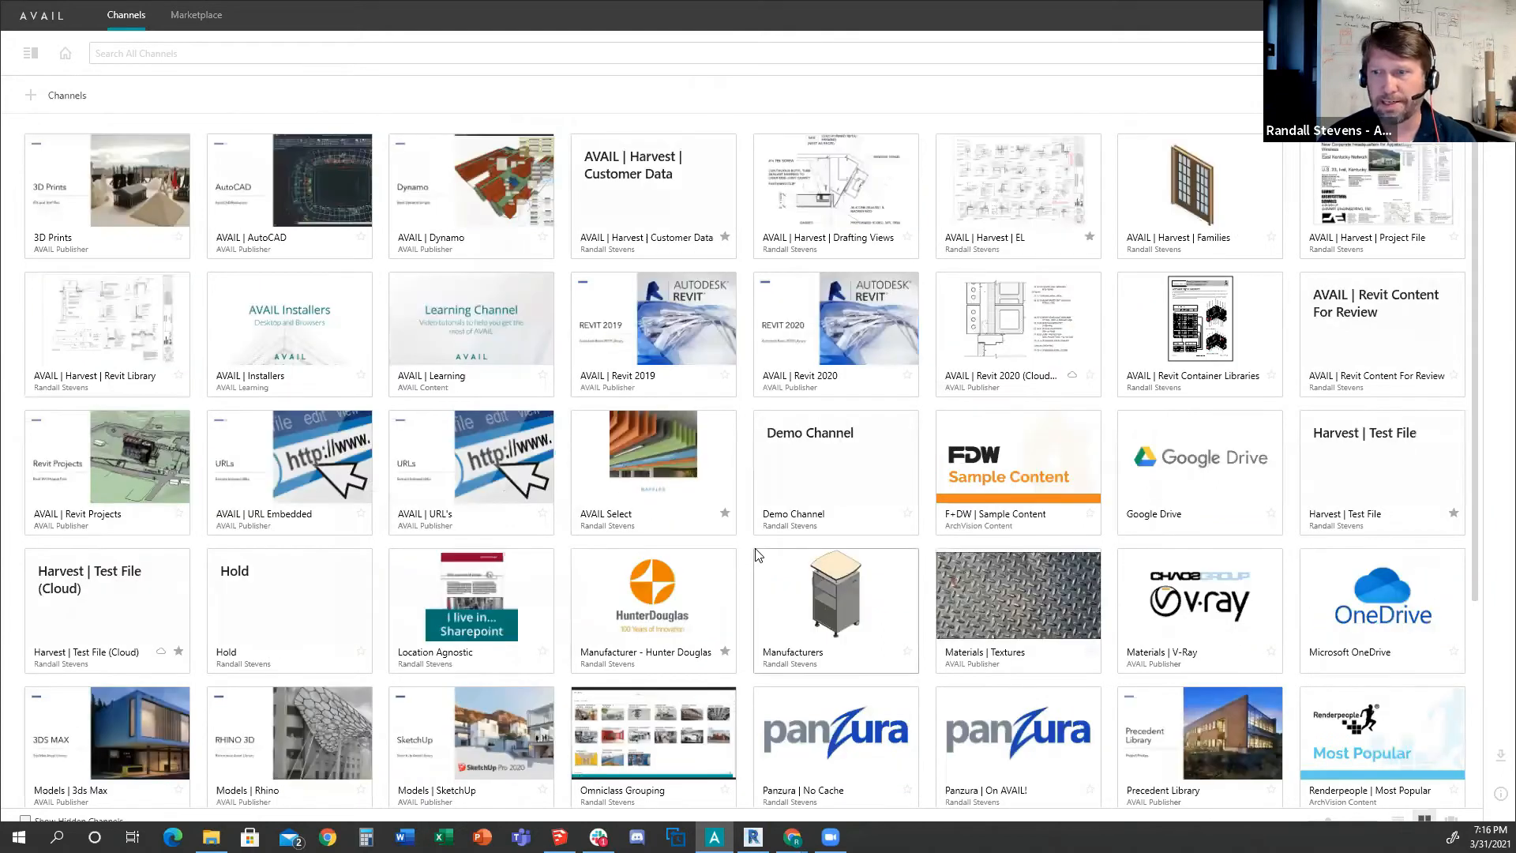
{"action": "scroll", "coordinate": [756, 554], "scroll_direction": "down", "scroll_amount": 4}
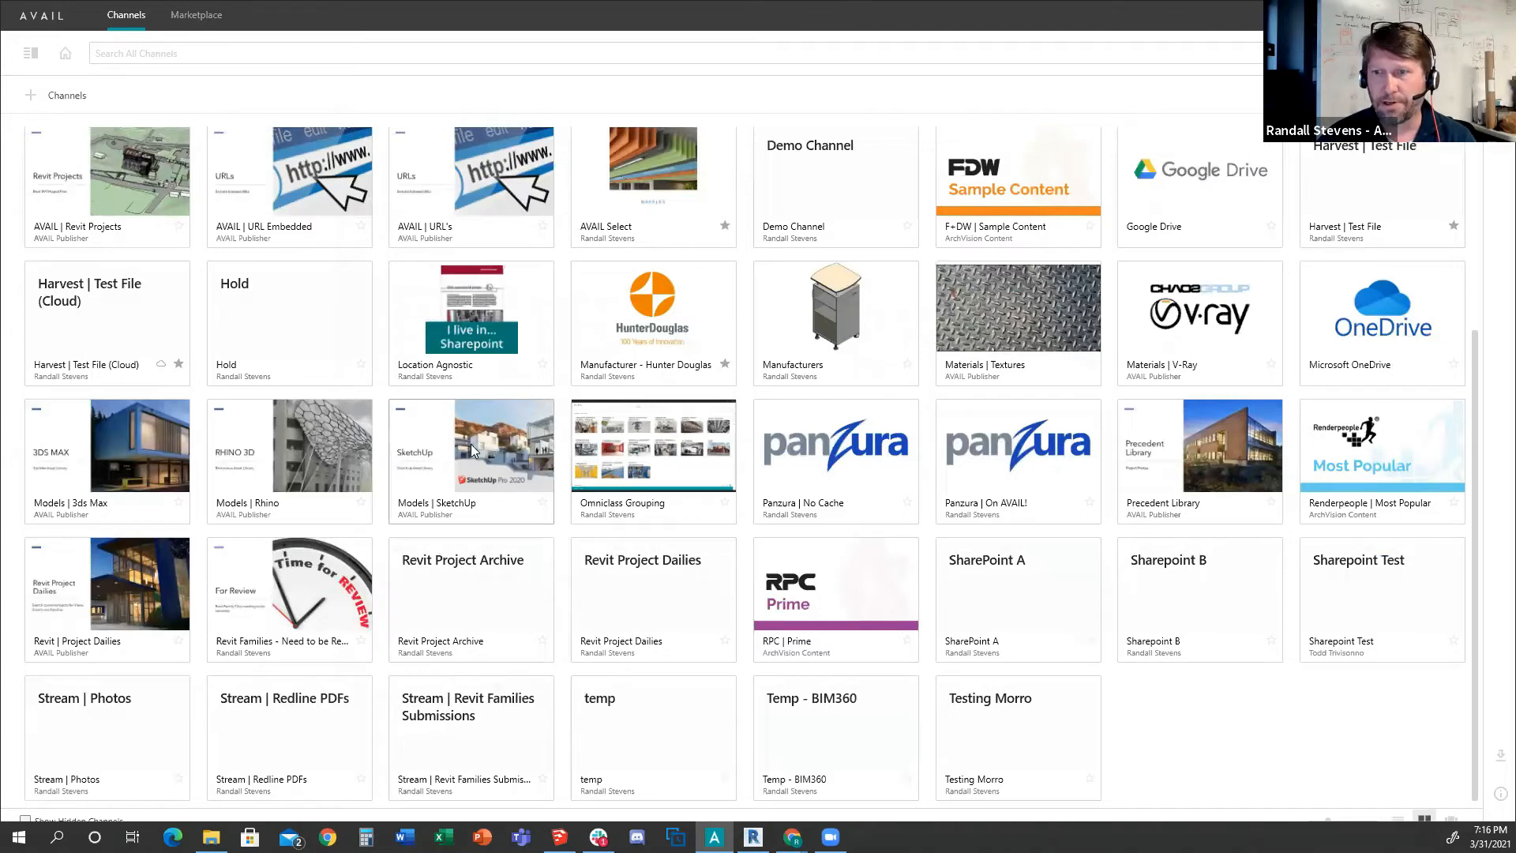
{"action": "left_click", "coordinate": [442, 479]}
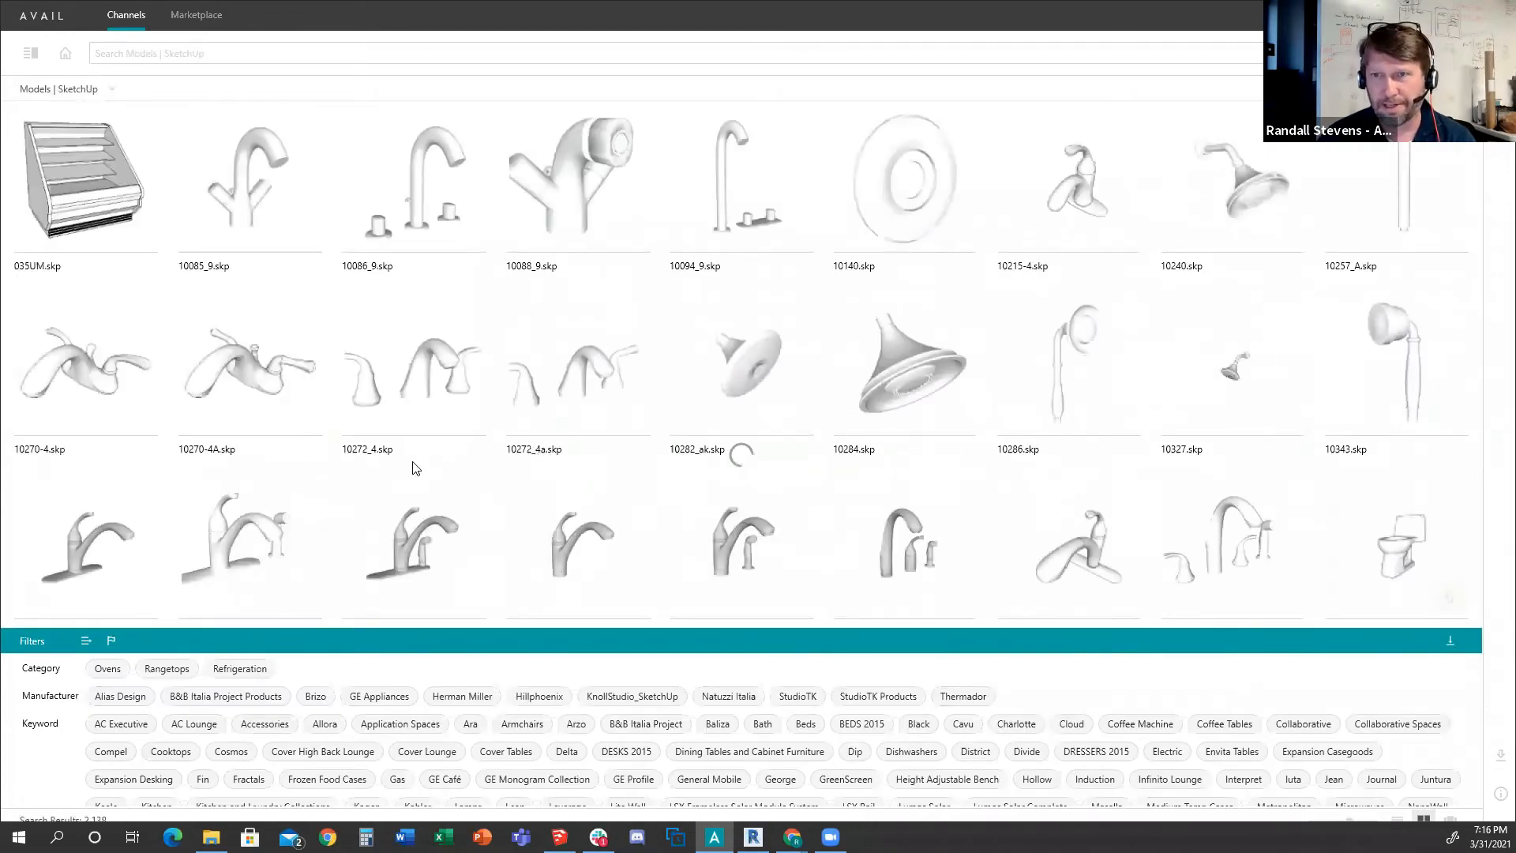
Shrink the thumbnails and look through the SketchUp models in the channel.
{"action": "scroll", "coordinate": [435, 448], "scroll_direction": "down", "scroll_amount": 3, "text": "ctrl"}
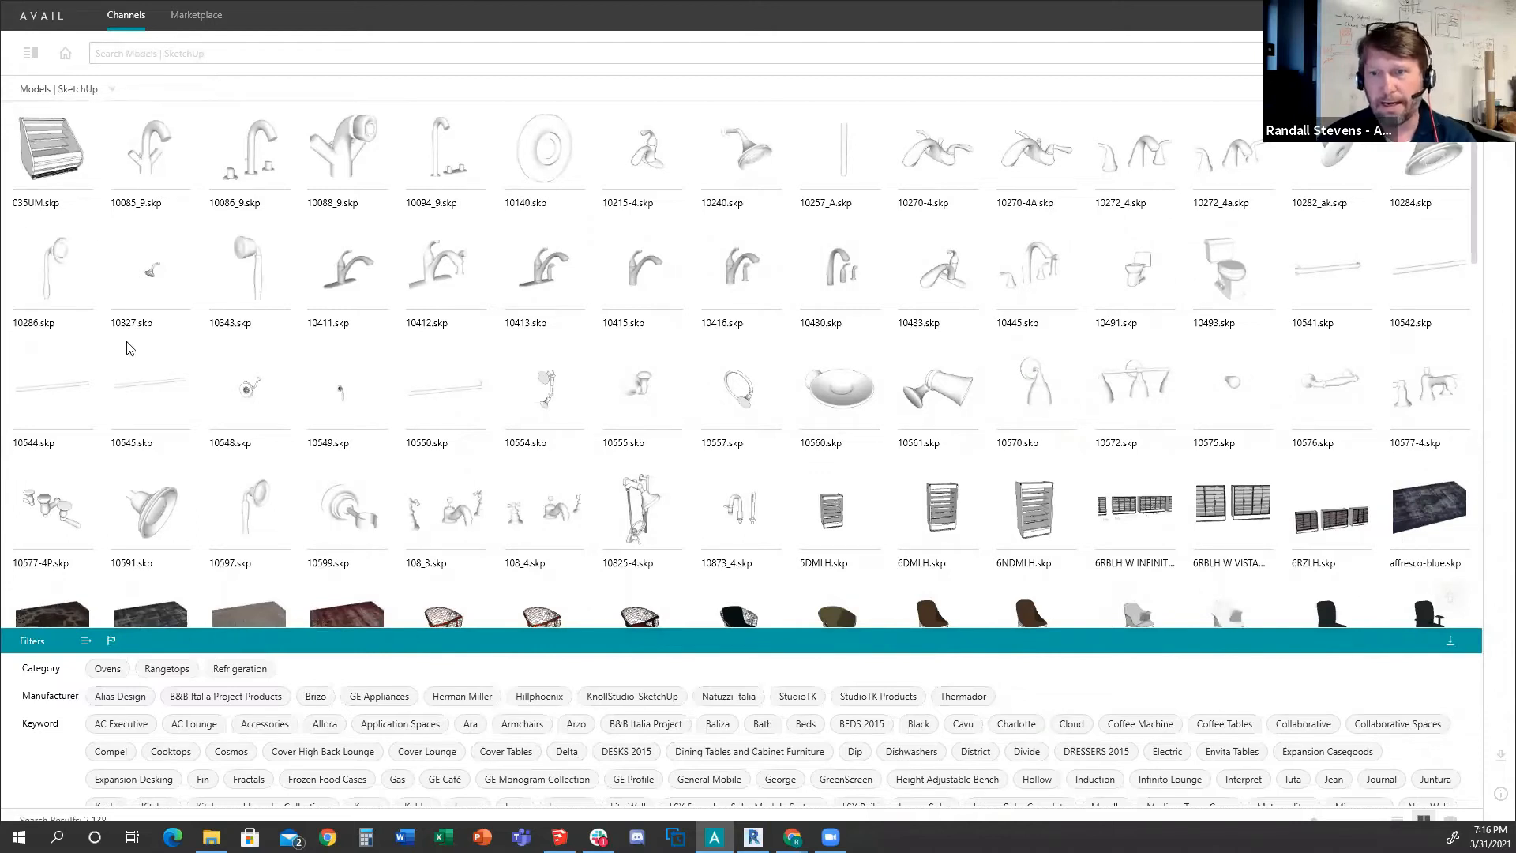
{"action": "scroll", "coordinate": [565, 544], "scroll_direction": "down", "scroll_amount": 5}
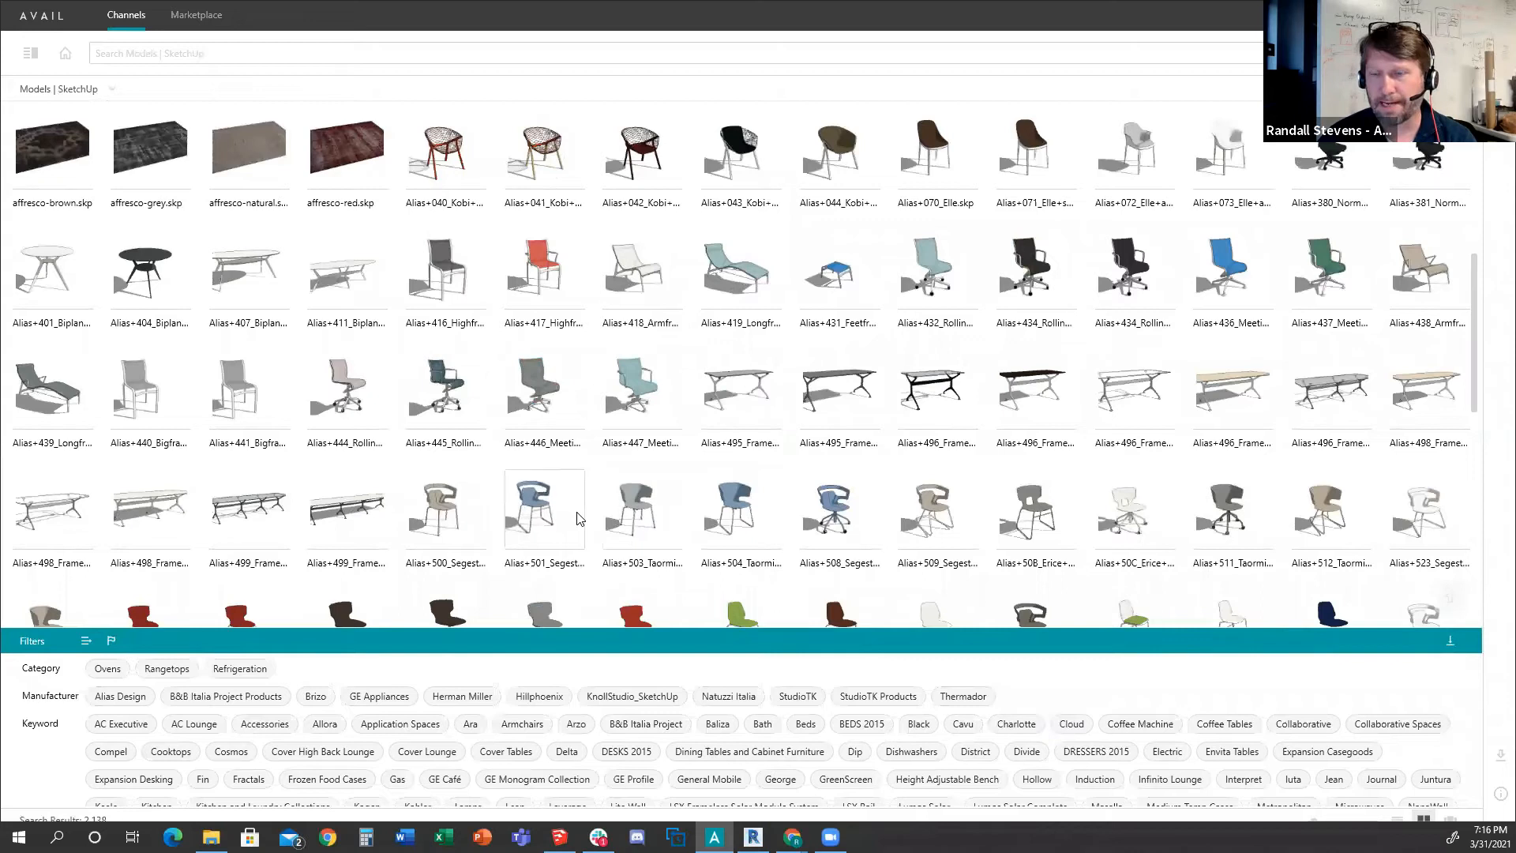
{"action": "scroll", "coordinate": [440, 399], "scroll_direction": "up", "scroll_amount": 5}
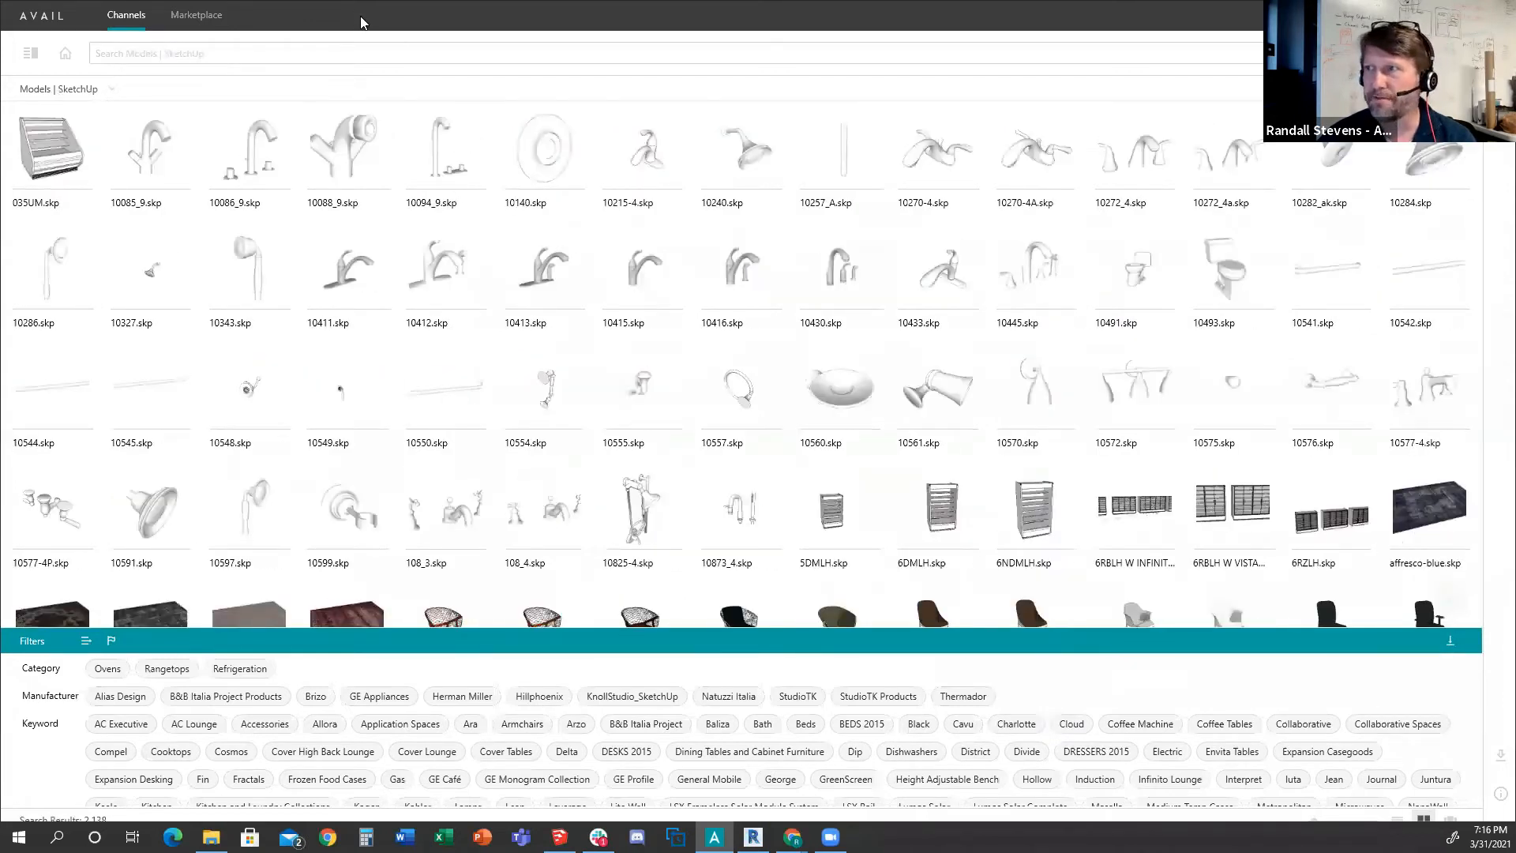
Arrange the AVAIL window beside SketchUp and insert the 035UM.skp display case into the model beside the human figure.
{"action": "left_click", "coordinate": [1462, 13]}
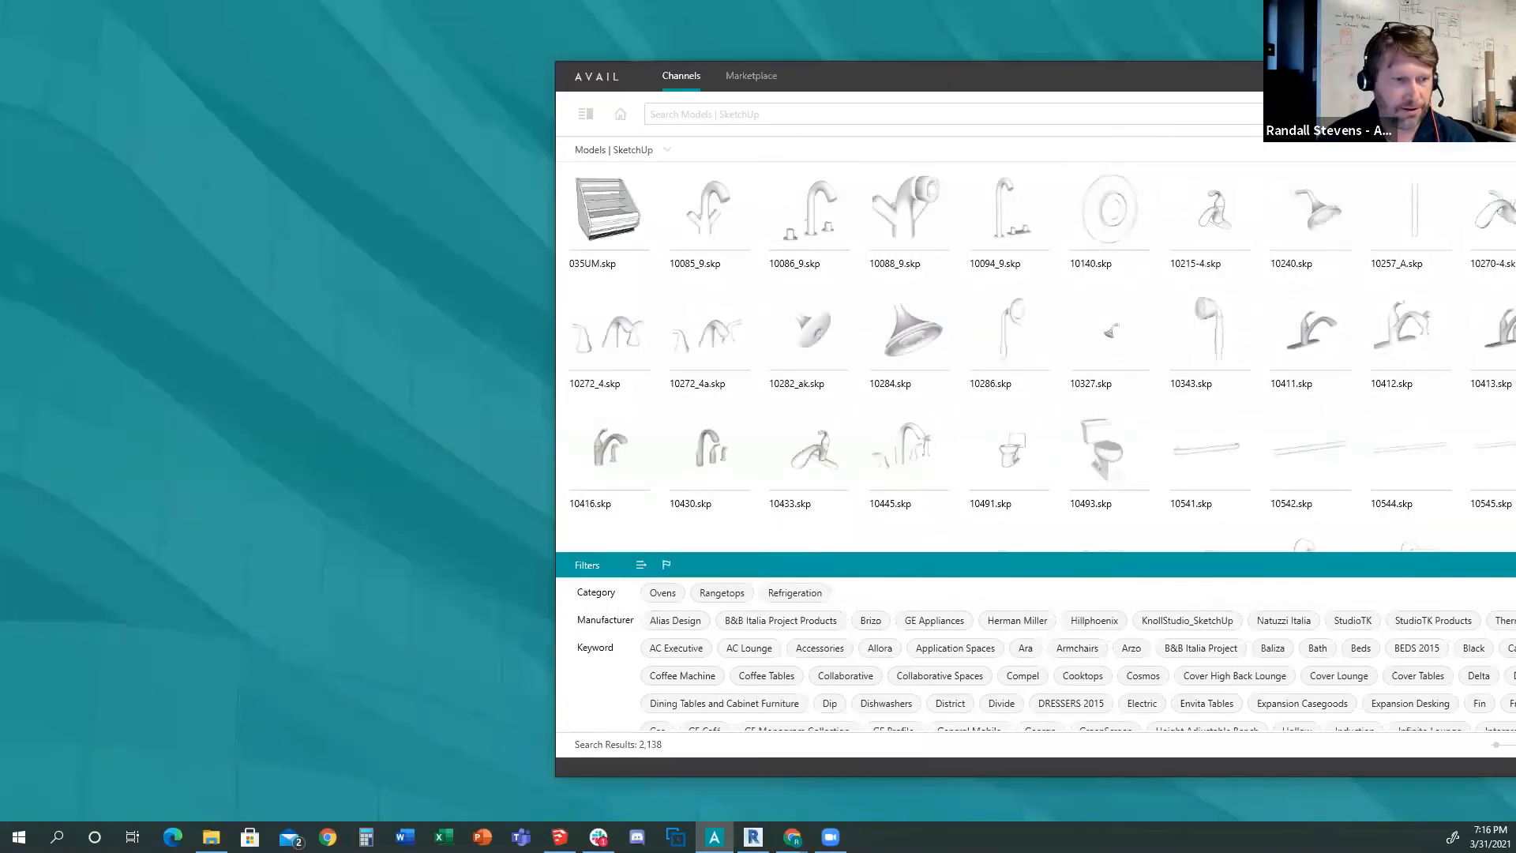
{"action": "key", "text": "alt+Tab"}
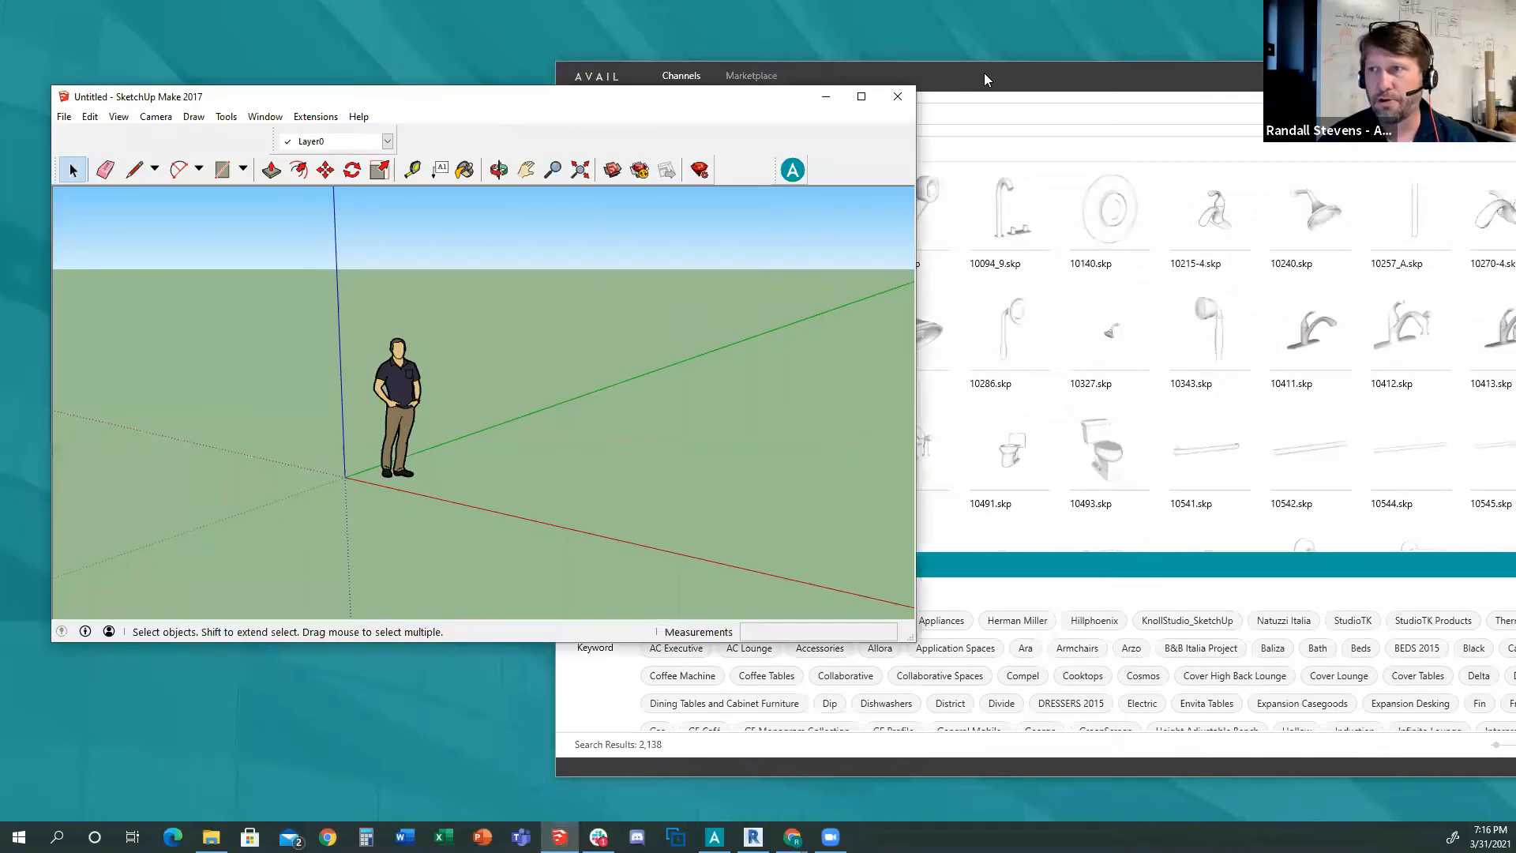
{"action": "left_click", "coordinate": [984, 72]}
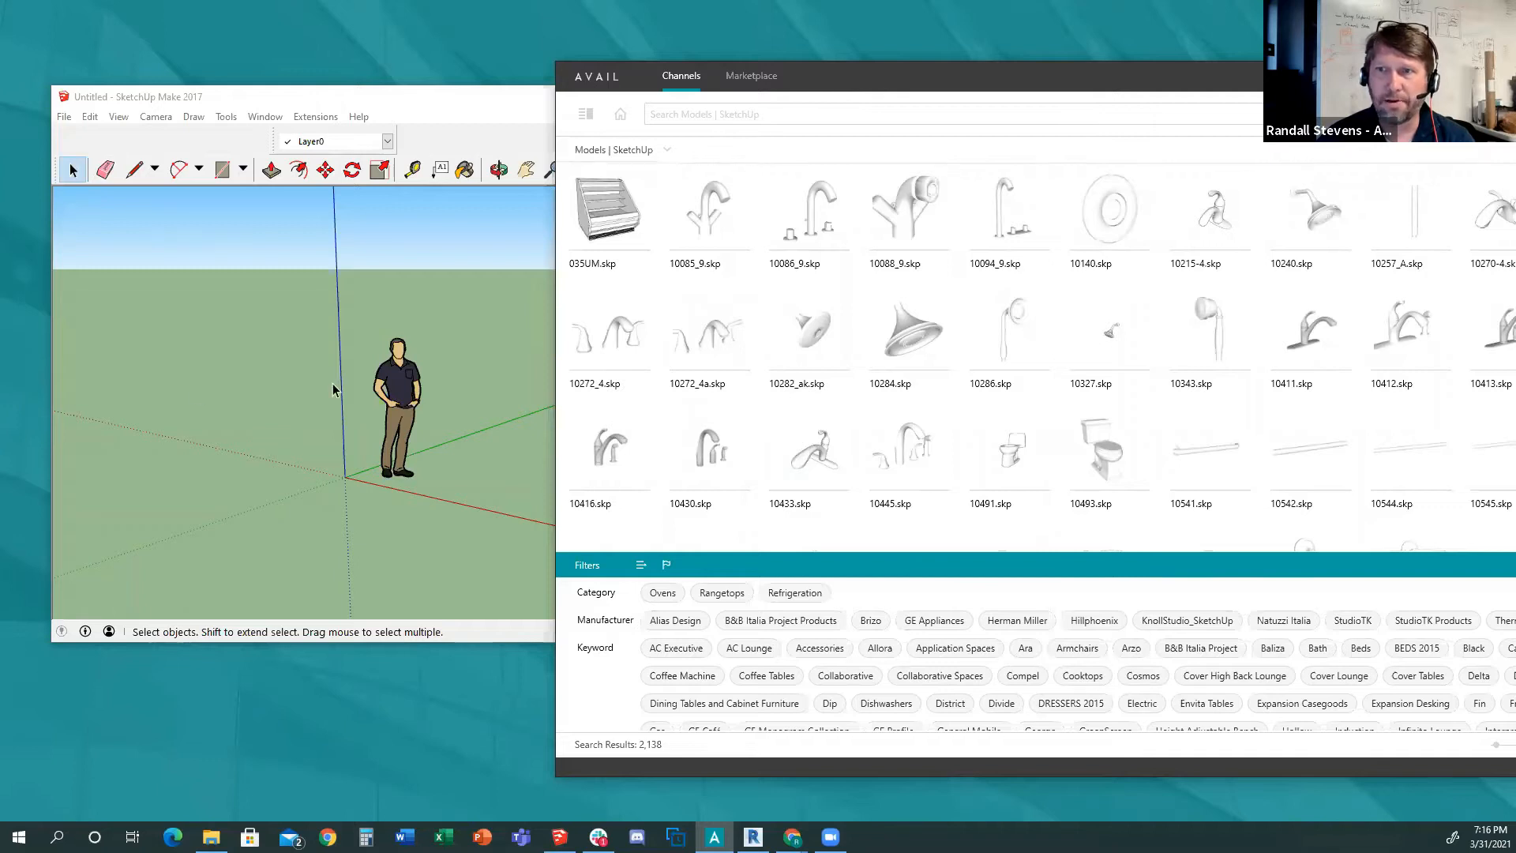
{"action": "mouse_move", "coordinate": [601, 204]}
{"action": "left_mouse_down"}
{"action": "mouse_move", "coordinate": [442, 442]}
{"action": "mouse_move", "coordinate": [157, 464]}
{"action": "left_mouse_up"}
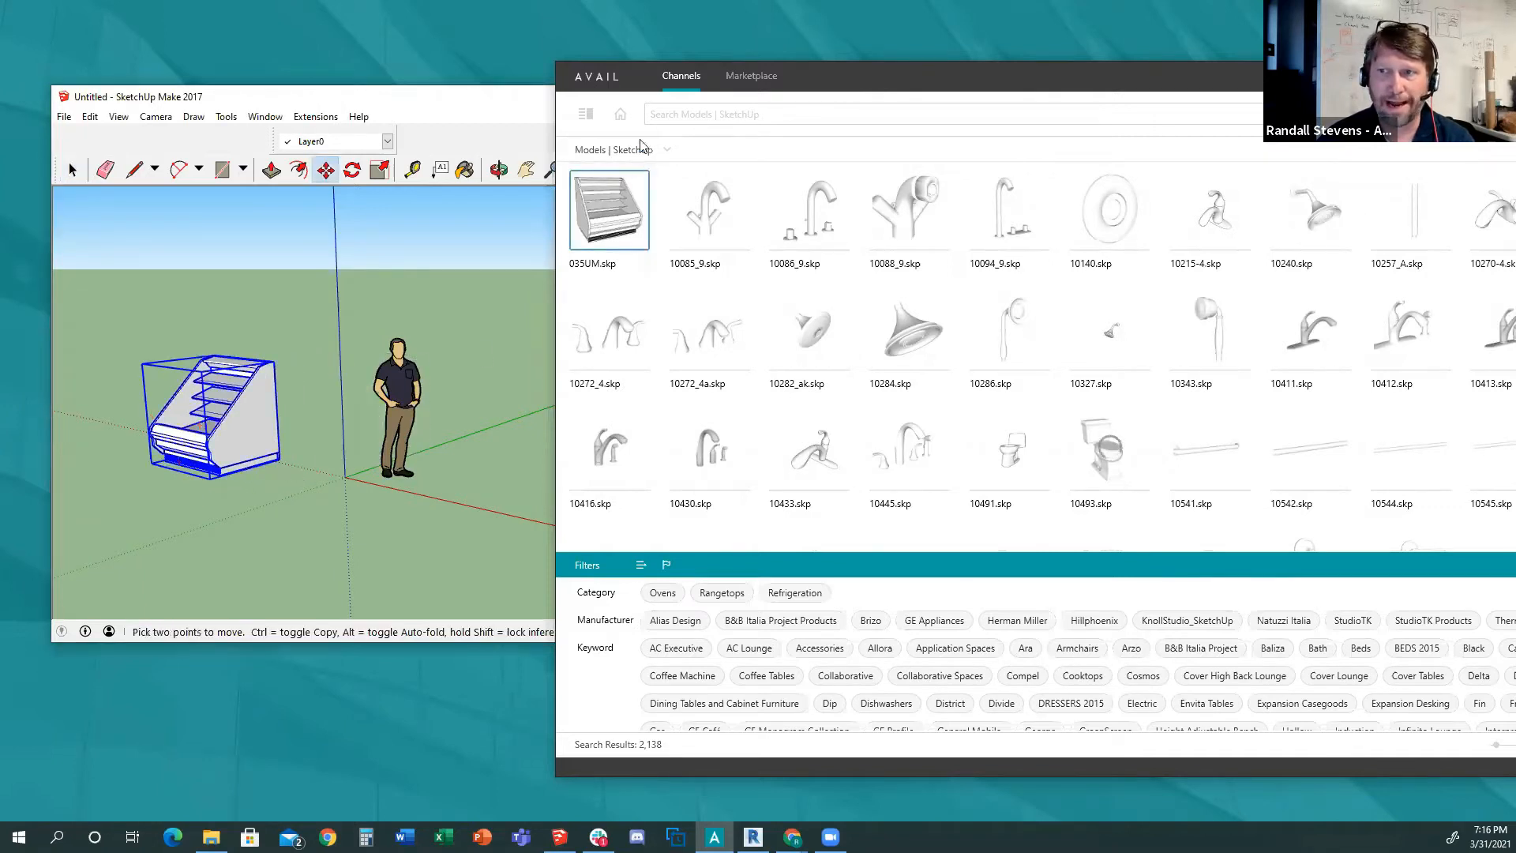
Filter the channel by manufacturer Thermador and keyword Dishwashers, and insert a two-door dishwasher in front of the display case in SketchUp.
{"action": "left_click", "coordinate": [886, 702]}
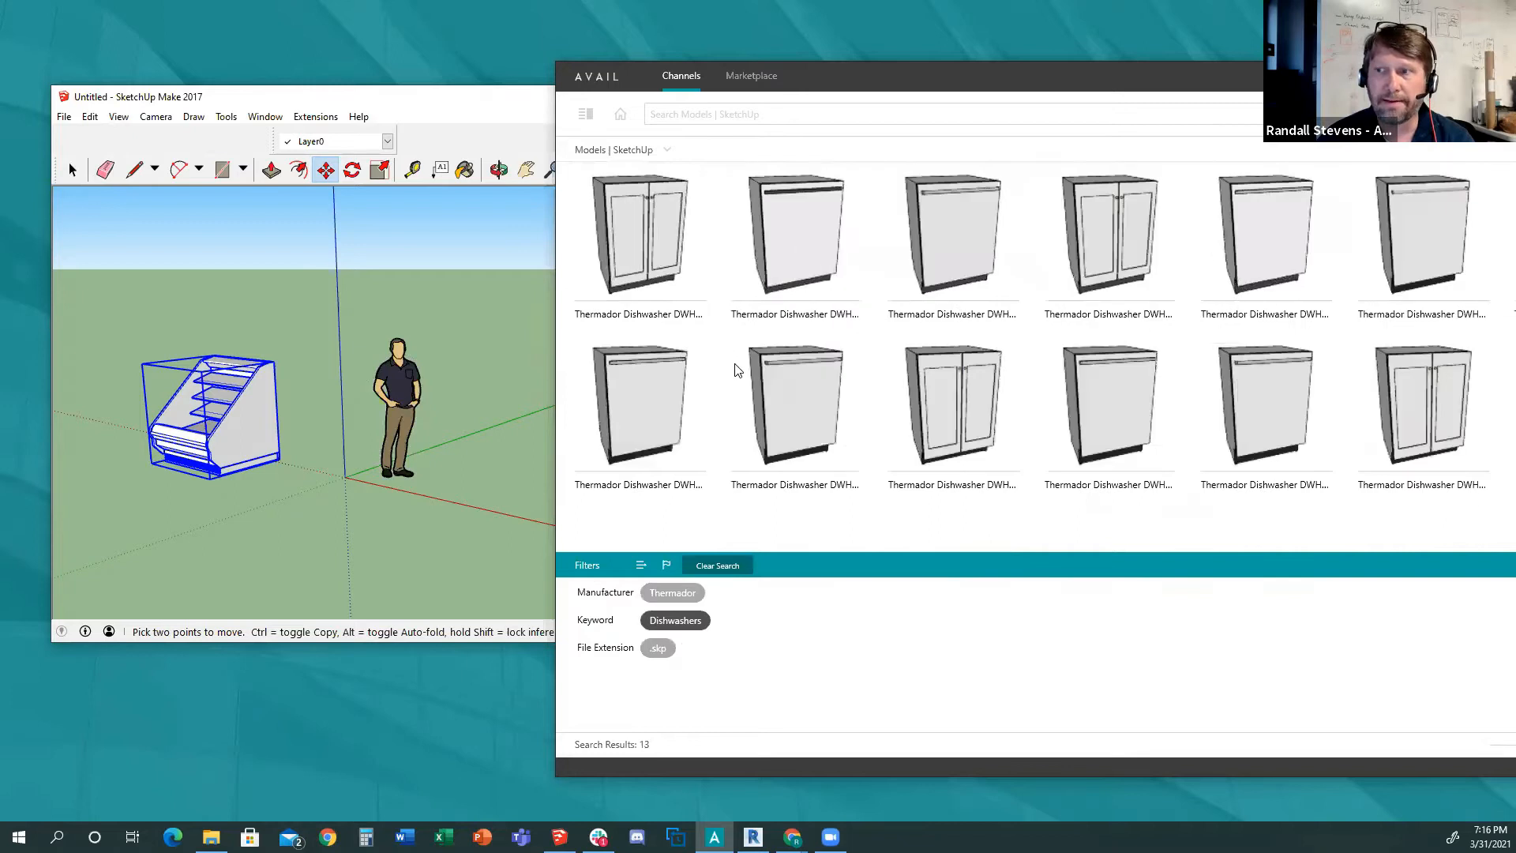
{"action": "mouse_move", "coordinate": [939, 398]}
{"action": "left_mouse_down"}
{"action": "mouse_move", "coordinate": [865, 442]}
{"action": "mouse_move", "coordinate": [289, 544]}
{"action": "left_mouse_up"}
{"action": "left_click", "coordinate": [303, 539]}
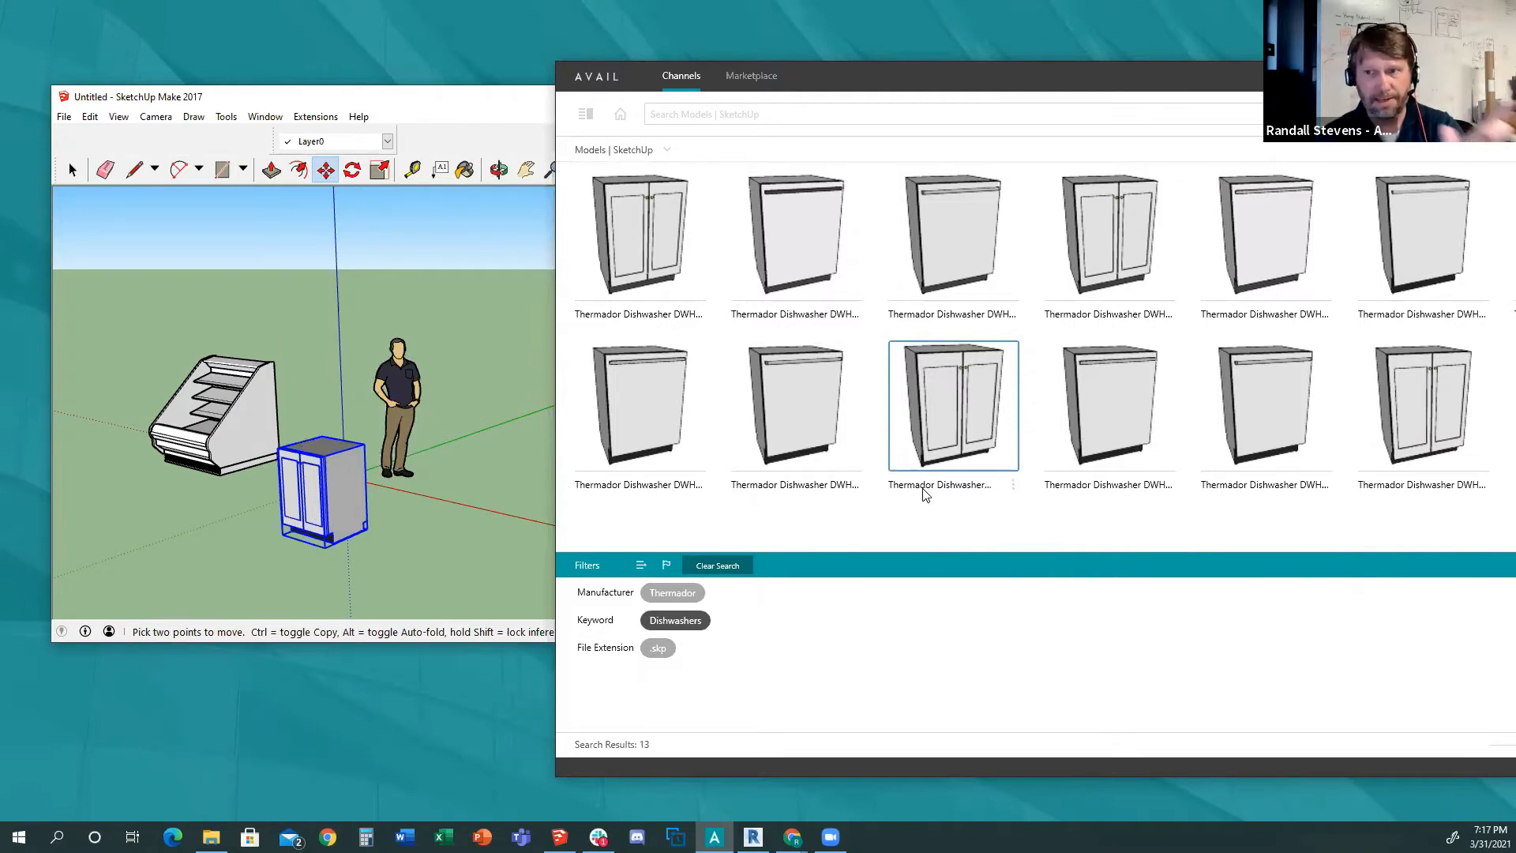
Search all channels for "tex", open the Materials | Textures channel and filter it by the Masonry keyword.
{"action": "left_click", "coordinate": [619, 116]}
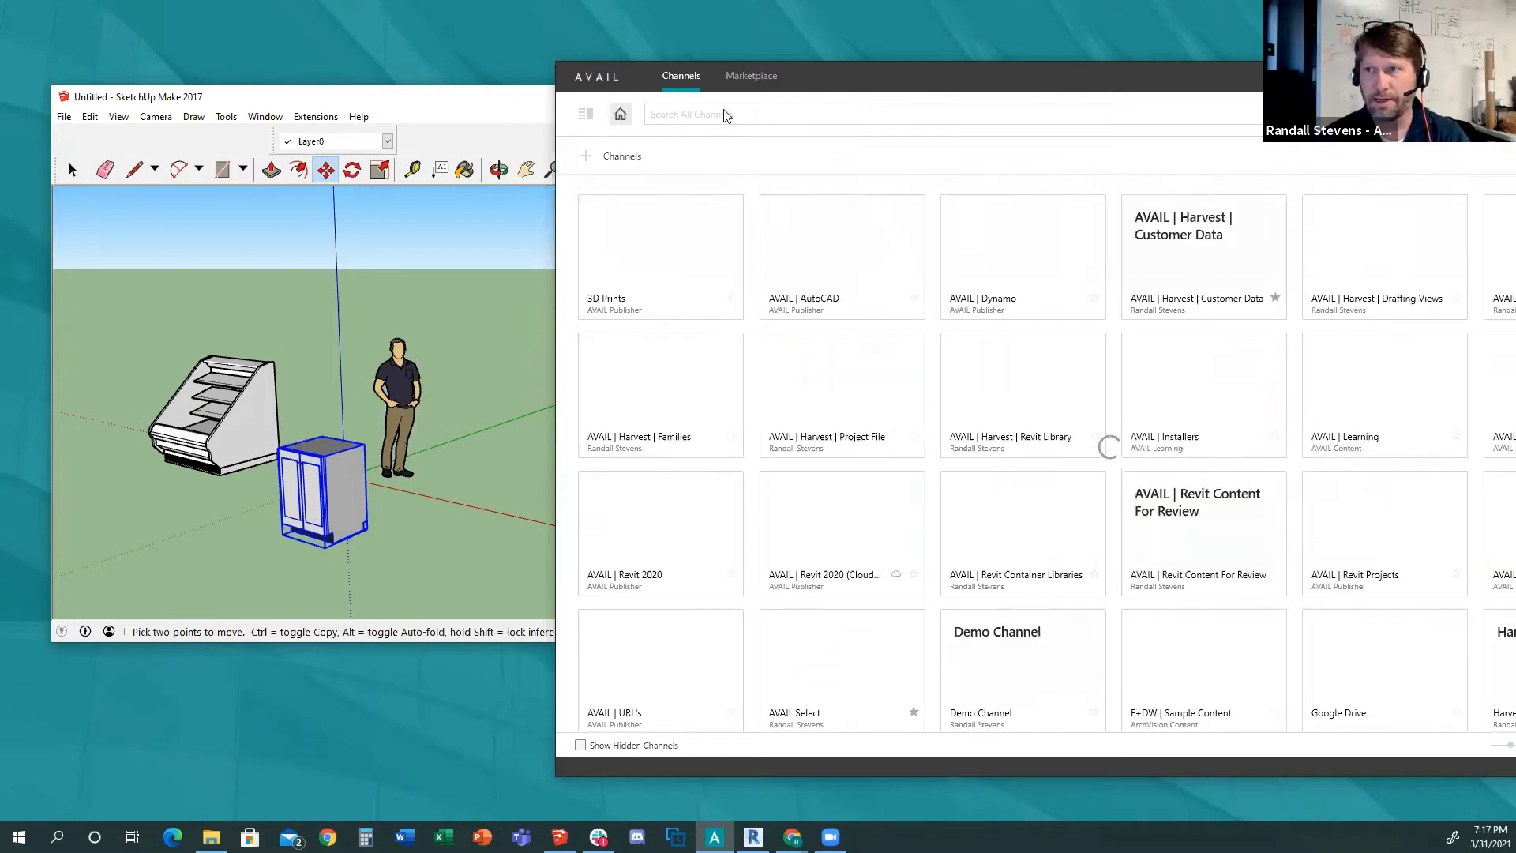
{"action": "left_click", "coordinate": [726, 111]}
{"action": "type", "text": "t"}
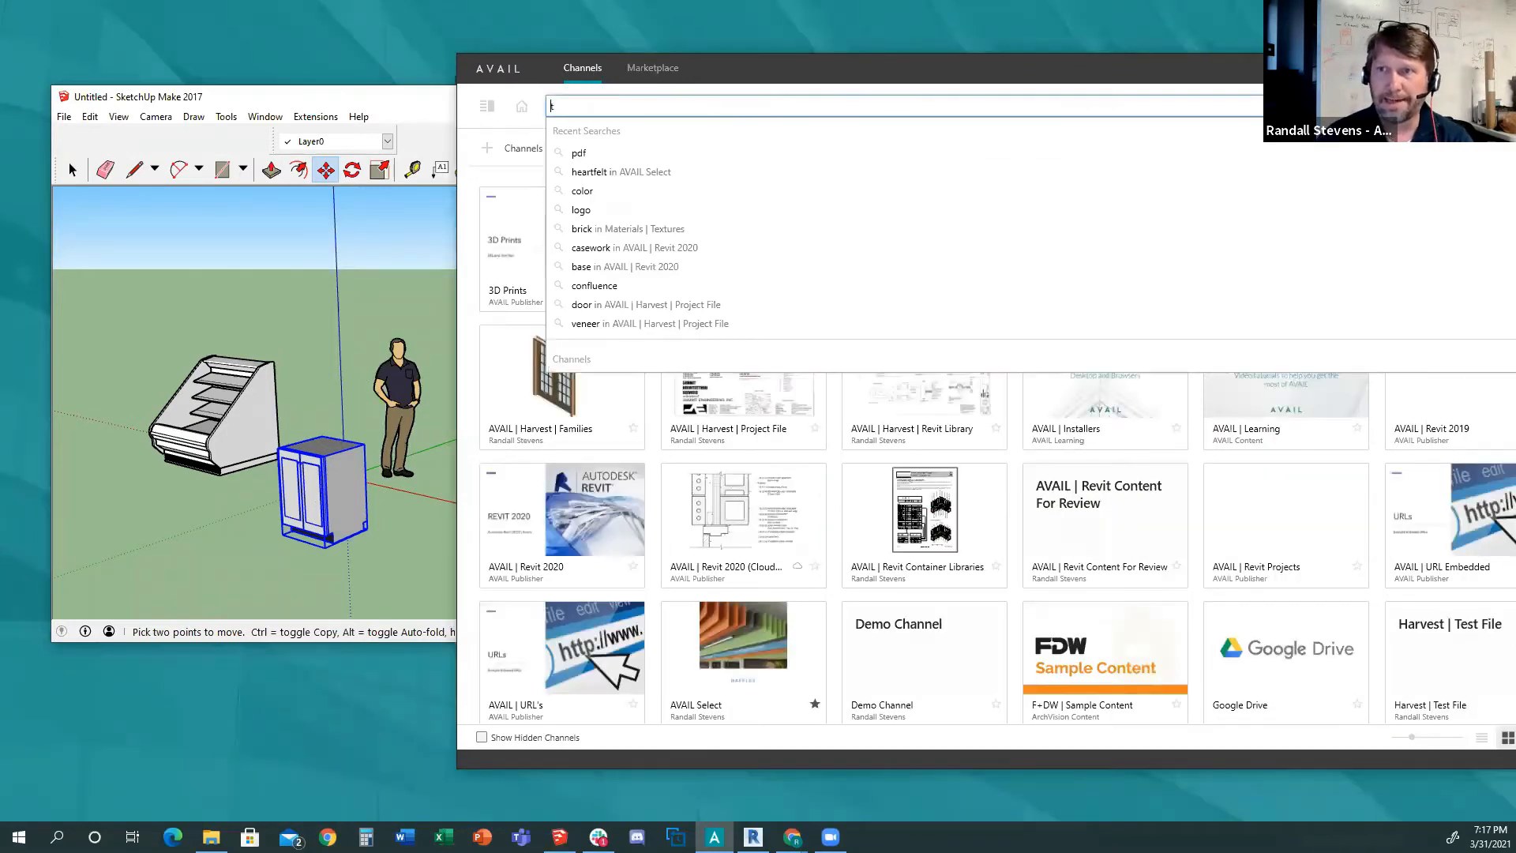
{"action": "type", "text": "ex"}
{"action": "left_click", "coordinate": [631, 158]}
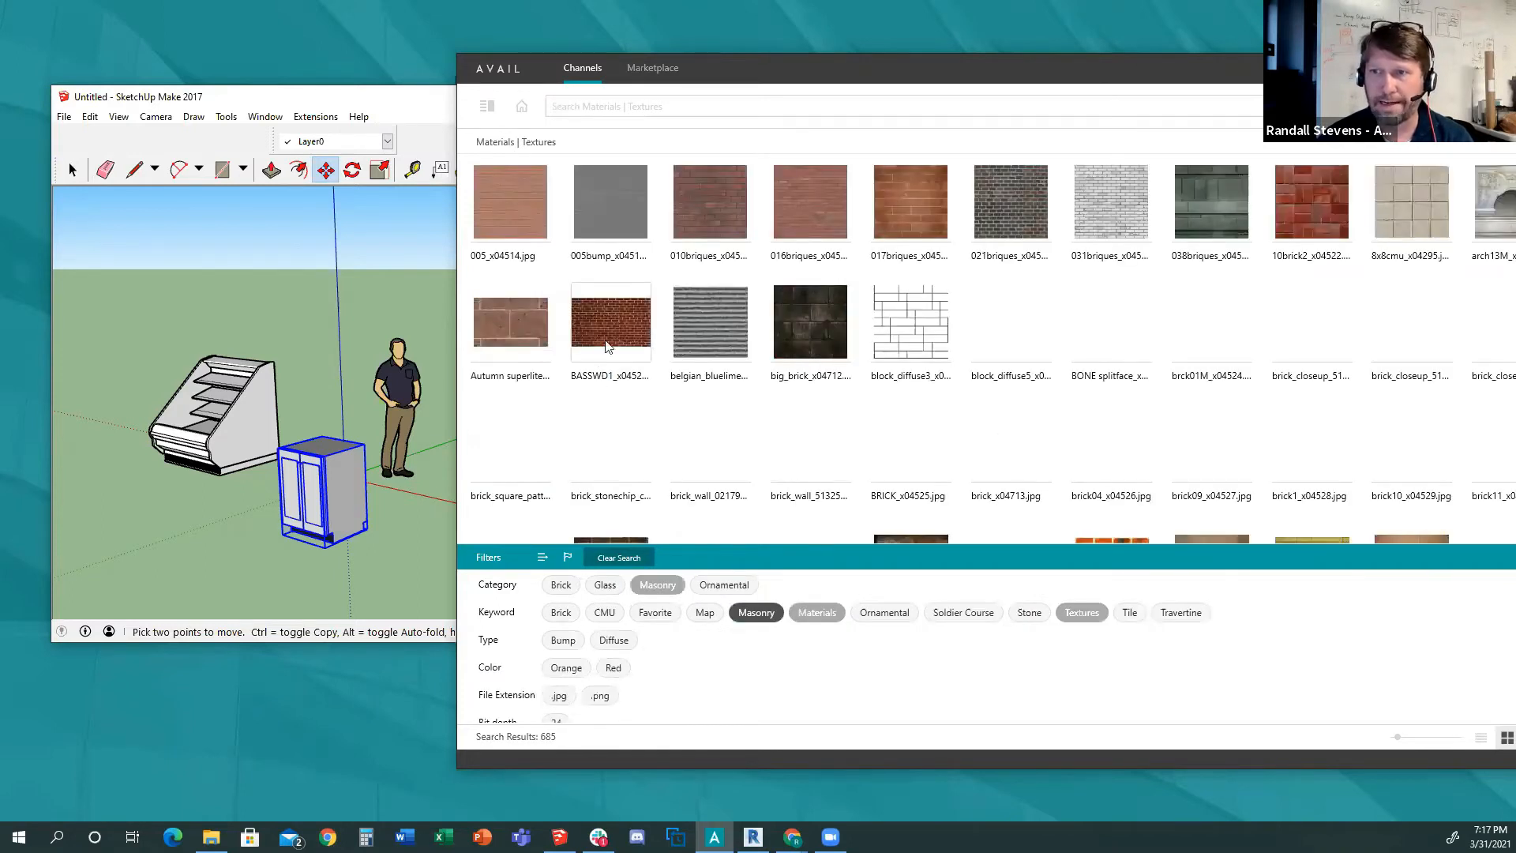
Insert the BASSWD1 brick texture into the SketchUp model as a ground image beneath the dishwasher.
{"action": "left_click_drag", "start_coordinate": [519, 378], "coordinate": [162, 500]}
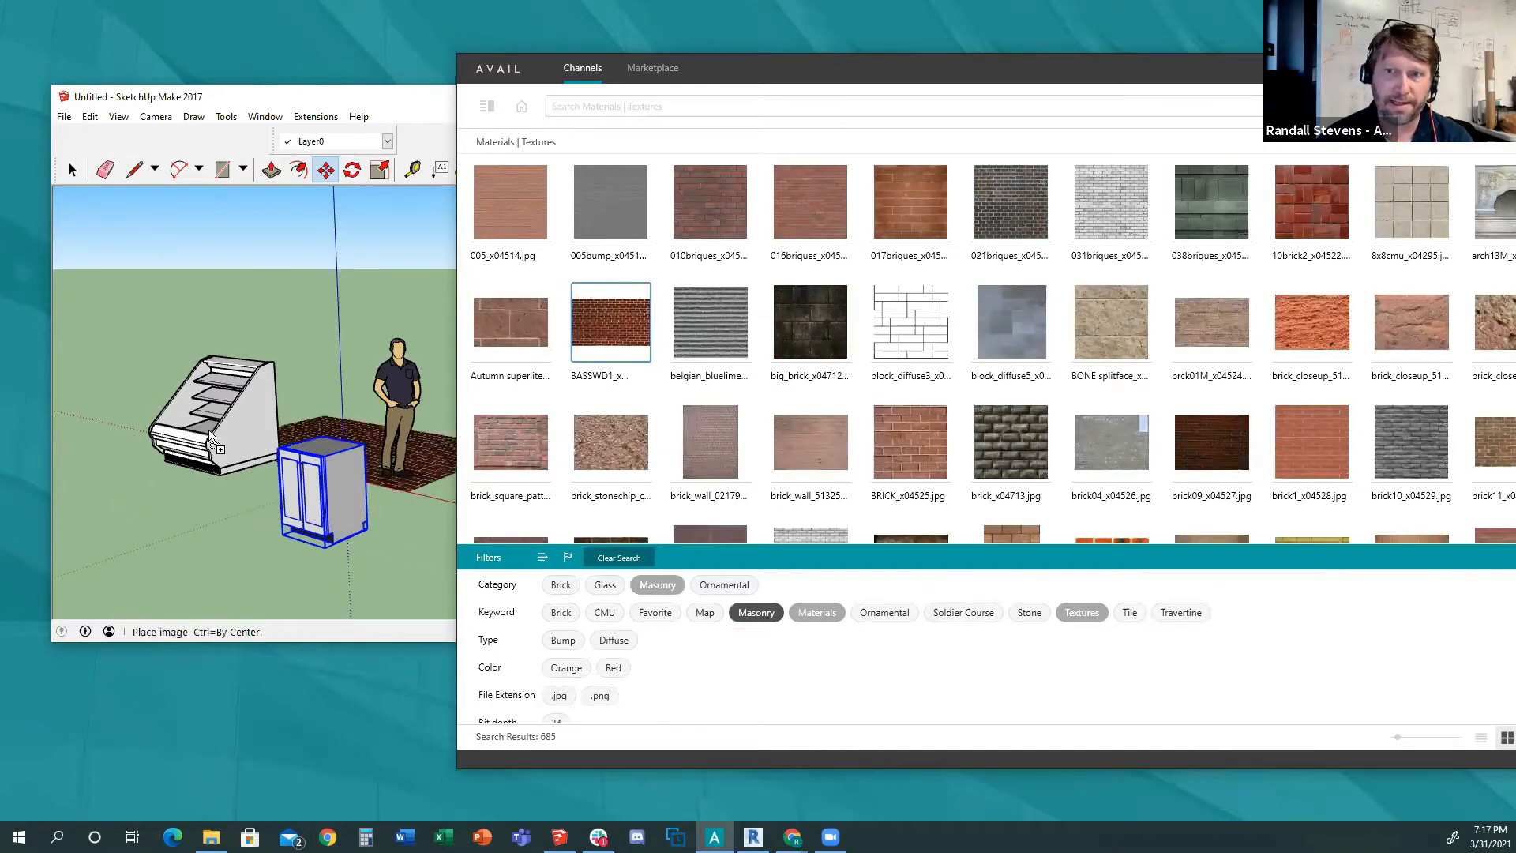
{"action": "left_click", "coordinate": [132, 545]}
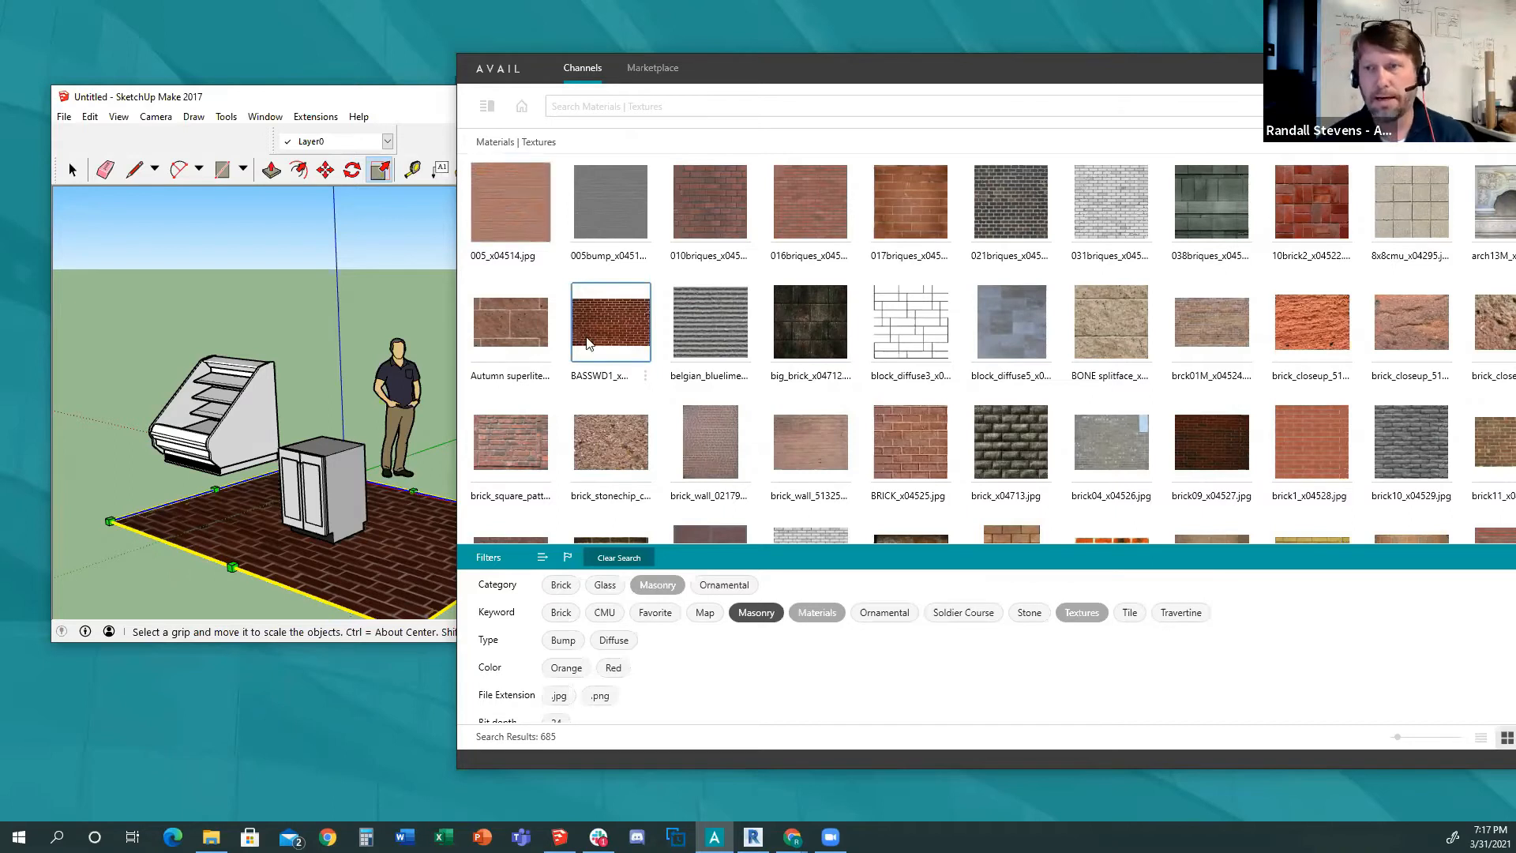
{"action": "left_click", "coordinate": [73, 169]}
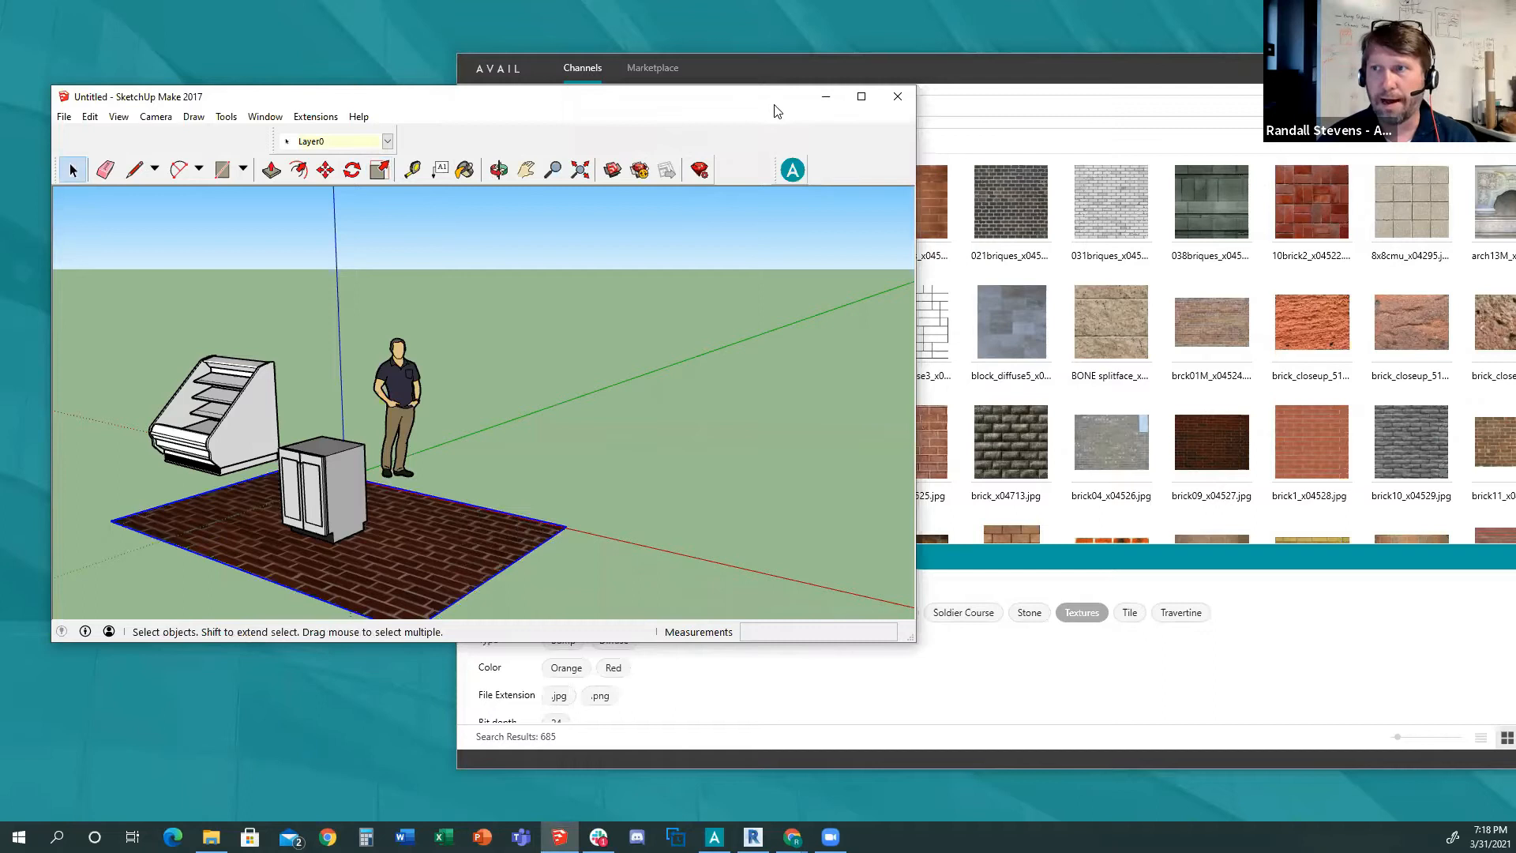
Minimize SketchUp, switch to a maximized AVAIL window and search all channels for "casework".
{"action": "left_click", "coordinate": [825, 96]}
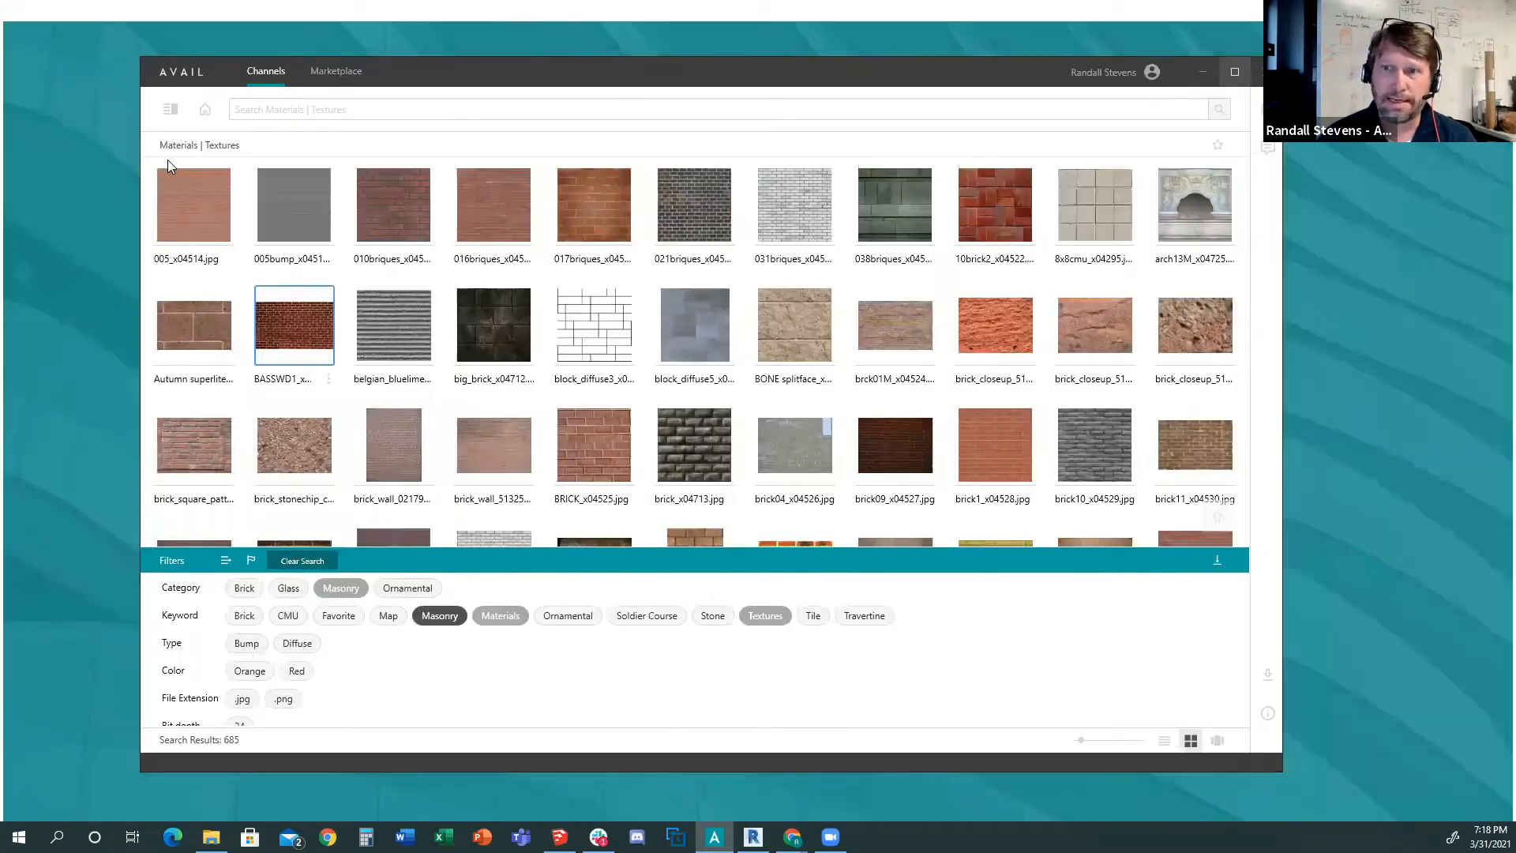
{"action": "key", "text": "super+Up"}
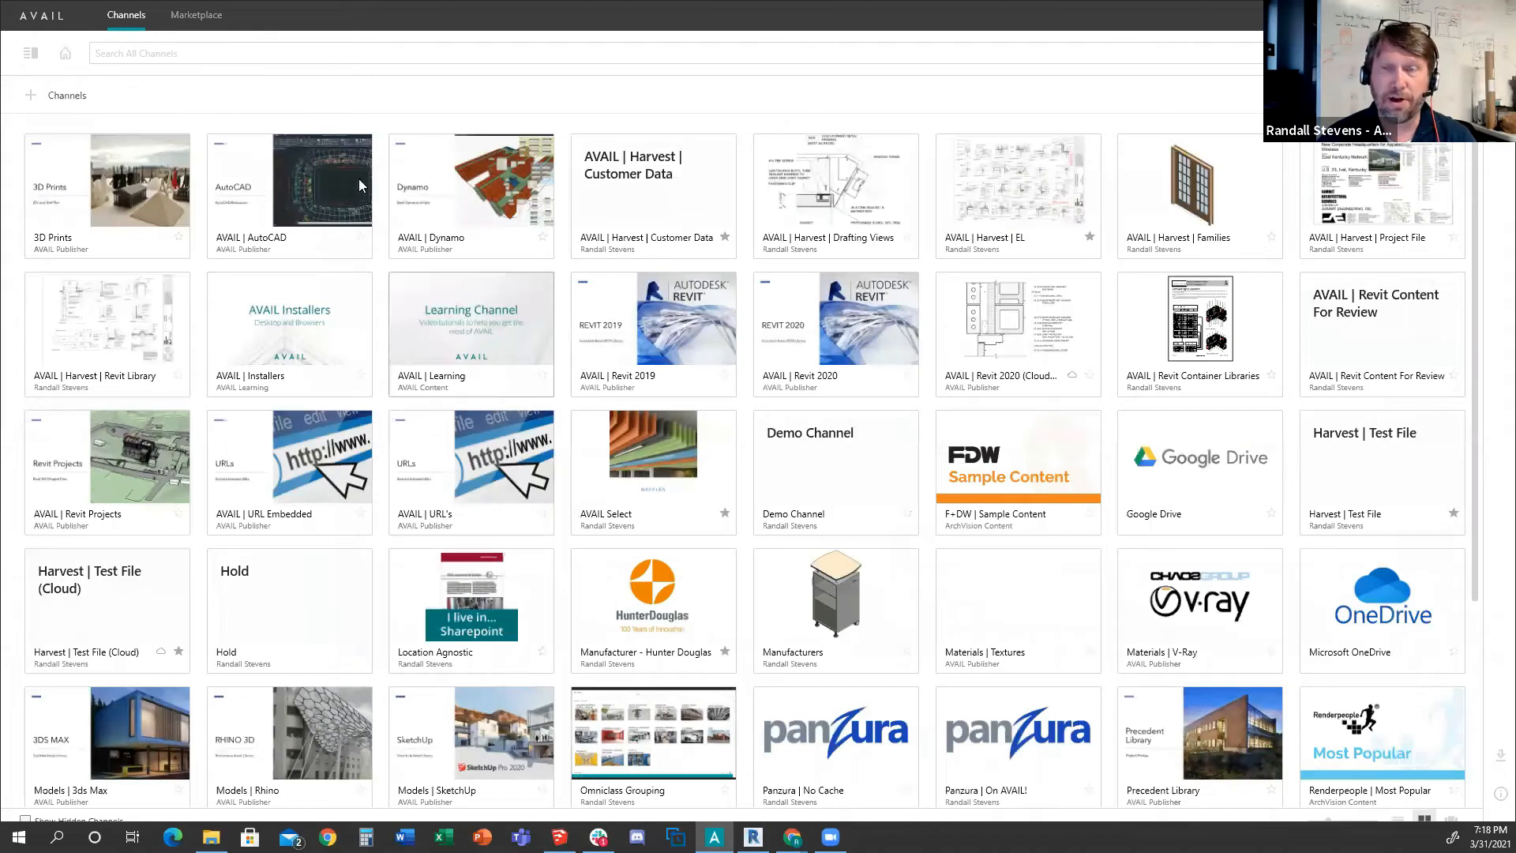
{"action": "left_click", "coordinate": [183, 52]}
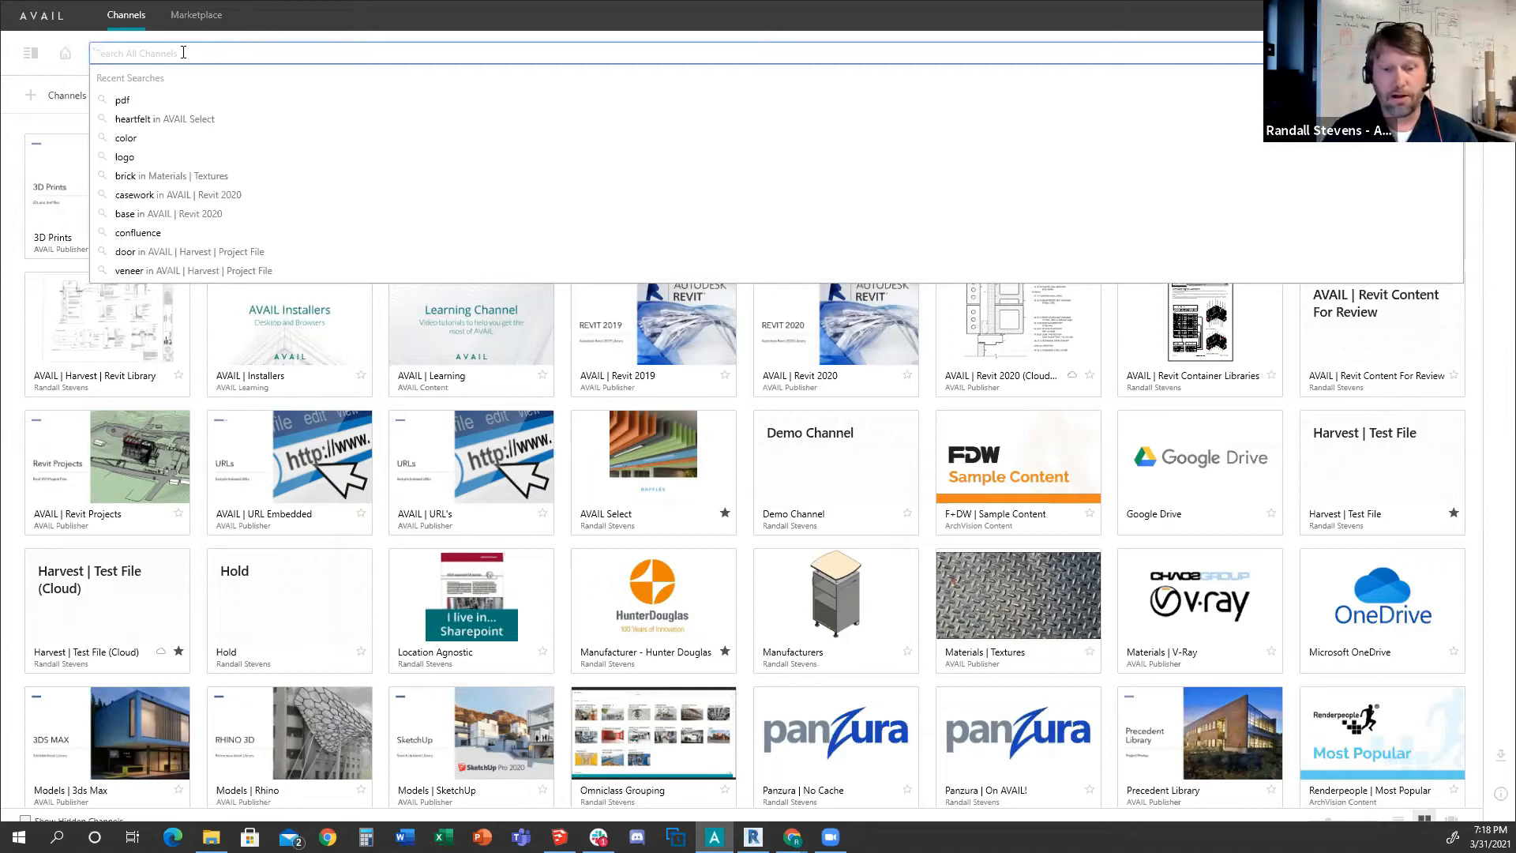
{"action": "type", "text": "ca"}
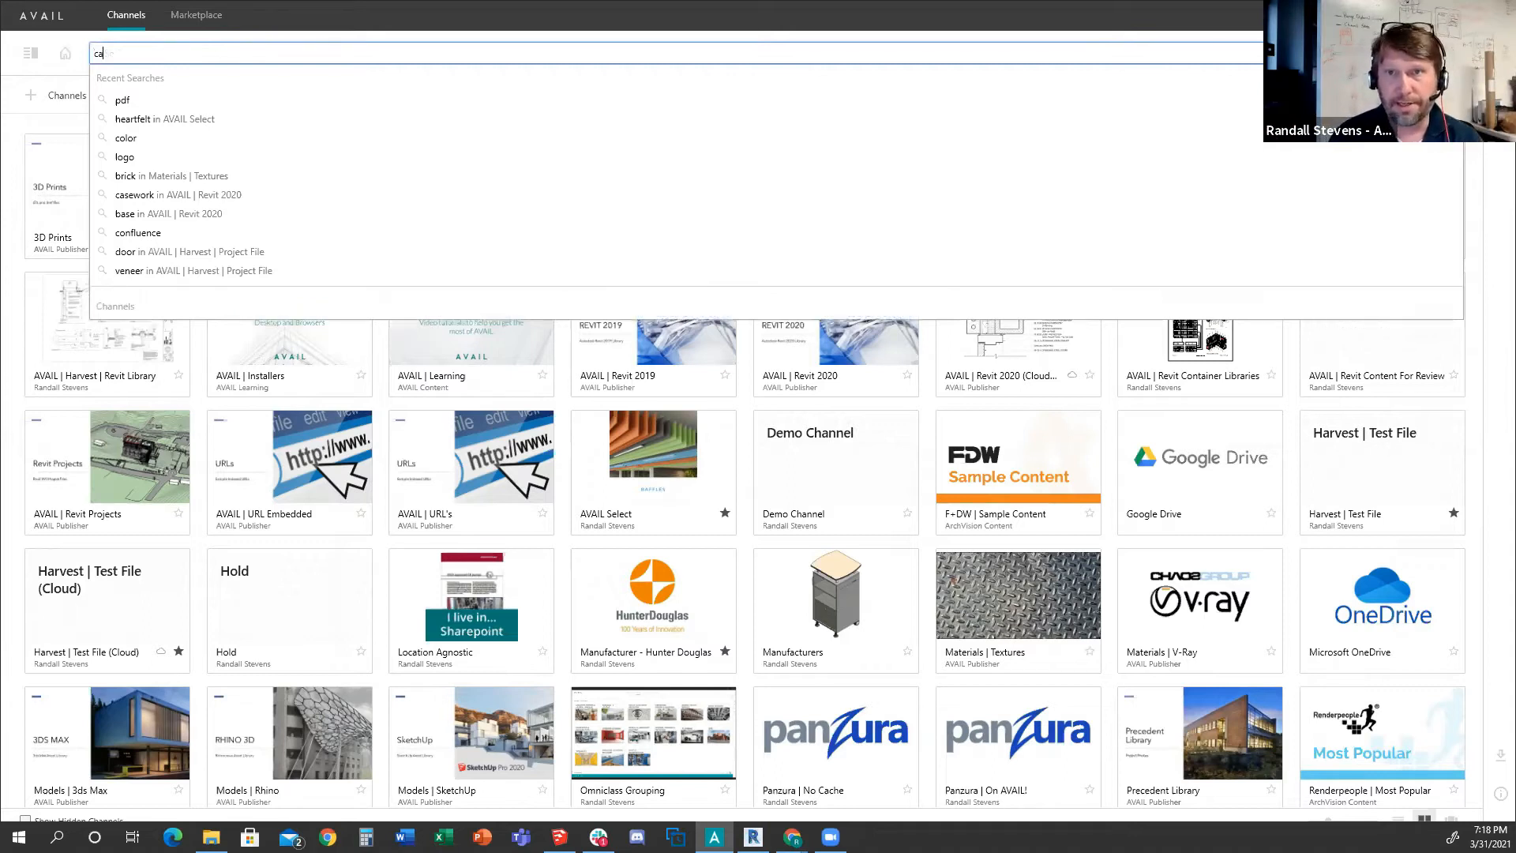
{"action": "type", "text": "sework"}
{"action": "key", "text": "Return"}
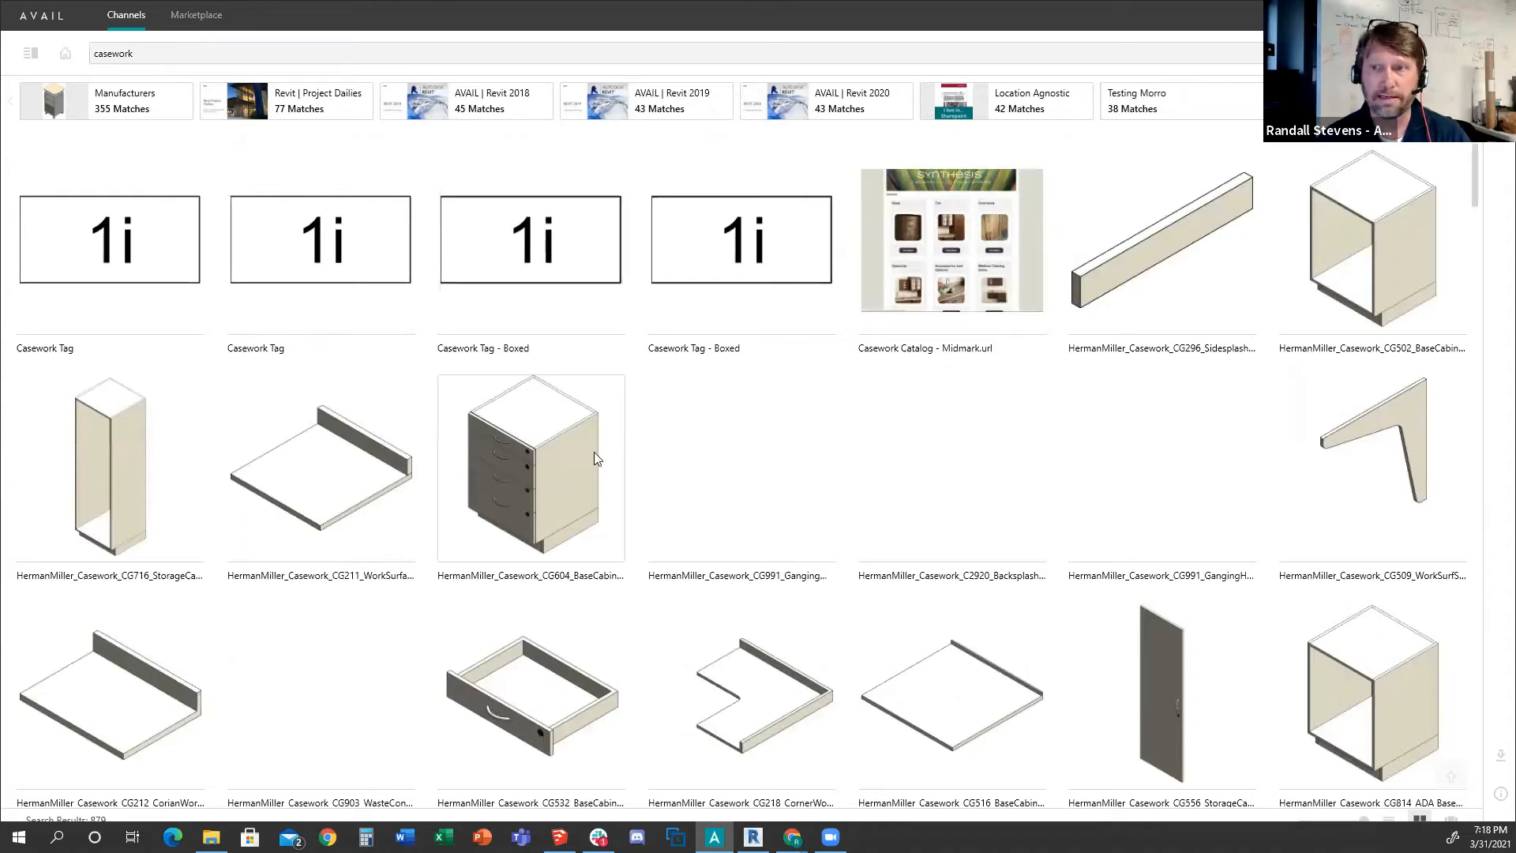
Shrink the thumbnails and look through the casework results and the channels that contain matches.
{"action": "scroll", "coordinate": [629, 439], "scroll_direction": "down", "scroll_amount": 3, "text": "ctrl"}
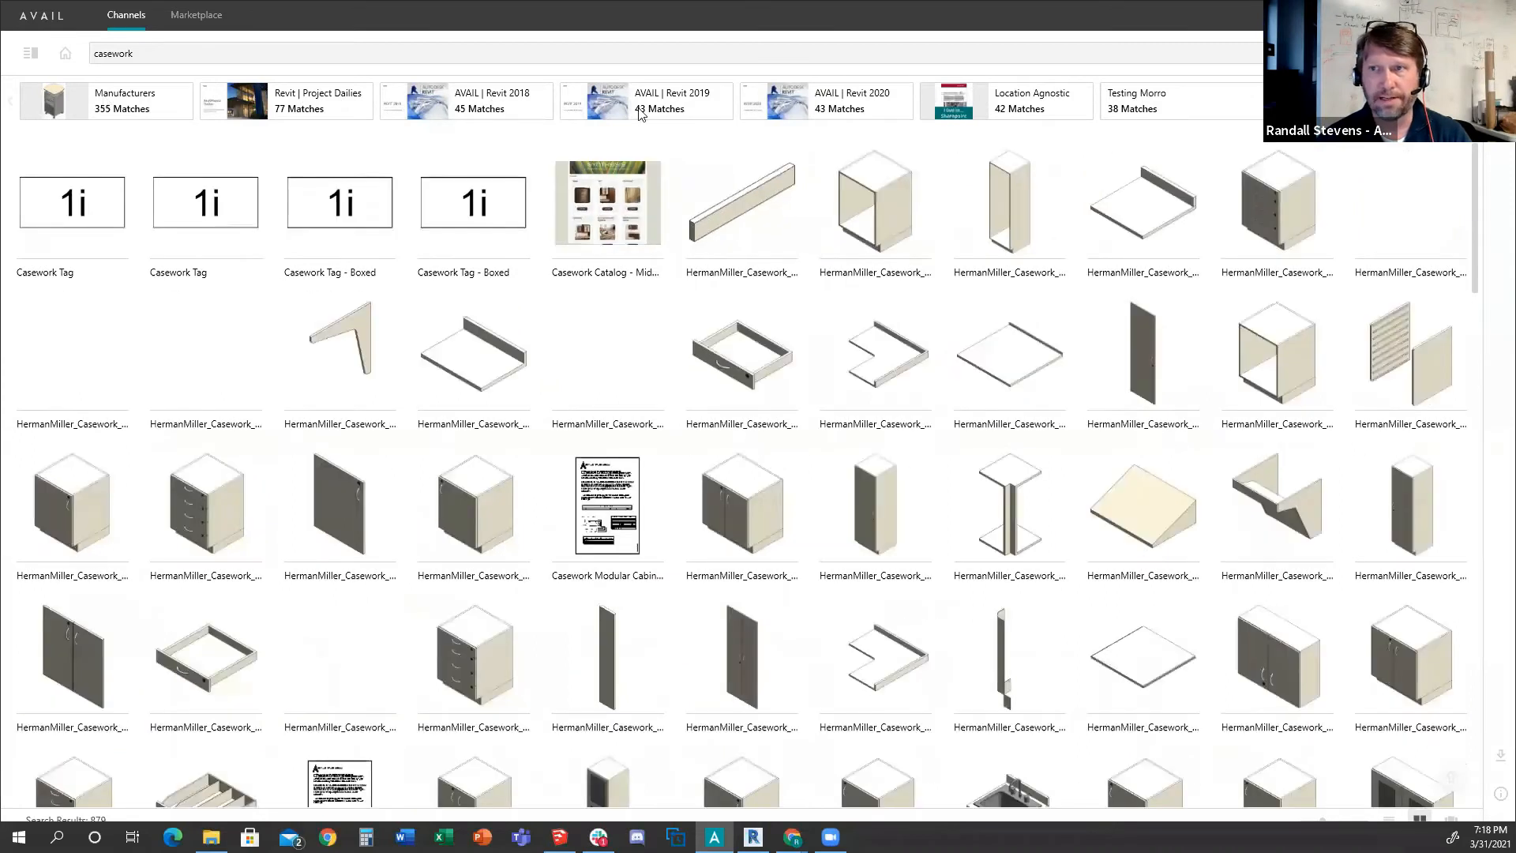
{"action": "scroll", "coordinate": [395, 98], "scroll_direction": "down", "scroll_amount": 1}
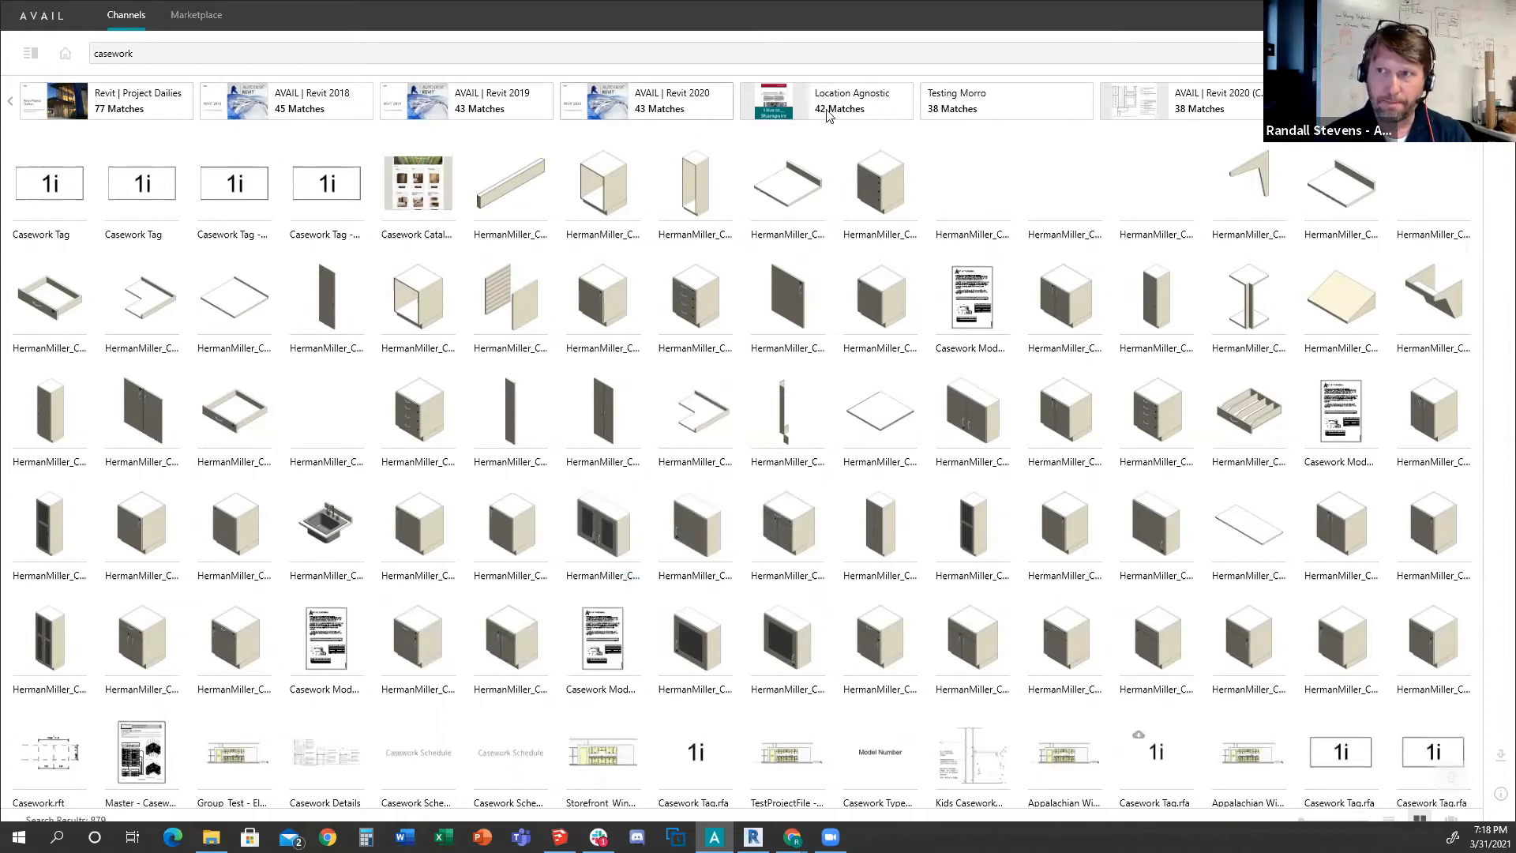
{"action": "scroll", "coordinate": [916, 101], "scroll_direction": "right", "scroll_amount": 5}
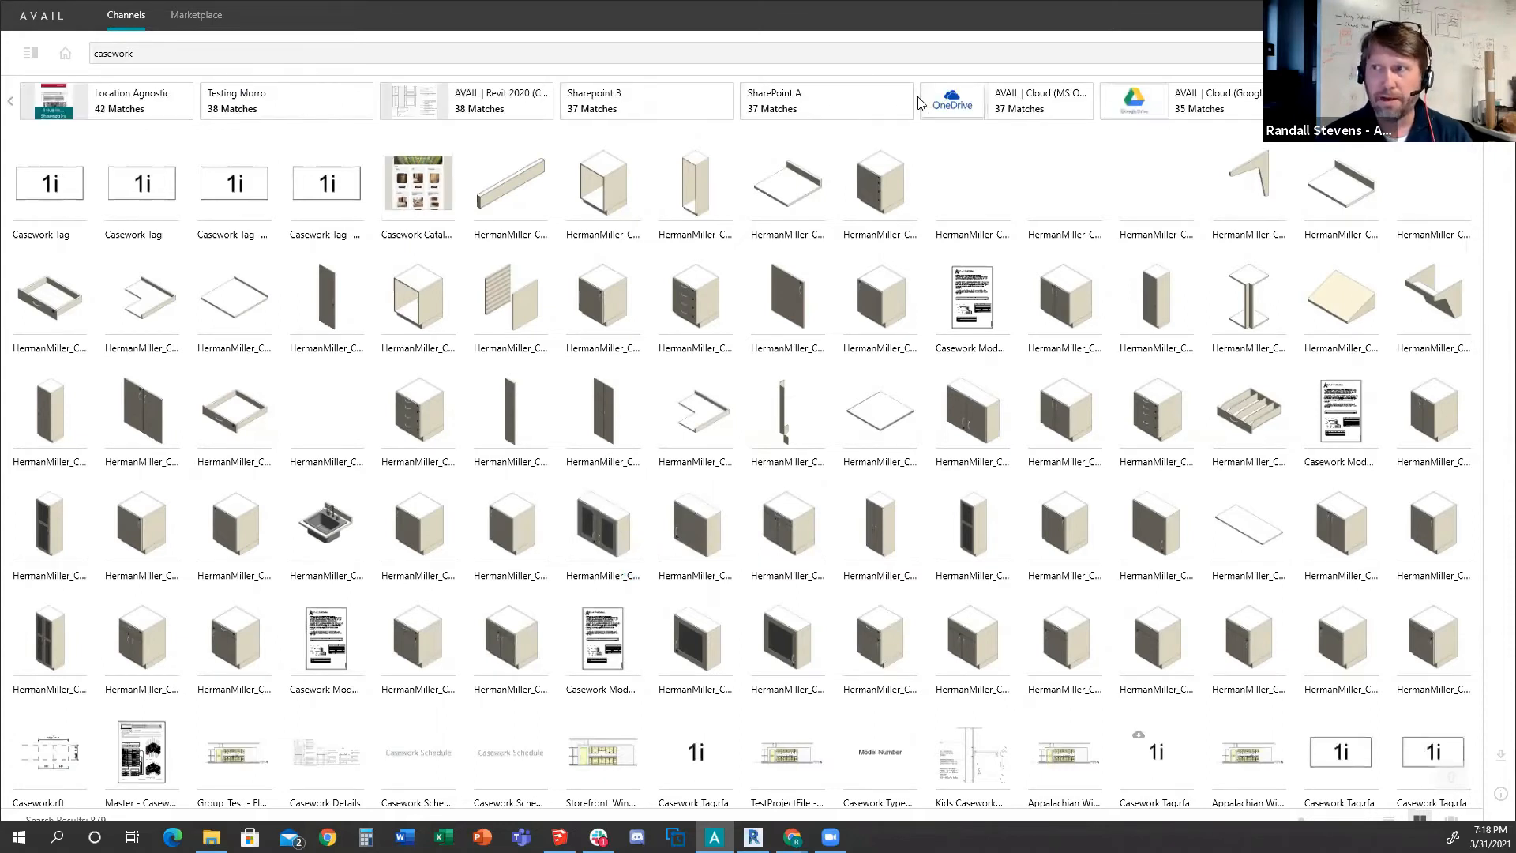
{"action": "scroll", "coordinate": [918, 102], "scroll_direction": "left", "scroll_amount": 6}
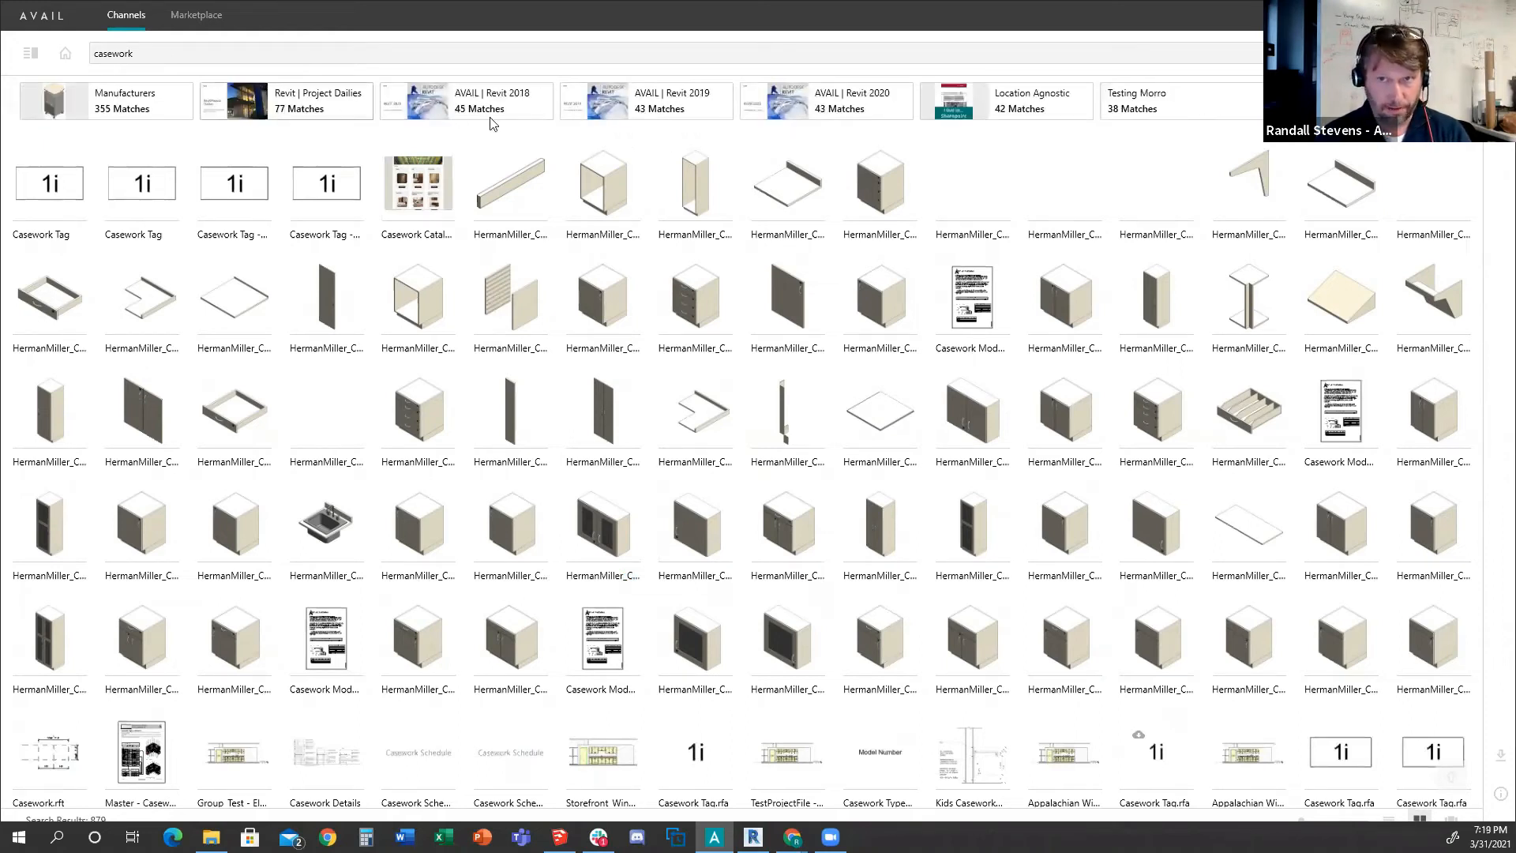
Limit the casework results to the AVAIL | Revit 2020 channel and look through the other channels with matches.
{"action": "left_click", "coordinate": [823, 111]}
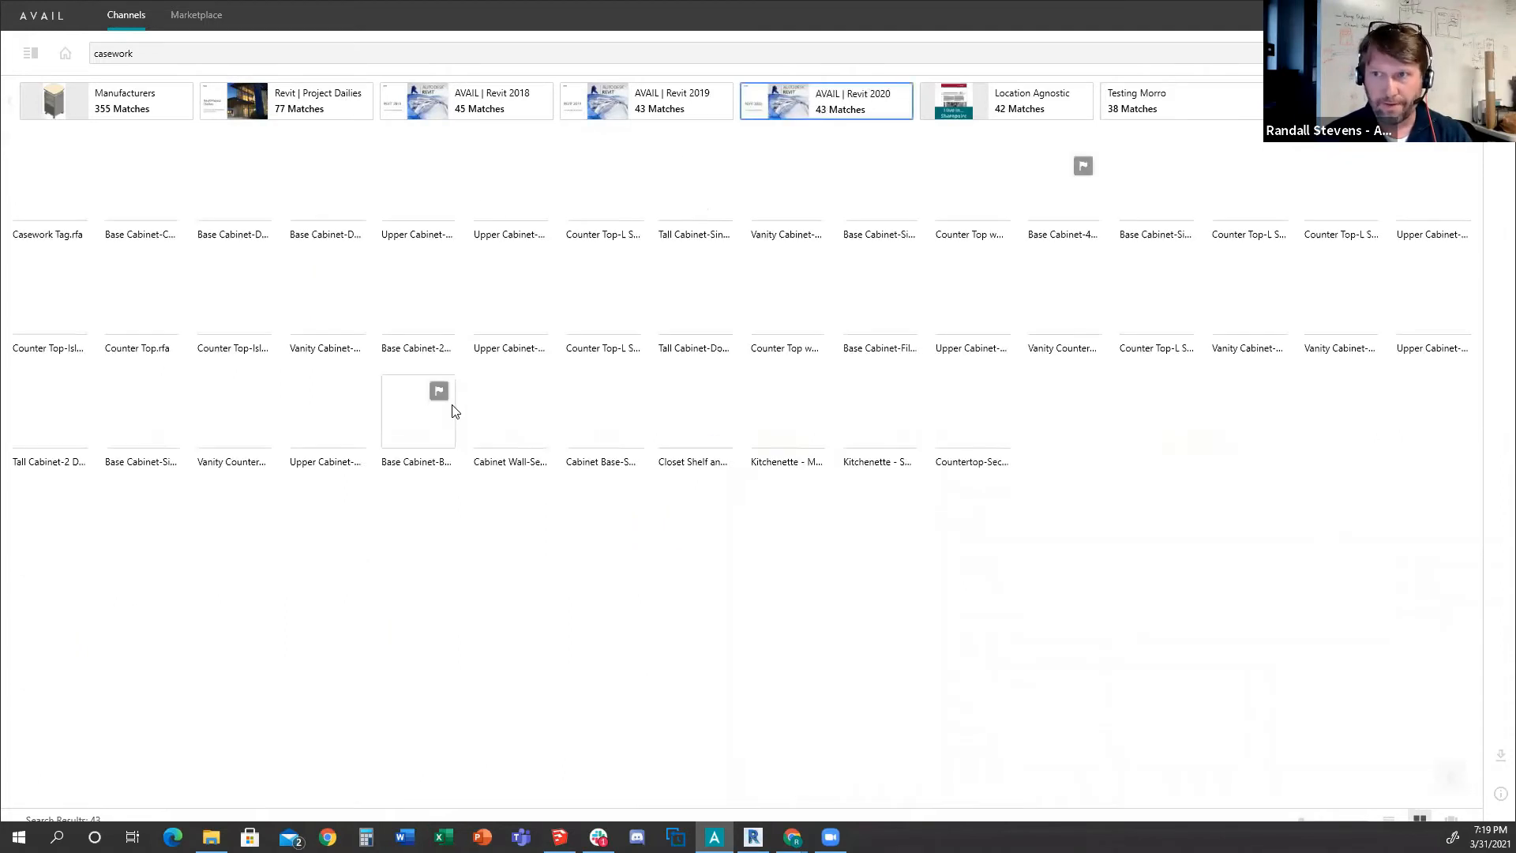
{"action": "scroll", "coordinate": [880, 102], "scroll_direction": "down", "scroll_amount": 3}
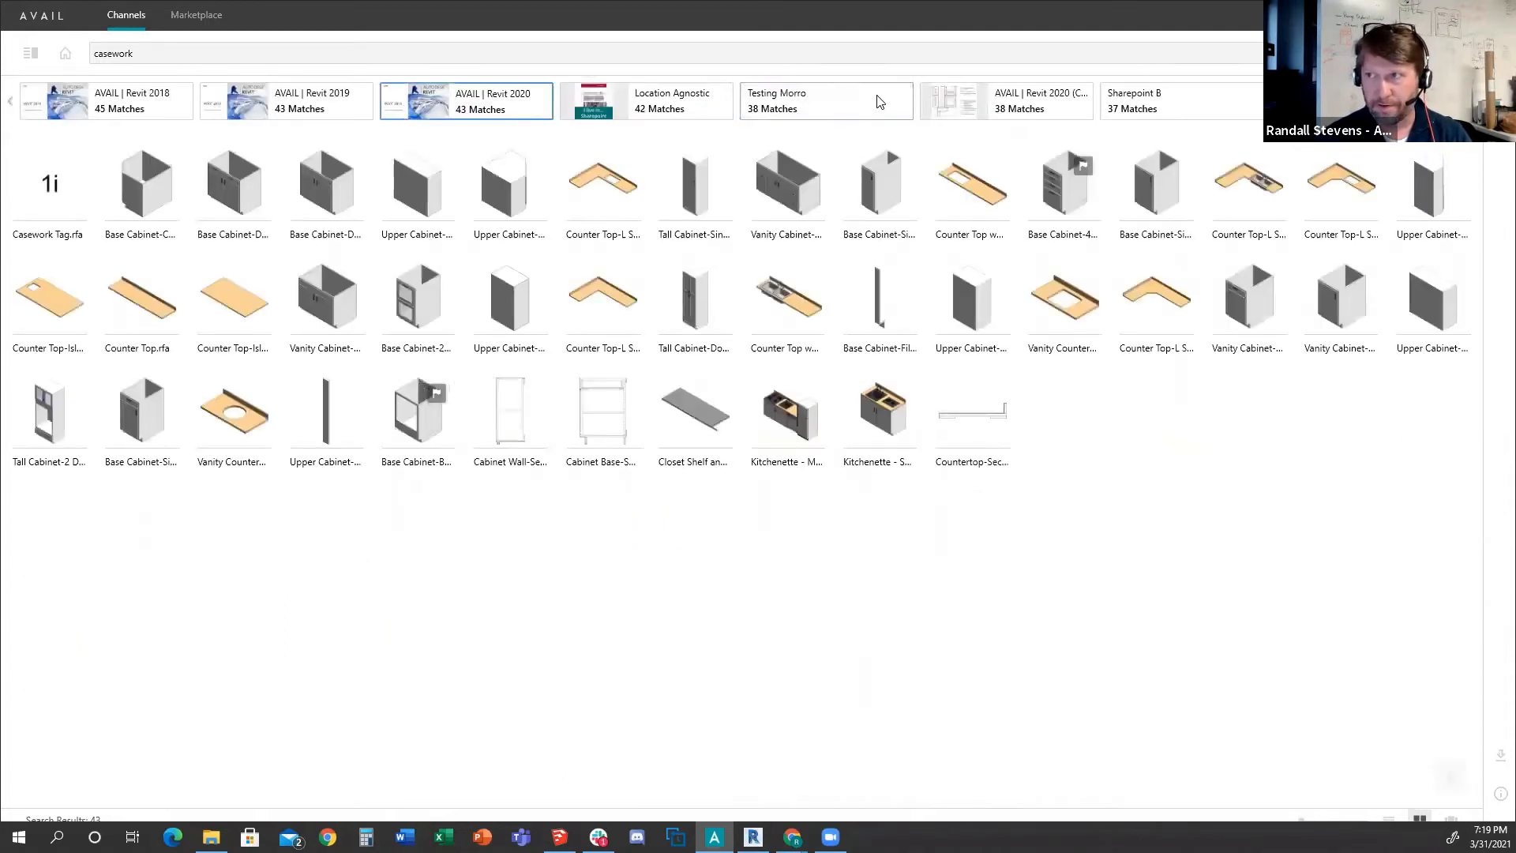
{"action": "scroll", "coordinate": [888, 110], "scroll_direction": "down", "scroll_amount": 4}
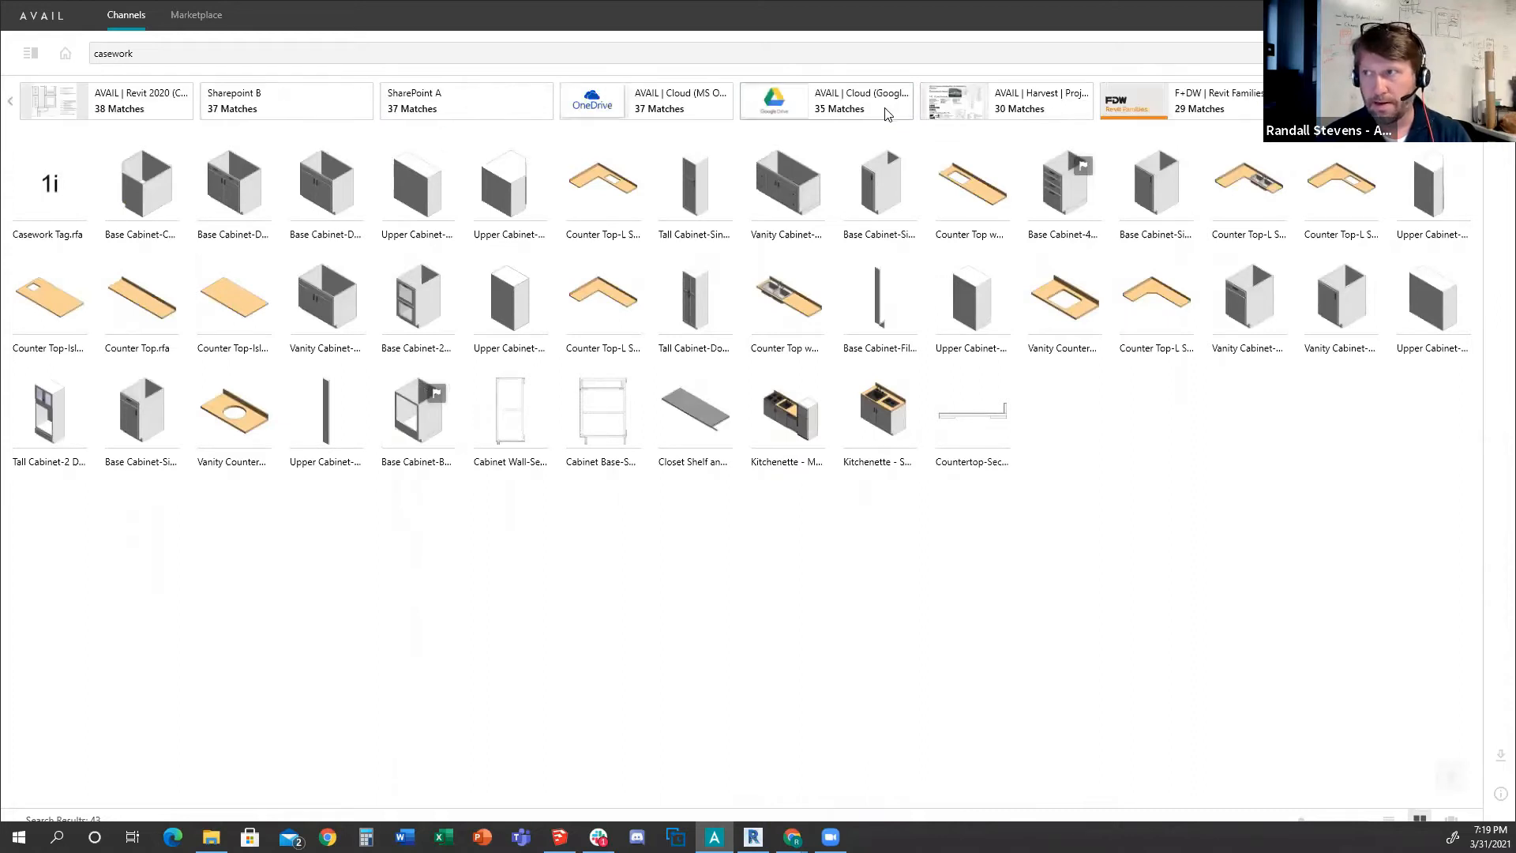
{"action": "scroll", "coordinate": [1211, 122], "scroll_direction": "down", "scroll_amount": 8}
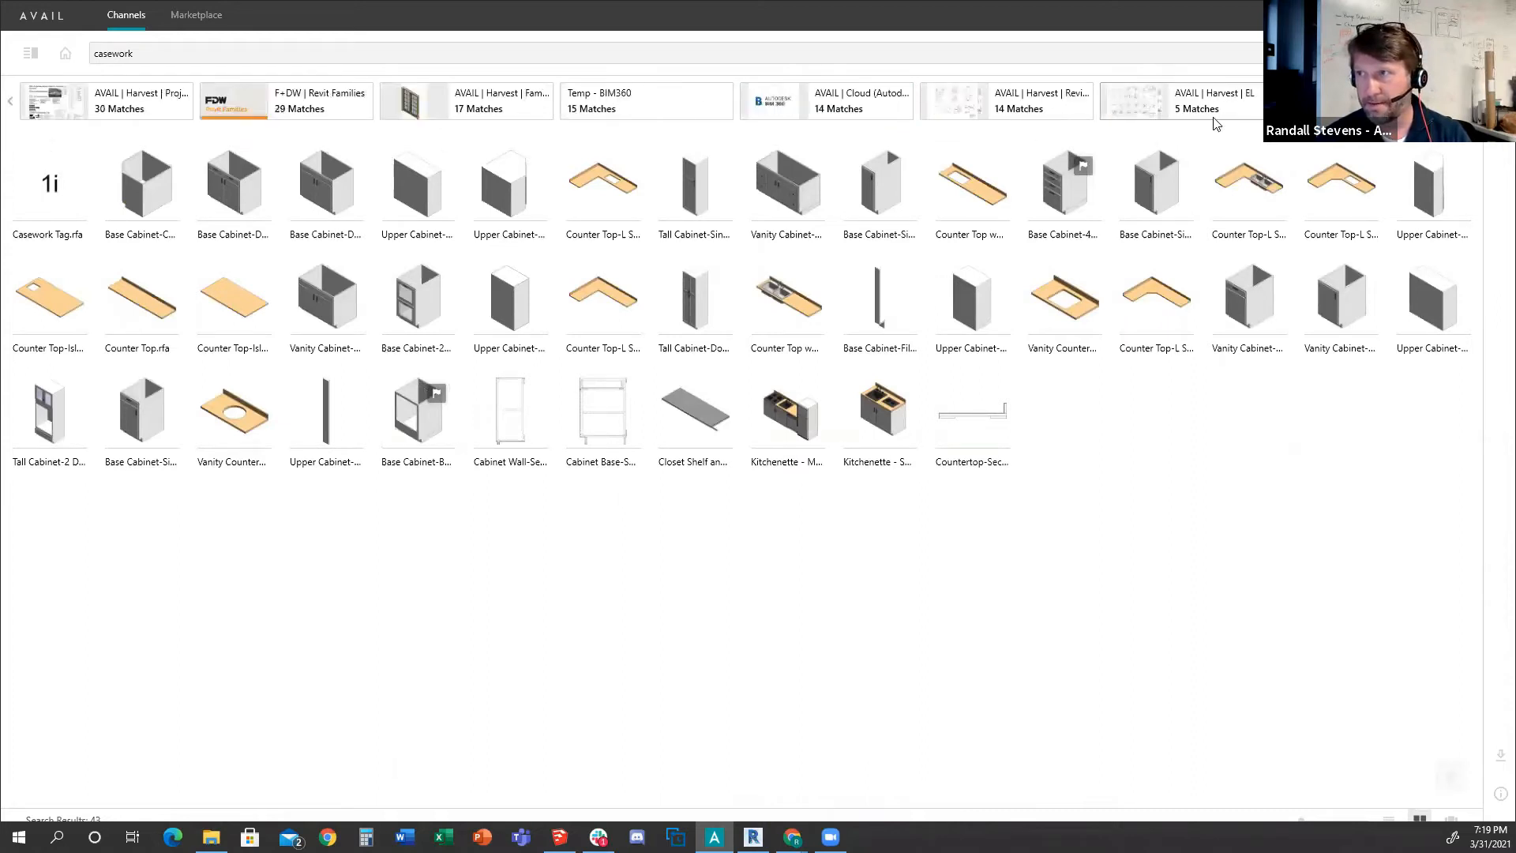
{"action": "scroll", "coordinate": [1136, 126], "scroll_direction": "down", "scroll_amount": 4}
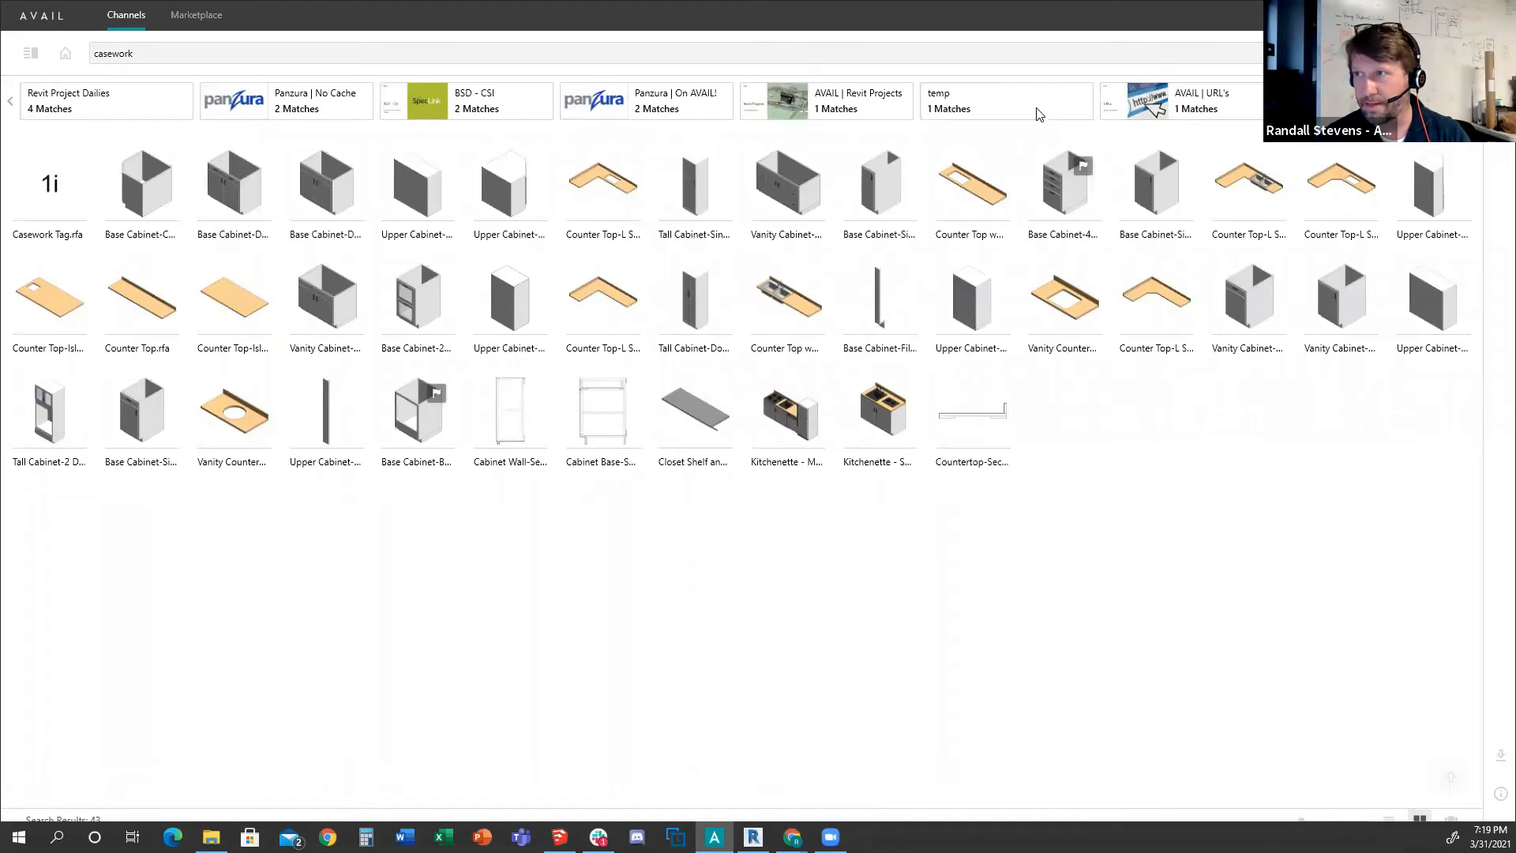
Limit the casework results to the AVAIL | URL's channel and look through the Casework Catalog - Midmark page in the preview.
{"action": "left_click", "coordinate": [1176, 101]}
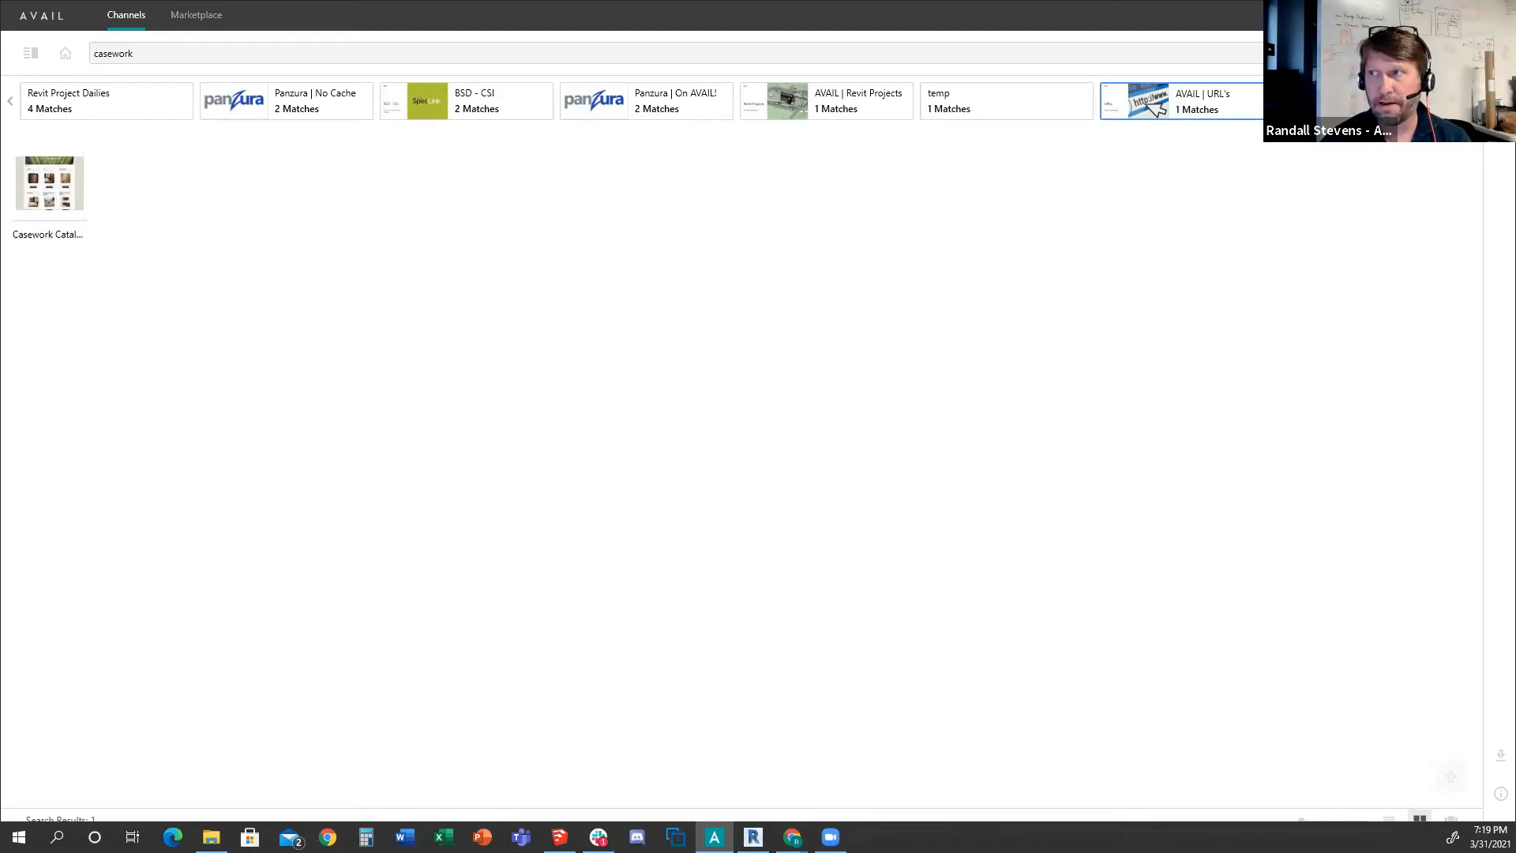
{"action": "left_click", "coordinate": [61, 186]}
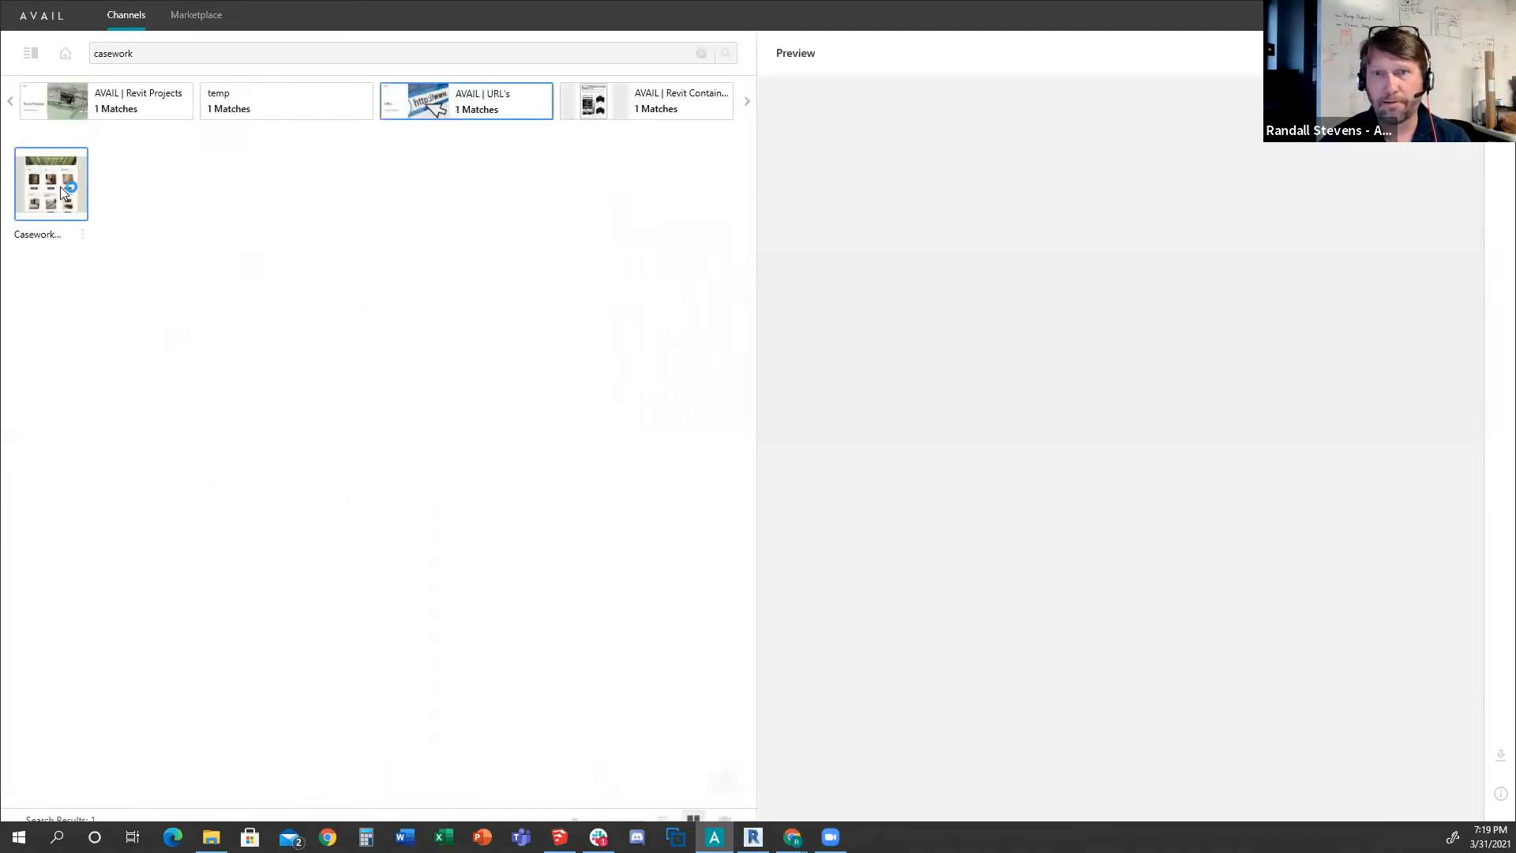
{"action": "scroll", "coordinate": [67, 216], "scroll_direction": "up", "scroll_amount": 3, "text": "ctrl"}
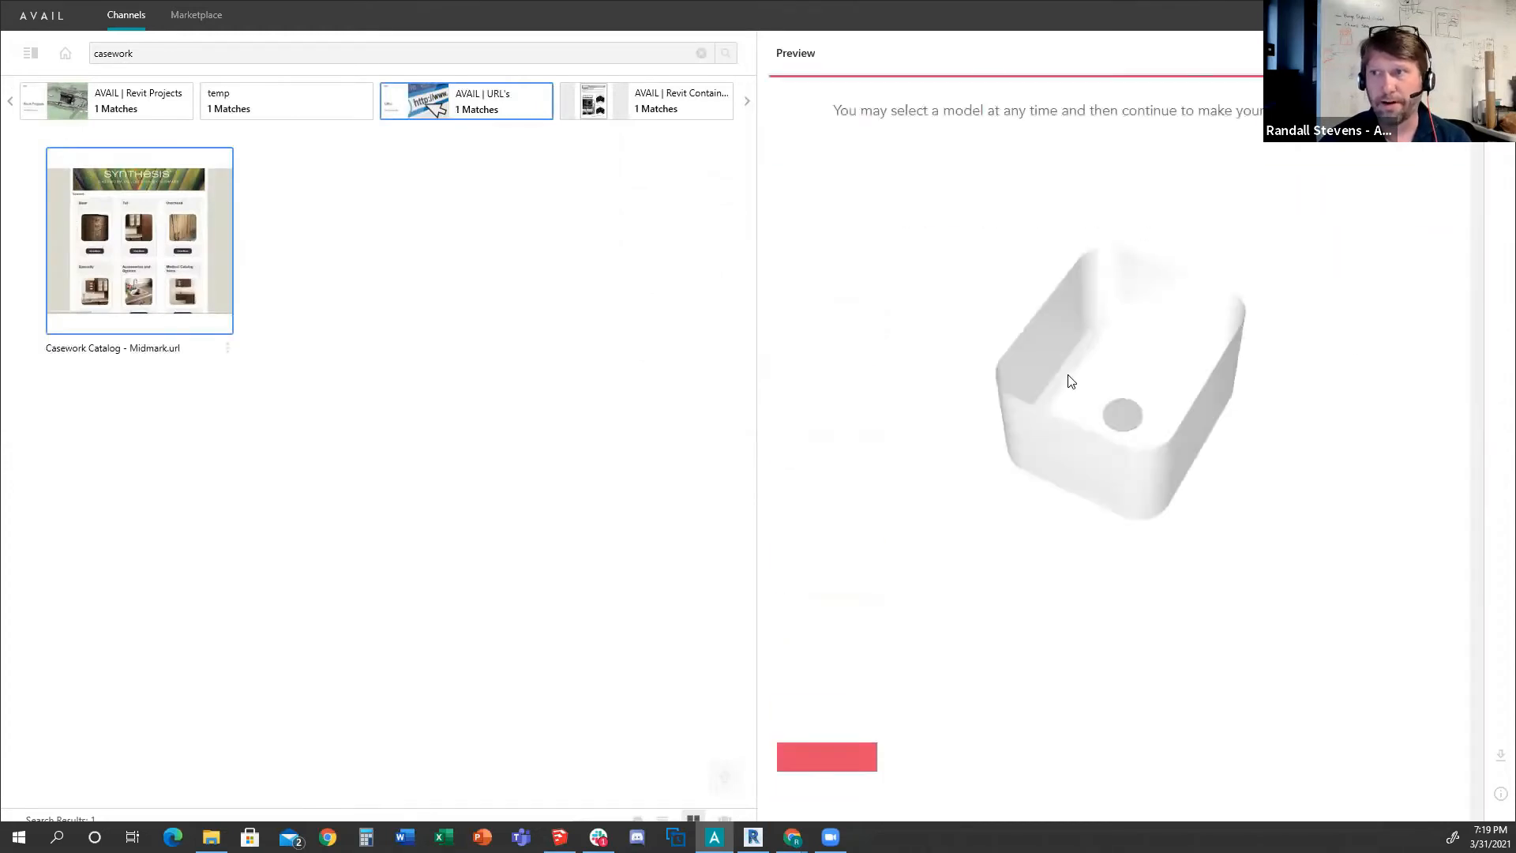
{"action": "scroll", "coordinate": [1062, 374], "scroll_direction": "down", "scroll_amount": 12}
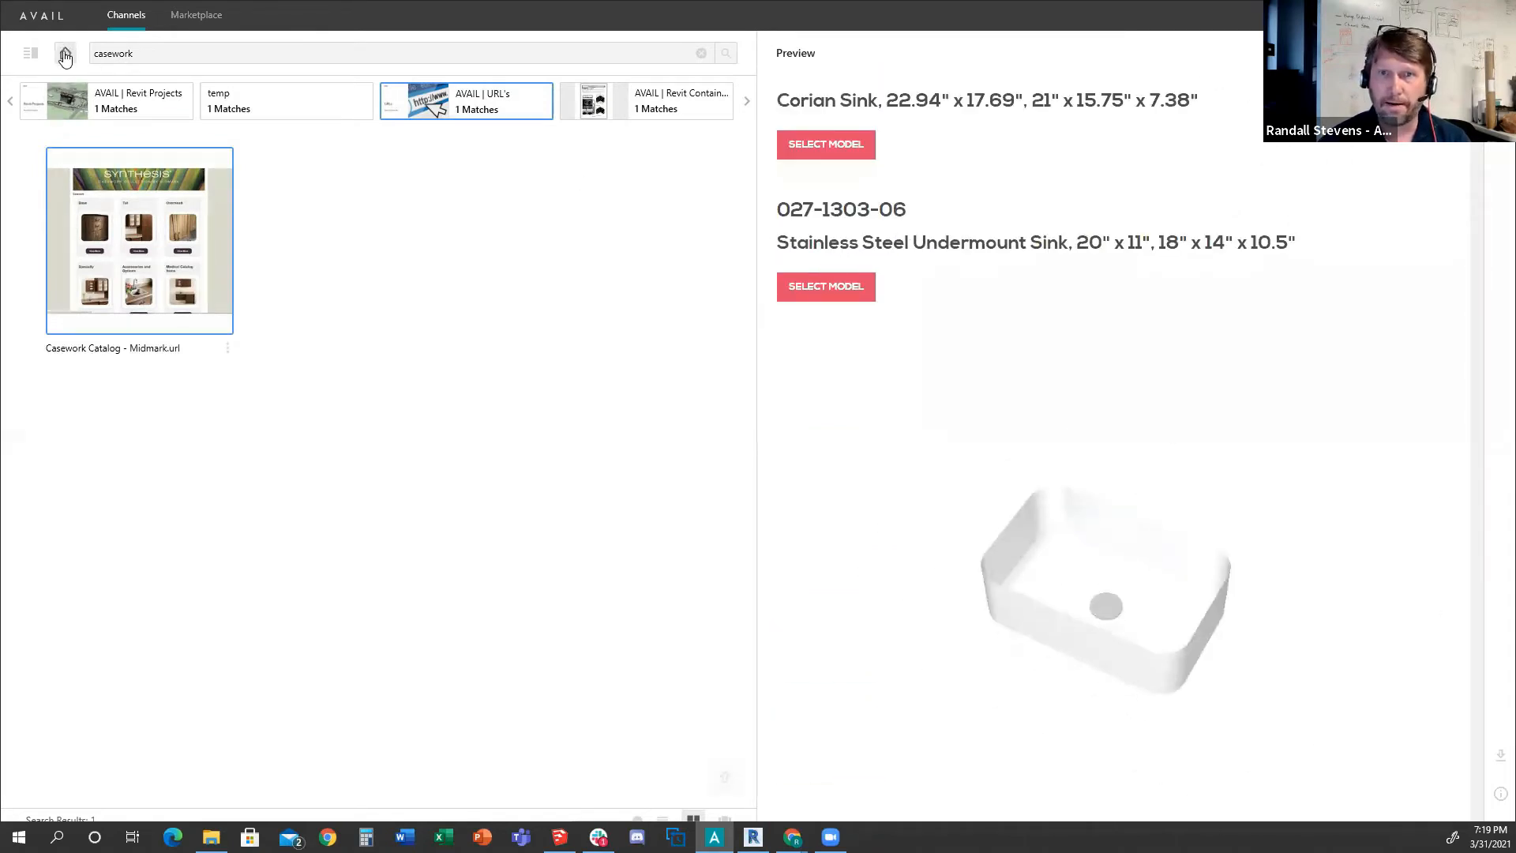
Open the AVAIL | URL's channel from the channel overview, enlarge its thumbnails and filter it by the keyword Outdoor Seating.
{"action": "left_click", "coordinate": [156, 214]}
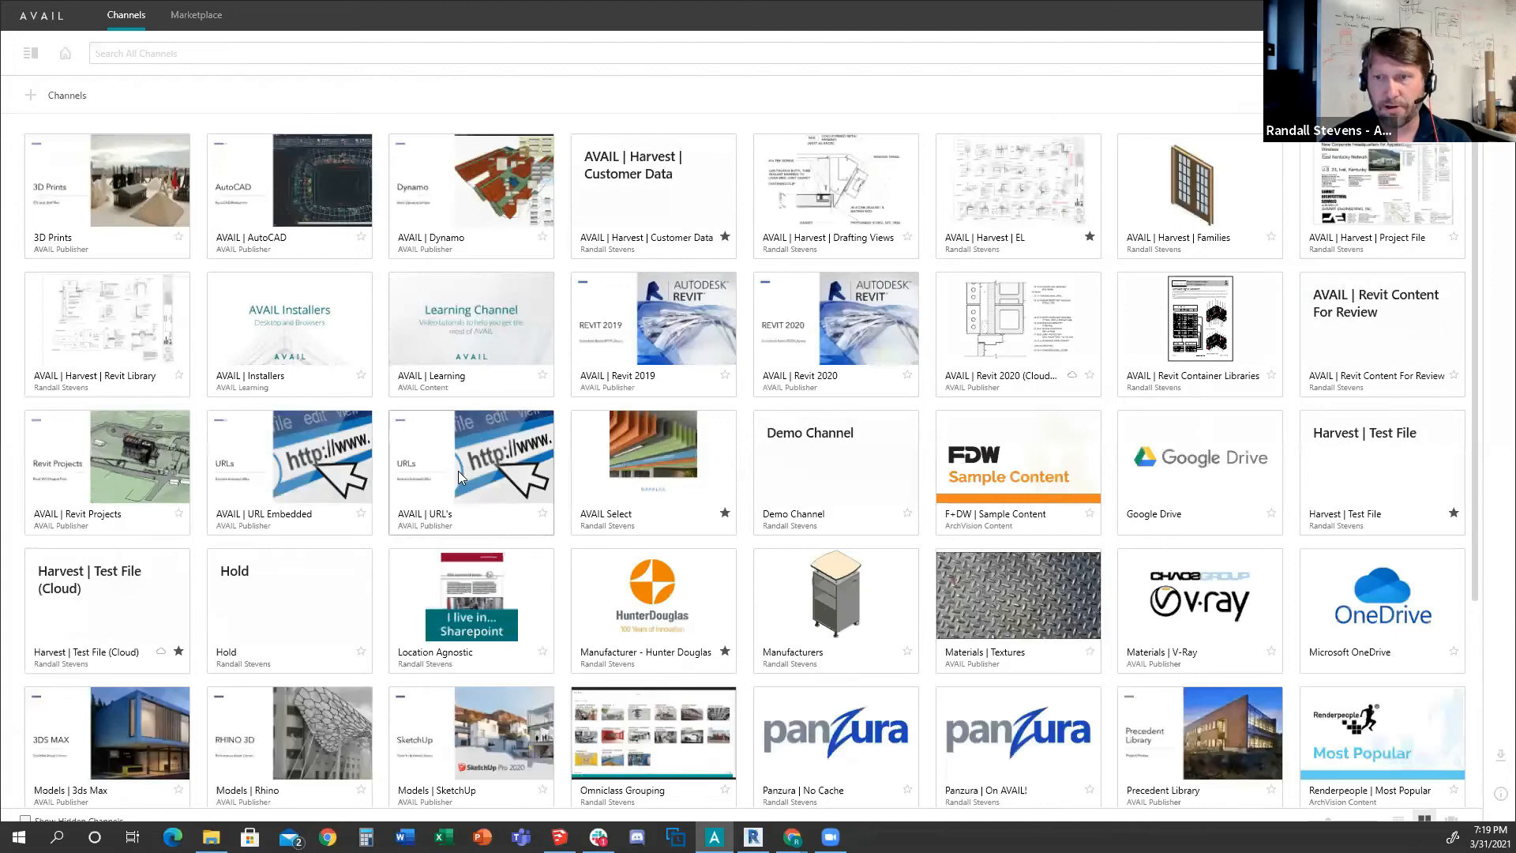
{"action": "left_click", "coordinate": [461, 476]}
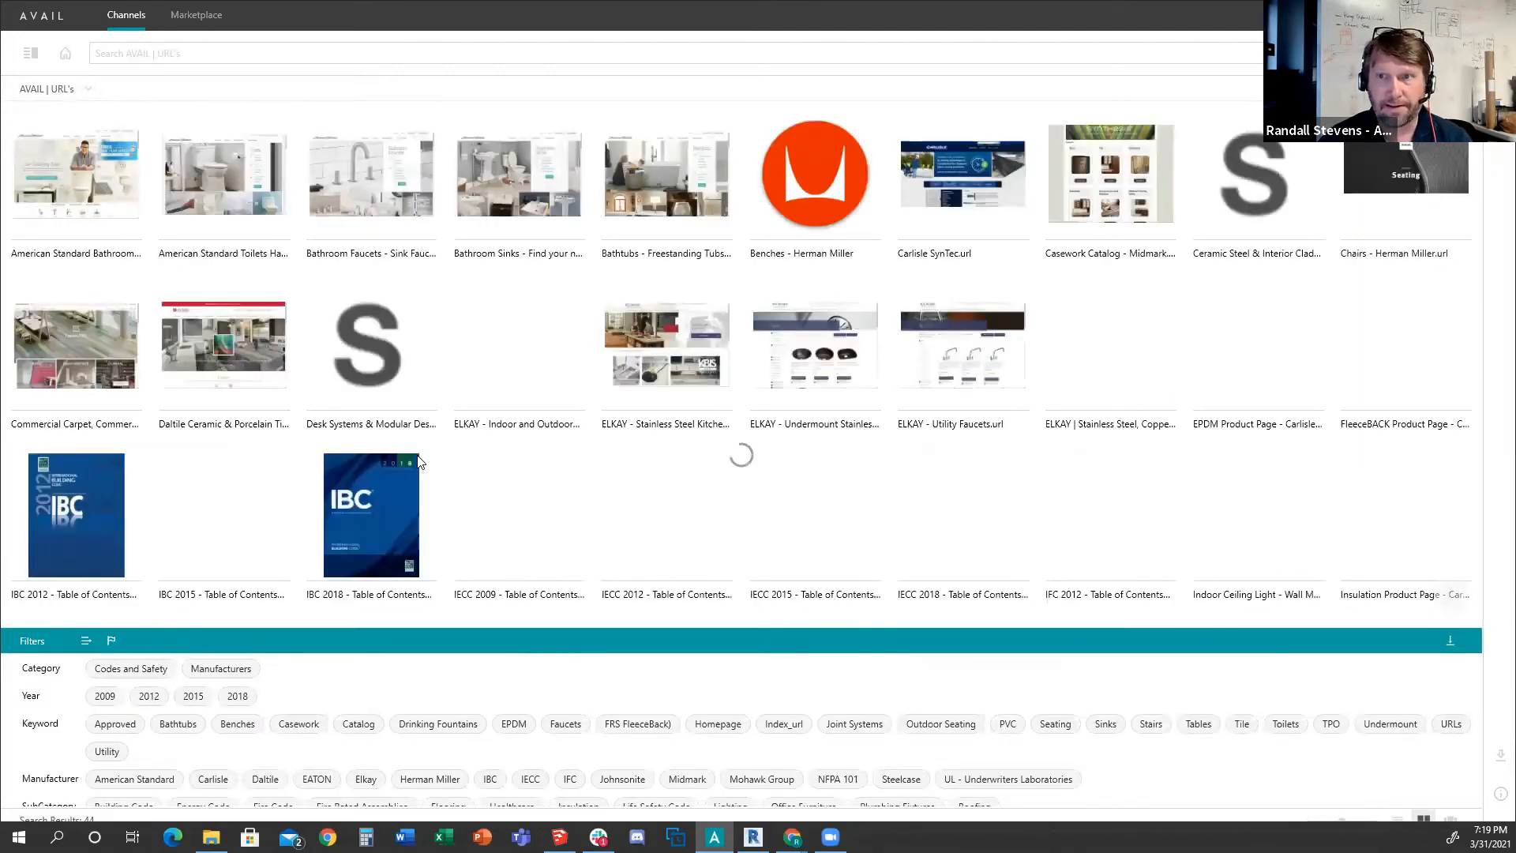
{"action": "scroll", "coordinate": [420, 460], "scroll_direction": "up", "scroll_amount": 2, "text": "ctrl"}
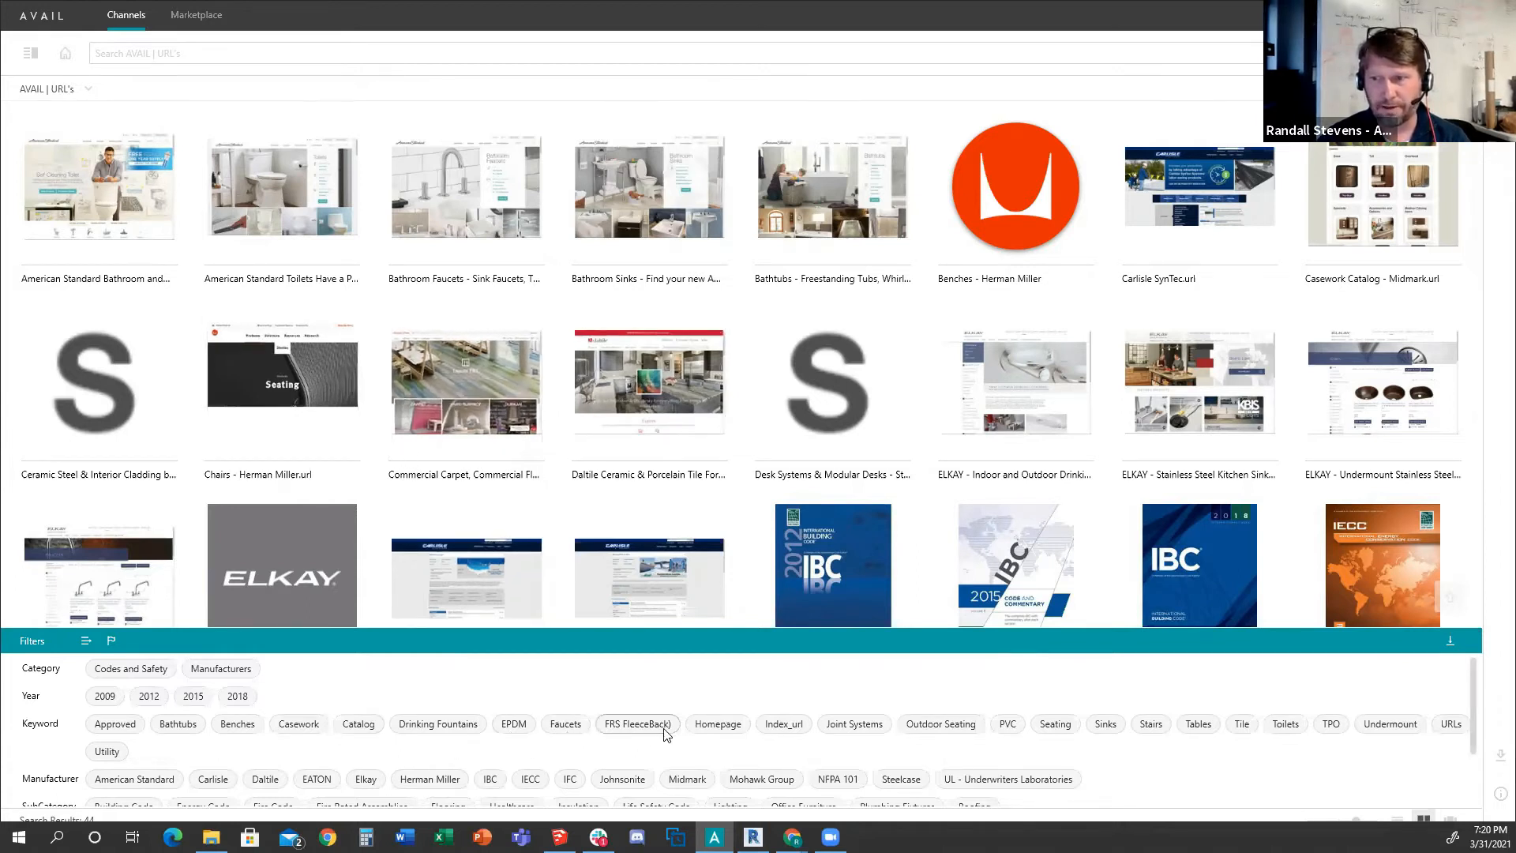
{"action": "left_click", "coordinate": [935, 723]}
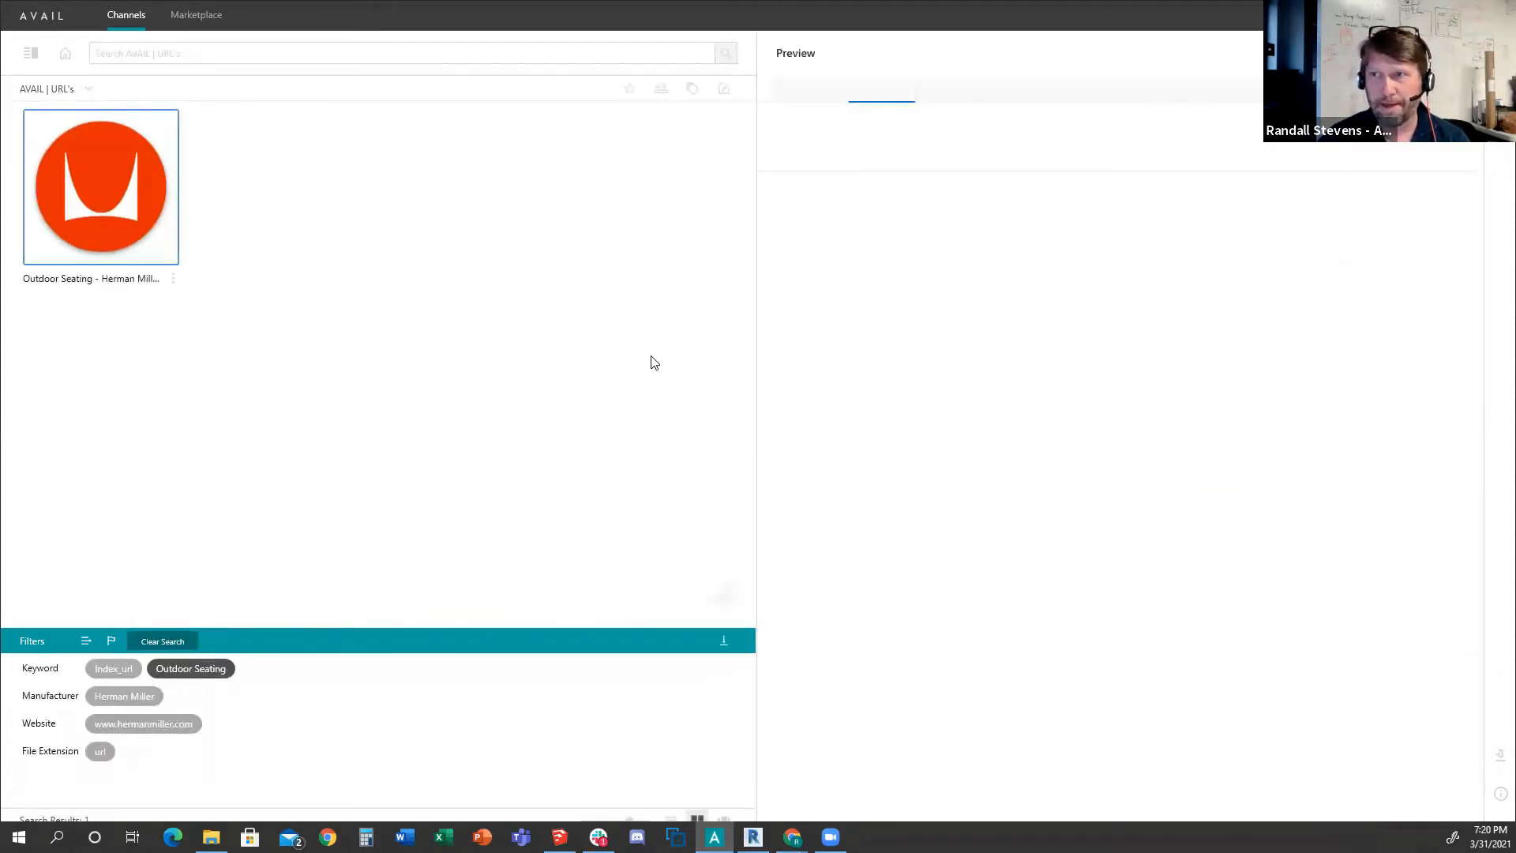
Look through the Herman Miller Outdoor Seating web page in the preview down to its footer and back.
{"action": "scroll", "coordinate": [1063, 474], "scroll_direction": "down", "scroll_amount": 15}
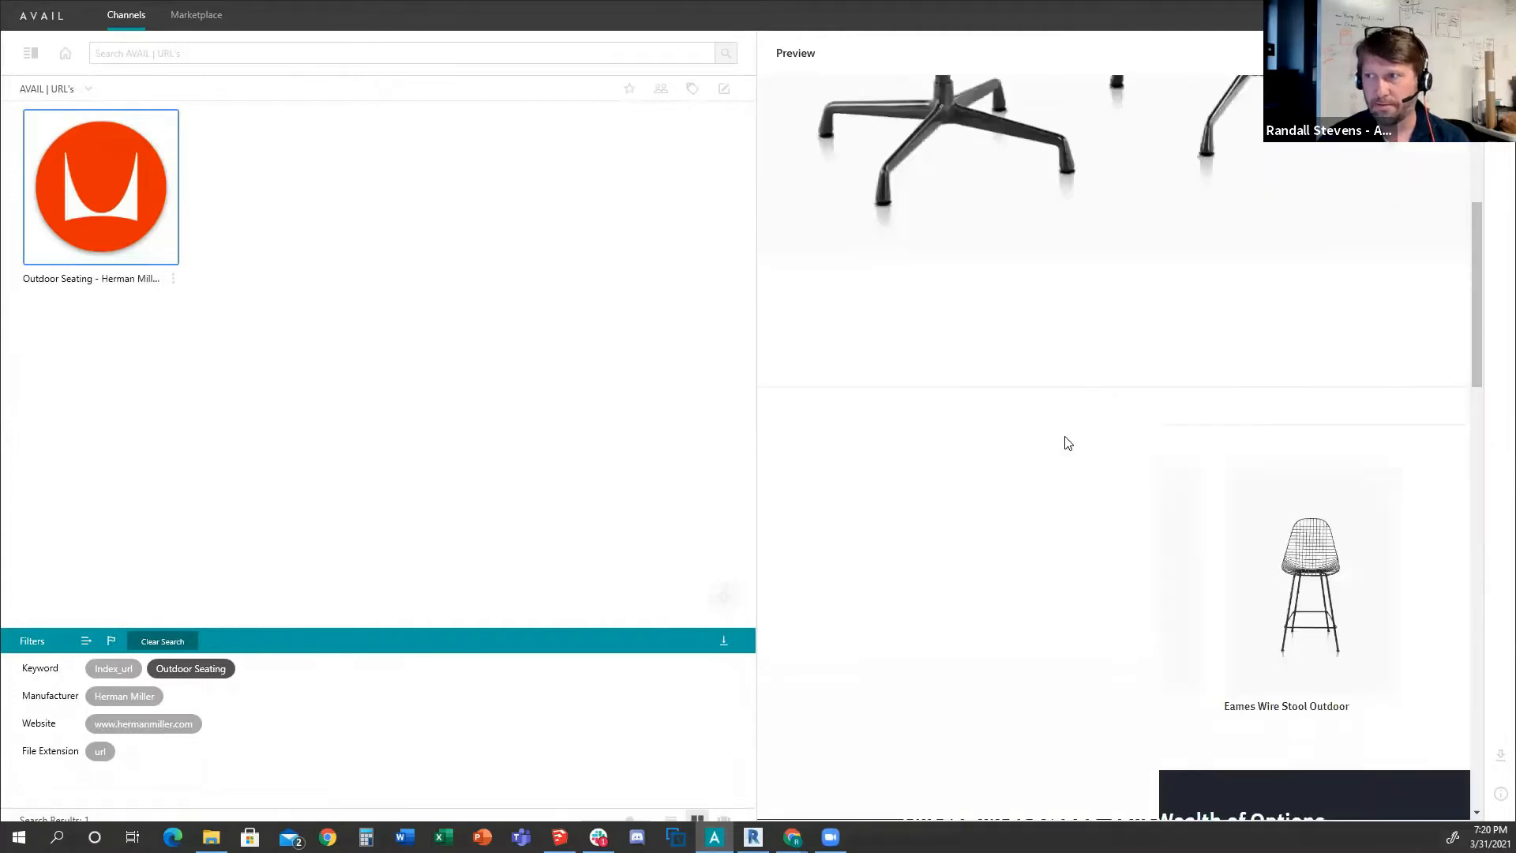
{"action": "scroll", "coordinate": [1062, 474], "scroll_direction": "down", "scroll_amount": 5}
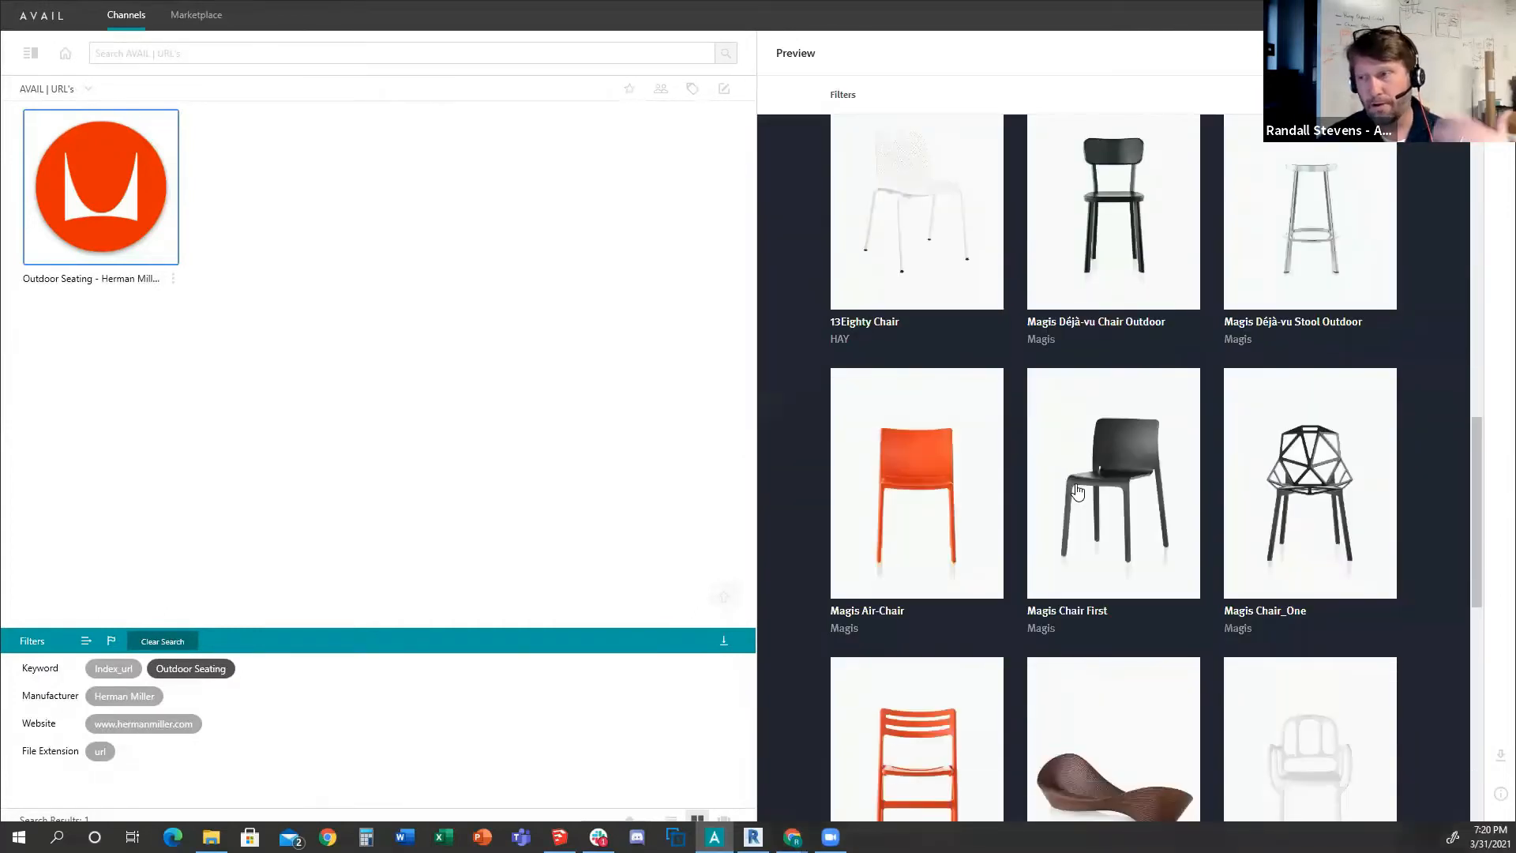
{"action": "scroll", "coordinate": [1070, 495], "scroll_direction": "down", "scroll_amount": 5}
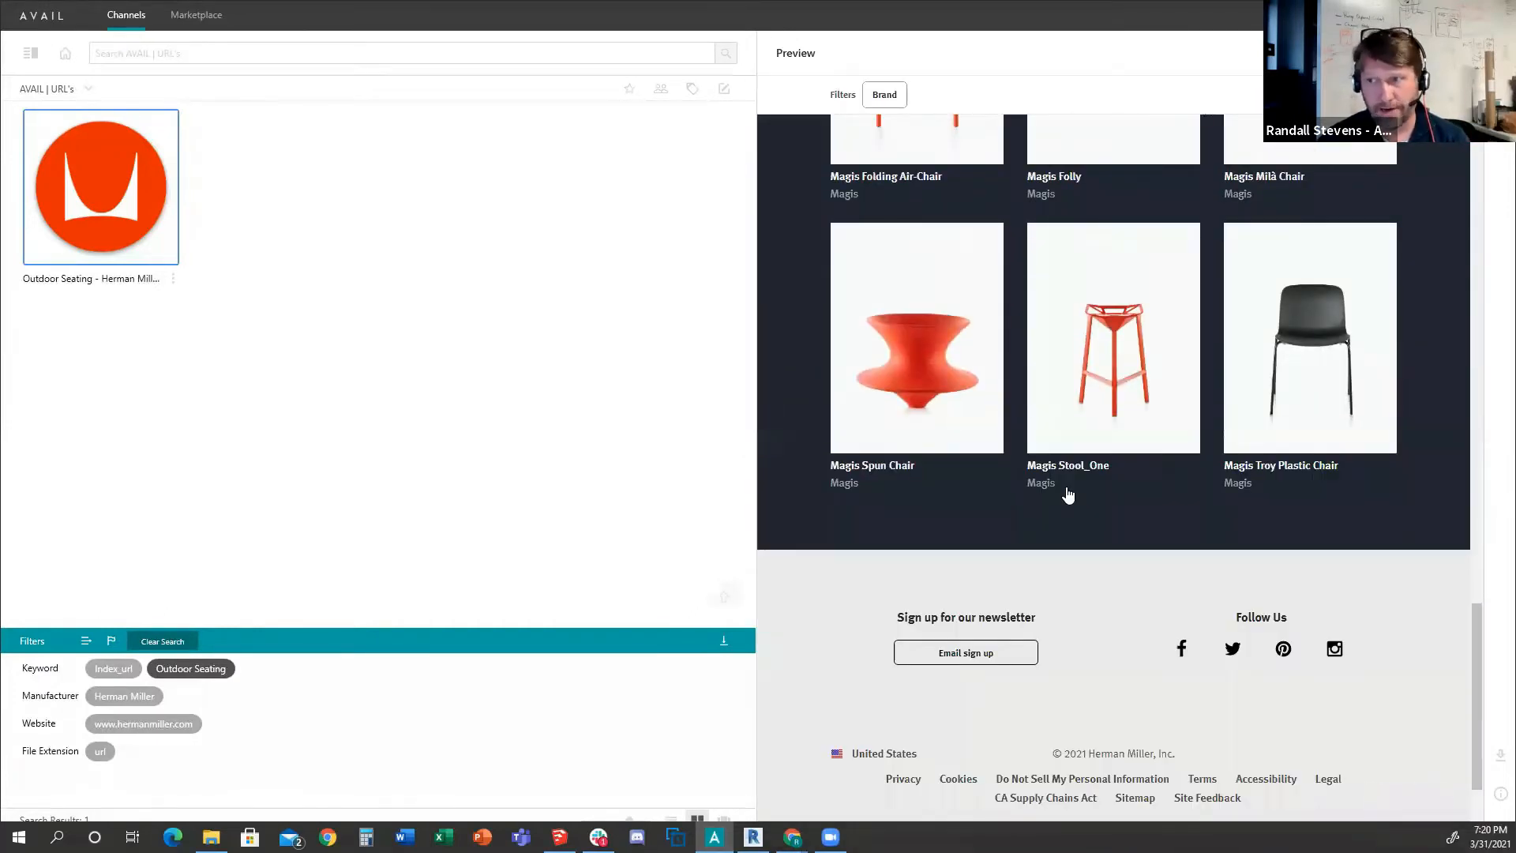
{"action": "scroll", "coordinate": [1068, 491], "scroll_direction": "up", "scroll_amount": 20}
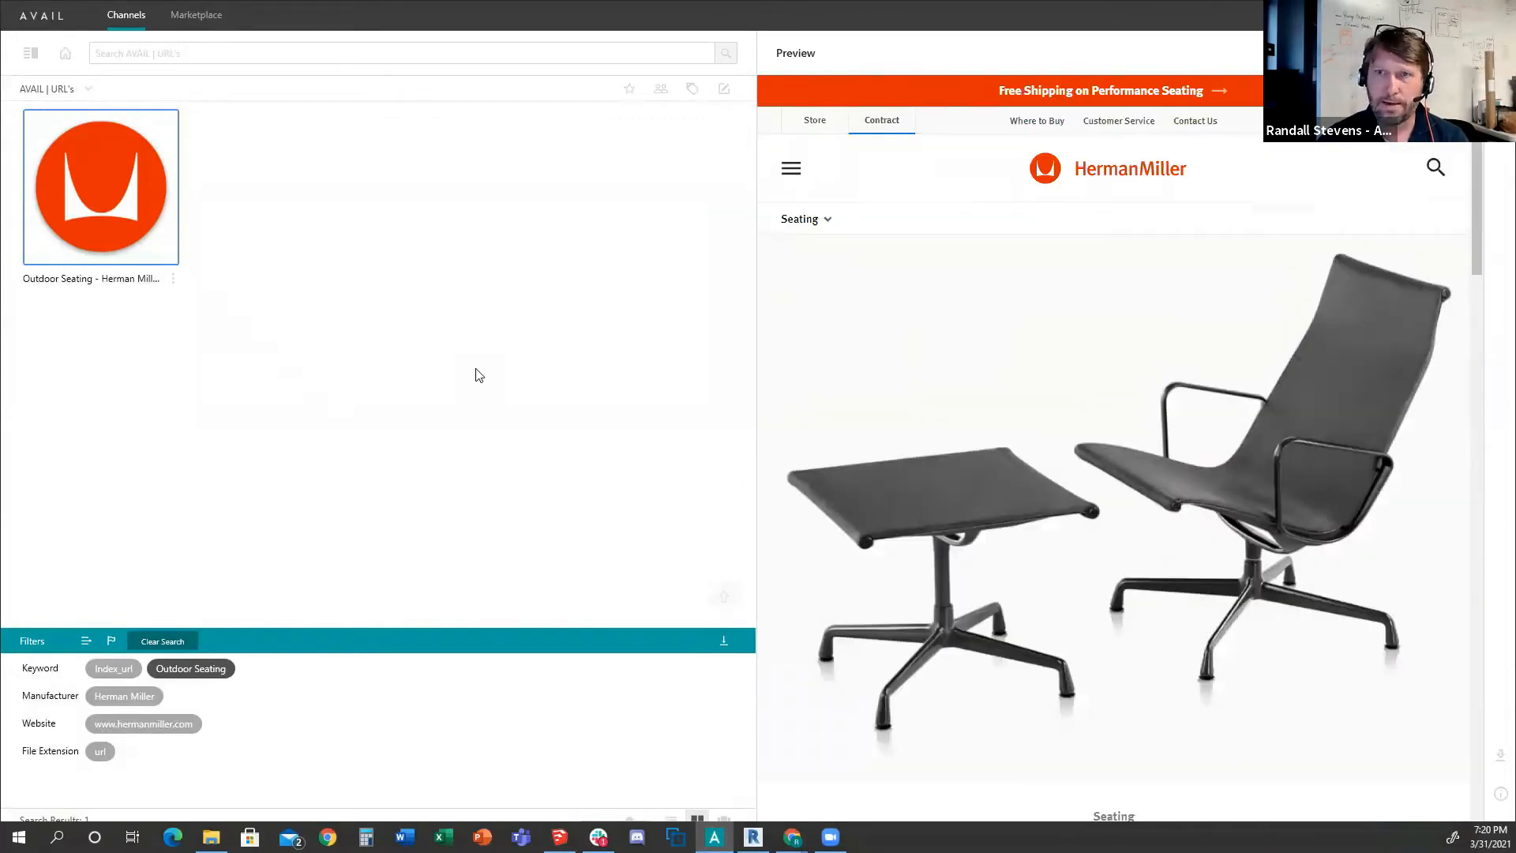
Open the Herman Miller Outdoor Seating link in the web browser, view the page and close the browser window.
{"action": "double_click", "coordinate": [114, 212]}
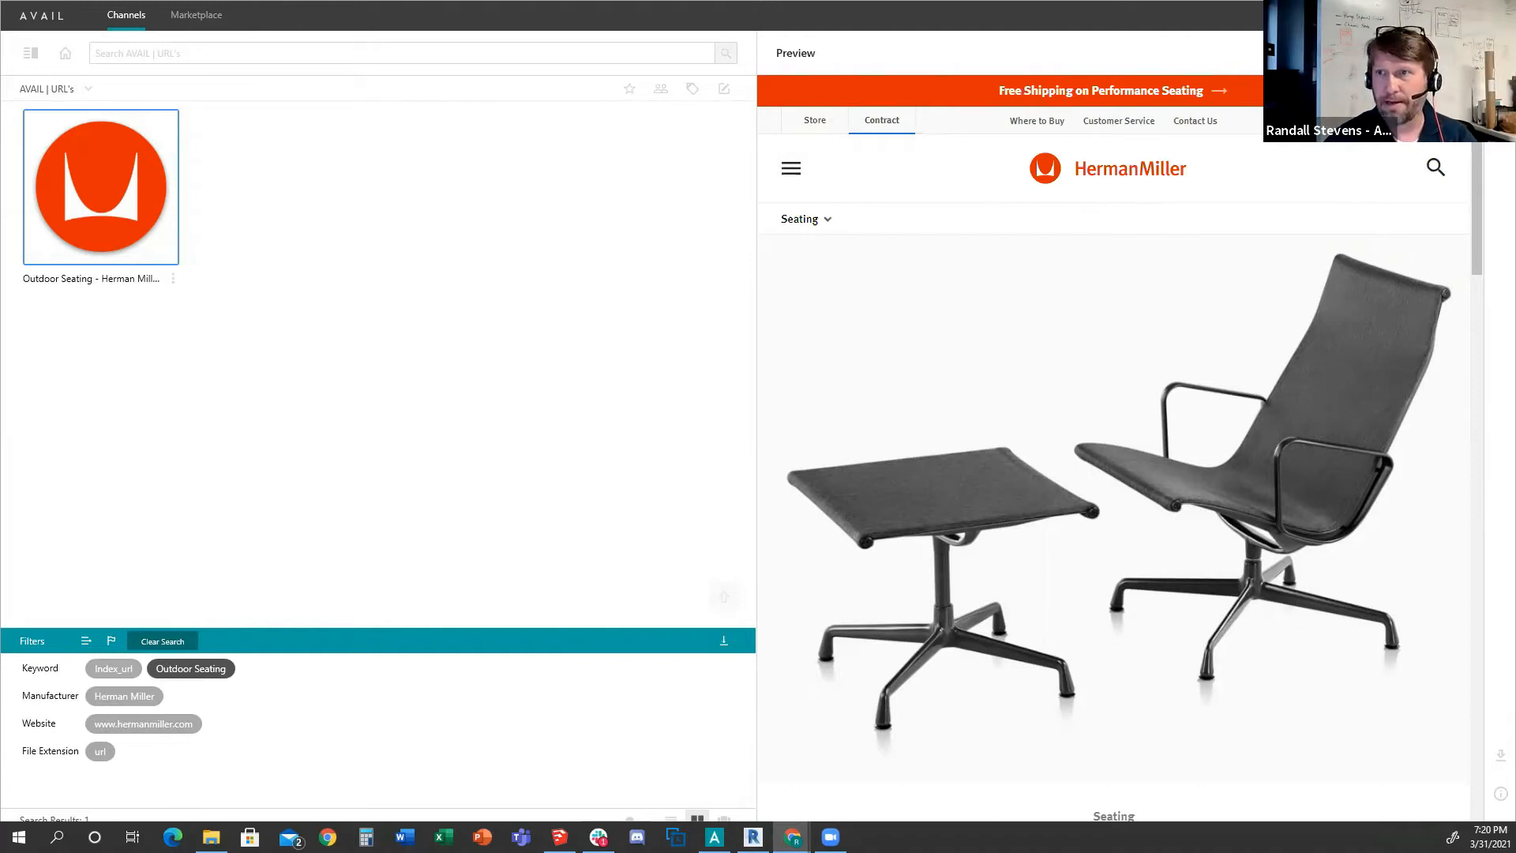
{"action": "left_click", "coordinate": [1258, 224]}
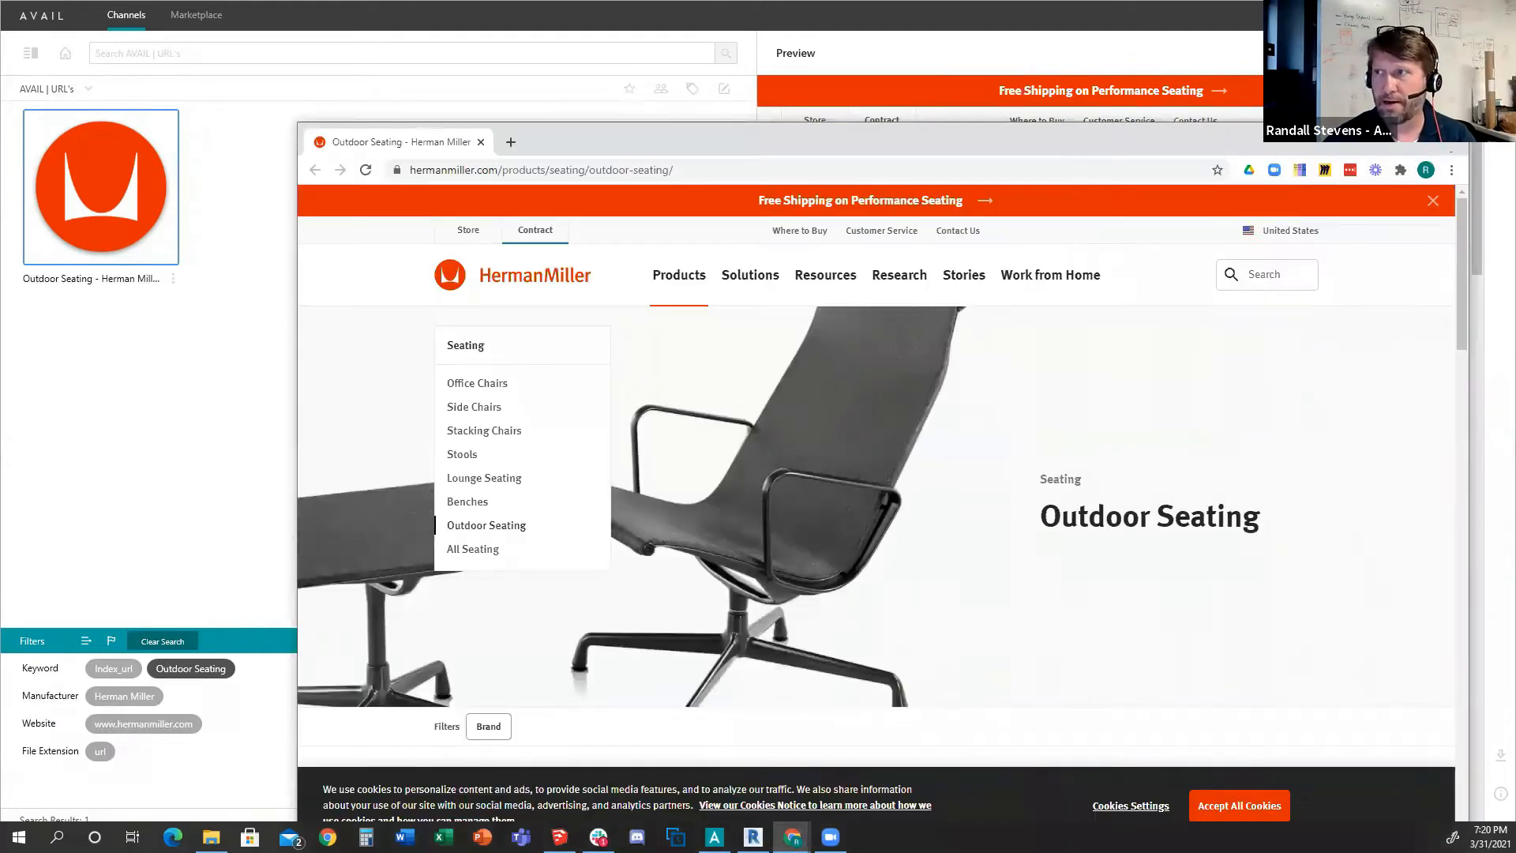
{"action": "left_click", "coordinate": [1451, 132]}
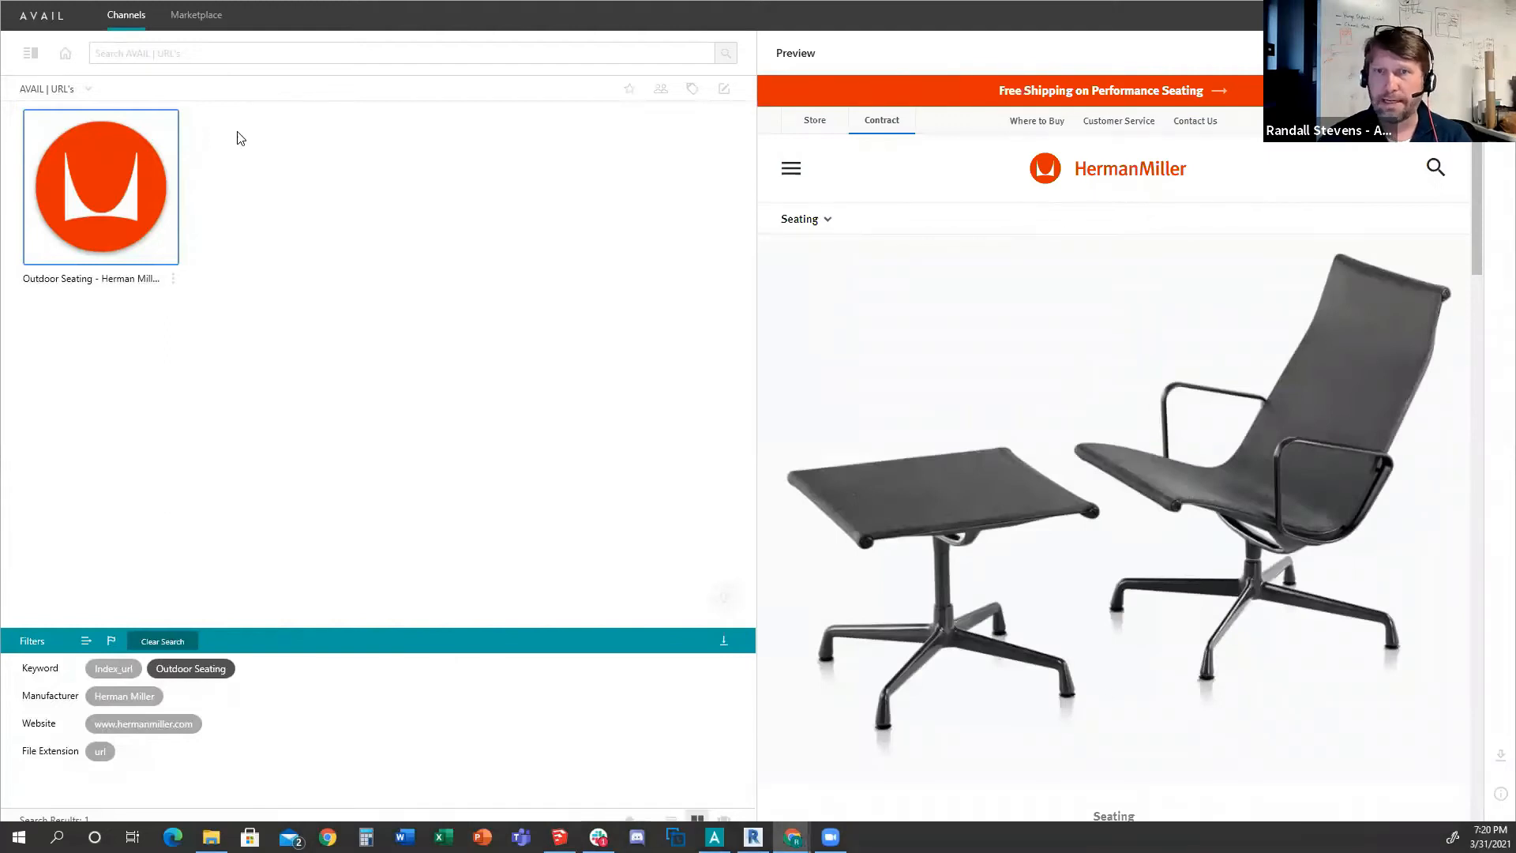
Return to the channel overview, search all channels for "pdf" and limit the results to the Manuals channel.
{"action": "left_click", "coordinate": [66, 55]}
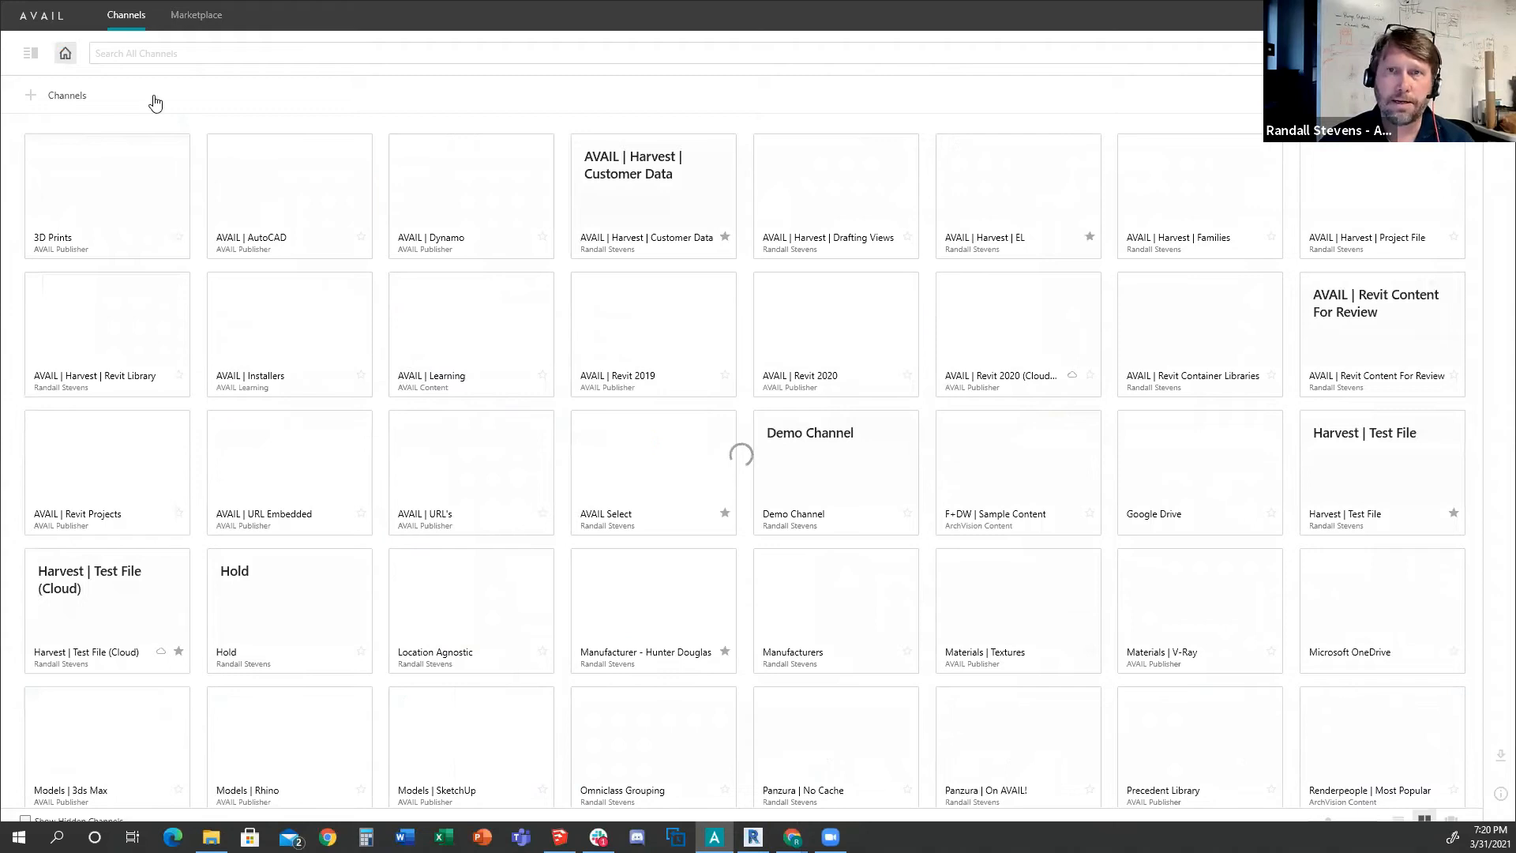
{"action": "left_click", "coordinate": [142, 53]}
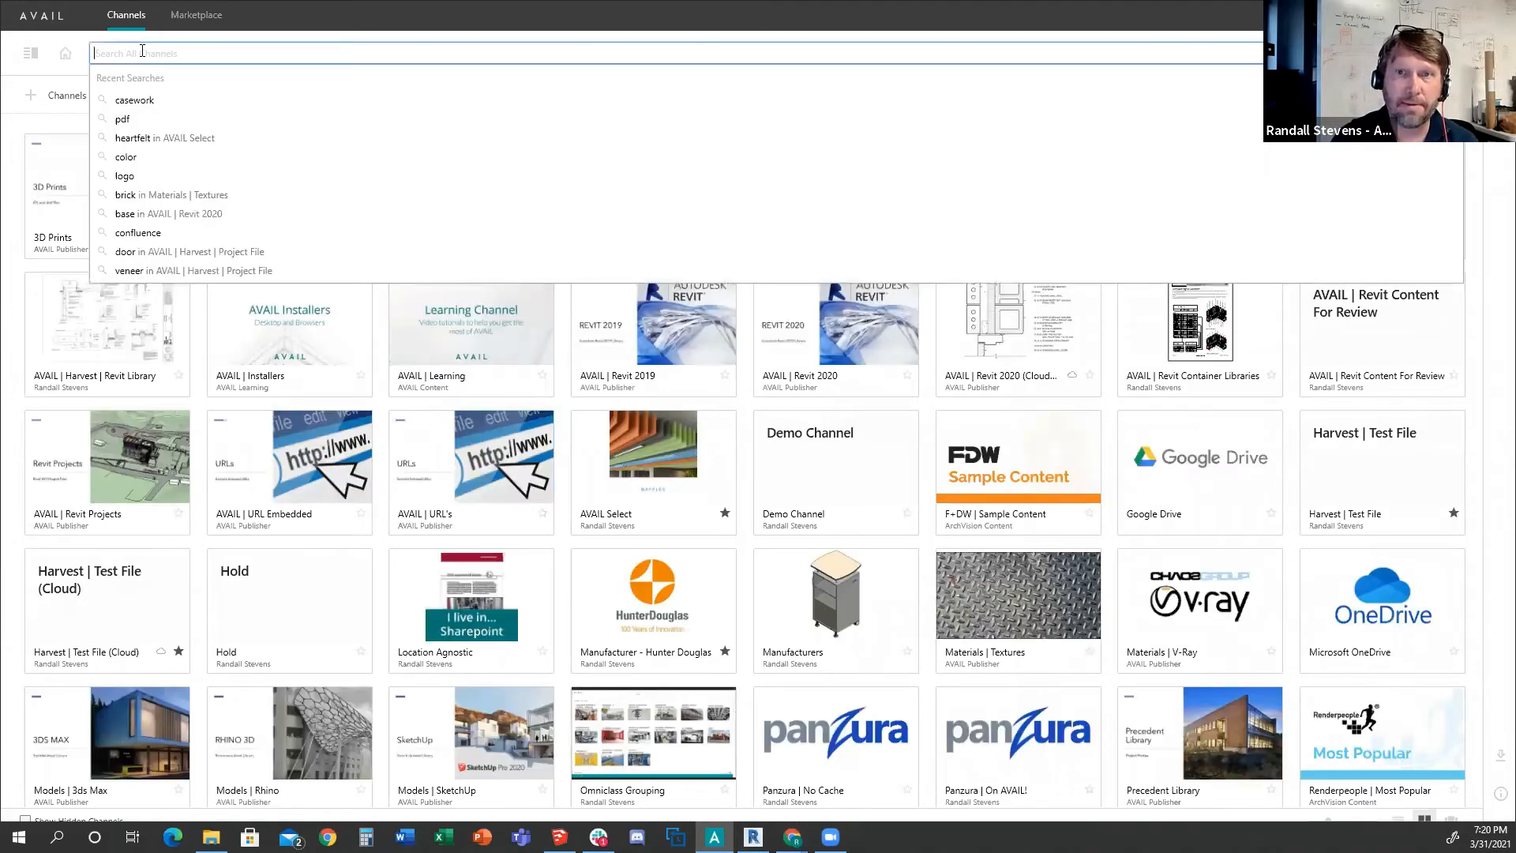
{"action": "type", "text": "pdf"}
{"action": "key", "text": "Return"}
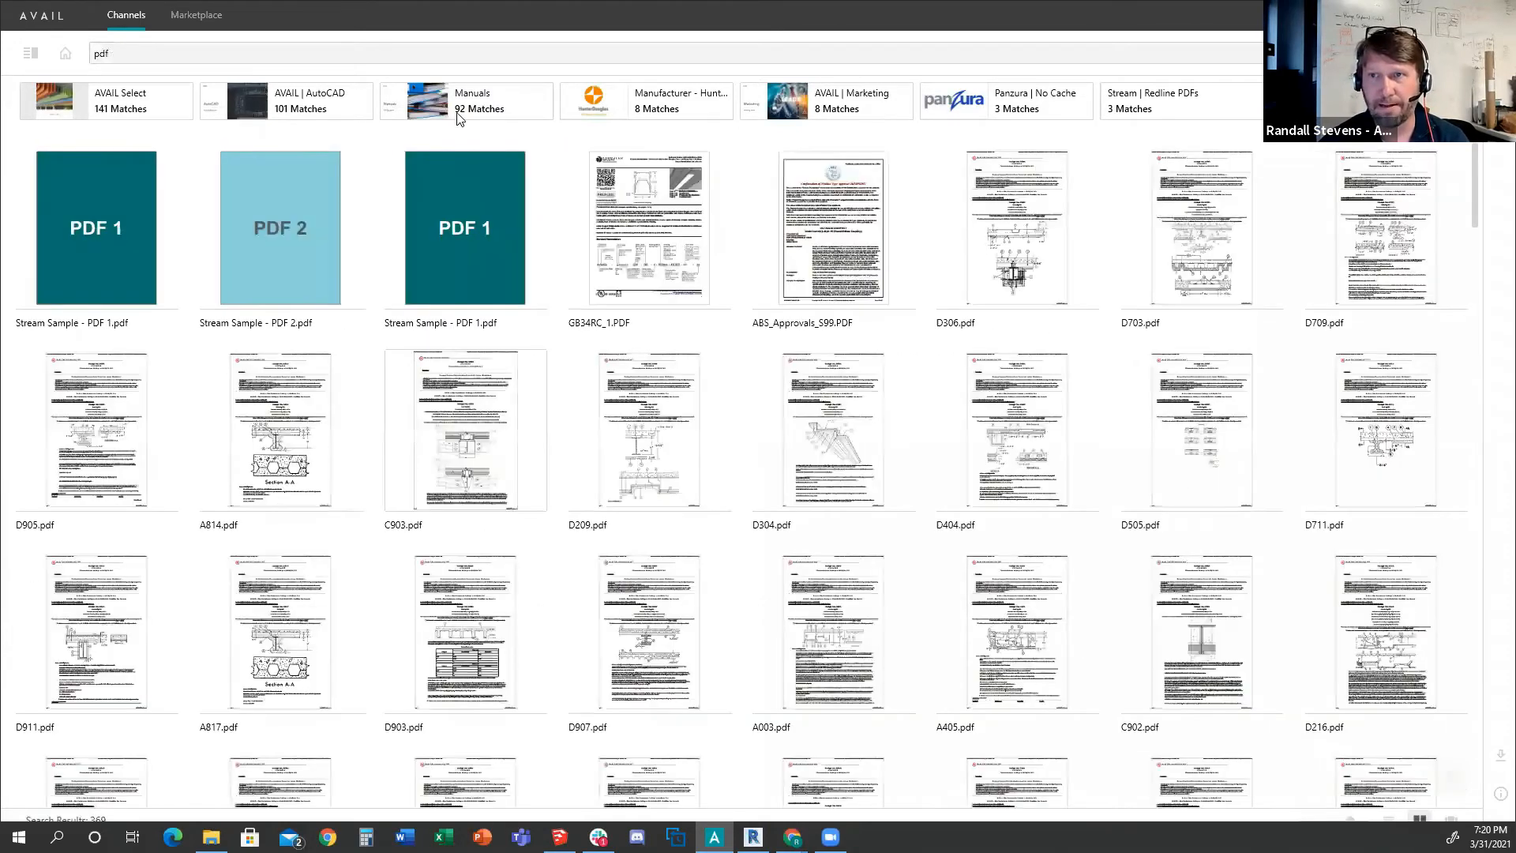
{"action": "left_click", "coordinate": [457, 114]}
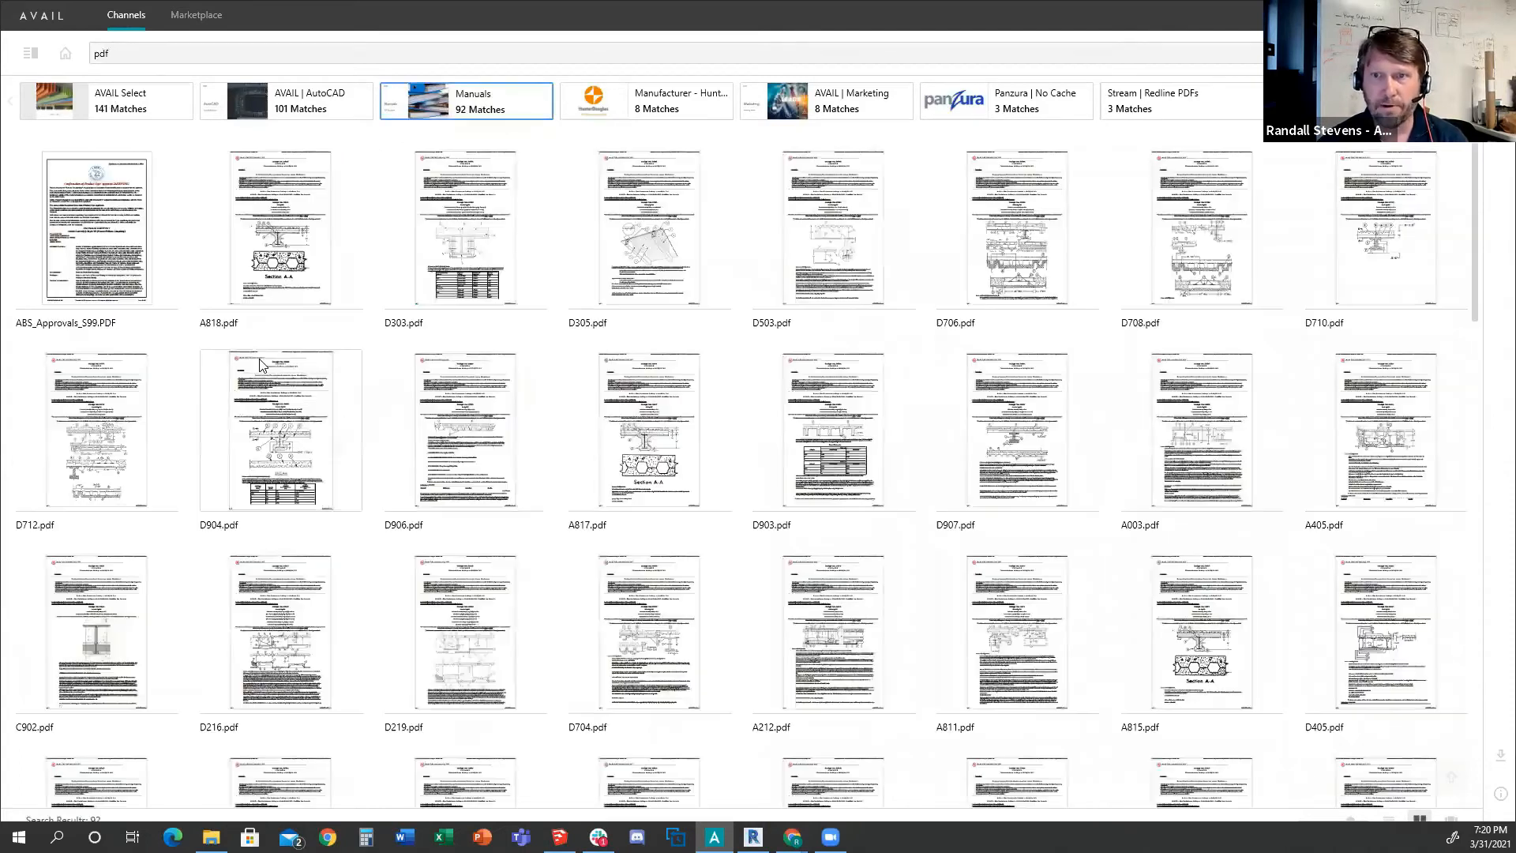
Preview A002.pdf from the Manuals results, look through its pages, and preview D703.pdf as well.
{"action": "scroll", "coordinate": [338, 419], "scroll_direction": "down", "scroll_amount": 3}
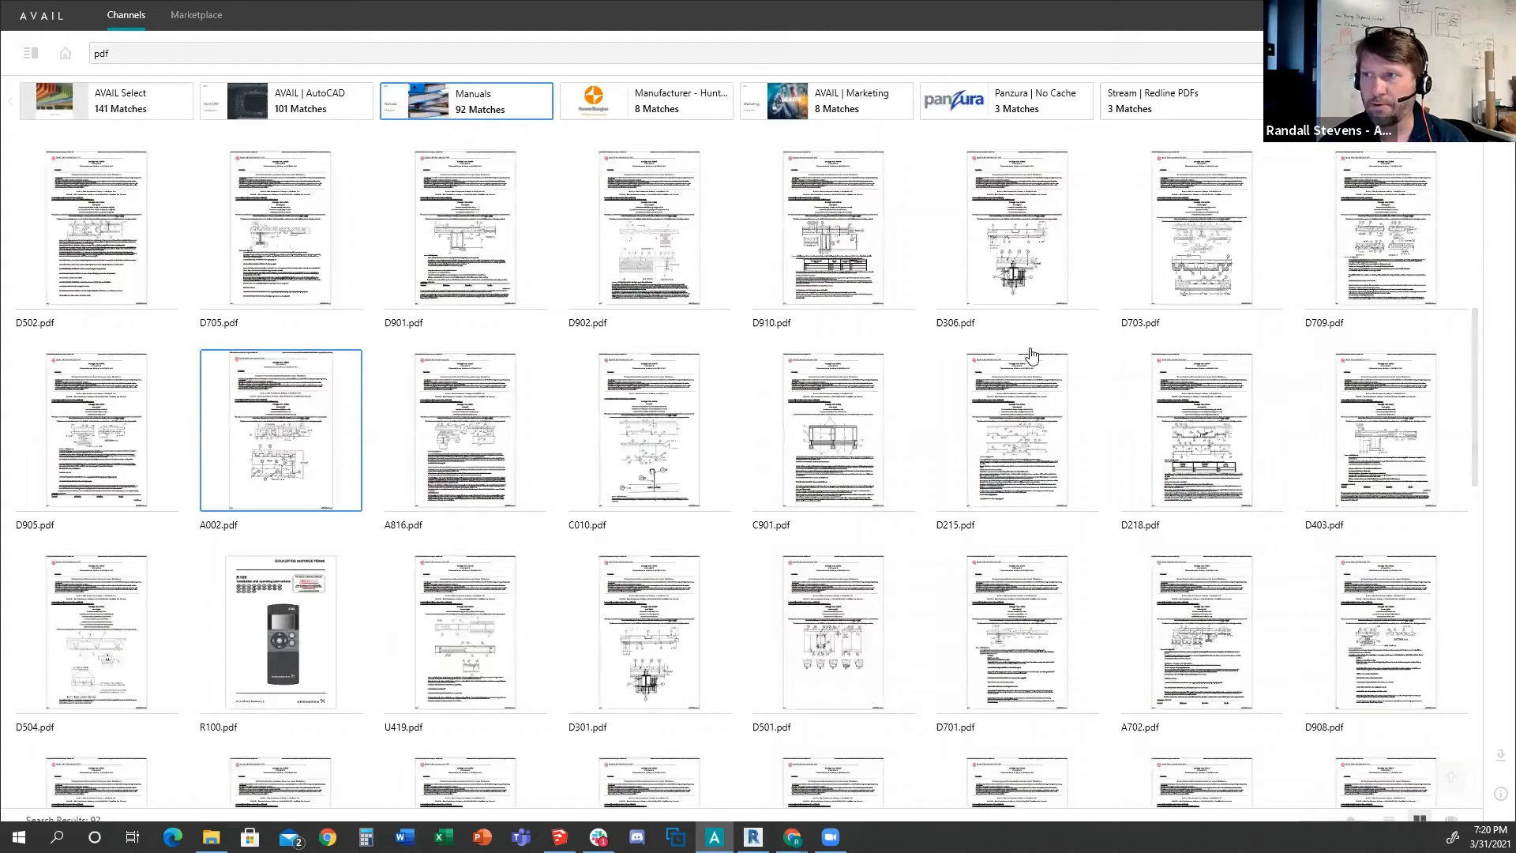
{"action": "key", "text": "space"}
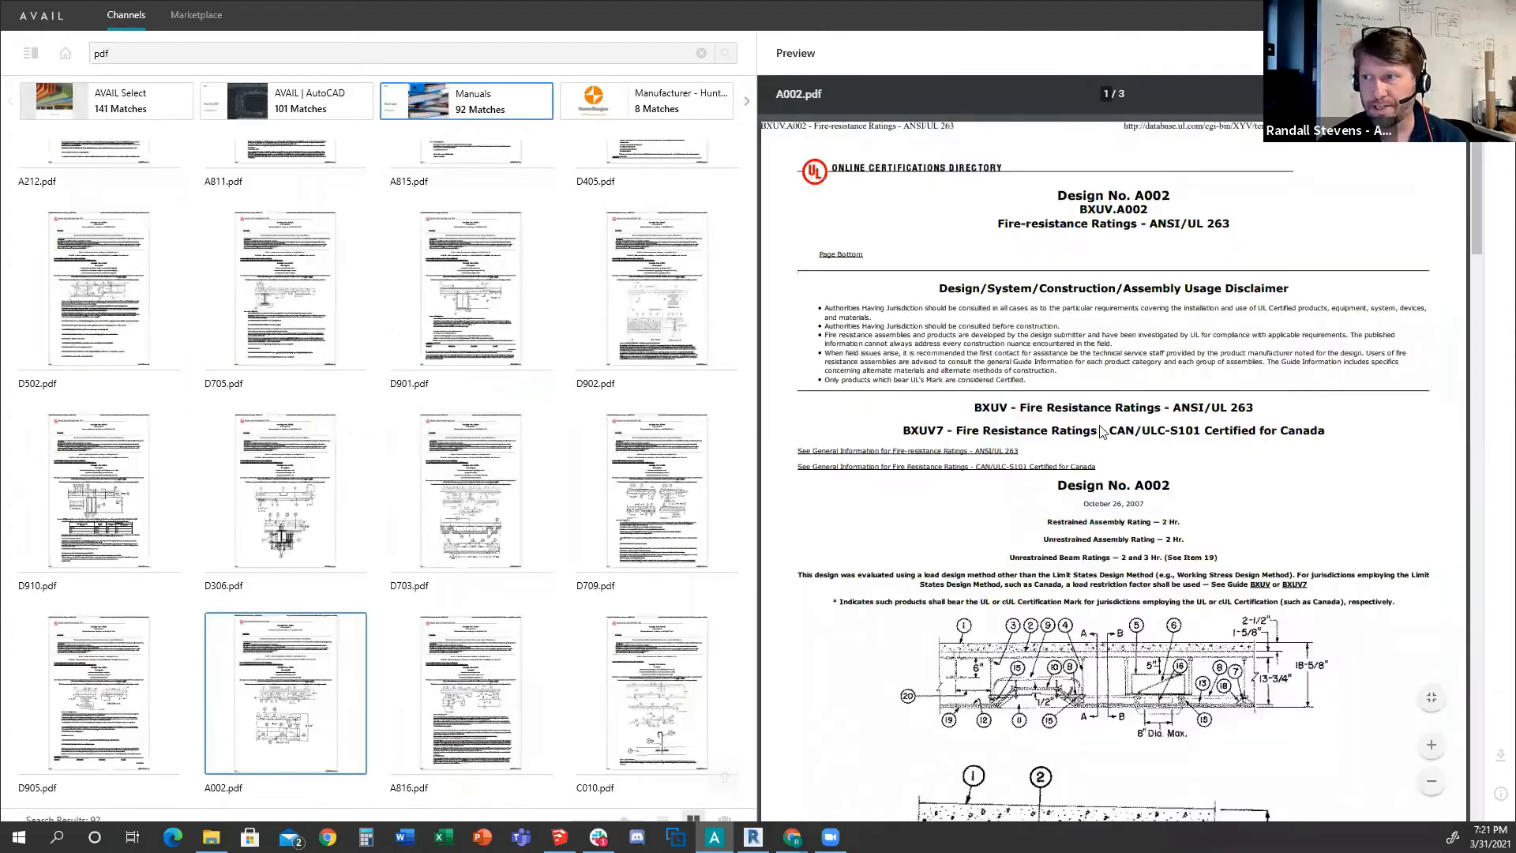
{"action": "scroll", "coordinate": [1101, 432], "scroll_direction": "down", "scroll_amount": 10}
{"action": "scroll", "coordinate": [1099, 436], "scroll_direction": "down", "scroll_amount": 3}
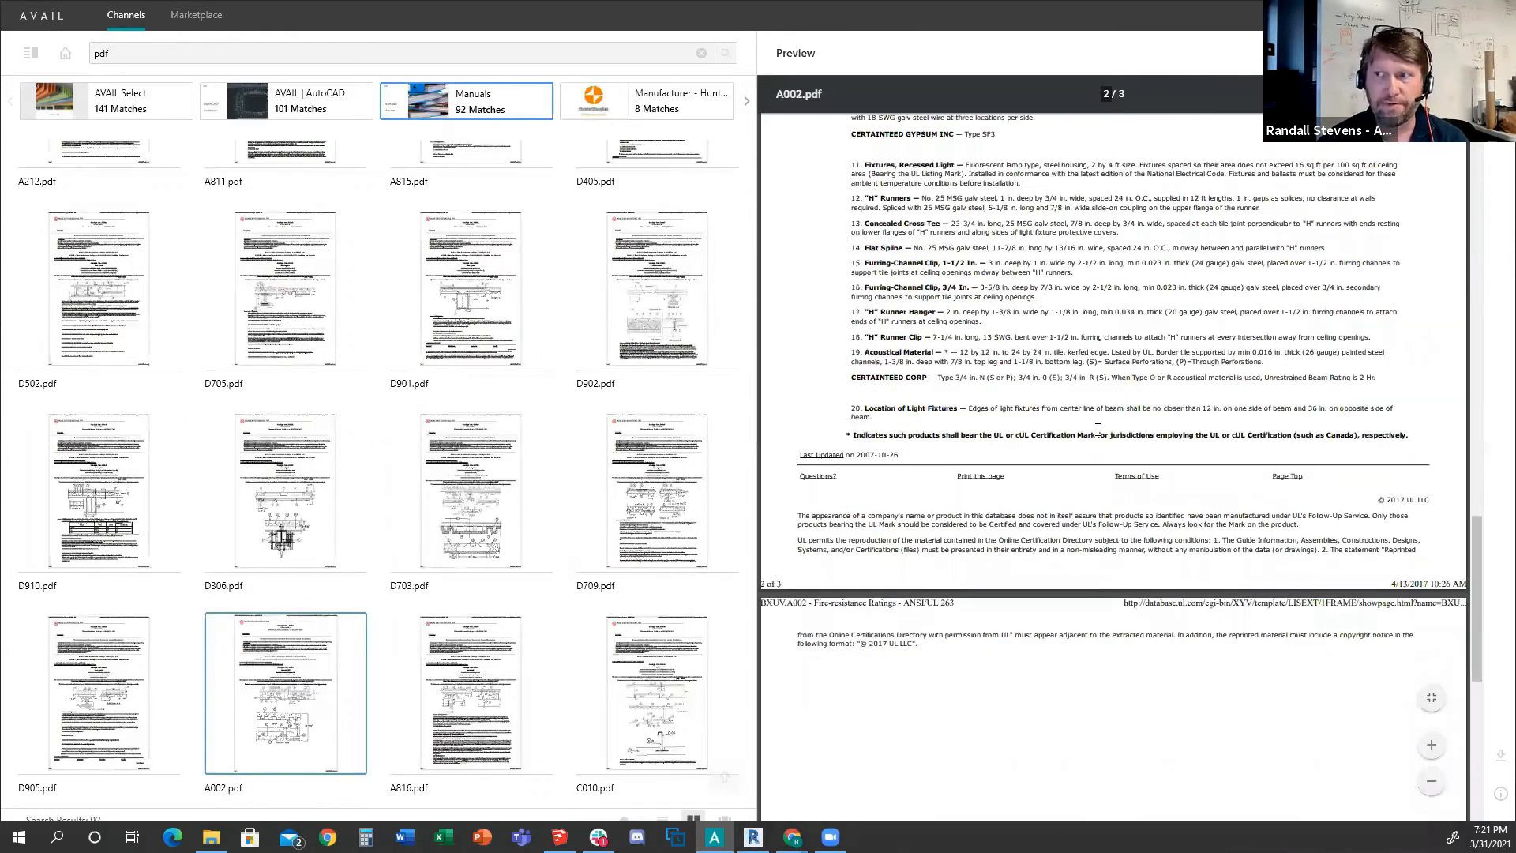
{"action": "scroll", "coordinate": [1097, 430], "scroll_direction": "up", "scroll_amount": 15}
{"action": "scroll", "coordinate": [1099, 425], "scroll_direction": "up", "scroll_amount": 5}
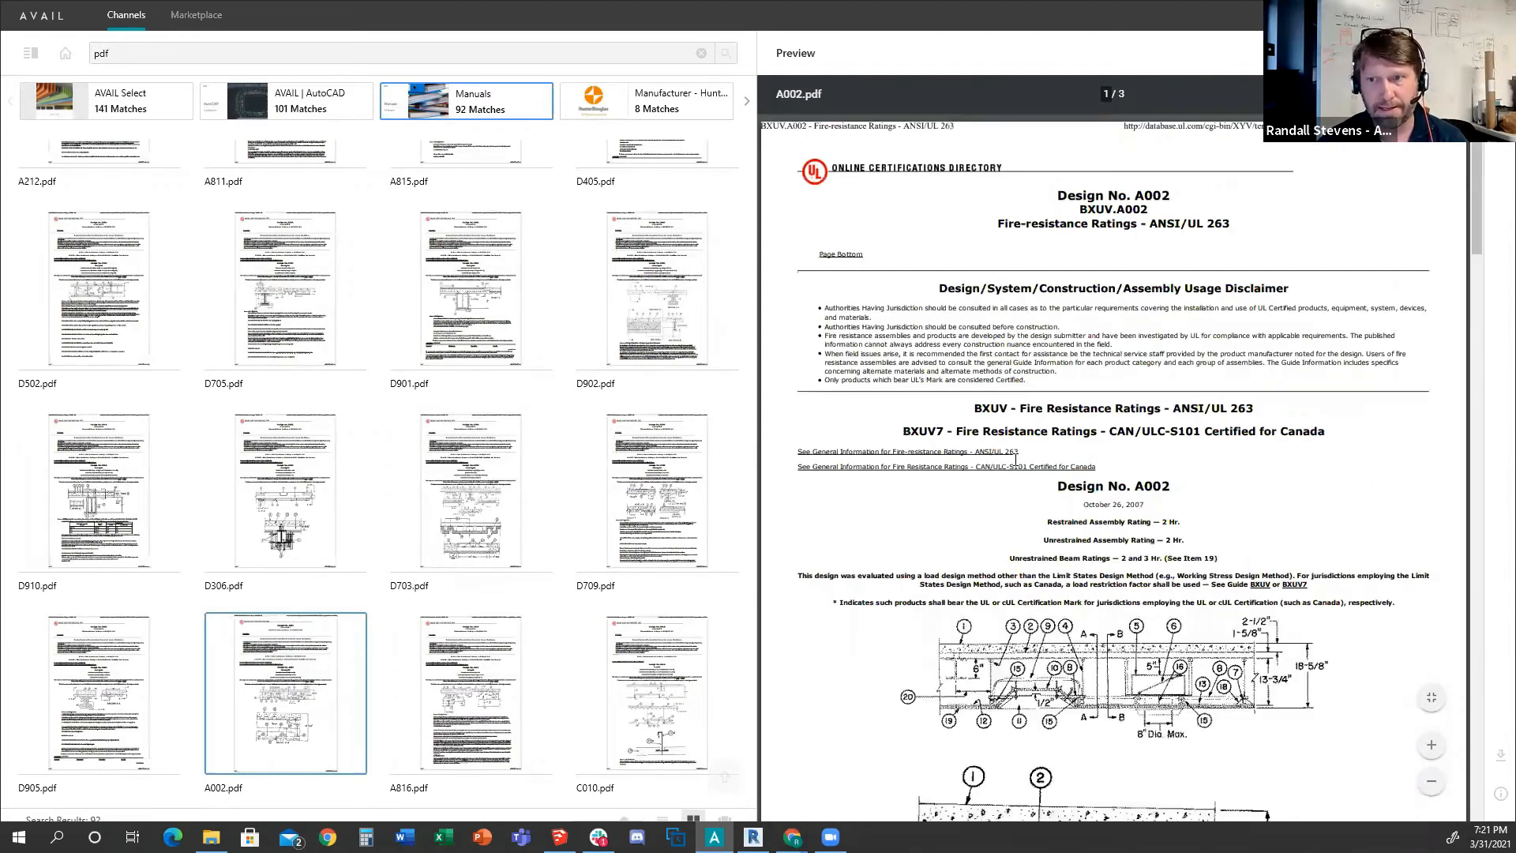
{"action": "left_click", "coordinate": [444, 510]}
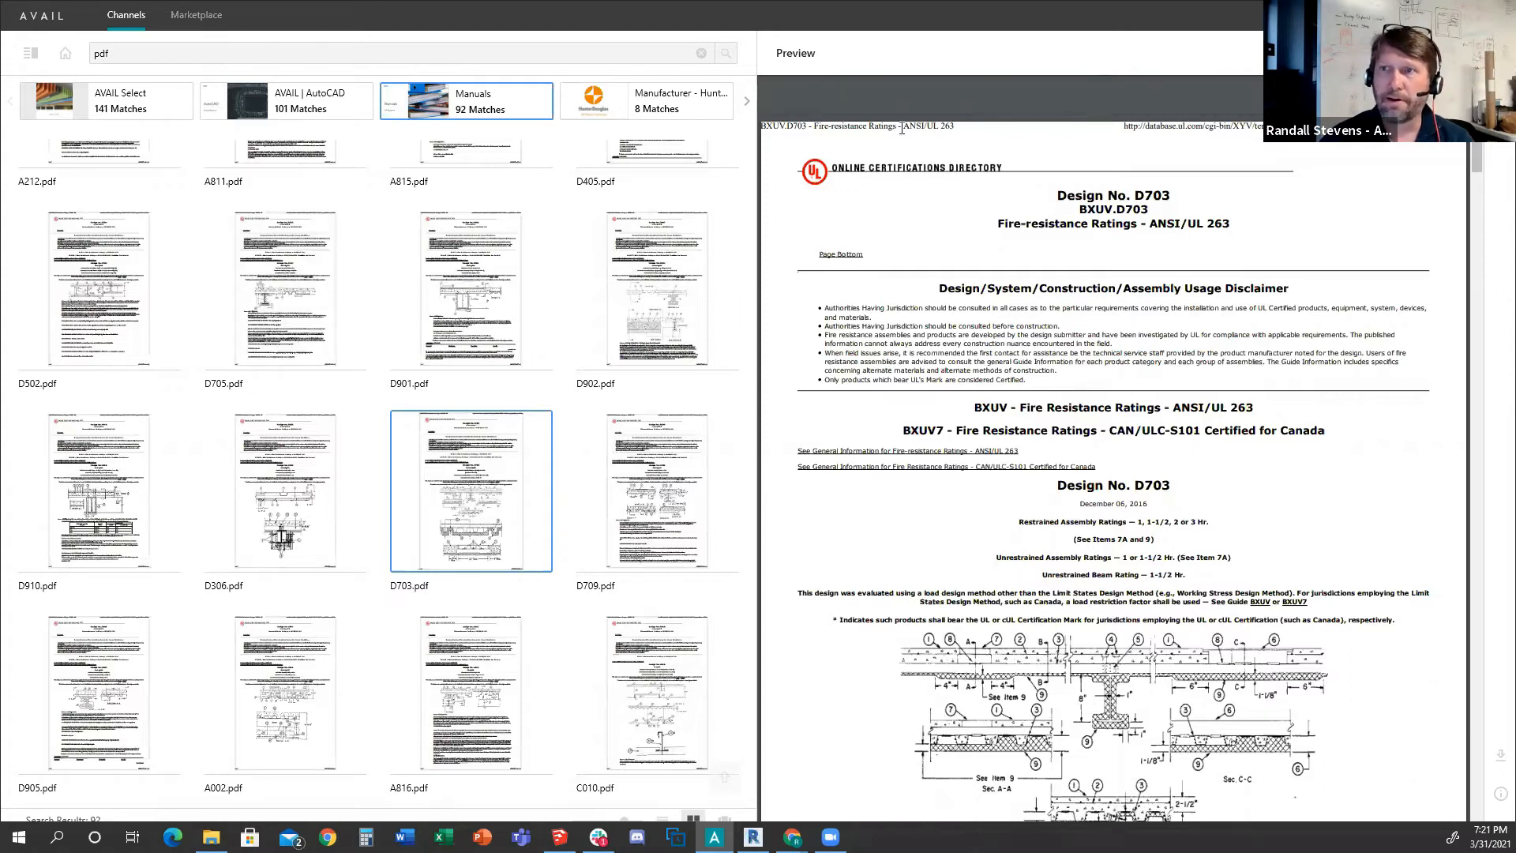
Limit the PDF results to the Hunter Douglas manufacturer channel and page through the HunterDouglasCeilingsWalls product guide in the preview.
{"action": "left_click", "coordinate": [646, 101]}
{"action": "left_click", "coordinate": [454, 426]}
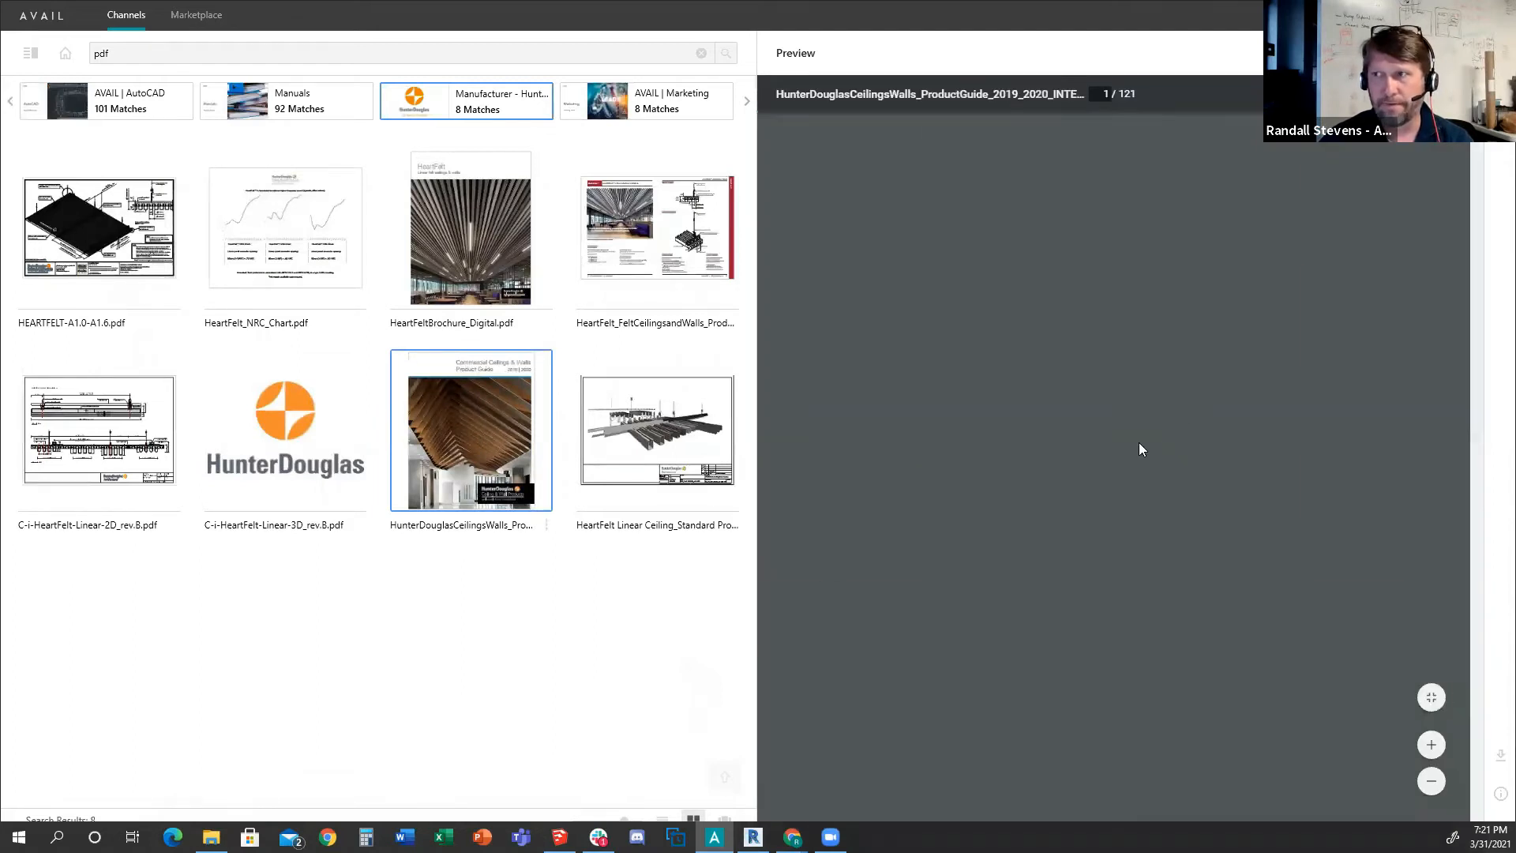
{"action": "scroll", "coordinate": [1103, 446], "scroll_direction": "down", "scroll_amount": 10}
{"action": "scroll", "coordinate": [1134, 466], "scroll_direction": "down", "scroll_amount": 10}
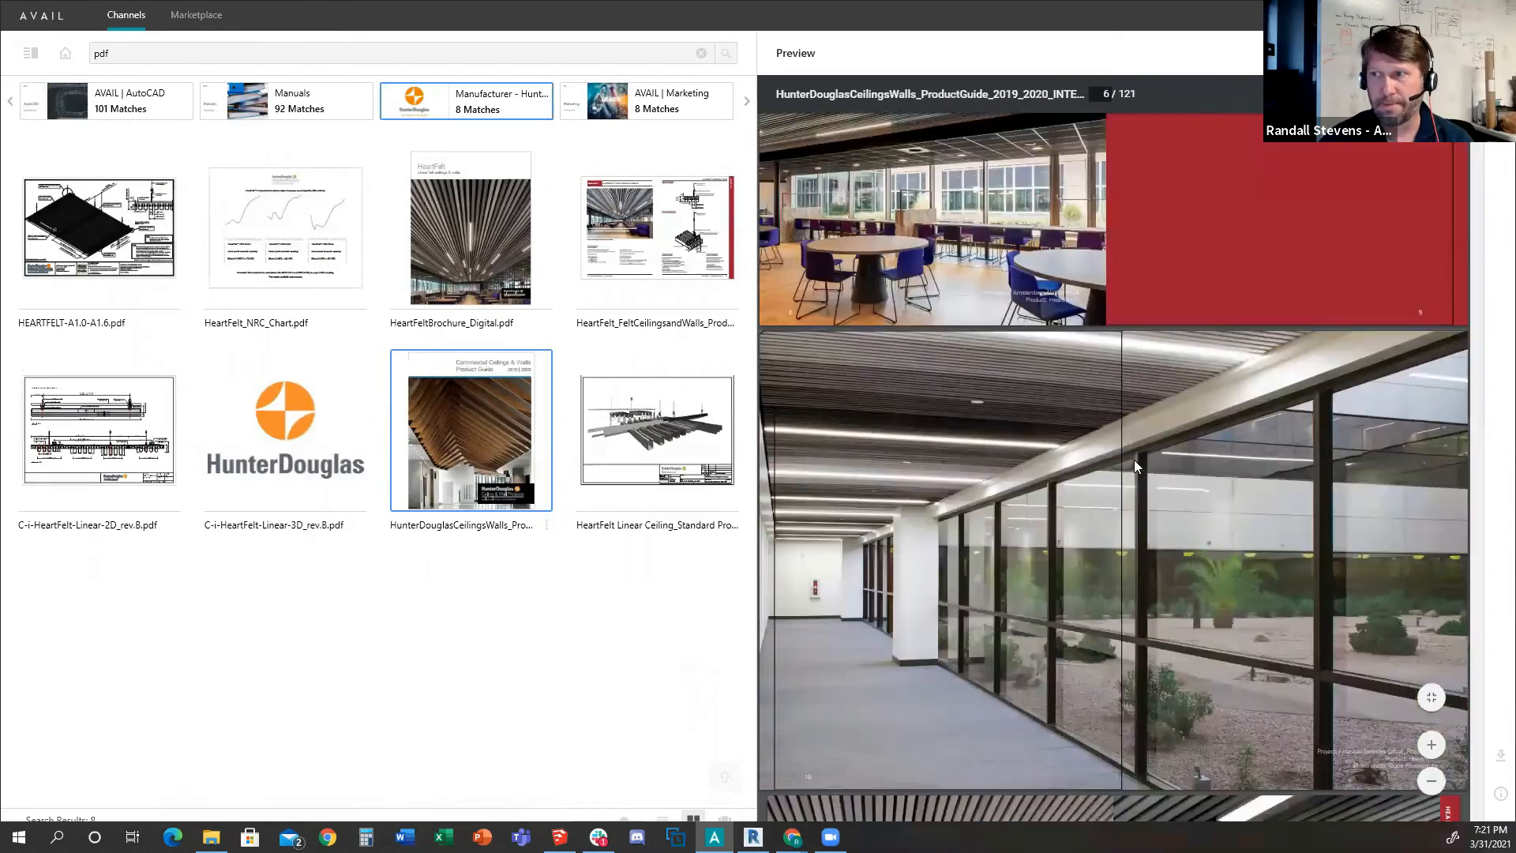
{"action": "scroll", "coordinate": [1133, 466], "scroll_direction": "down", "scroll_amount": 8}
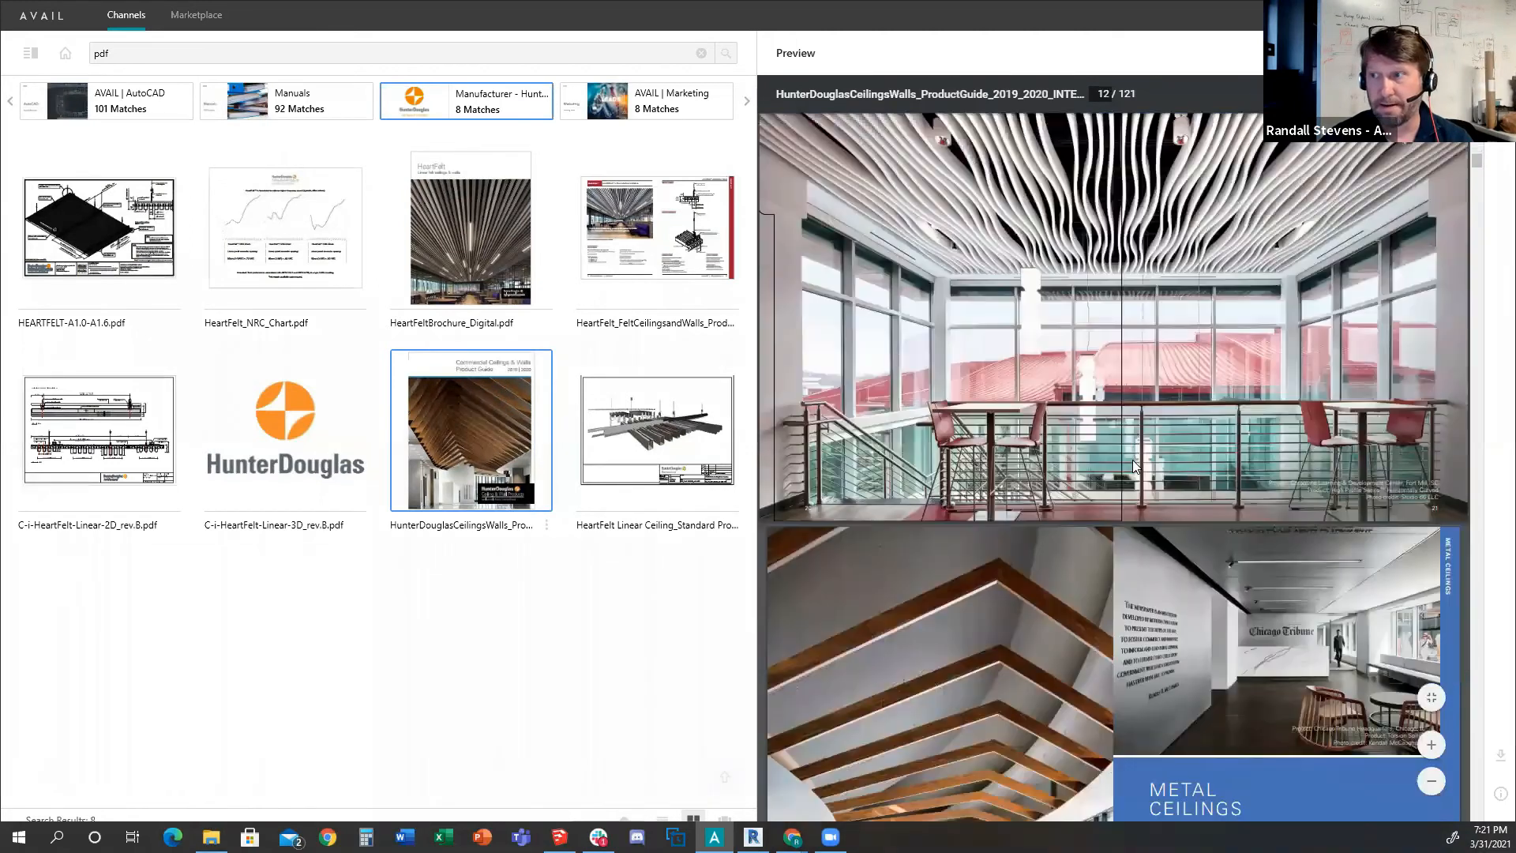
{"action": "scroll", "coordinate": [1334, 194], "scroll_direction": "down", "scroll_amount": 8}
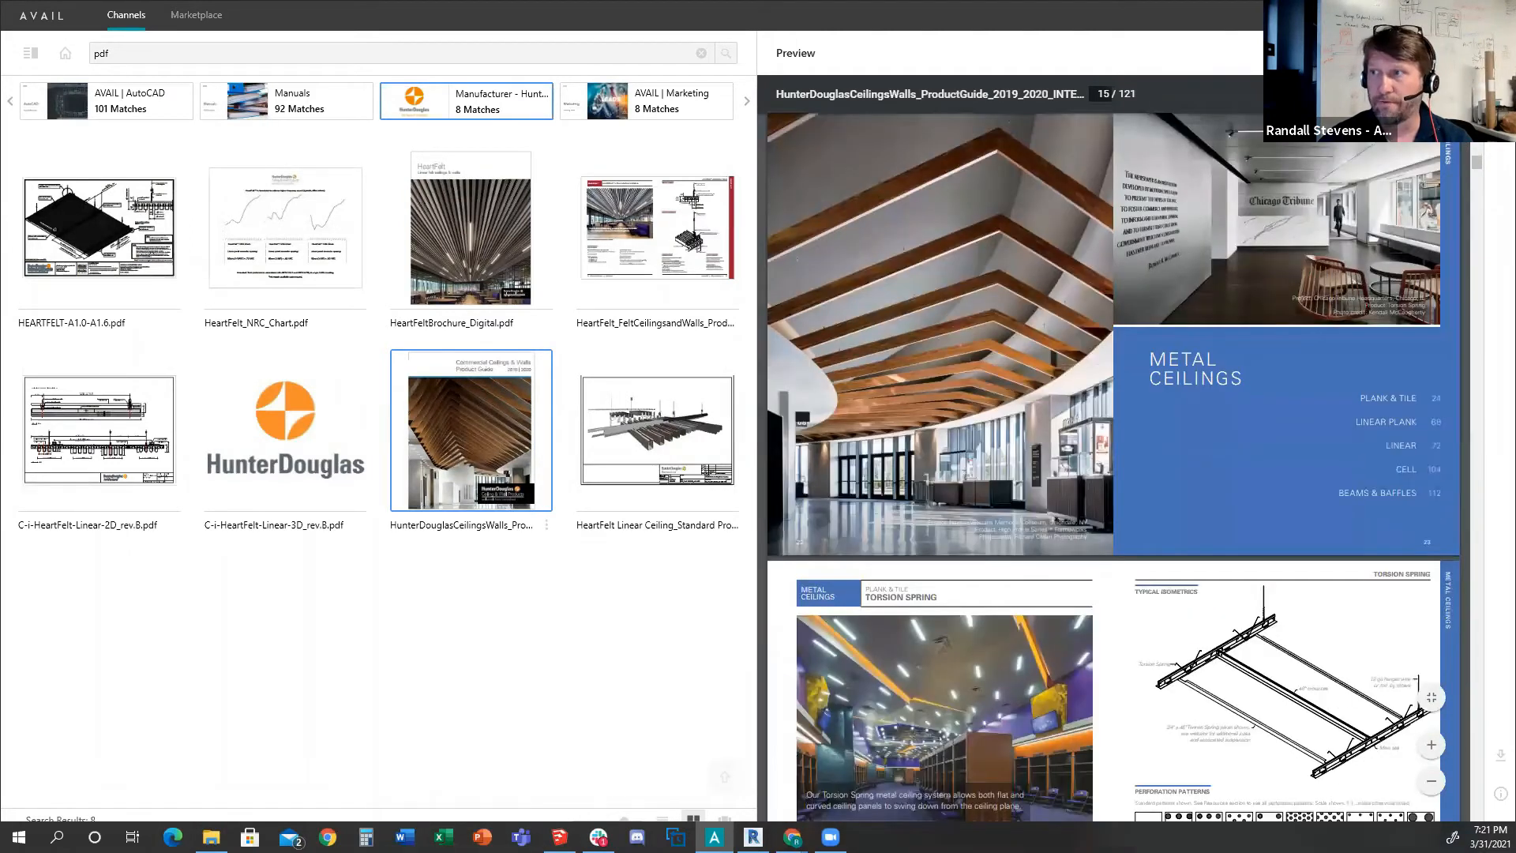
{"action": "left_click", "coordinate": [1463, 53]}
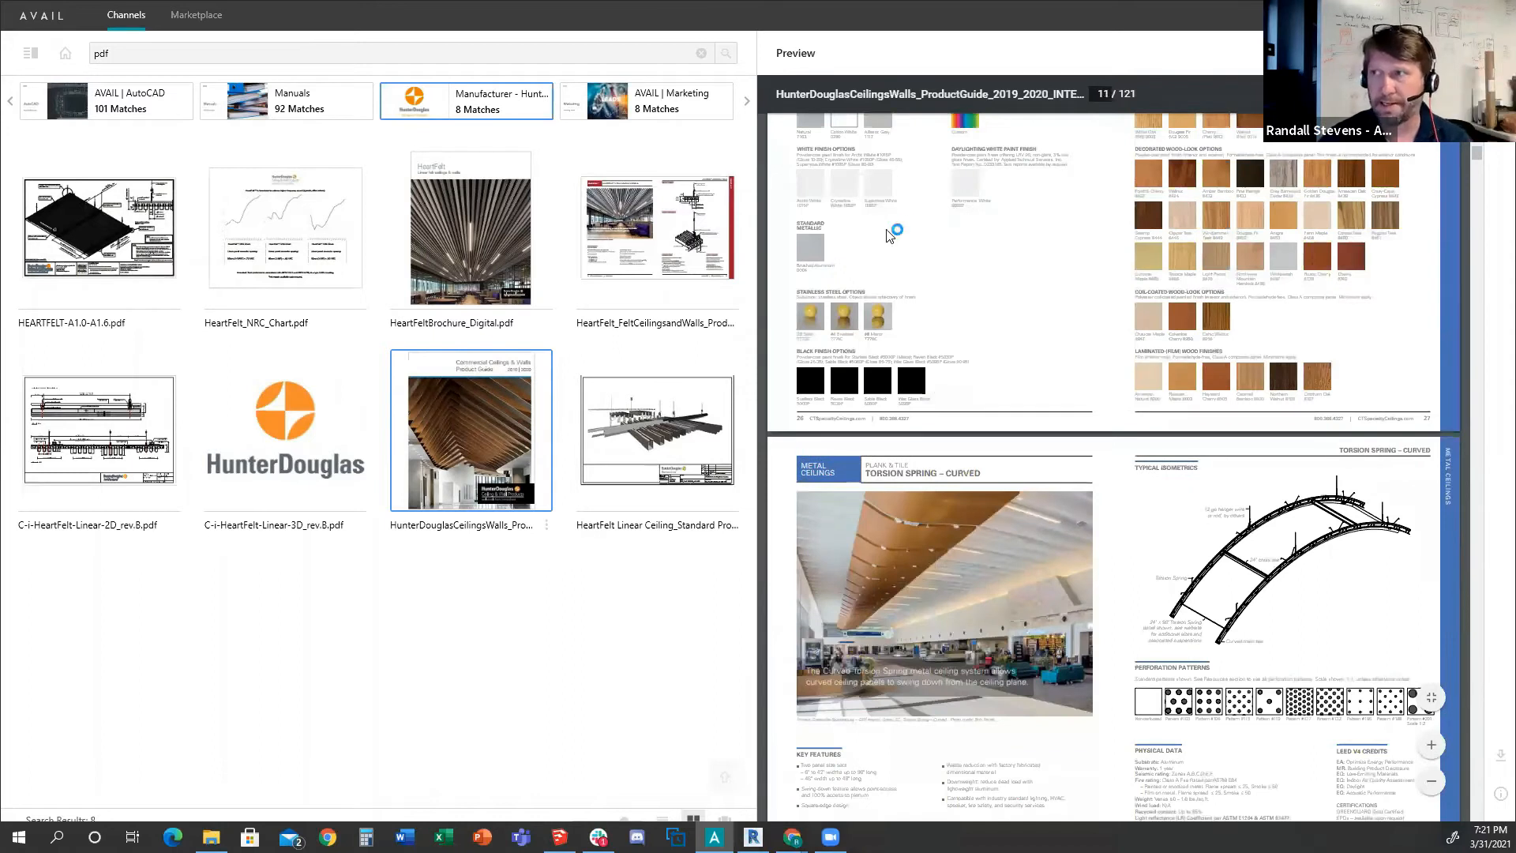
Return to the channel overview, look through the available channels and open Models | 3ds Max.
{"action": "left_click", "coordinate": [64, 55]}
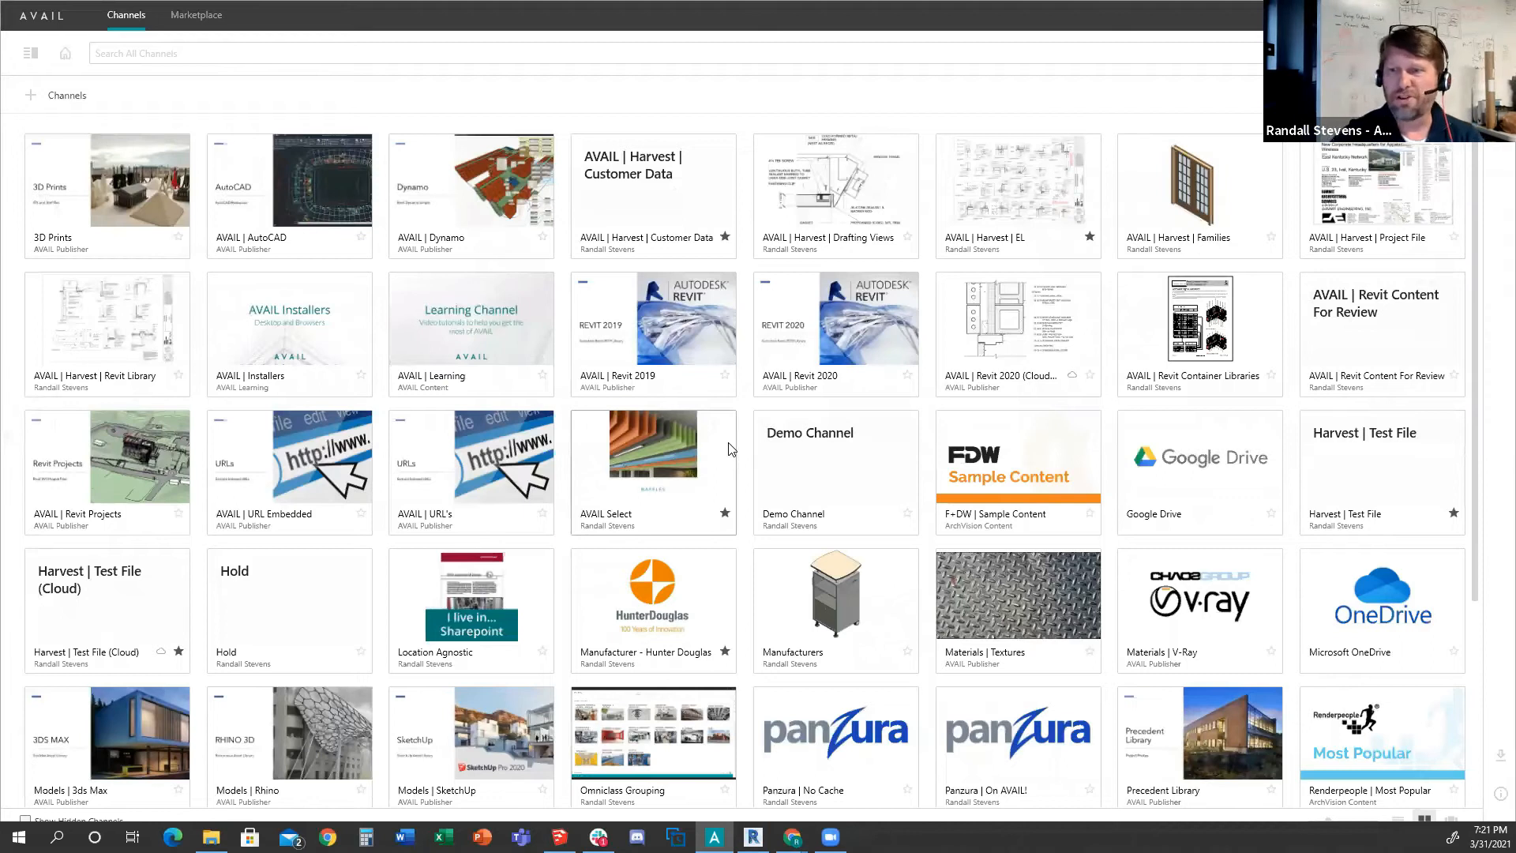
{"action": "scroll", "coordinate": [742, 498], "scroll_direction": "down", "scroll_amount": 3}
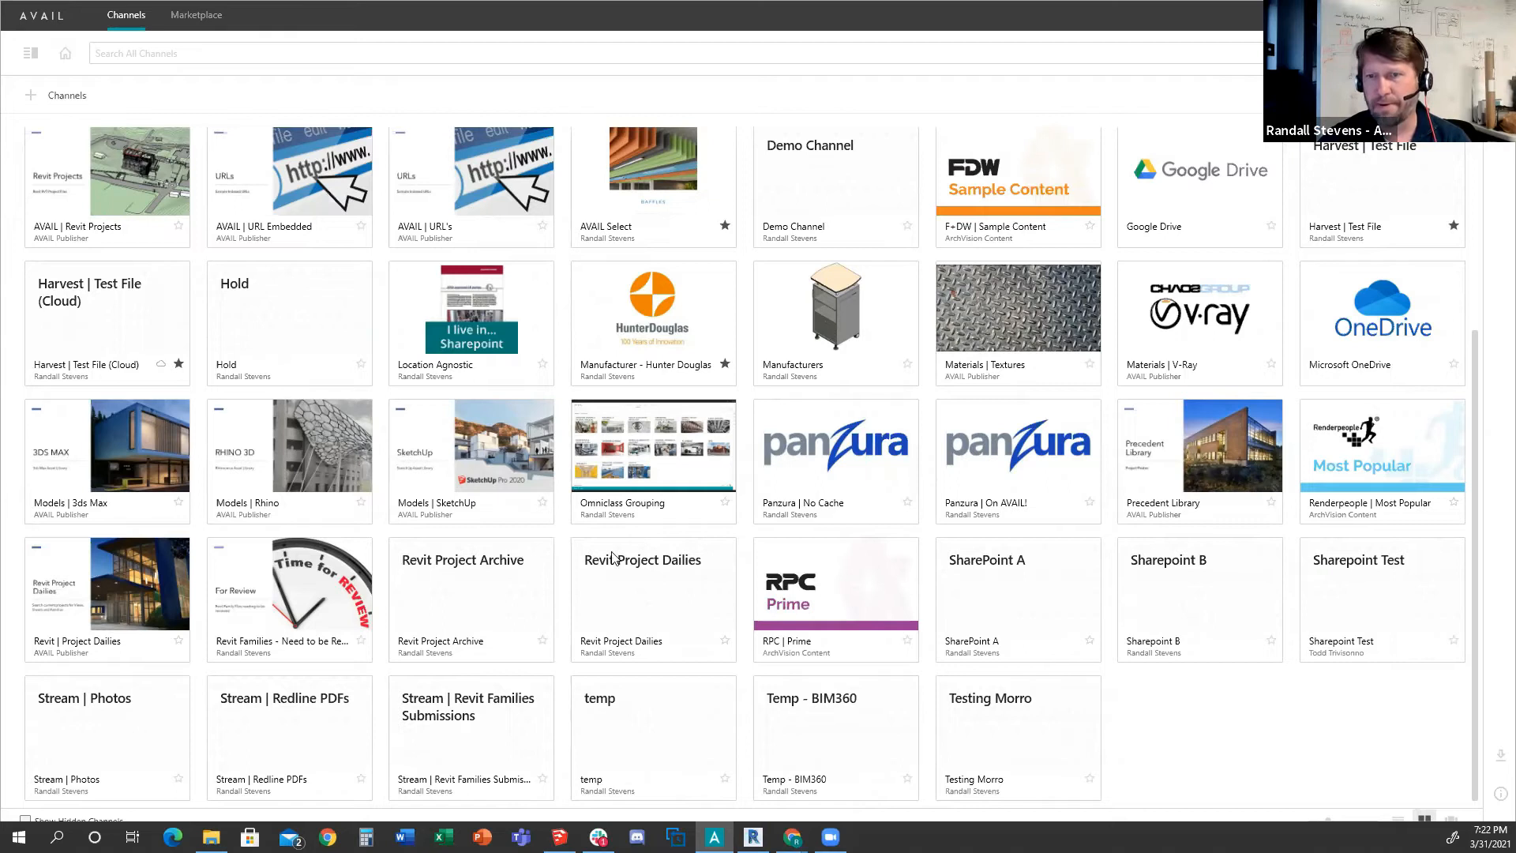
{"action": "left_click", "coordinate": [160, 472]}
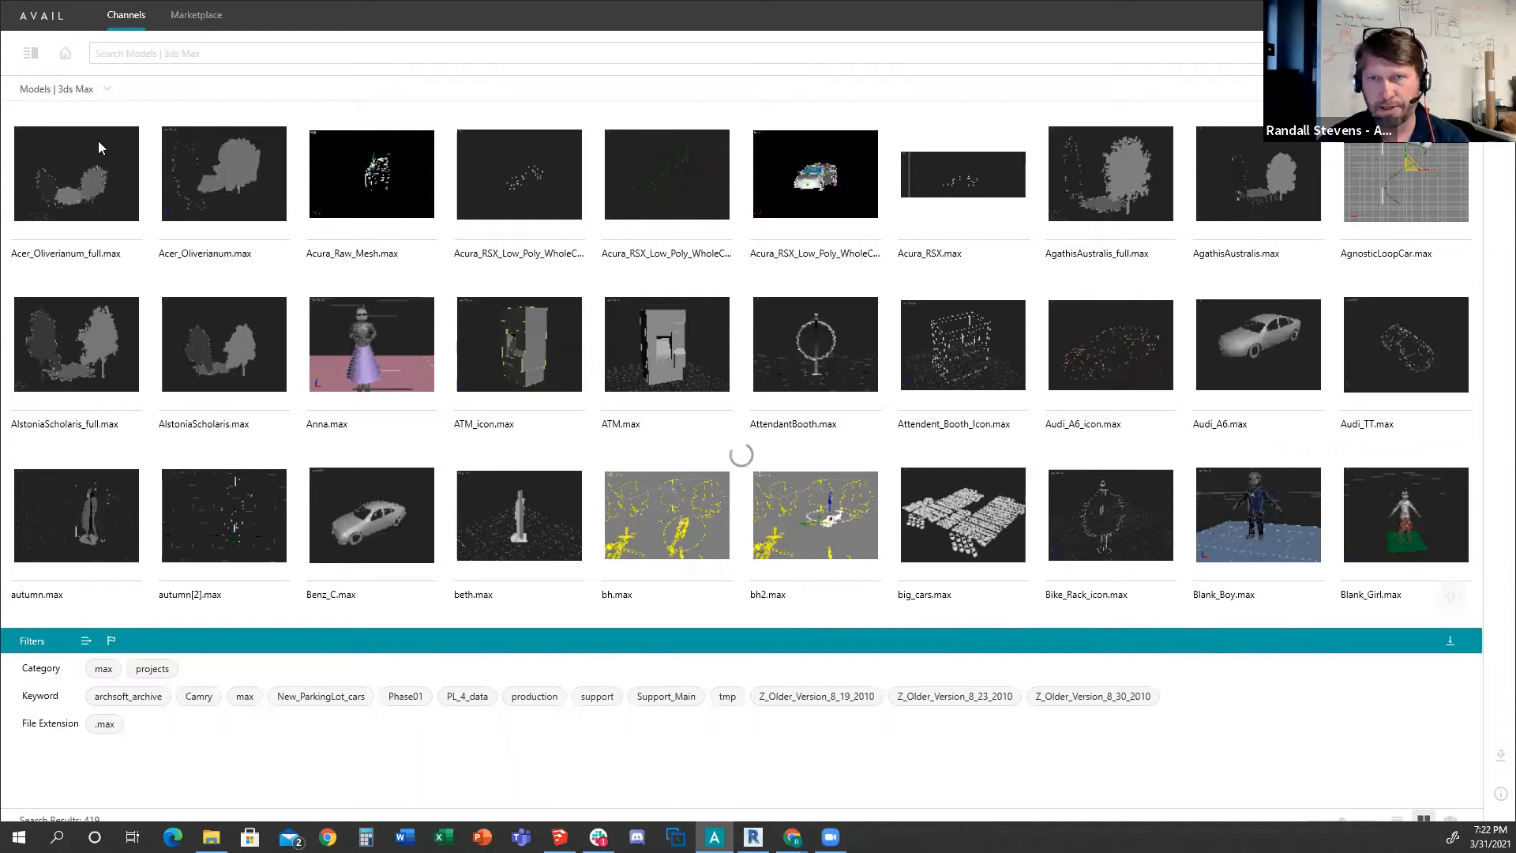
Go back to the channel overview, open the Precedent Library channel and look through its building images.
{"action": "left_click", "coordinate": [67, 55]}
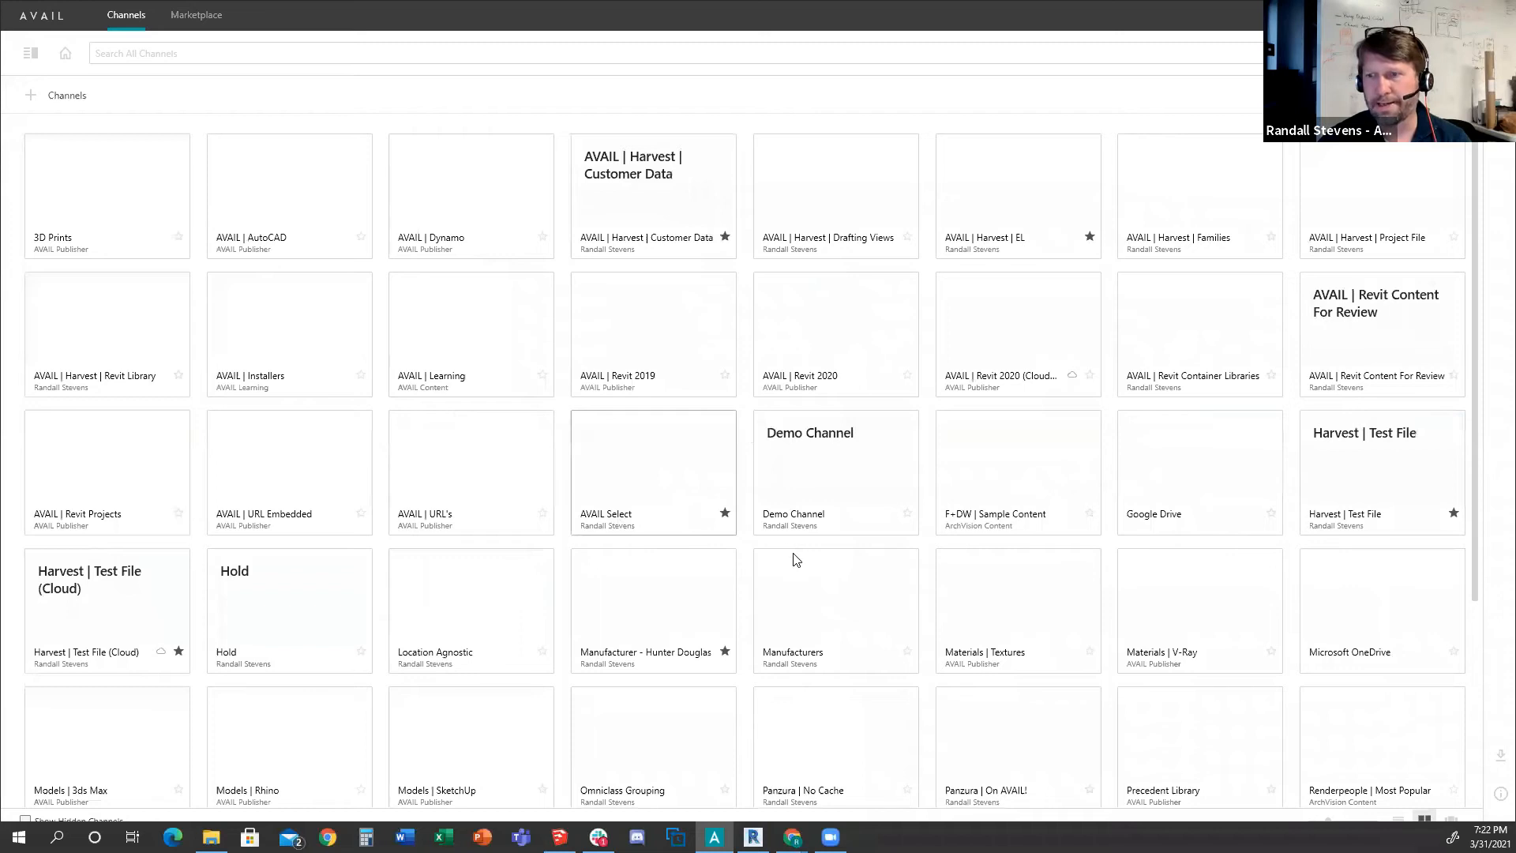
{"action": "scroll", "coordinate": [844, 572], "scroll_direction": "down", "scroll_amount": 3}
{"action": "left_click", "coordinate": [1186, 450]}
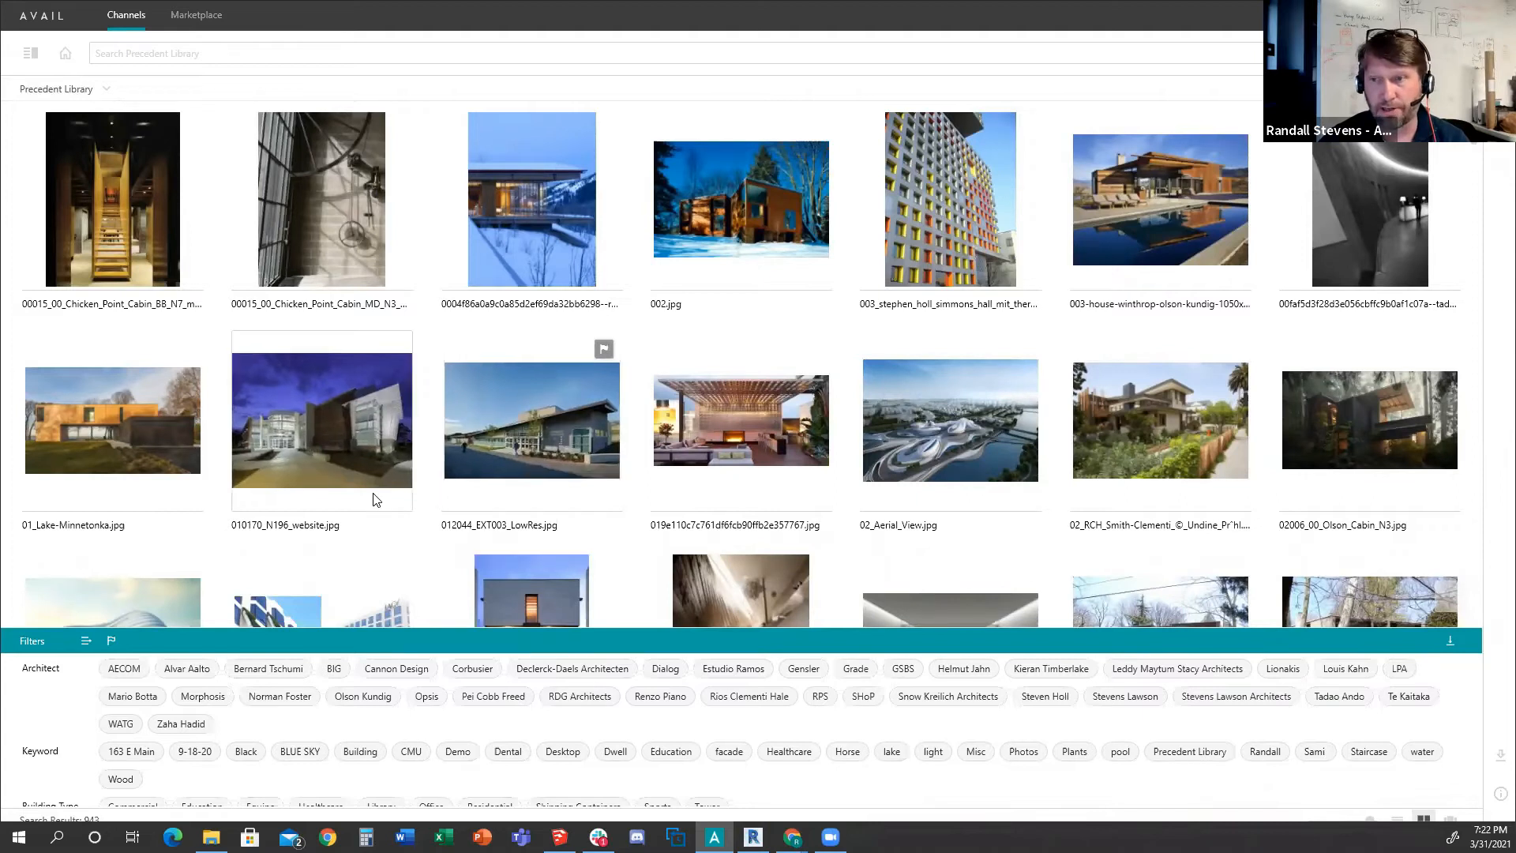
{"action": "scroll", "coordinate": [379, 525], "scroll_direction": "down", "scroll_amount": 5}
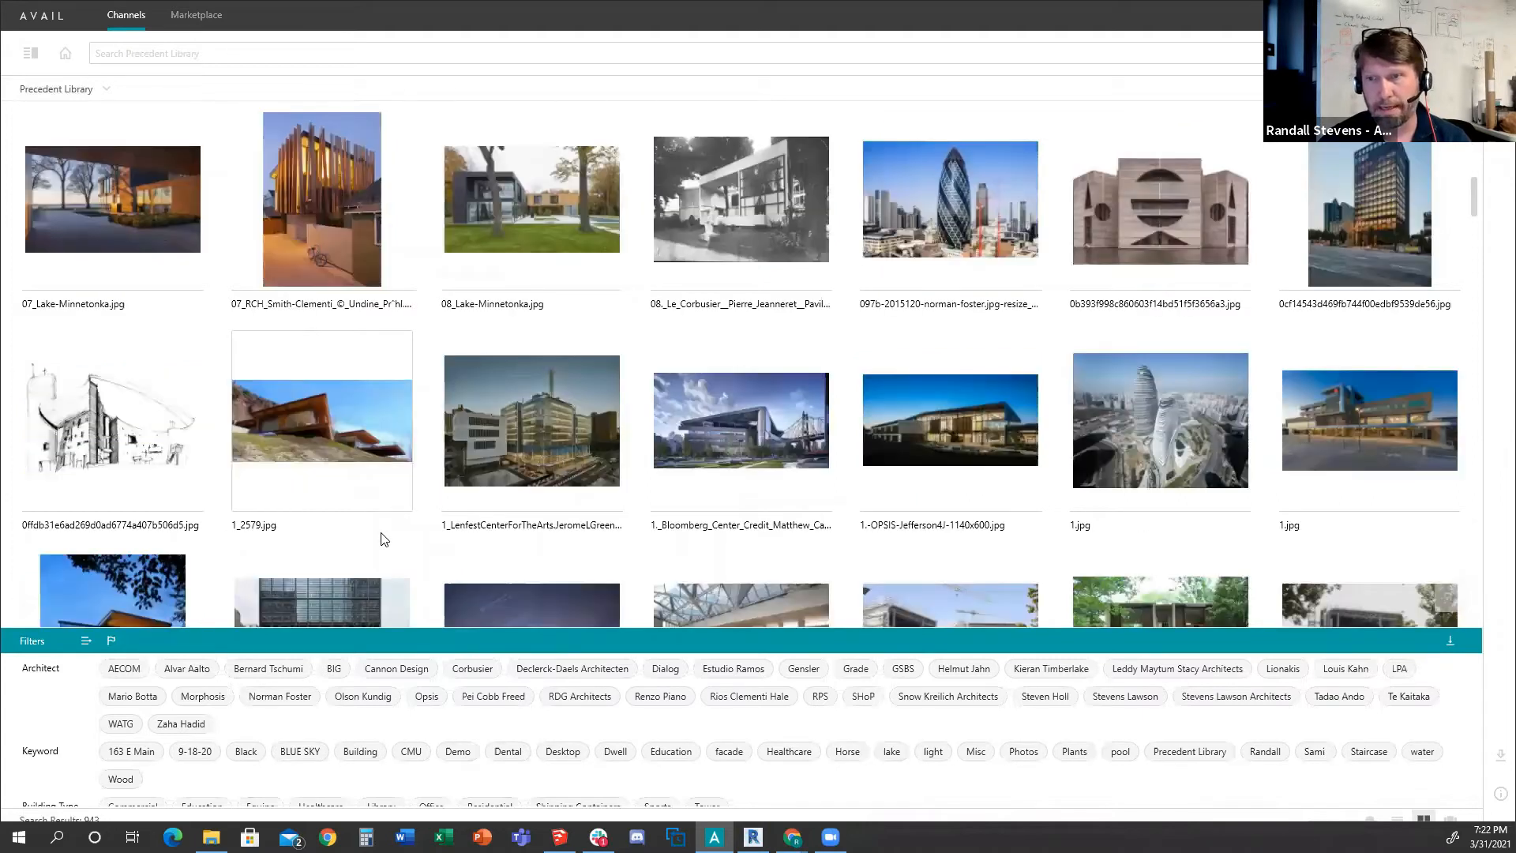
Browse further through the Precedent Library images and preview 152_Elizabeth_6F_revC.jpg.
{"action": "scroll", "coordinate": [380, 540], "scroll_direction": "down", "scroll_amount": 5}
{"action": "scroll", "coordinate": [368, 438], "scroll_direction": "down", "scroll_amount": 3}
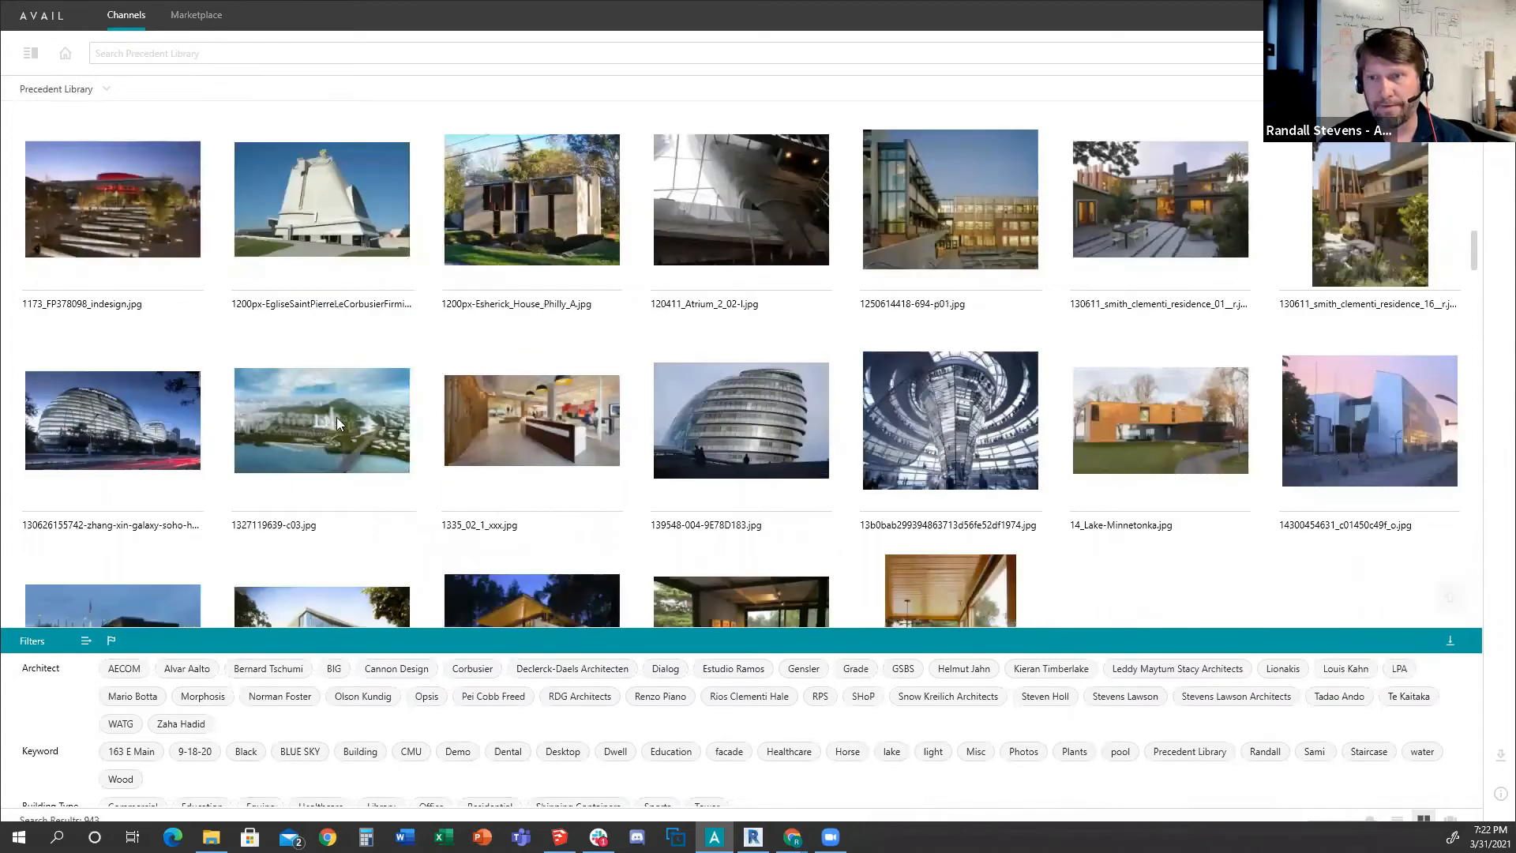
{"action": "scroll", "coordinate": [357, 426], "scroll_direction": "down", "scroll_amount": 3}
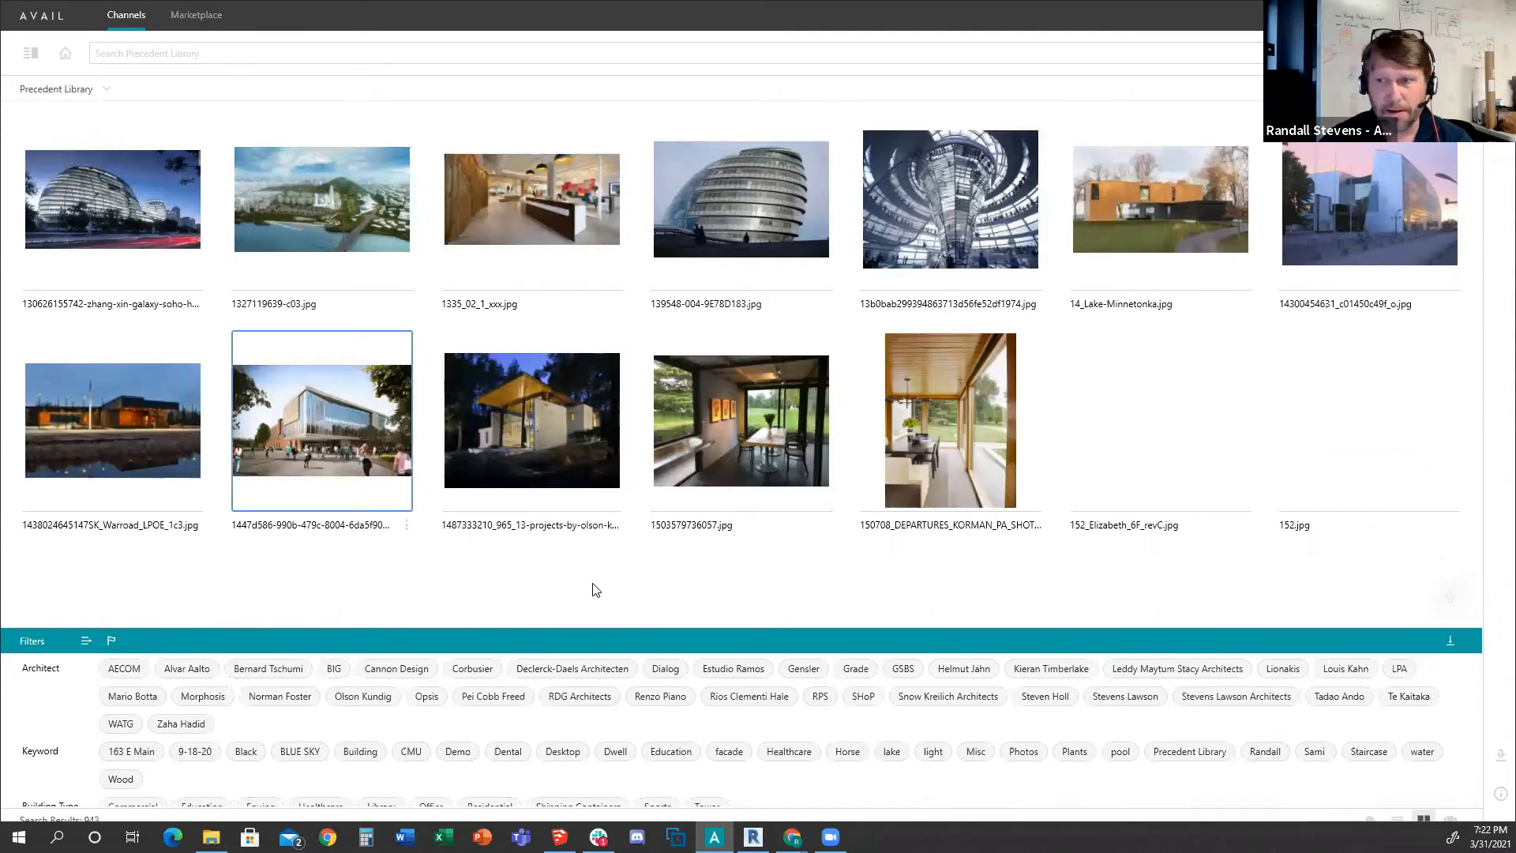
{"action": "key", "text": "space"}
{"action": "left_click", "coordinate": [548, 444]}
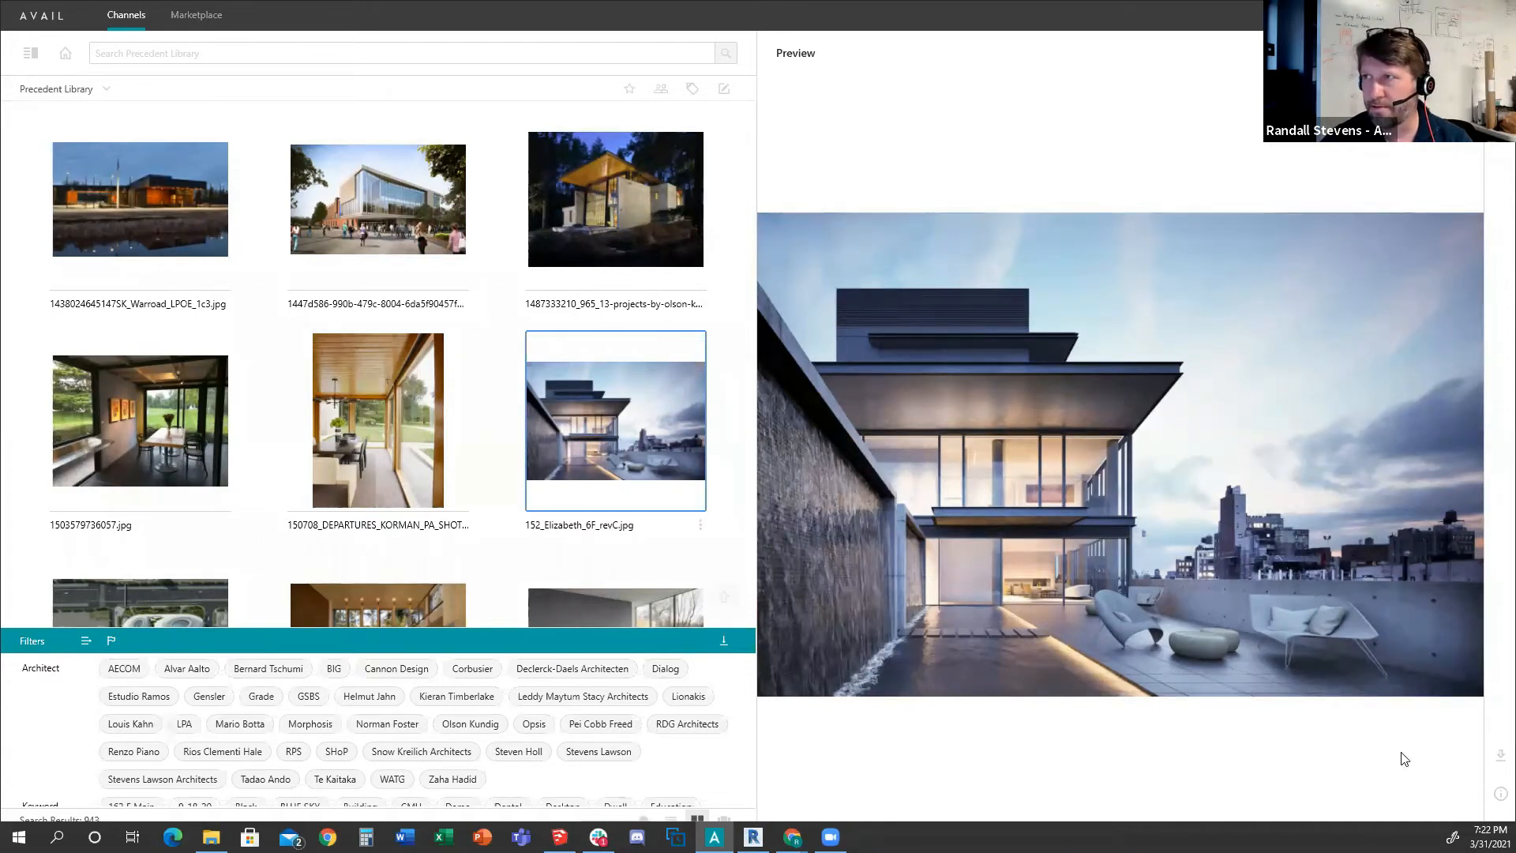
Show 152_Elizabeth_6F_revC.jpg in the large single-image view and collapse the filters to give it more room.
{"action": "left_click", "coordinate": [1452, 817]}
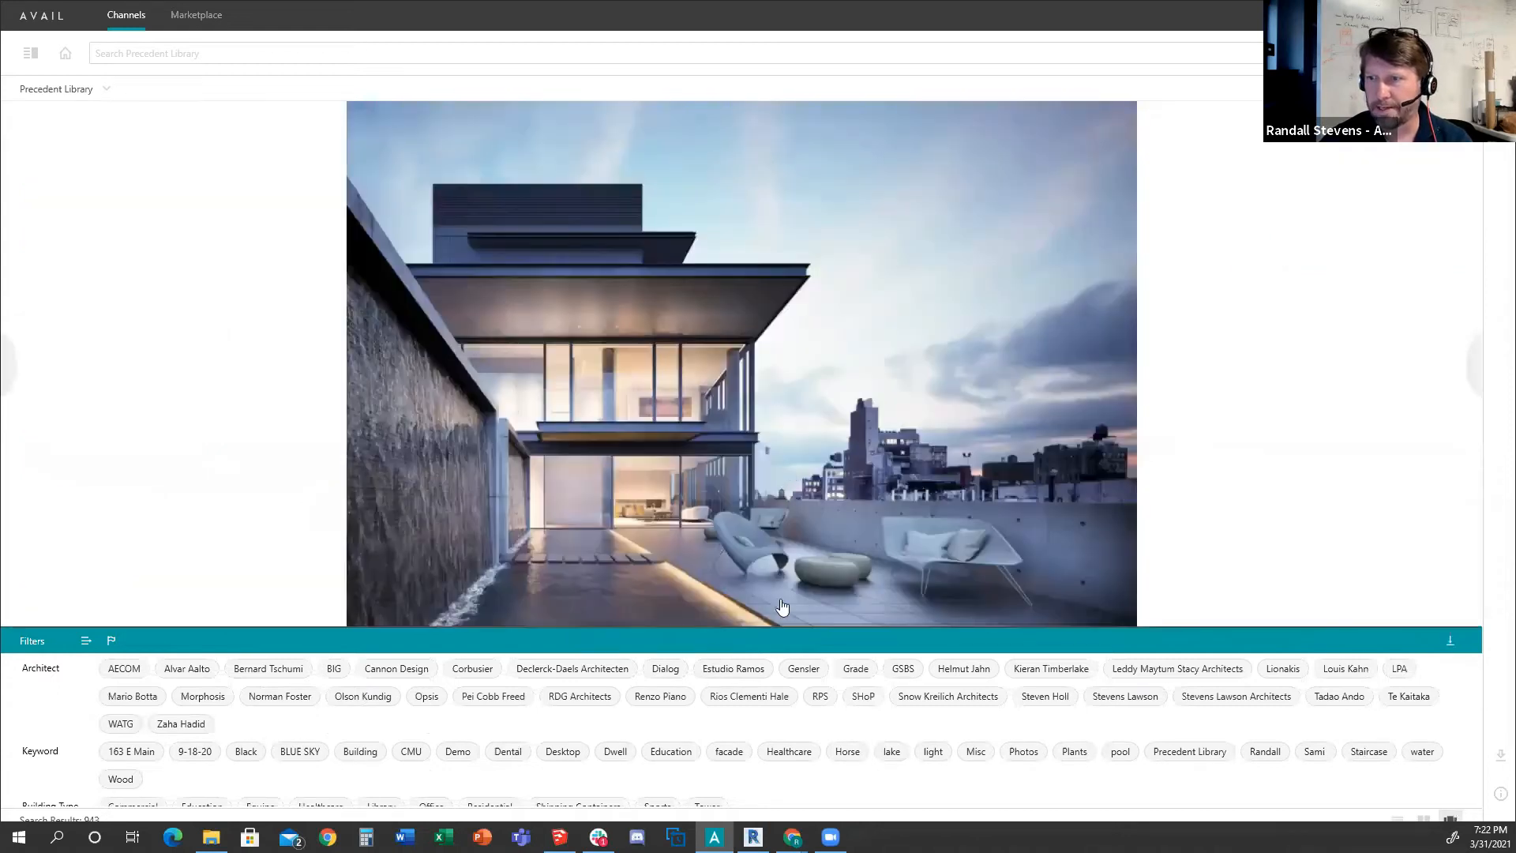
{"action": "left_click", "coordinate": [761, 637]}
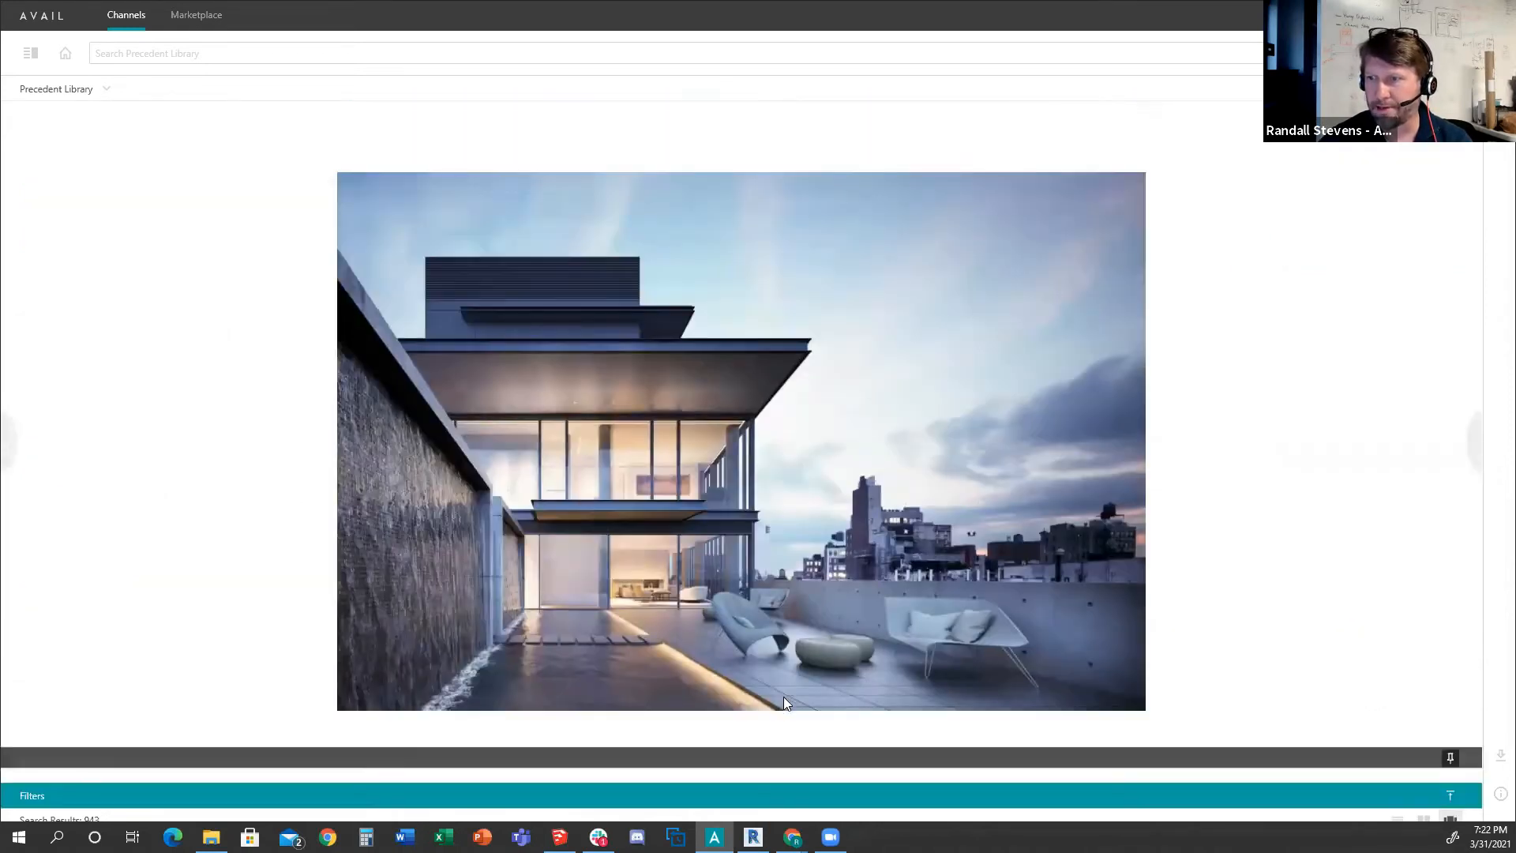
{"action": "mouse_move", "coordinate": [770, 682]}
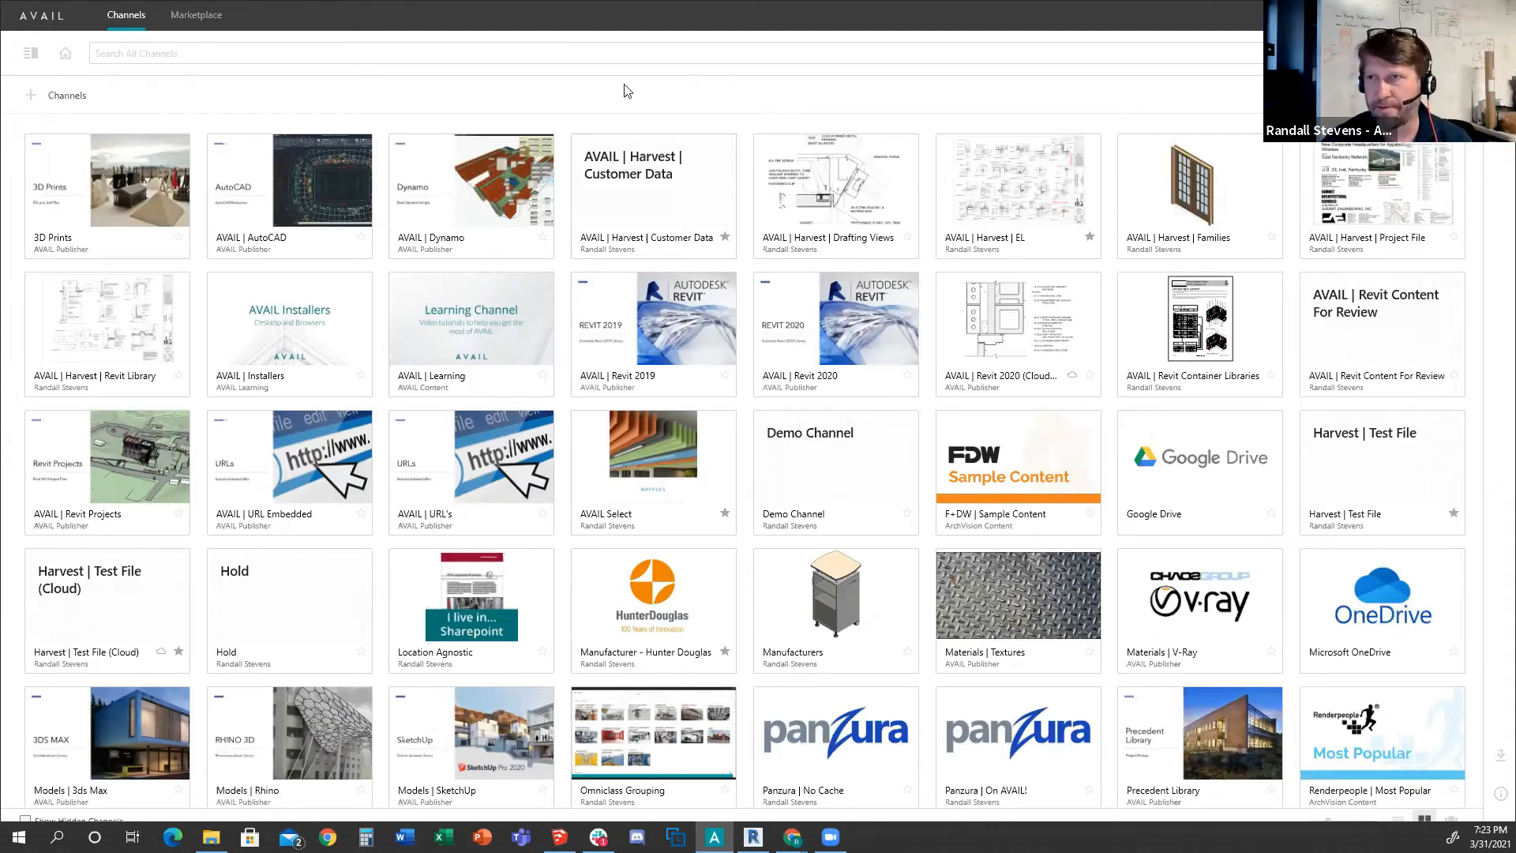
Look through the channel overview in a smaller window, and tile AVAIL beside the Revit basic sample project.
{"action": "left_click_drag", "start_coordinate": [611, 85], "coordinate": [699, 96]}
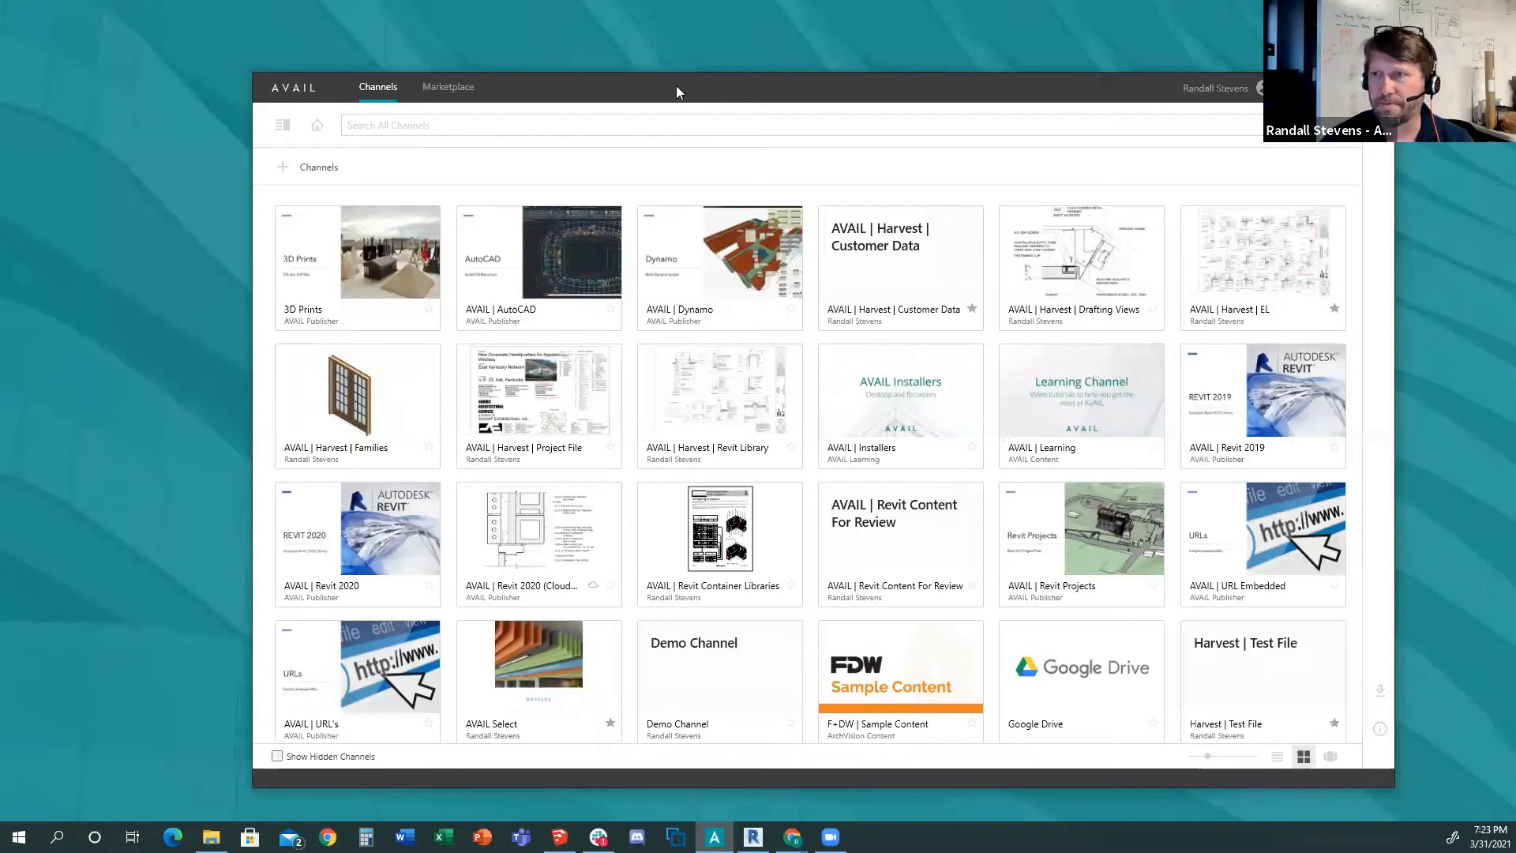
{"action": "left_click_drag", "start_coordinate": [694, 98], "coordinate": [706, 96]}
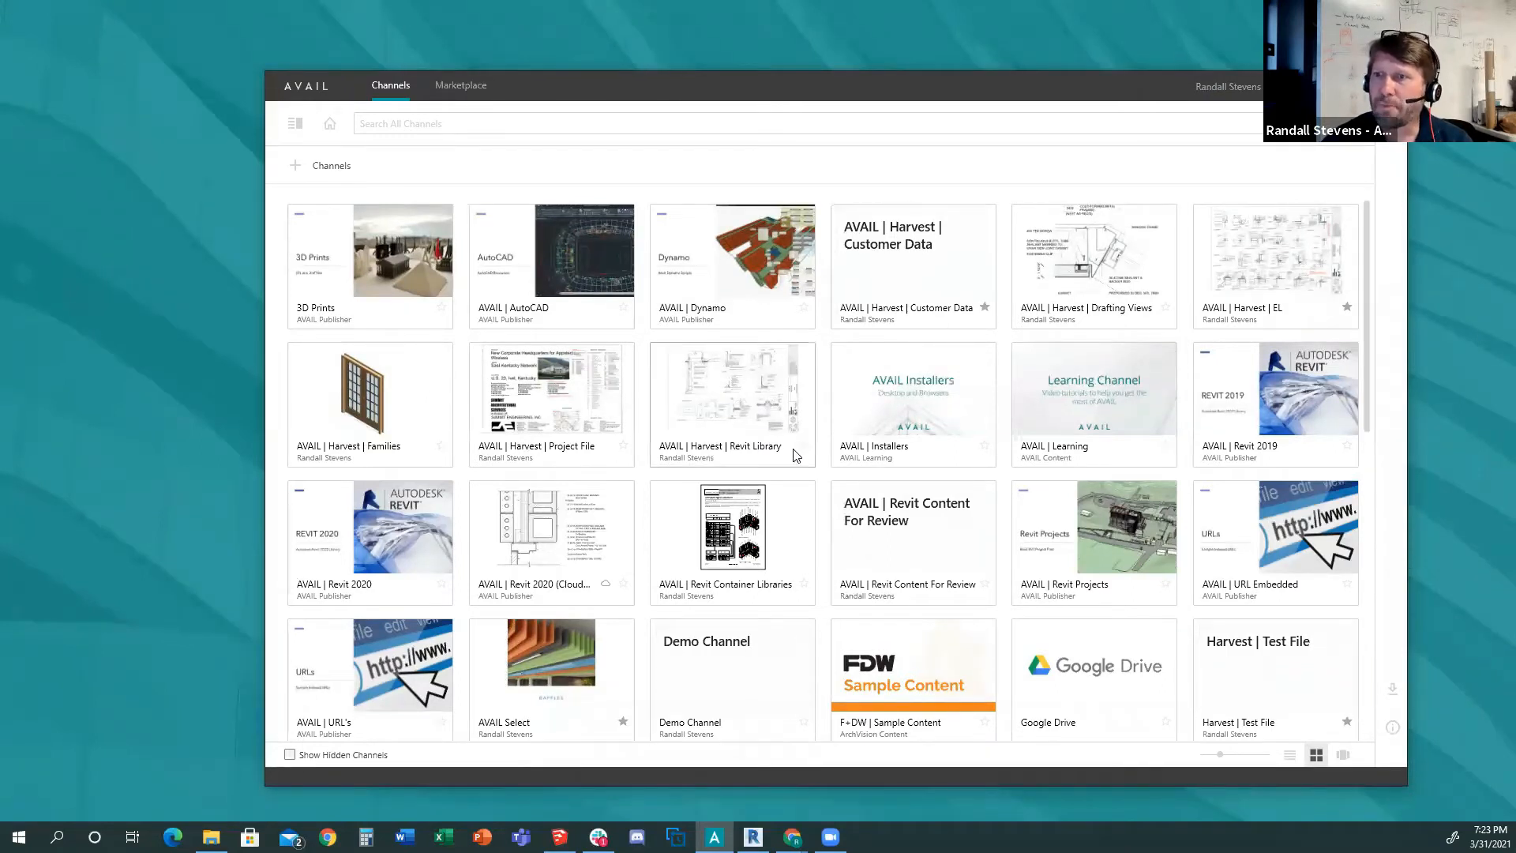
{"action": "scroll", "coordinate": [787, 462], "scroll_direction": "down", "scroll_amount": 5}
{"action": "scroll", "coordinate": [786, 462], "scroll_direction": "down", "scroll_amount": 2}
{"action": "scroll", "coordinate": [788, 456], "scroll_direction": "up", "scroll_amount": 6}
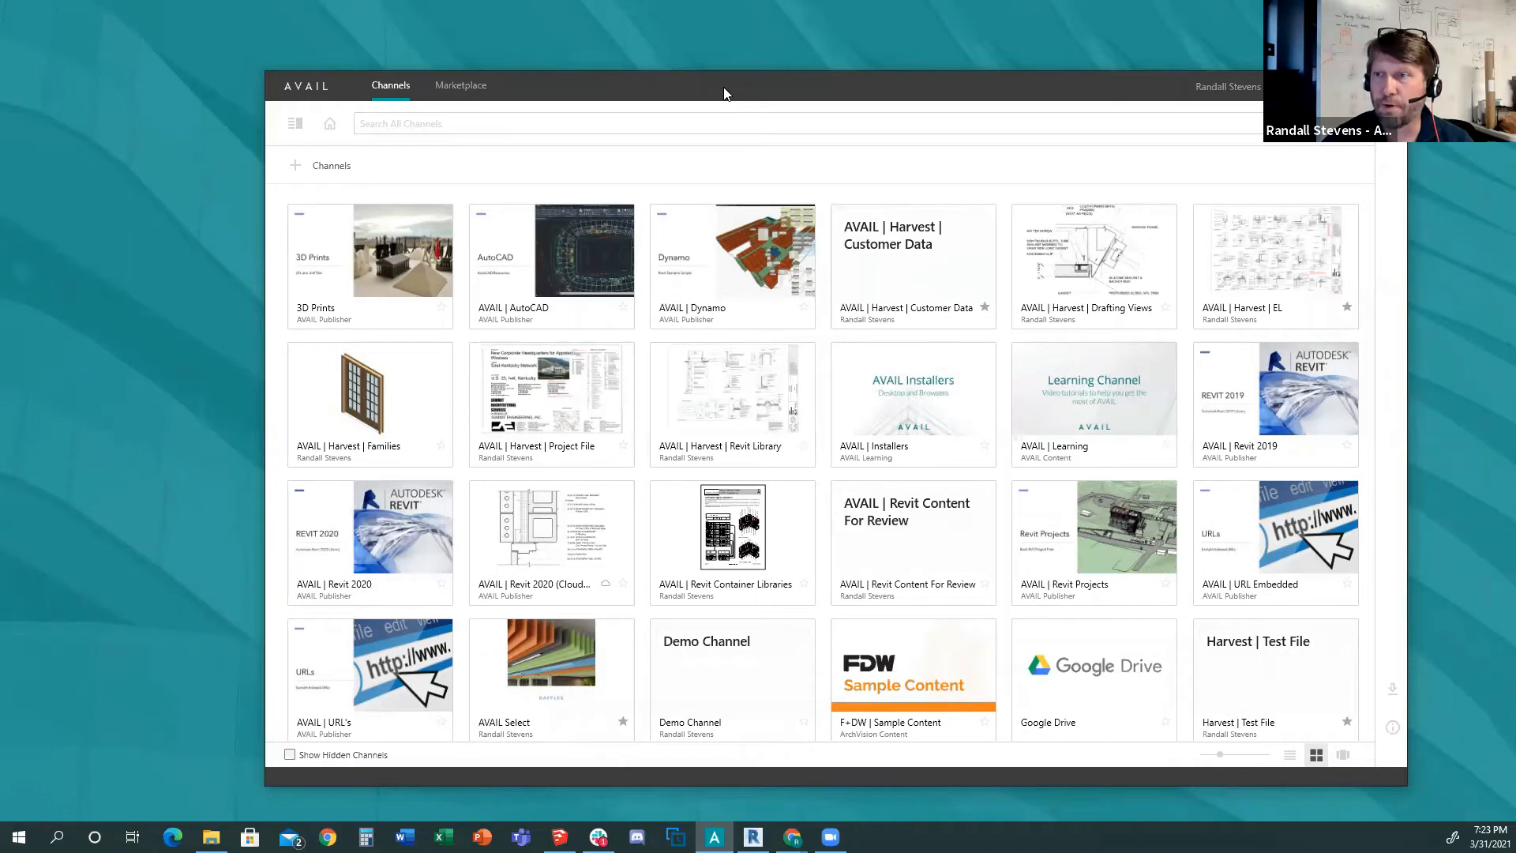
{"action": "key", "text": "super+Right"}
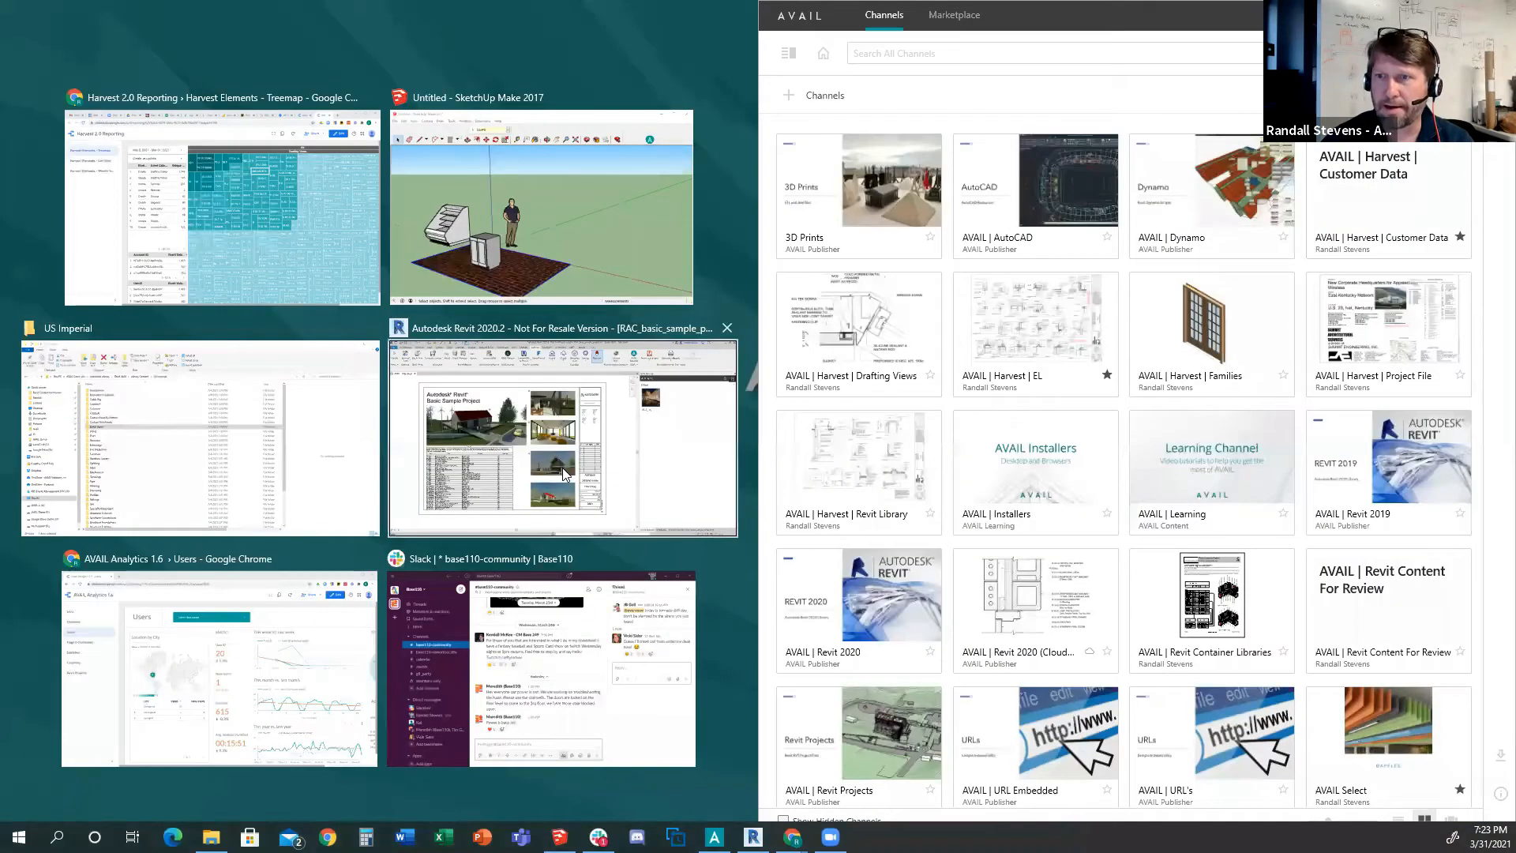
{"action": "left_click", "coordinate": [563, 472]}
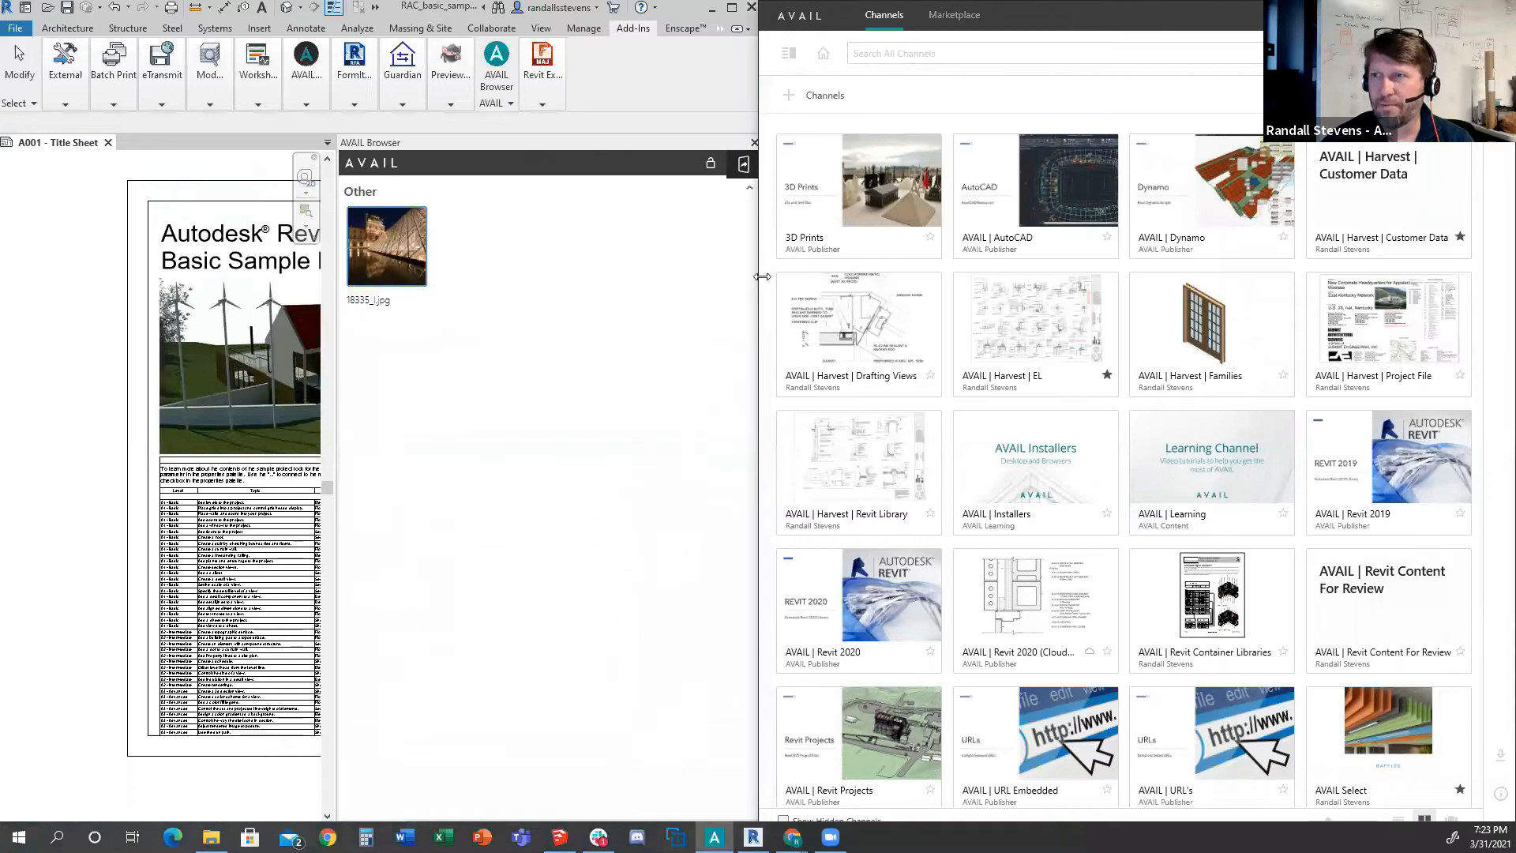
Narrow the AVAIL window and widen Revit up to its edge, keeping the title sheet in view.
{"action": "left_click_drag", "start_coordinate": [761, 277], "coordinate": [1212, 404]}
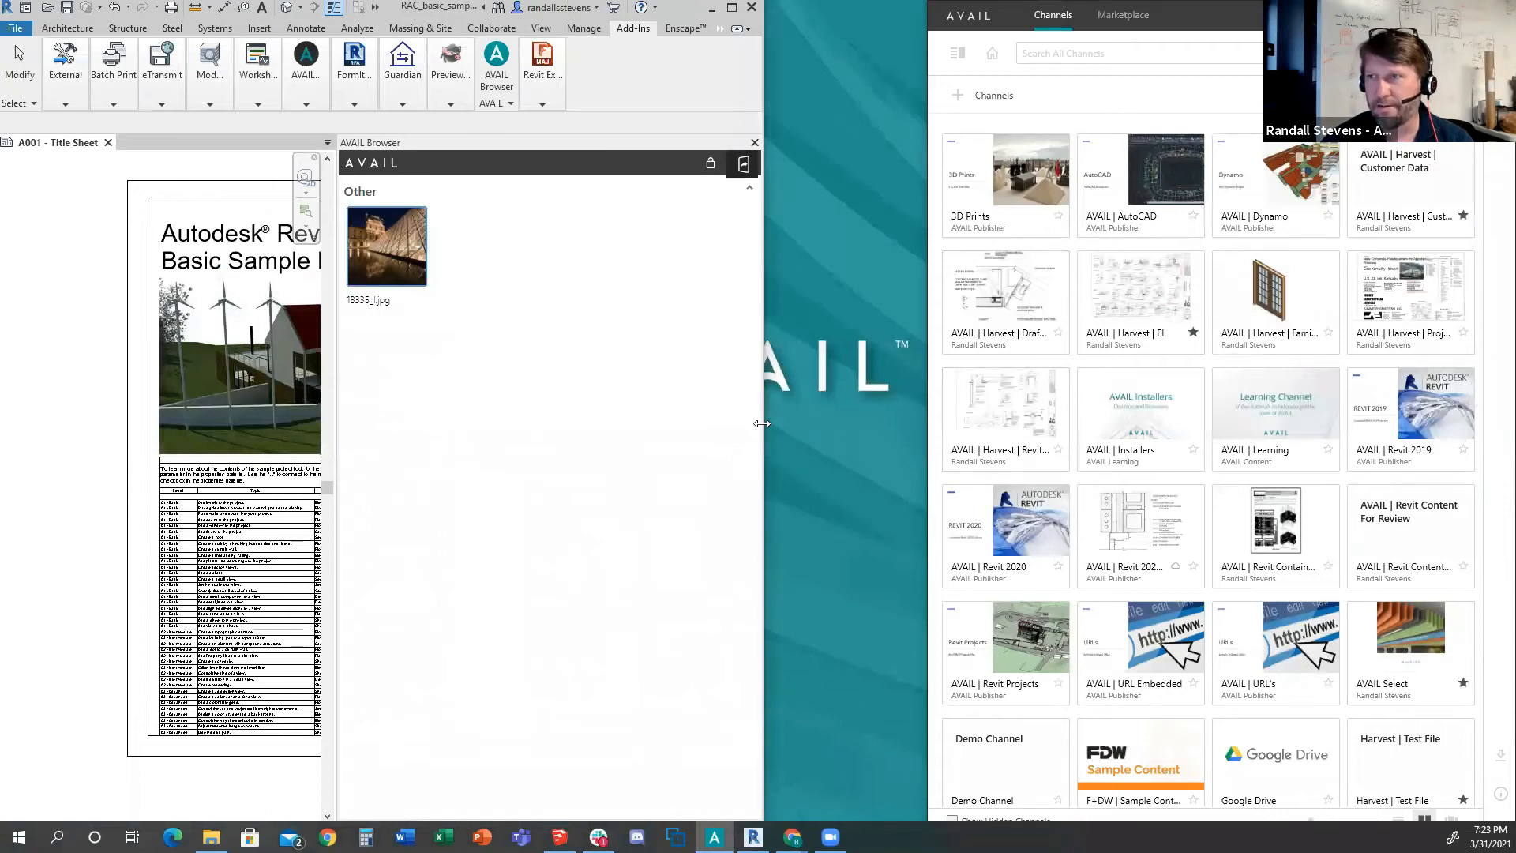
{"action": "left_click_drag", "start_coordinate": [762, 423], "coordinate": [930, 426]}
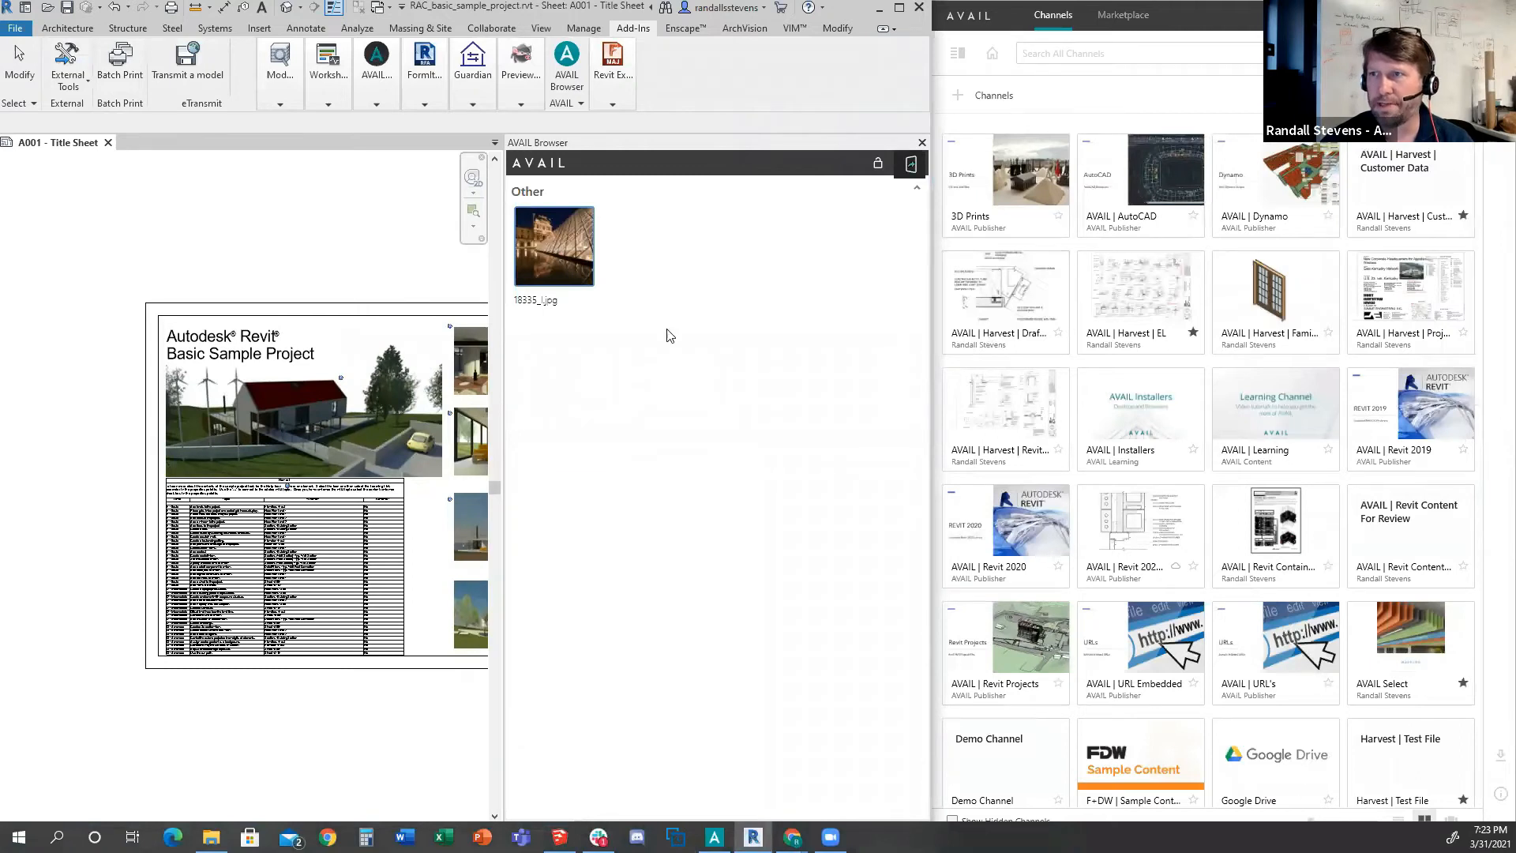
{"action": "scroll", "coordinate": [186, 478], "scroll_direction": "down", "scroll_amount": 2}
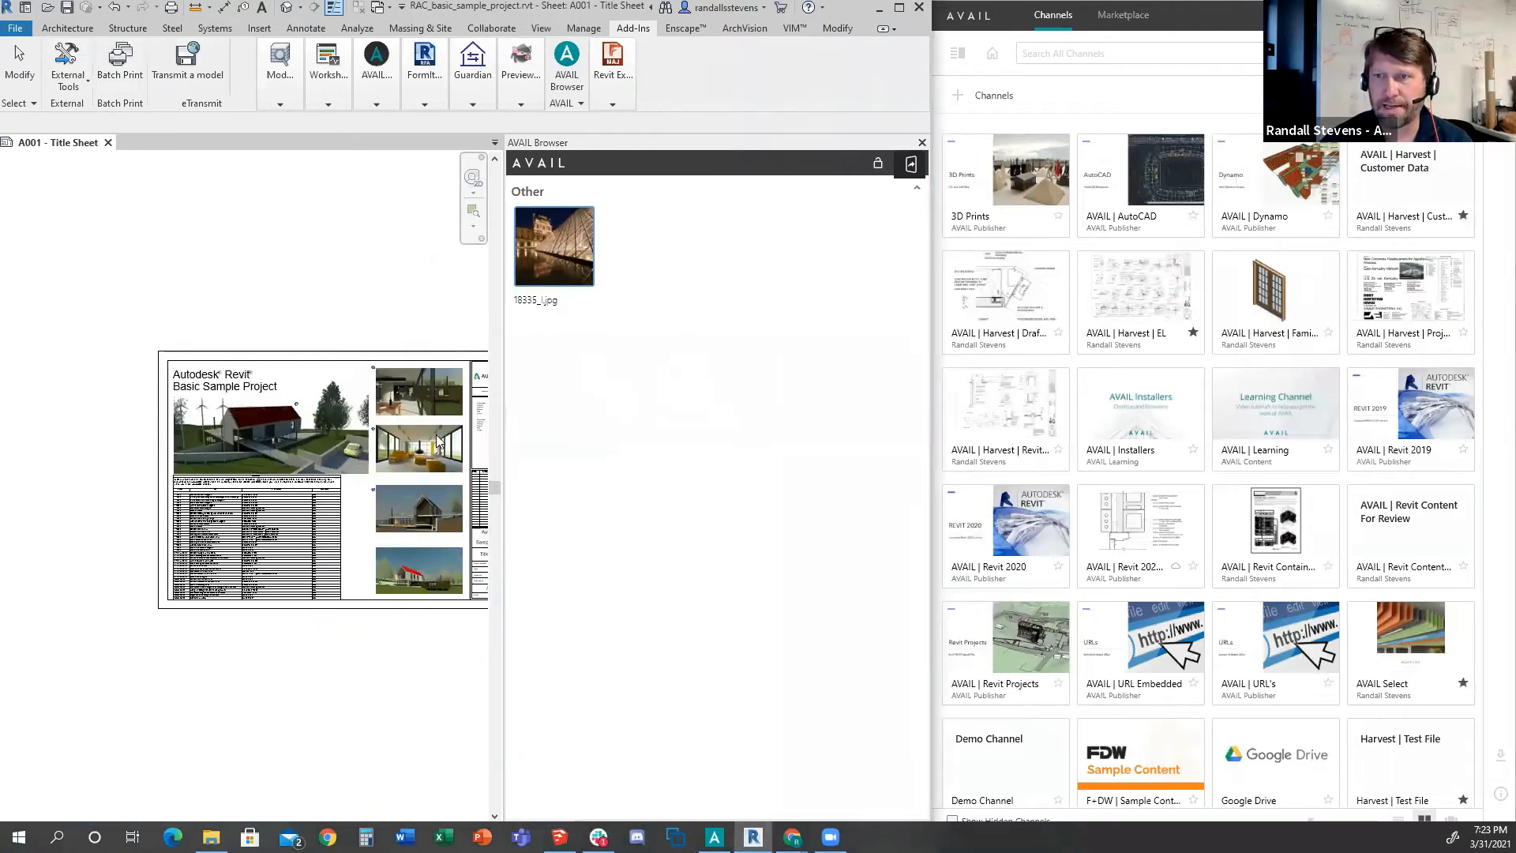
{"action": "scroll", "coordinate": [395, 477], "scroll_direction": "up", "scroll_amount": 2}
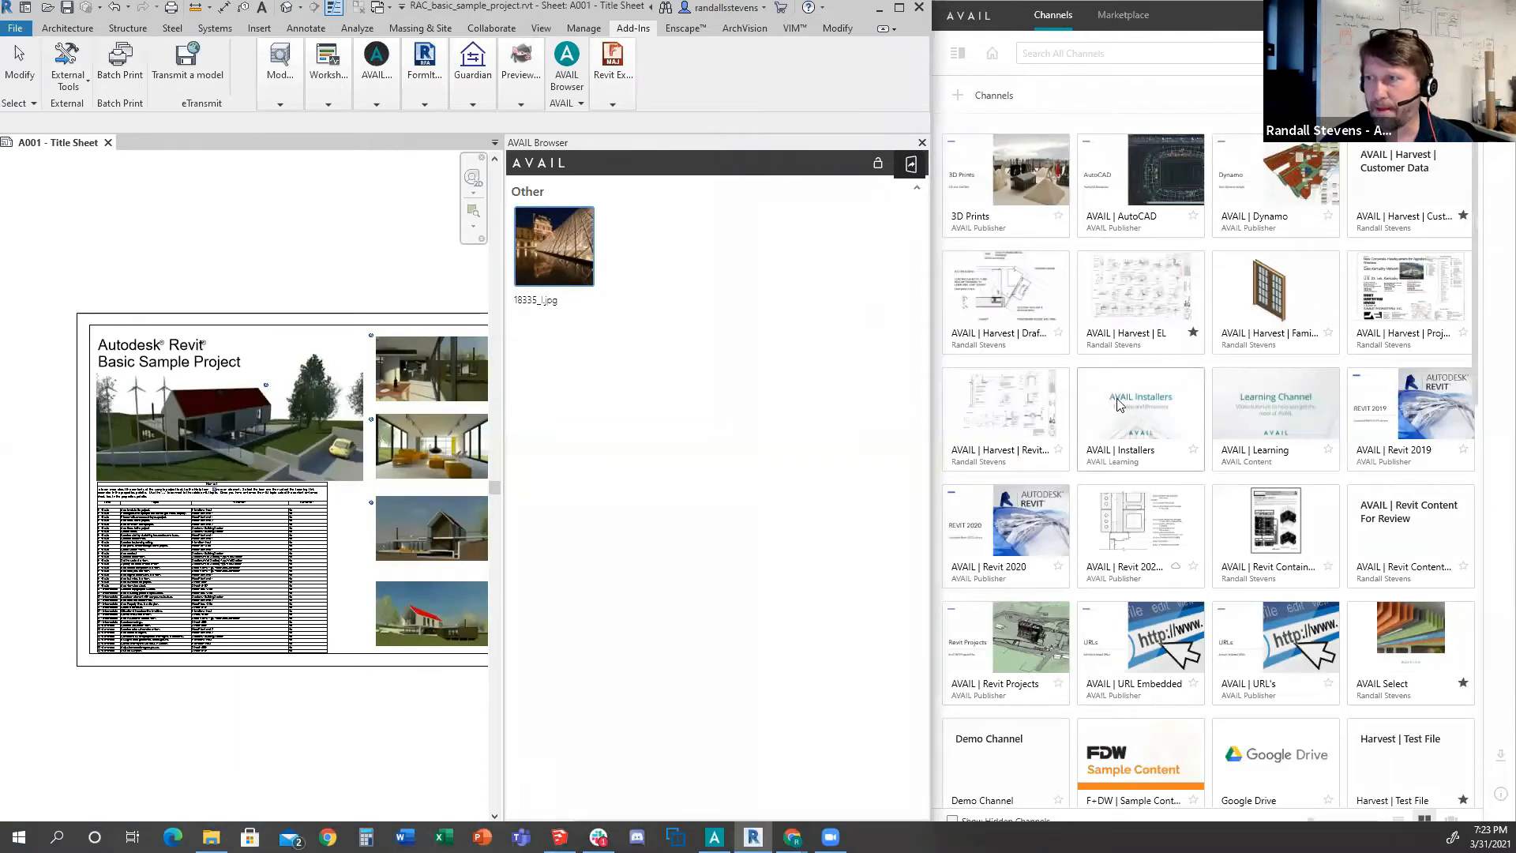
Open the AVAIL | Revit 2020 channel, and toggle the AVAIL Browser add-in in Revit off and on again.
{"action": "left_click", "coordinate": [1018, 534]}
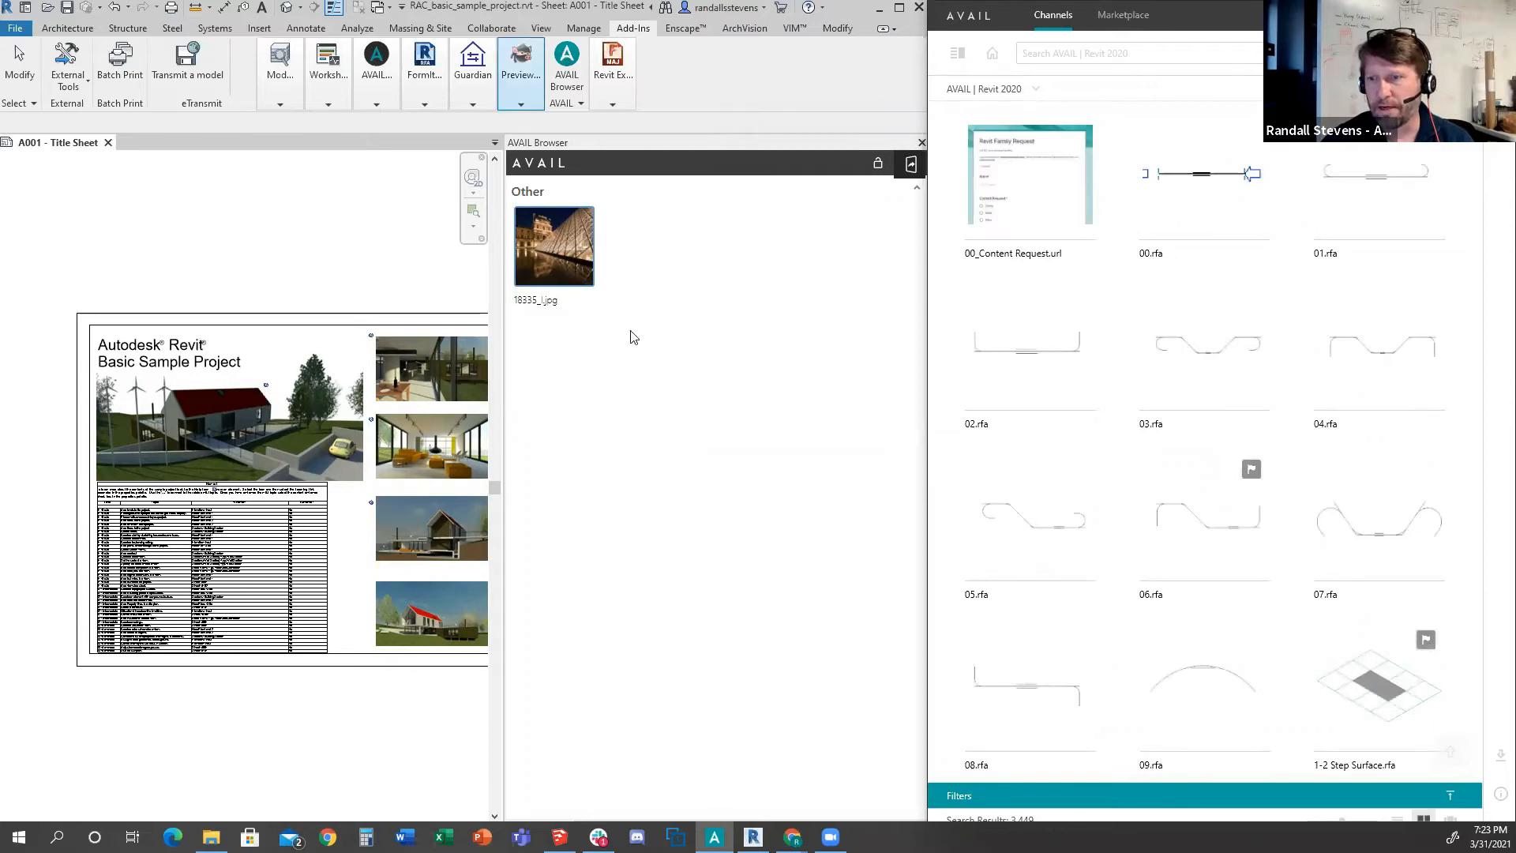
{"action": "left_click", "coordinate": [566, 62]}
{"action": "left_click", "coordinate": [567, 61]}
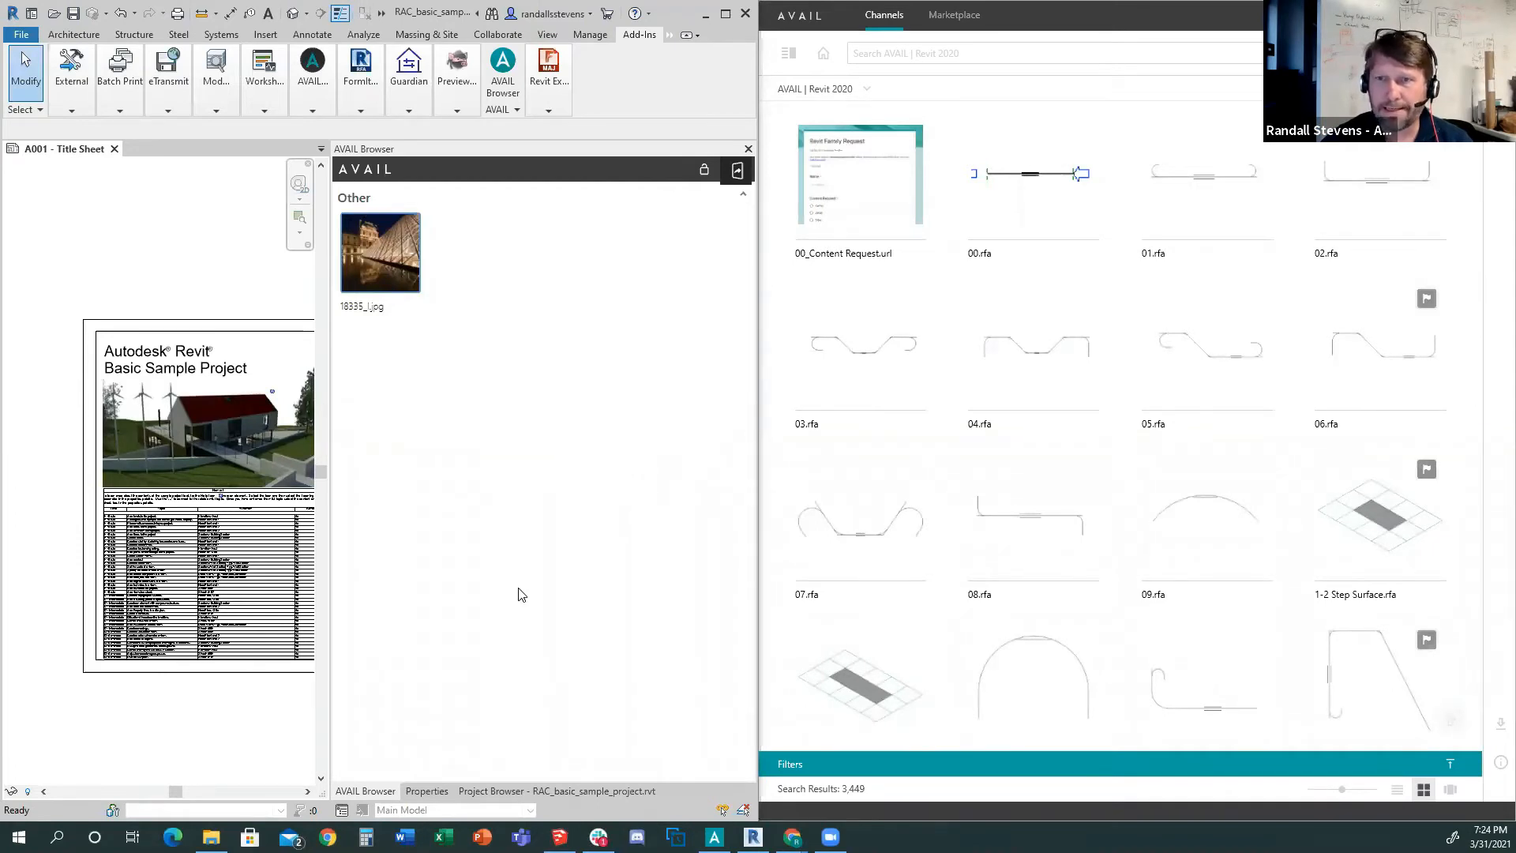
Shift the shared border of the tiled windows so that Revit gets more width than AVAIL.
{"action": "scroll", "coordinate": [271, 449], "scroll_direction": "down", "scroll_amount": 2}
{"action": "scroll", "coordinate": [271, 448], "scroll_direction": "up", "scroll_amount": 1}
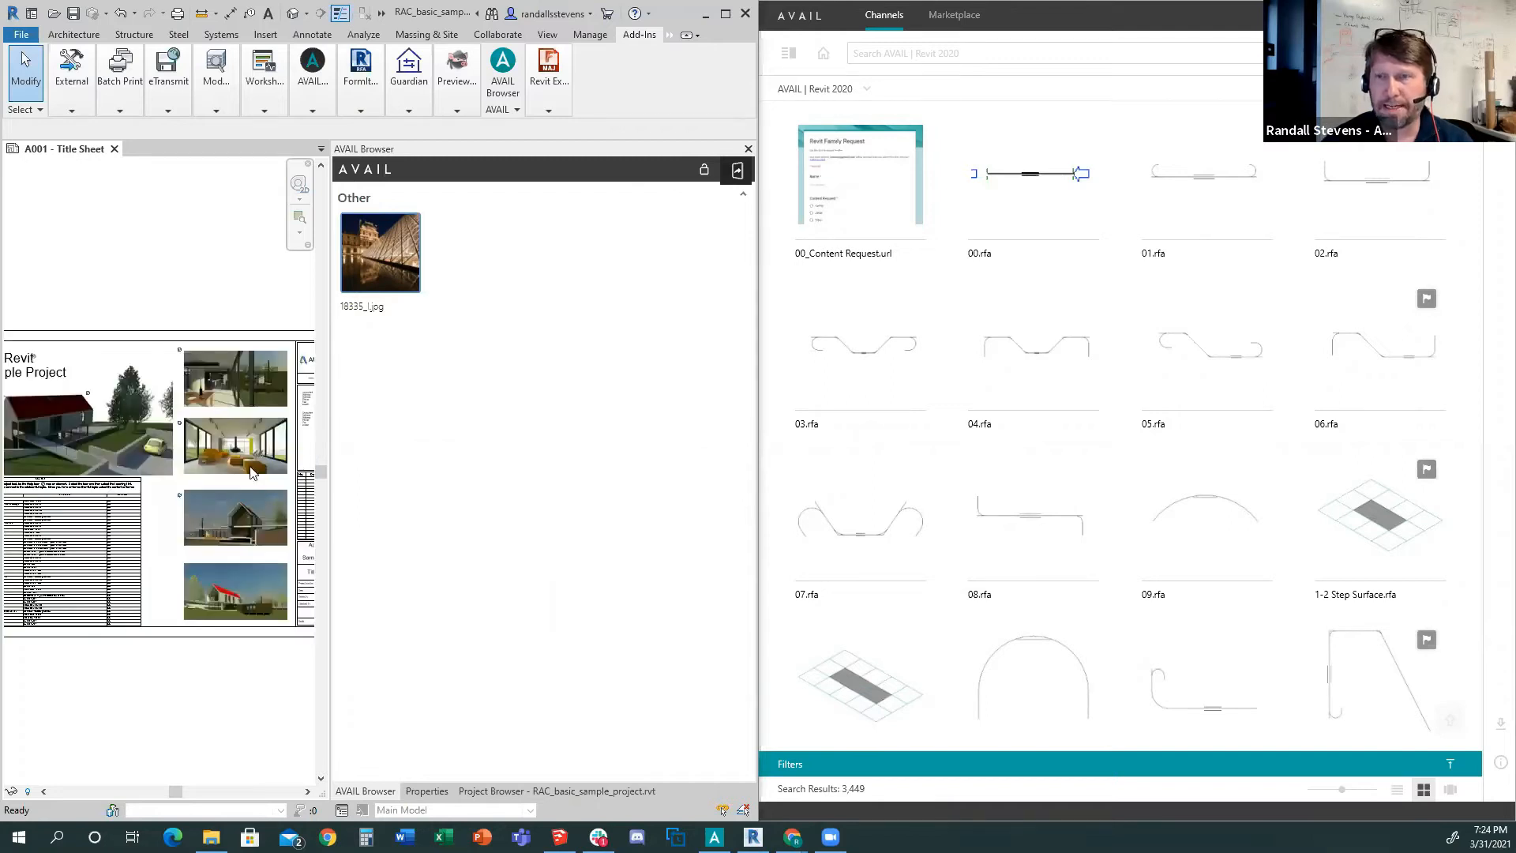
{"action": "scroll", "coordinate": [270, 438], "scroll_direction": "up", "scroll_amount": 1}
{"action": "left_click", "coordinate": [759, 368]}
{"action": "left_click_drag", "start_coordinate": [757, 359], "coordinate": [915, 377]}
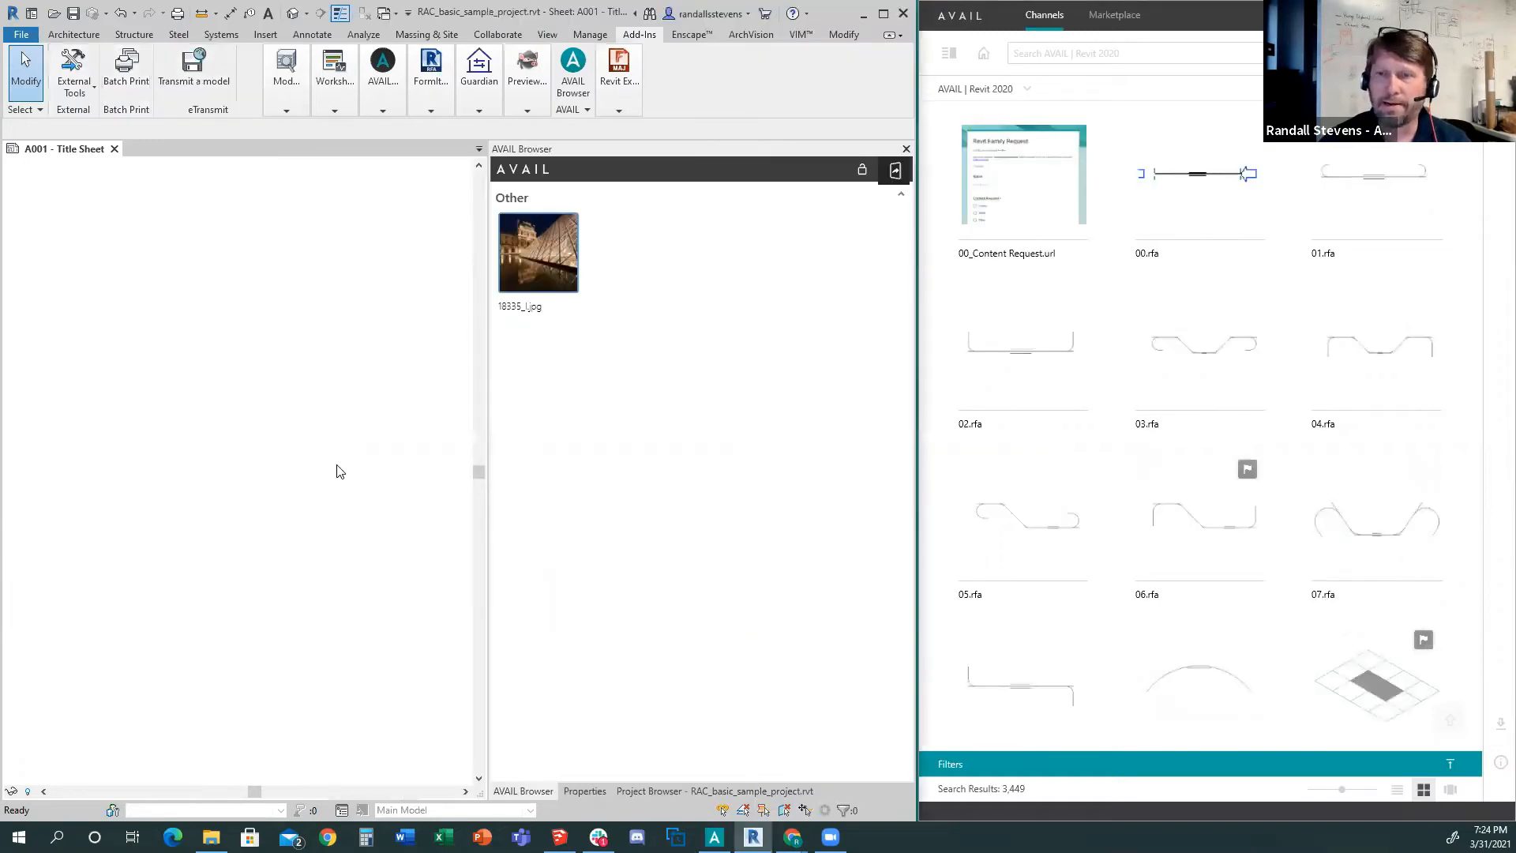
Bring up the Guardian add-in tools in Revit and open the default 3D view of the sample project's house.
{"action": "scroll", "coordinate": [336, 472], "scroll_direction": "down", "scroll_amount": 2}
{"action": "left_click", "coordinate": [465, 70]}
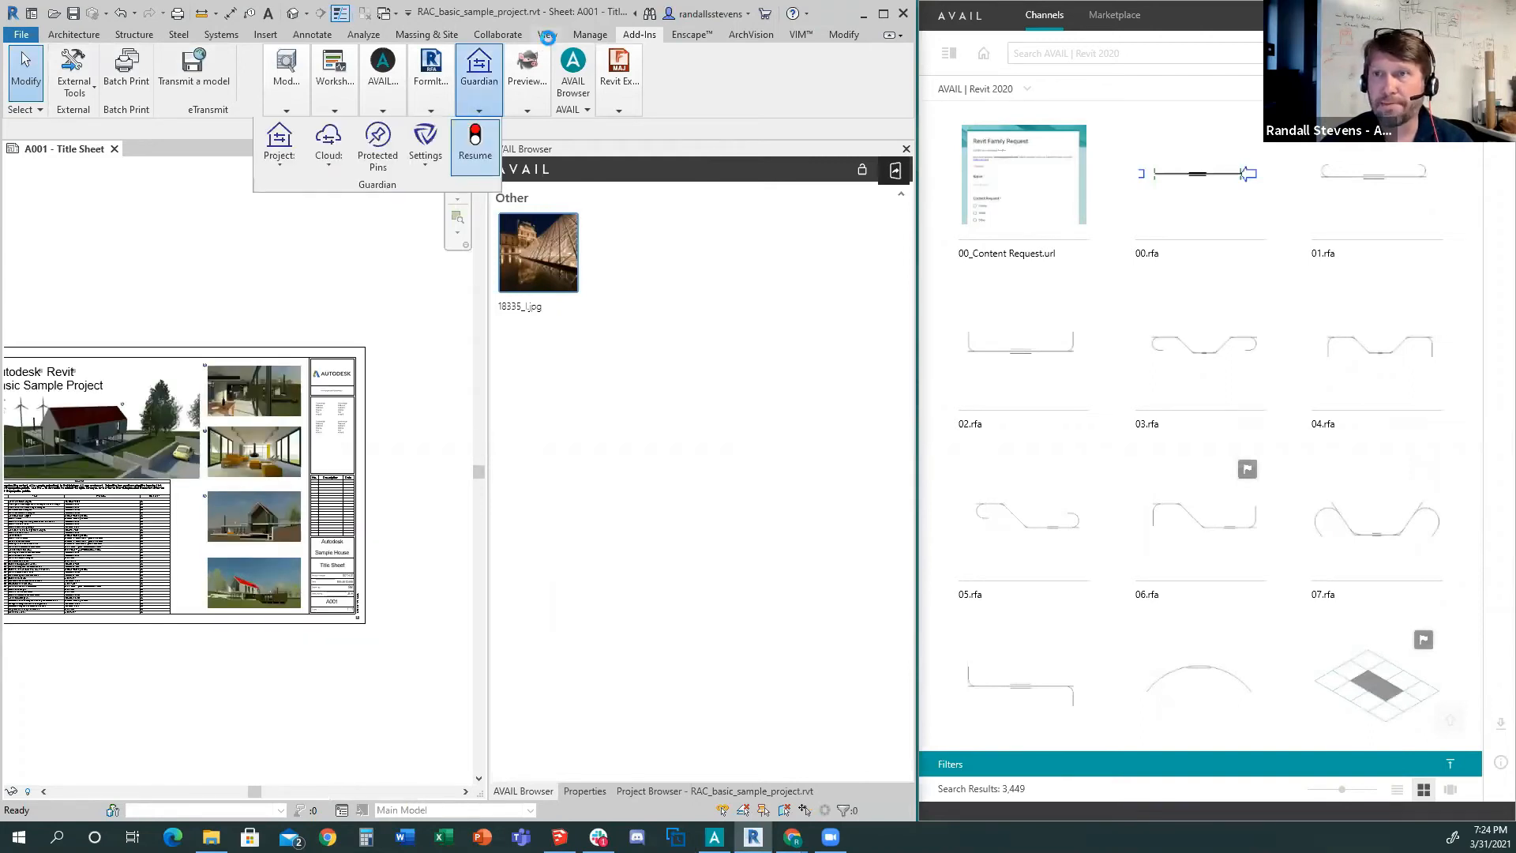
{"action": "left_click", "coordinate": [547, 34]}
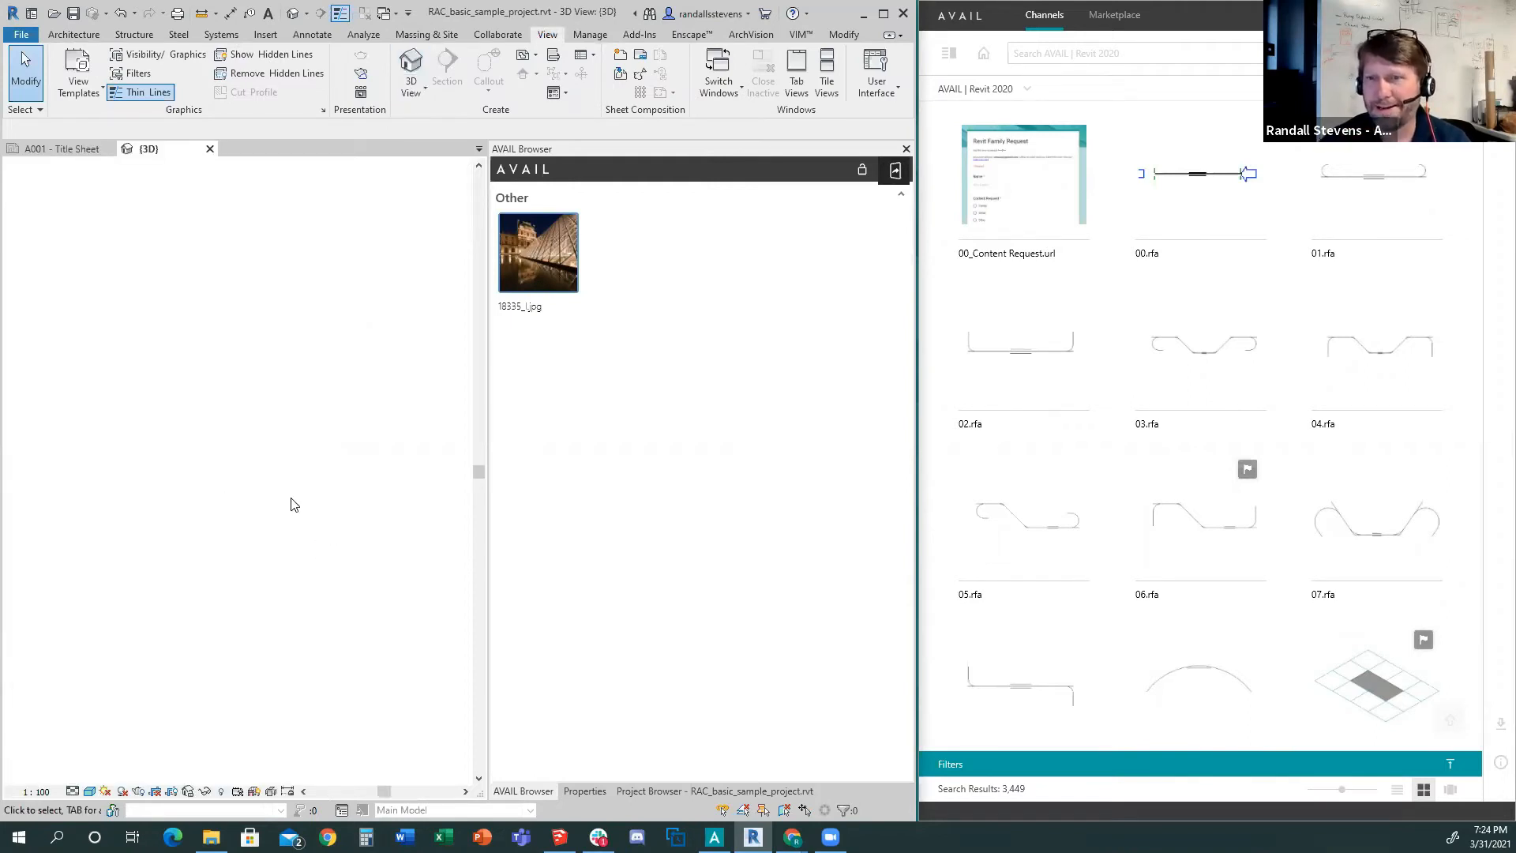
{"action": "scroll", "coordinate": [280, 487], "scroll_direction": "up", "scroll_amount": 5}
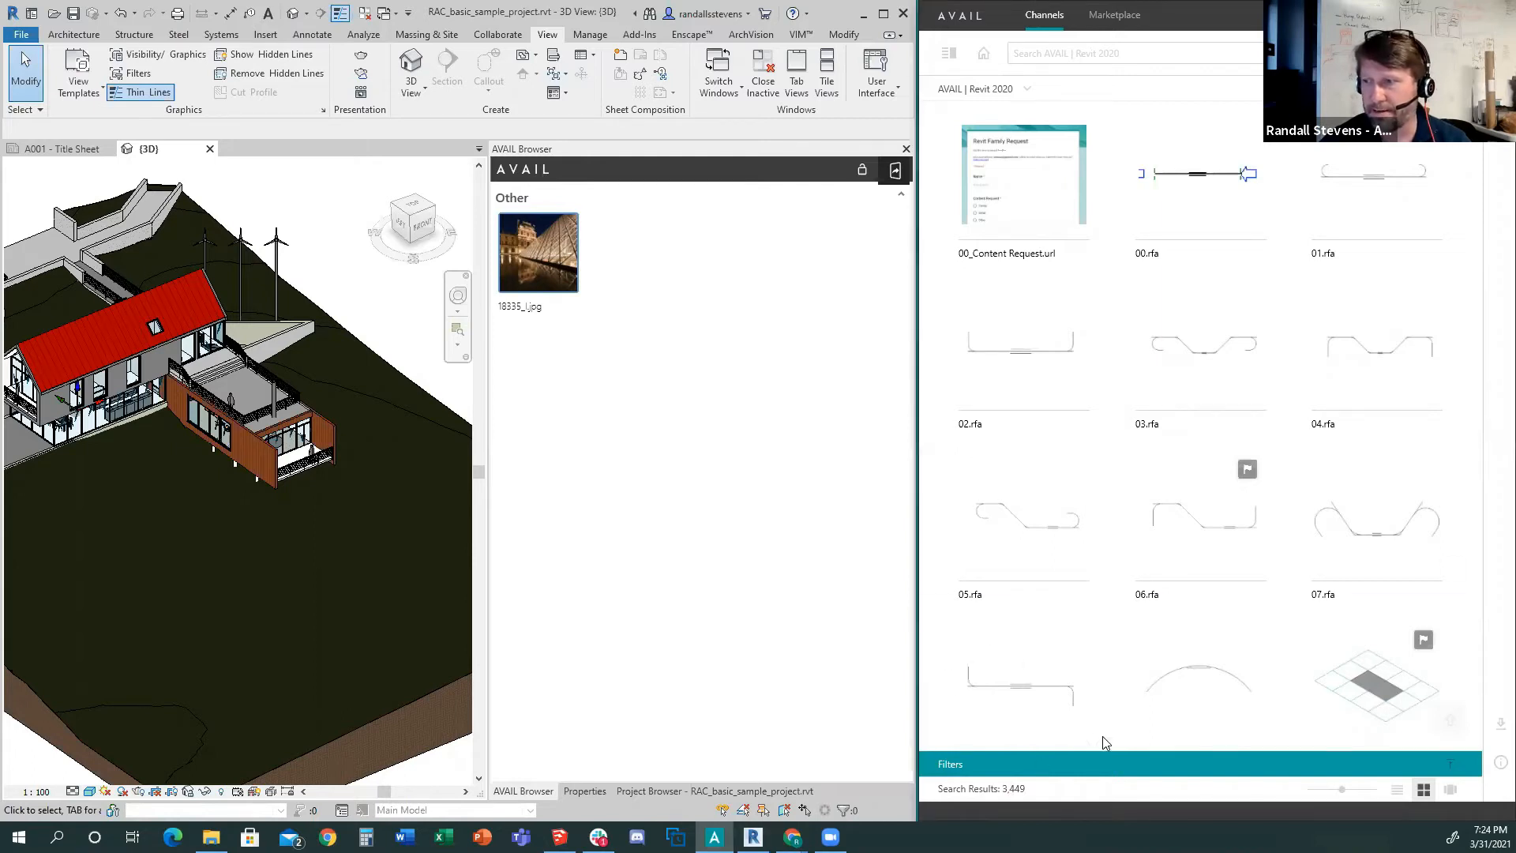
Expand the filters of the AVAIL | Revit 2020 channel, look through the categories, and search the channel for casework.
{"action": "left_click", "coordinate": [1103, 763]}
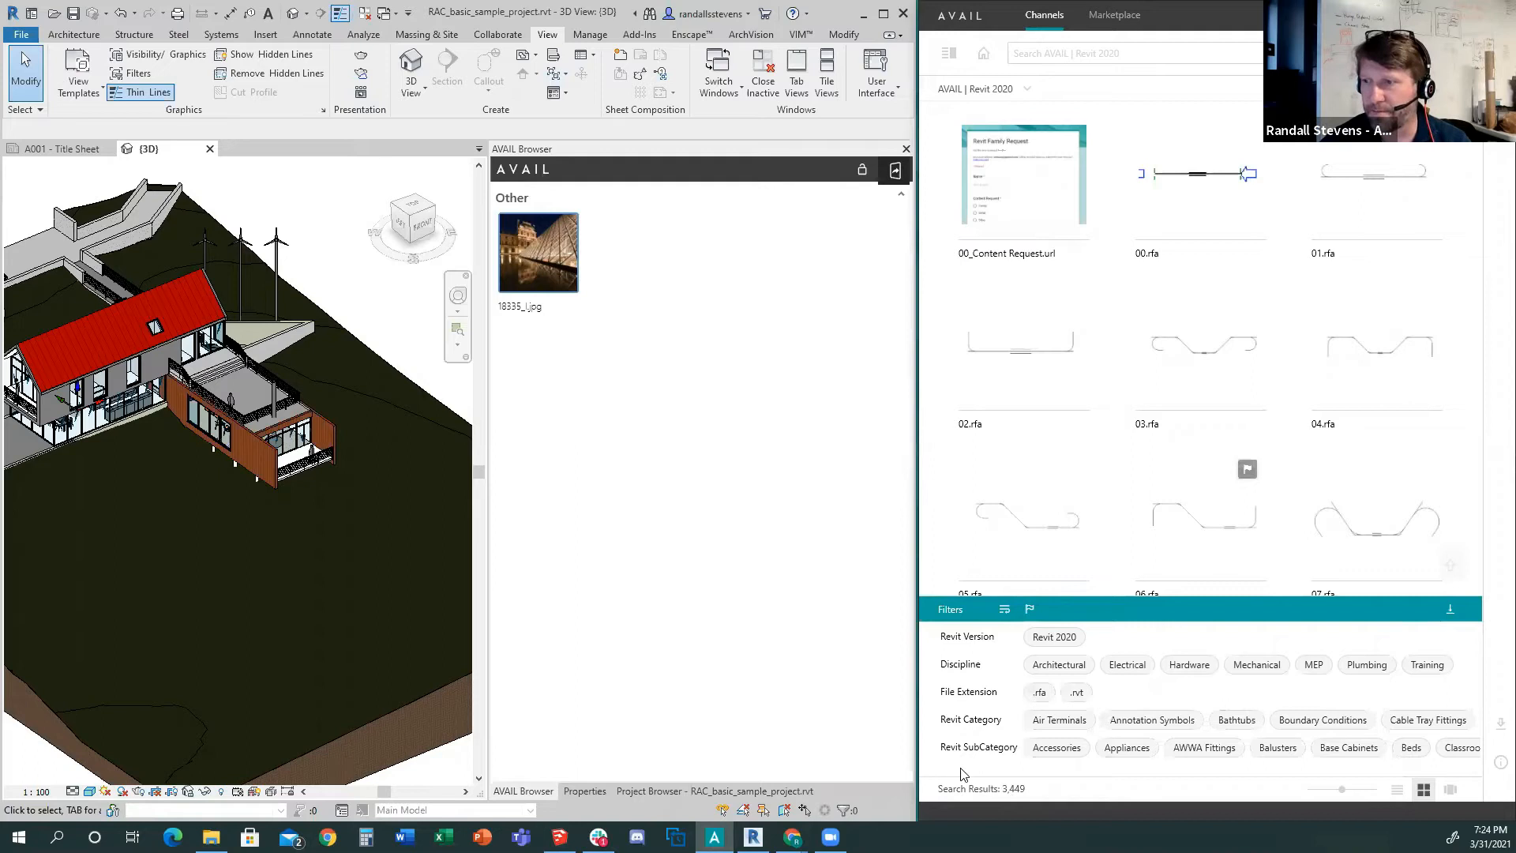
{"action": "scroll", "coordinate": [962, 774], "scroll_direction": "right", "scroll_amount": 5}
{"action": "scroll", "coordinate": [960, 776], "scroll_direction": "left", "scroll_amount": 5}
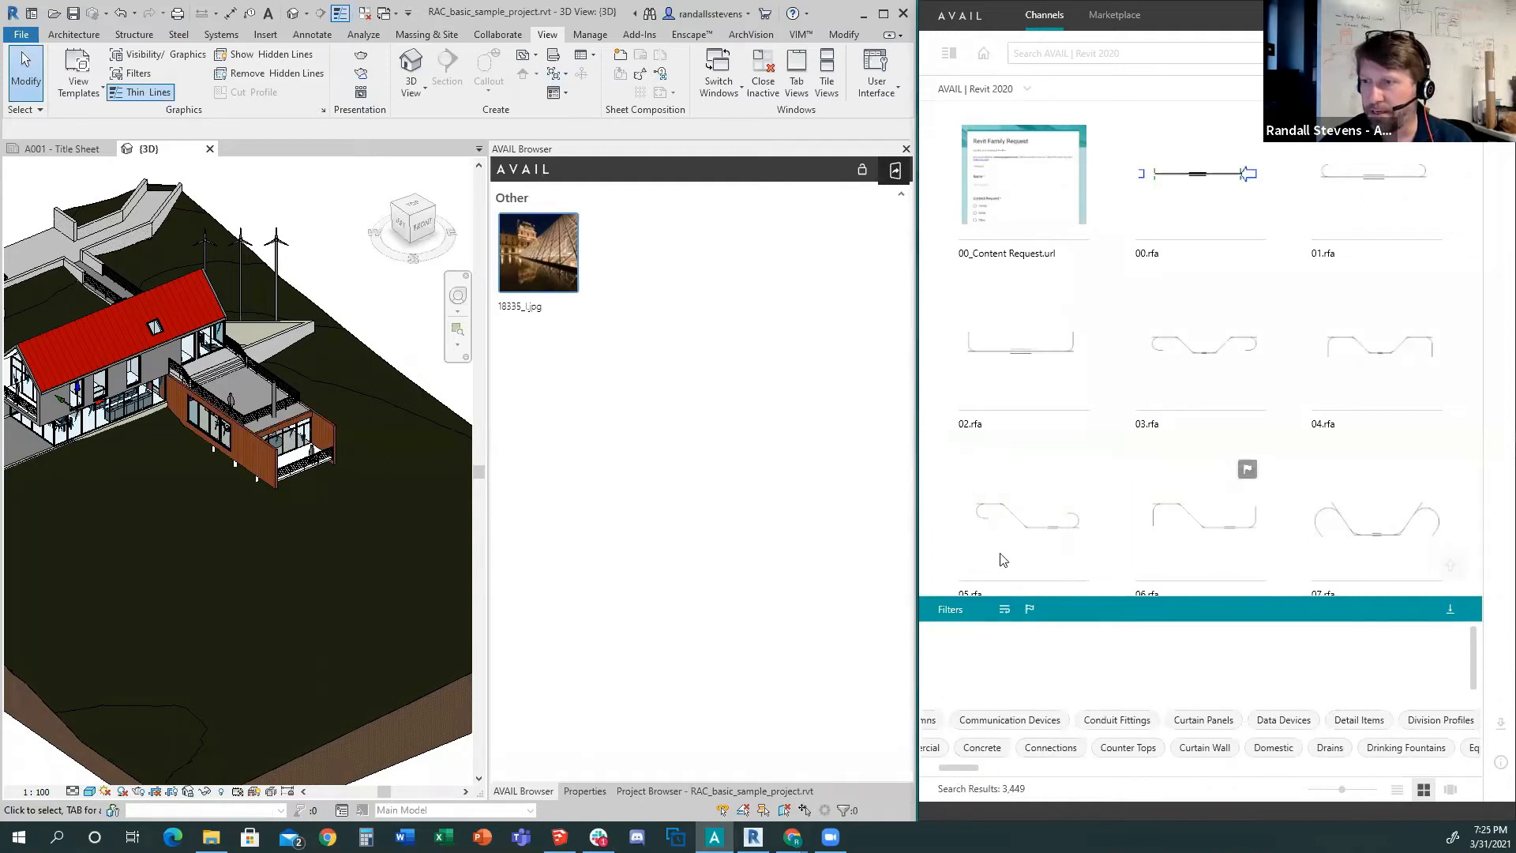
{"action": "left_click", "coordinate": [1061, 54]}
{"action": "type", "text": "casework"}
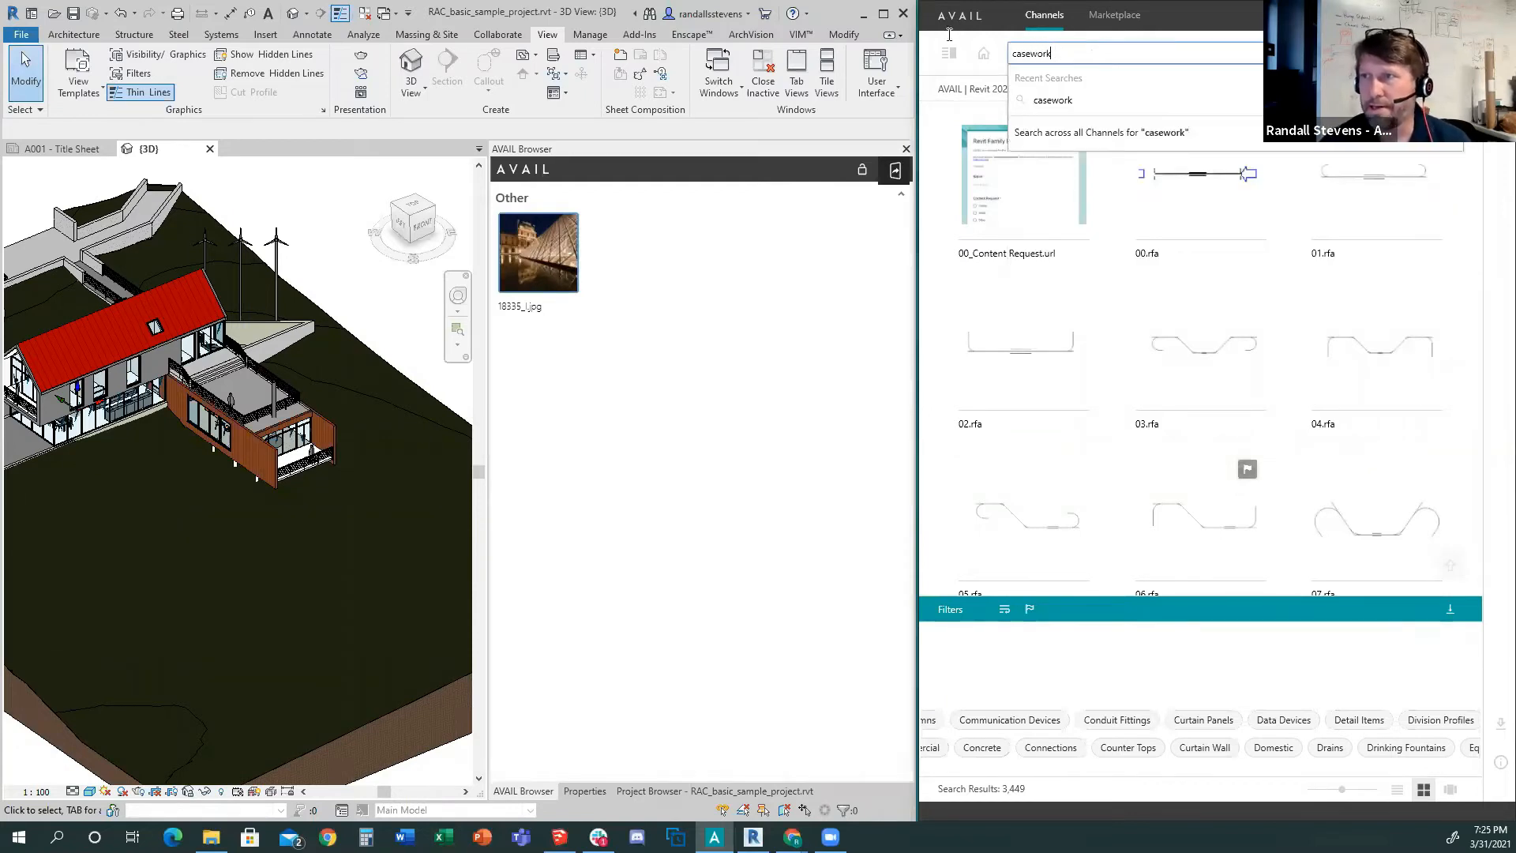
{"action": "key", "text": "Return"}
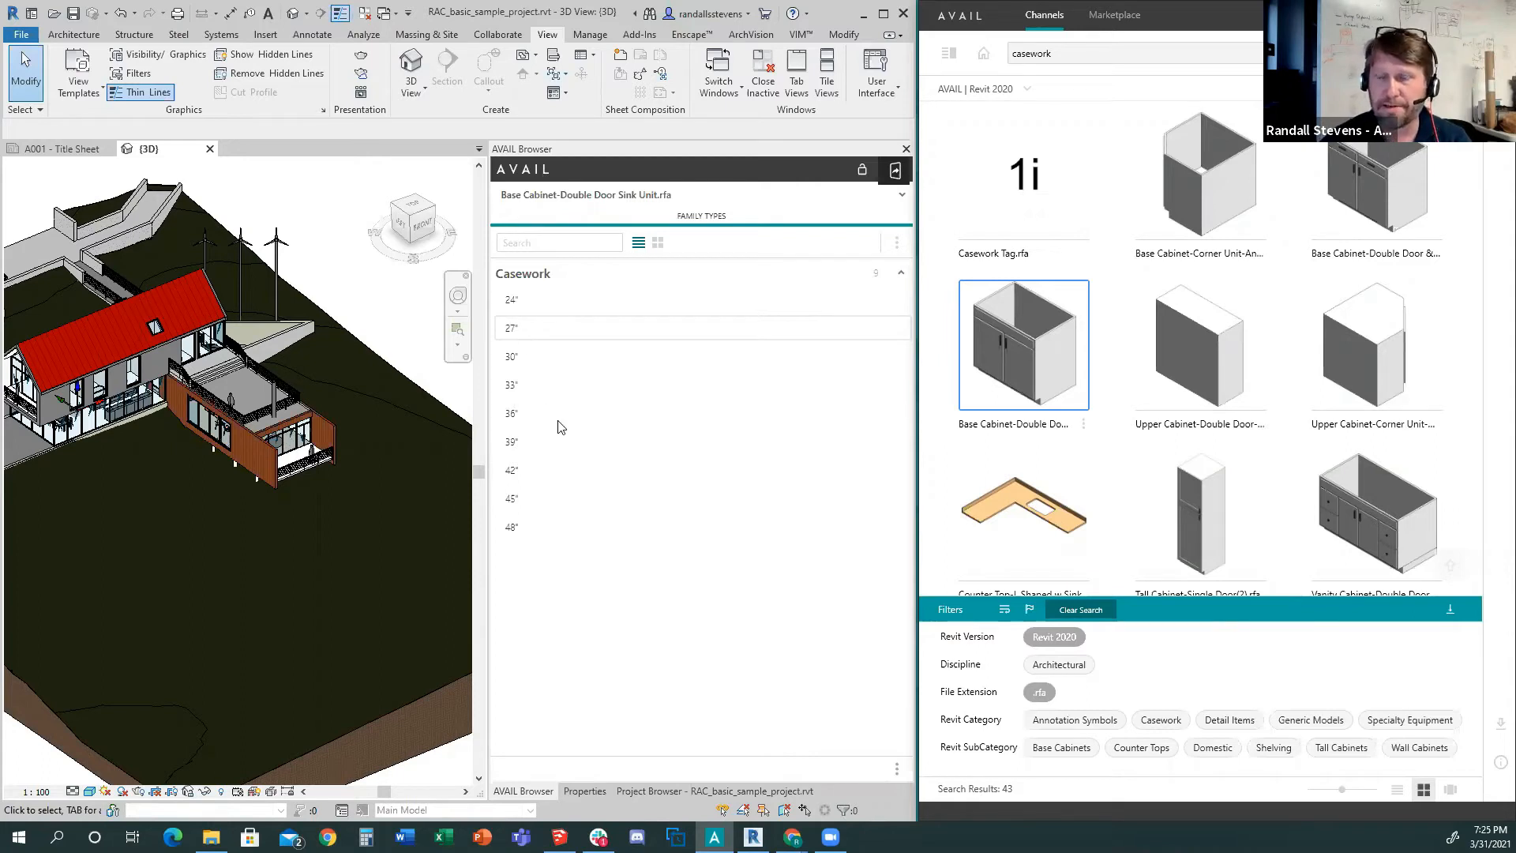
Select the 30", 36" and 39" family types of Base Cabinet-Double Door Sink Unit together in the AVAIL Browser.
{"action": "left_click", "coordinate": [512, 298]}
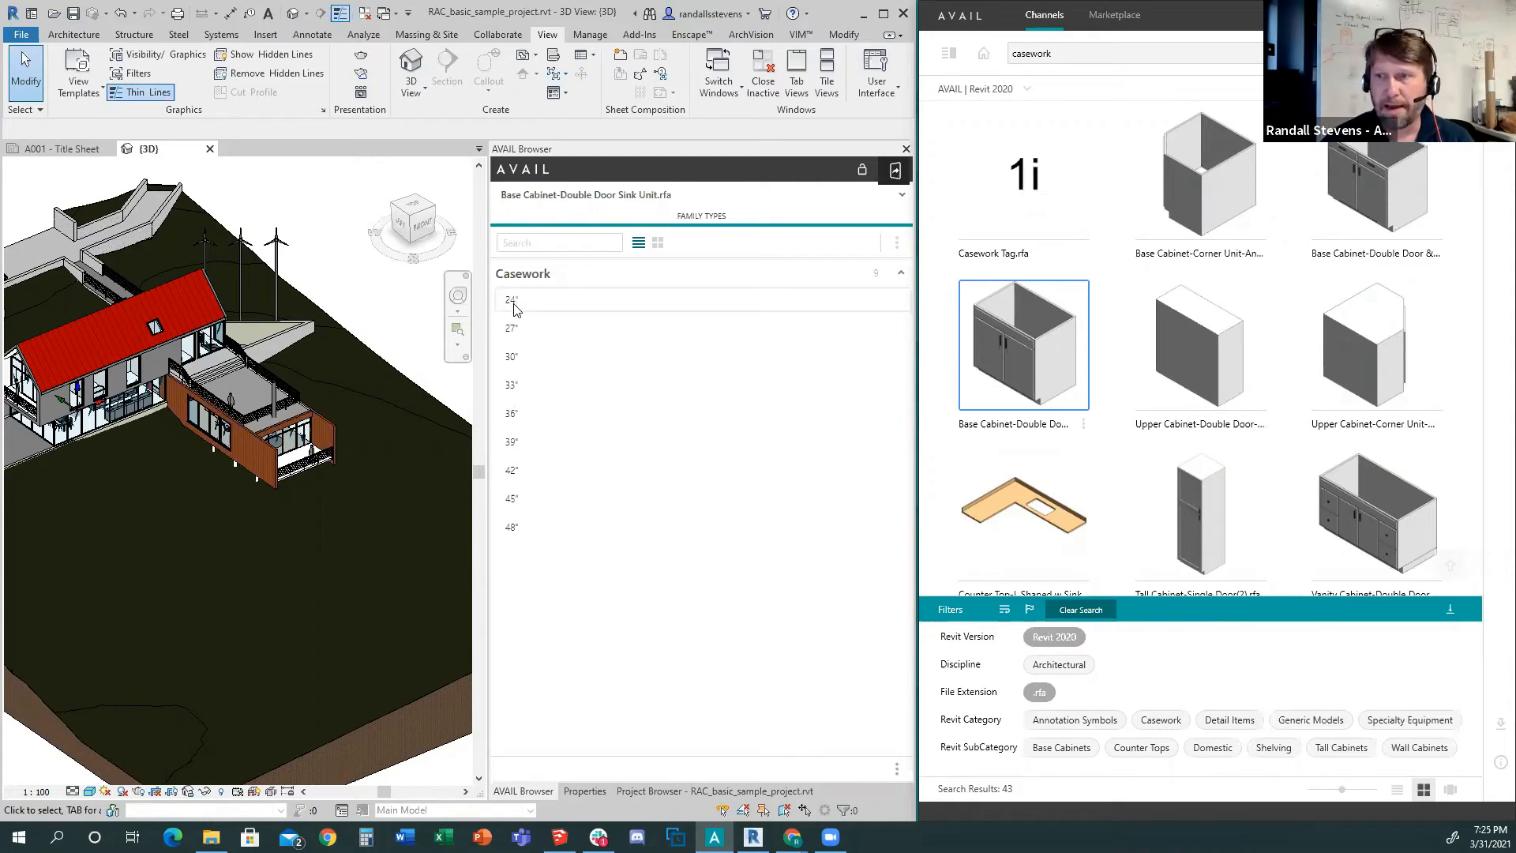
{"action": "left_click", "coordinate": [525, 359]}
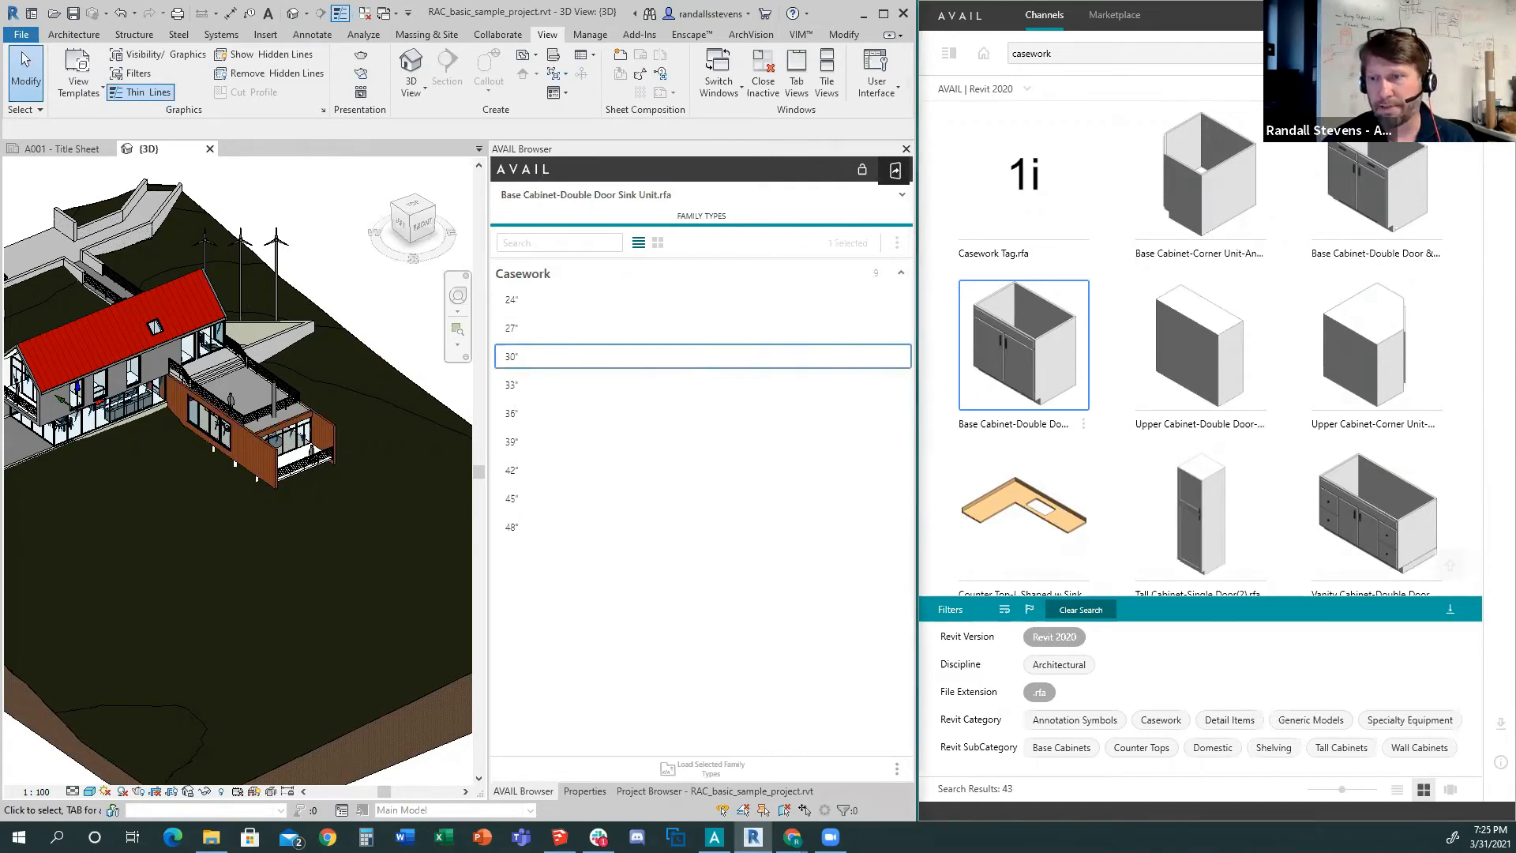
{"action": "left_click", "coordinate": [521, 413], "text": "ctrl"}
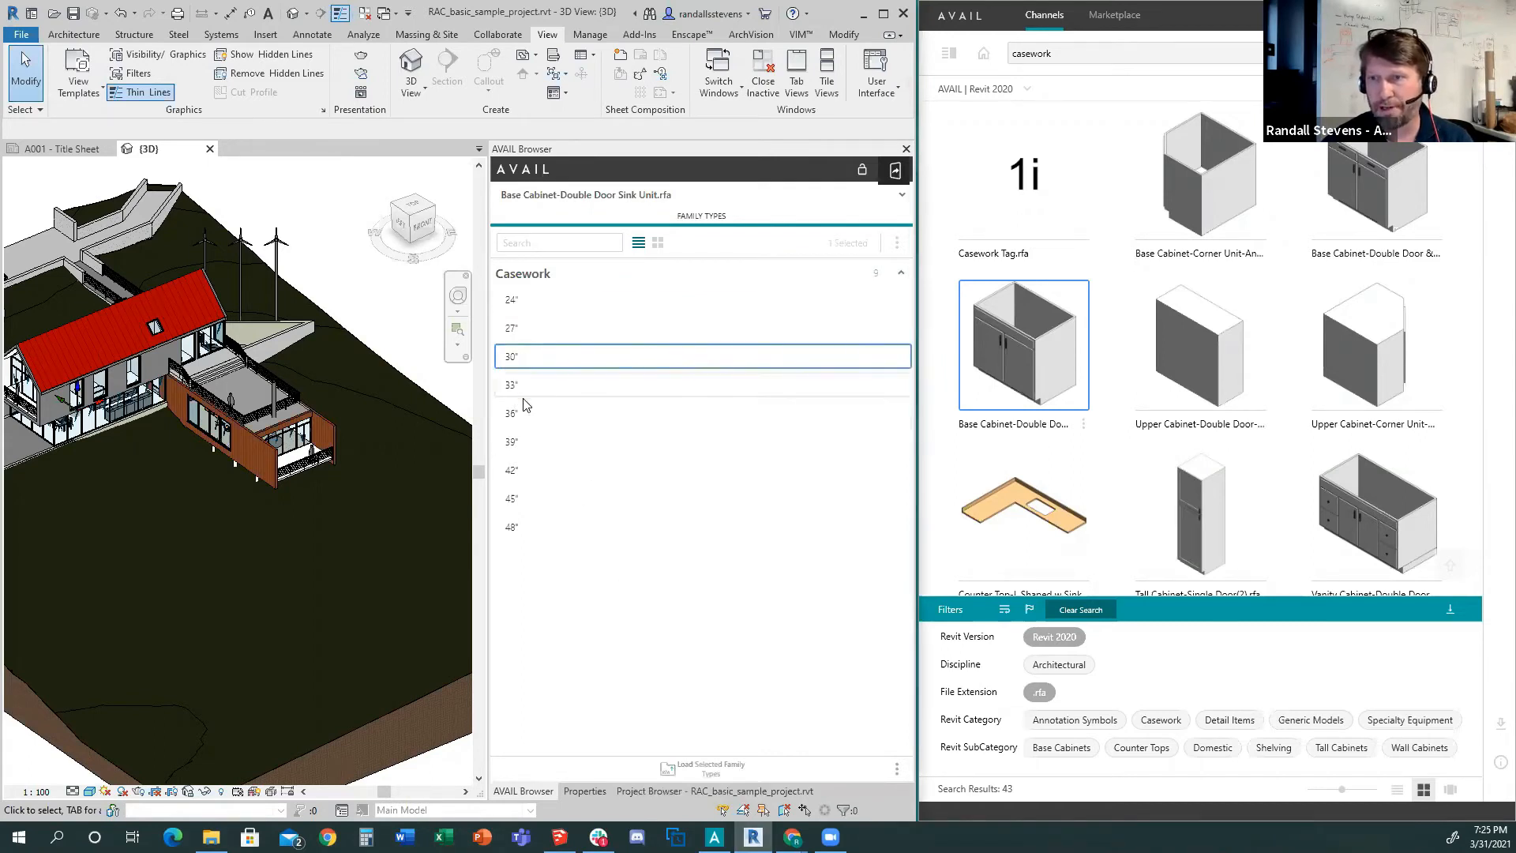
{"action": "left_click", "coordinate": [510, 445], "text": "ctrl"}
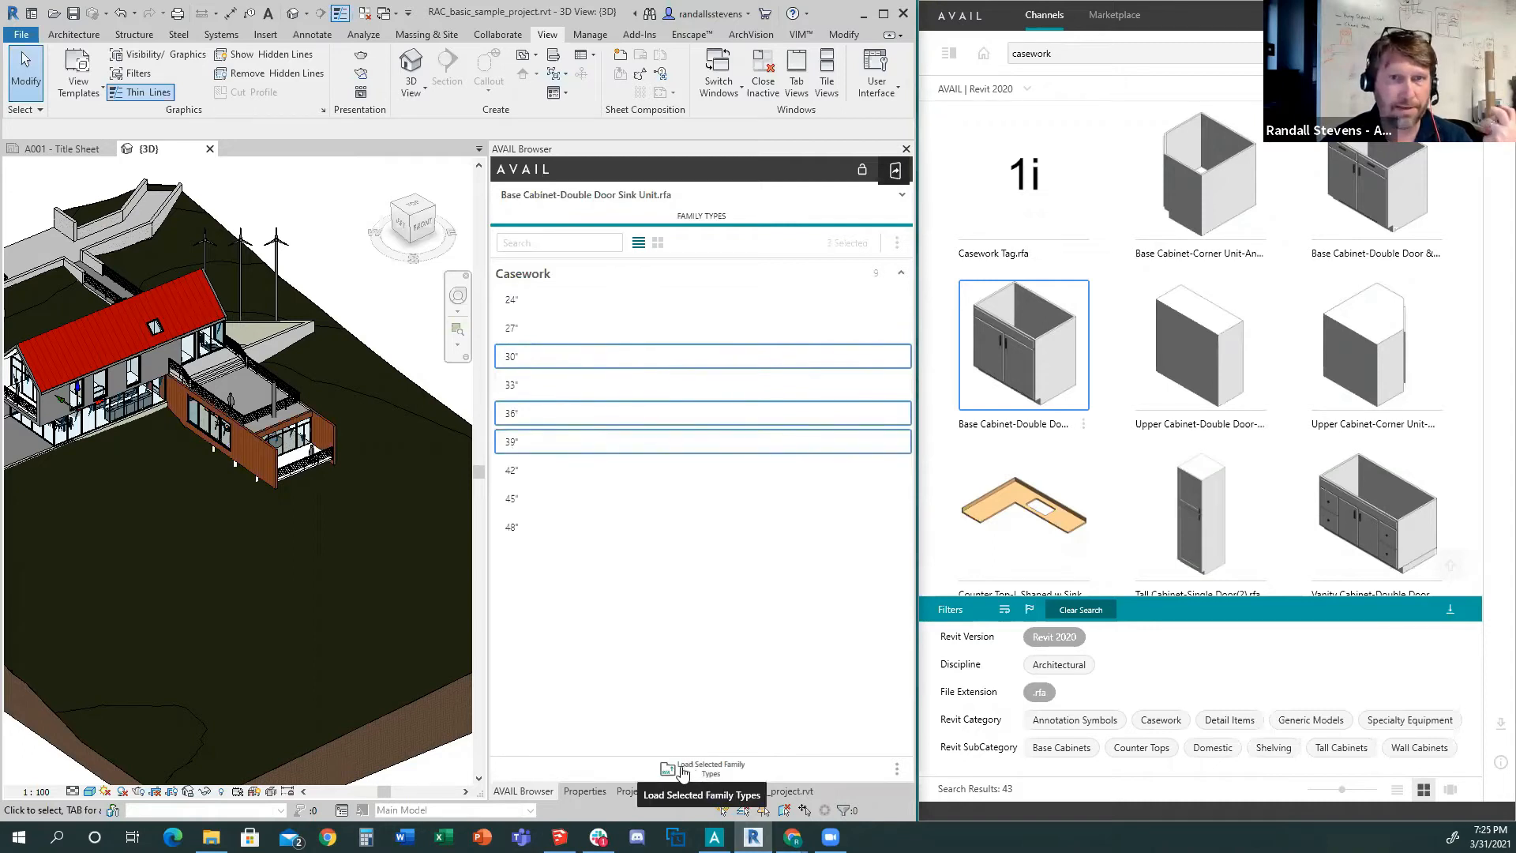
Place one 39" Base Cabinet-Double Door Sink Unit on the ground in front of the house deck in the 3D view.
{"action": "left_click", "coordinate": [511, 445]}
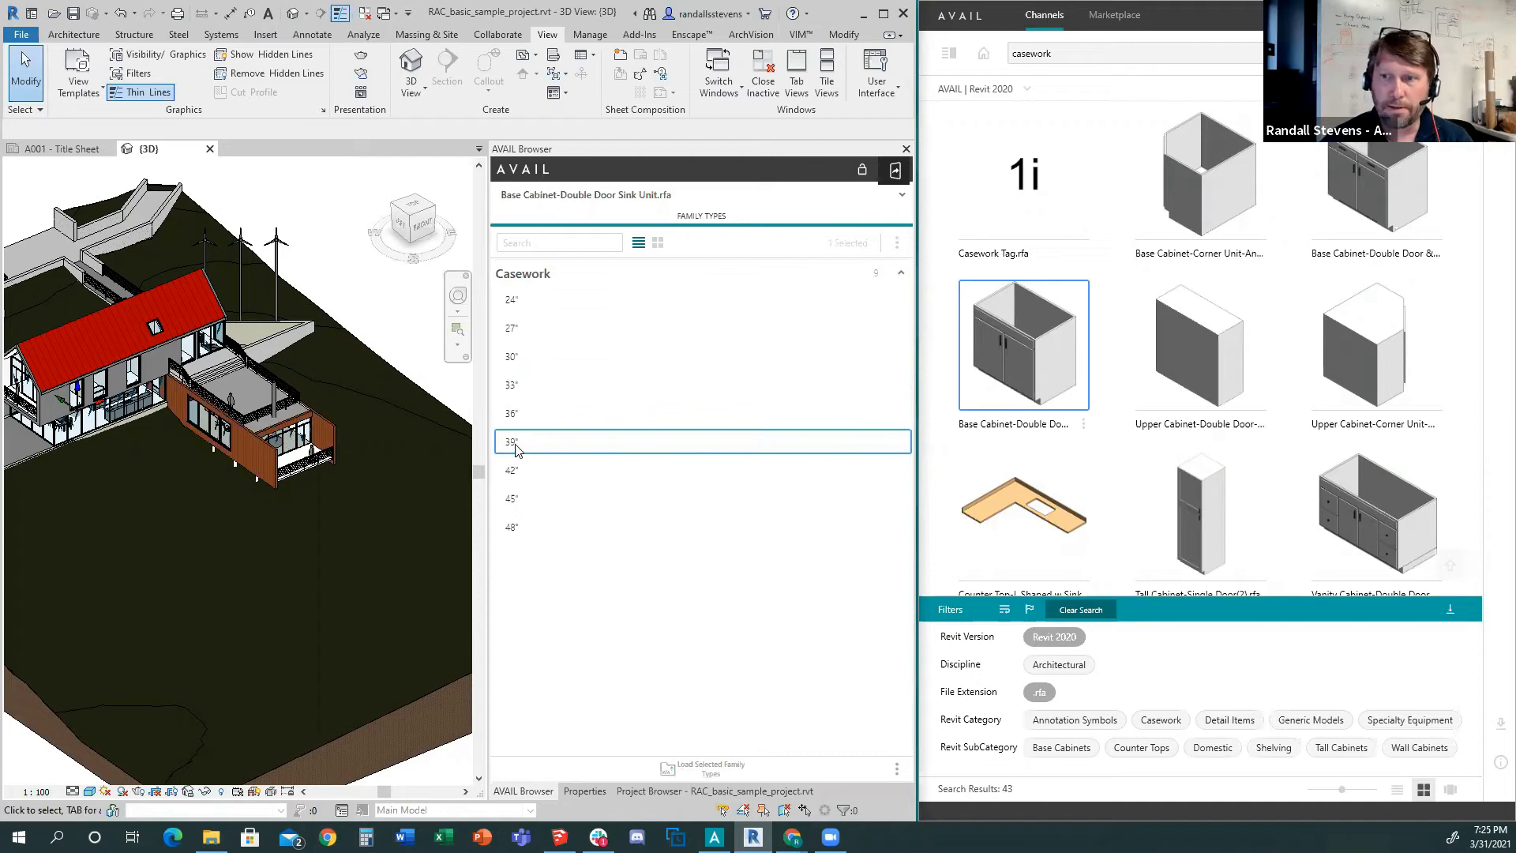
{"action": "left_click_drag", "start_coordinate": [511, 441], "coordinate": [311, 501]}
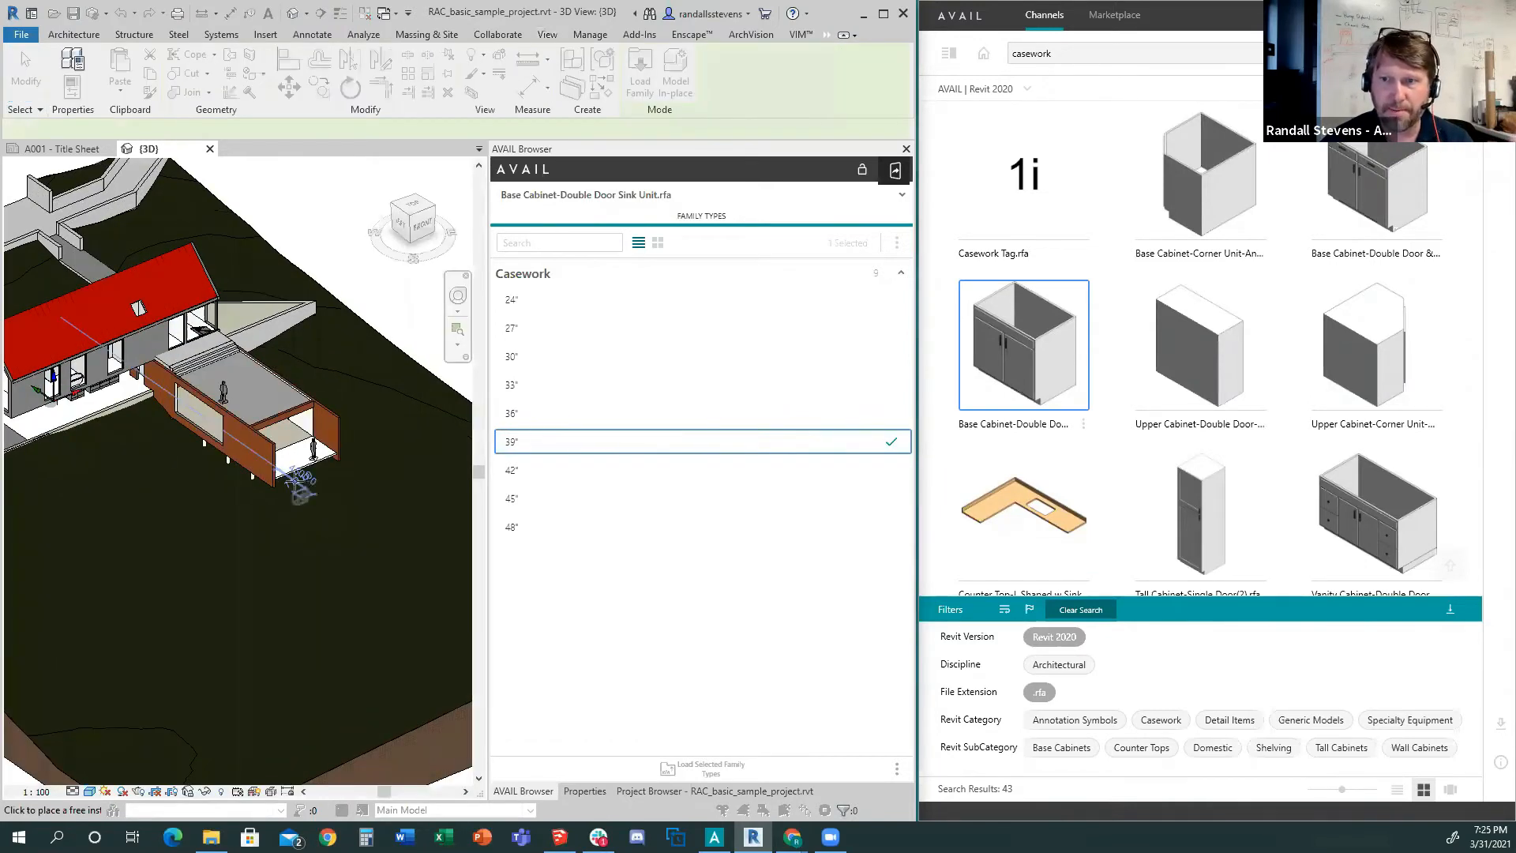
{"action": "scroll", "coordinate": [297, 498], "scroll_direction": "up", "scroll_amount": 5}
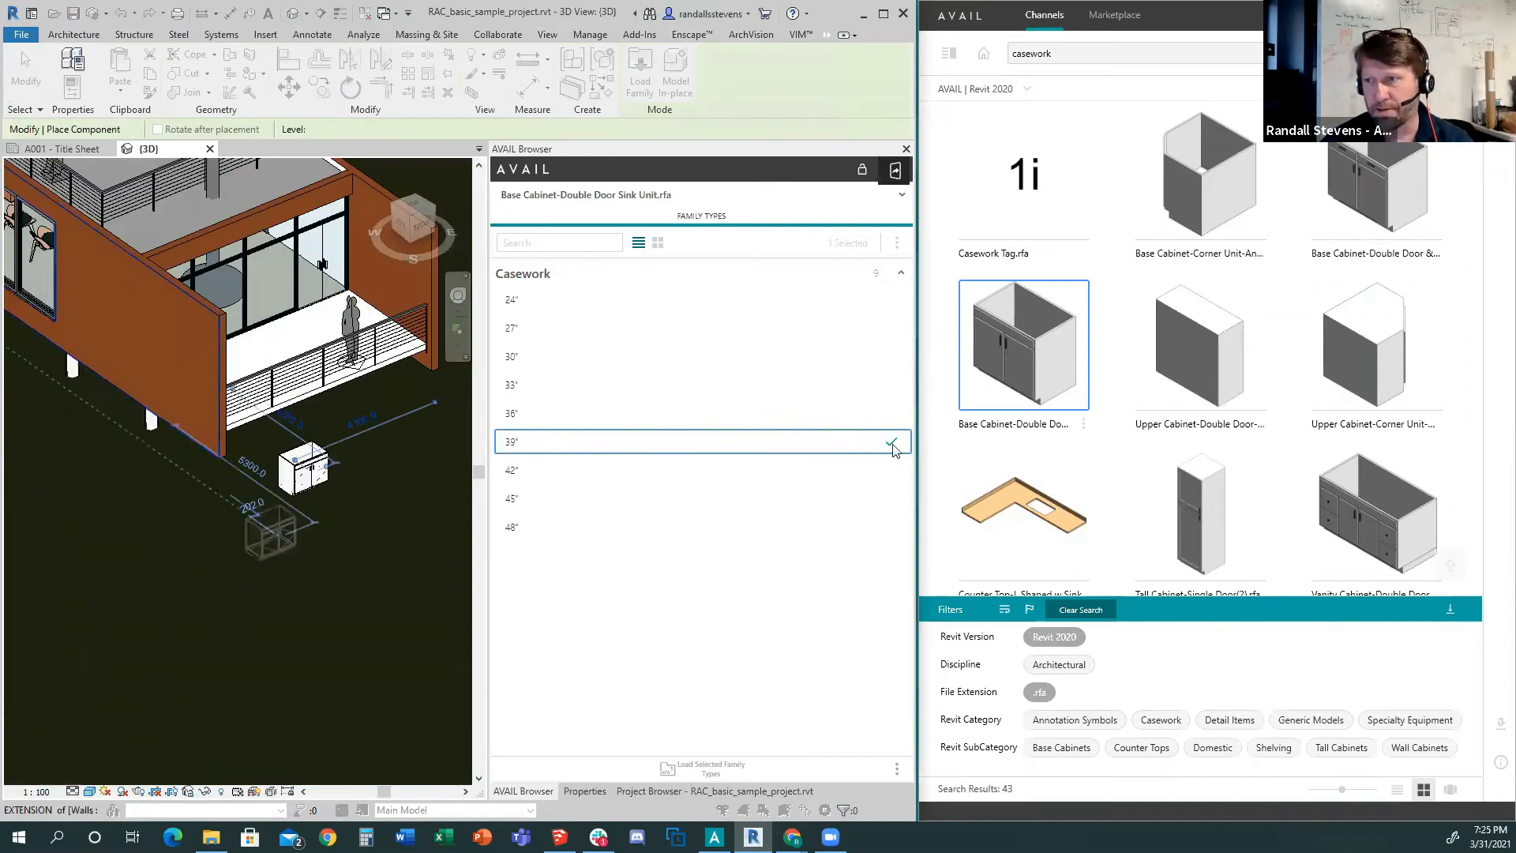
{"action": "key", "text": "Escape"}
{"action": "key", "text": "Escape"}
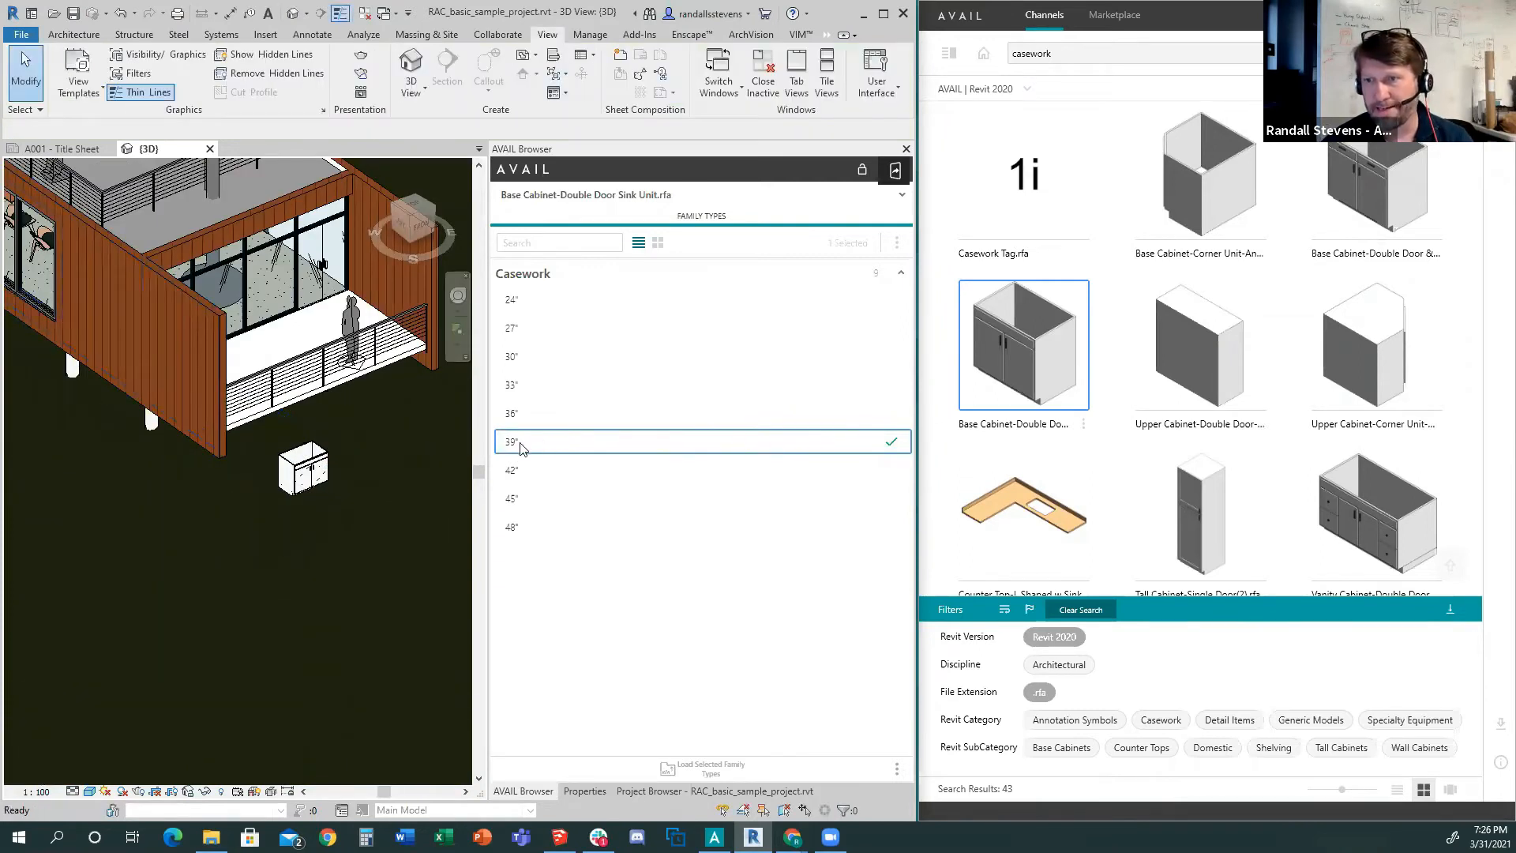
Examine the family types loaded under Casework in the Project Browser and the cabinet placed in the 3D view.
{"action": "left_click", "coordinate": [690, 792]}
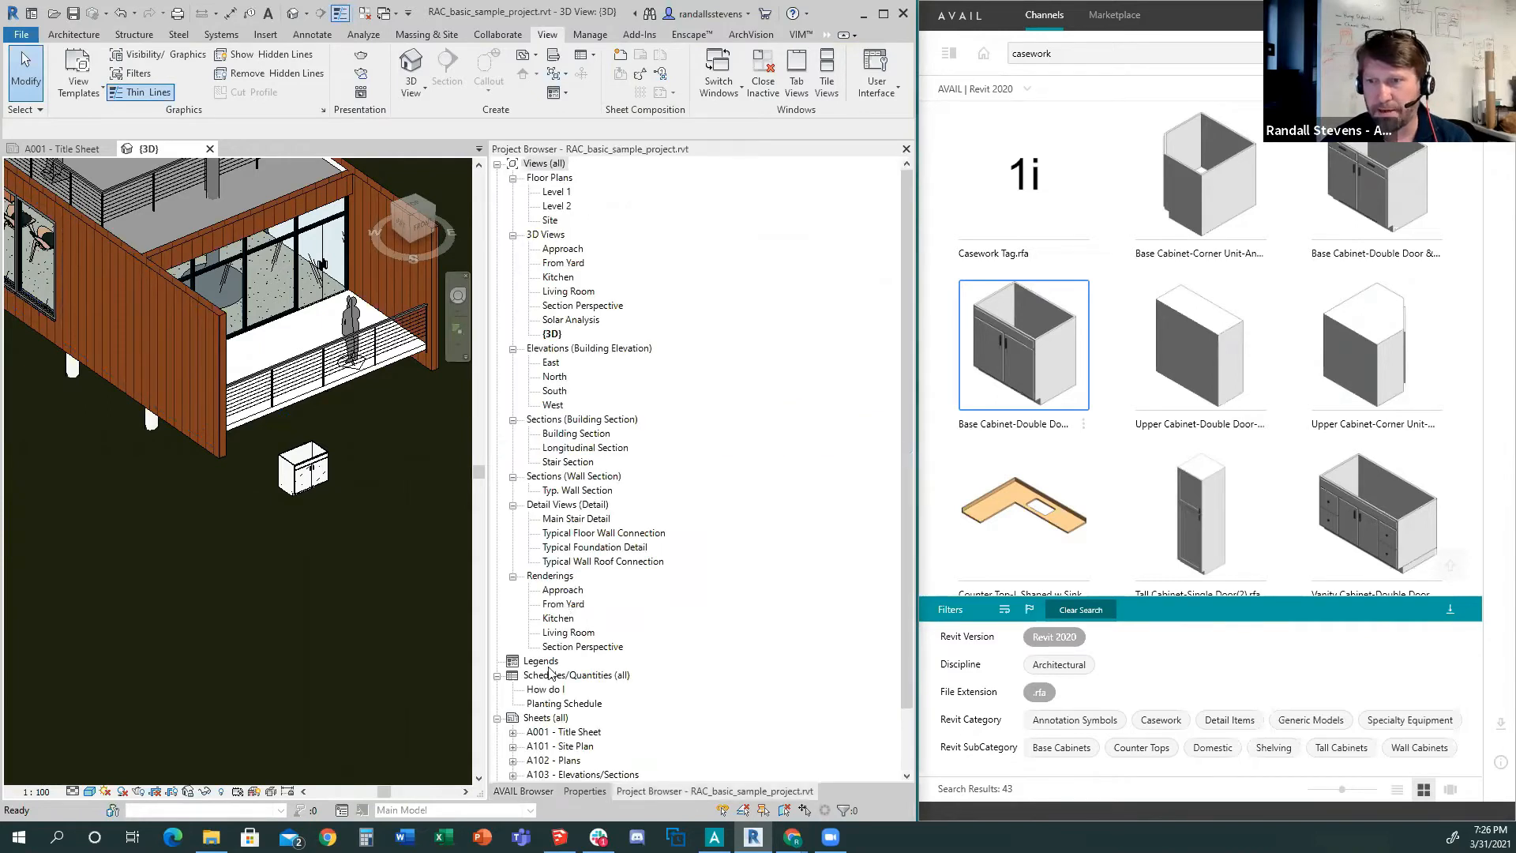
{"action": "scroll", "coordinate": [550, 672], "scroll_direction": "down", "scroll_amount": 14}
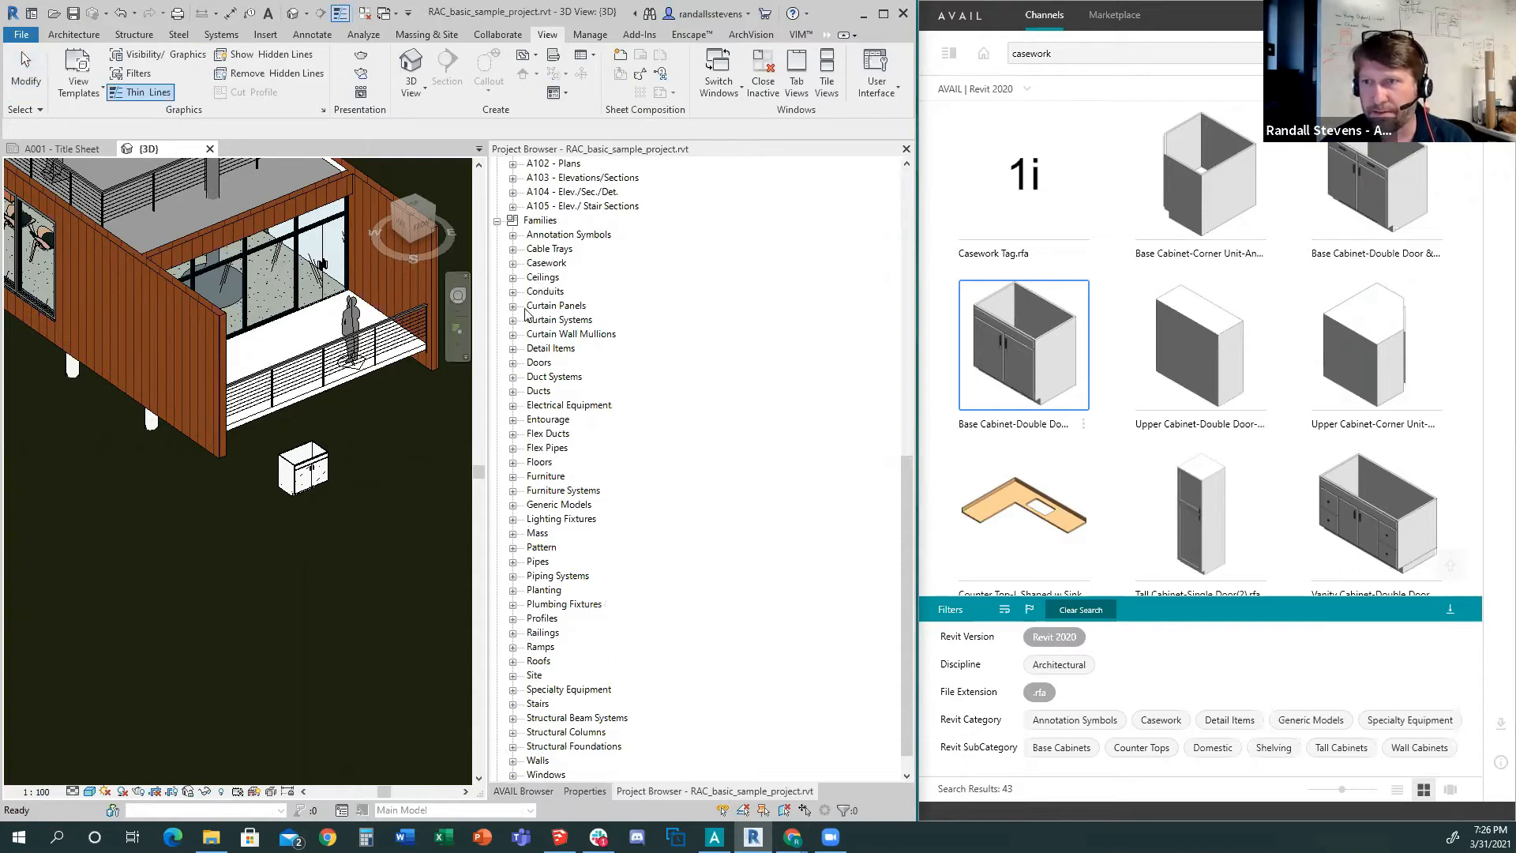
{"action": "left_click", "coordinate": [528, 305]}
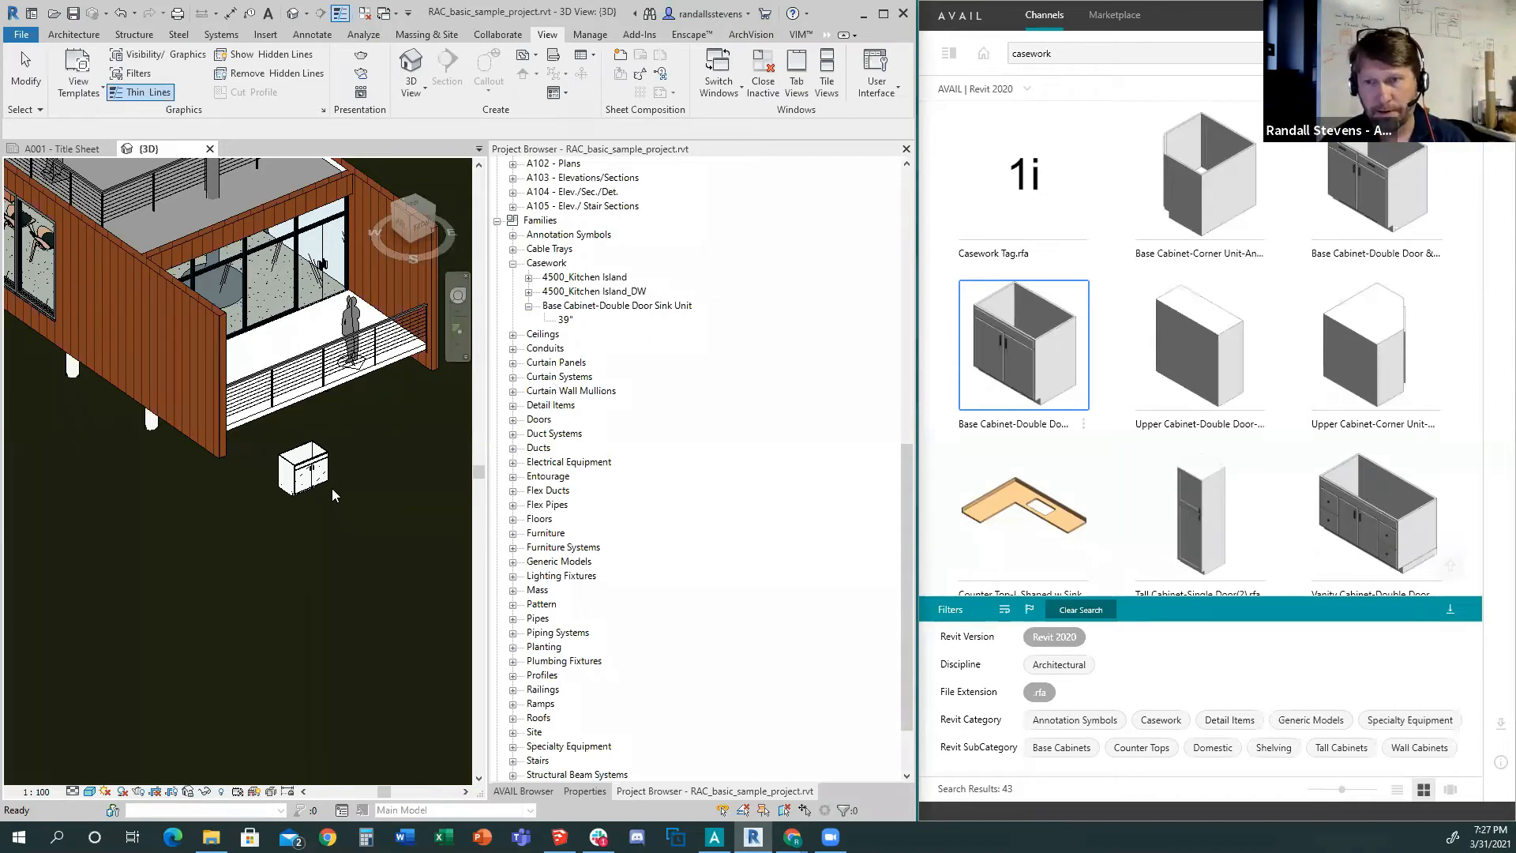
{"action": "scroll", "coordinate": [273, 483], "scroll_direction": "up", "scroll_amount": 4}
{"action": "scroll", "coordinate": [273, 484], "scroll_direction": "down", "scroll_amount": 3}
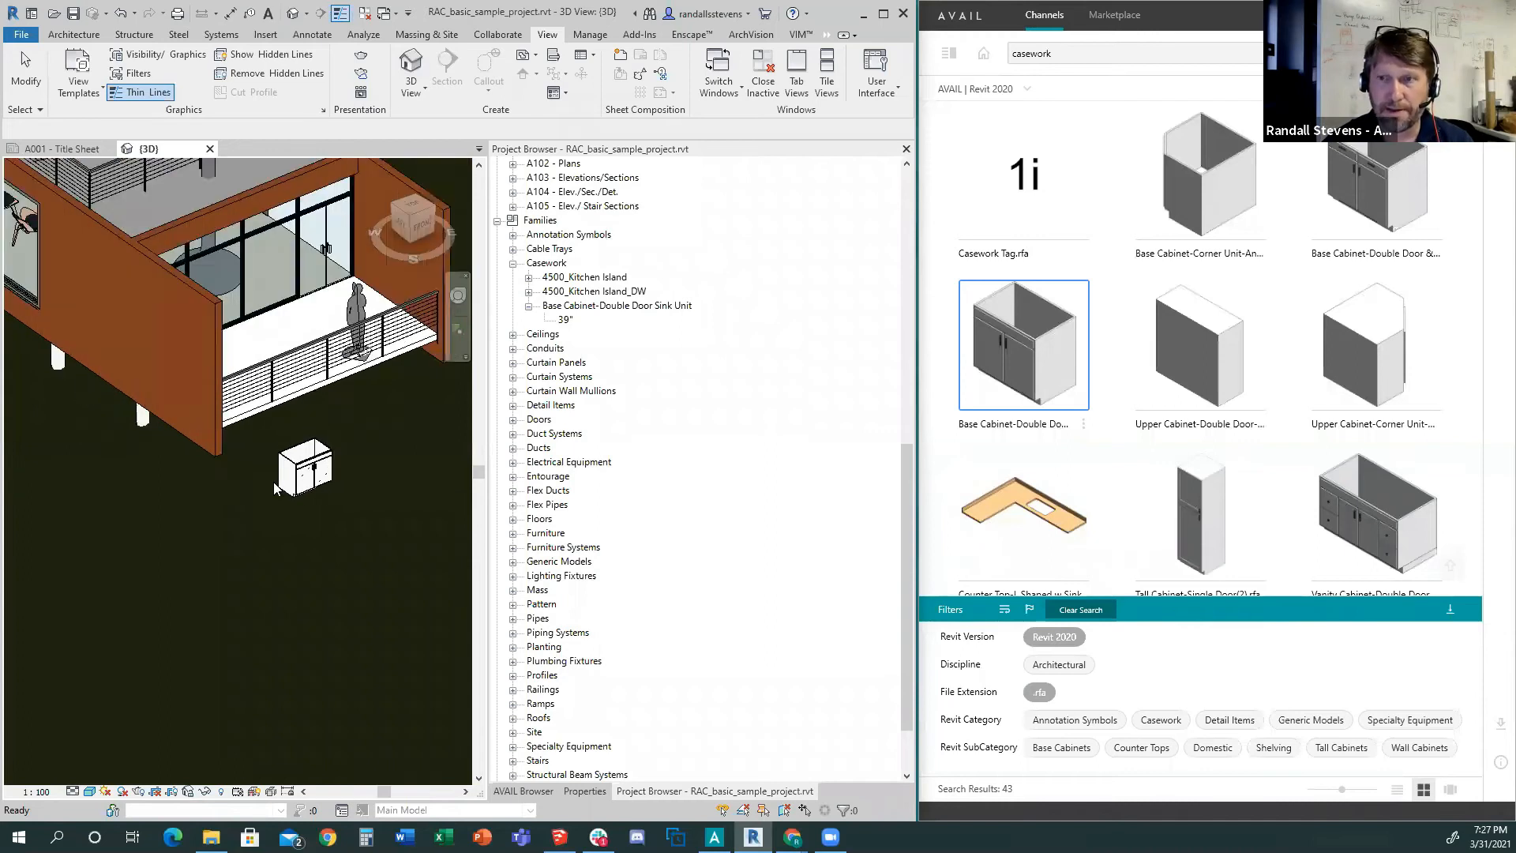
{"action": "scroll", "coordinate": [273, 483], "scroll_direction": "down", "scroll_amount": 1}
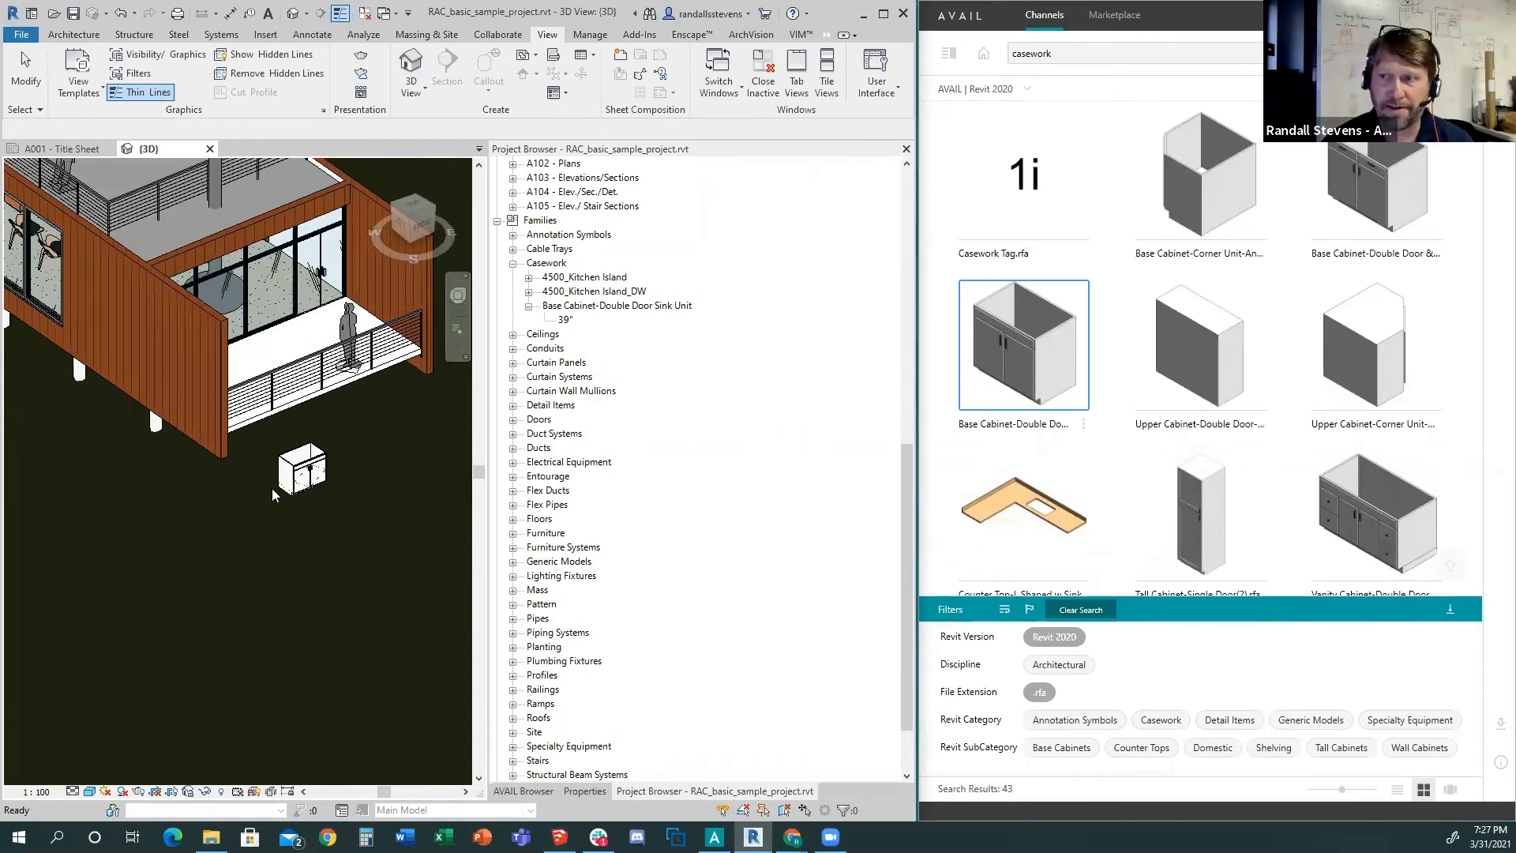
Load the 30" and 33" types of Base Cabinet-Double Door Sink Unit into the project from the AVAIL Browser.
{"action": "left_click", "coordinate": [522, 790]}
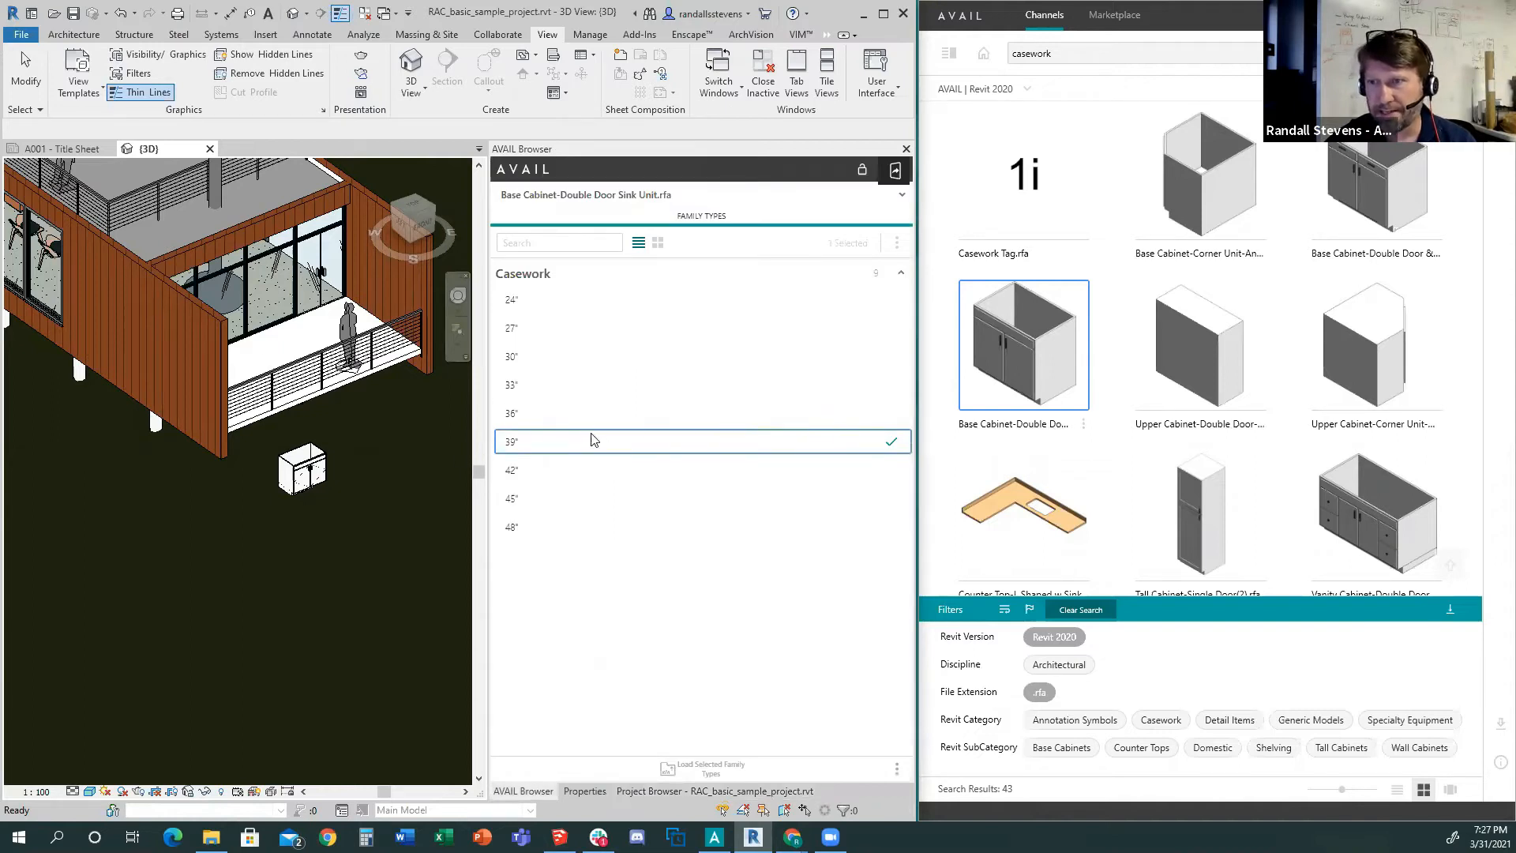
{"action": "left_click", "coordinate": [520, 386], "text": "ctrl"}
{"action": "left_click", "coordinate": [552, 356], "text": "ctrl"}
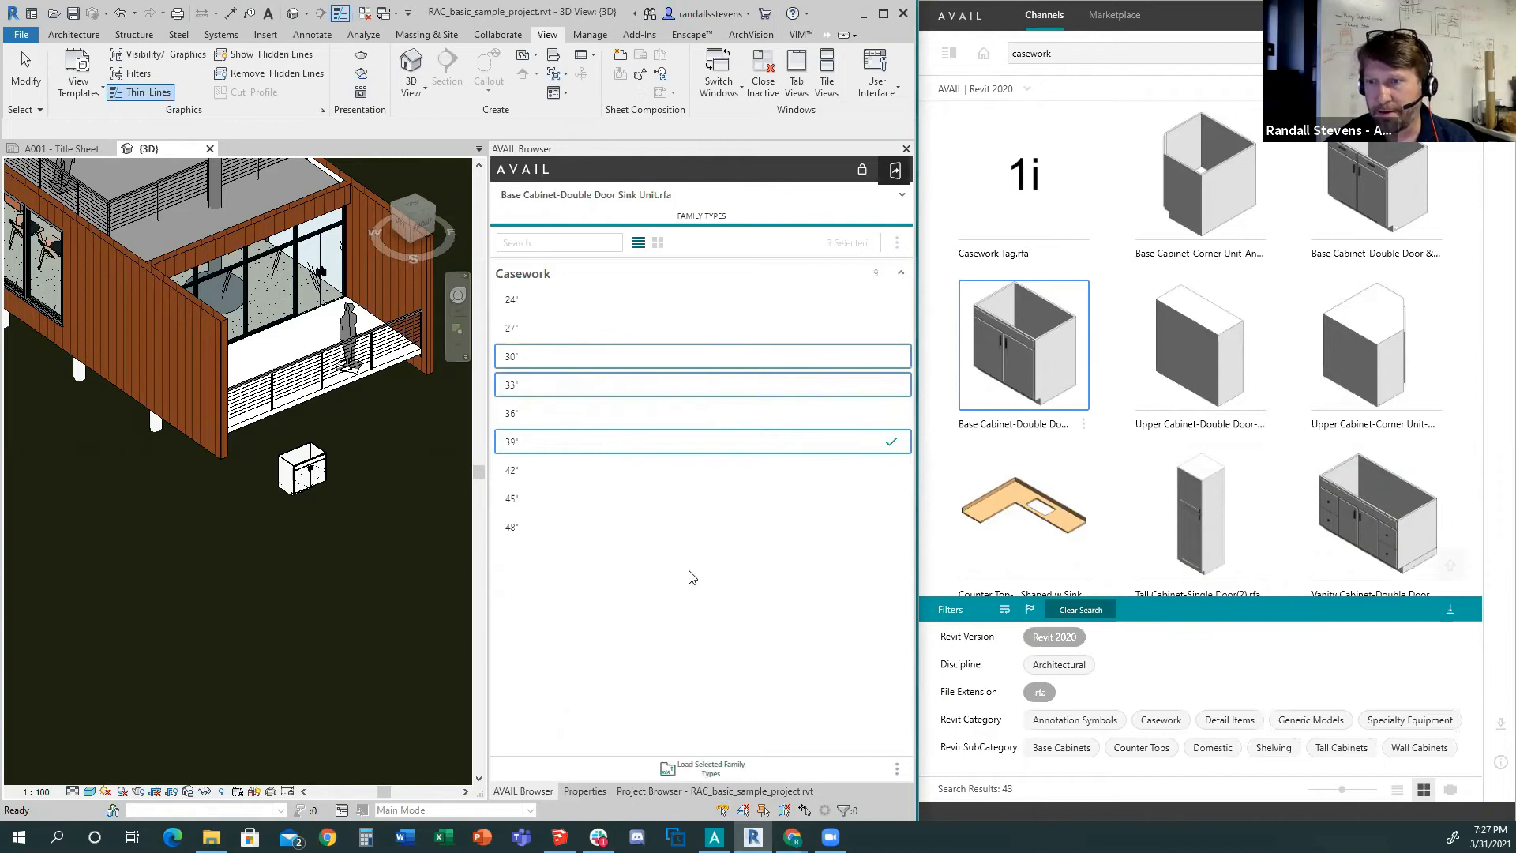
{"action": "left_click", "coordinate": [702, 762]}
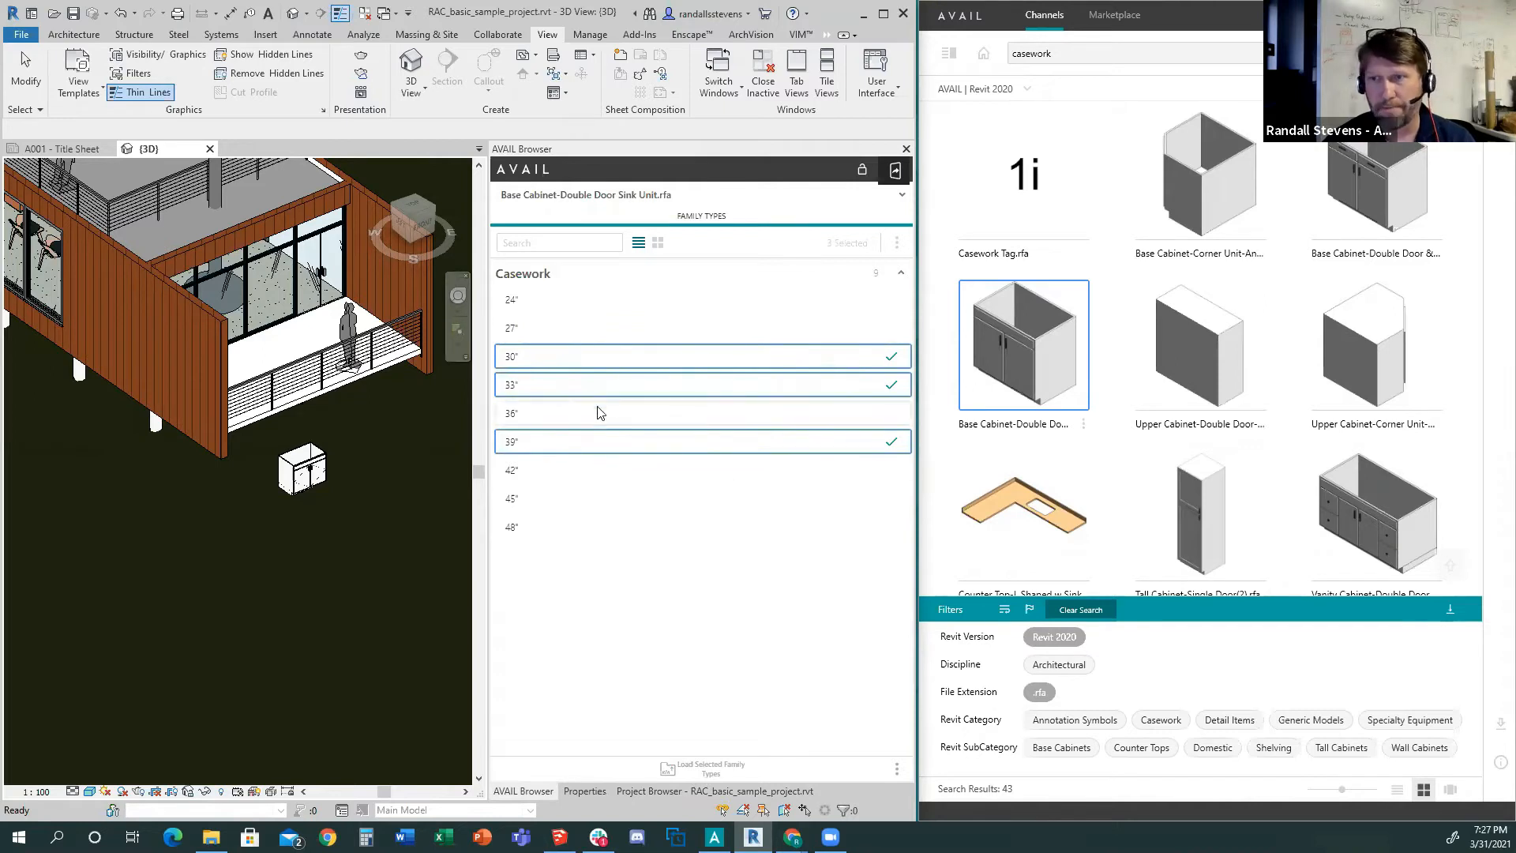
{"action": "left_click", "coordinate": [525, 387]}
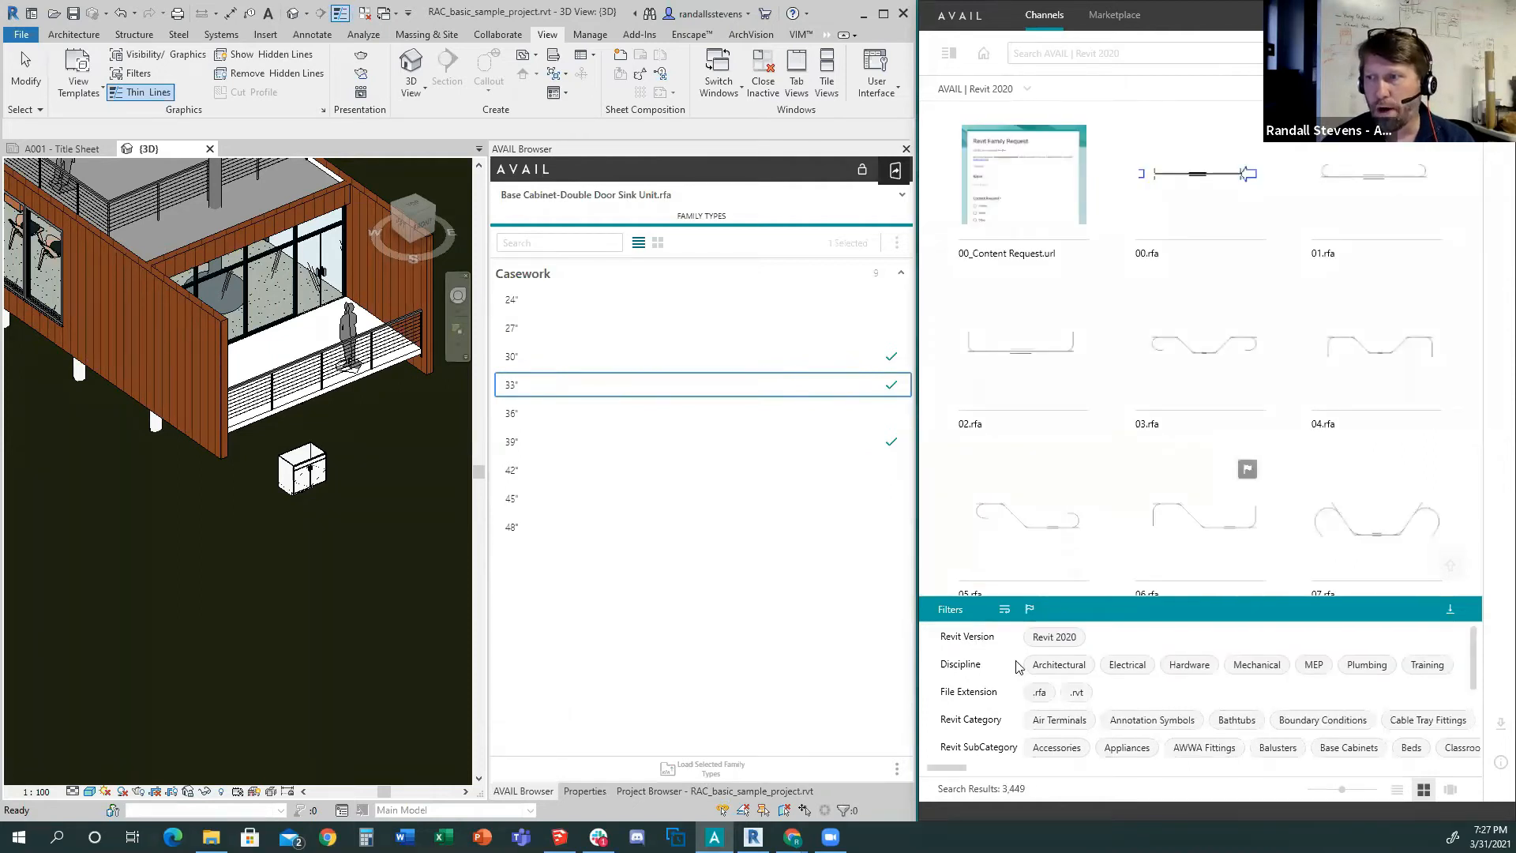
Filter the AVAIL | Revit 2020 channel to .rvt Drafting Views and open Head _ Solar Screen.rvt in the AVAIL Browser.
{"action": "scroll", "coordinate": [1018, 667], "scroll_direction": "down", "scroll_amount": 3}
{"action": "left_click", "coordinate": [1063, 663]}
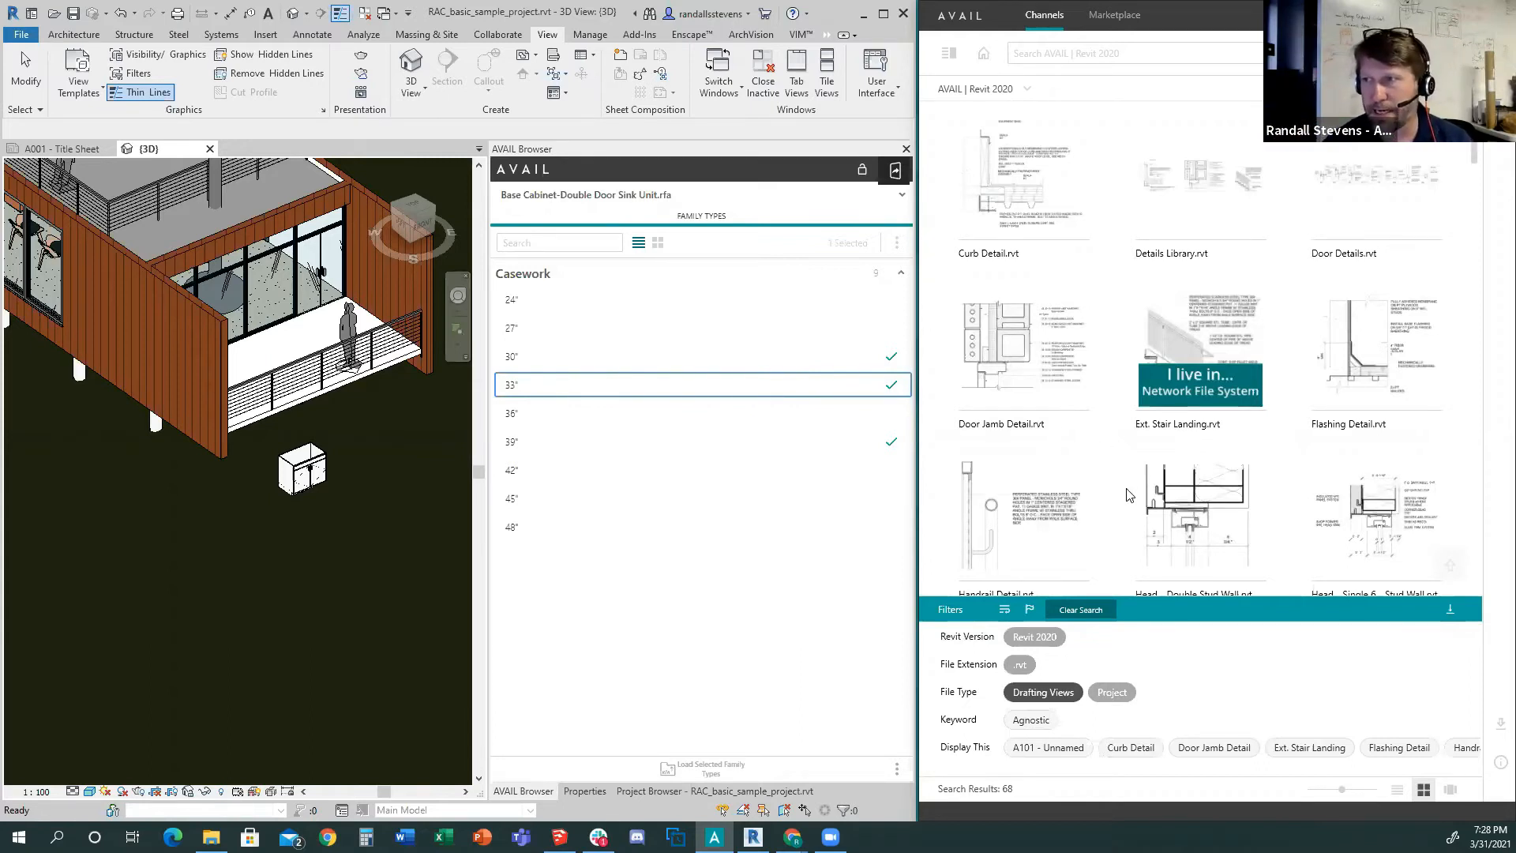
{"action": "scroll", "coordinate": [1125, 487], "scroll_direction": "down", "scroll_amount": 6}
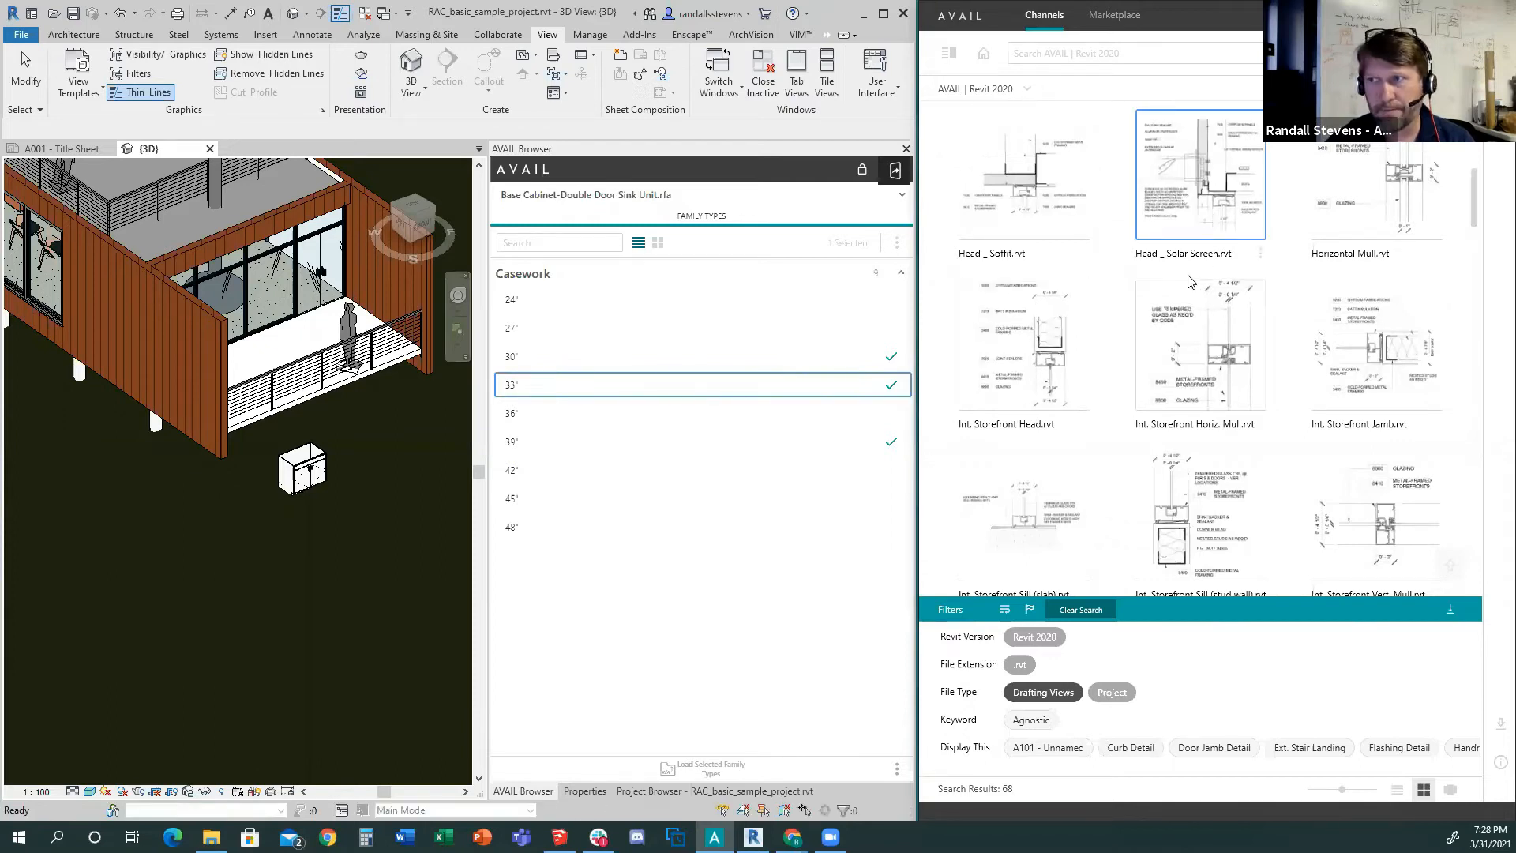
{"action": "left_click_drag", "start_coordinate": [1181, 195], "coordinate": [659, 517]}
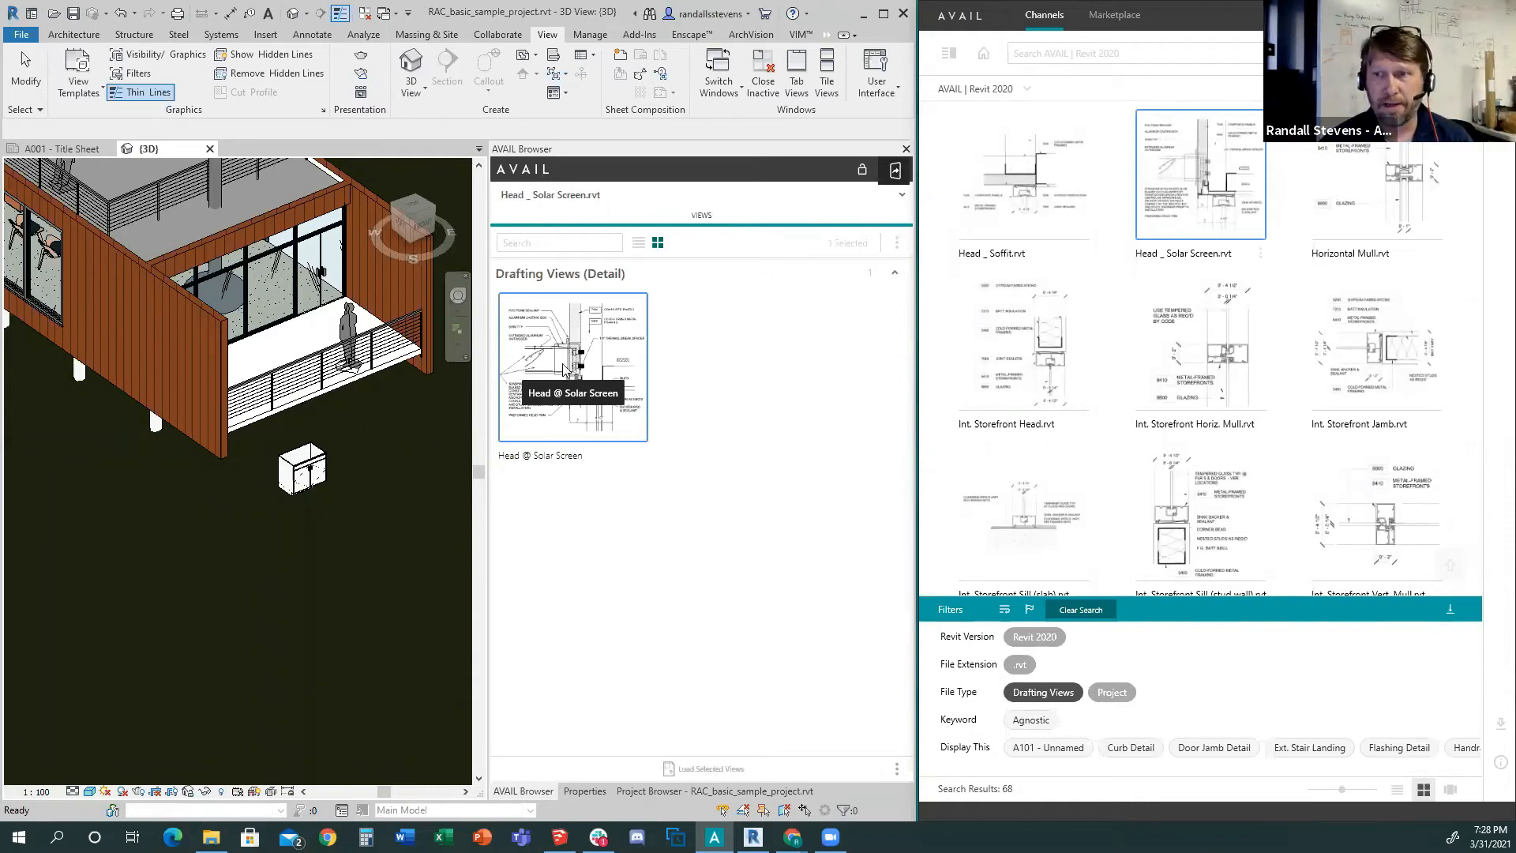
Enlarge the Head @ Solar Screen thumbnail, preview the drafting view's linework up close in its own window, and close the preview.
{"action": "scroll", "coordinate": [550, 376], "scroll_direction": "up", "scroll_amount": 2, "text": "ctrl"}
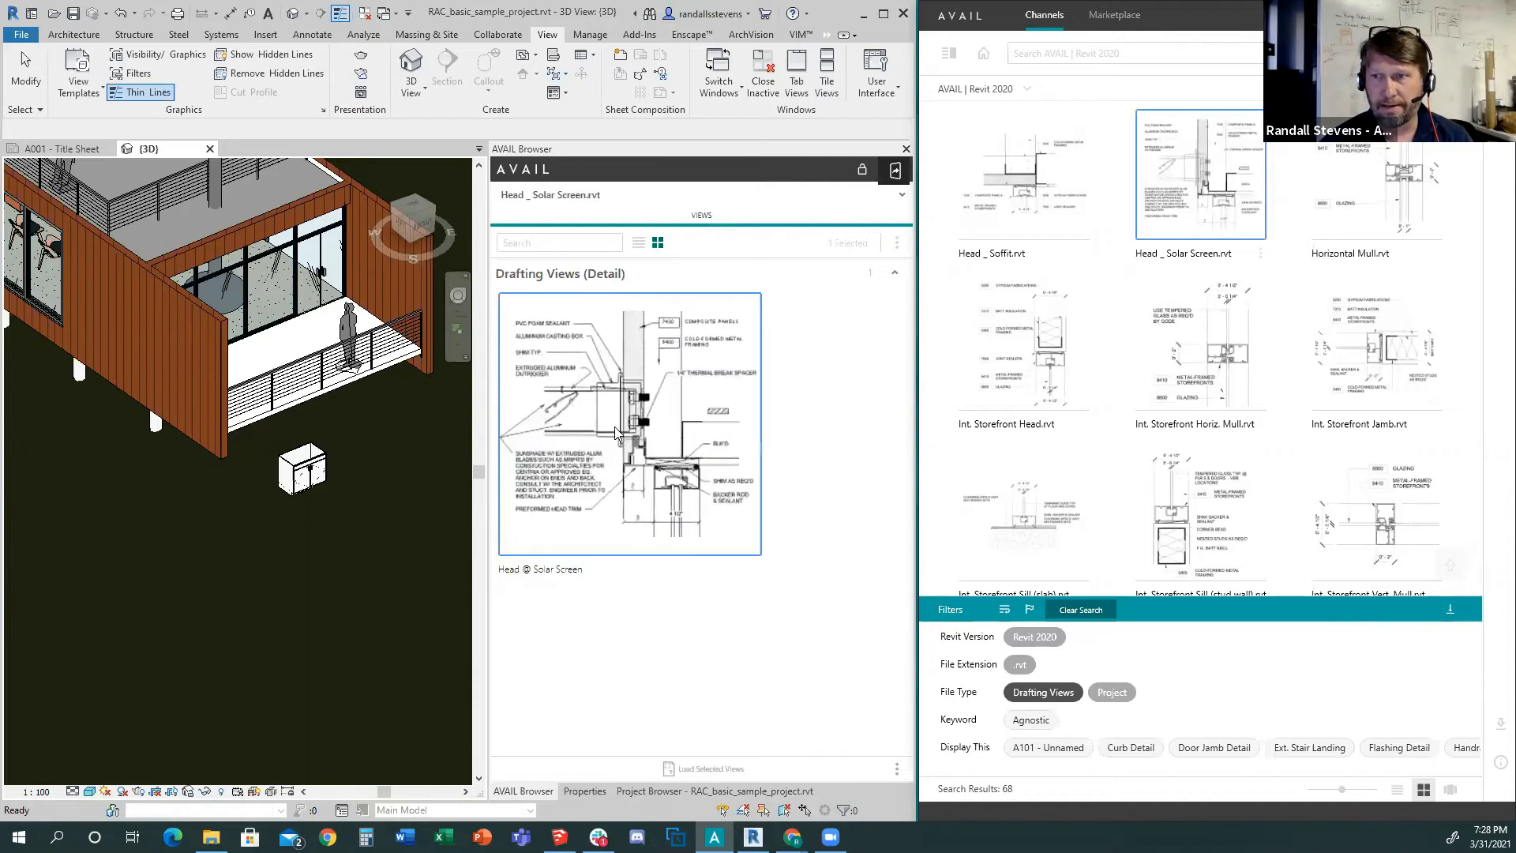
{"action": "right_click", "coordinate": [588, 363]}
{"action": "left_click", "coordinate": [474, 383]}
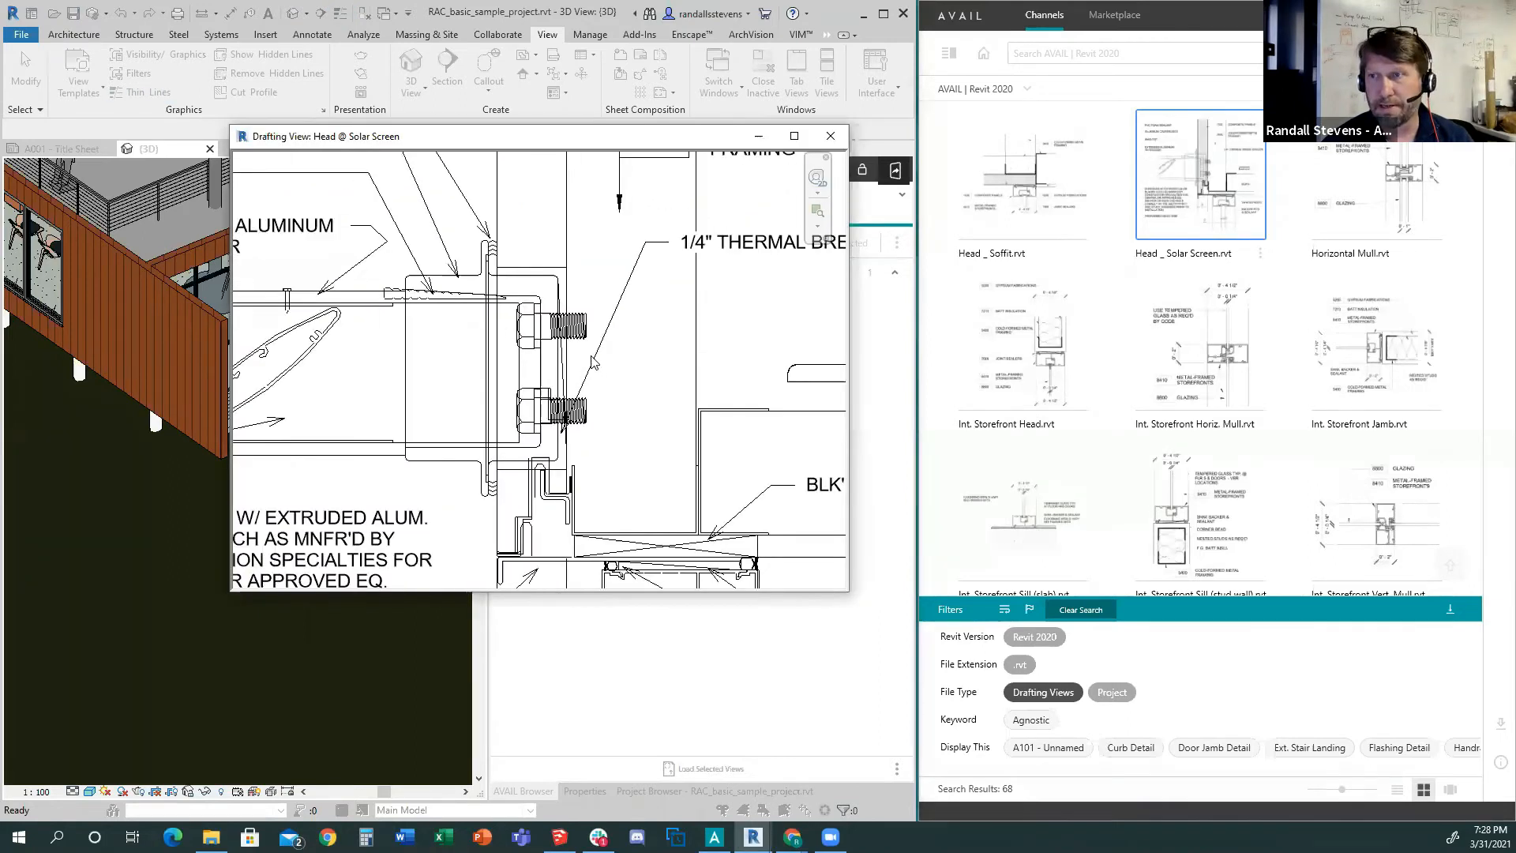
{"action": "scroll", "coordinate": [559, 330], "scroll_direction": "up", "scroll_amount": 5}
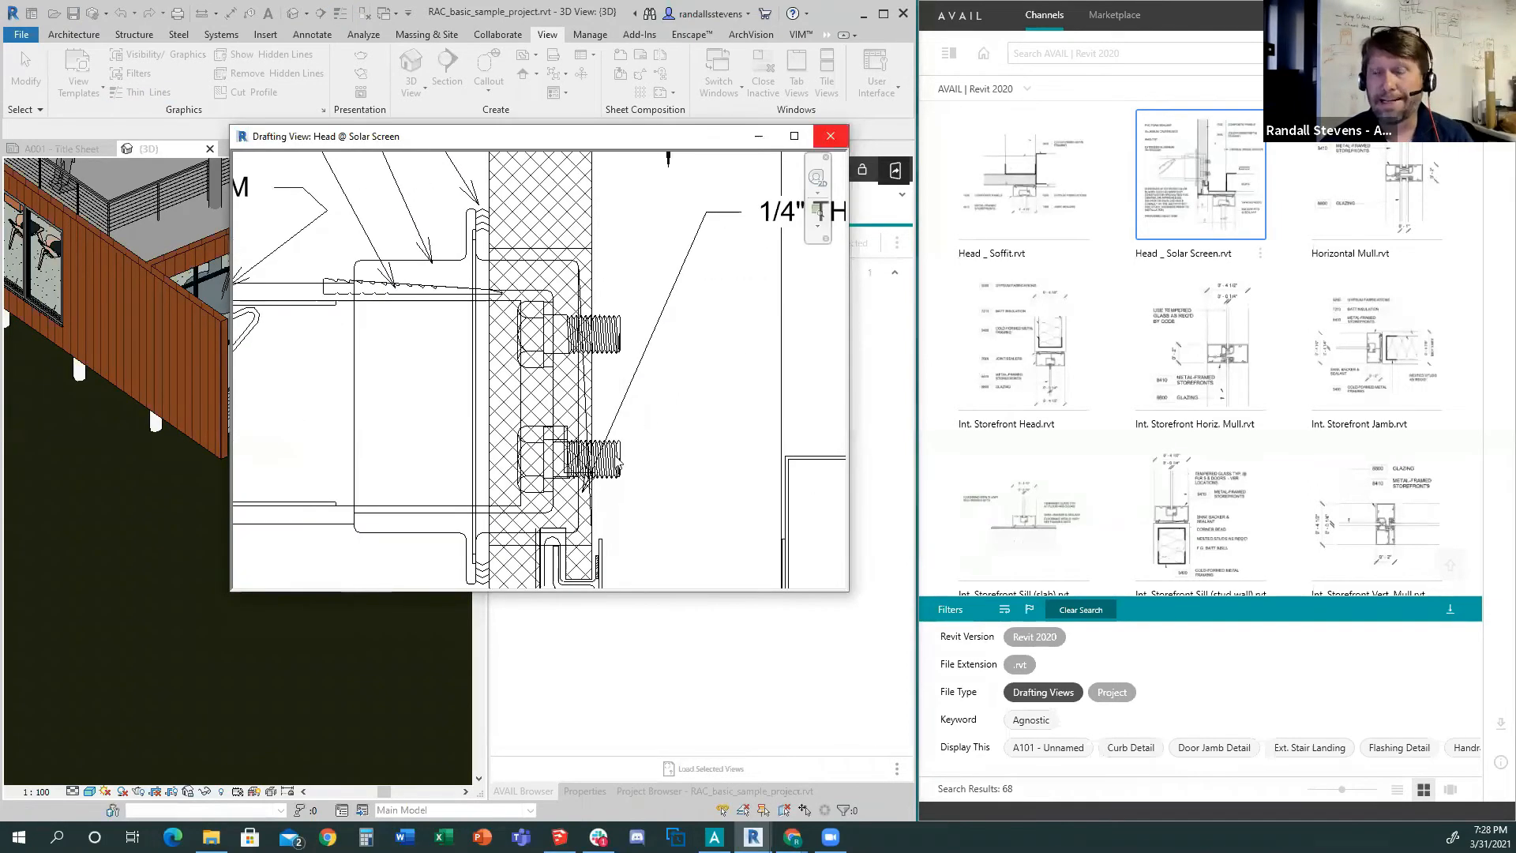
{"action": "left_click", "coordinate": [829, 136]}
{"action": "key", "text": "t"}
{"action": "key", "text": "l"}
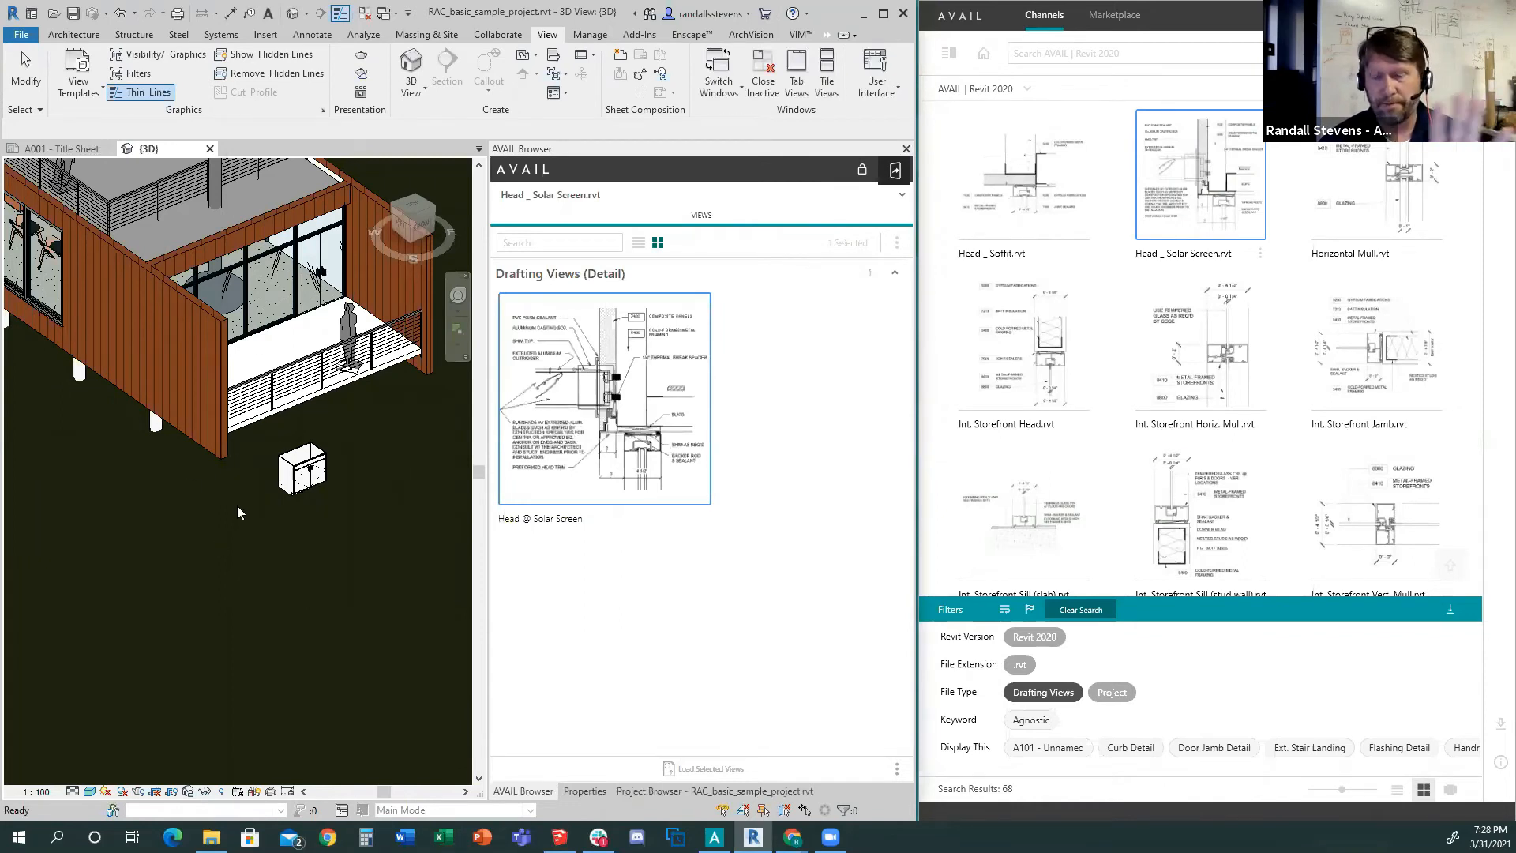
Create a new sheet in the project with the A1 metric titleblock.
{"action": "left_click", "coordinate": [652, 791]}
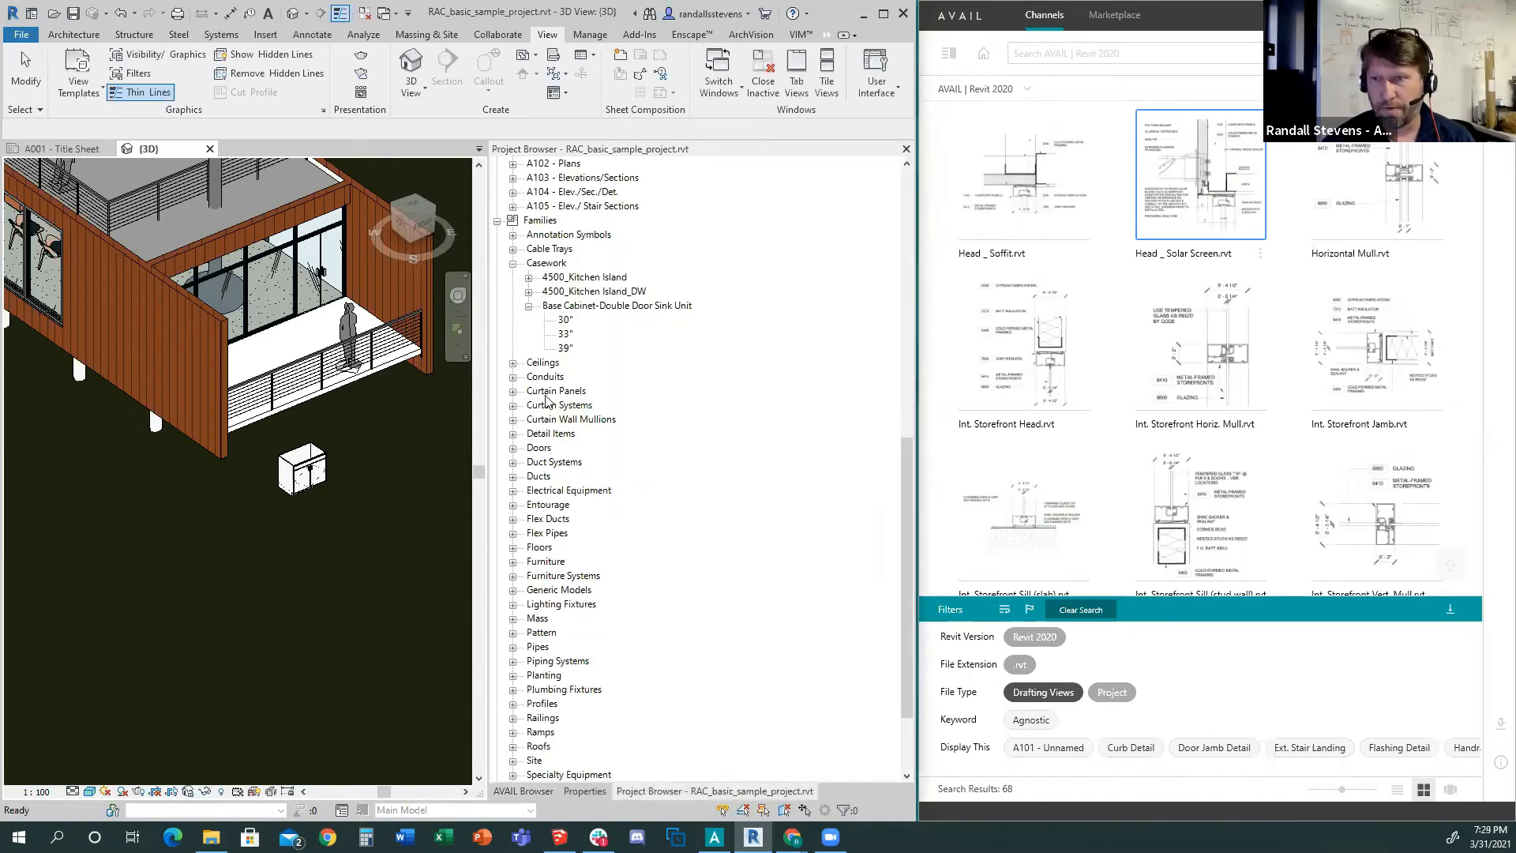
{"action": "scroll", "coordinate": [549, 382], "scroll_direction": "up", "scroll_amount": 2}
{"action": "right_click", "coordinate": [542, 182]}
{"action": "left_click", "coordinate": [557, 194]}
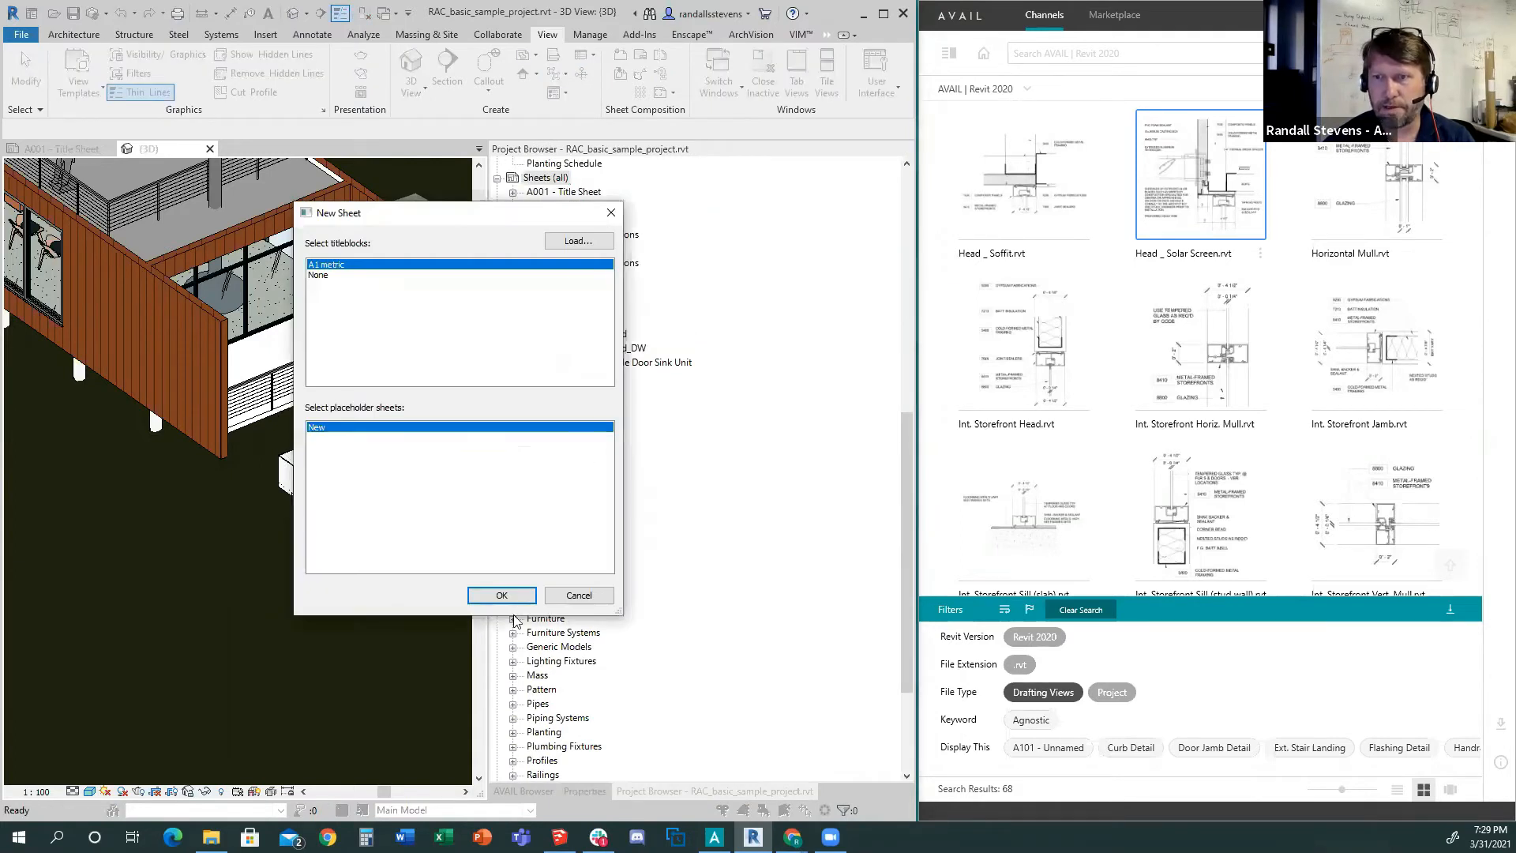
{"action": "left_click", "coordinate": [501, 596]}
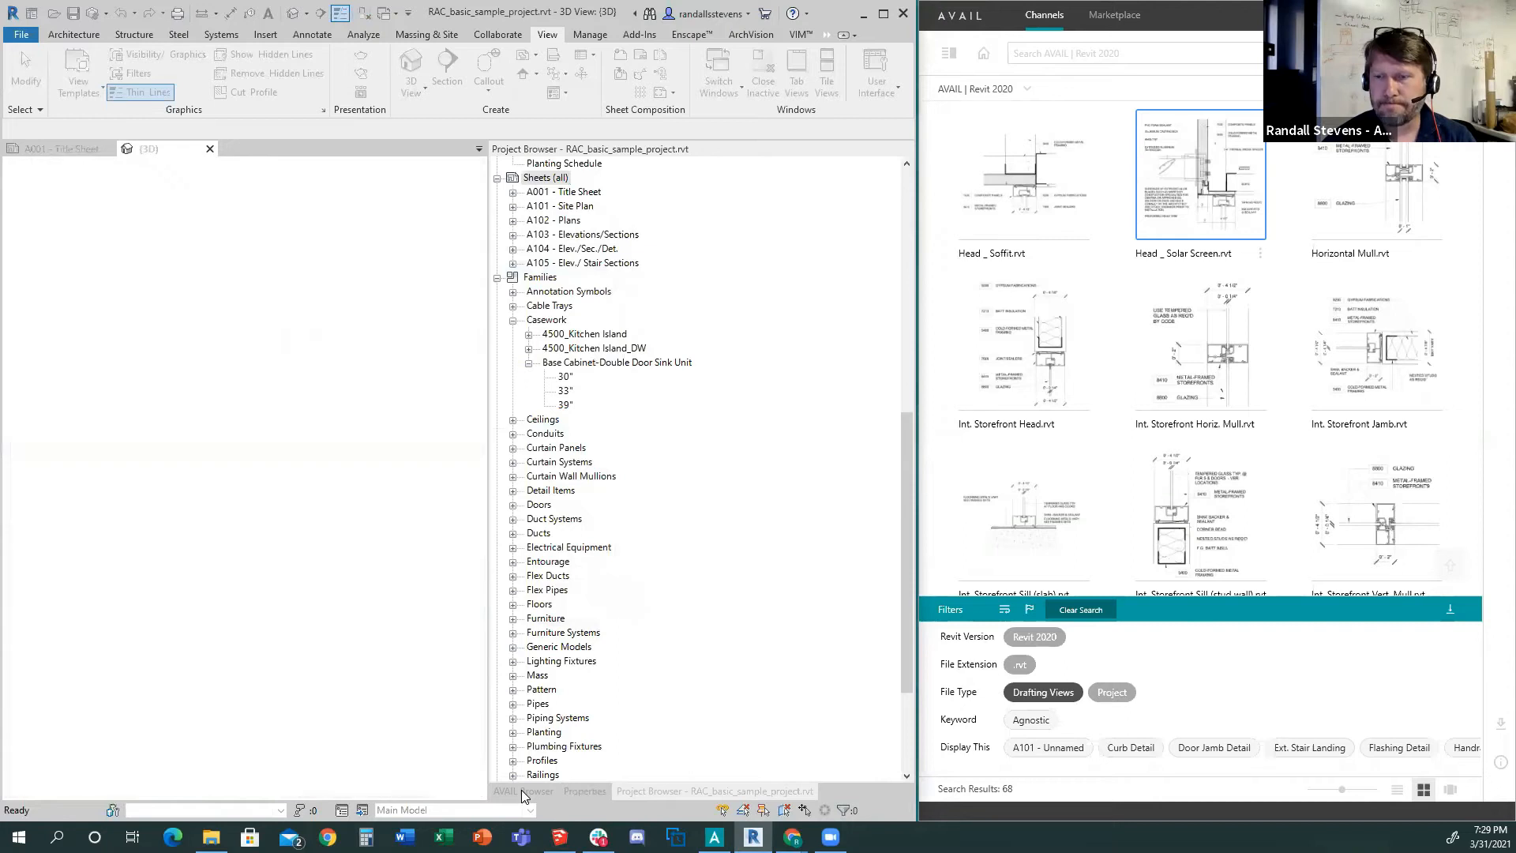
Place the Head @ Solar Screen drafting view on the new sheet beside the titleblock and return to the 3D view.
{"action": "left_click", "coordinate": [521, 791]}
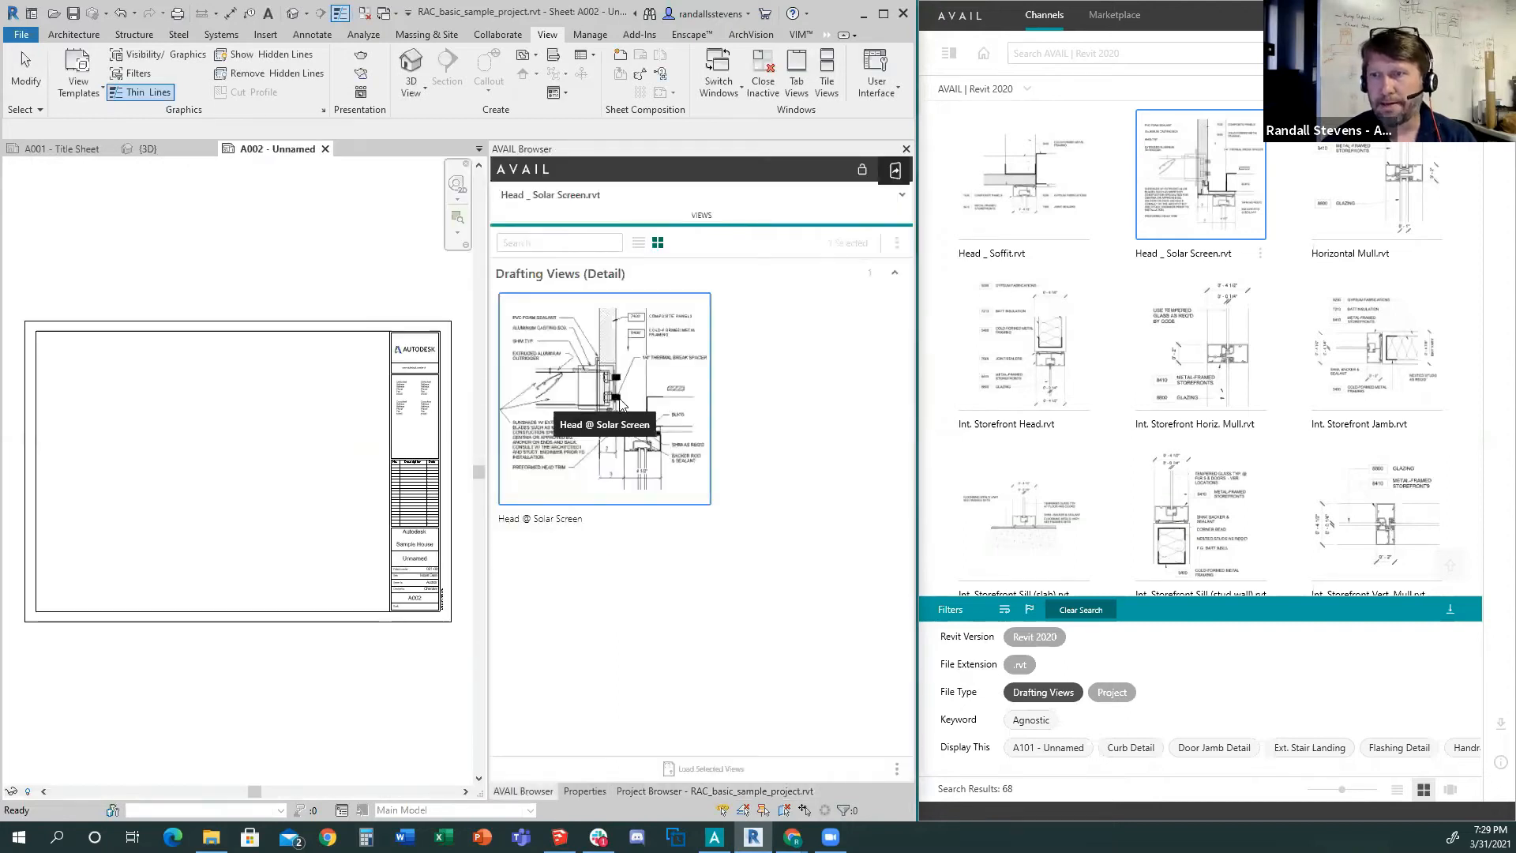
{"action": "left_click_drag", "start_coordinate": [600, 357], "coordinate": [296, 384]}
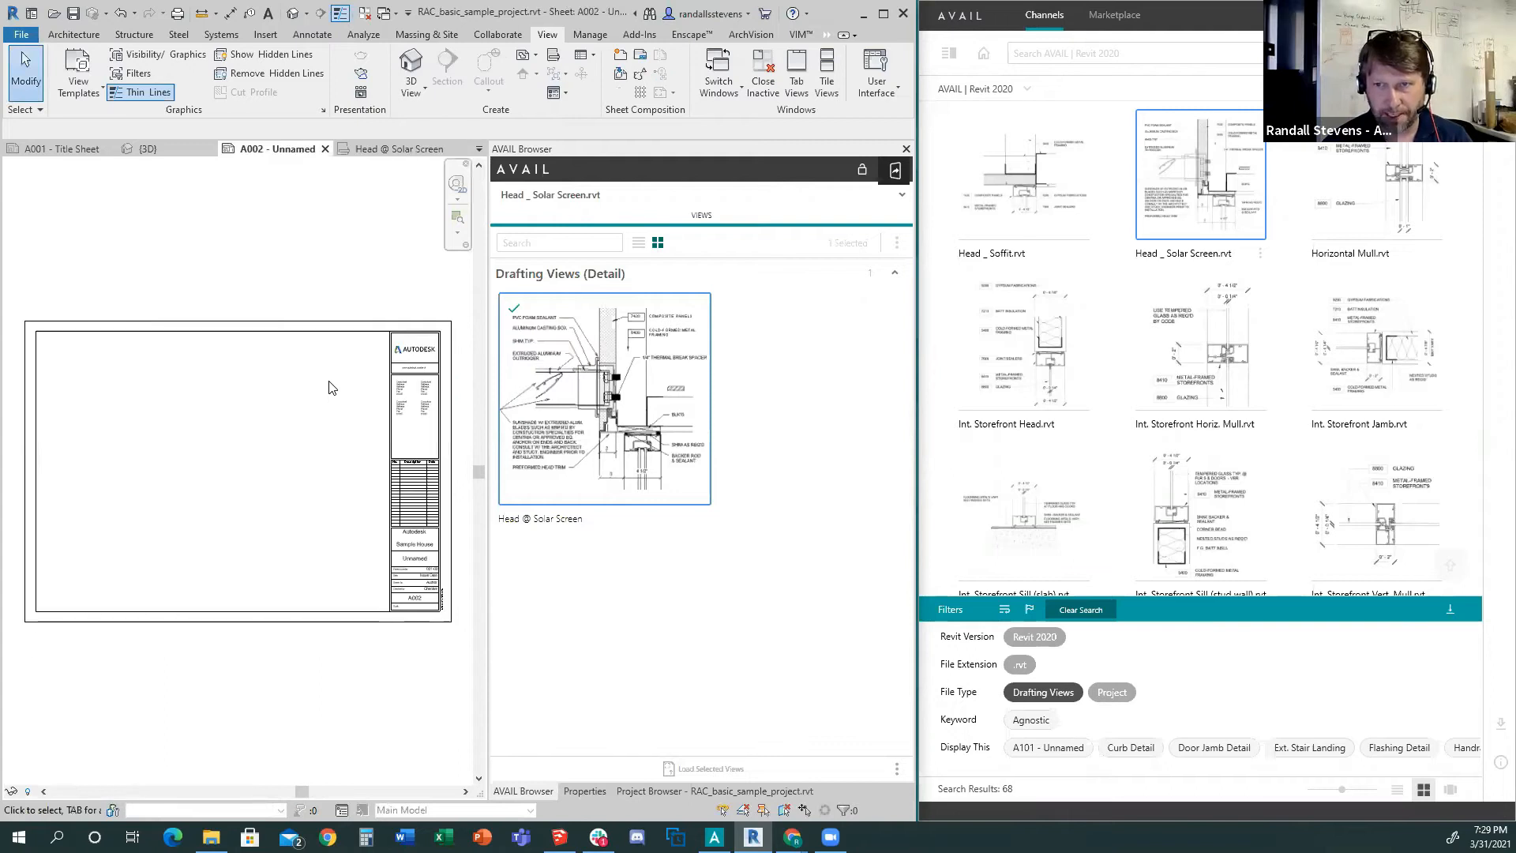
{"action": "left_click", "coordinate": [261, 498]}
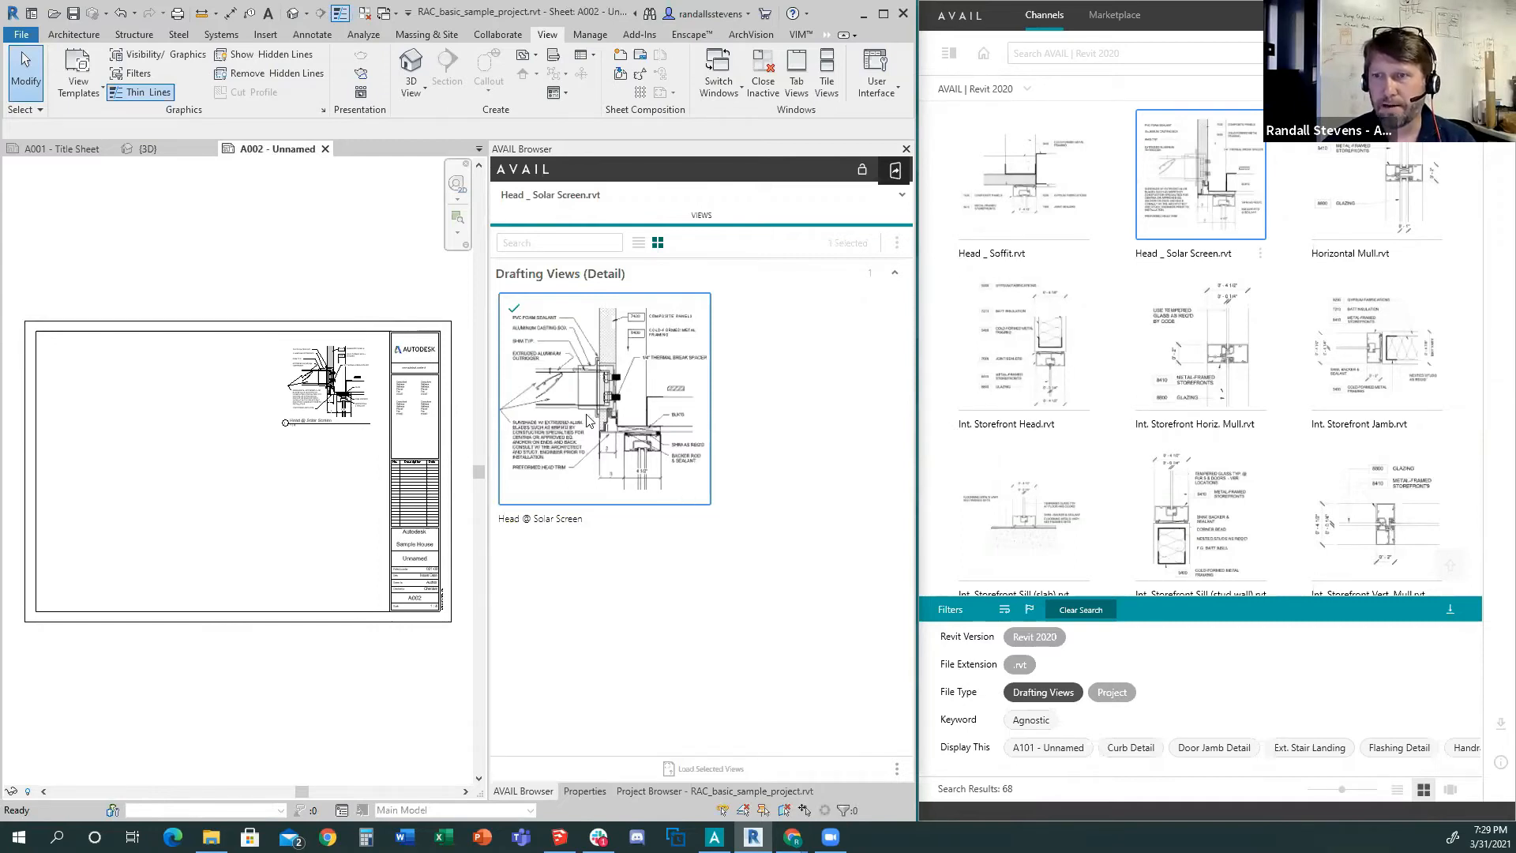
{"action": "left_click", "coordinate": [386, 231]}
{"action": "left_click", "coordinate": [147, 149]}
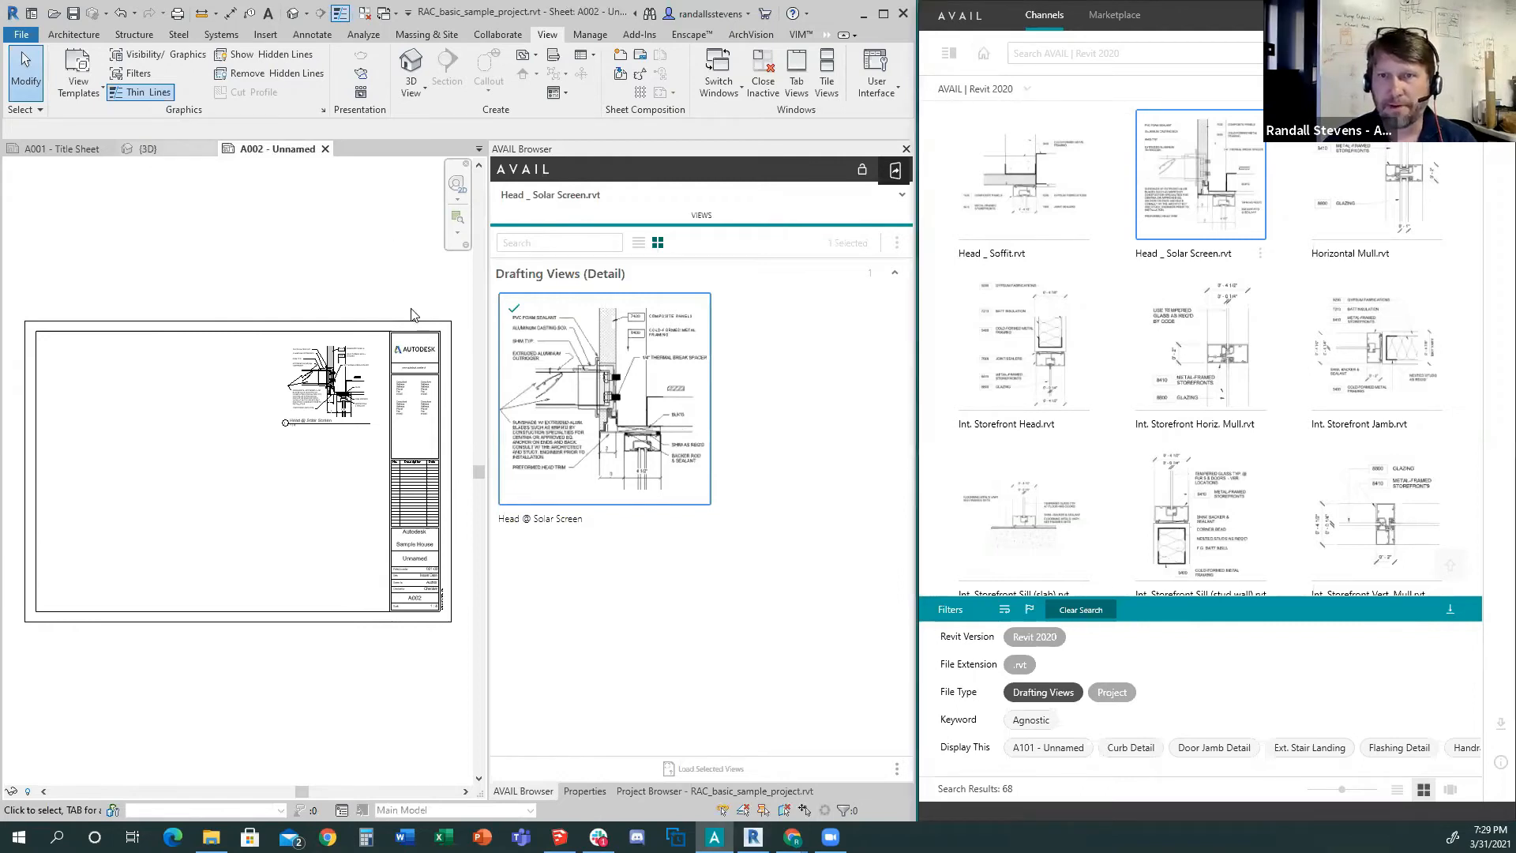
{"action": "left_click", "coordinate": [305, 433]}
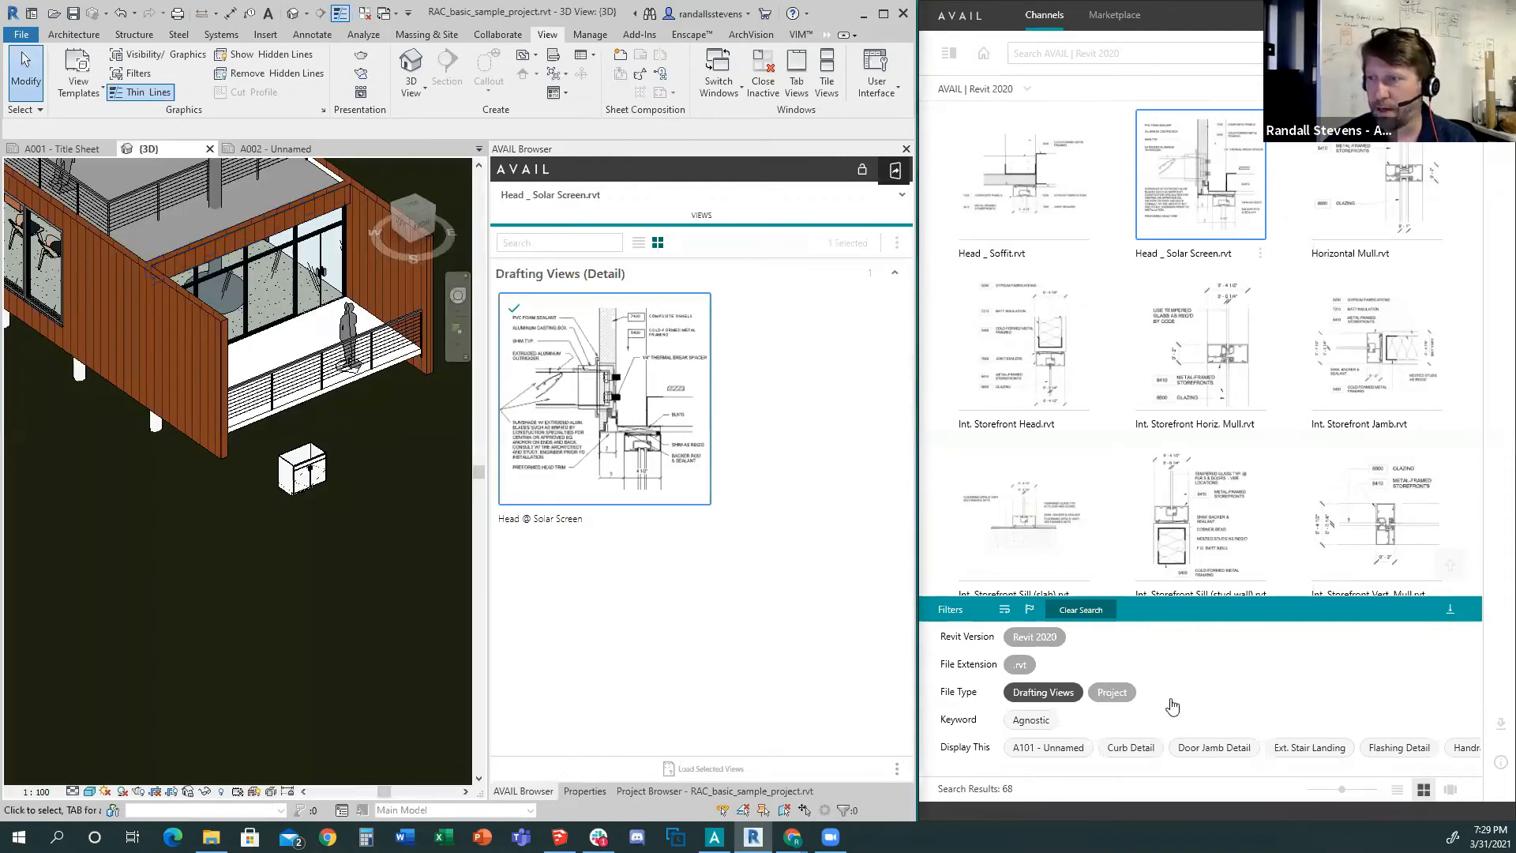
Clear the channel's filters and narrow its content to .rvt files of the System Families file type.
{"action": "left_click", "coordinate": [1080, 609]}
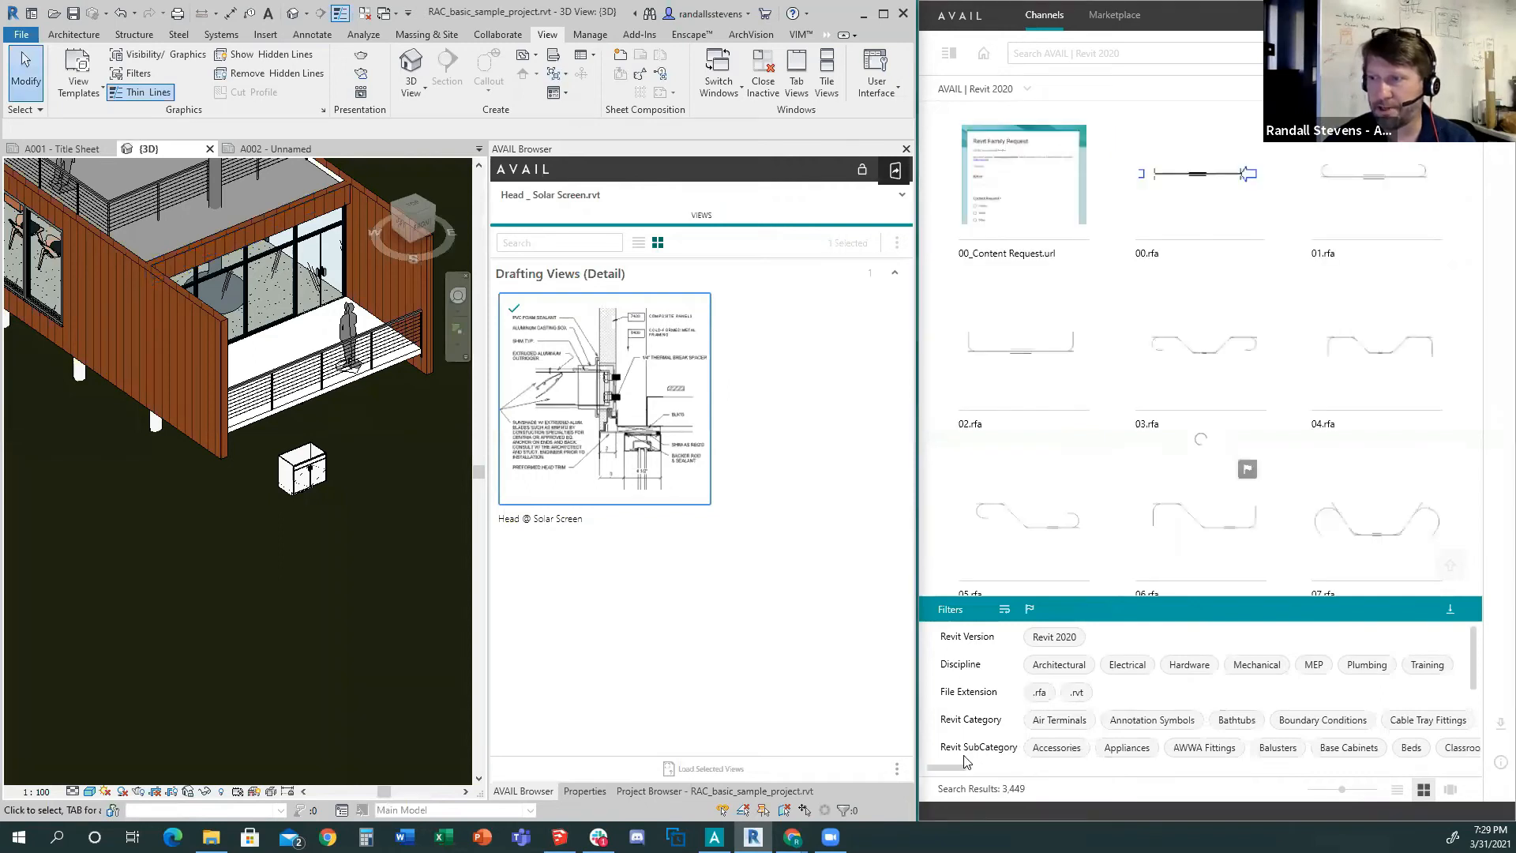
{"action": "scroll", "coordinate": [958, 770], "scroll_direction": "right", "scroll_amount": 1}
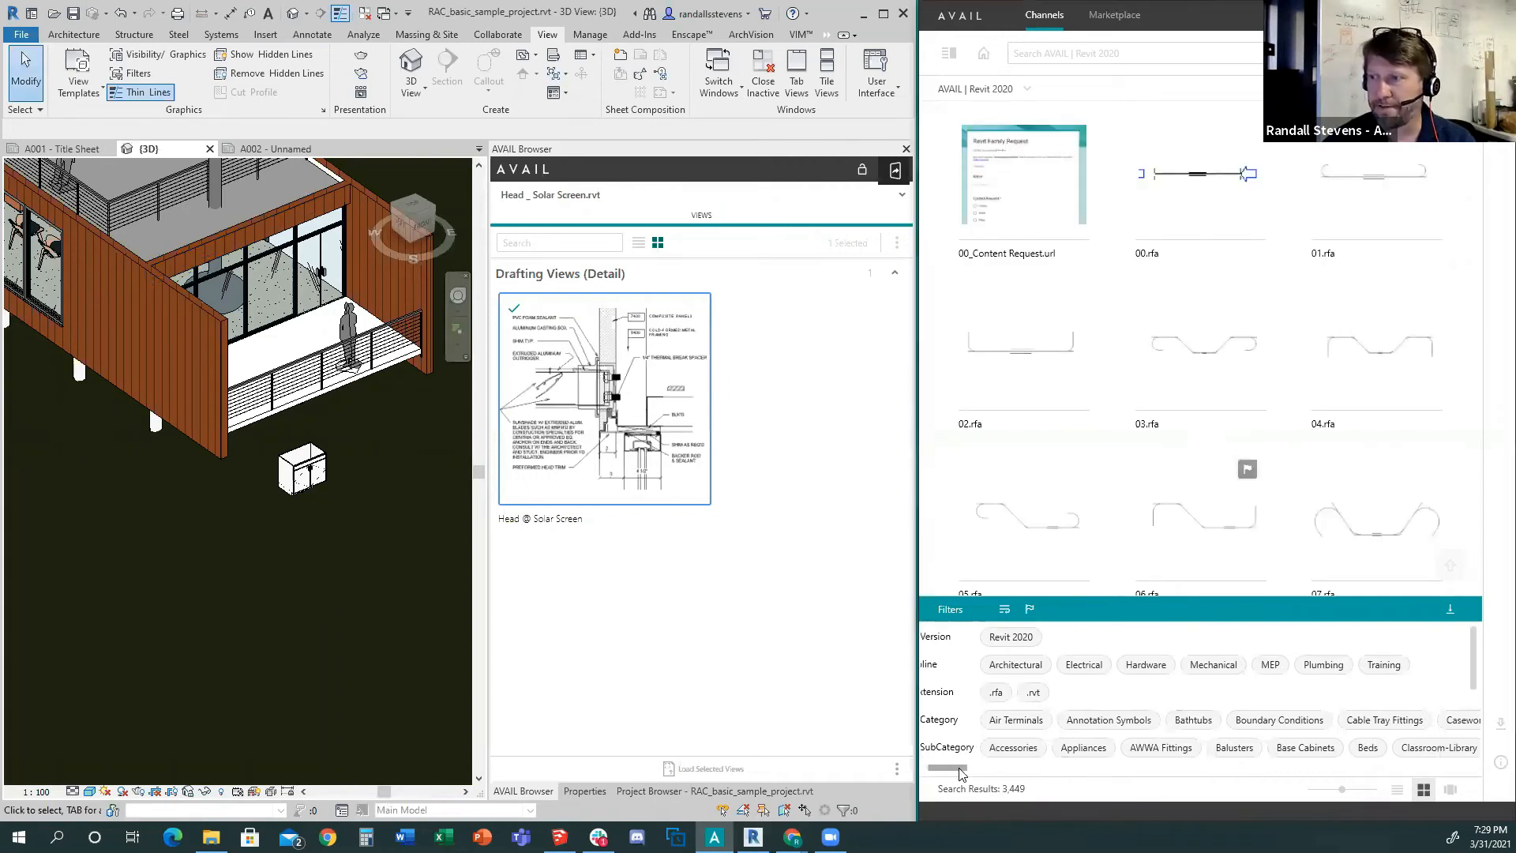
{"action": "scroll", "coordinate": [959, 769], "scroll_direction": "right", "scroll_amount": 5}
{"action": "scroll", "coordinate": [1062, 723], "scroll_direction": "left", "scroll_amount": 6}
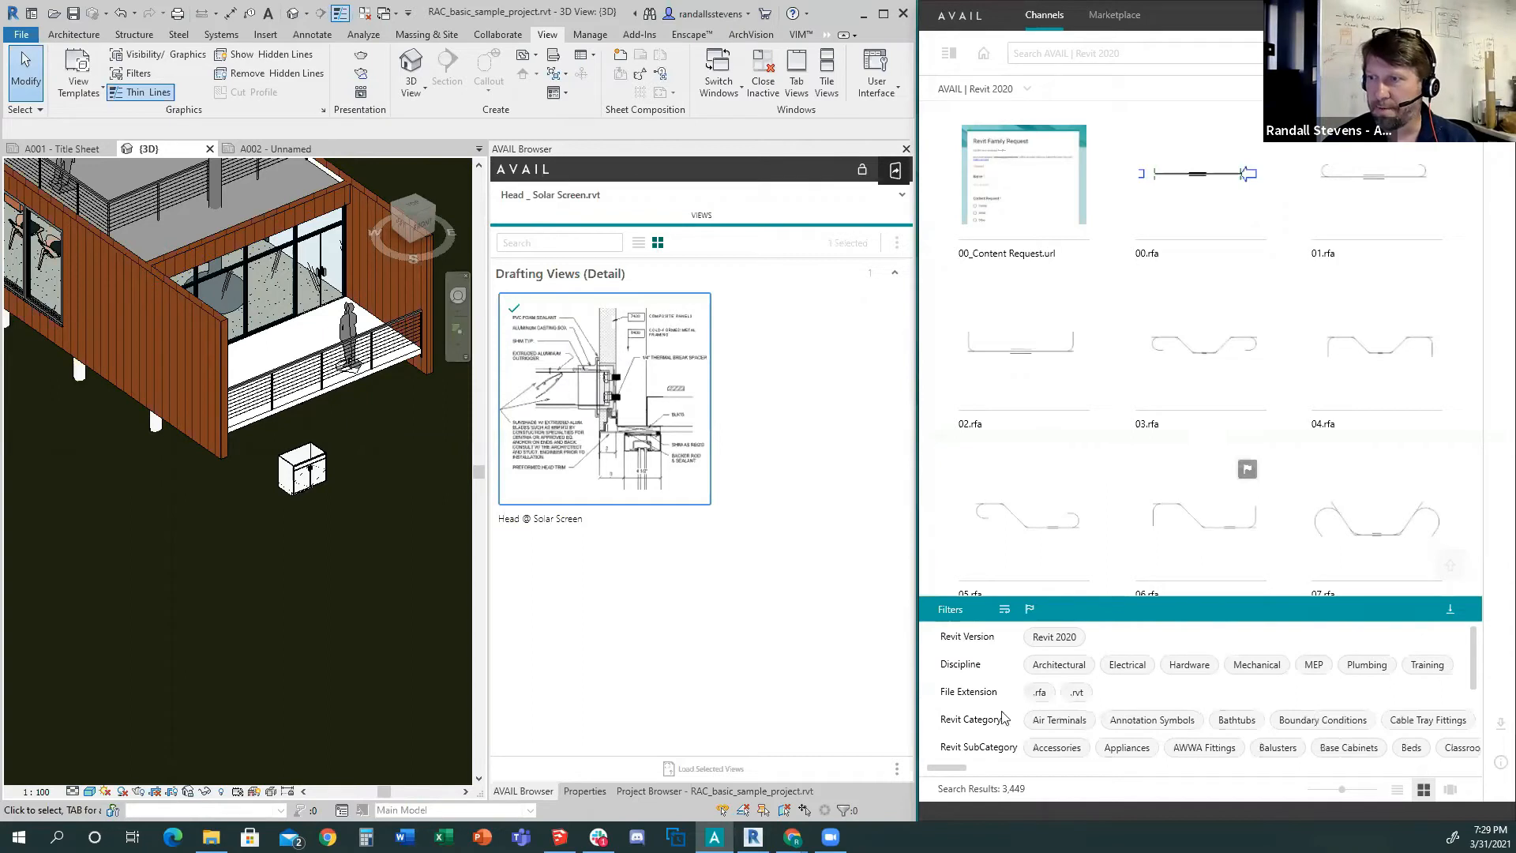
{"action": "left_click", "coordinate": [1076, 693]}
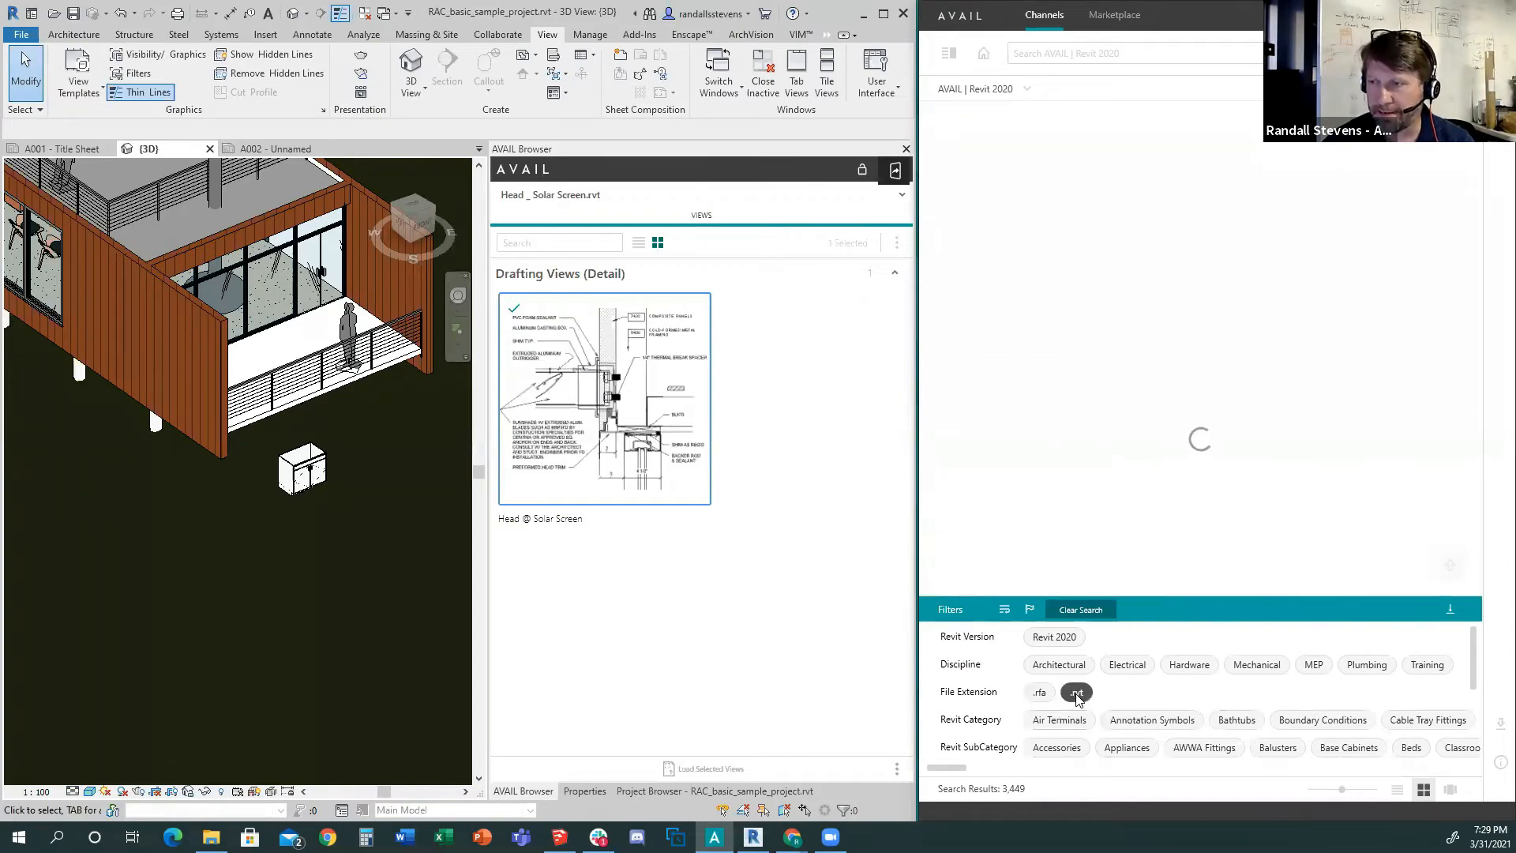
{"action": "left_click", "coordinate": [1238, 693]}
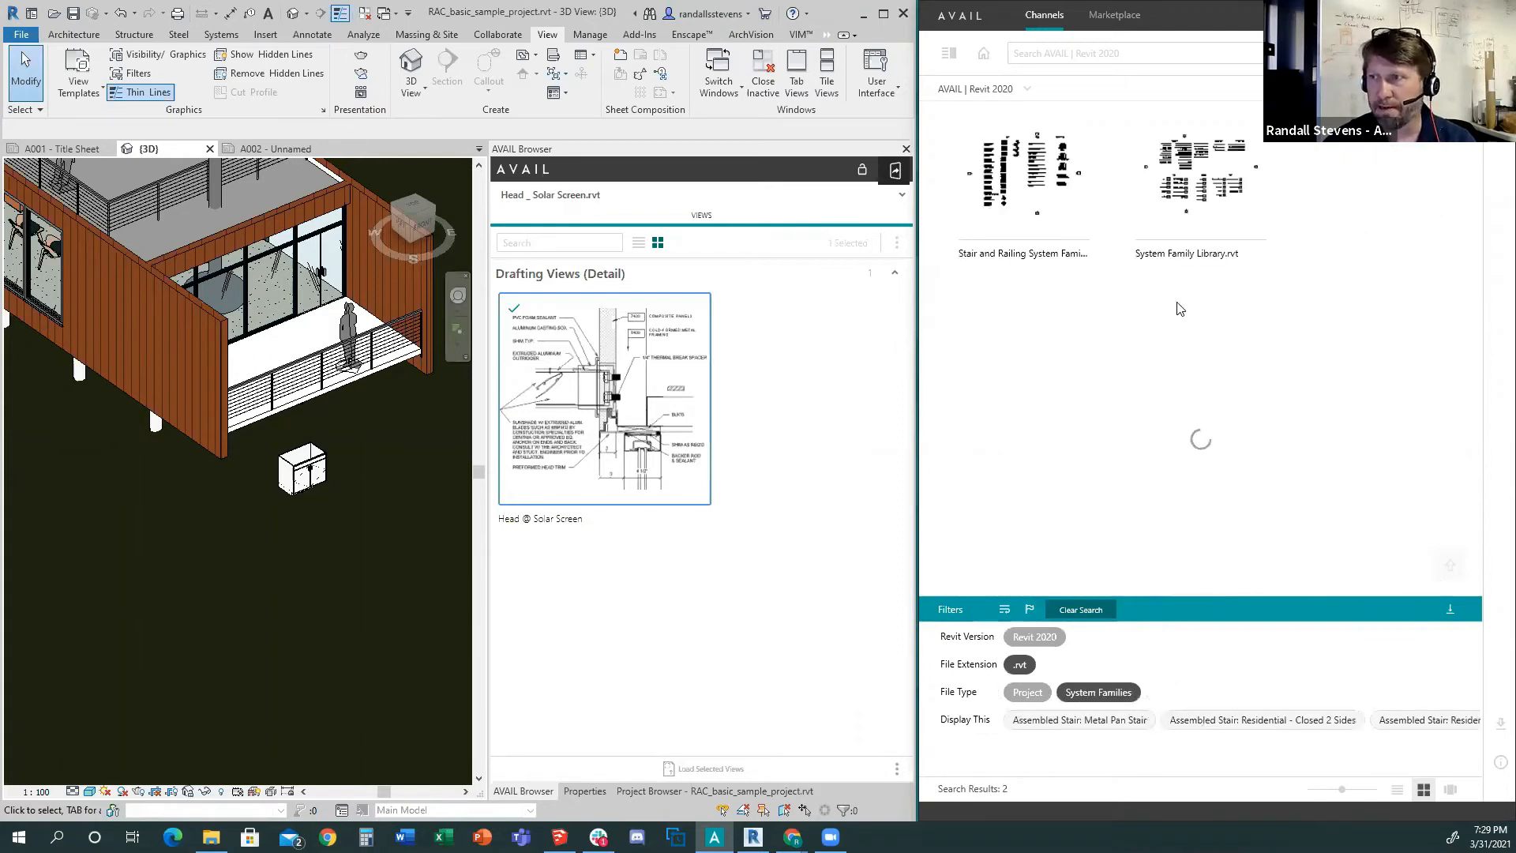
Open System Family Library.rvt in the AVAIL Browser and look through its Walls families as smaller thumbnails.
{"action": "left_click", "coordinate": [1169, 209]}
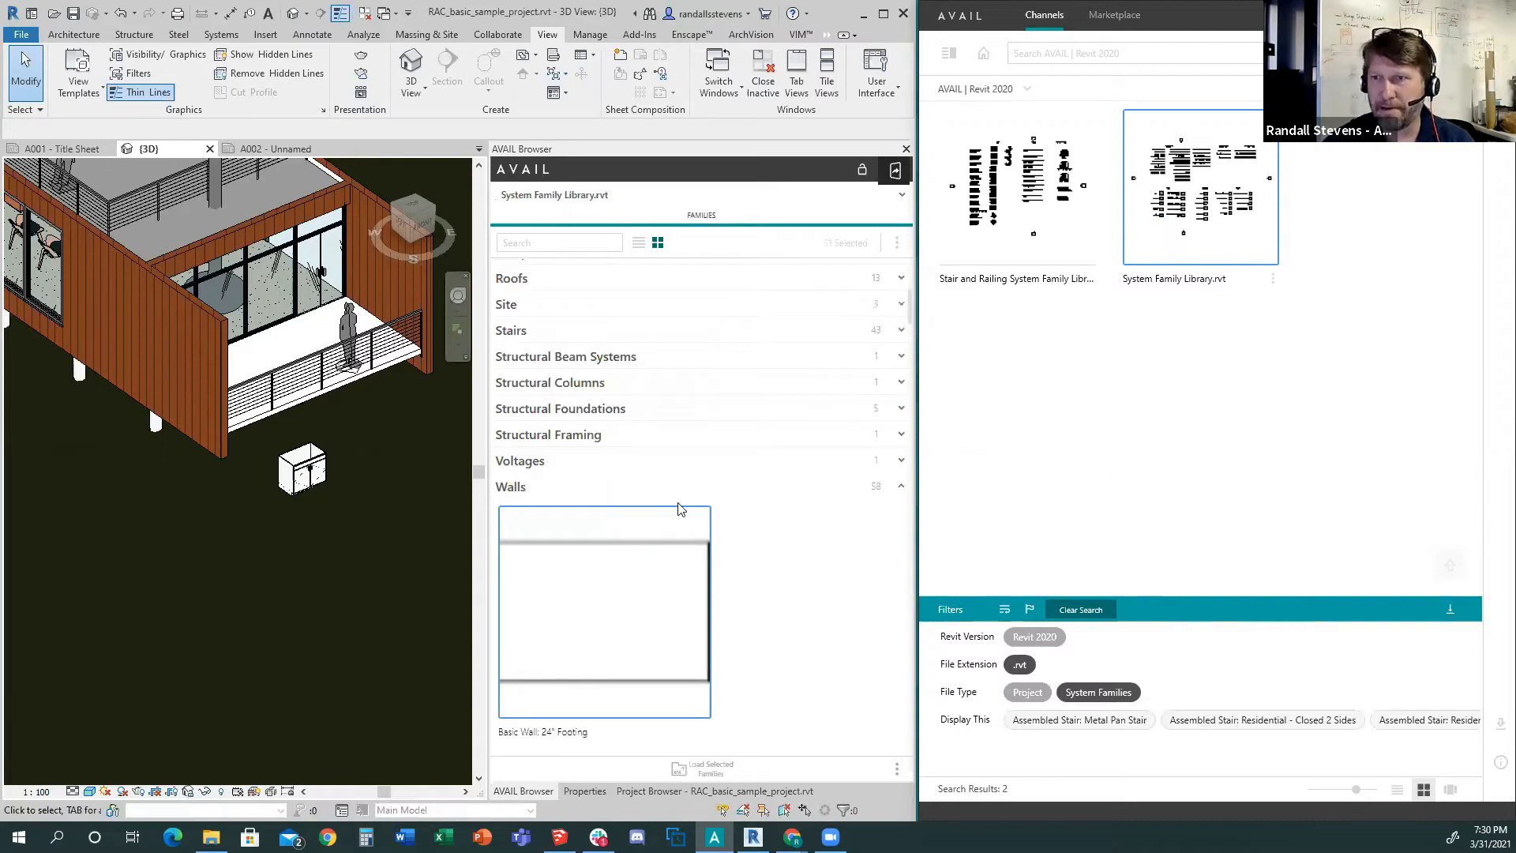
{"action": "scroll", "coordinate": [676, 521], "scroll_direction": "down", "scroll_amount": 5}
{"action": "scroll", "coordinate": [694, 460], "scroll_direction": "down", "scroll_amount": 3, "text": "ctrl"}
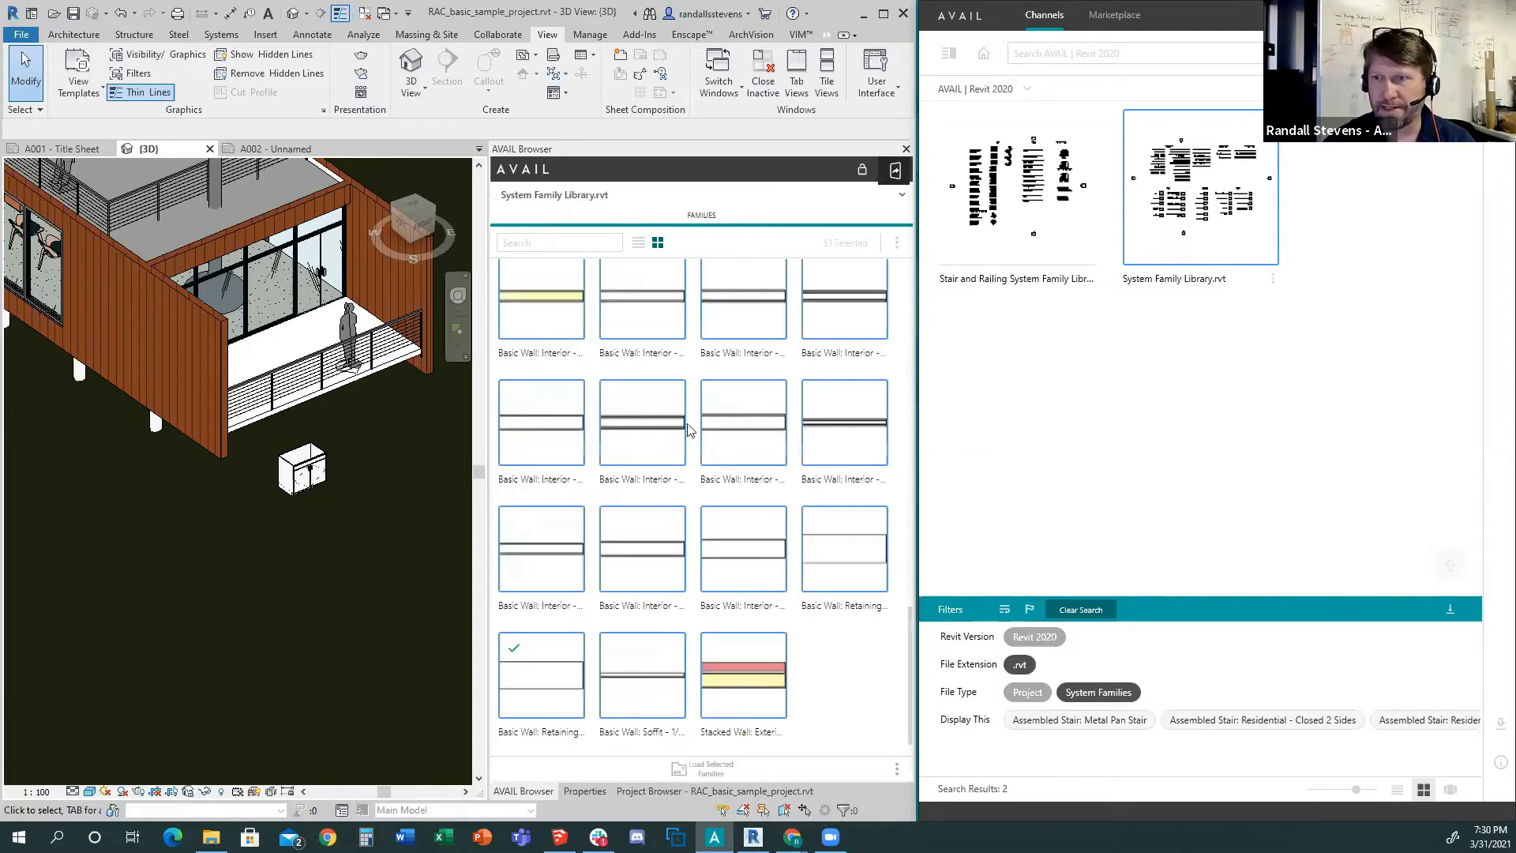
{"action": "scroll", "coordinate": [631, 355], "scroll_direction": "up", "scroll_amount": 5}
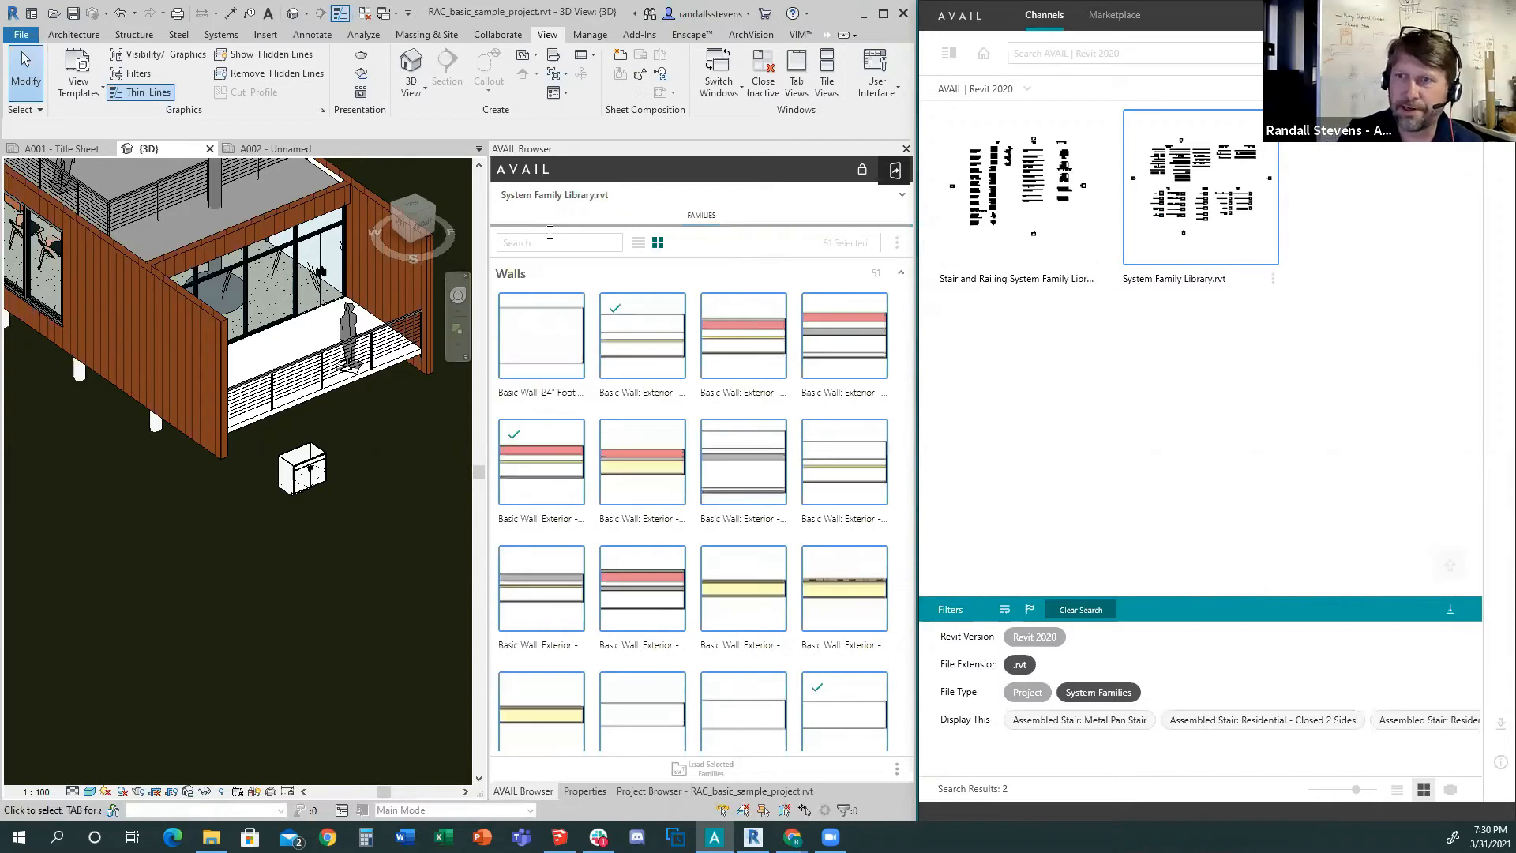
Search the system family library for veneer, and replace that search with brick.
{"action": "left_click", "coordinate": [550, 234]}
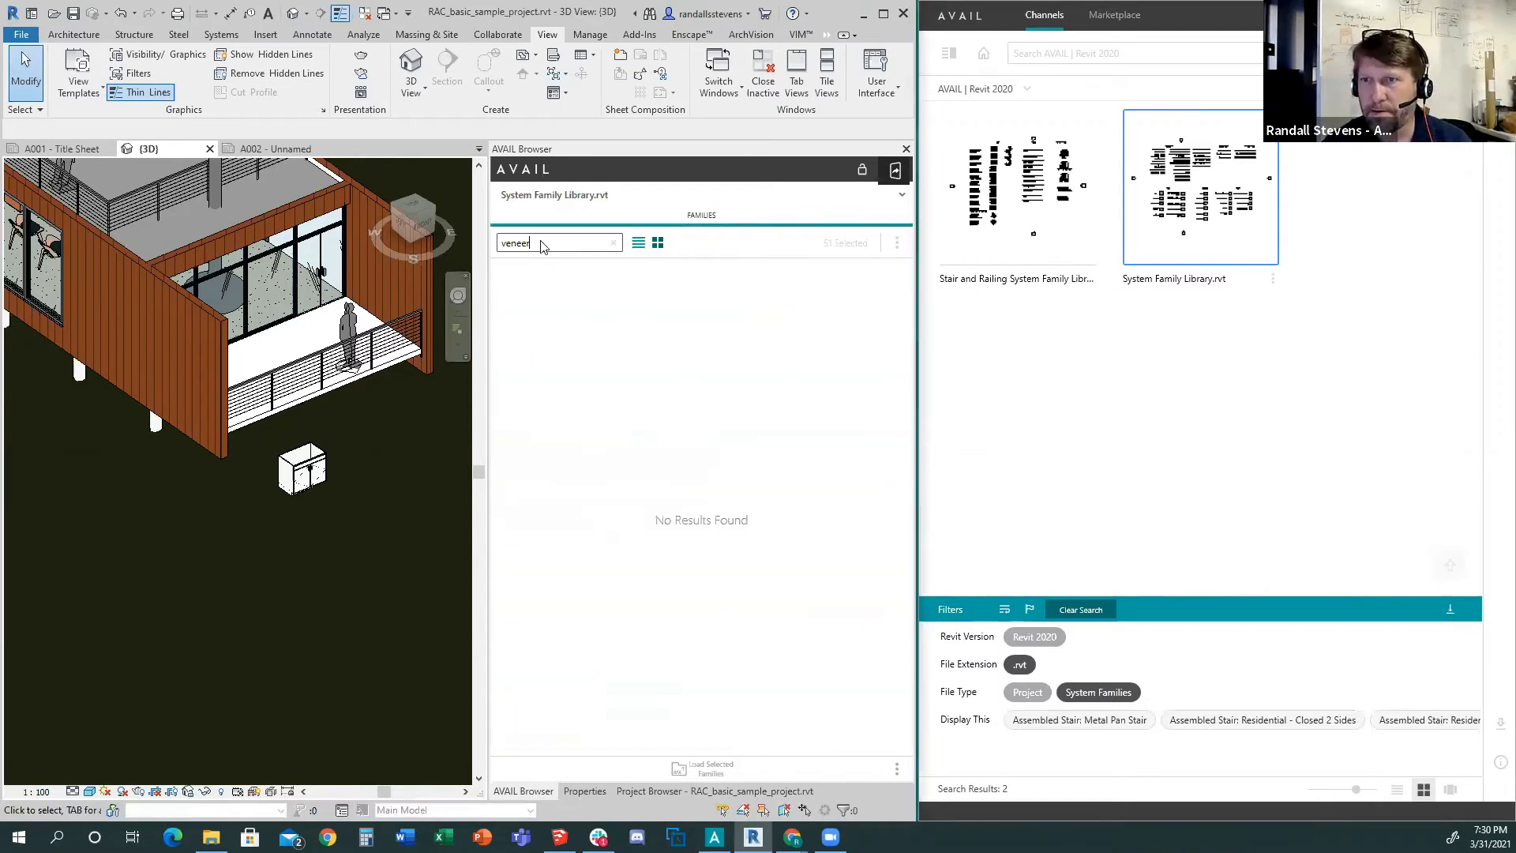
{"action": "left_click", "coordinate": [613, 242]}
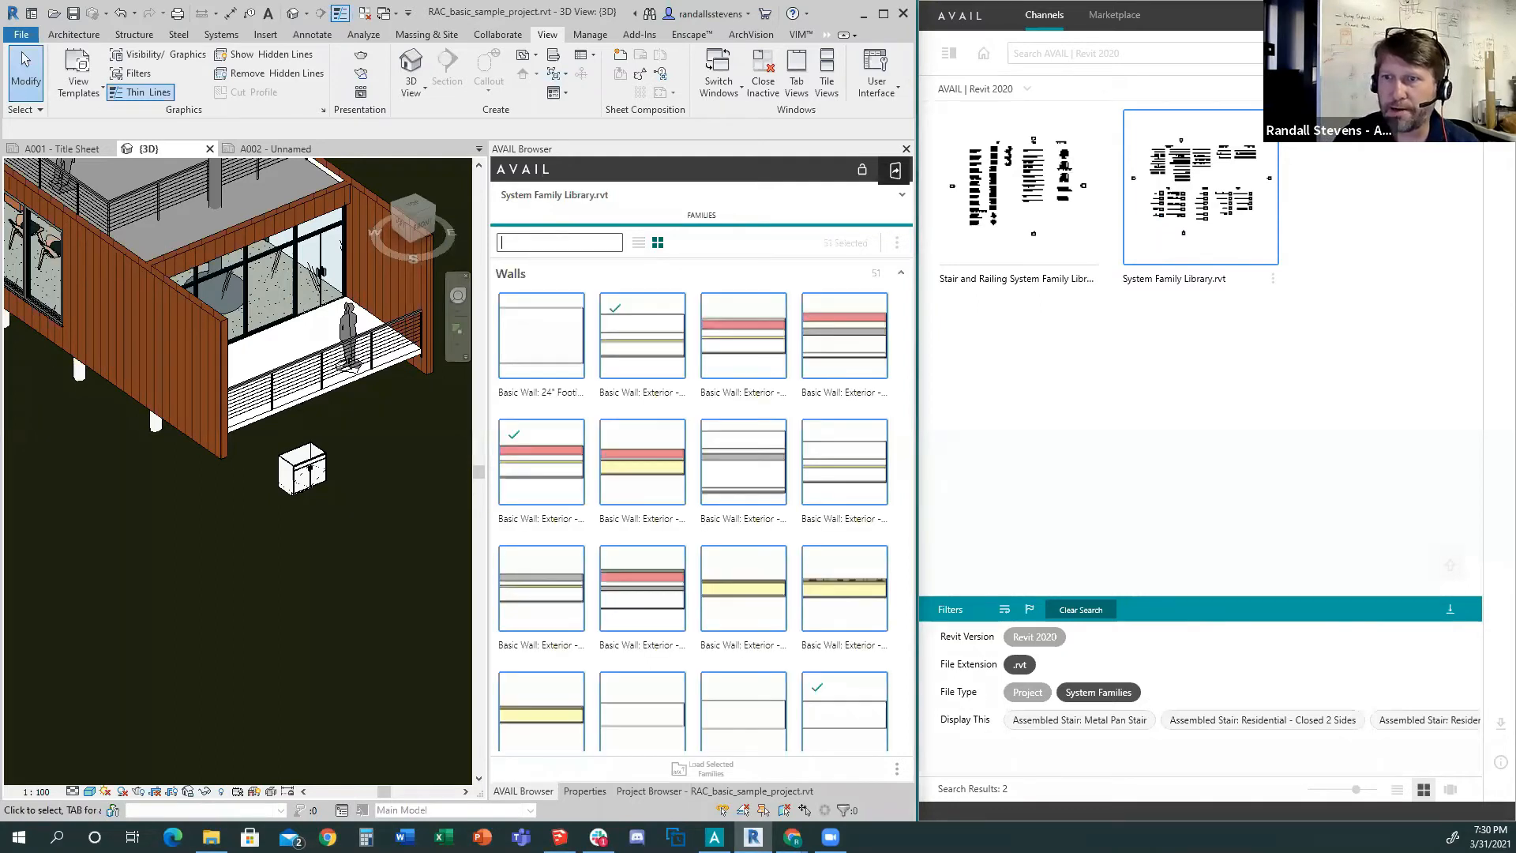
{"action": "type", "text": "brick"}
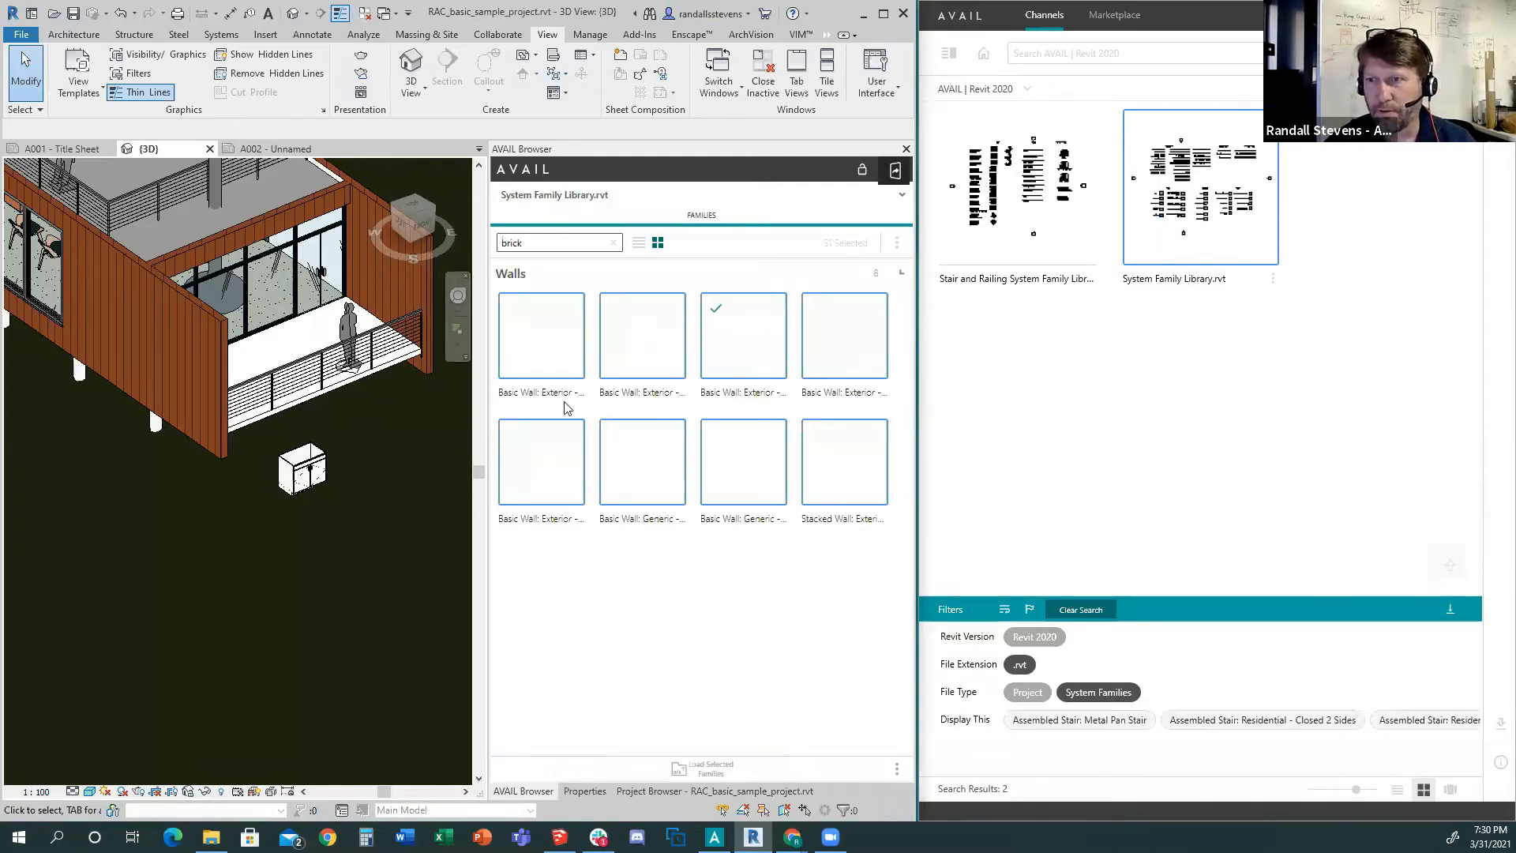
Bring a brick exterior basic wall type into the 3D view, accept the rename warnings and draw two joined wall segments beside the house.
{"action": "left_click_drag", "start_coordinate": [631, 329], "coordinate": [134, 519]}
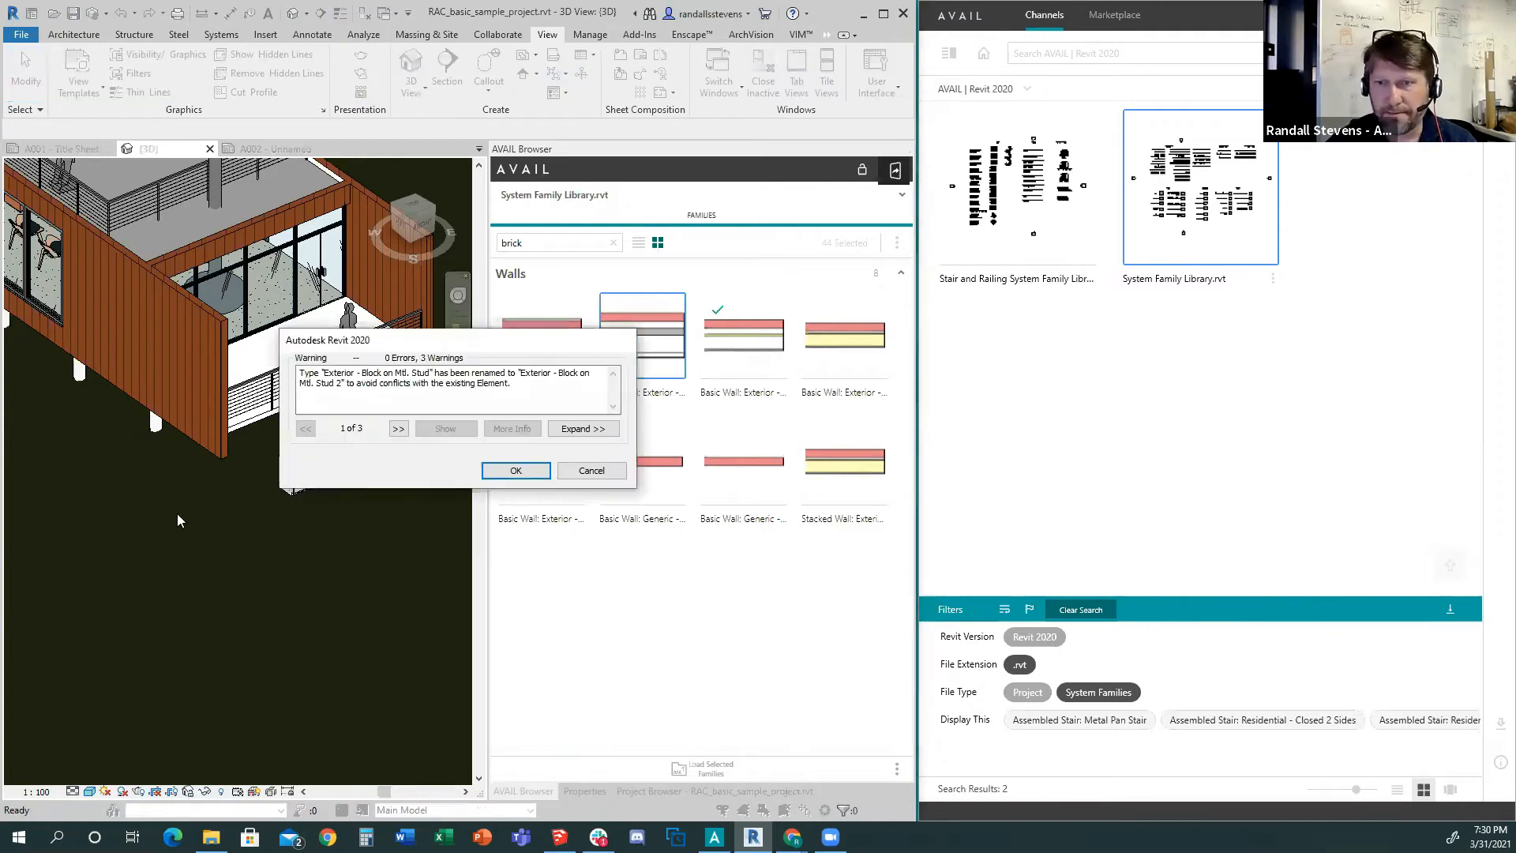
{"action": "key", "text": "Return"}
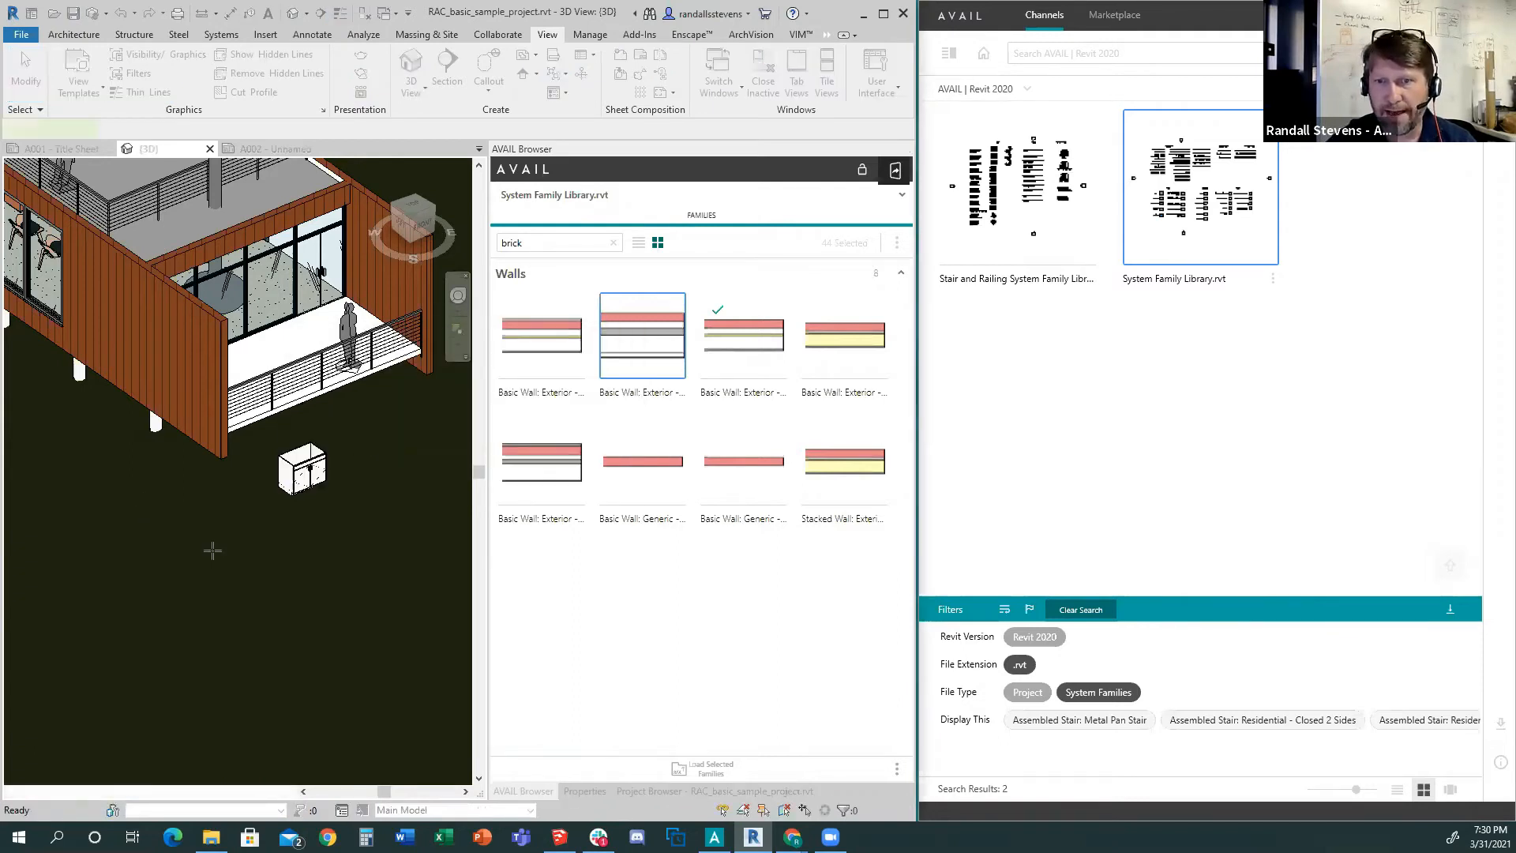
{"action": "left_click", "coordinate": [126, 604]}
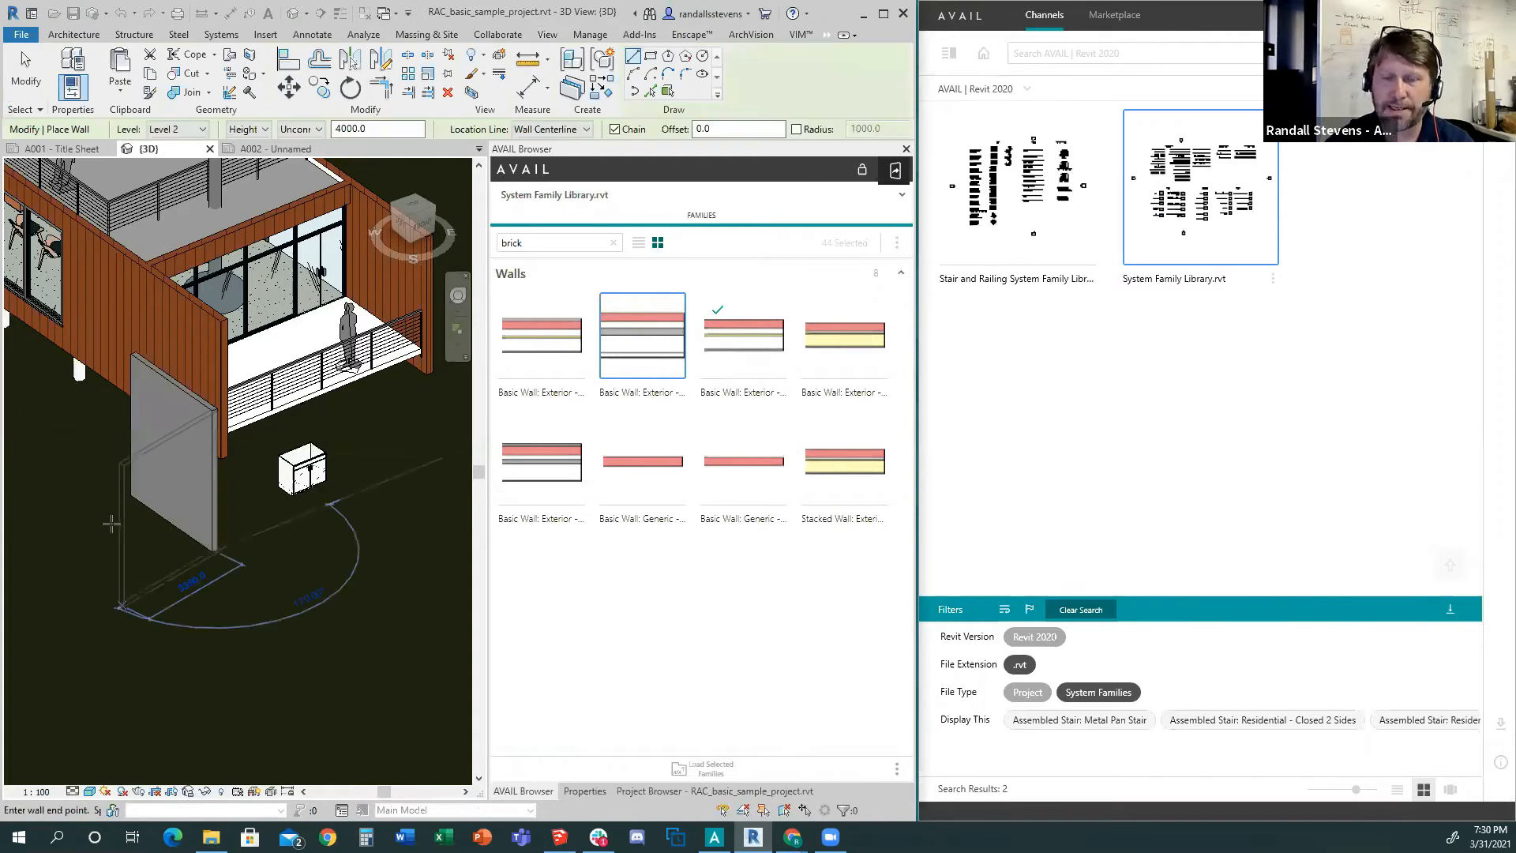
{"action": "key", "text": "Escape"}
{"action": "key", "text": "Escape"}
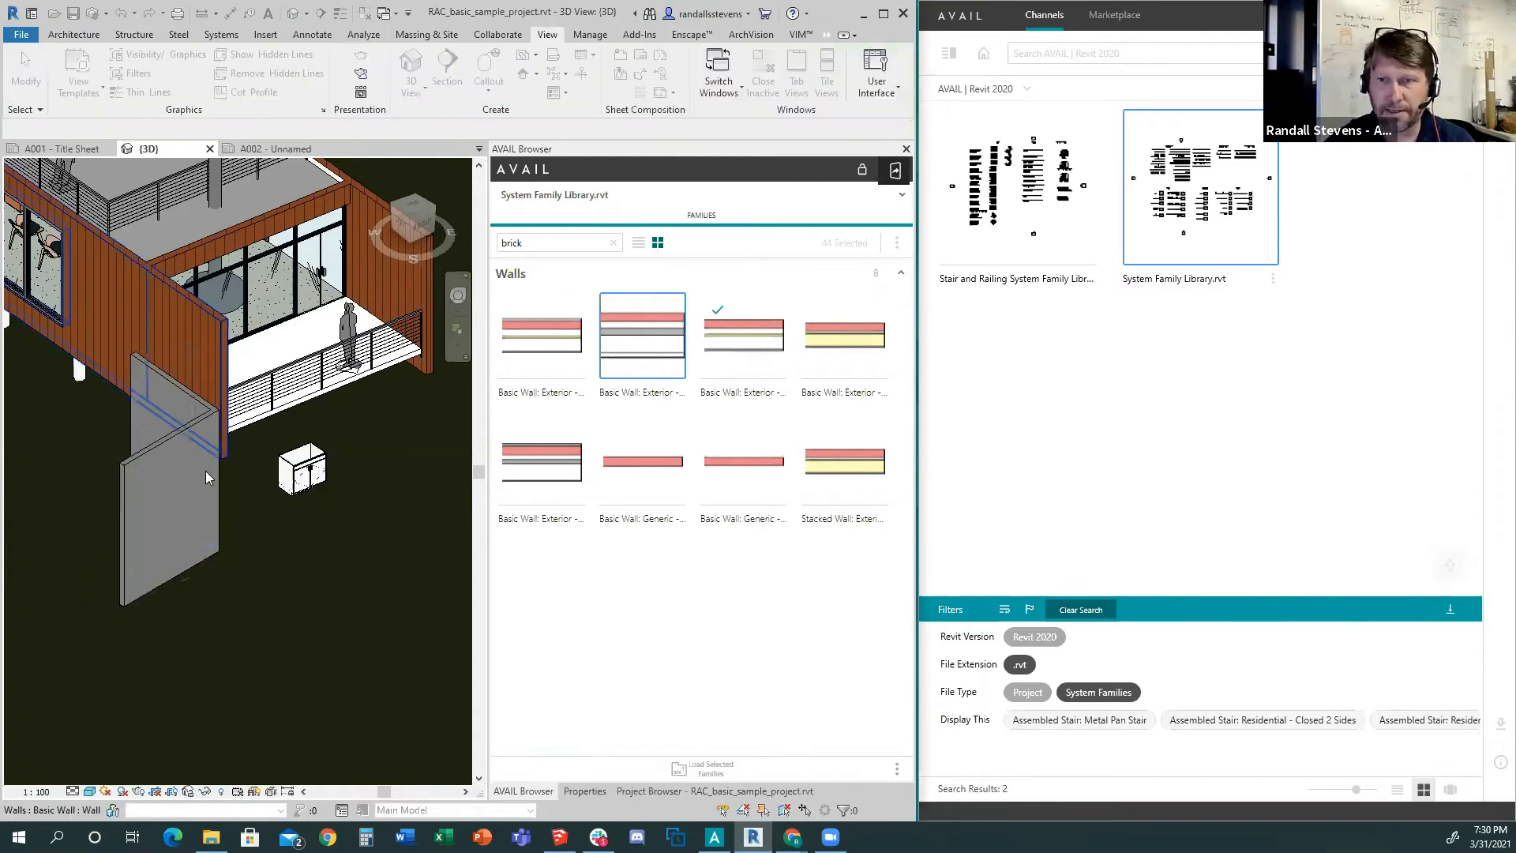
{"action": "scroll", "coordinate": [207, 474], "scroll_direction": "up", "scroll_amount": 2}
{"action": "scroll", "coordinate": [345, 540], "scroll_direction": "down", "scroll_amount": 2}
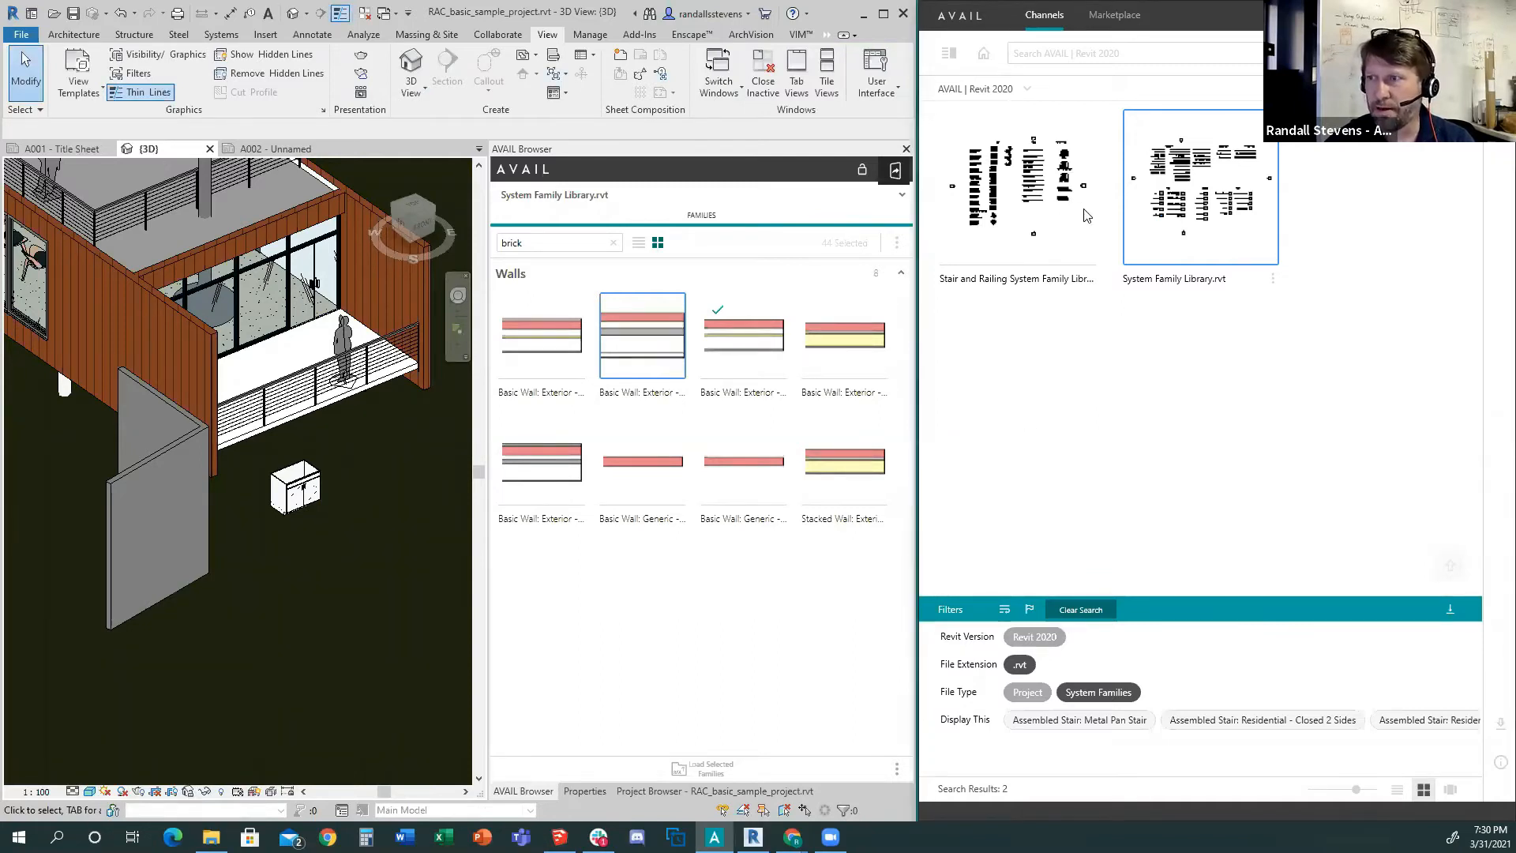
Switch AVAIL to the AVAIL | Harvest | Drafting Views channel, maximize its window and shrink the thumbnails.
{"action": "left_click", "coordinate": [976, 54]}
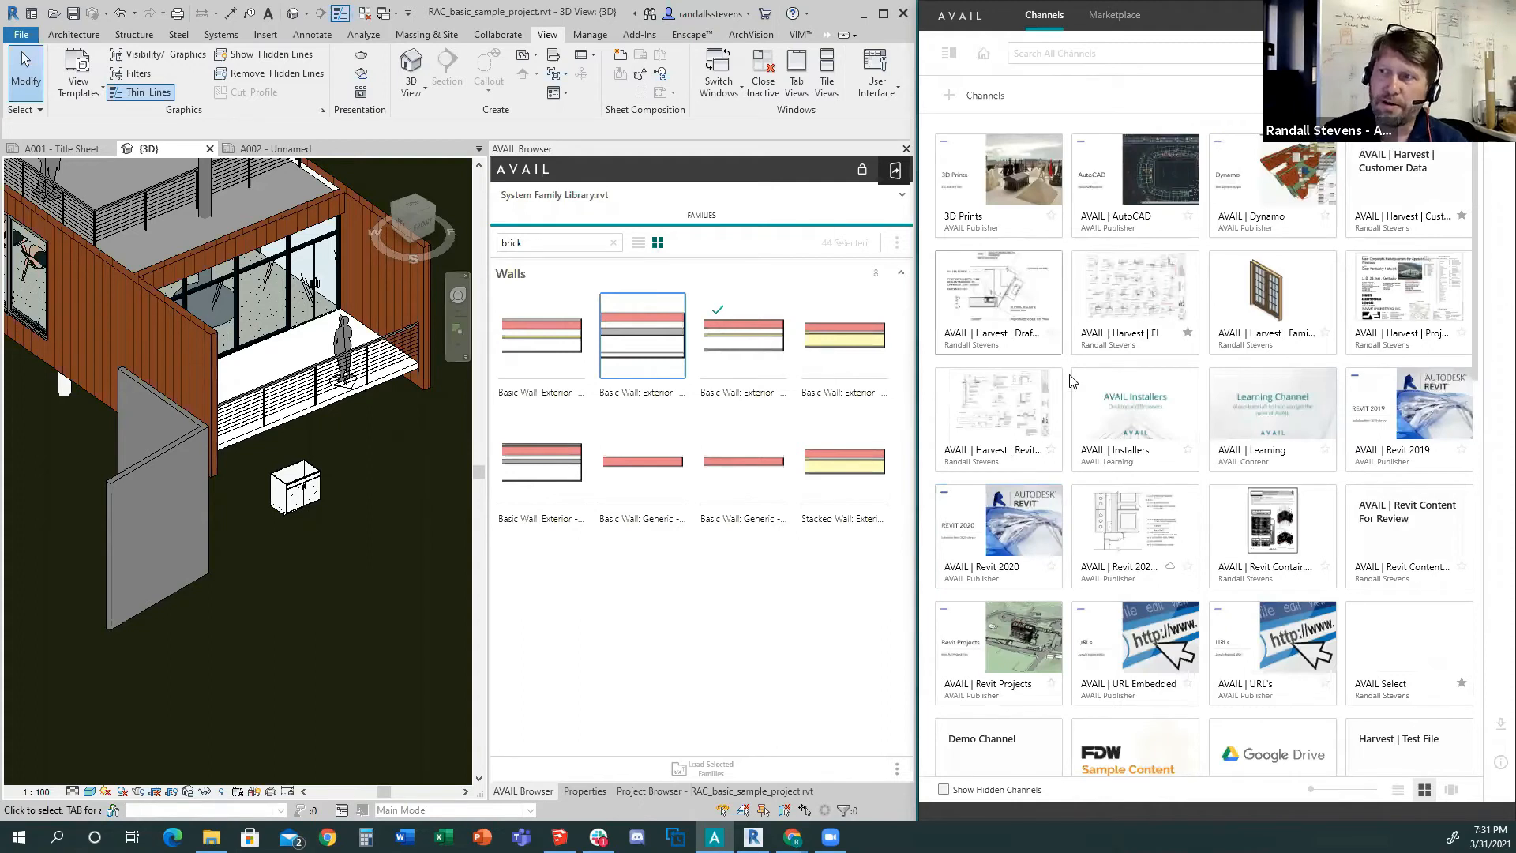
{"action": "left_click", "coordinate": [987, 306]}
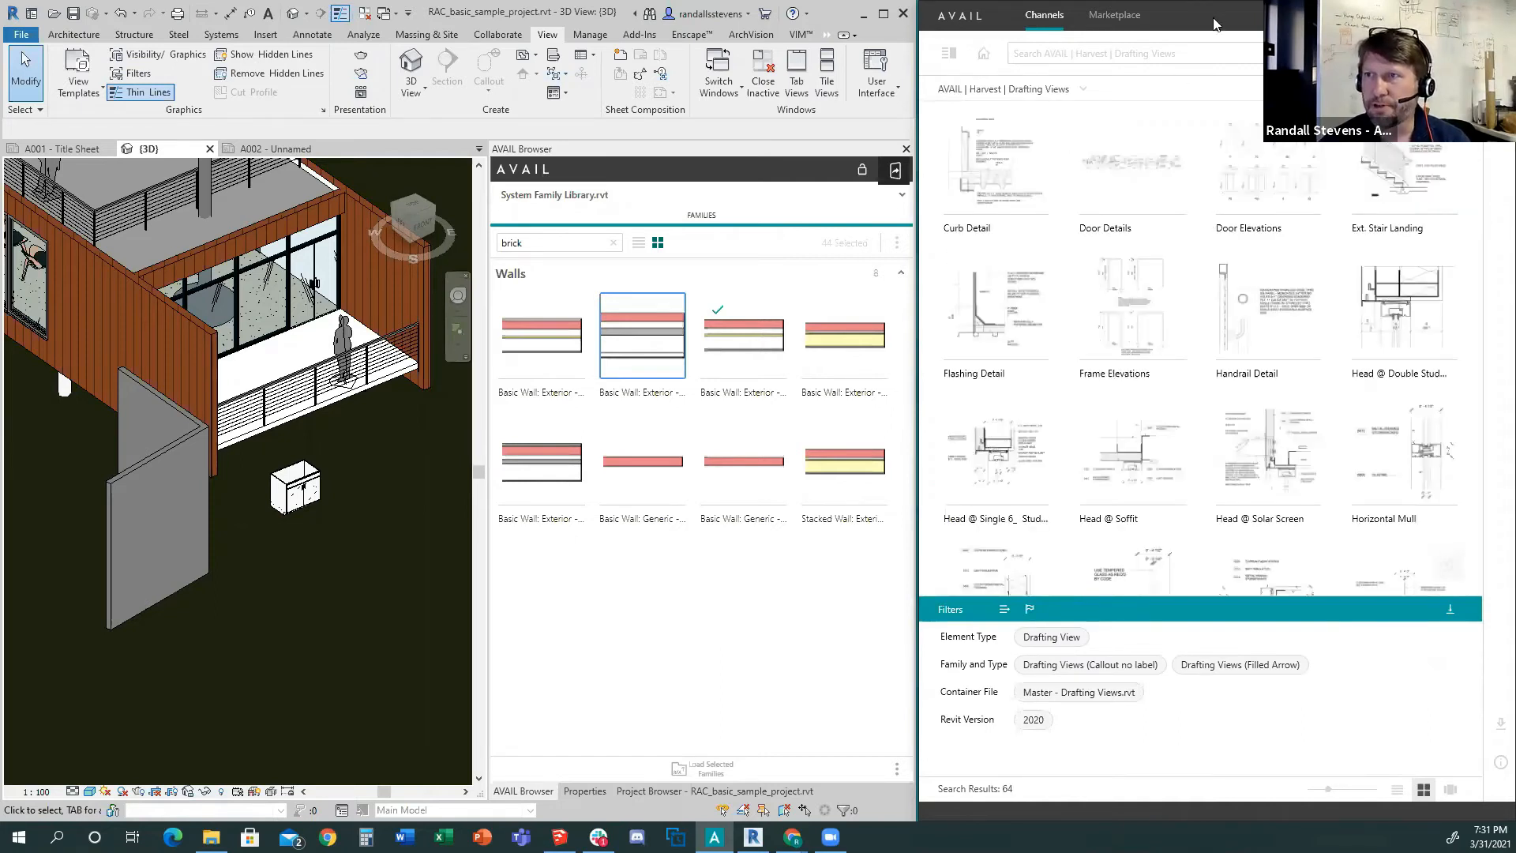
{"action": "left_click_drag", "start_coordinate": [1225, 14], "coordinate": [633, 1]}
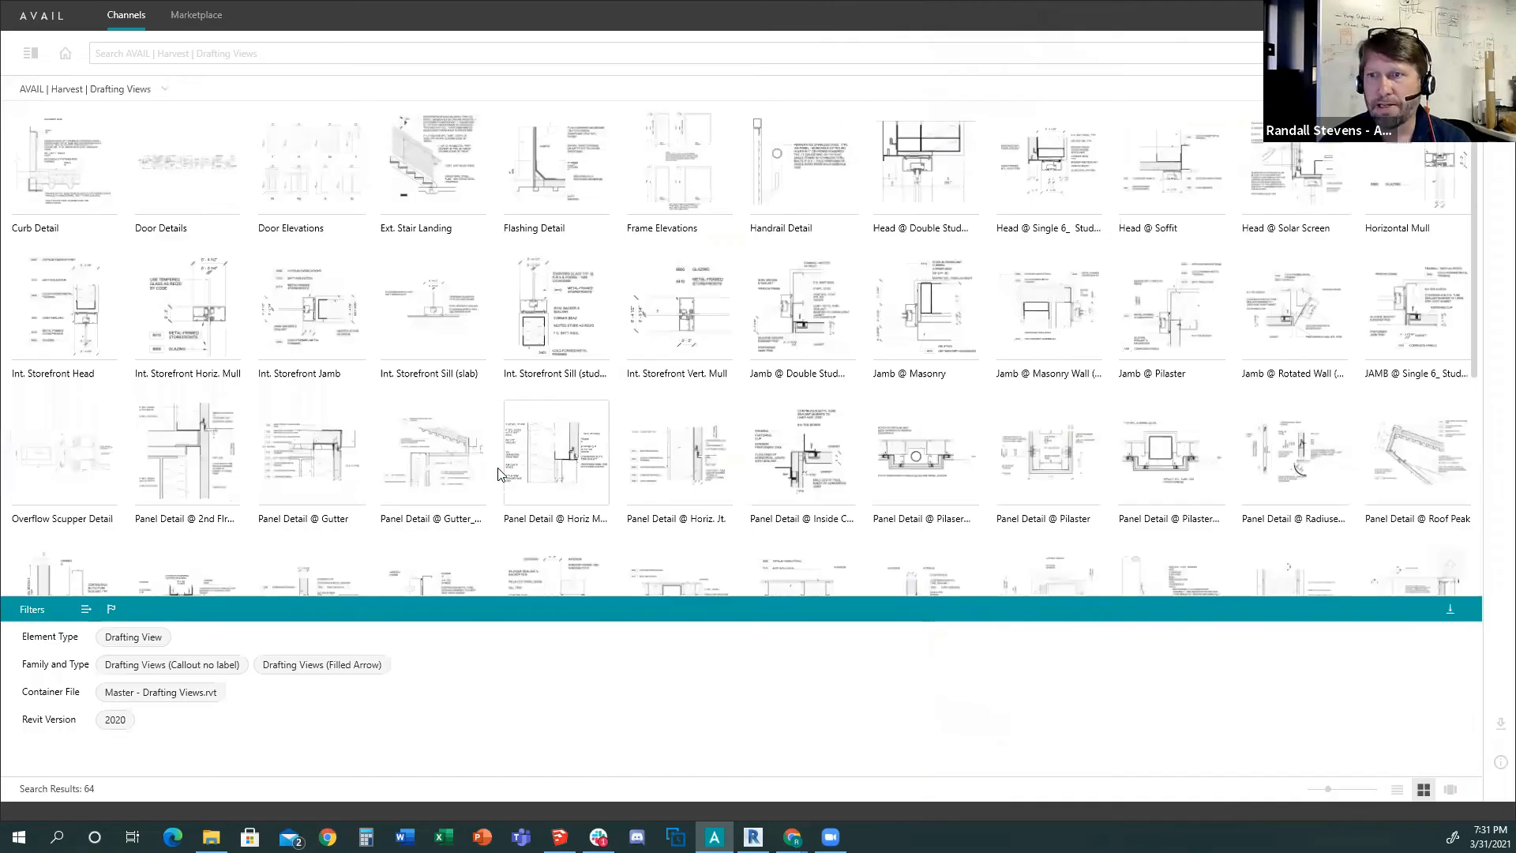
{"action": "scroll", "coordinate": [528, 491], "scroll_direction": "up", "scroll_amount": 1, "text": "ctrl"}
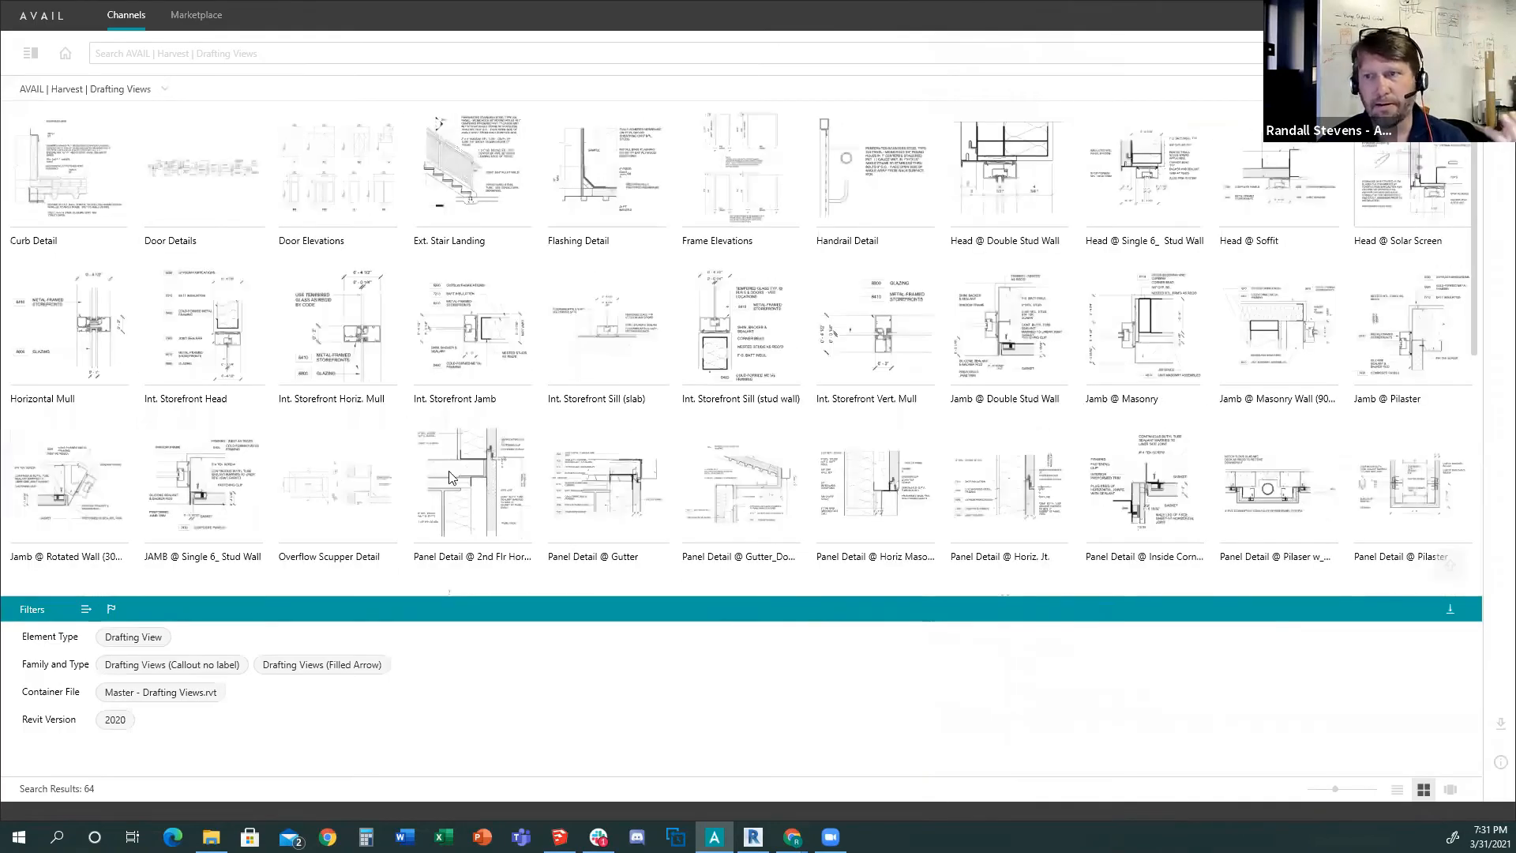
{"action": "scroll", "coordinate": [842, 278], "scroll_direction": "down", "scroll_amount": 2, "text": "ctrl"}
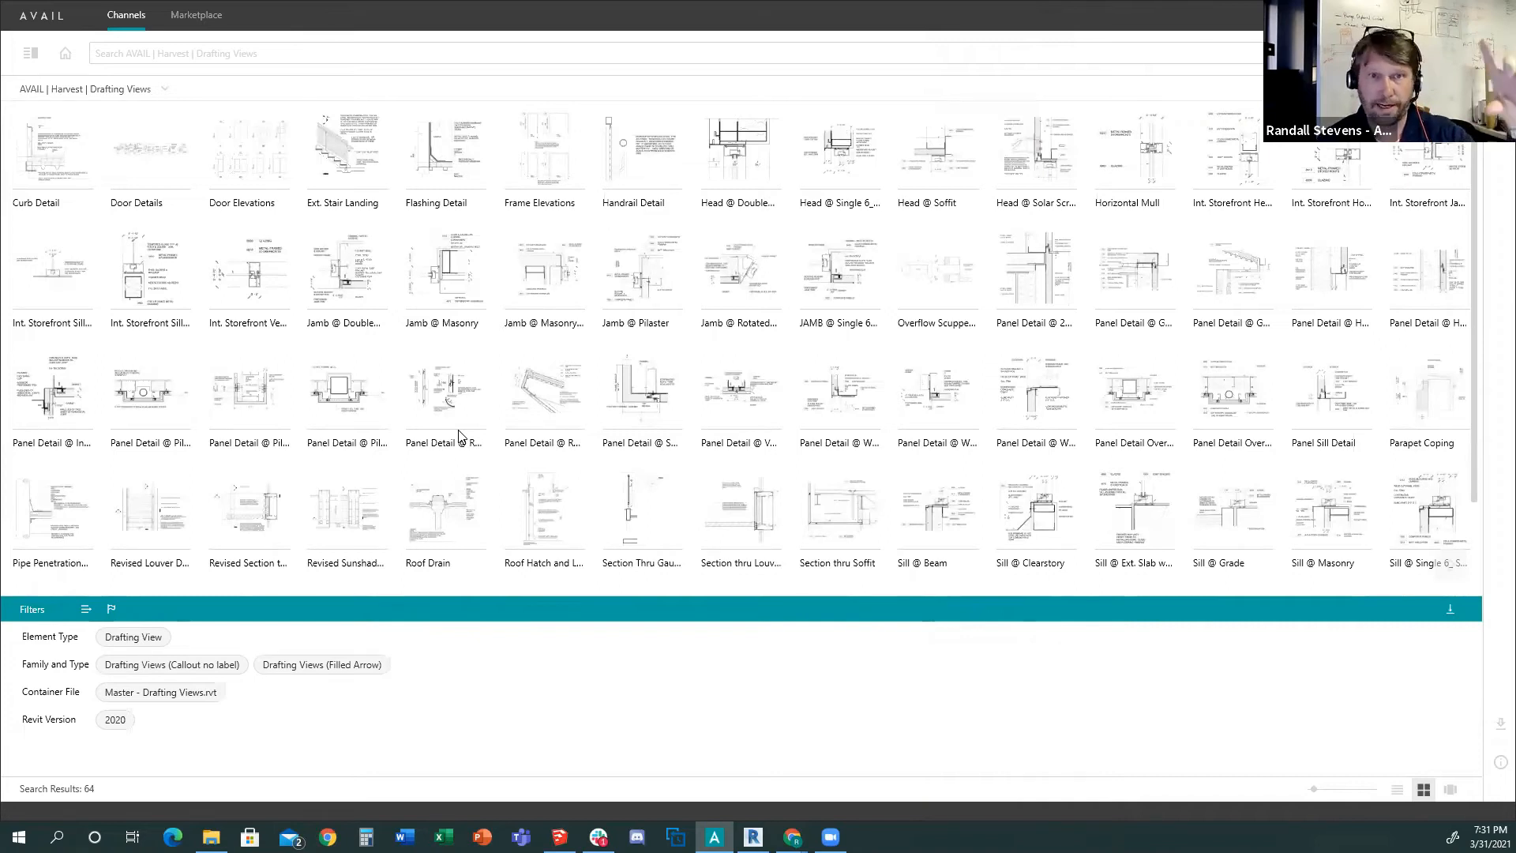
Preview a pilaster panel detail, Jamb @ Masonry and an interior storefront head drafting view, and zoom in on the linework.
{"action": "left_click", "coordinate": [347, 389]}
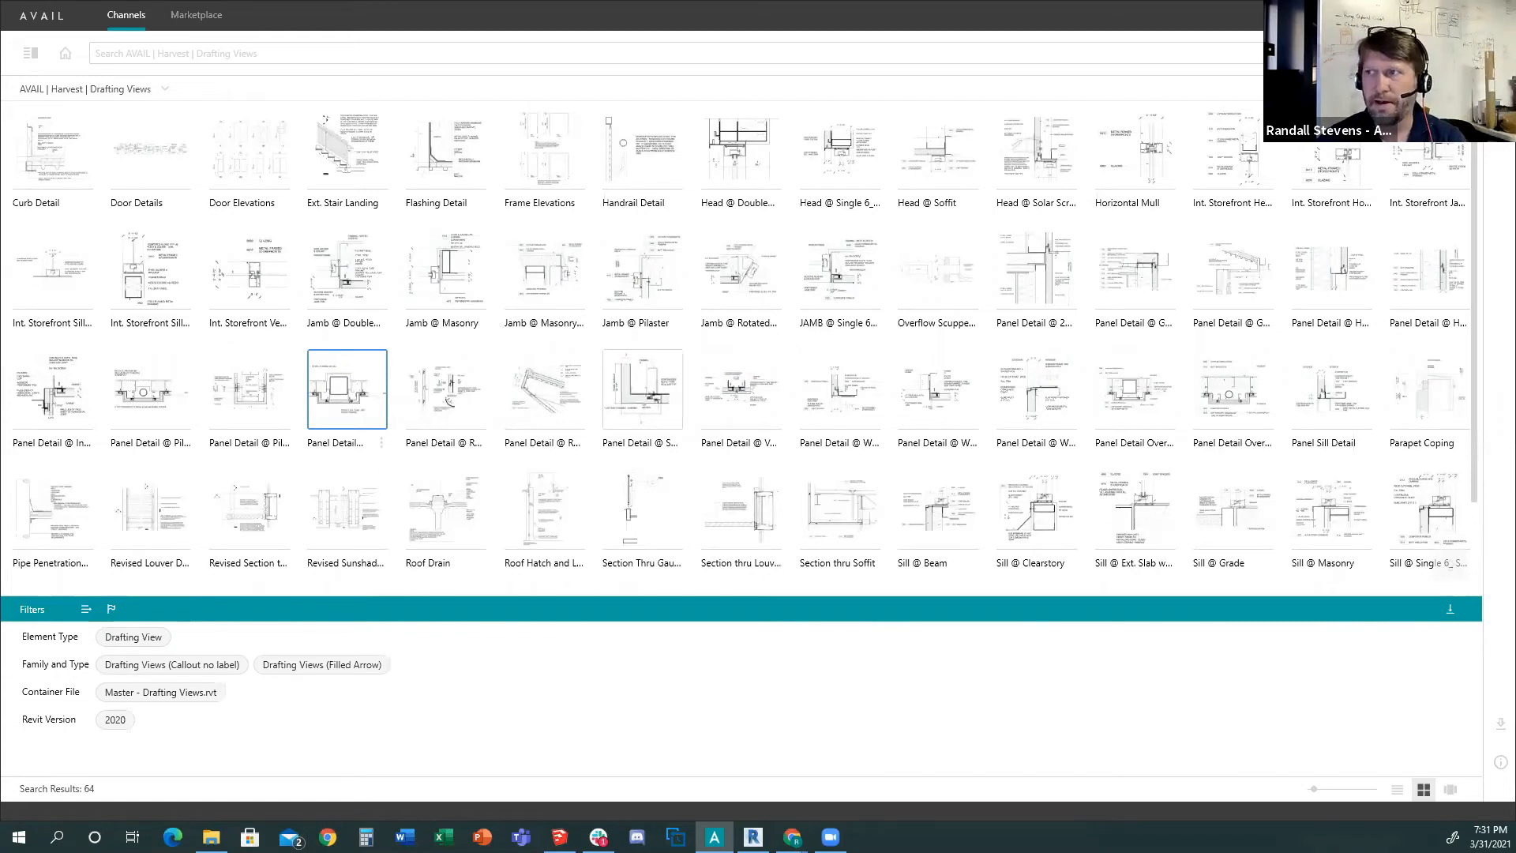
{"action": "key", "text": "space"}
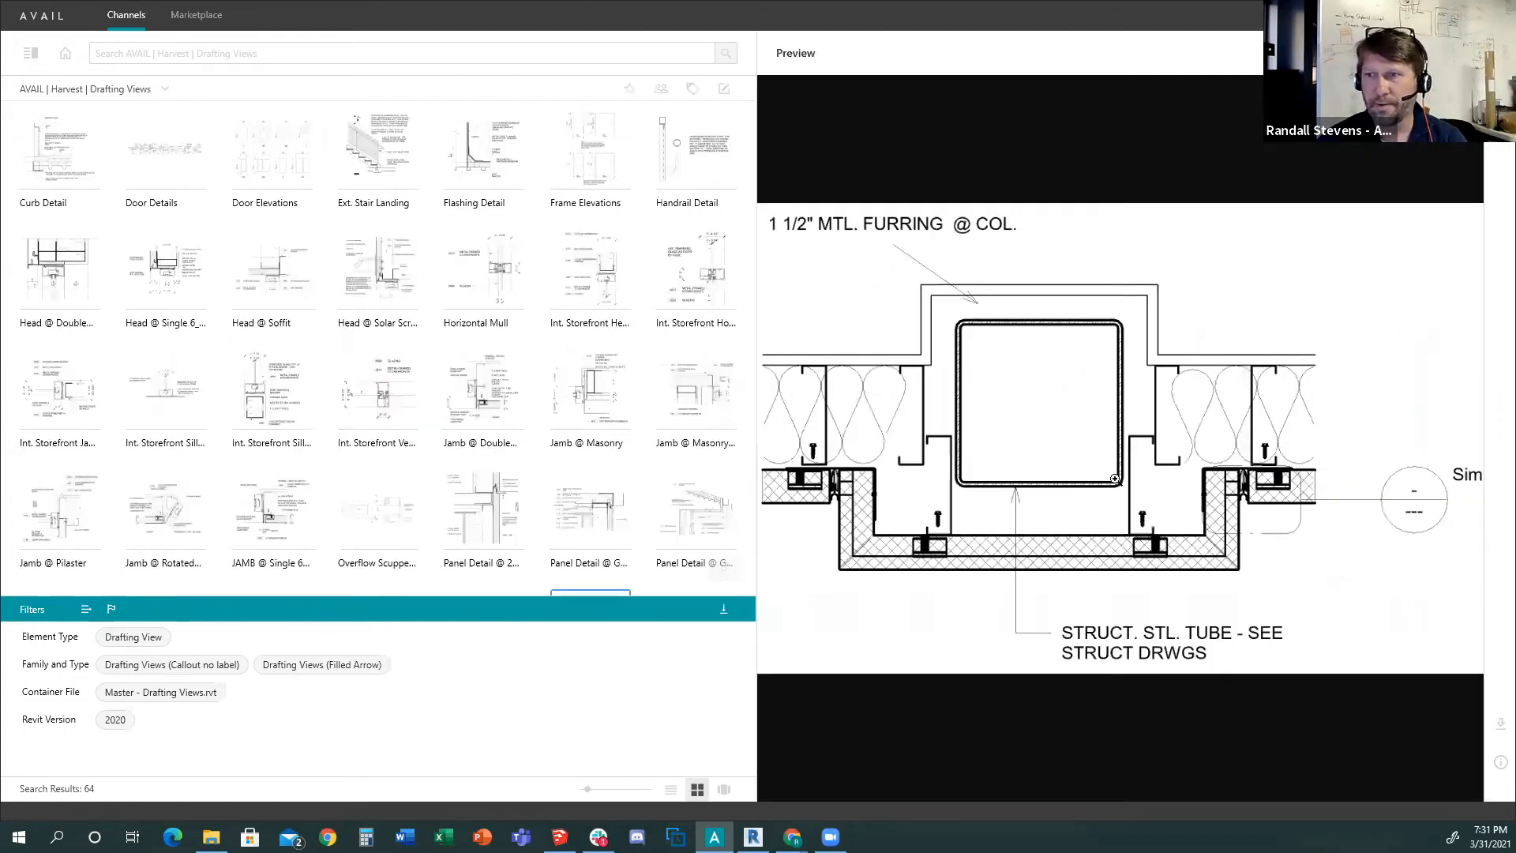
{"action": "key", "text": "Up"}
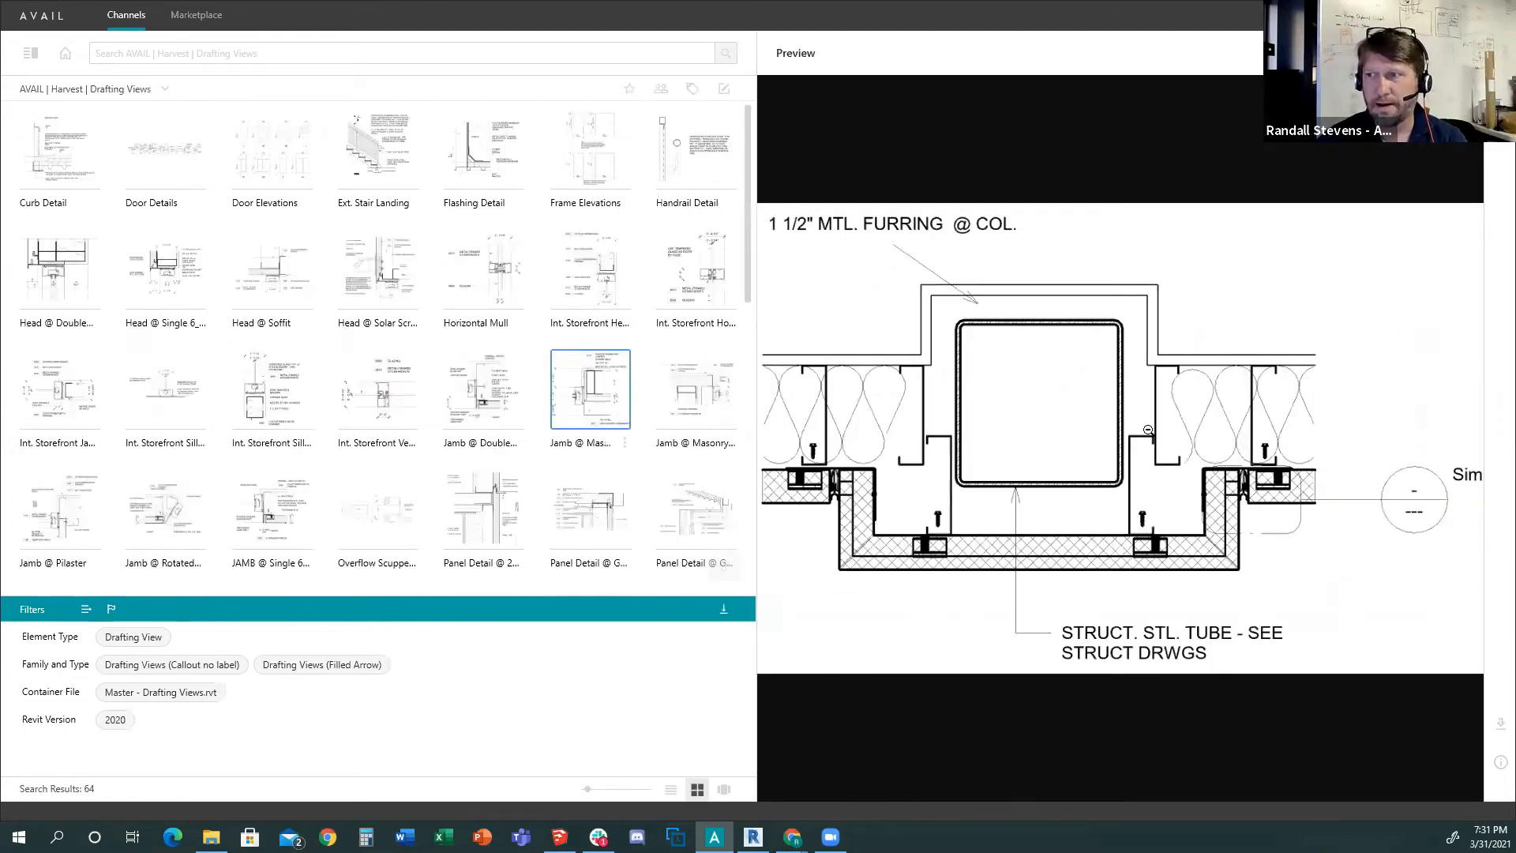
{"action": "left_click", "coordinate": [1110, 399]}
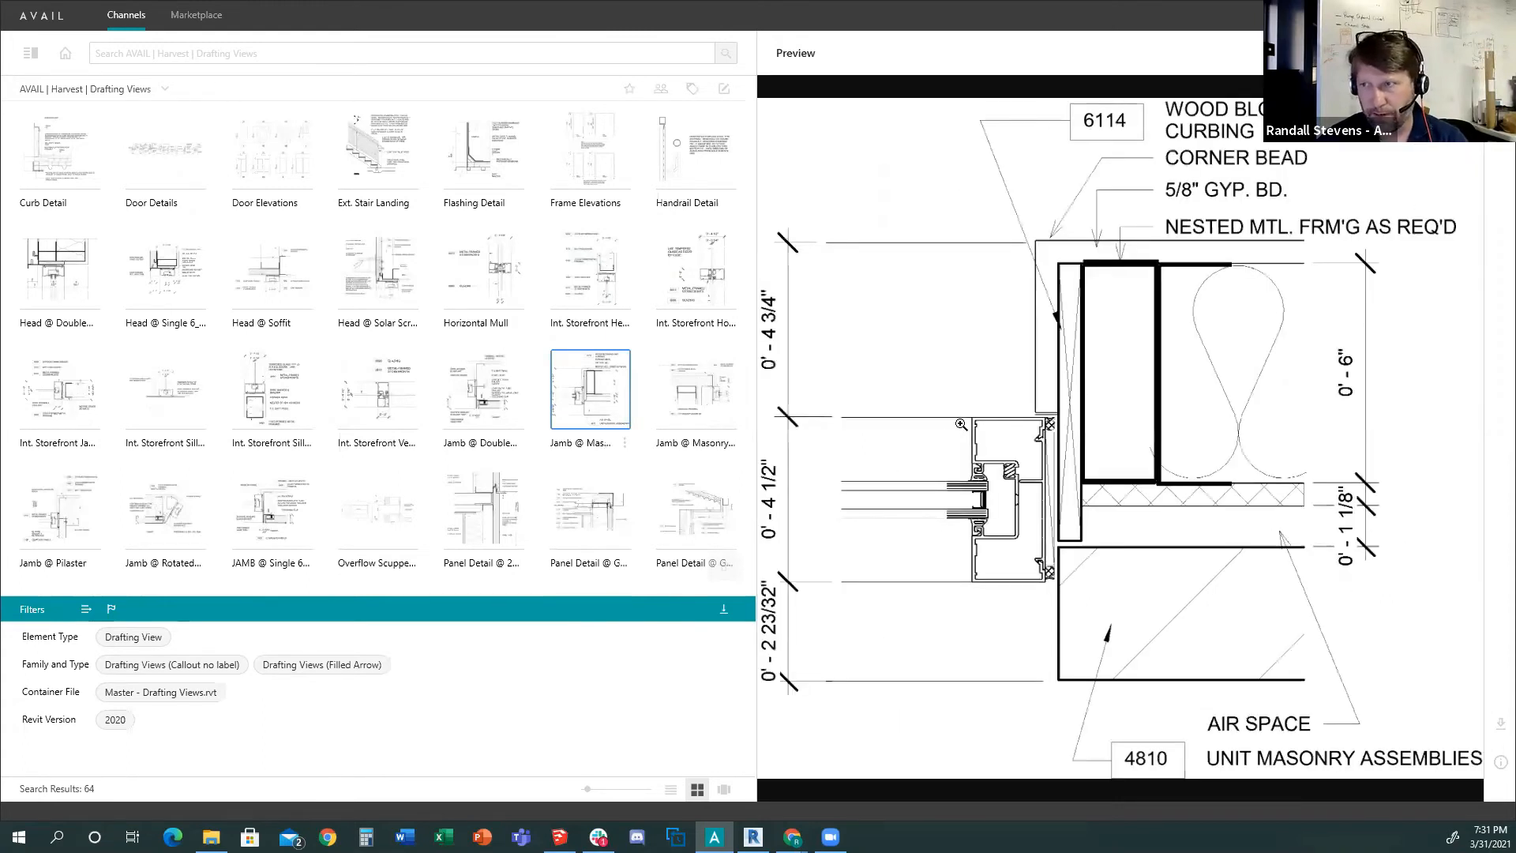
{"action": "left_click", "coordinate": [580, 292]}
{"action": "left_click", "coordinate": [1126, 440]}
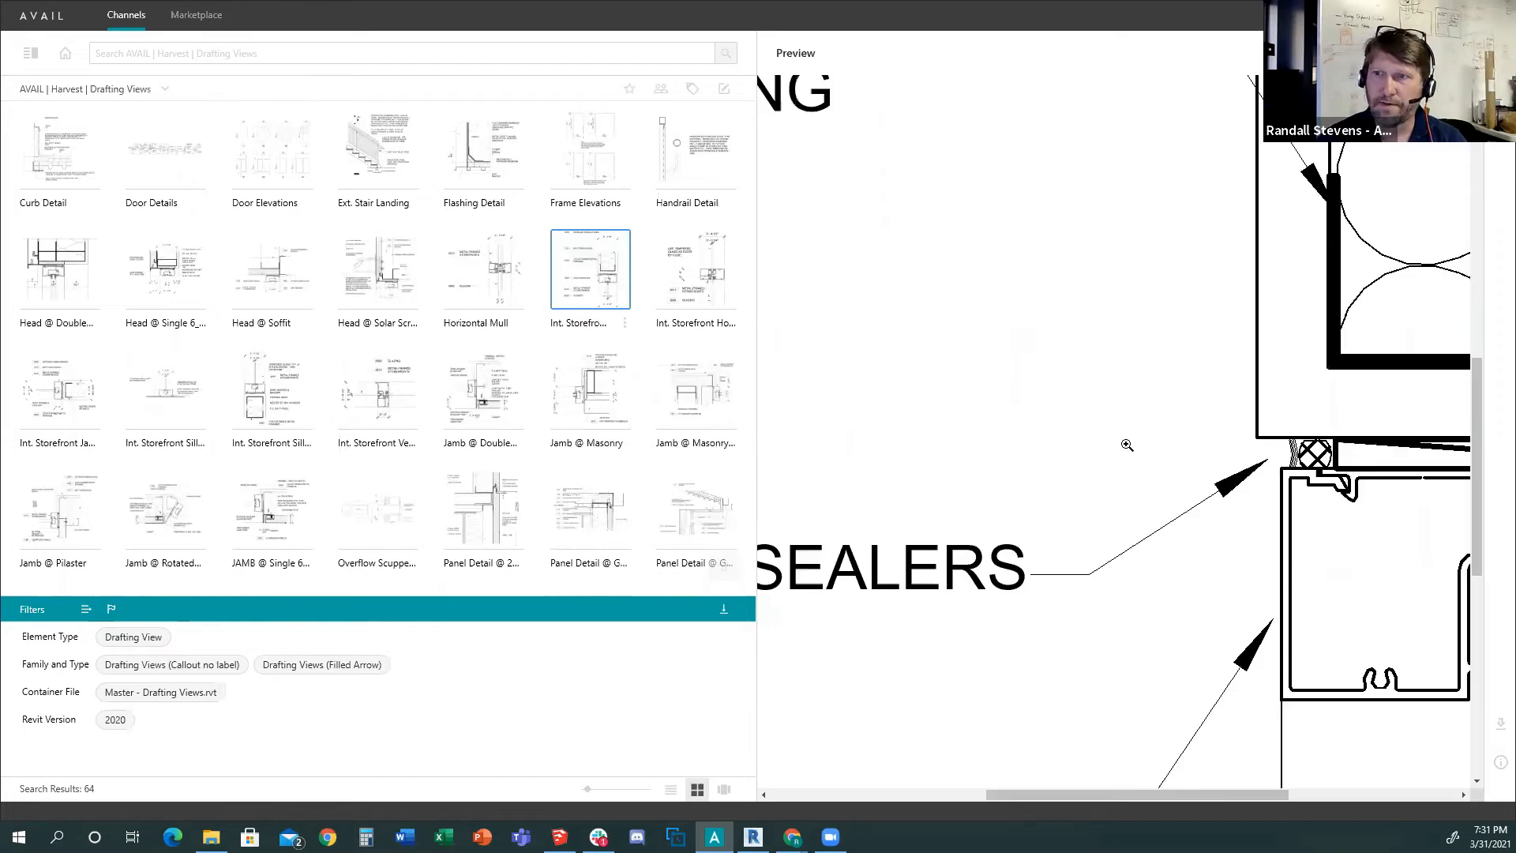
Search the drafting views channel for solar, open Head @ Solar Screen in the AVAIL Browser and dock the AVAIL window beside Revit.
{"action": "left_click", "coordinate": [166, 49]}
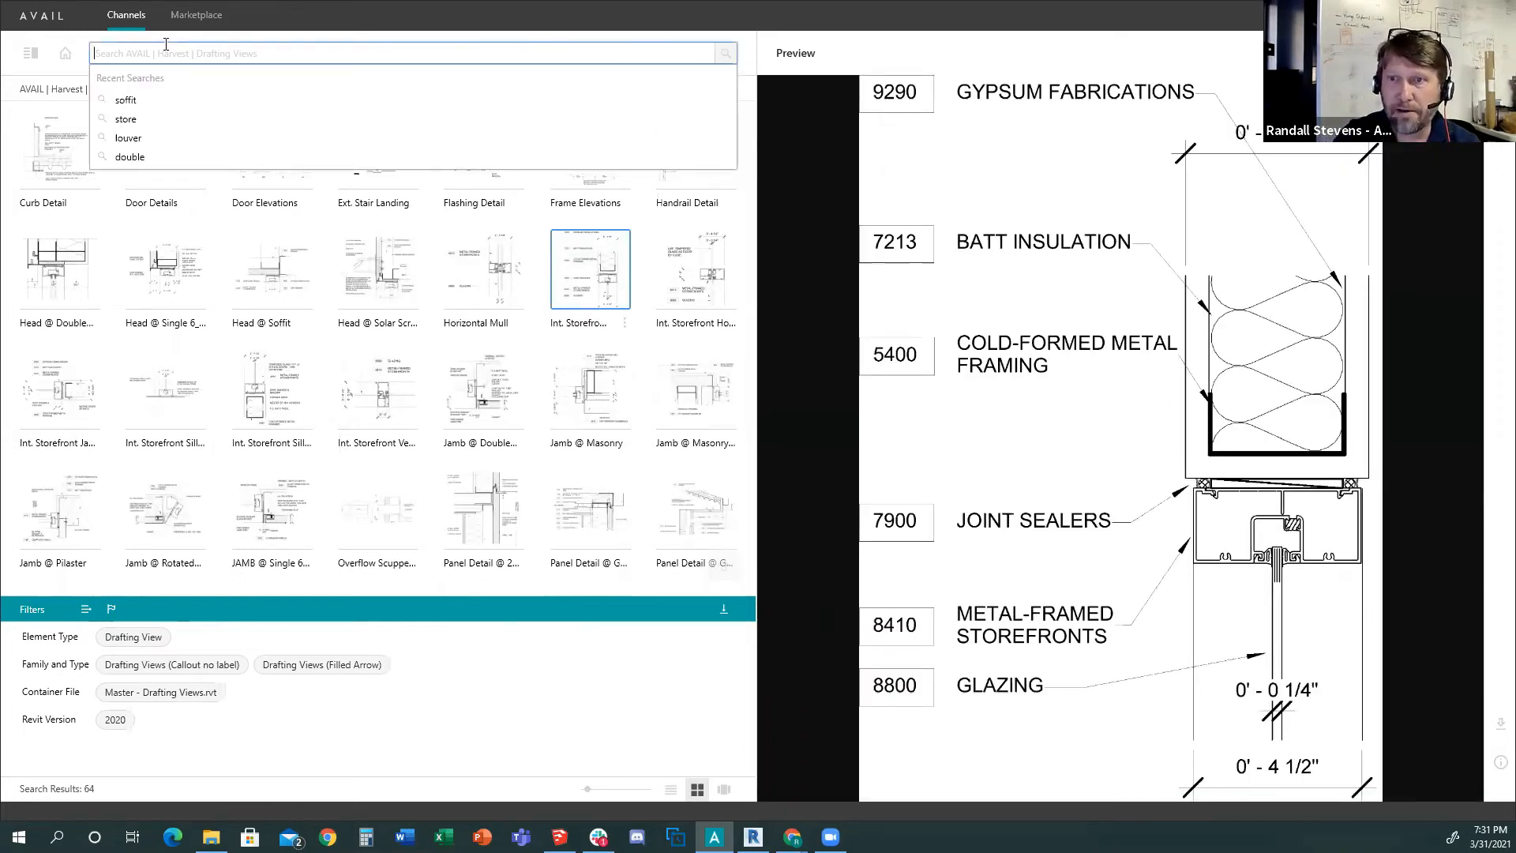
{"action": "type", "text": "solar"}
{"action": "key", "text": "Return"}
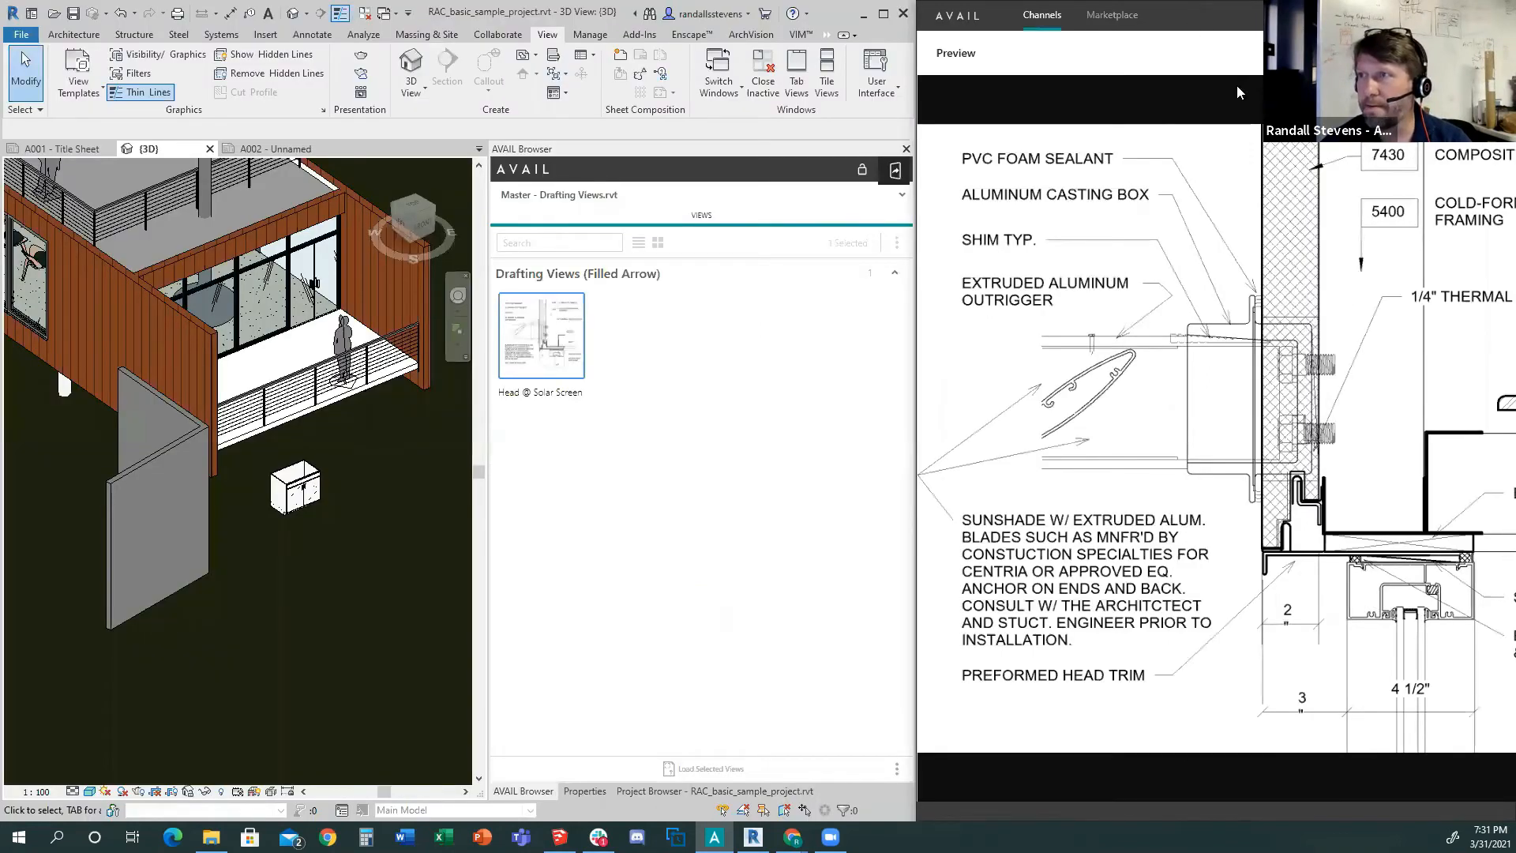
{"action": "left_click_drag", "start_coordinate": [1232, 16], "coordinate": [1019, 96]}
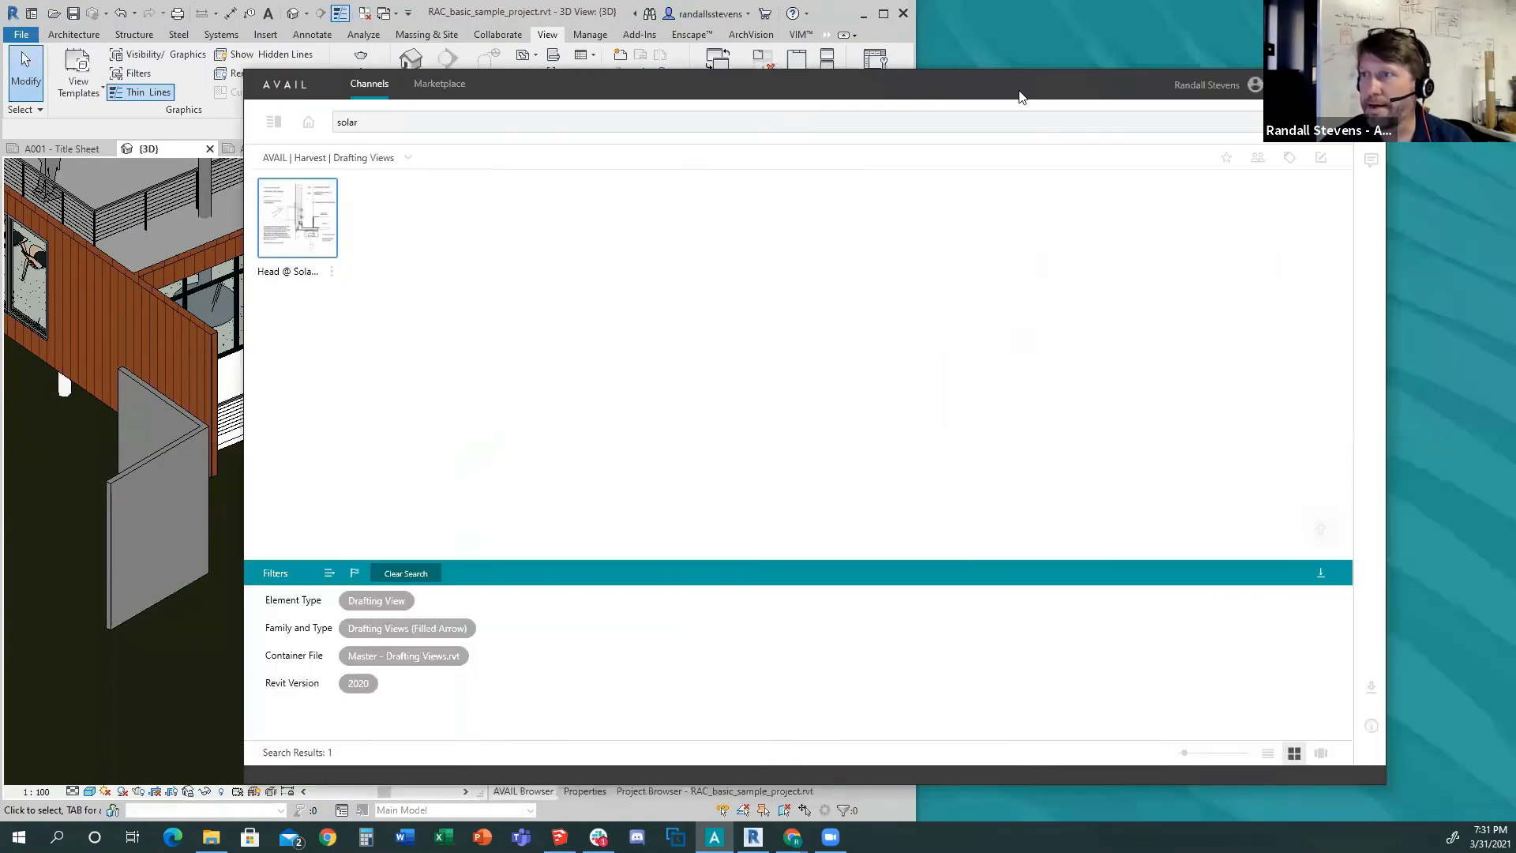
{"action": "key", "text": "super+Right"}
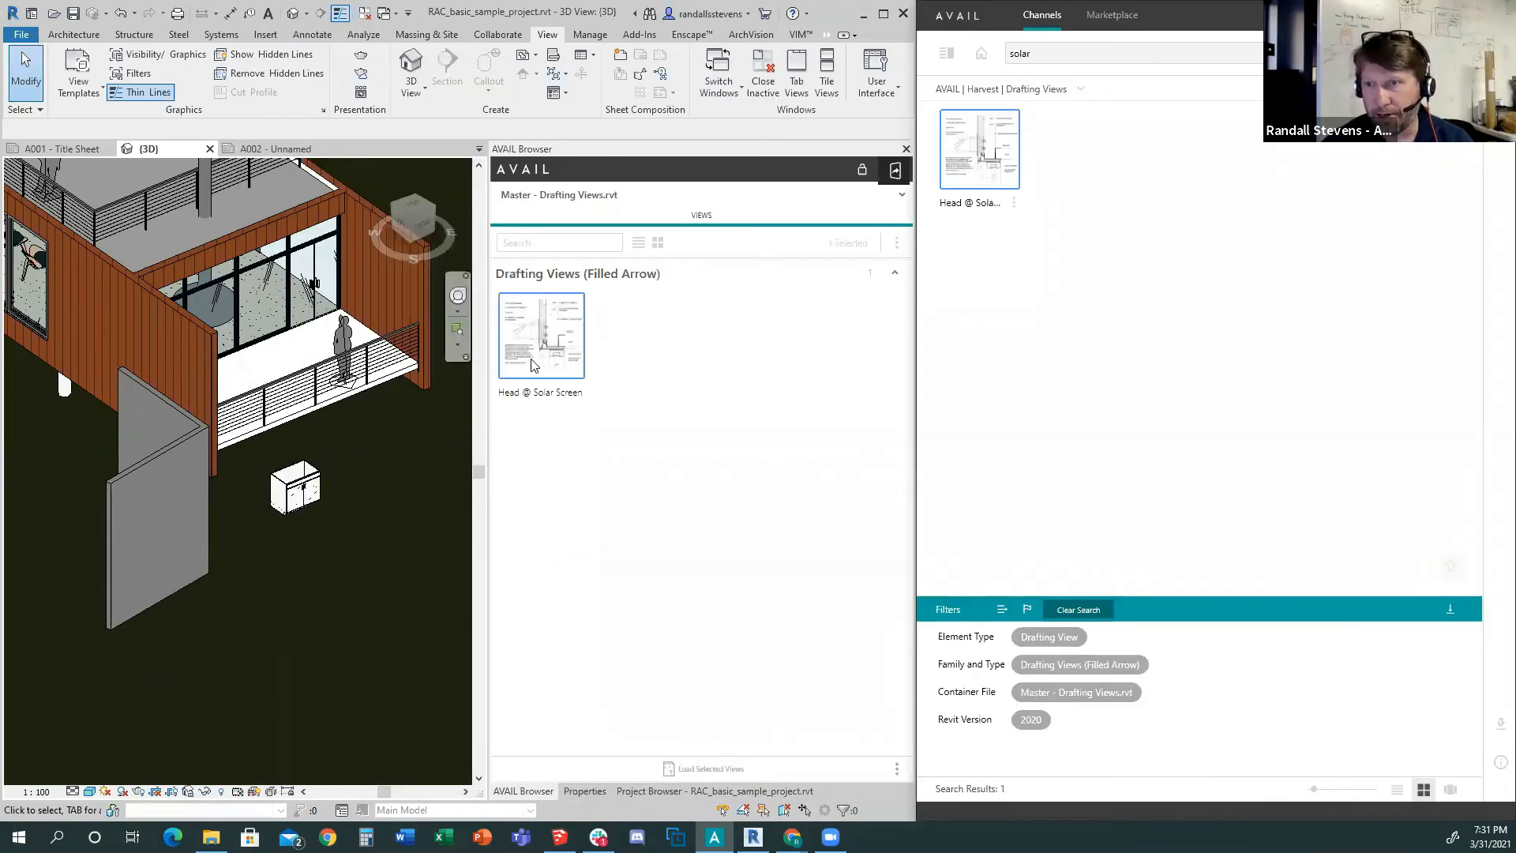
Open sheet A002 - Unnamed from the project's sheets.
{"action": "left_click", "coordinate": [722, 791]}
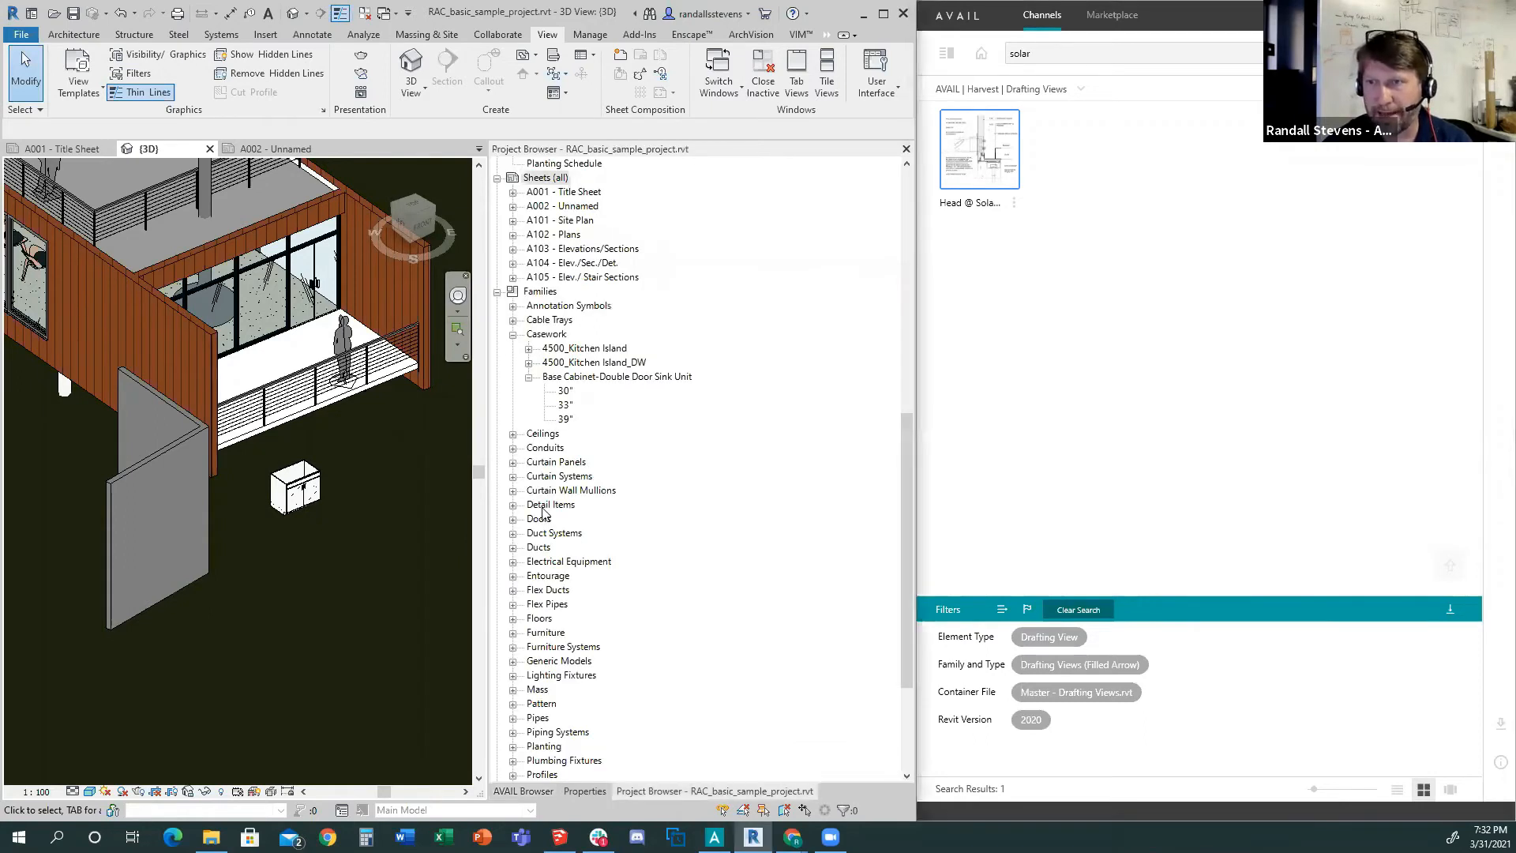
{"action": "scroll", "coordinate": [542, 513], "scroll_direction": "up", "scroll_amount": 1}
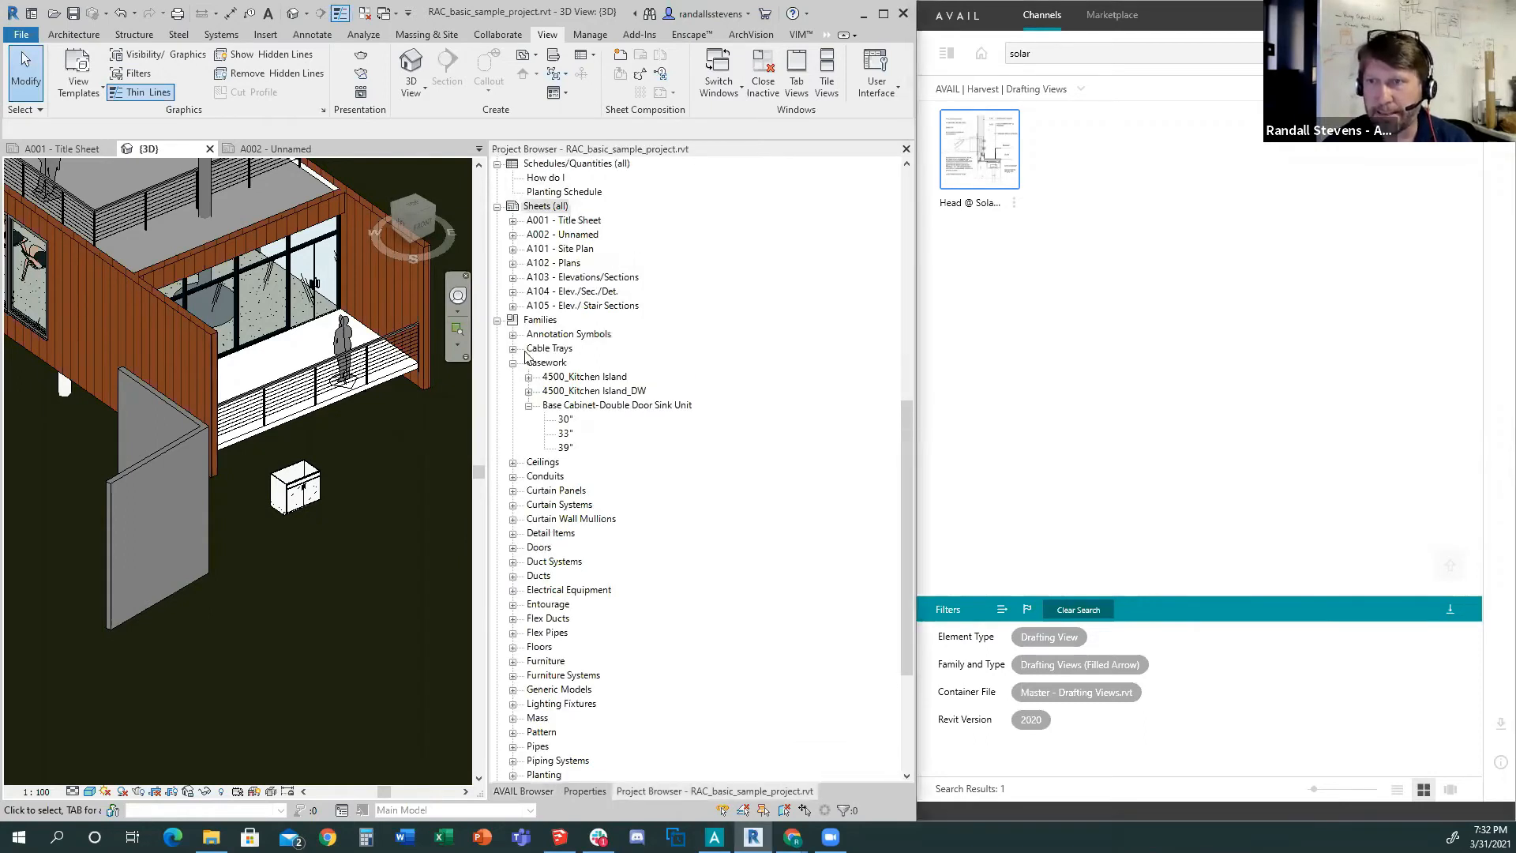
{"action": "double_click", "coordinate": [567, 235]}
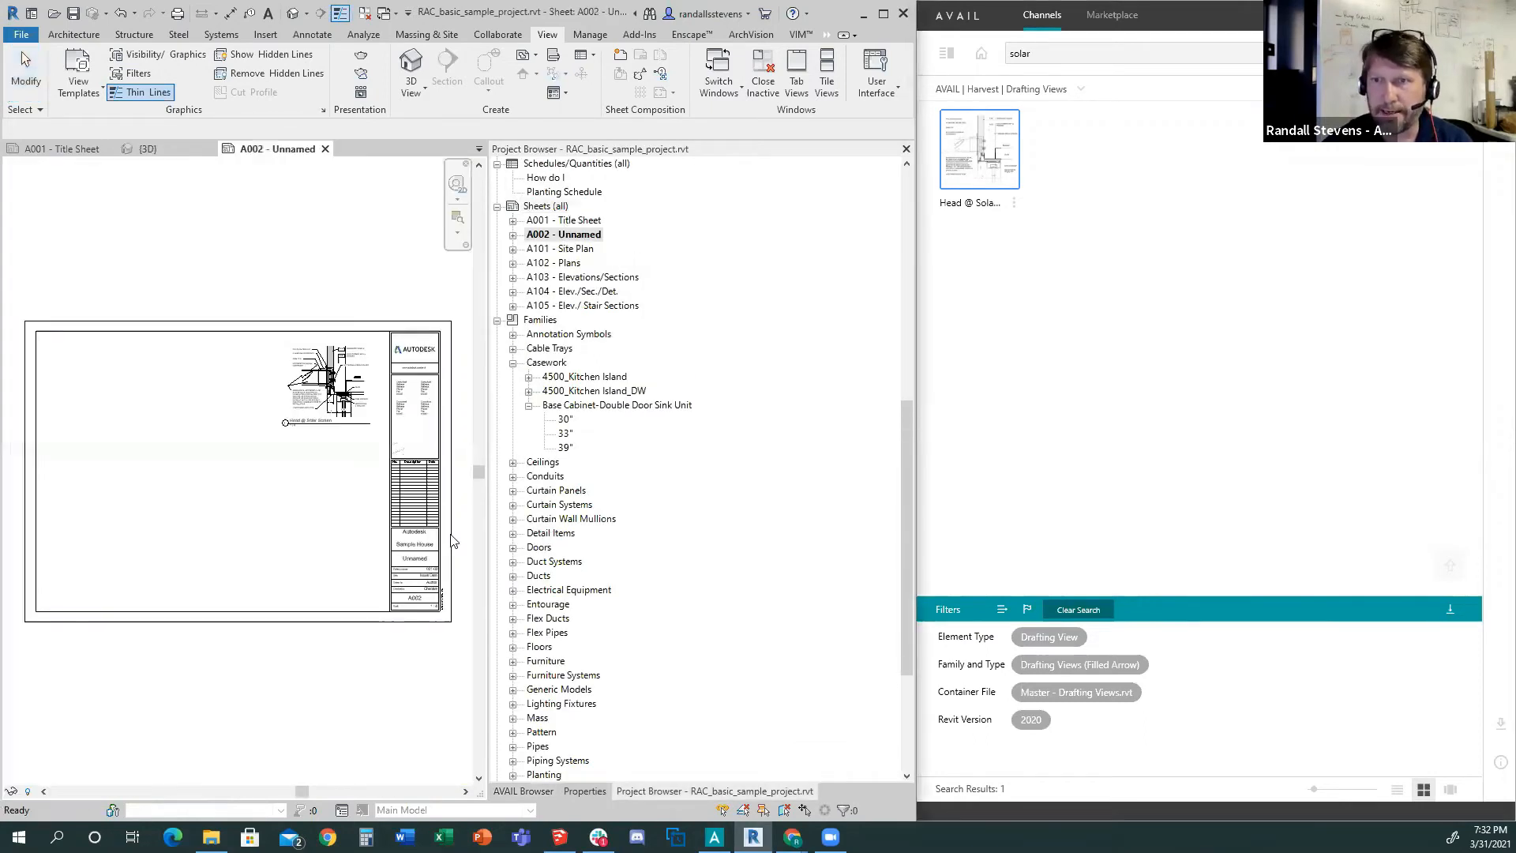
Try to place another copy of the Head @ Solar Screen drafting view on sheet A002, and check the newly loaded view.
{"action": "left_click", "coordinate": [522, 791]}
{"action": "left_click_drag", "start_coordinate": [533, 347], "coordinate": [318, 494]}
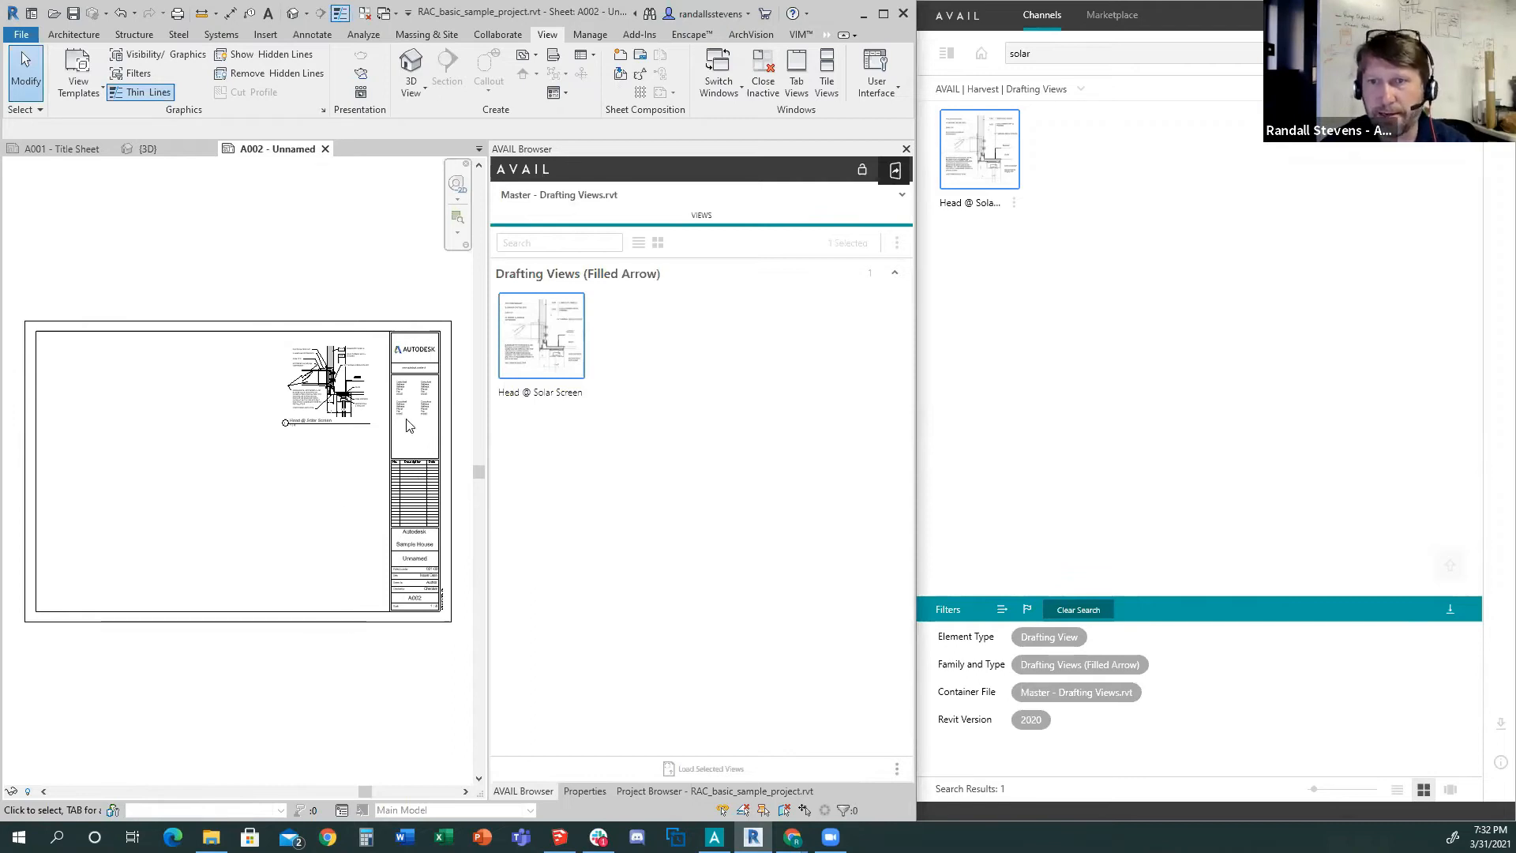
{"action": "left_click_drag", "start_coordinate": [509, 366], "coordinate": [306, 517]}
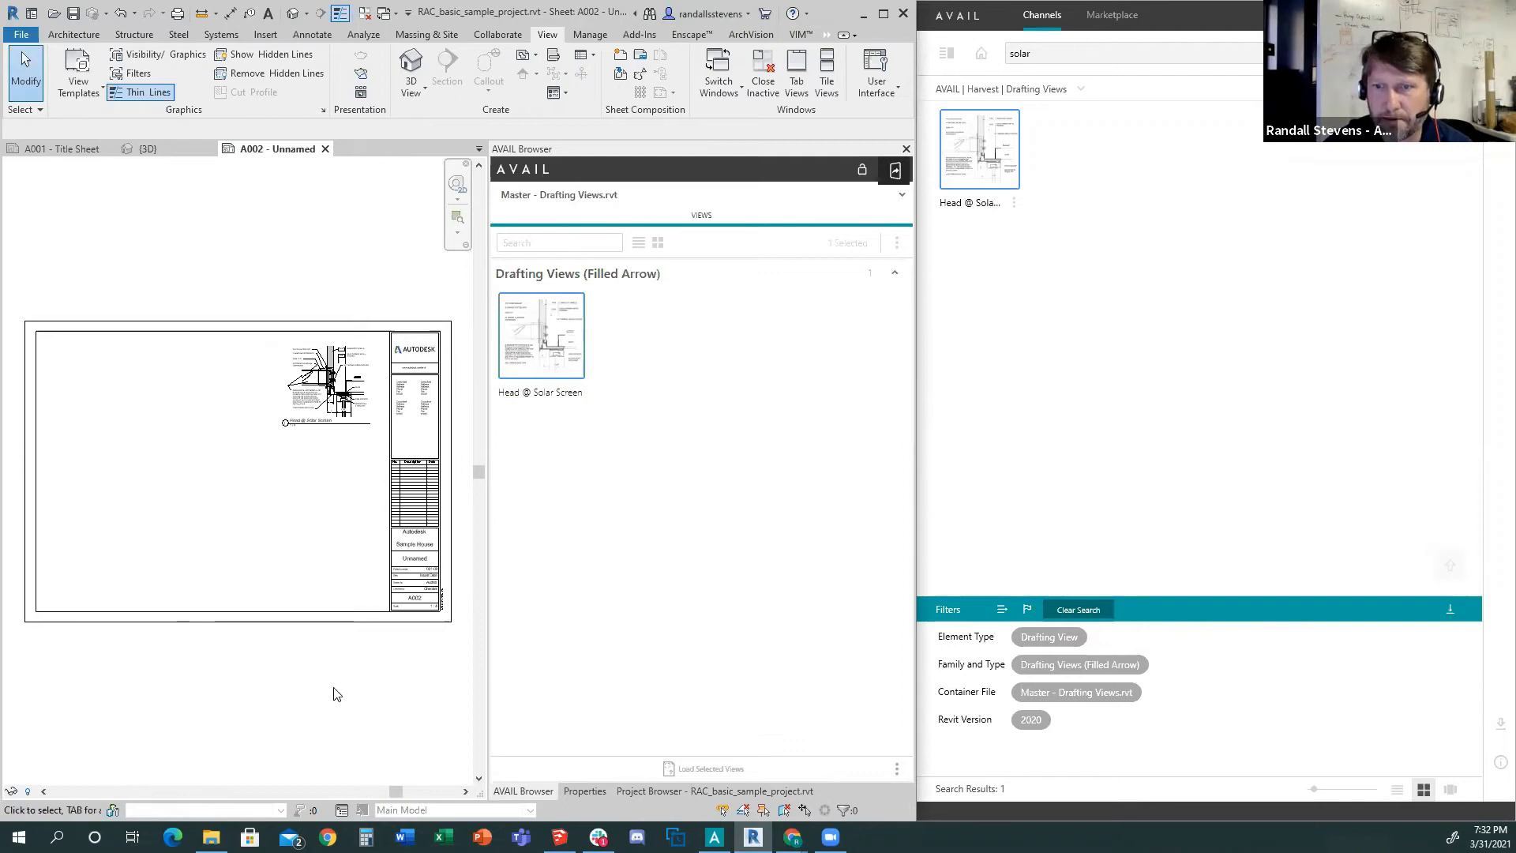
{"action": "left_click_drag", "start_coordinate": [537, 327], "coordinate": [372, 525]}
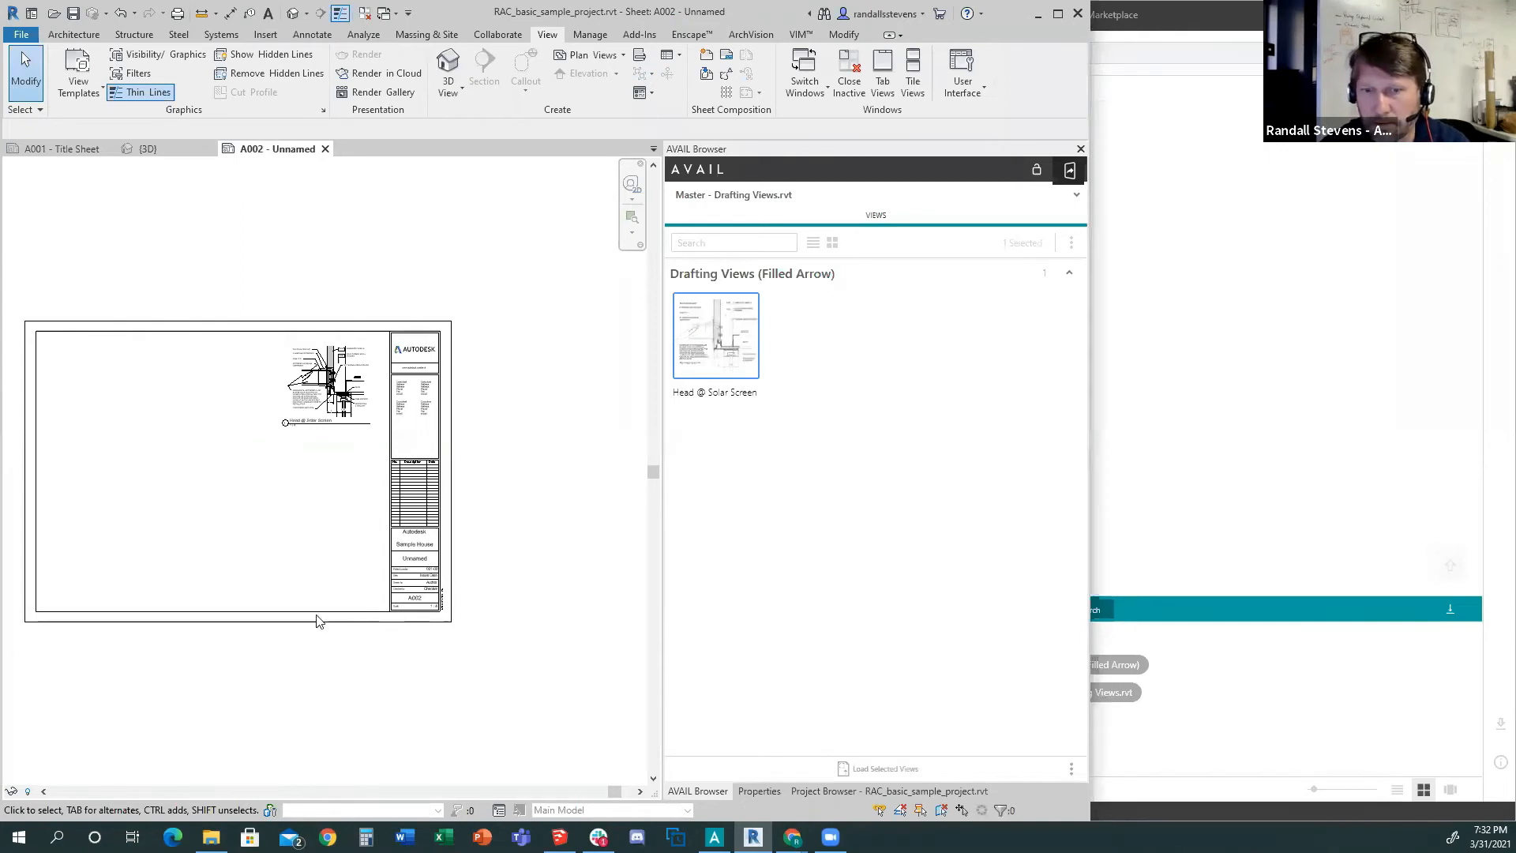
{"action": "left_click_drag", "start_coordinate": [733, 351], "coordinate": [298, 515]}
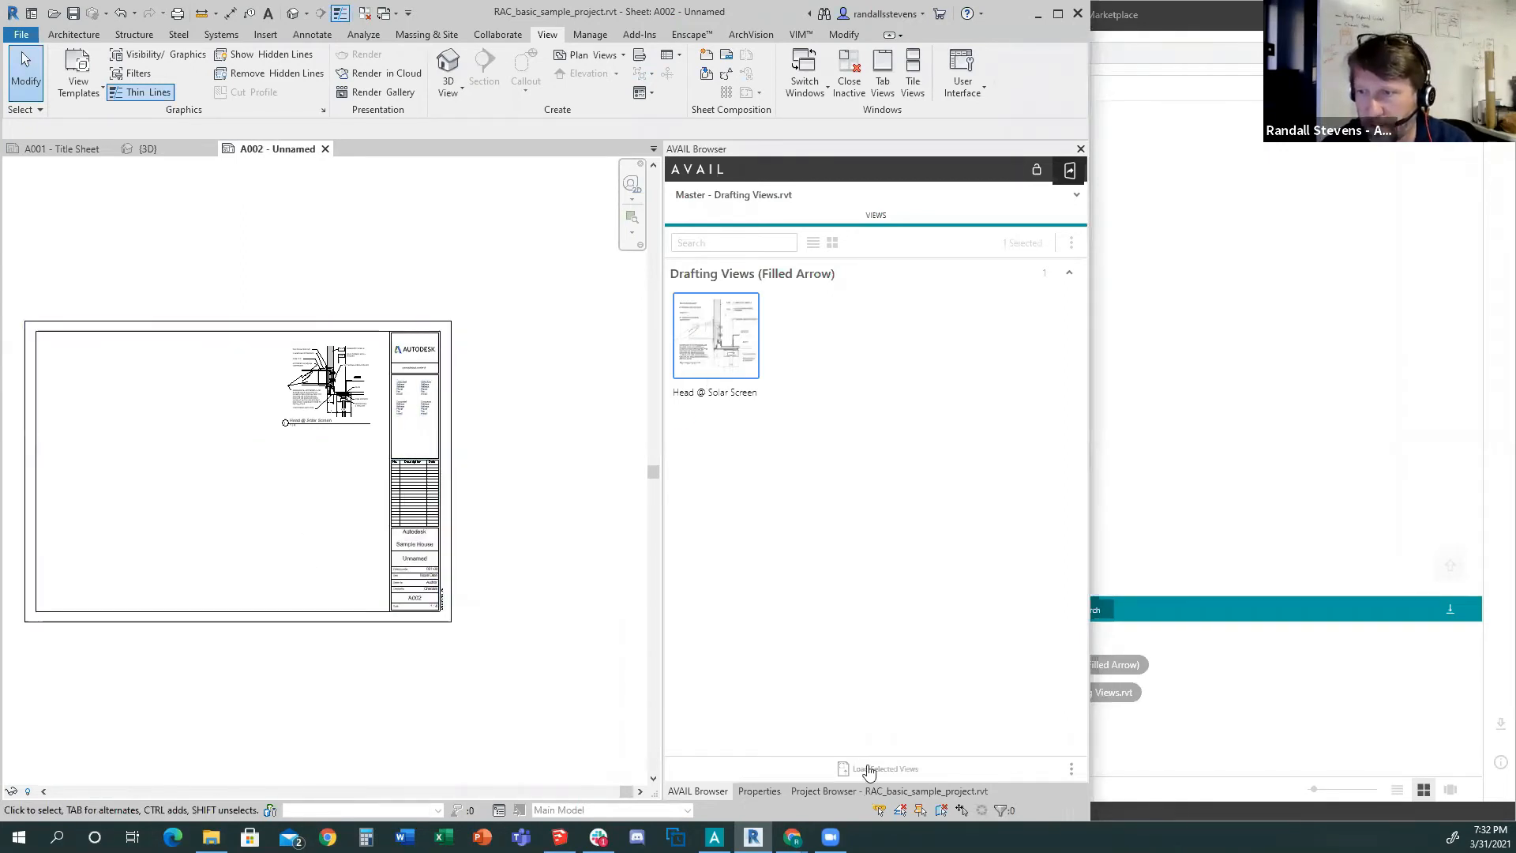
{"action": "left_click", "coordinate": [869, 772]}
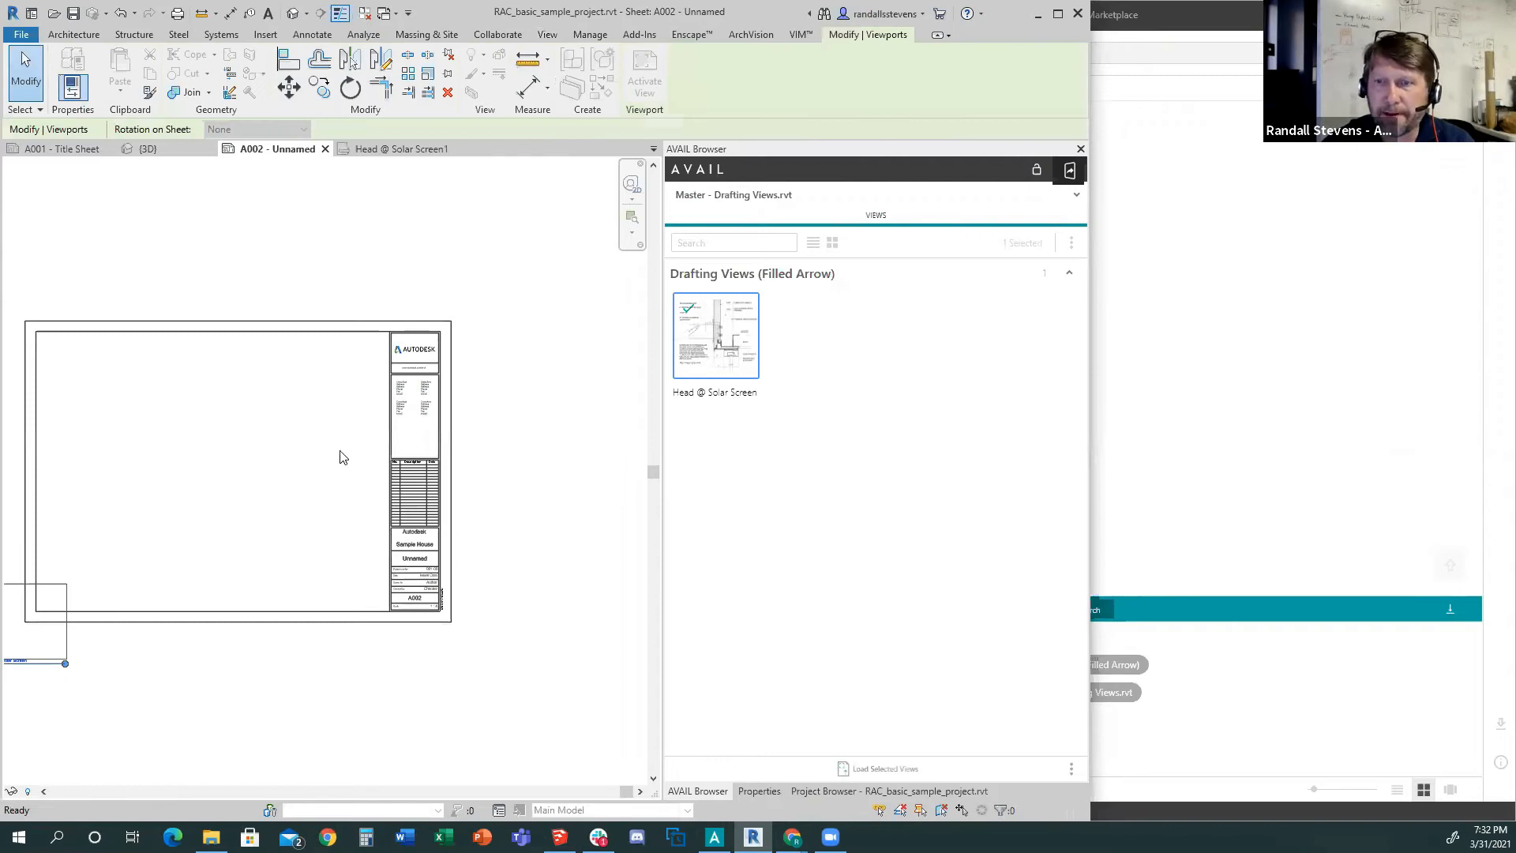
{"action": "left_click", "coordinate": [333, 409]}
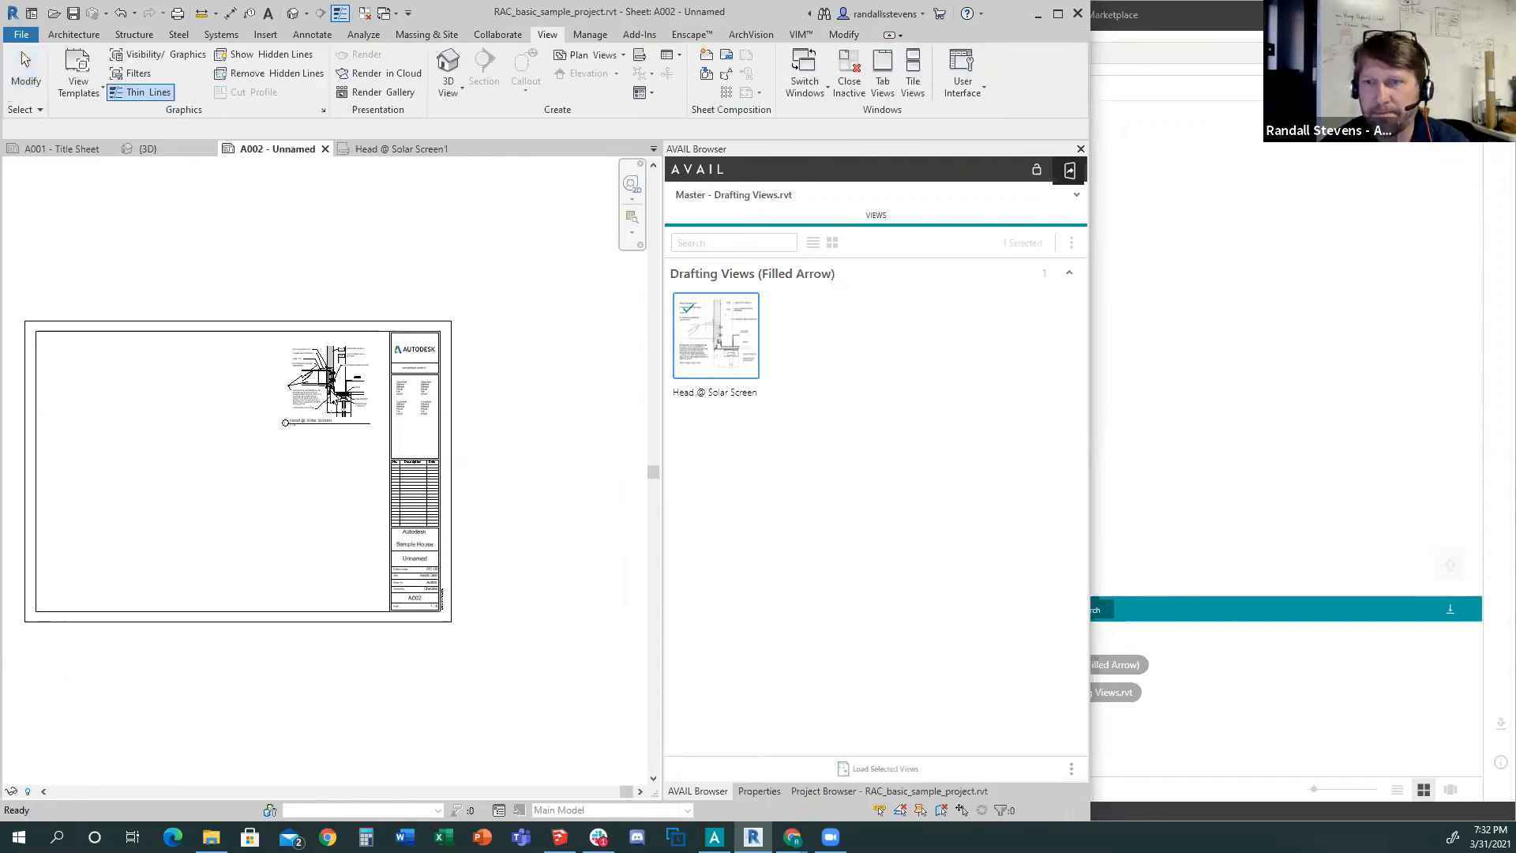
{"action": "left_click", "coordinate": [293, 537]}
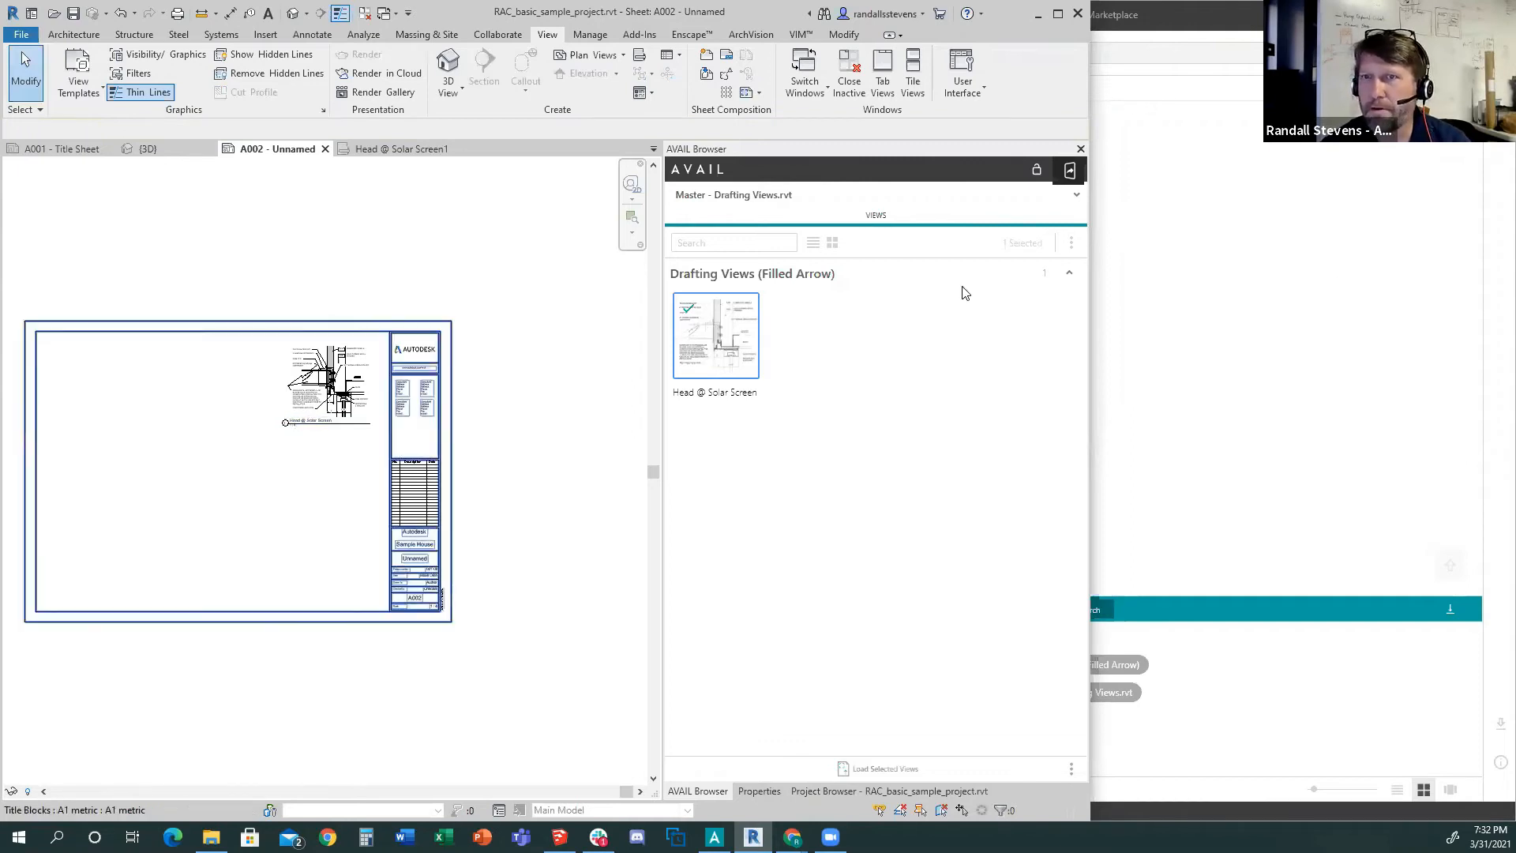
{"action": "left_click", "coordinate": [392, 150]}
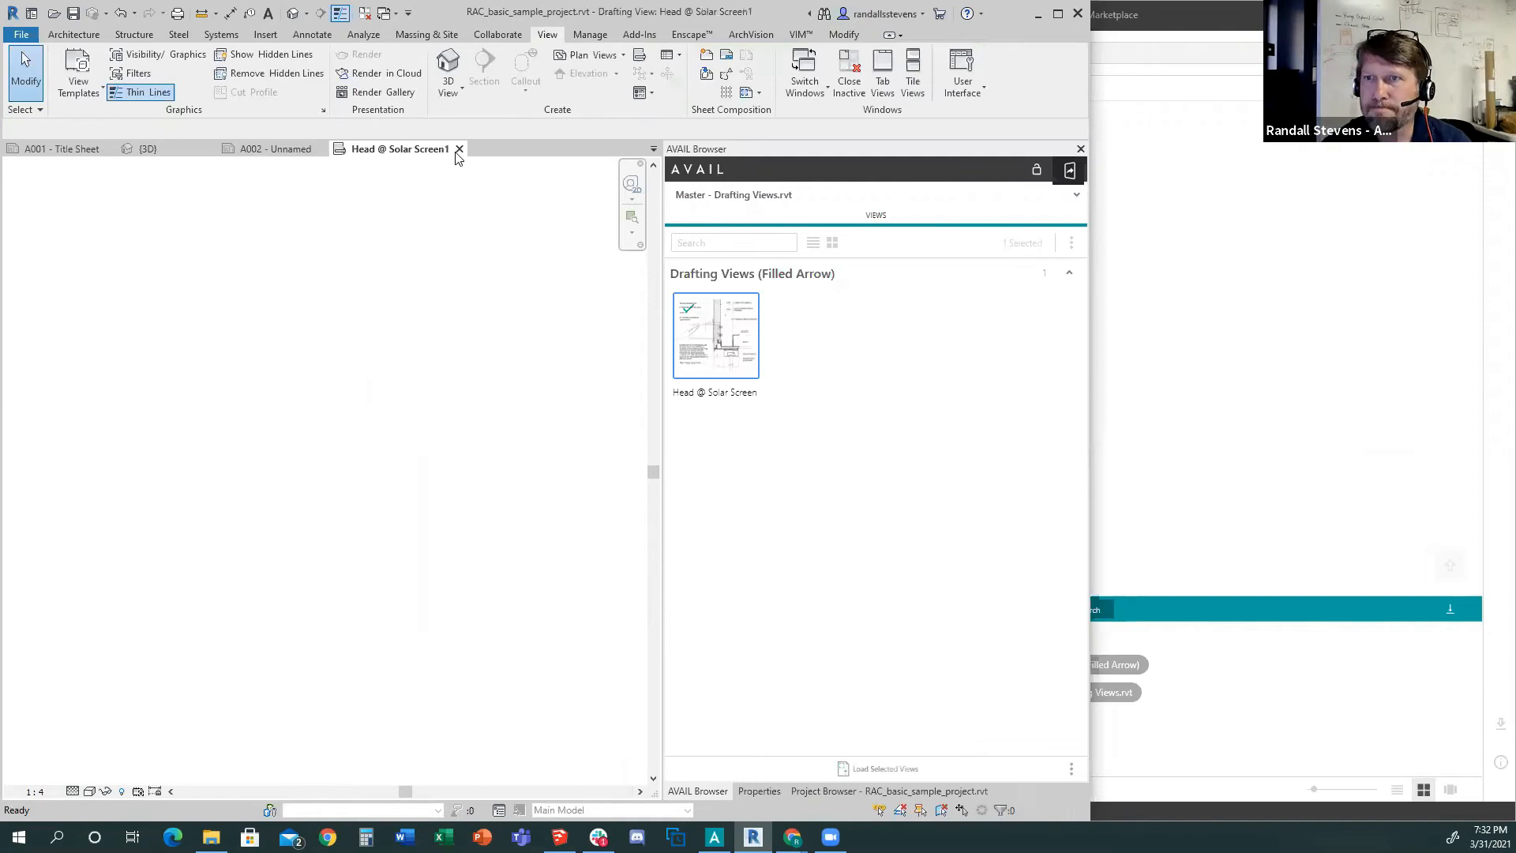
Clear the solar search, open Horizontal Mull in the AVAIL Browser and place it on sheet A002 below the solar screen detail.
{"action": "left_click", "coordinate": [1252, 347]}
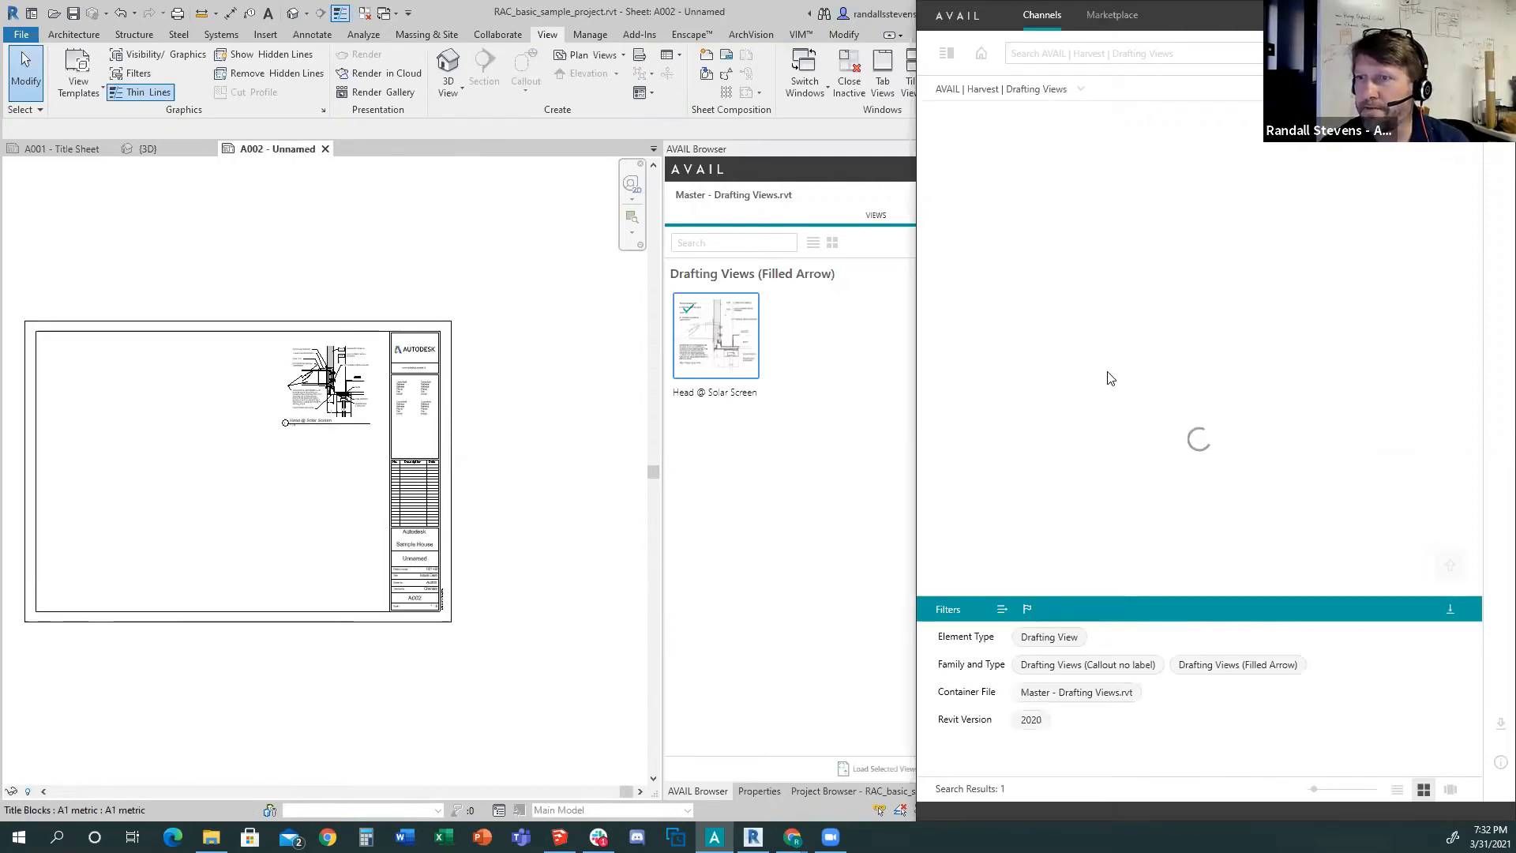
{"action": "left_click", "coordinate": [1106, 379]}
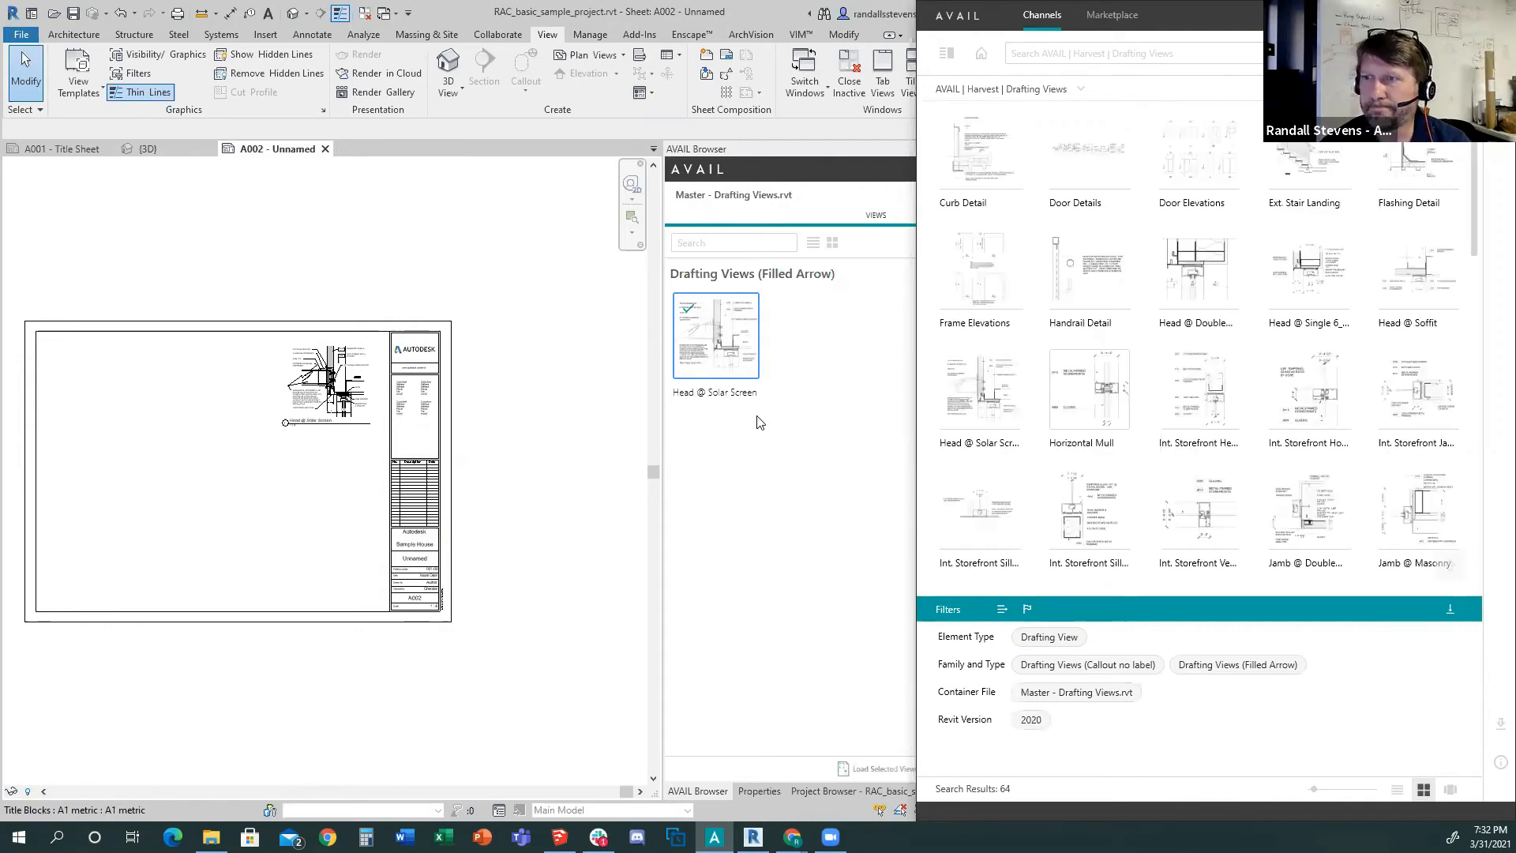
{"action": "left_click_drag", "start_coordinate": [473, 507], "coordinate": [301, 528]}
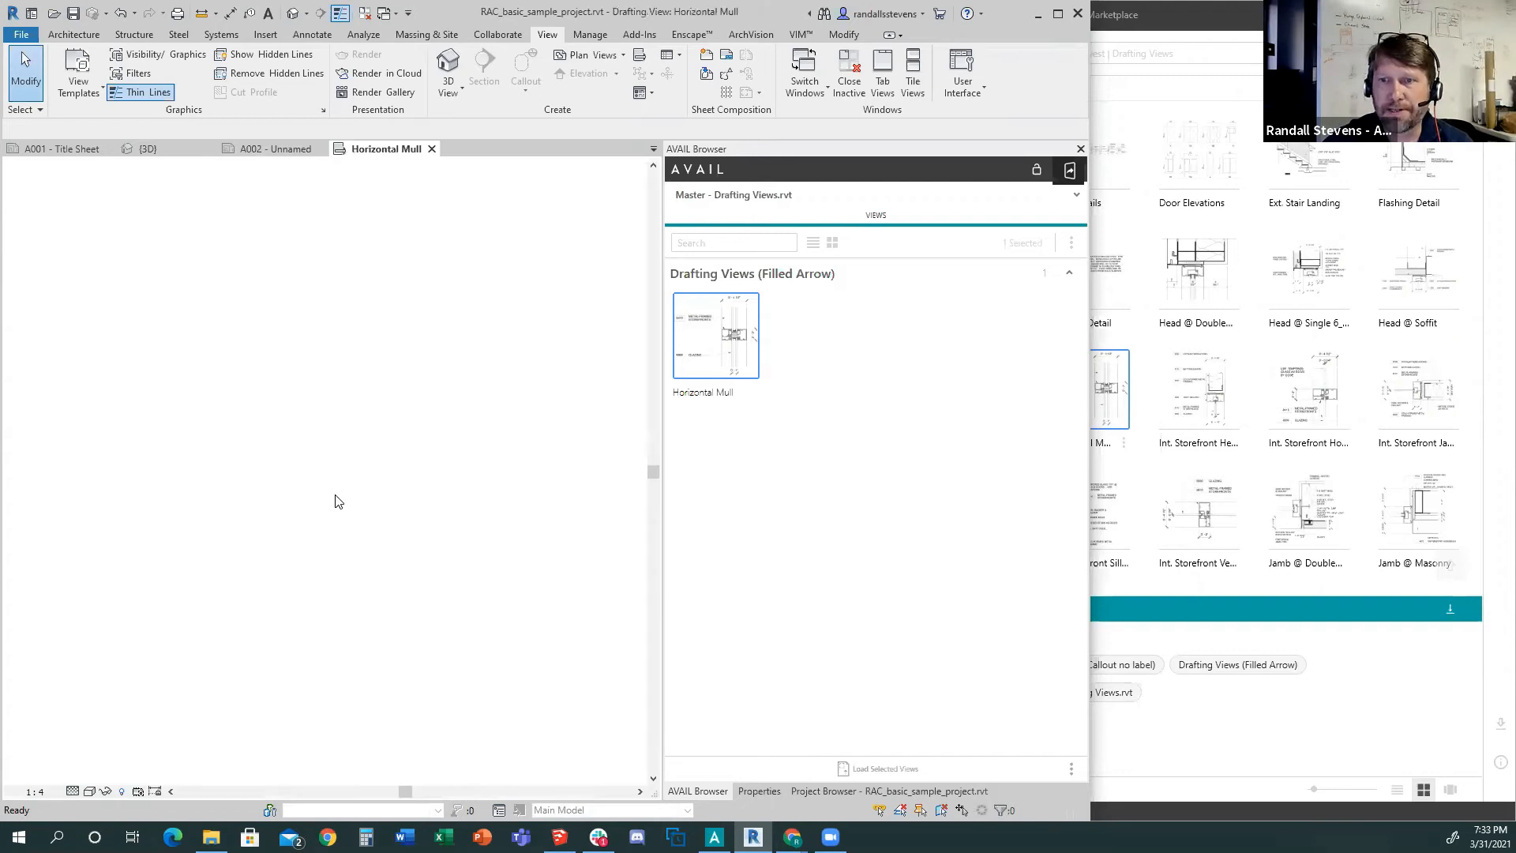
{"action": "left_click", "coordinate": [326, 480]}
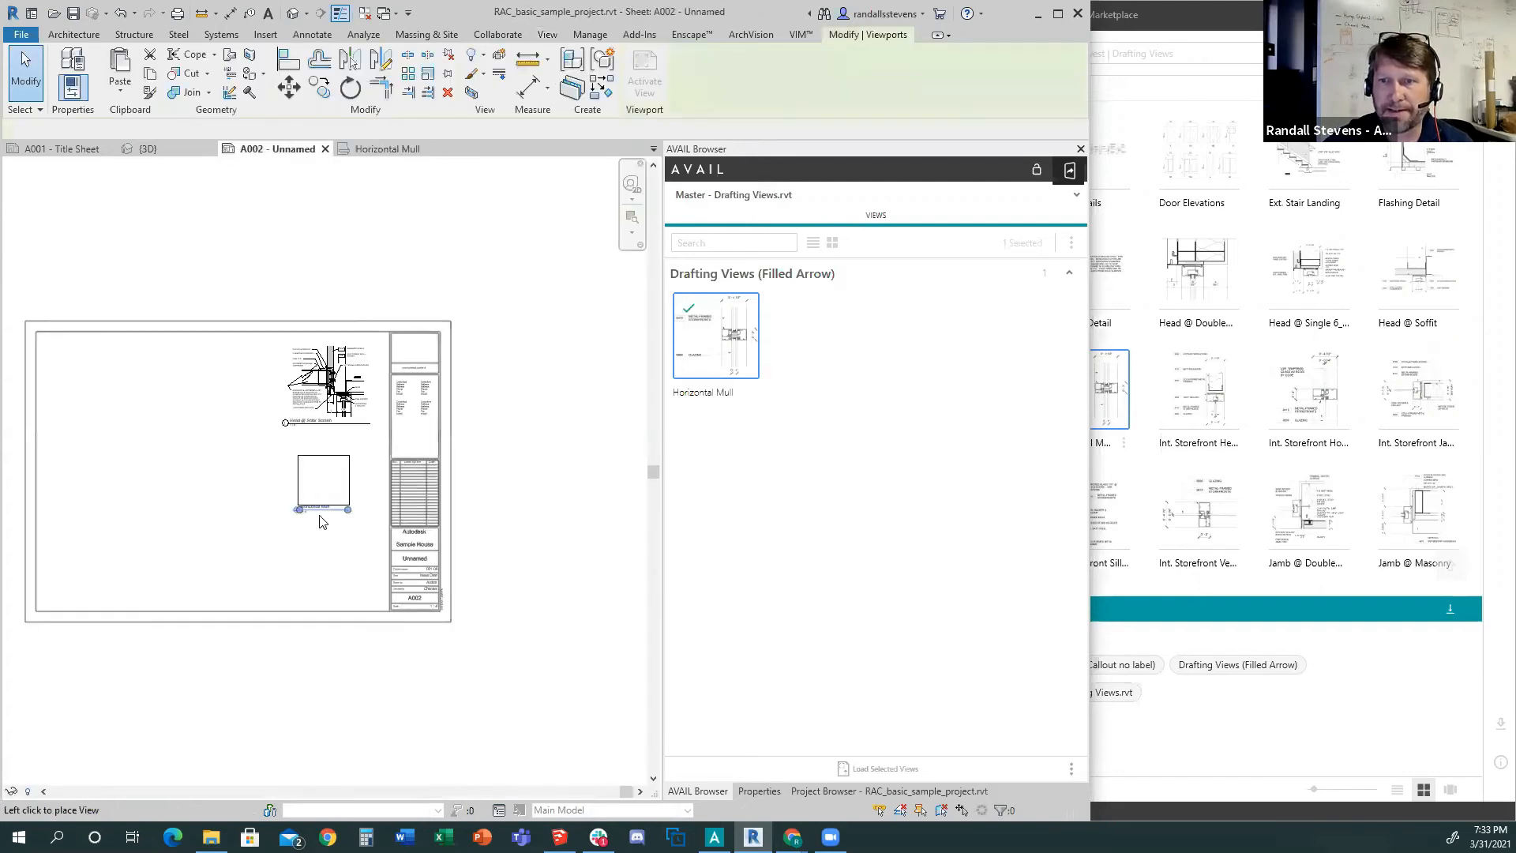
Show the AVAIL Browser command among Revit's add-ins.
{"action": "left_click", "coordinate": [639, 35]}
{"action": "left_click", "coordinate": [778, 73]}
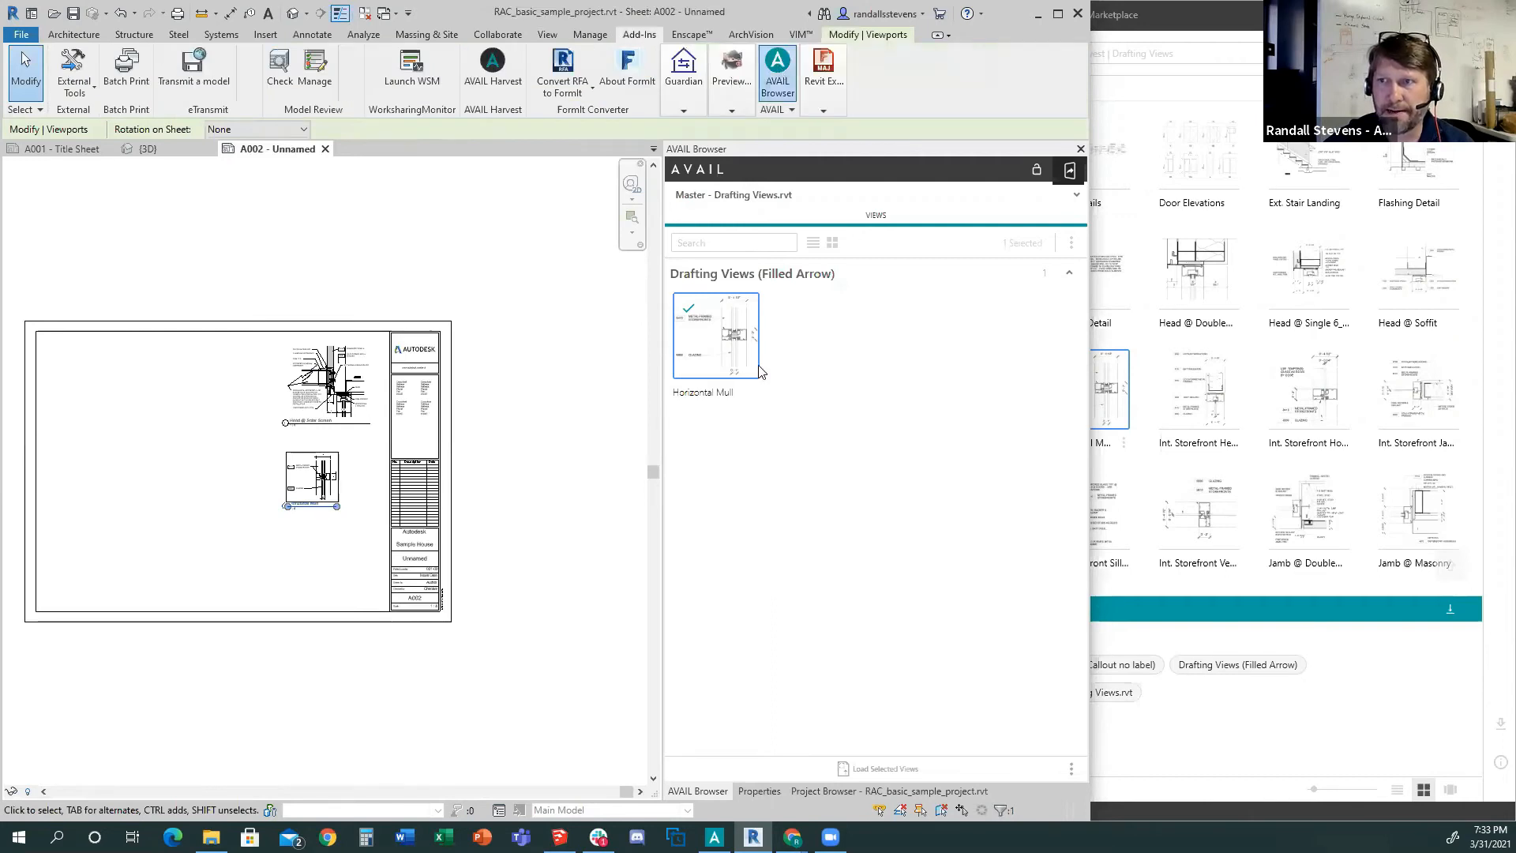
Place the Head @ Double Stud Wall drafting view on sheet A002 below the Horizontal Mull detail.
{"action": "left_click", "coordinate": [1296, 275]}
{"action": "left_click", "coordinate": [1194, 258]}
{"action": "left_click_drag", "start_coordinate": [1193, 258], "coordinate": [281, 568]}
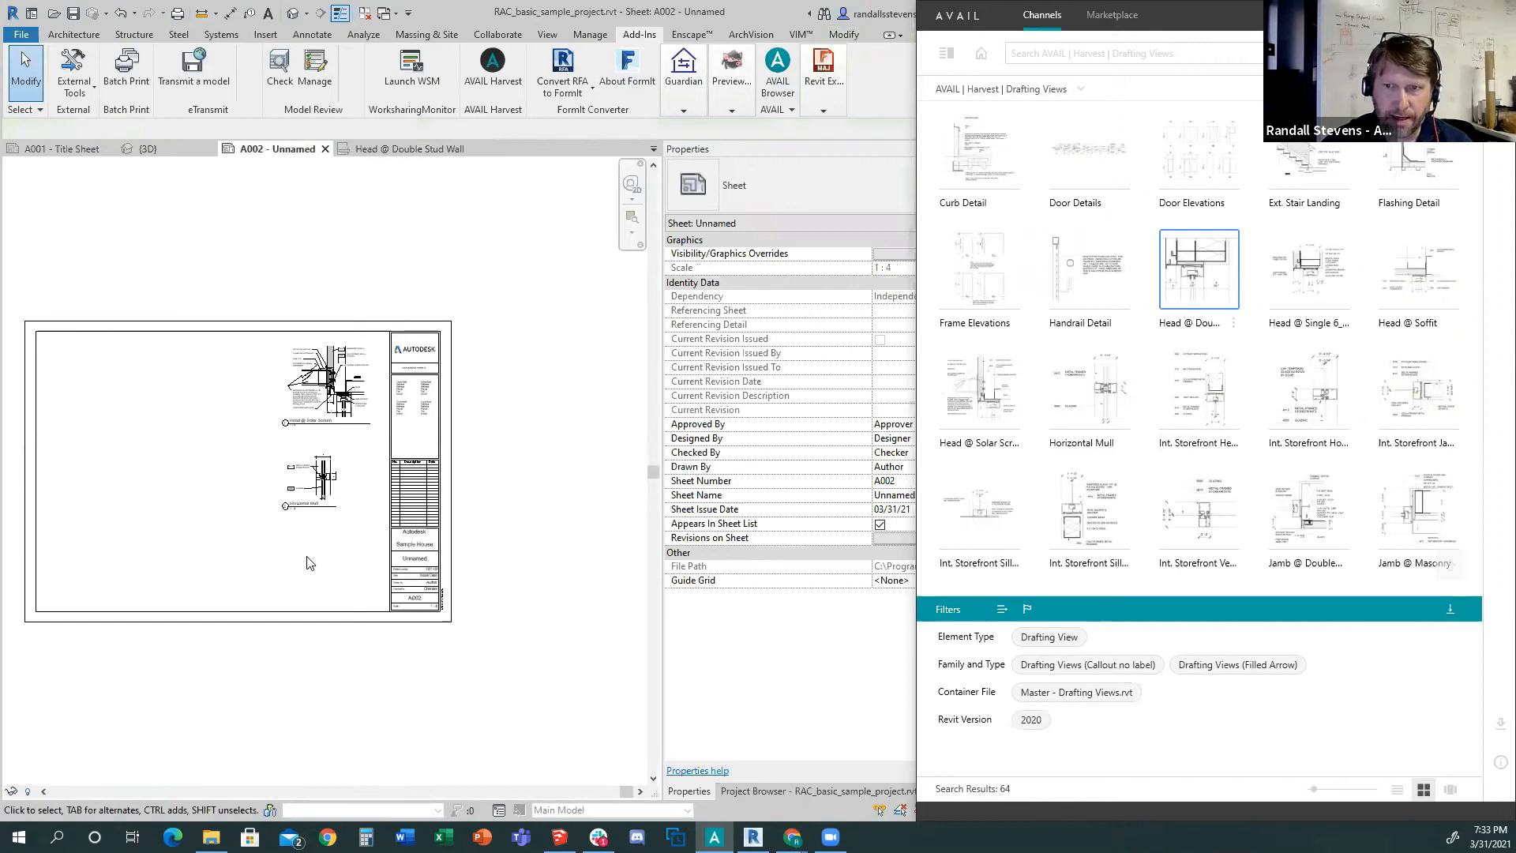
{"action": "left_click", "coordinate": [307, 562]}
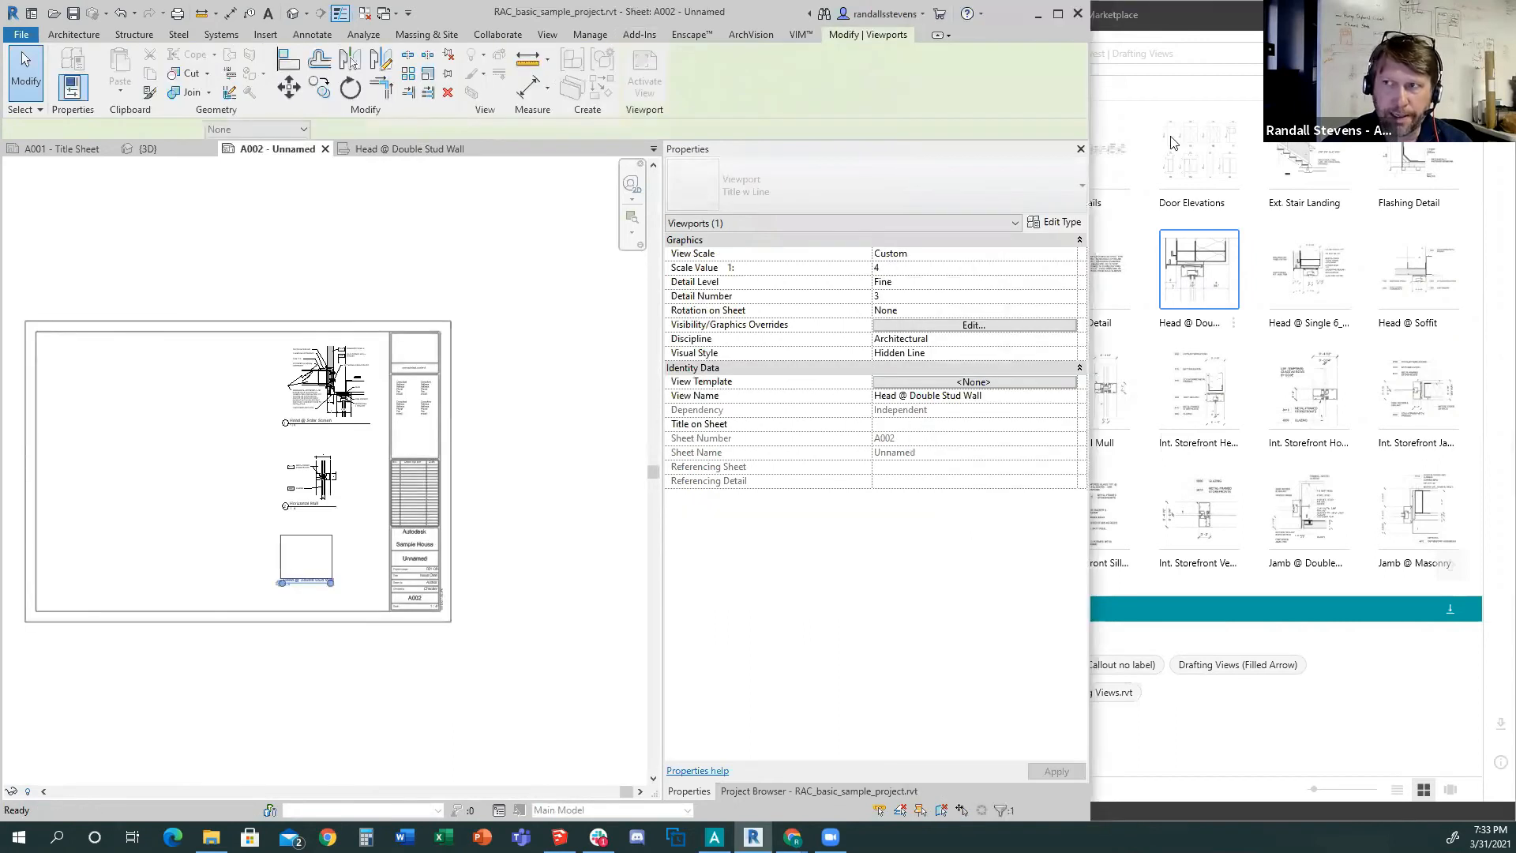
Undock the AVAIL desktop window over Revit, snap it back beside Revit and enlarge its content thumbnails.
{"action": "left_click", "coordinate": [1236, 21]}
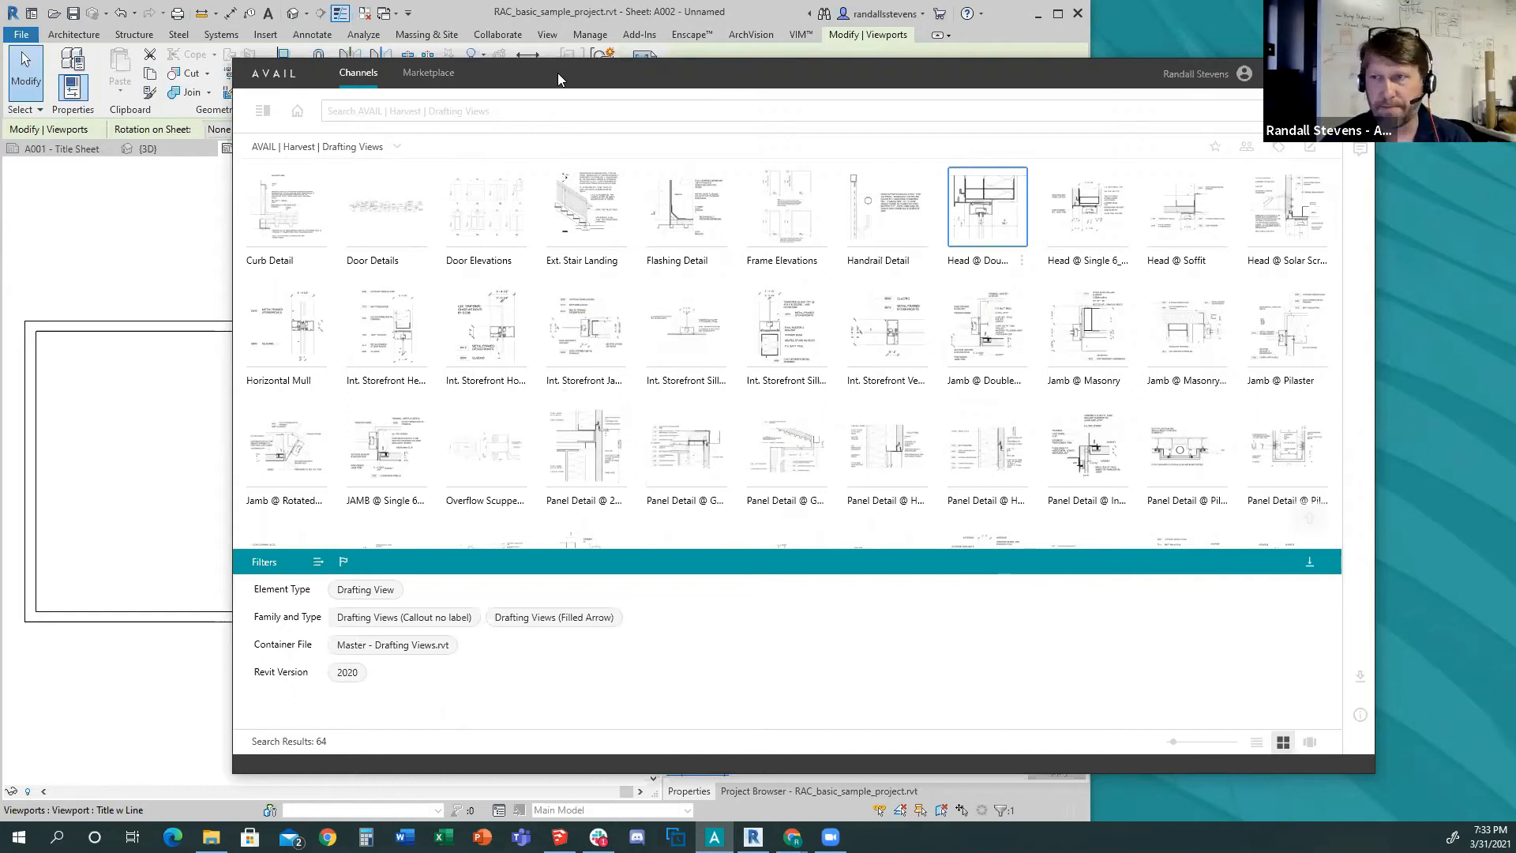
{"action": "left_click_drag", "start_coordinate": [558, 72], "coordinate": [642, 127]}
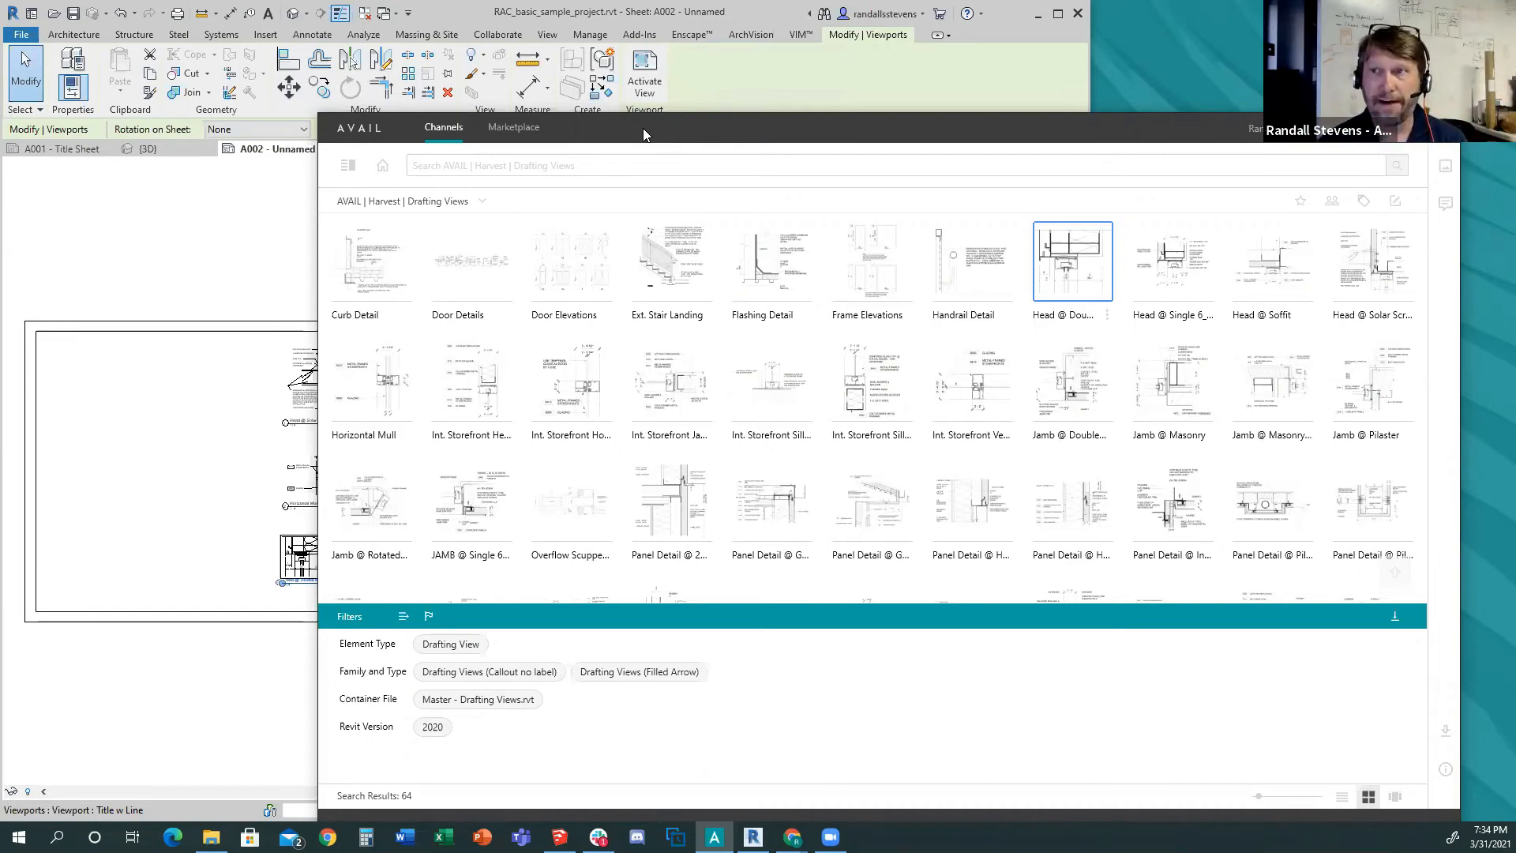
{"action": "double_click", "coordinate": [687, 141]}
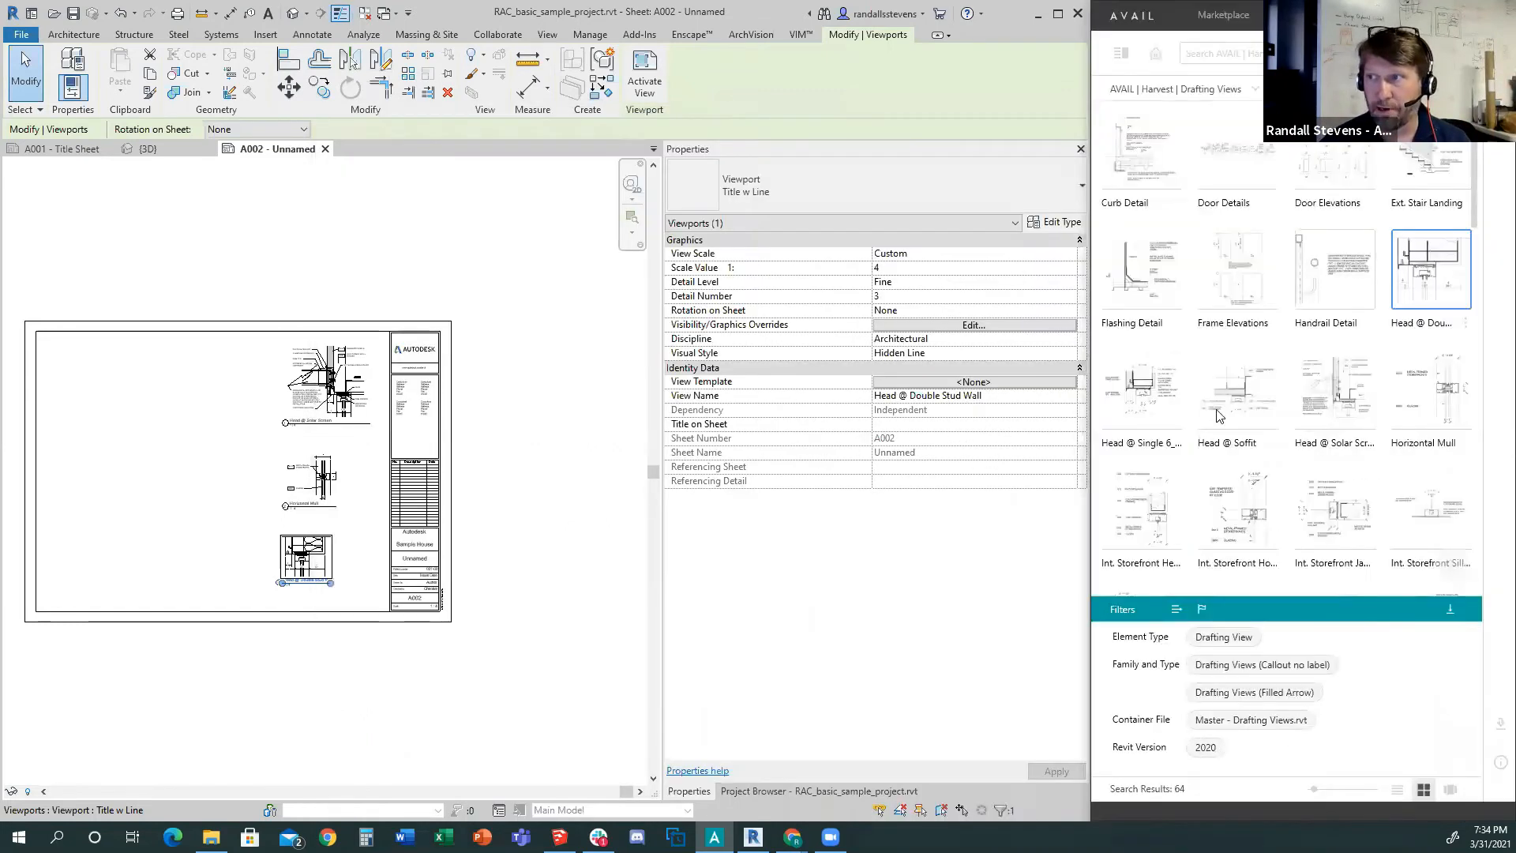
{"action": "scroll", "coordinate": [1214, 419], "scroll_direction": "up", "scroll_amount": 1, "text": "ctrl"}
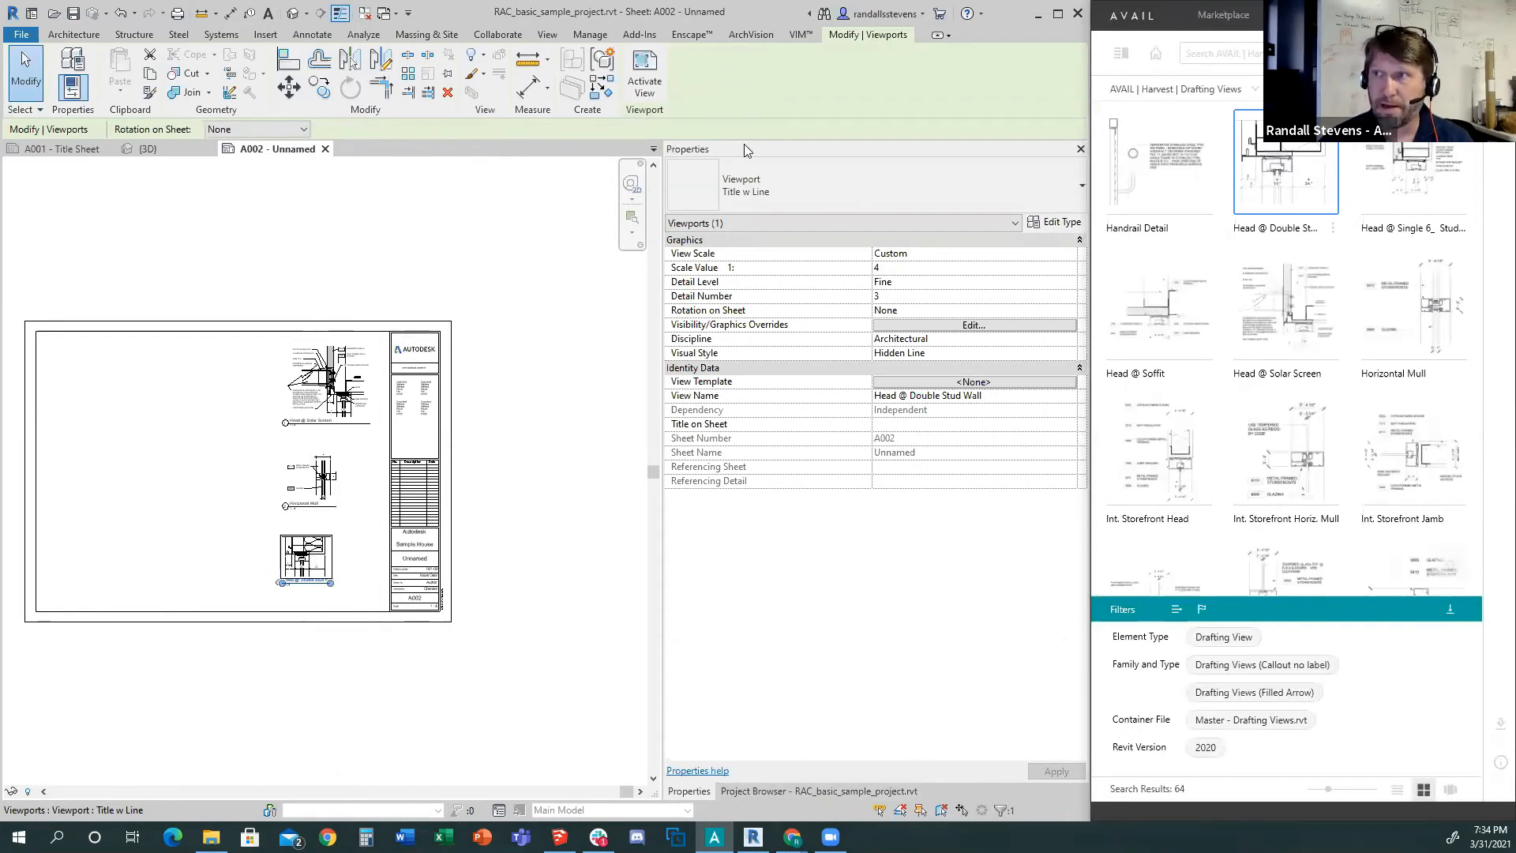
Close the AVAIL desktop window, leaving the AVAIL Browser open inside Revit, and maximize the Revit window.
{"action": "left_click", "coordinate": [636, 35]}
{"action": "left_click", "coordinate": [776, 69]}
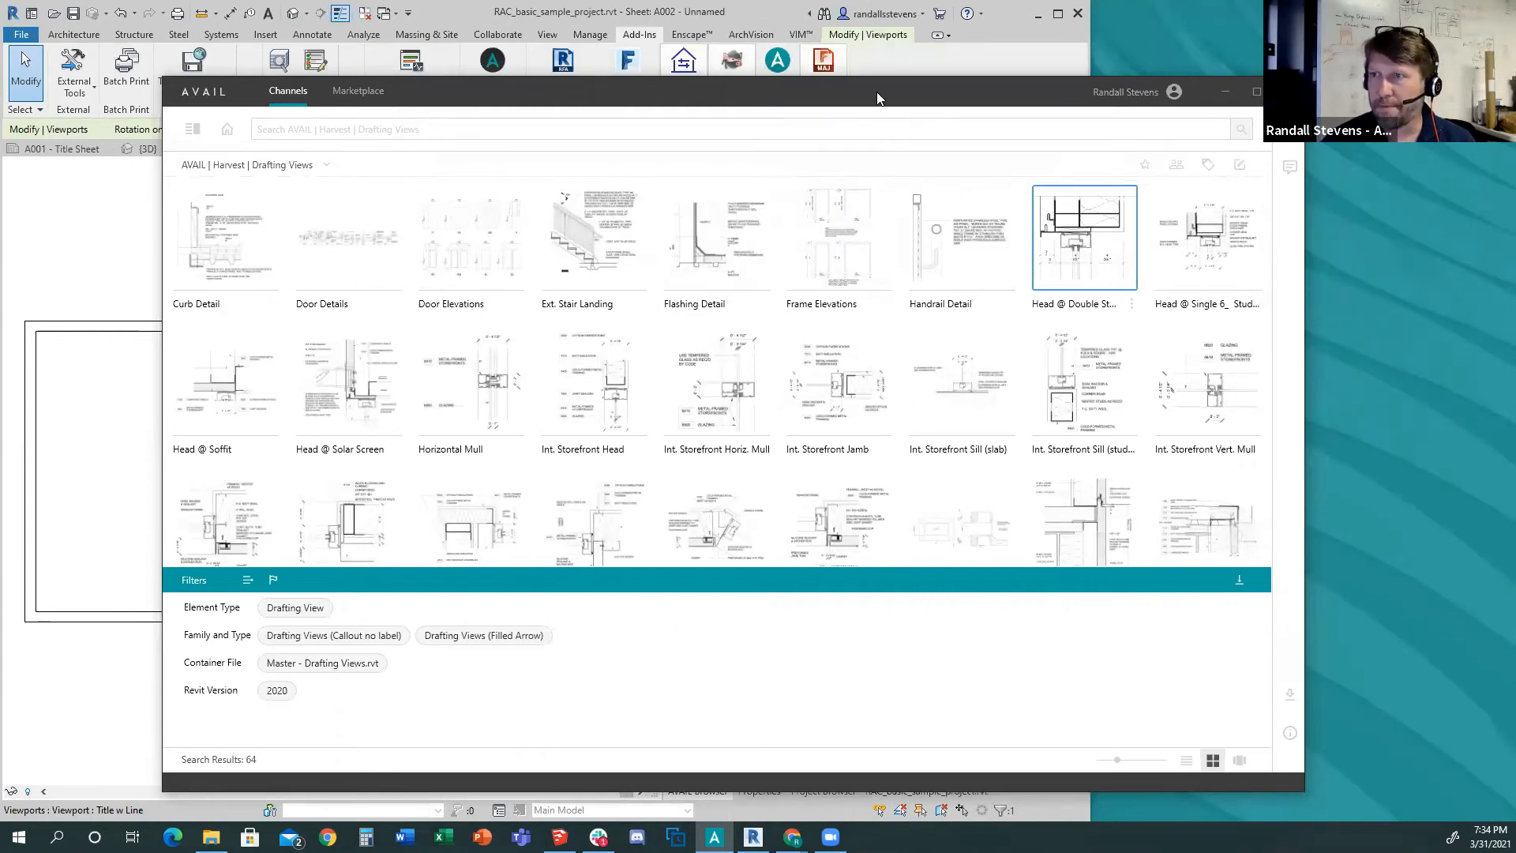
{"action": "left_click_drag", "start_coordinate": [876, 92], "coordinate": [852, 102]}
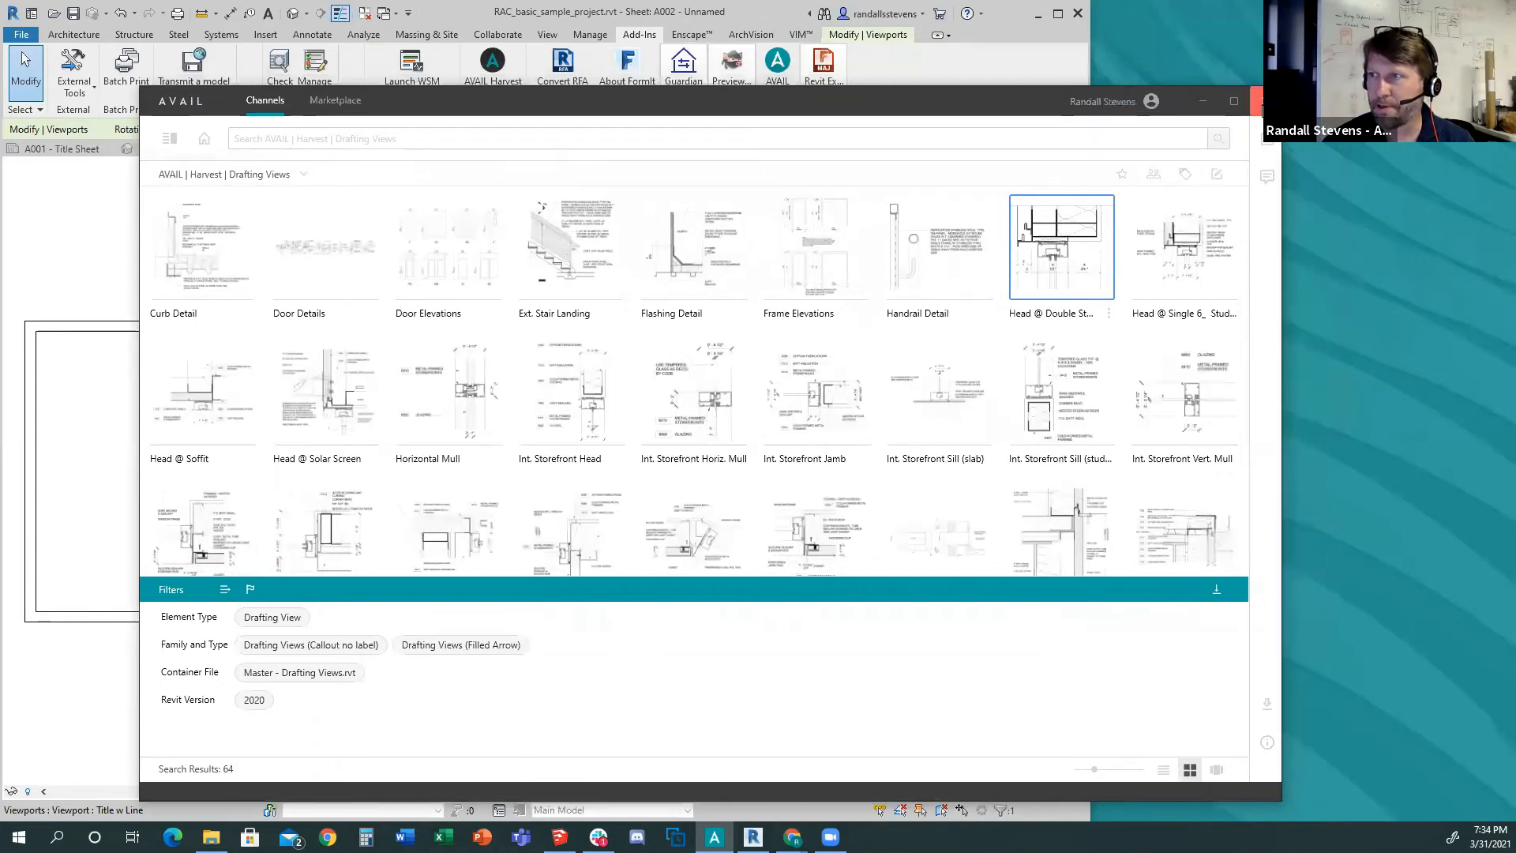
{"action": "left_click", "coordinate": [1256, 103]}
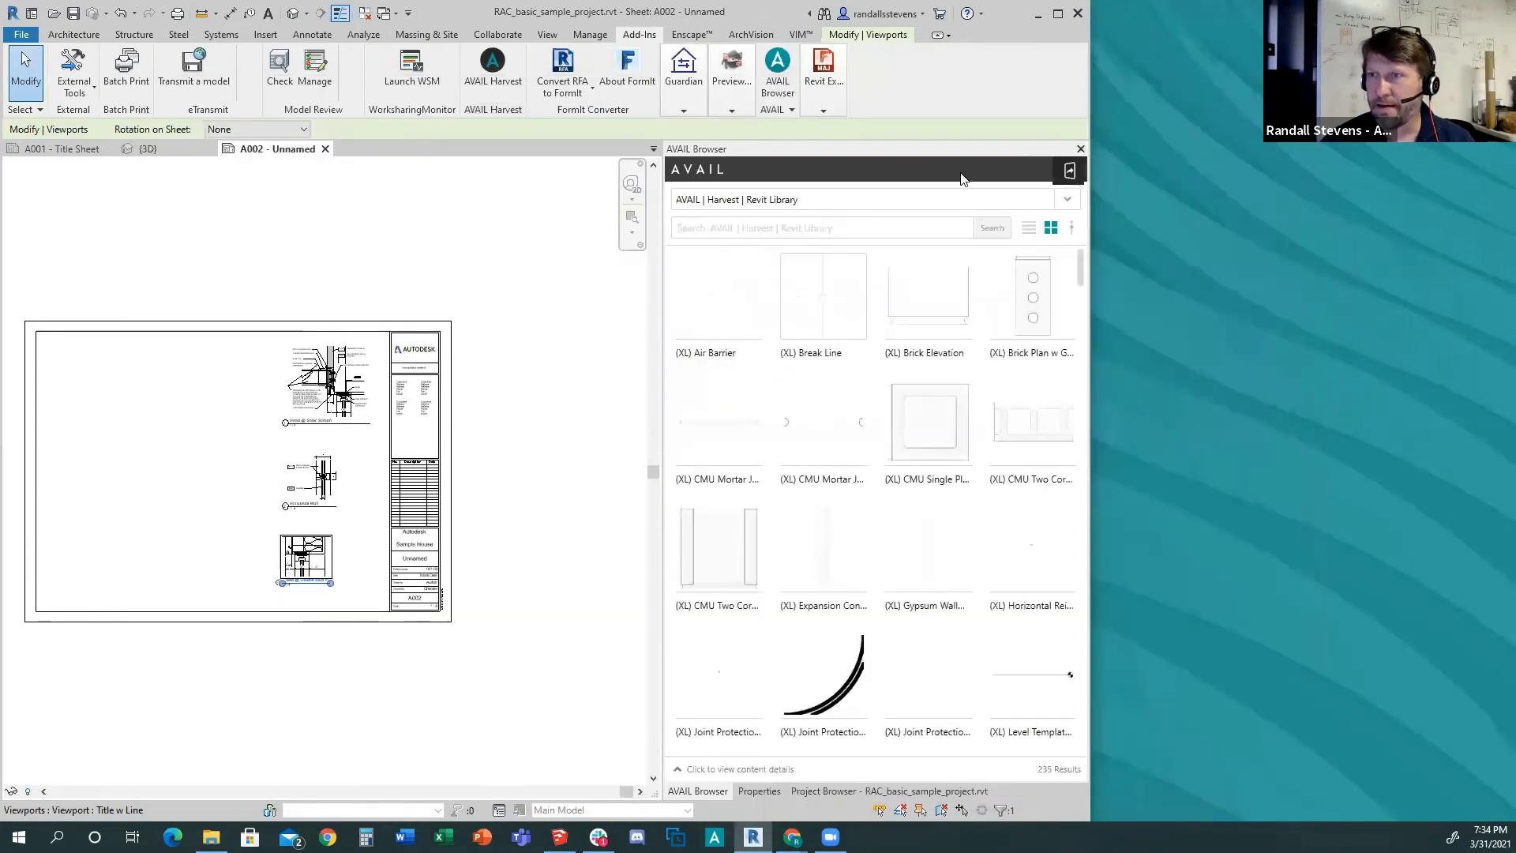
{"action": "left_click", "coordinate": [1059, 13]}
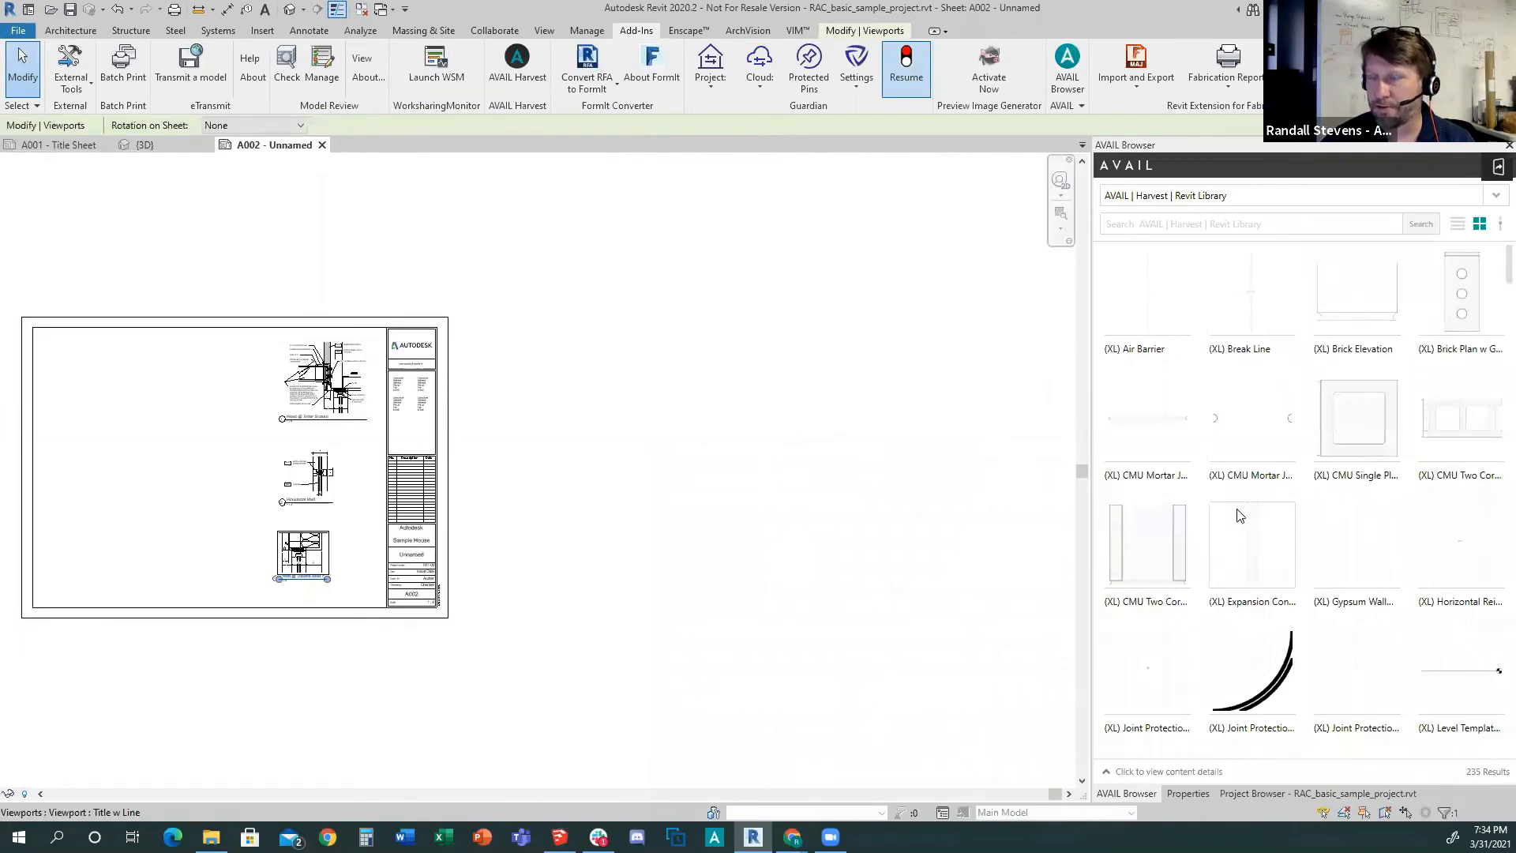
Browse the Revit Library content and the list of all available channels in the AVAIL Browser.
{"action": "scroll", "coordinate": [1239, 516], "scroll_direction": "down", "scroll_amount": 1}
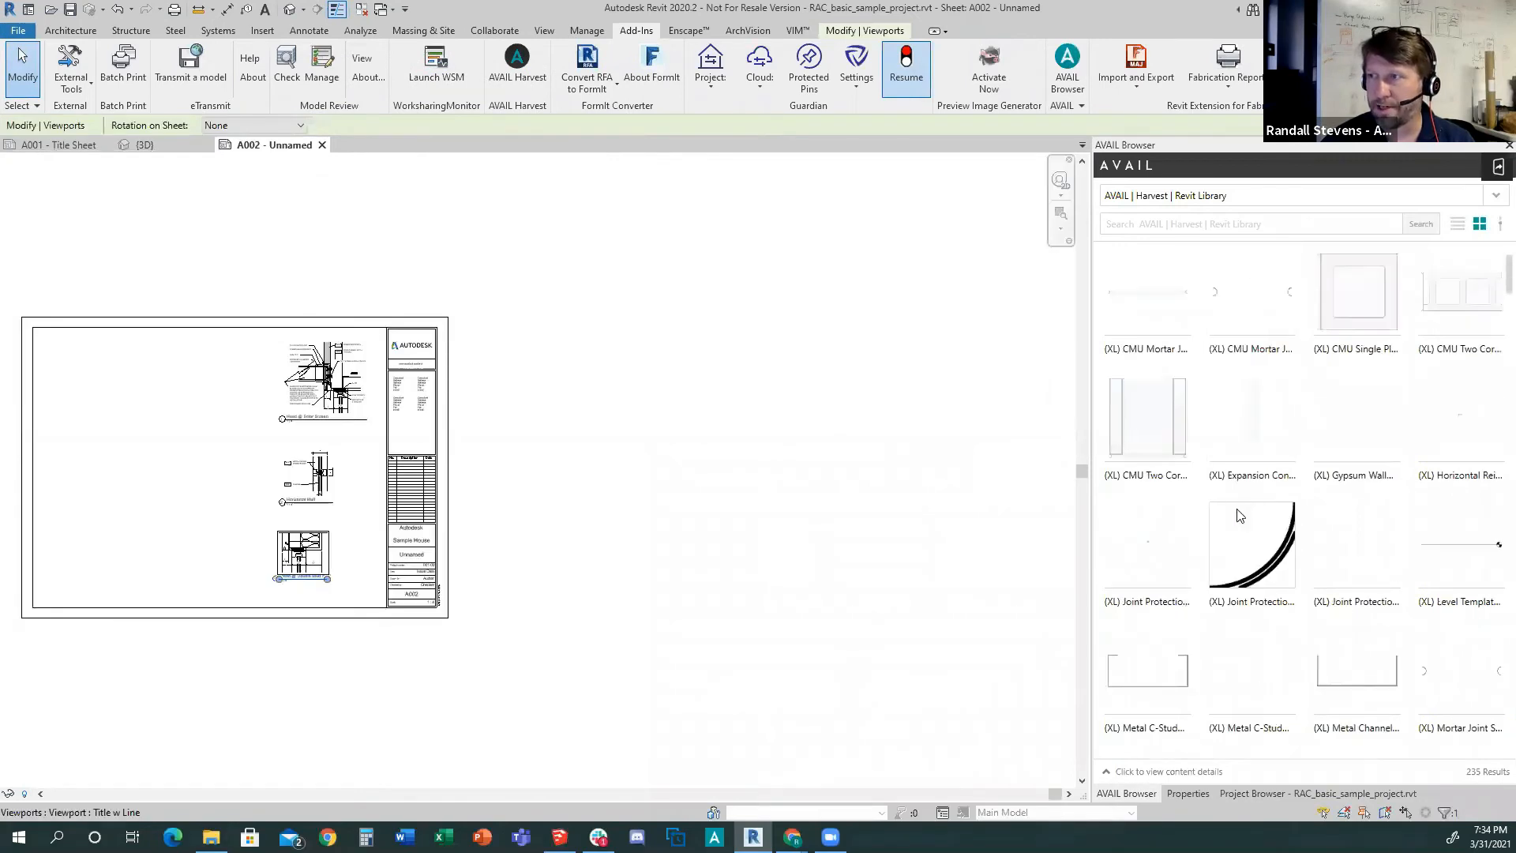
{"action": "left_click", "coordinate": [1494, 197]}
{"action": "scroll", "coordinate": [1236, 395], "scroll_direction": "down", "scroll_amount": 10}
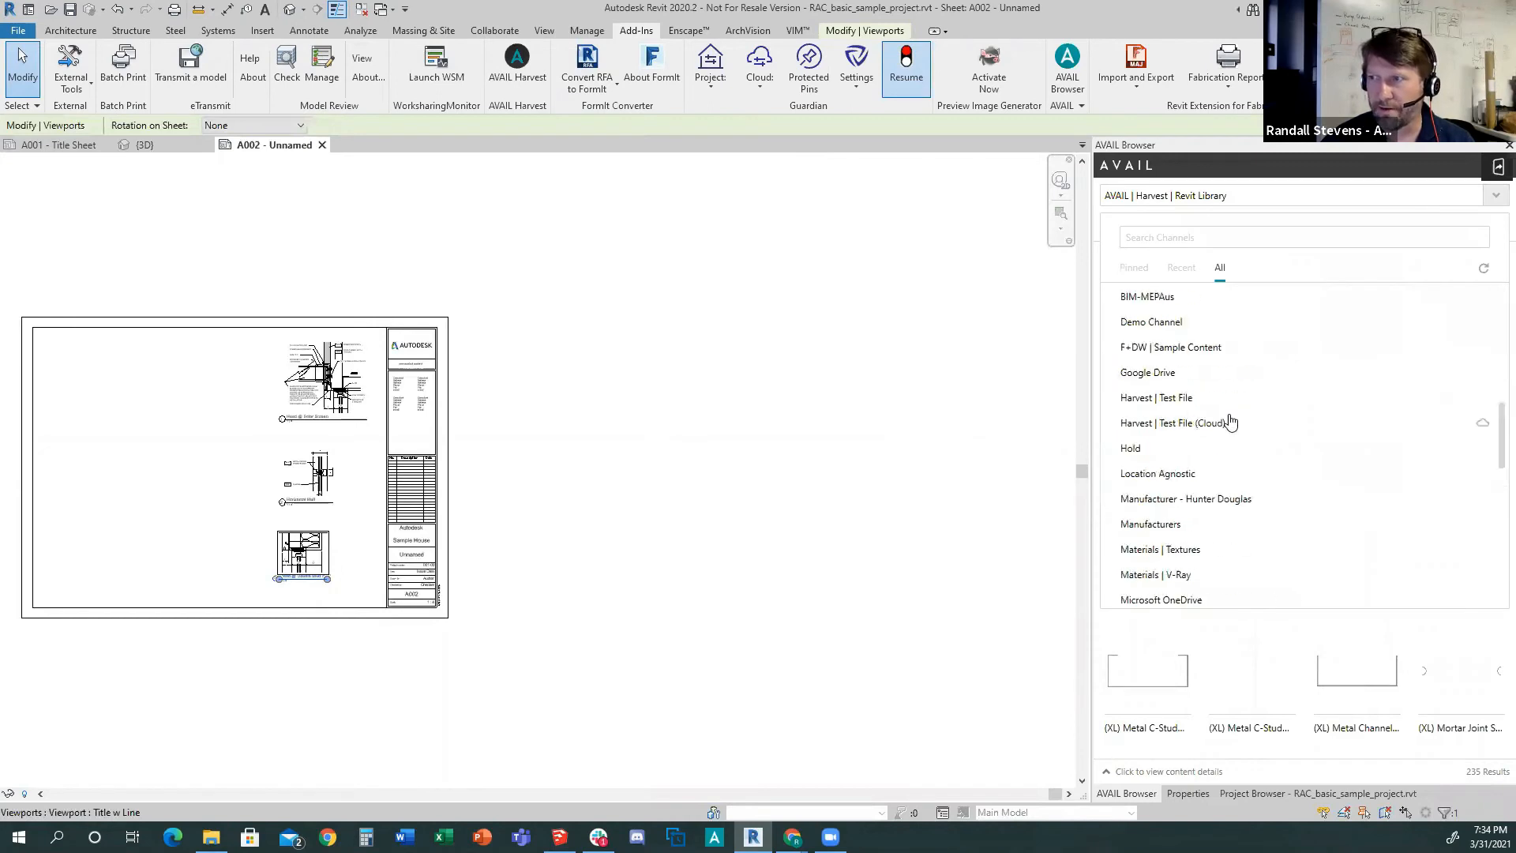
{"action": "scroll", "coordinate": [1231, 400], "scroll_direction": "up", "scroll_amount": 6}
{"action": "left_click", "coordinate": [1213, 235]}
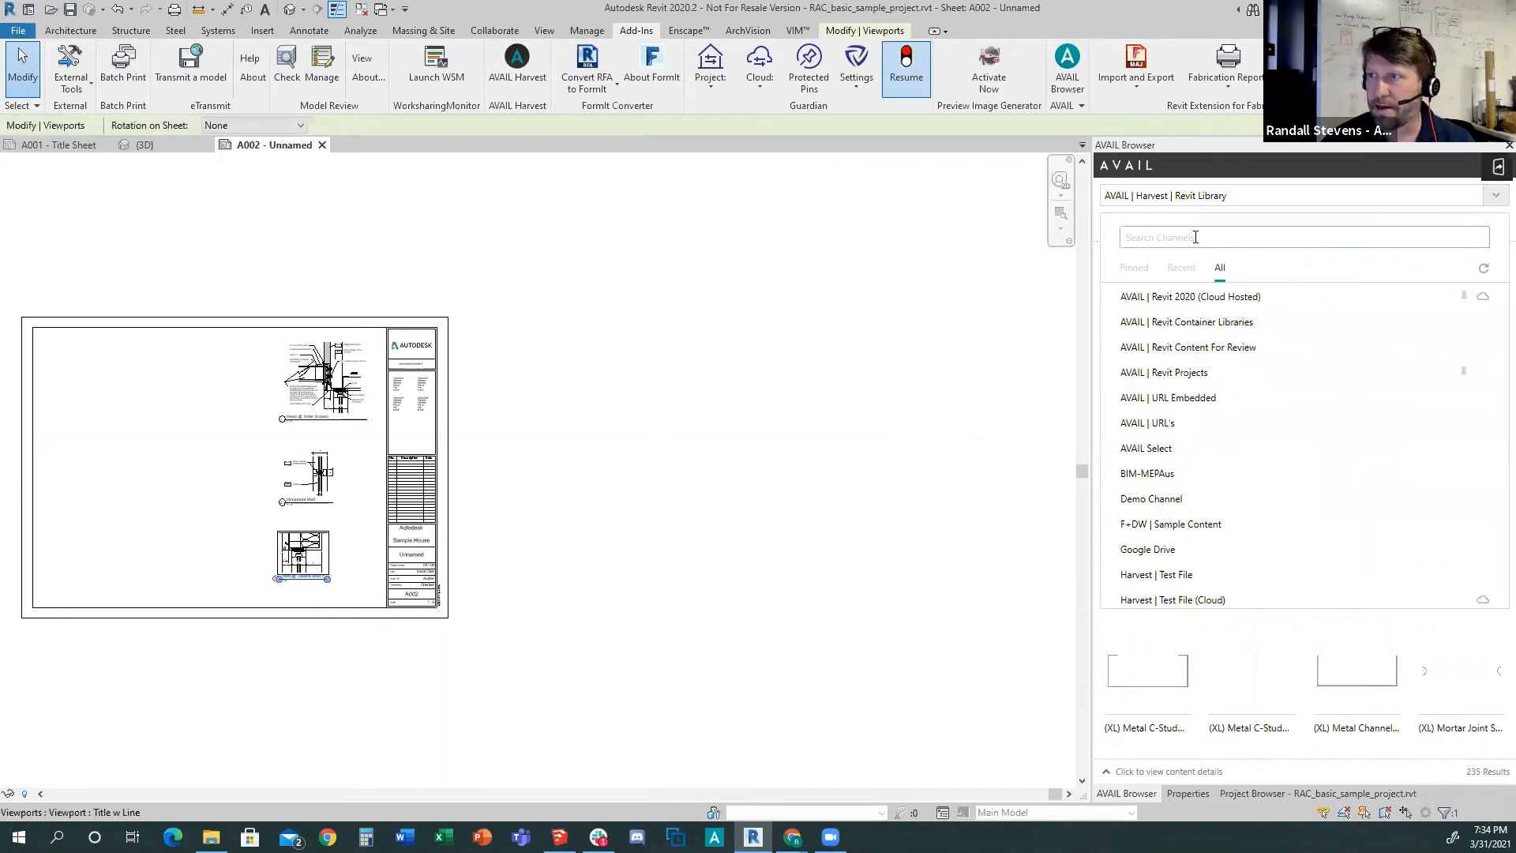
{"action": "left_click", "coordinate": [1307, 667]}
Search the AVAIL | Harvest | Revit Library channel for "copier".
{"action": "left_click", "coordinate": [1203, 224]}
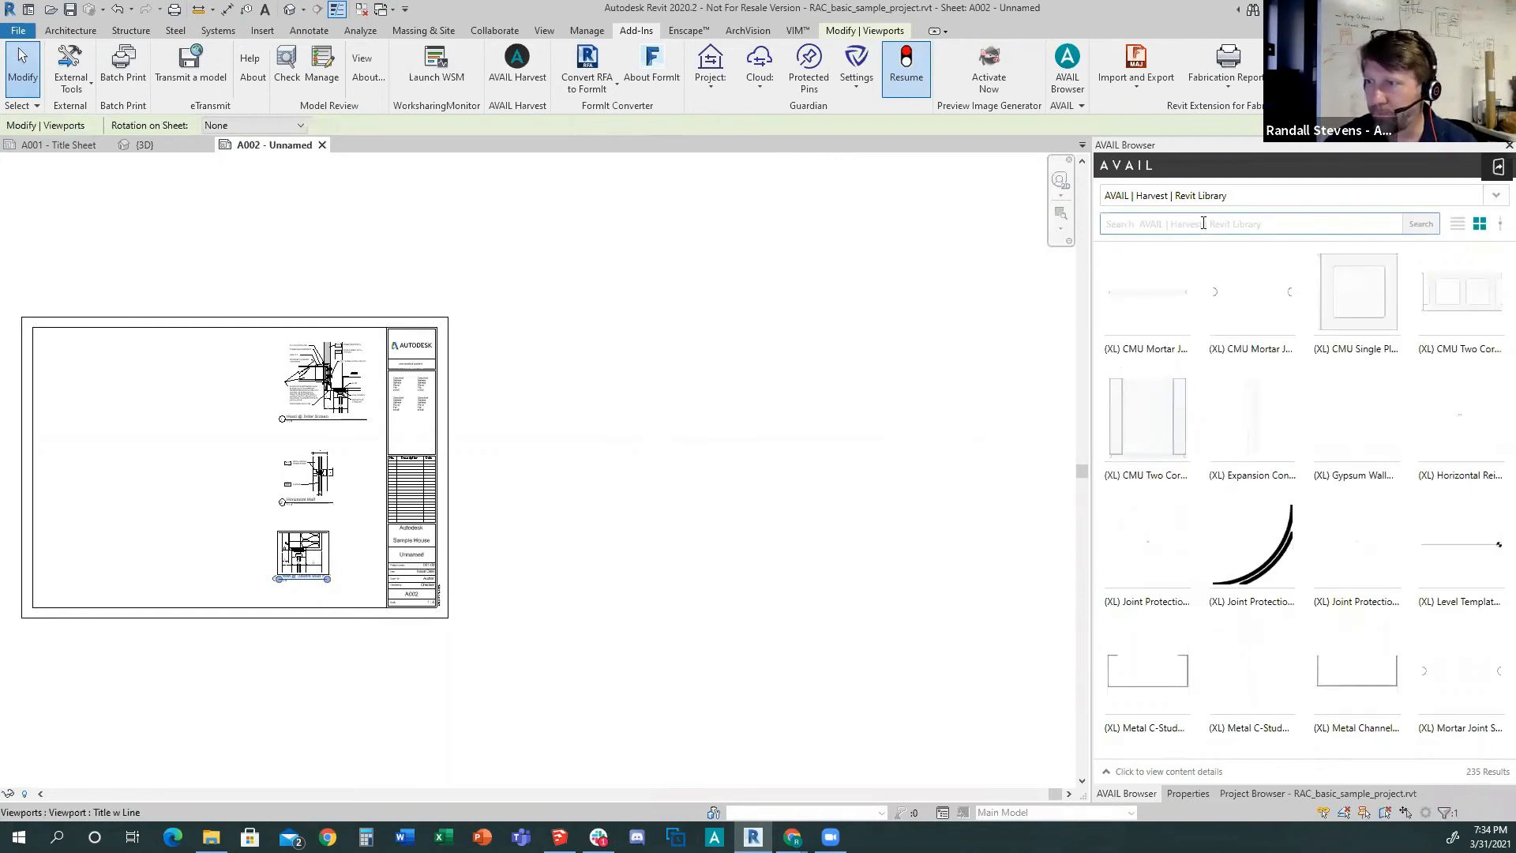
{"action": "scroll", "coordinate": [1255, 447], "scroll_direction": "down", "scroll_amount": 10}
{"action": "scroll", "coordinate": [1273, 345], "scroll_direction": "down", "scroll_amount": 3}
{"action": "left_click", "coordinate": [1207, 223]}
{"action": "type", "text": "copier"}
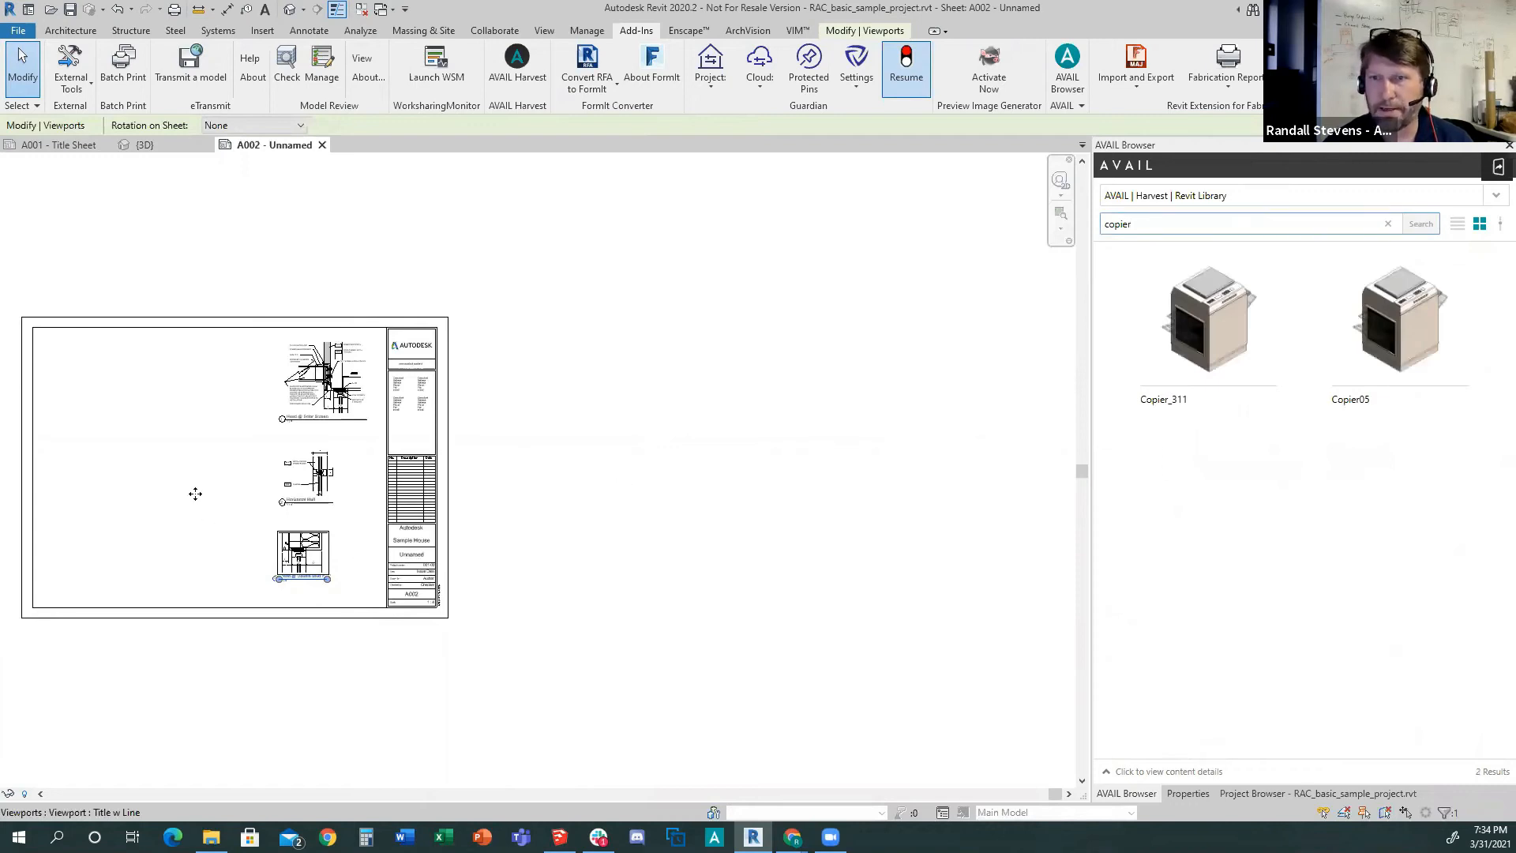
Open the project's 3D view and place the Copier_311 family beside the base cabinet outside the house.
{"action": "left_click", "coordinate": [141, 146]}
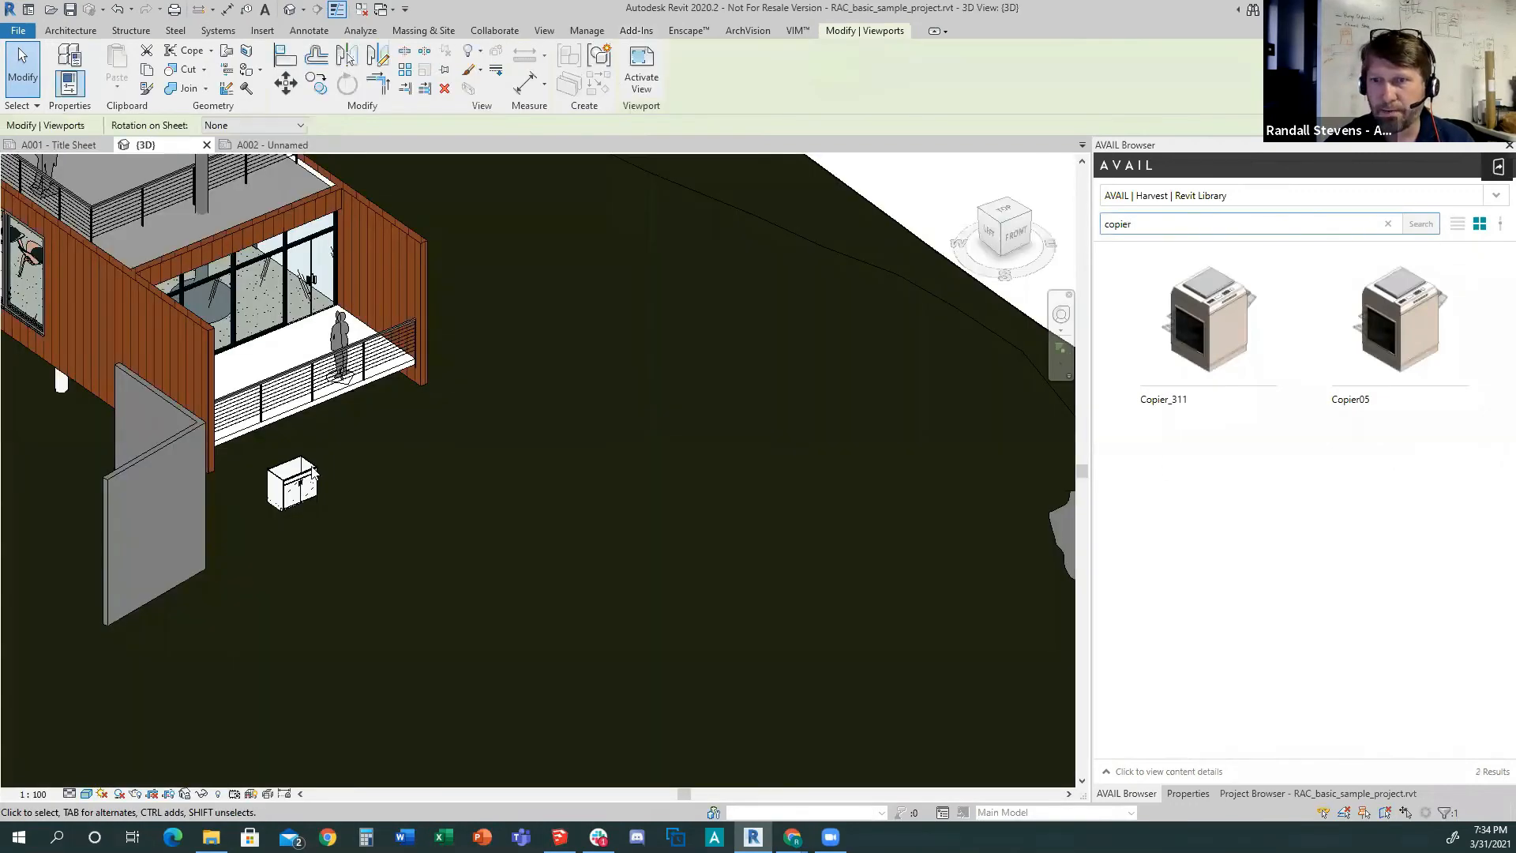
{"action": "scroll", "coordinate": [317, 479], "scroll_direction": "up", "scroll_amount": 3}
{"action": "left_click", "coordinate": [1198, 329]}
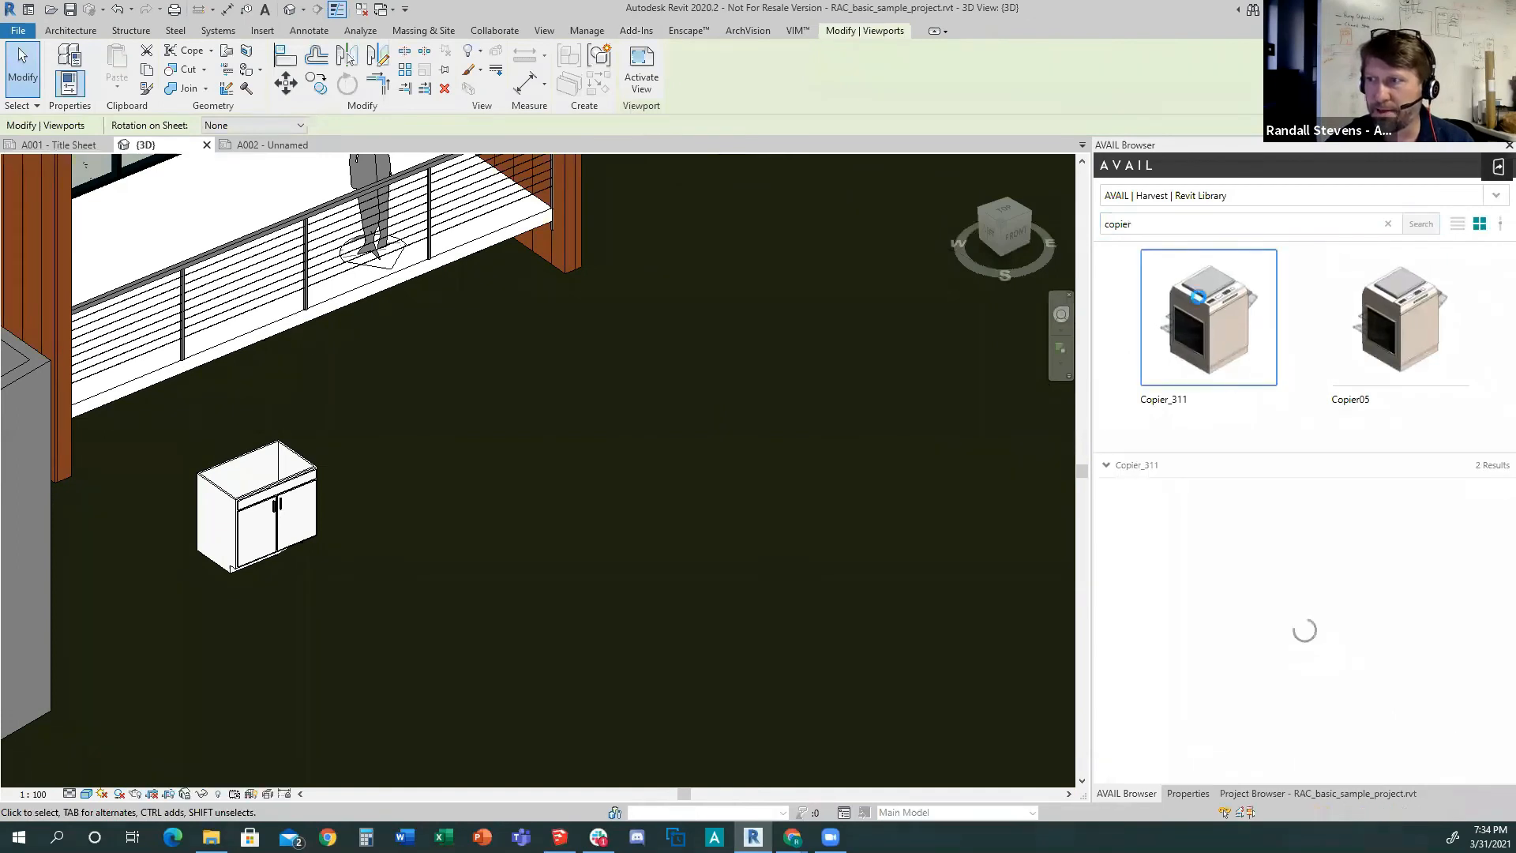
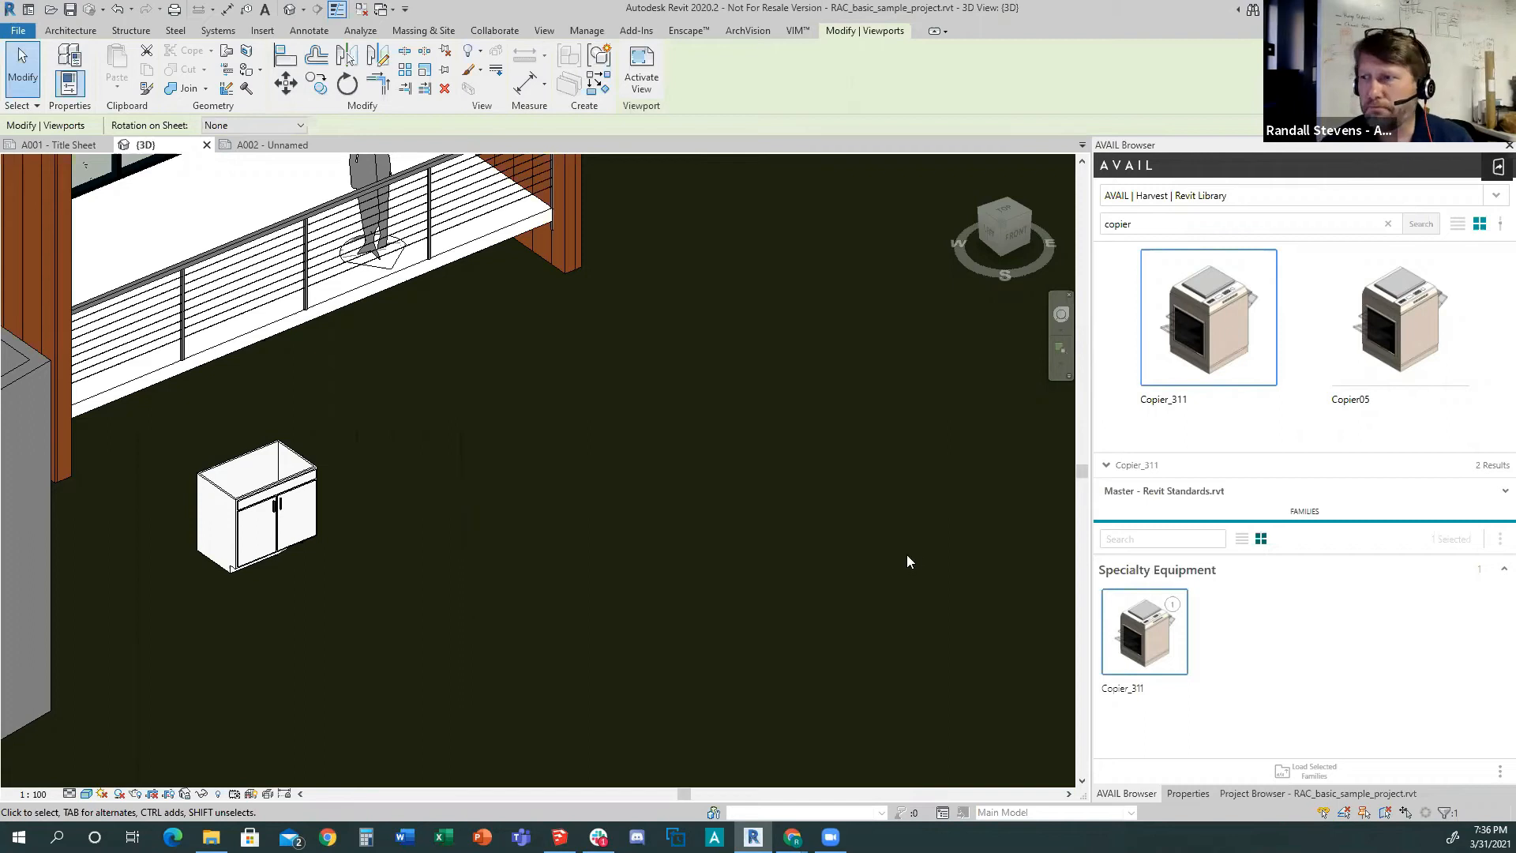
{"action": "left_click", "coordinate": [784, 605]}
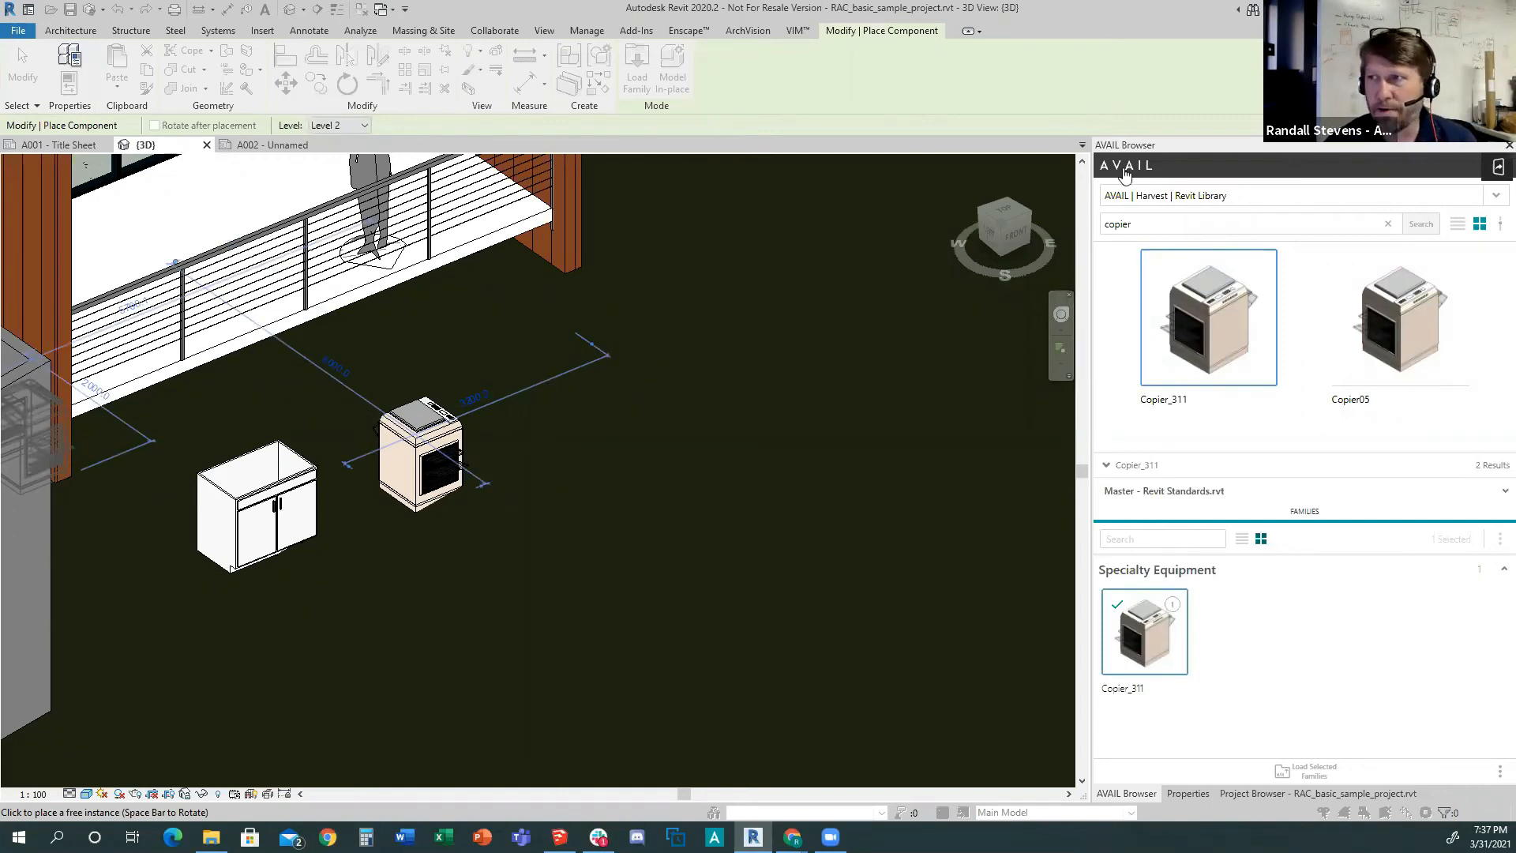
{"action": "key", "text": "Escape"}
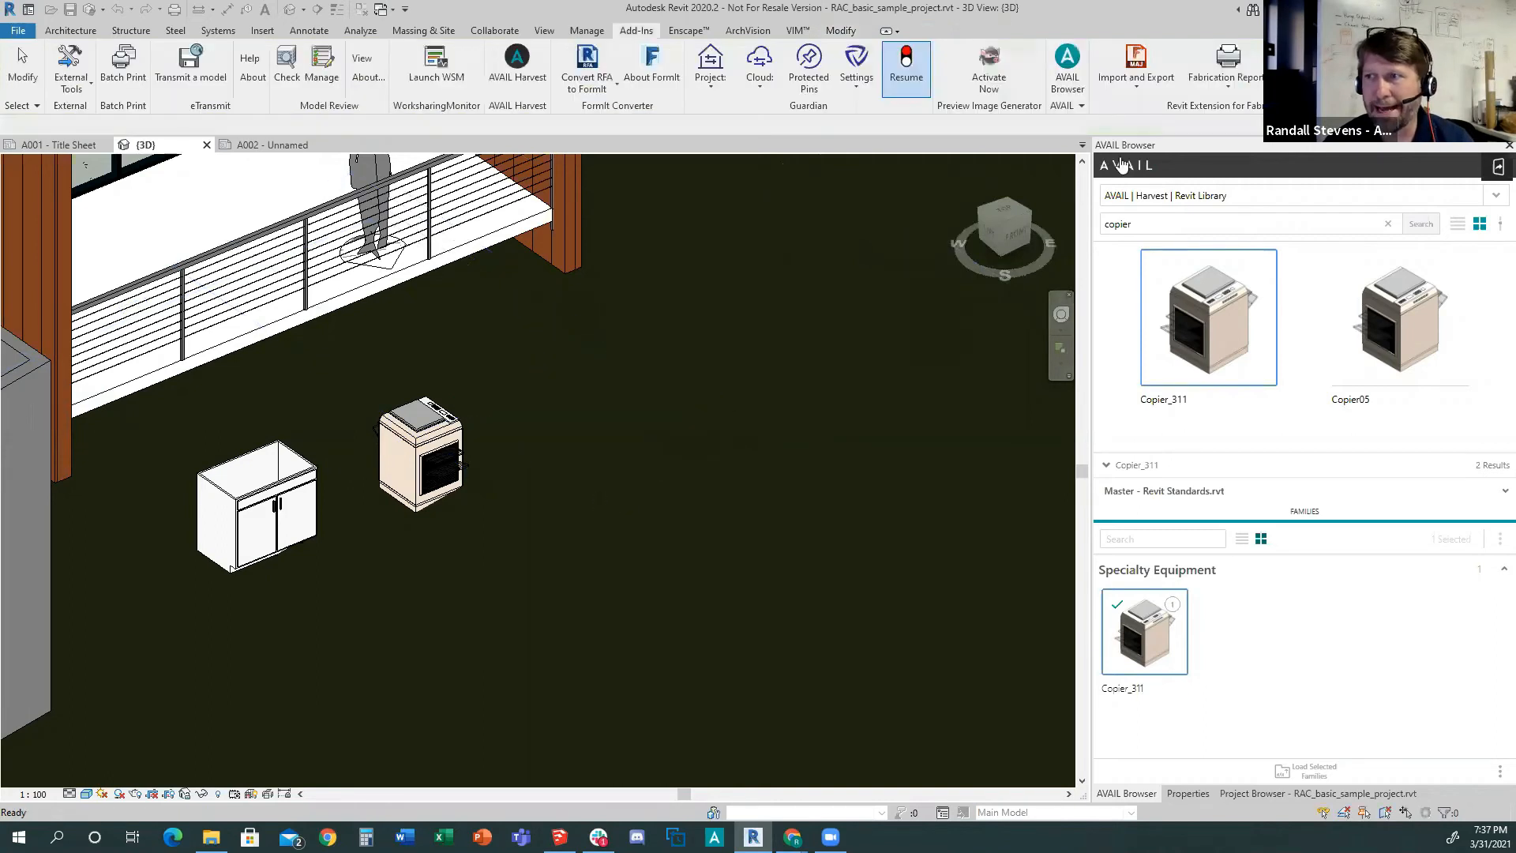
Launch the AVAIL desktop application from the AVAIL Browser, maximize it and open the AVAIL | Revit 2020 channel.
{"action": "left_click", "coordinate": [1120, 171]}
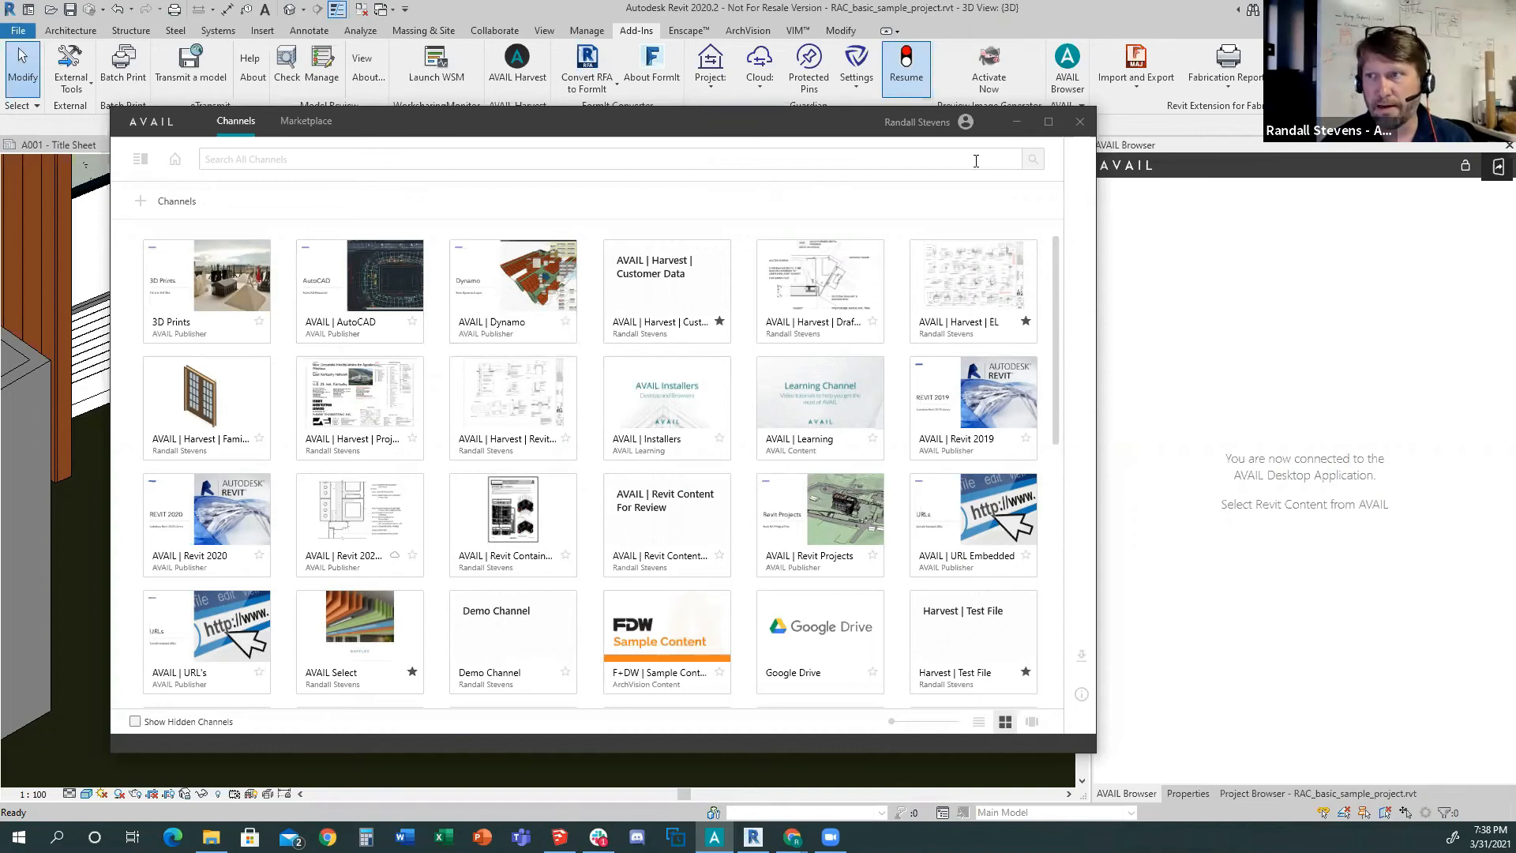
{"action": "key", "text": "super+Up"}
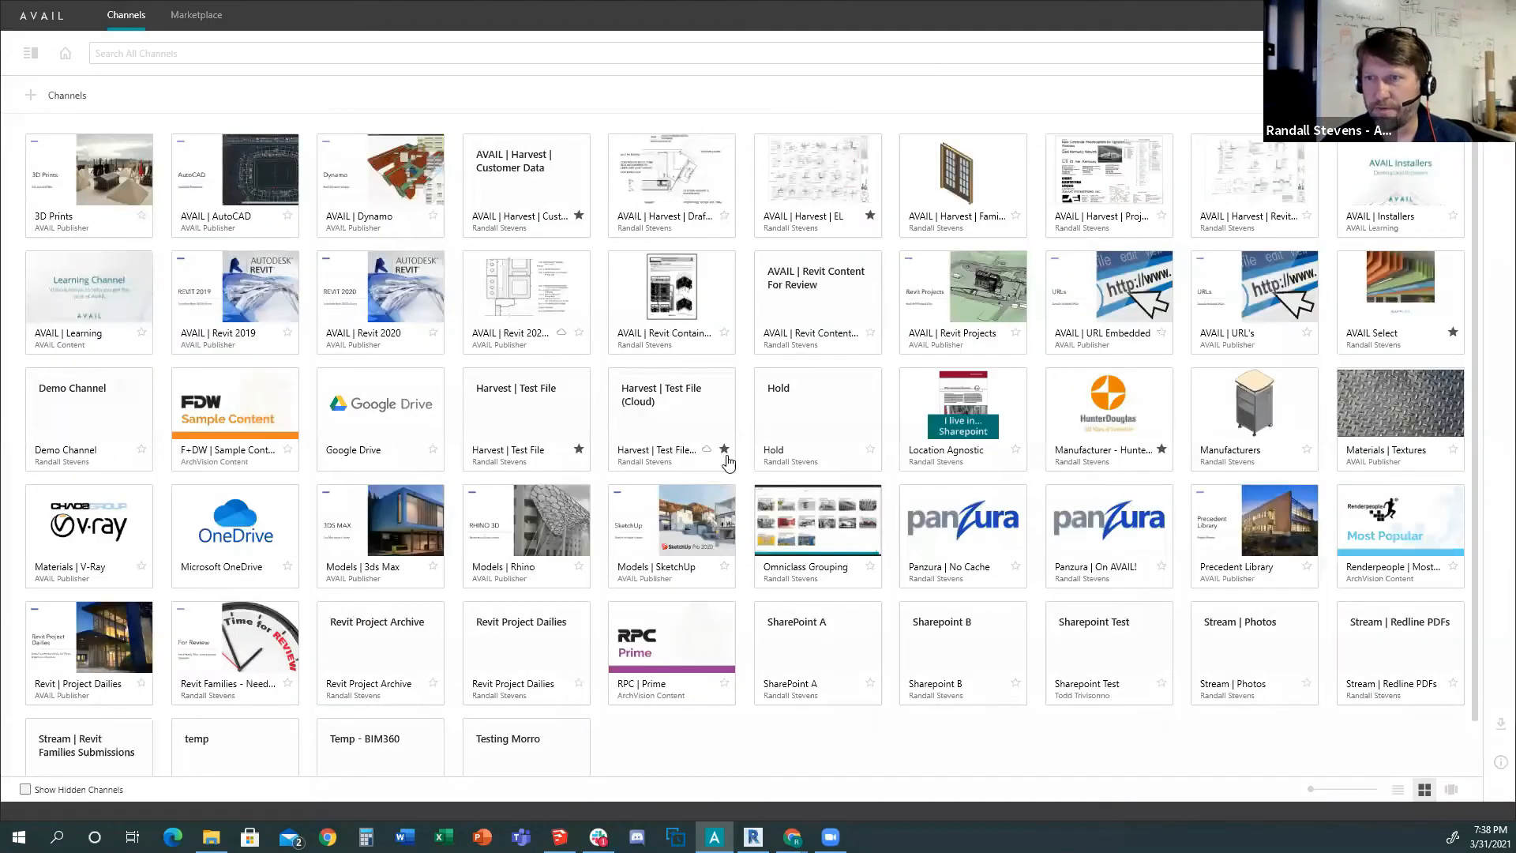
{"action": "left_click", "coordinate": [401, 295]}
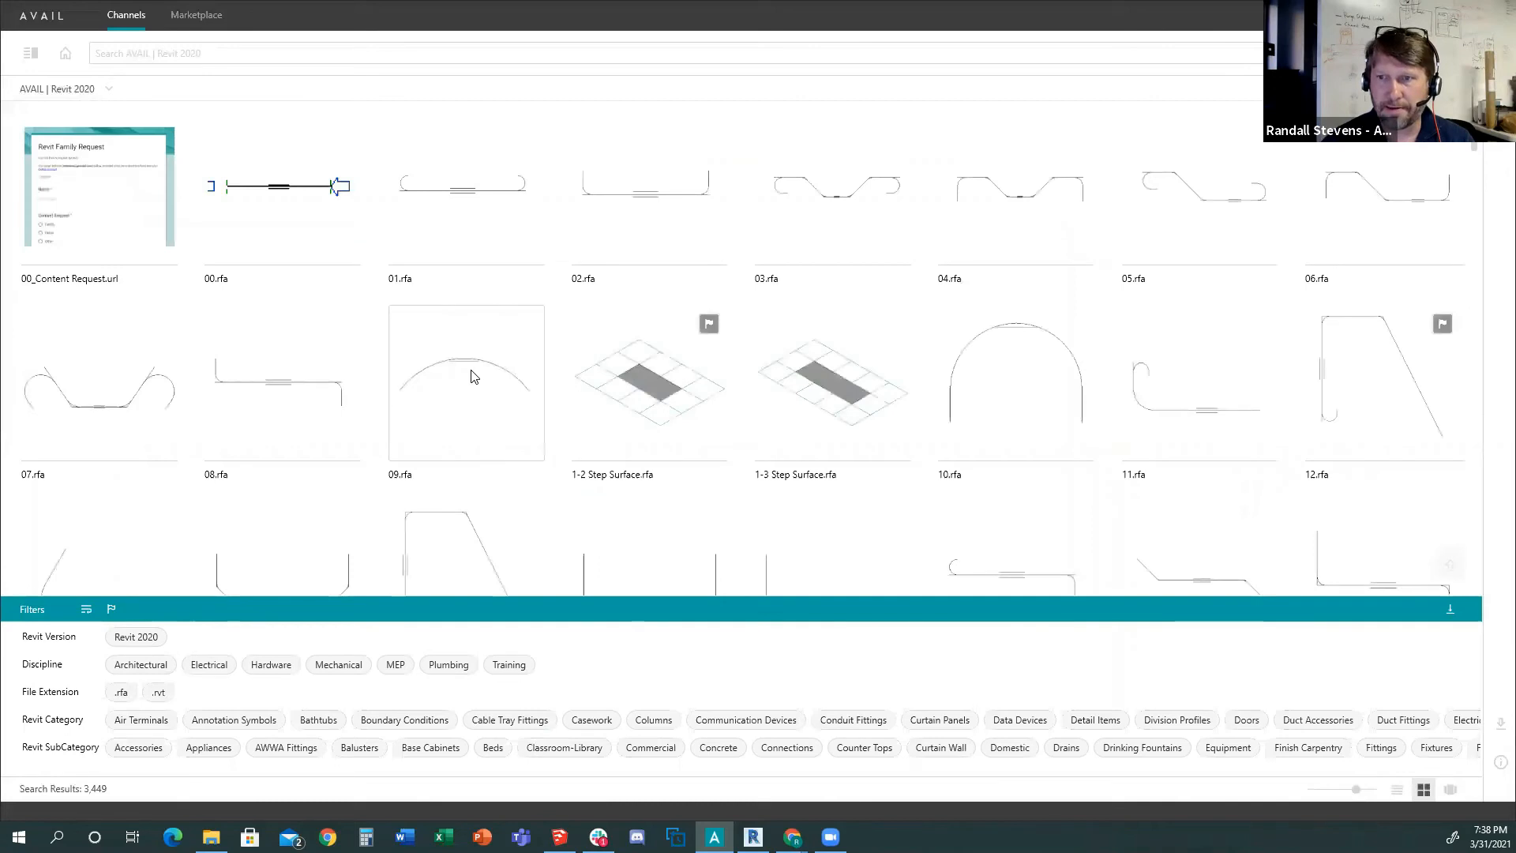
Add a tag with the presenter's first name to 09.rfa and save the tag changes.
{"action": "left_click", "coordinate": [467, 373]}
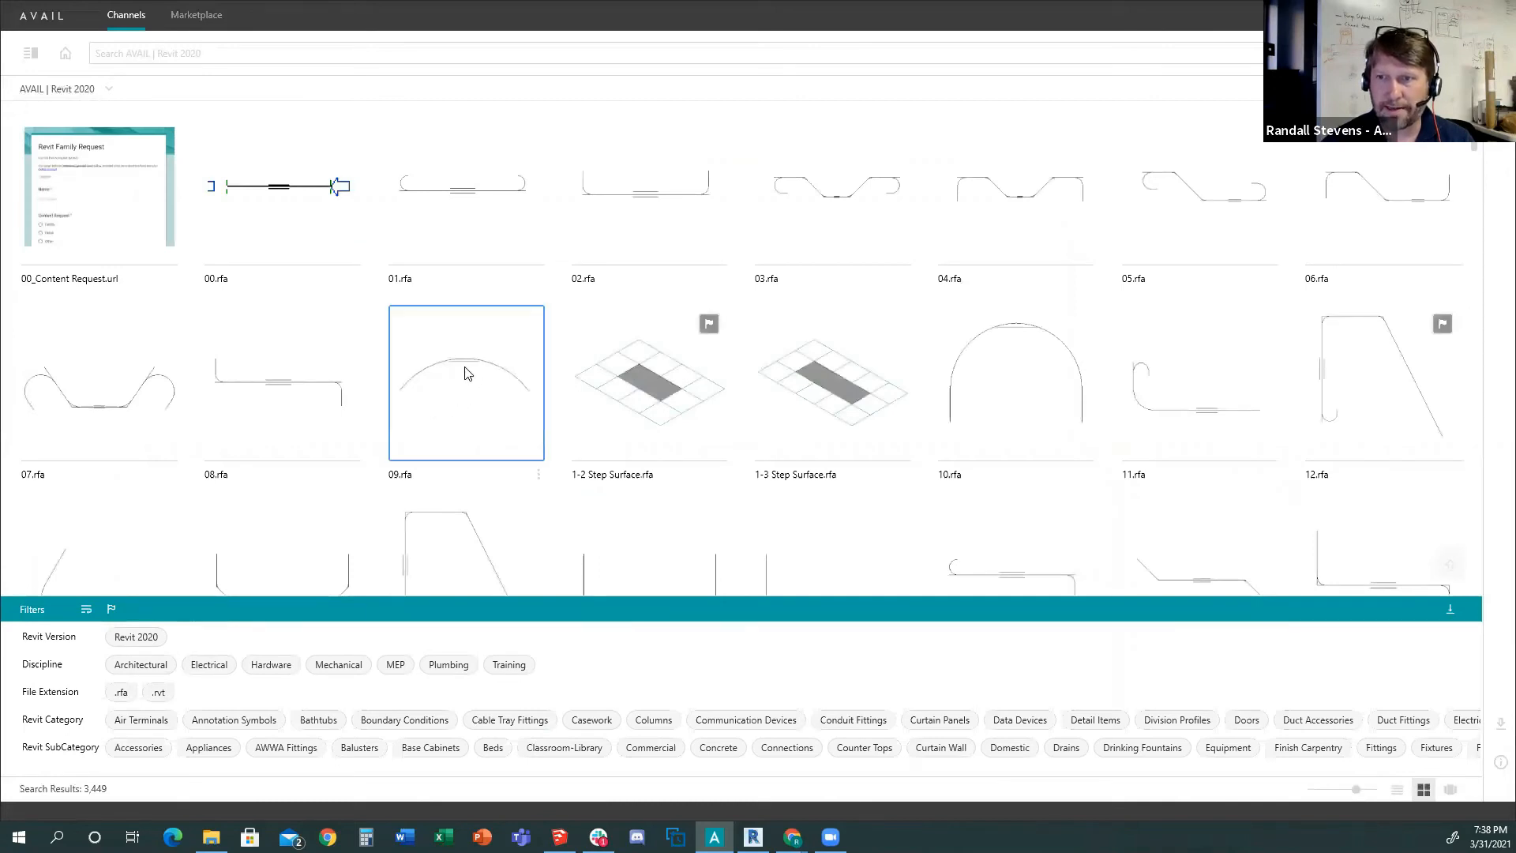
{"action": "right_click", "coordinate": [465, 374]}
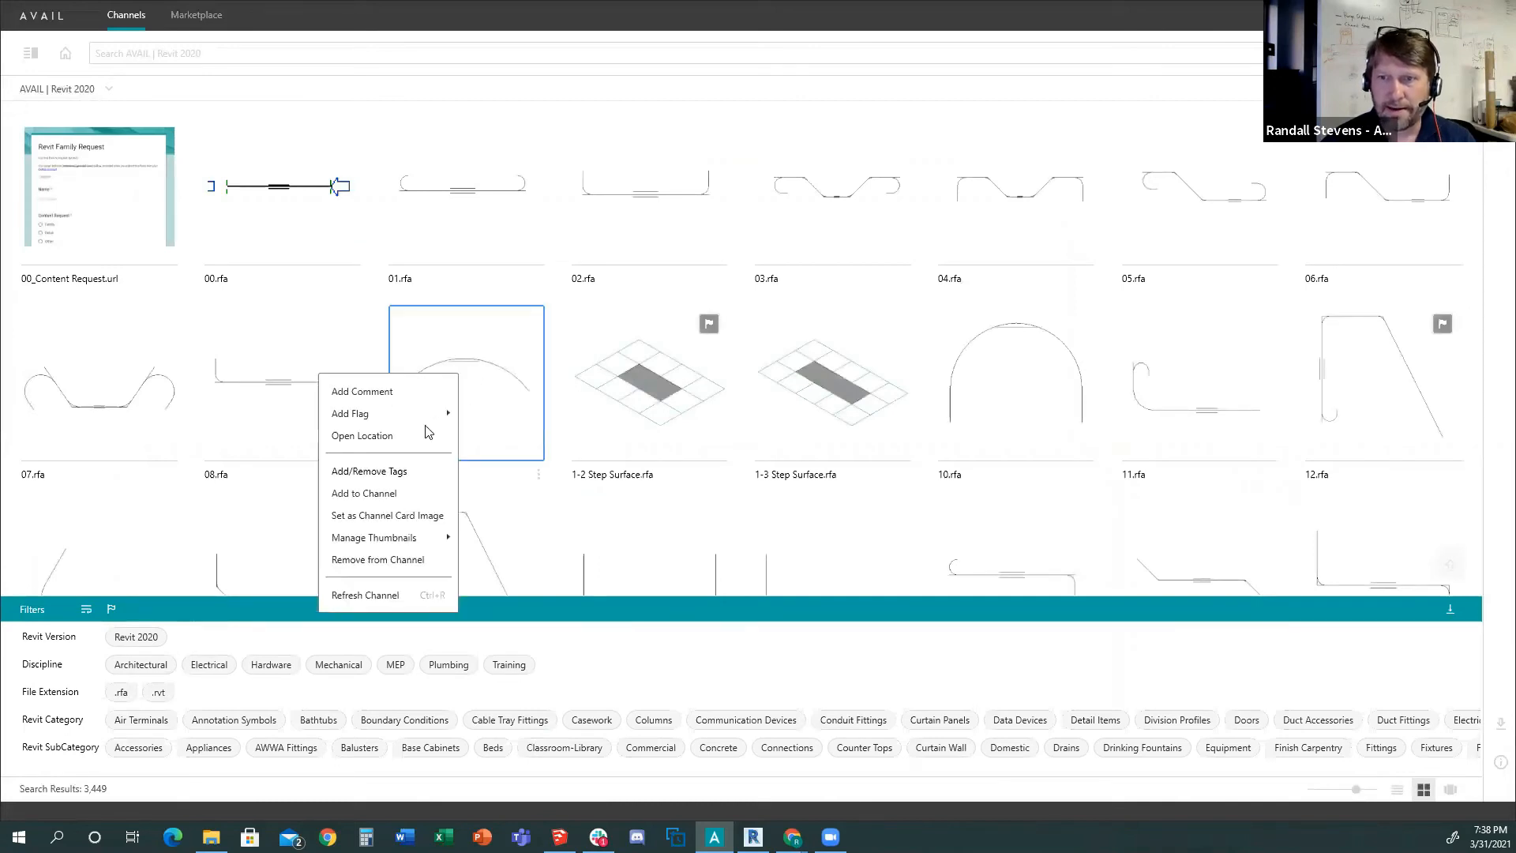
{"action": "left_click", "coordinate": [410, 472]}
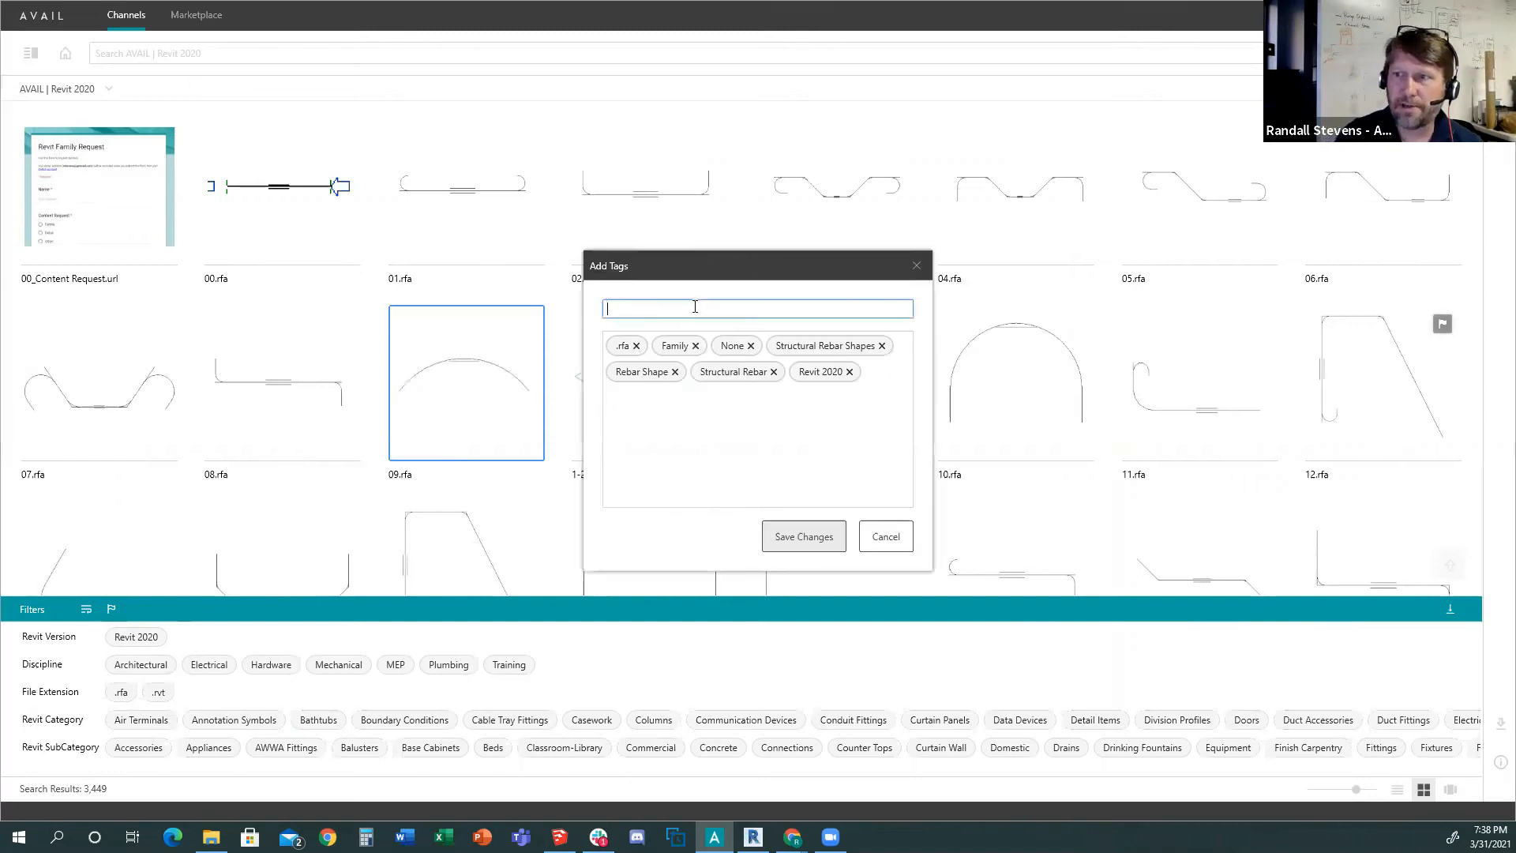
{"action": "type", "text": "Randall"}
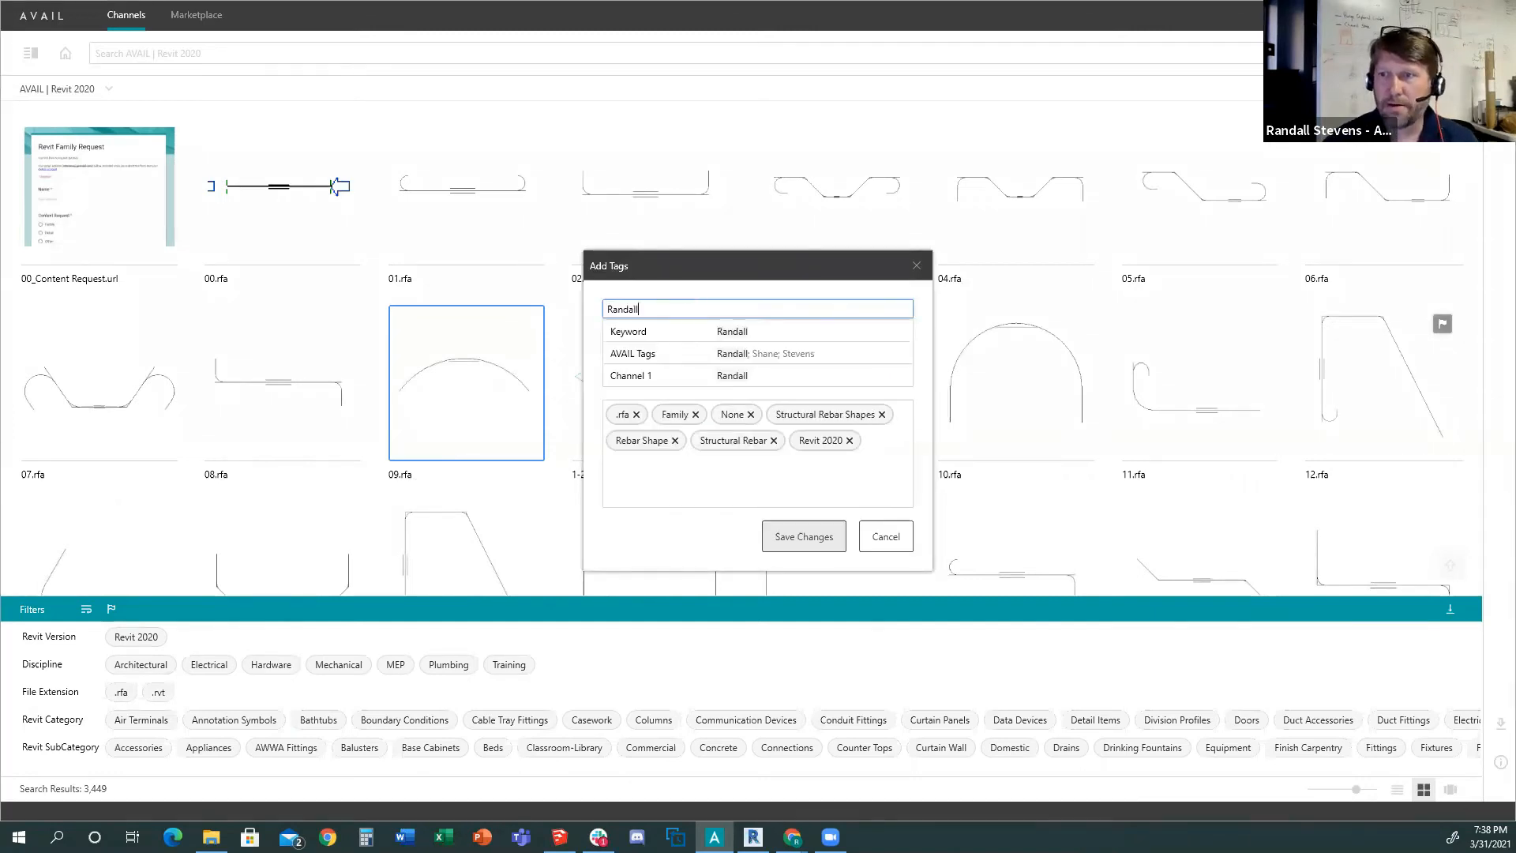
{"action": "key", "text": "Return"}
{"action": "left_click", "coordinate": [774, 529]}
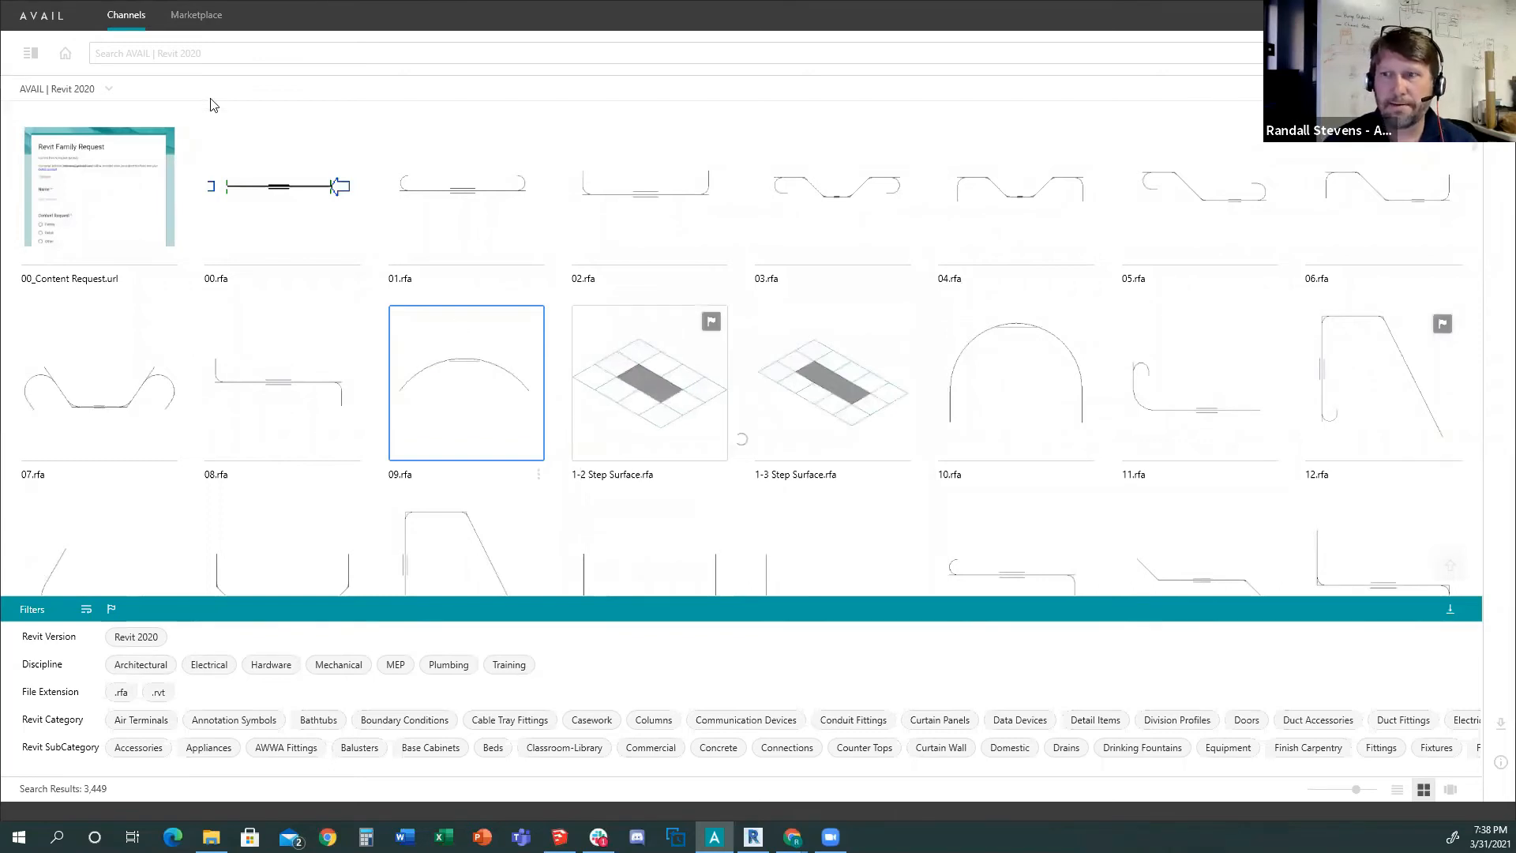
Search the AVAIL | Revit 2020 channel for content tagged with the presenter's first name.
{"action": "left_click", "coordinate": [178, 57]}
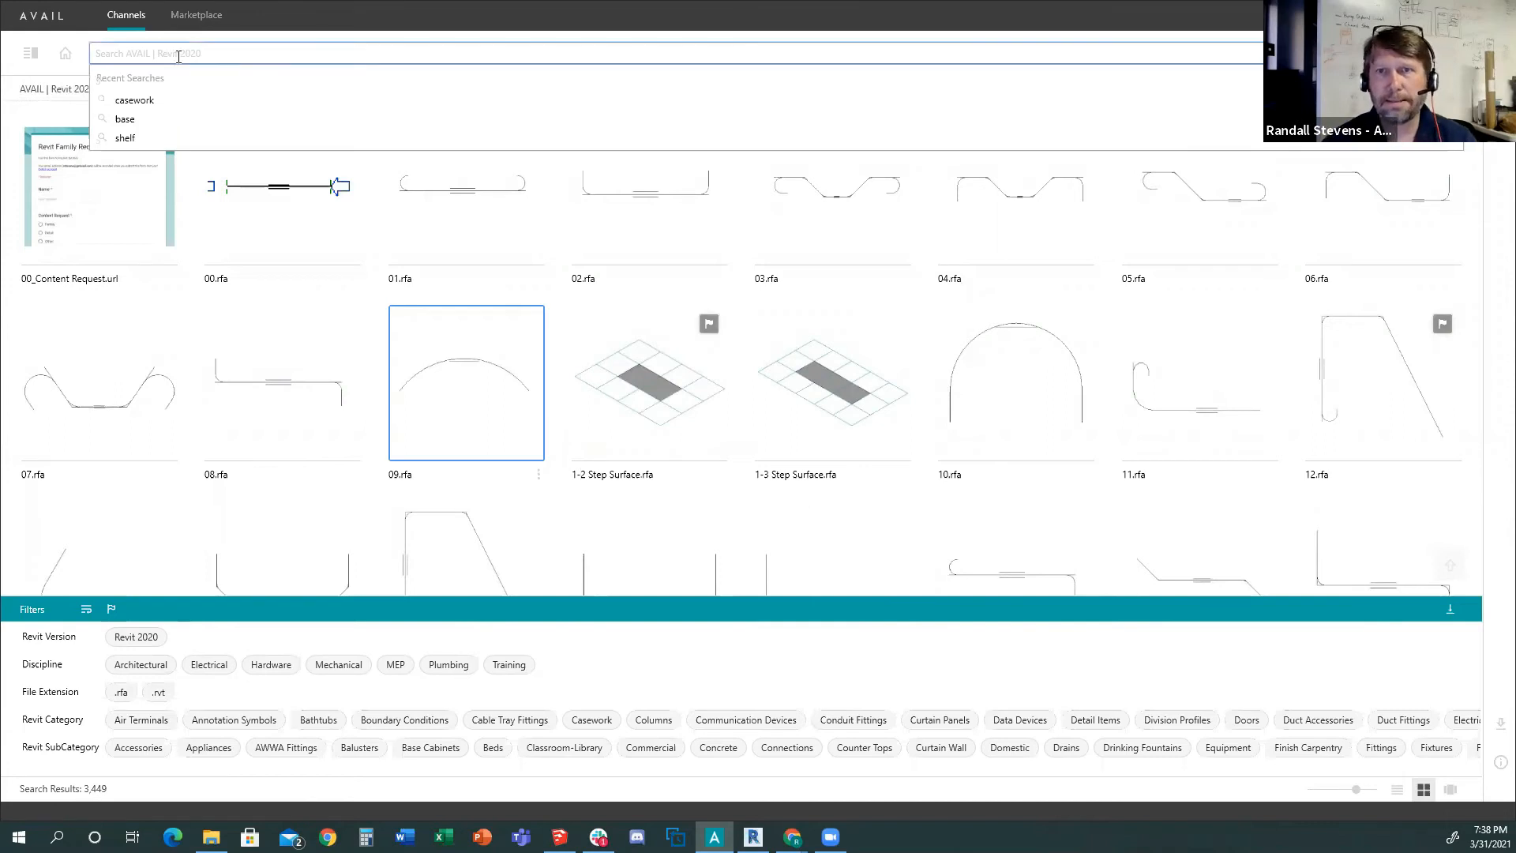
{"action": "type", "text": "randall"}
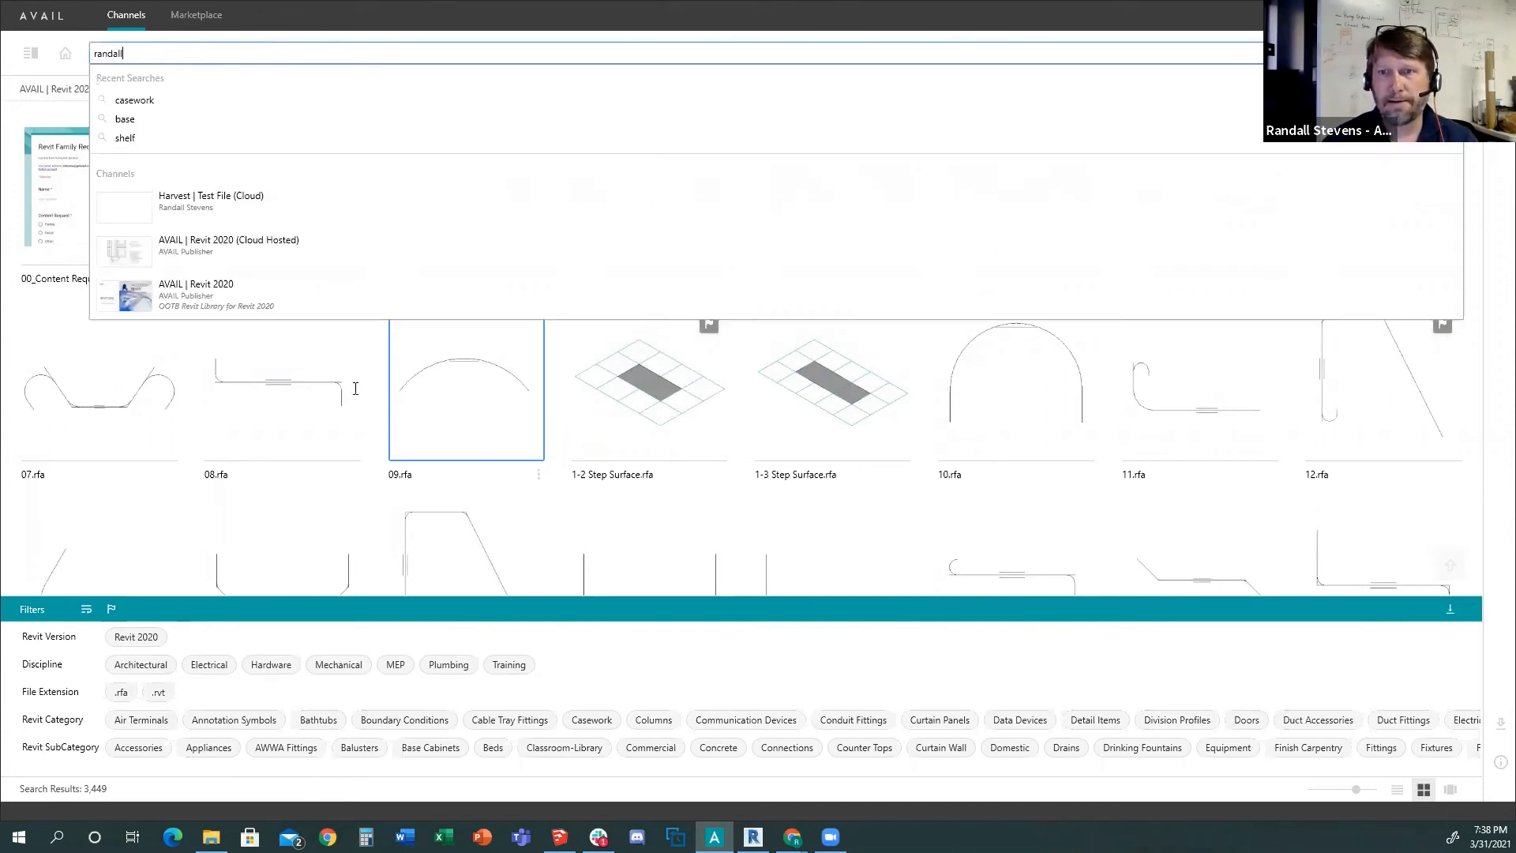
{"action": "key", "text": "Return"}
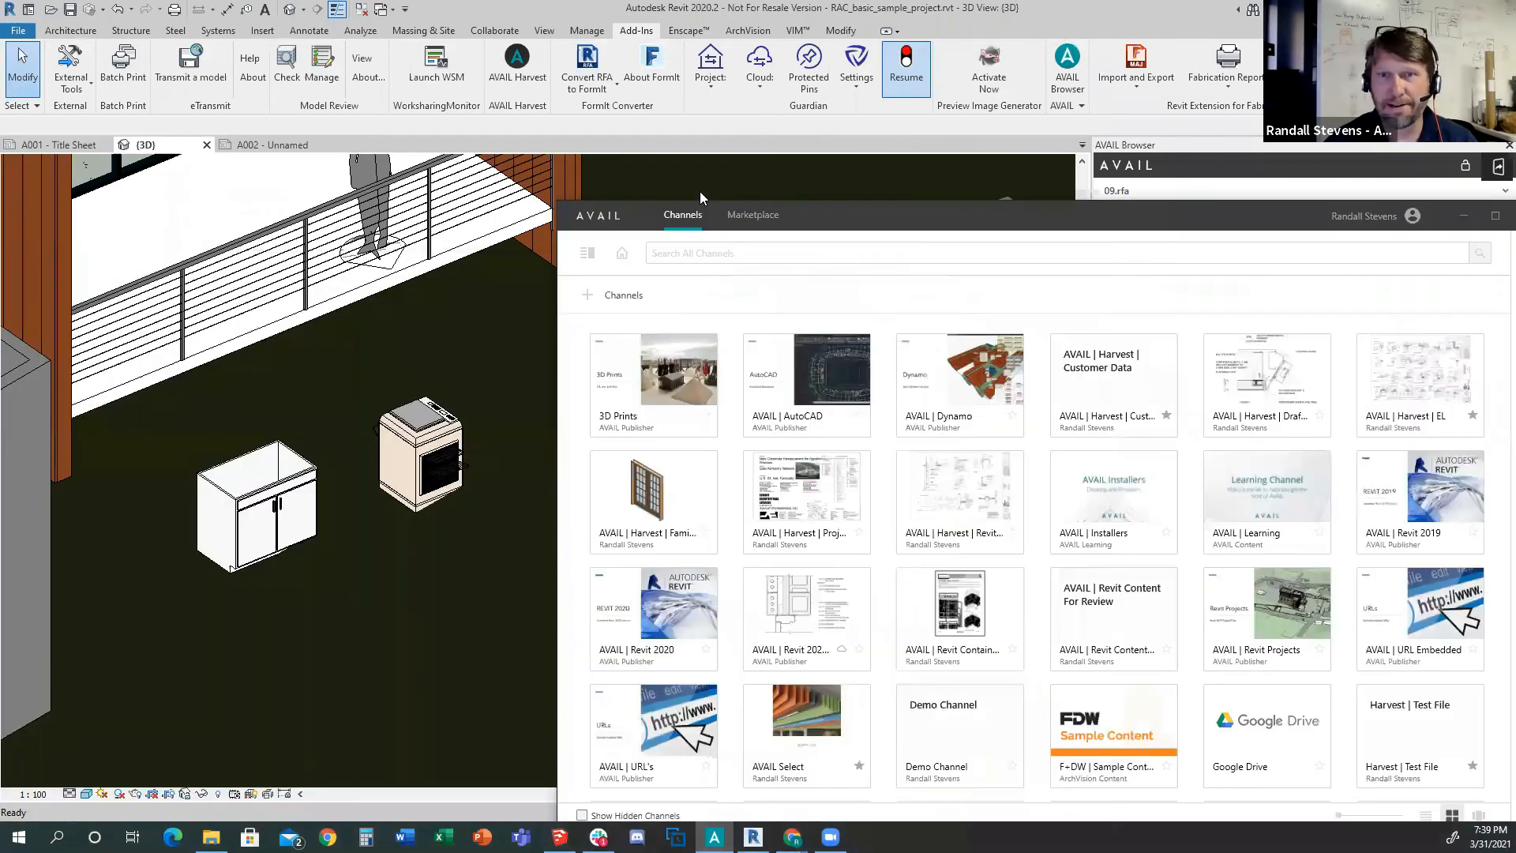
Snap Revit and the AVAIL desktop window side by side and narrow the AVAIL window.
{"action": "left_click", "coordinate": [700, 191]}
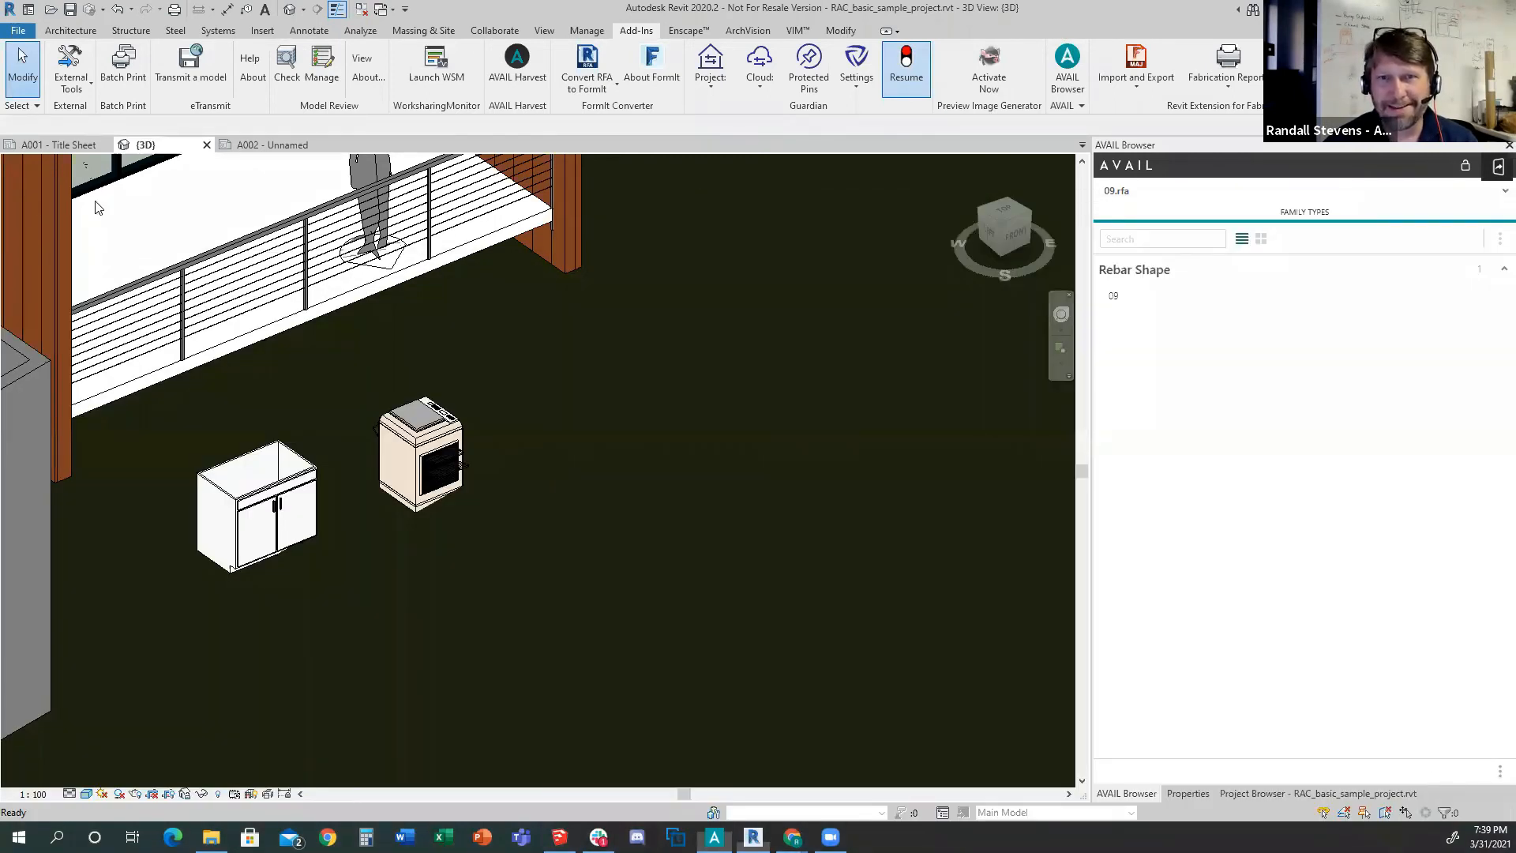
{"action": "key", "text": "super+Left"}
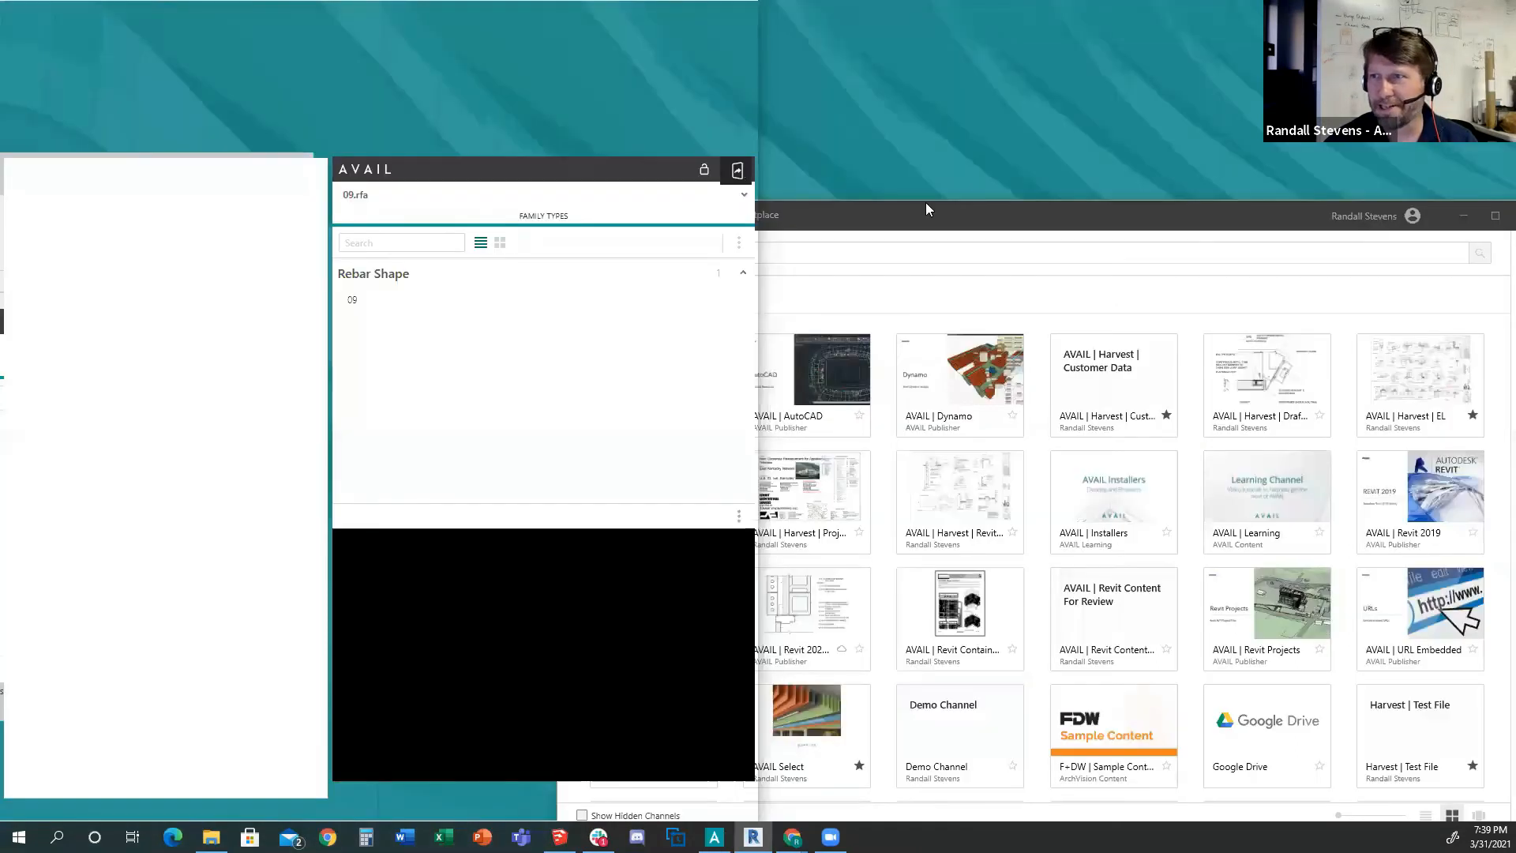
{"action": "left_click", "coordinate": [920, 284]}
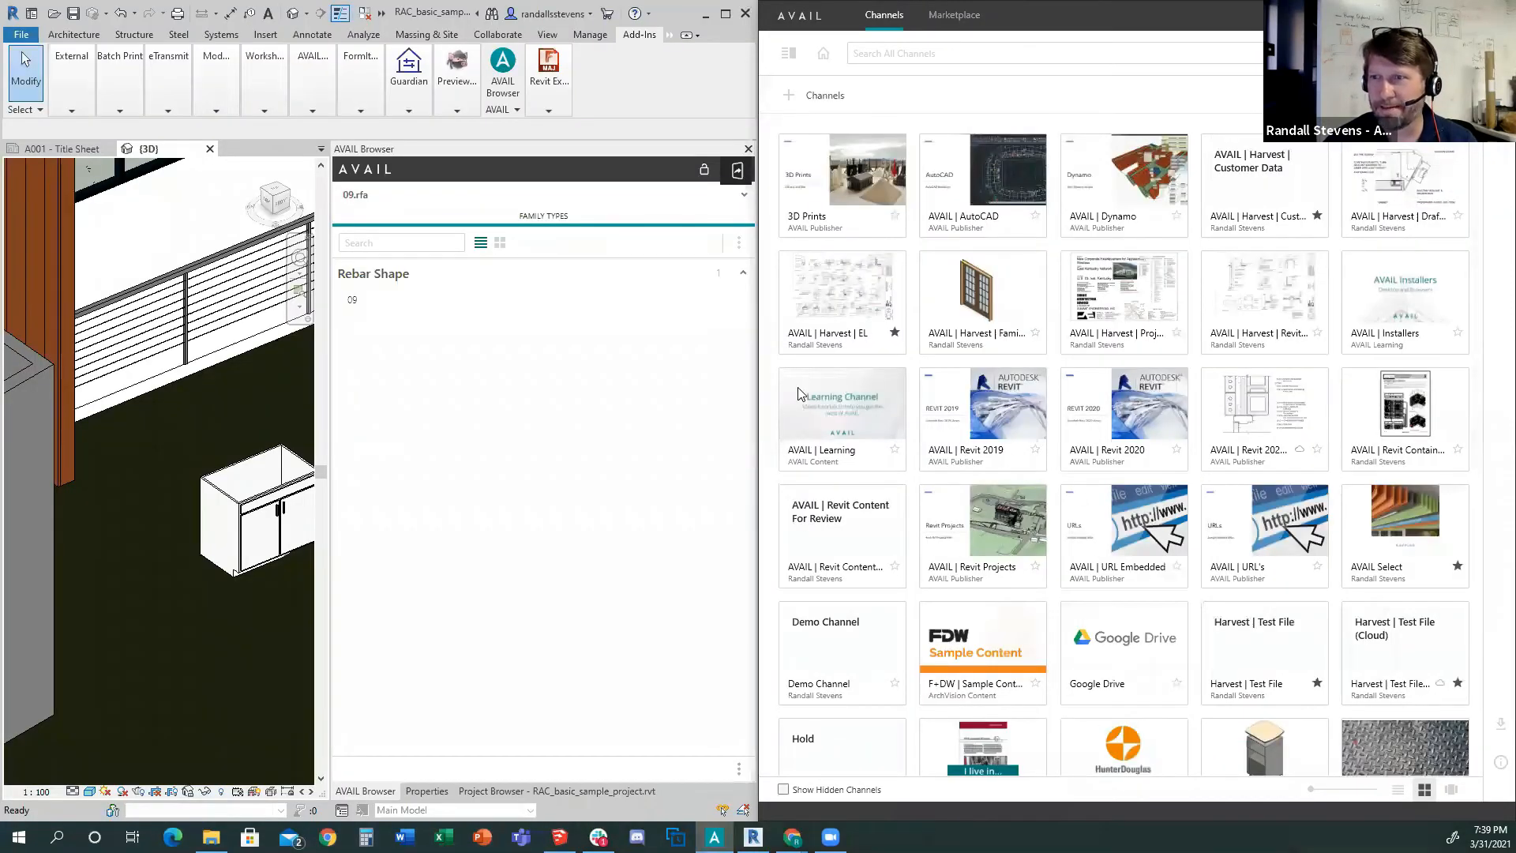
{"action": "left_click_drag", "start_coordinate": [755, 385], "coordinate": [971, 385]}
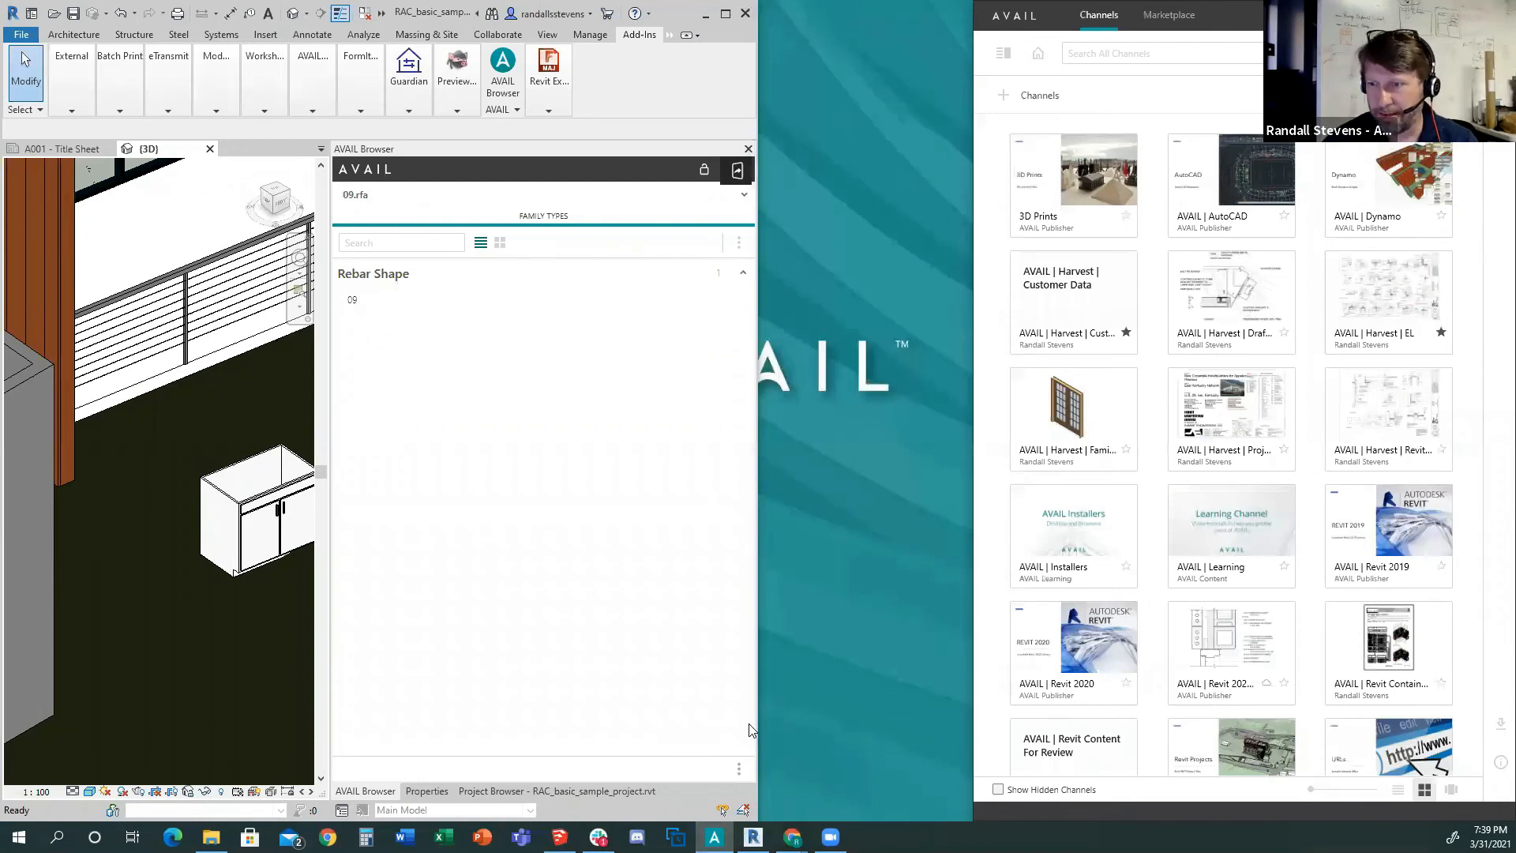
Enlarge the Revit window, show the project's sheet list and open sheet A002 - Unnamed.
{"action": "left_click", "coordinate": [765, 793]}
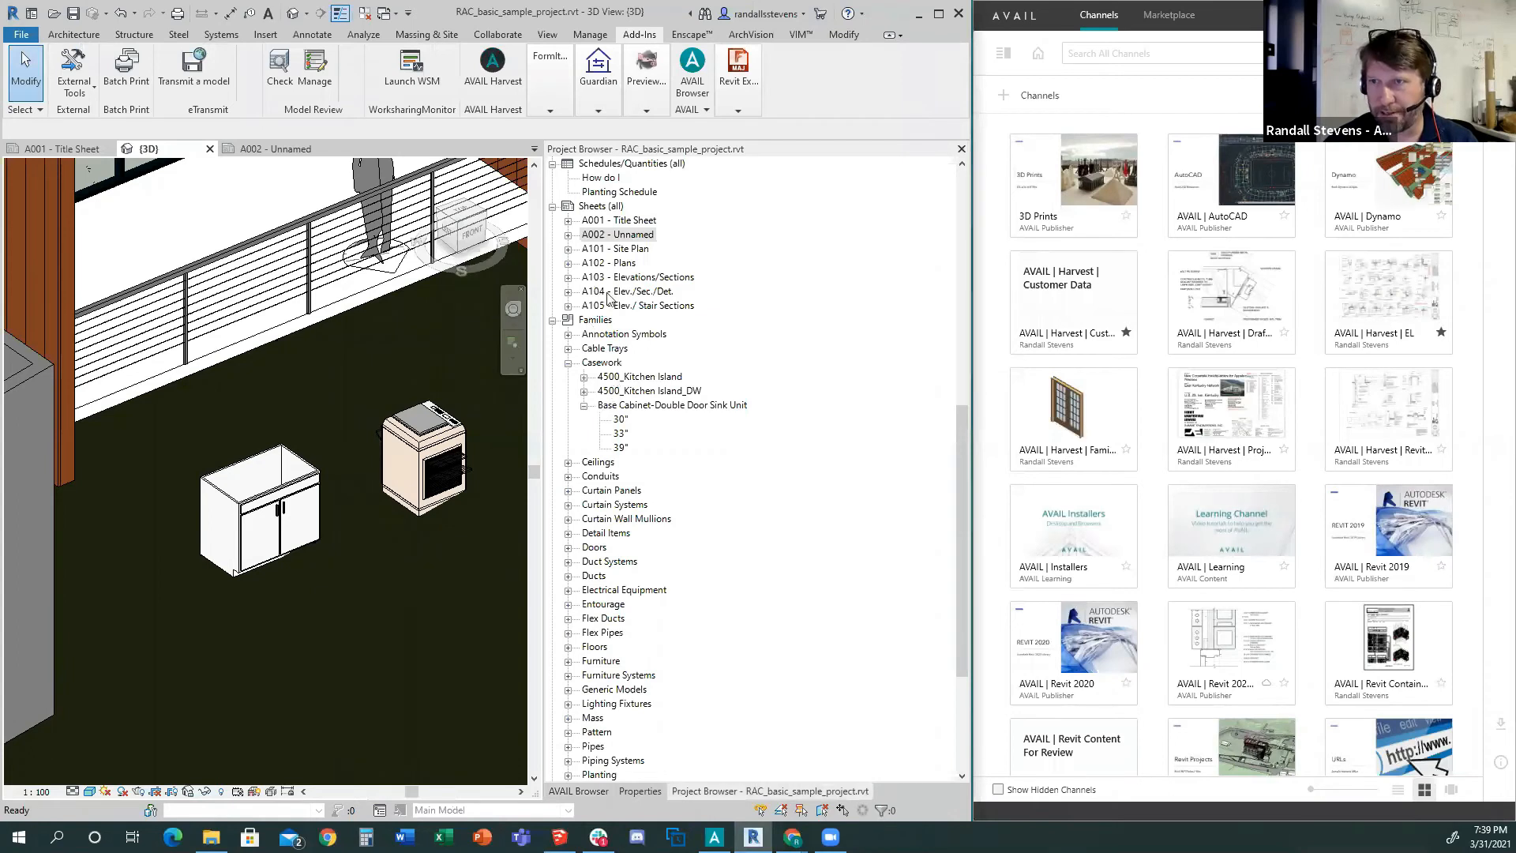
{"action": "scroll", "coordinate": [611, 298], "scroll_direction": "up", "scroll_amount": 1}
{"action": "scroll", "coordinate": [632, 277], "scroll_direction": "up", "scroll_amount": 1}
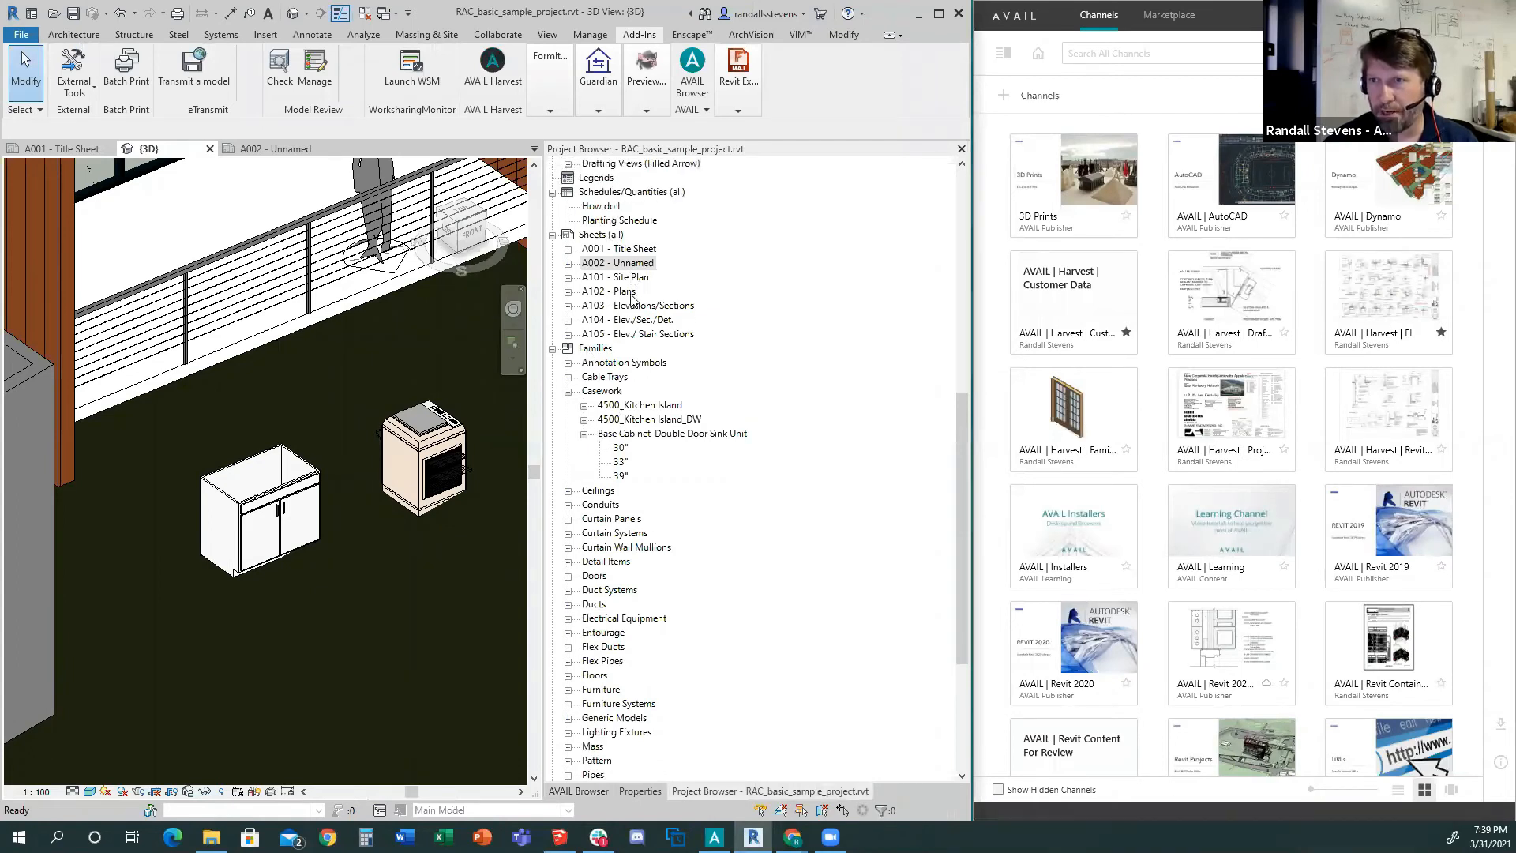
{"action": "scroll", "coordinate": [631, 297], "scroll_direction": "up", "scroll_amount": 2}
{"action": "double_click", "coordinate": [631, 292]}
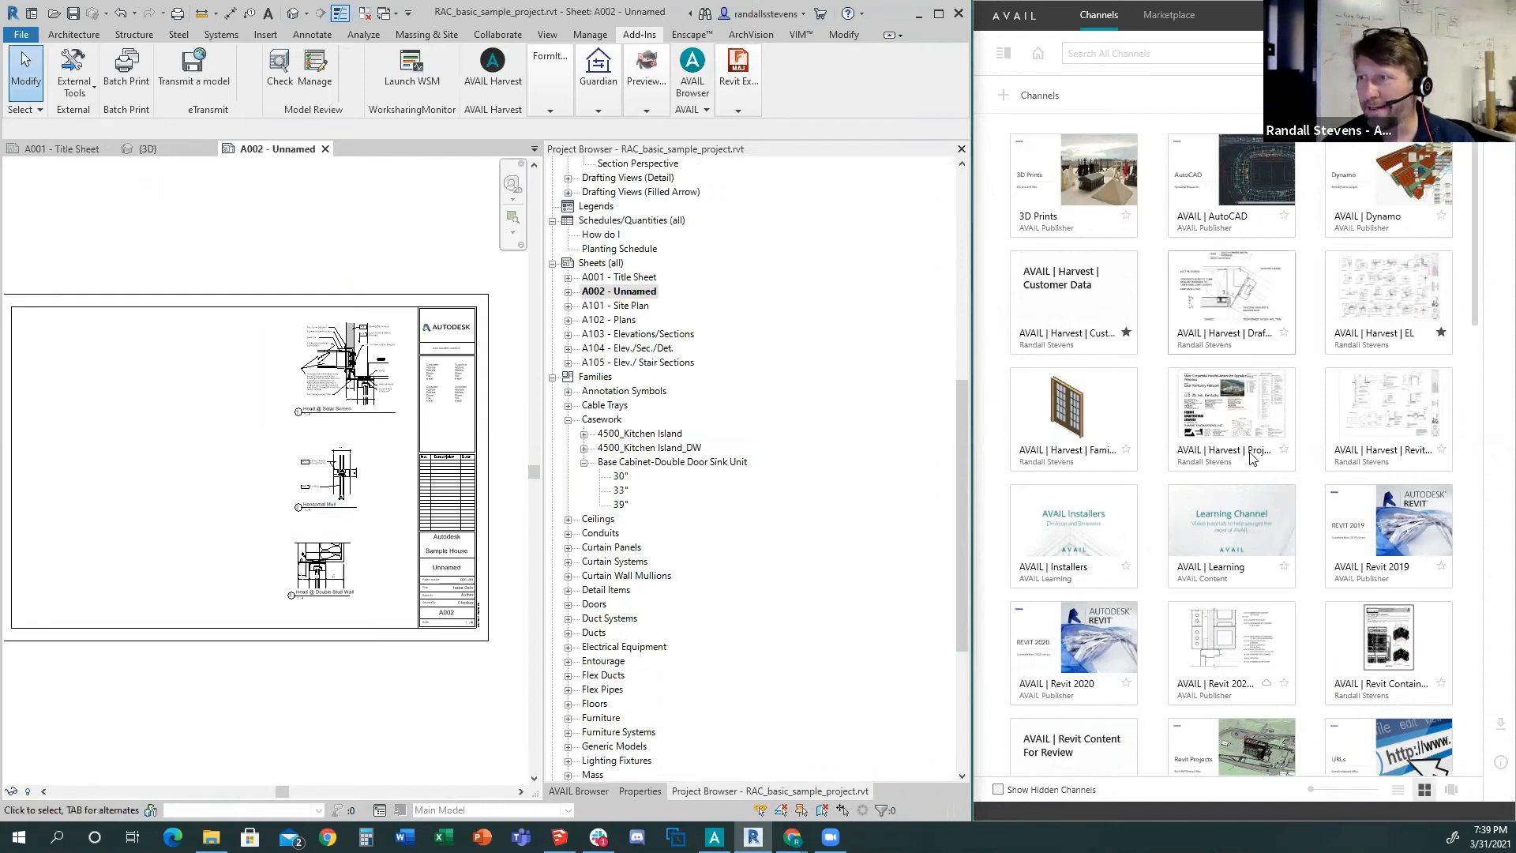
Open the AVAIL | Harvest | Revit Library channel, filter it to Schedule elements and search for "door".
{"action": "left_click", "coordinate": [1376, 428]}
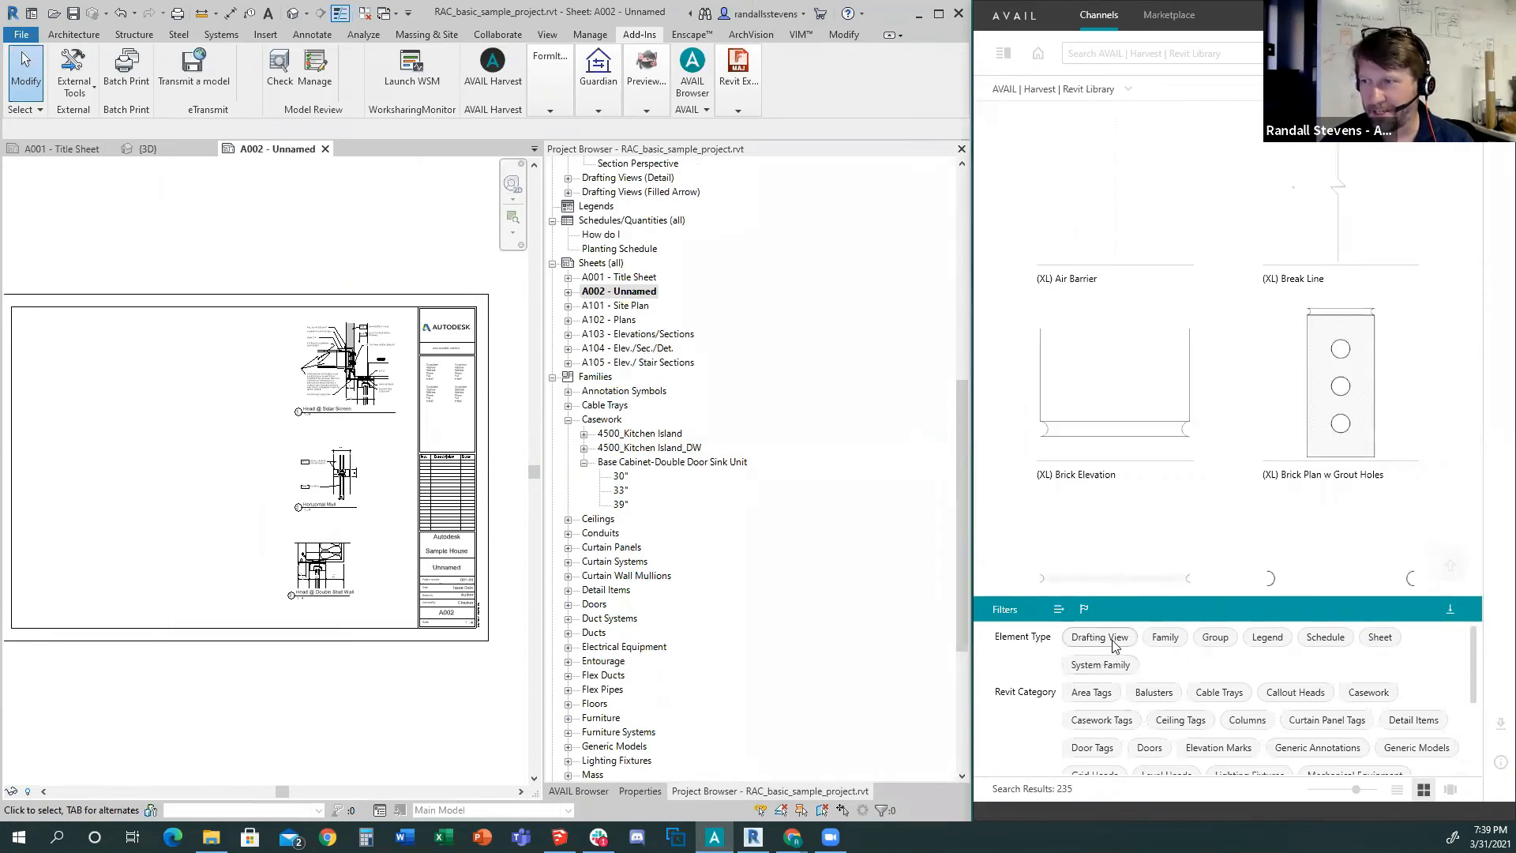
{"action": "left_click", "coordinate": [1312, 638]}
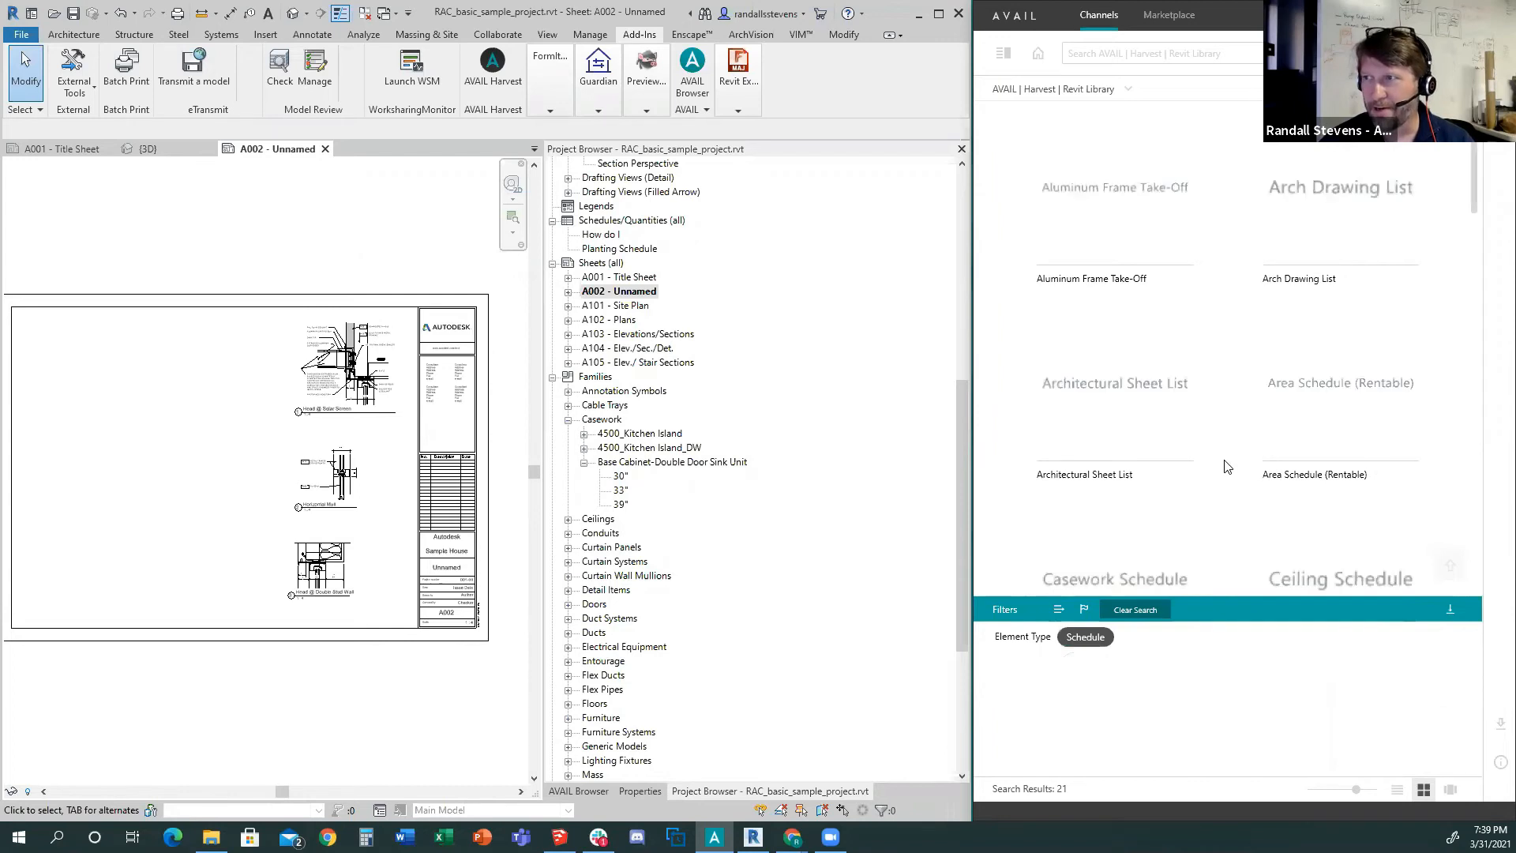
{"action": "scroll", "coordinate": [1223, 418], "scroll_direction": "down", "scroll_amount": 2, "text": "ctrl"}
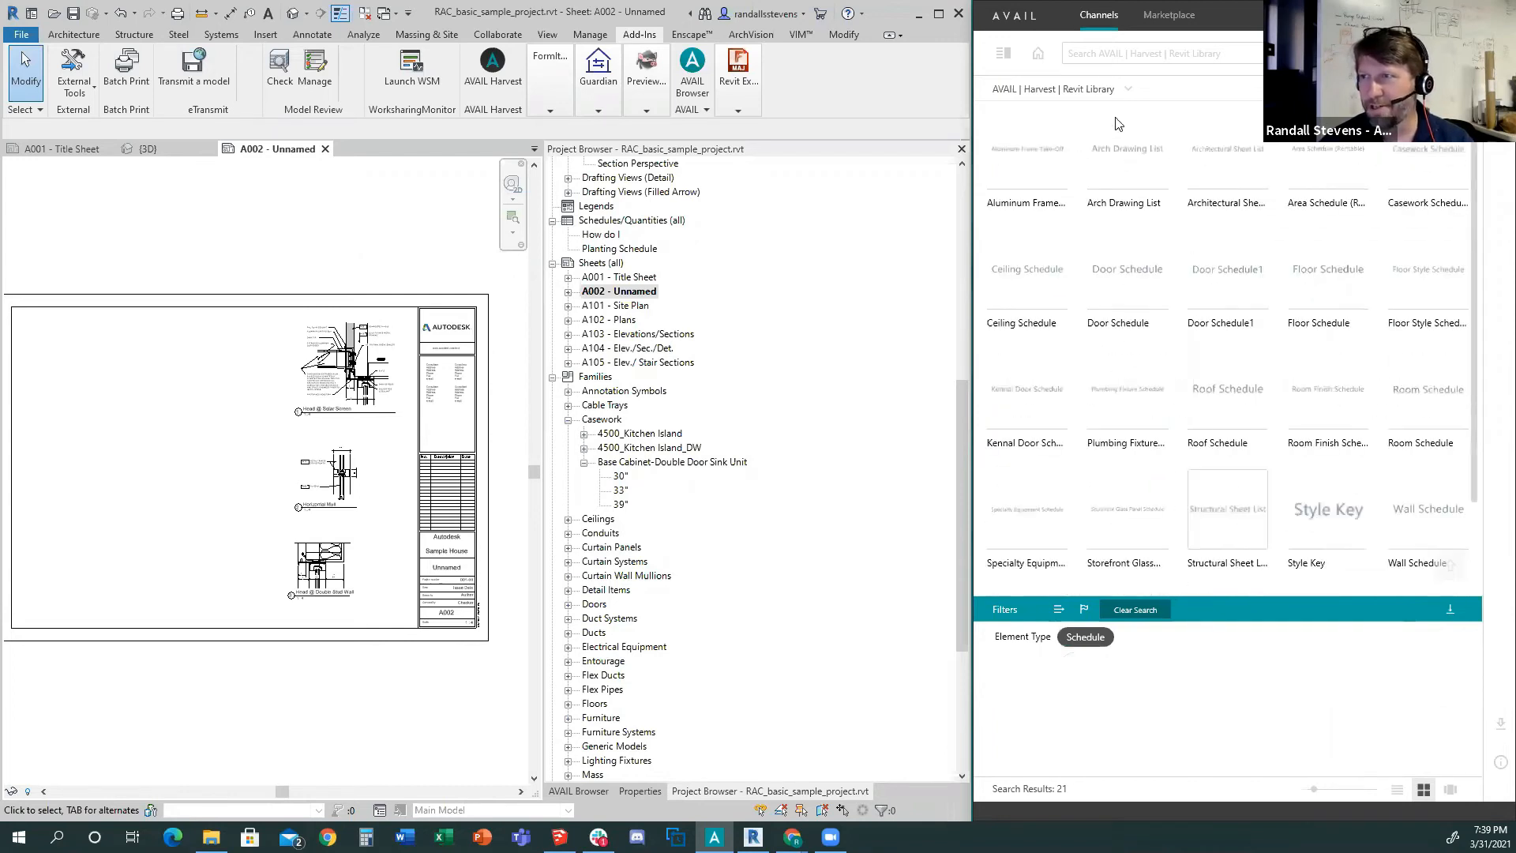
{"action": "left_click", "coordinate": [1115, 53]}
{"action": "type", "text": "door"}
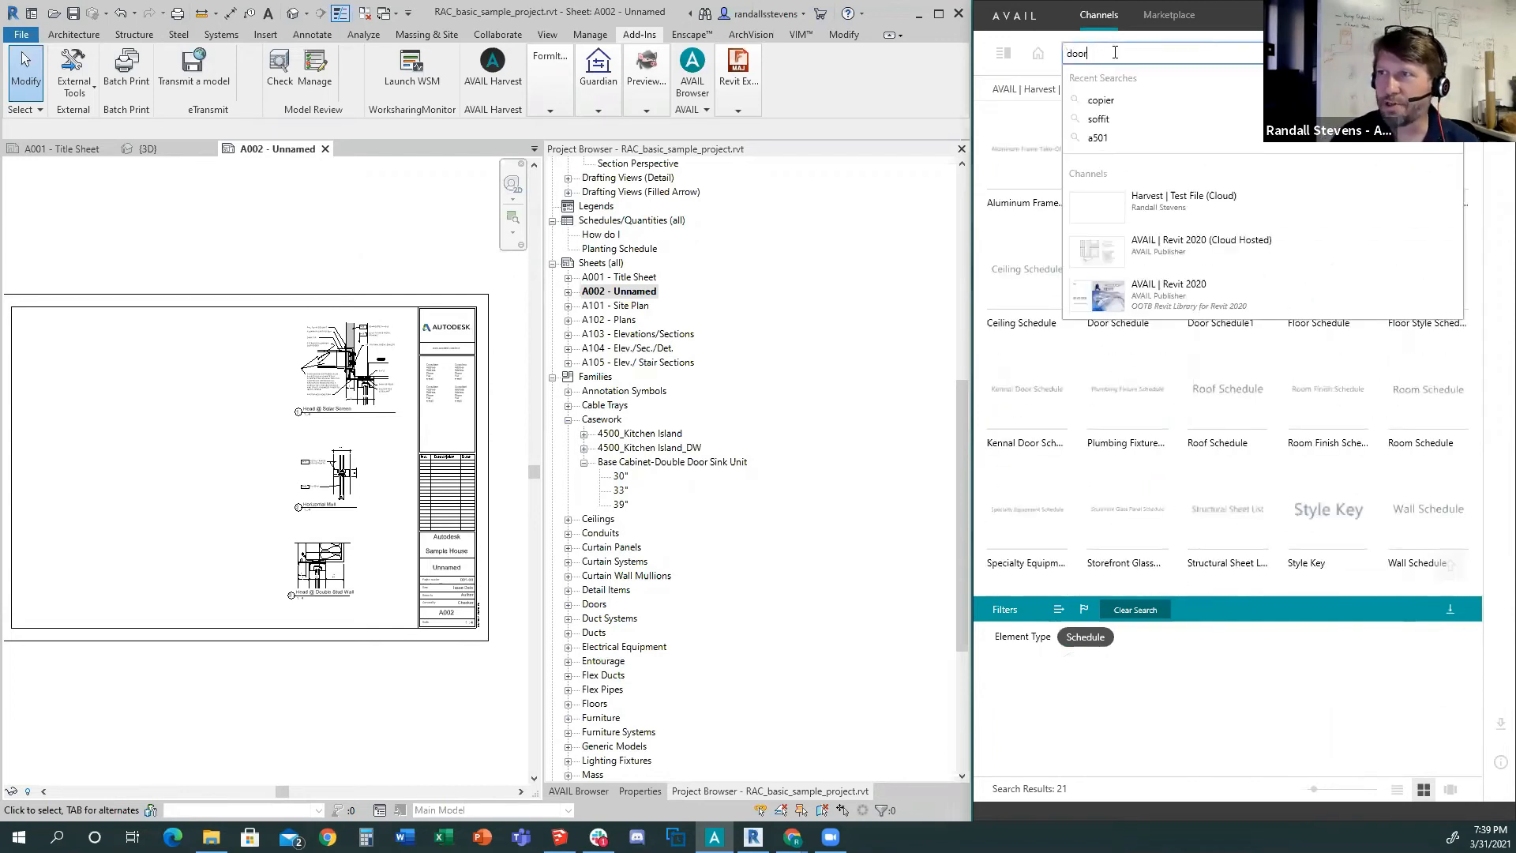
{"action": "key", "text": "Return"}
Bring the Door Schedule from the channel into Revit and place it in the upper empty area of sheet A002.
{"action": "left_click_drag", "start_coordinate": [1072, 210], "coordinate": [244, 425]}
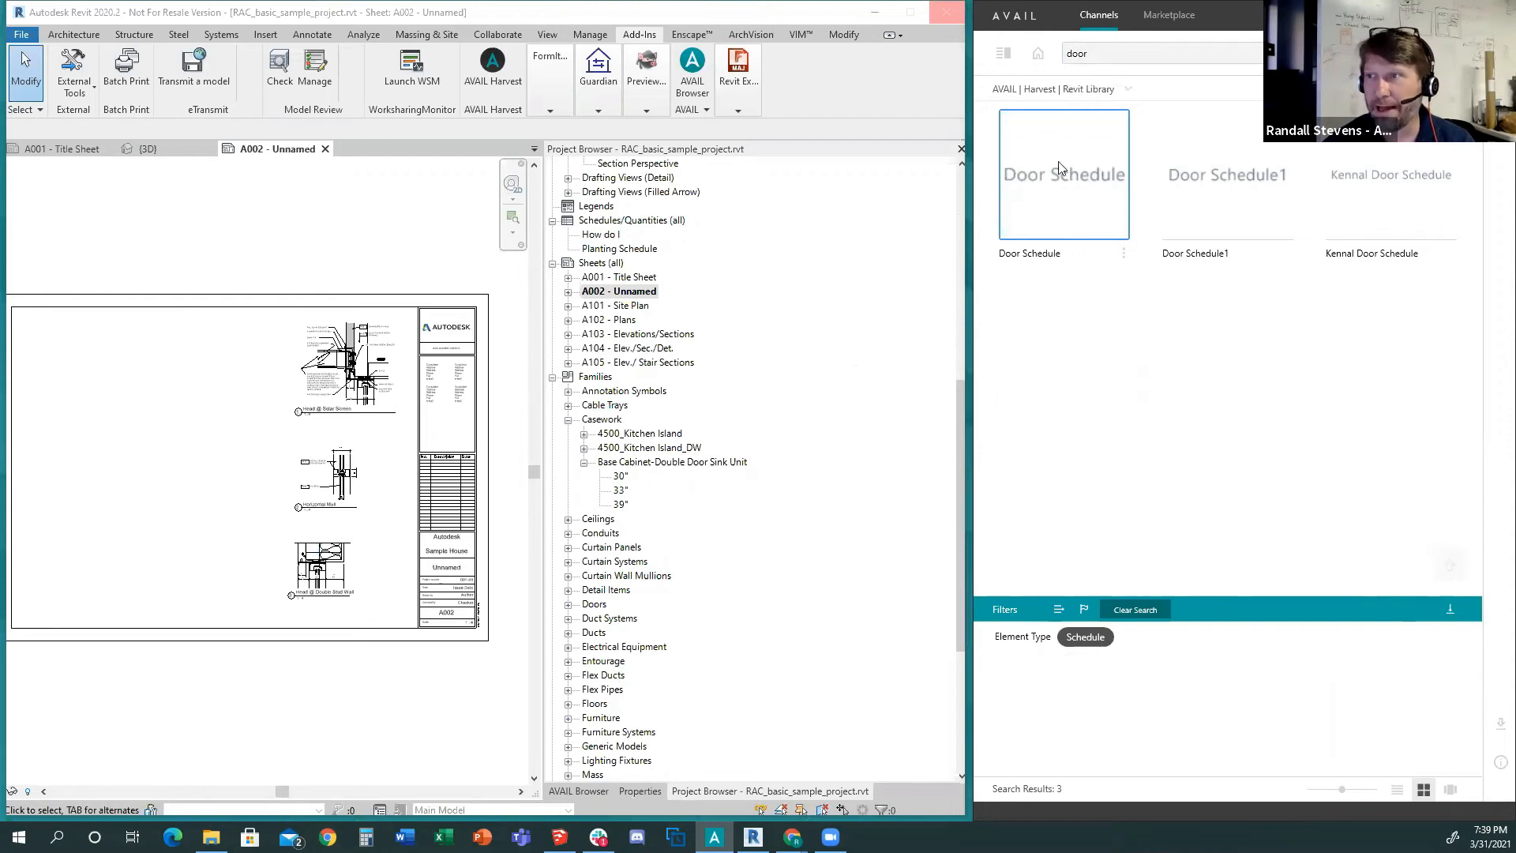
{"action": "left_click_drag", "start_coordinate": [1051, 157], "coordinate": [139, 405]}
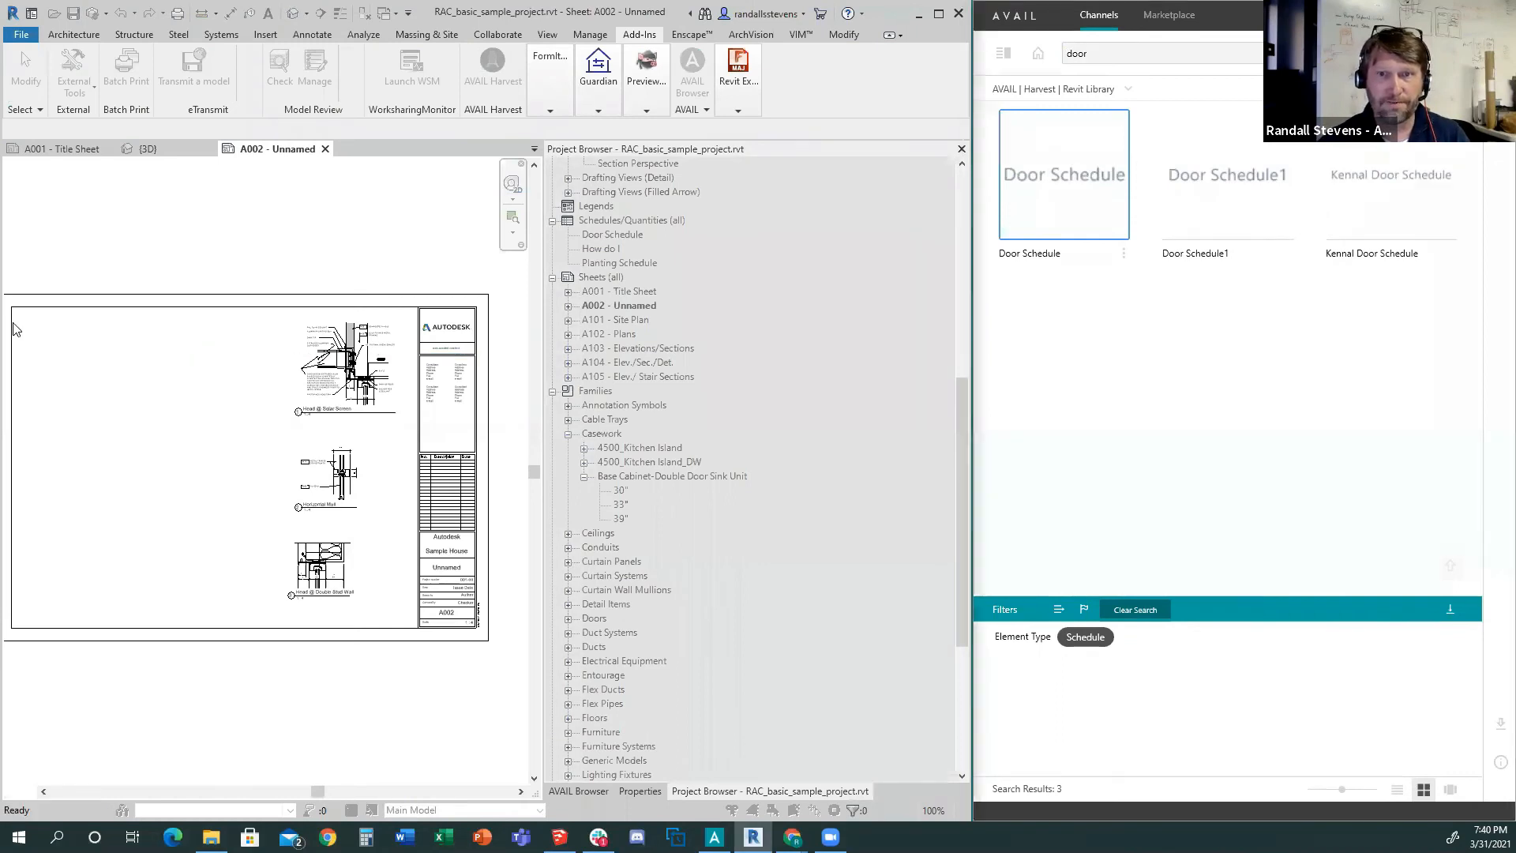
{"action": "left_click", "coordinate": [34, 333]}
{"action": "scroll", "coordinate": [46, 357], "scroll_direction": "up", "scroll_amount": 3}
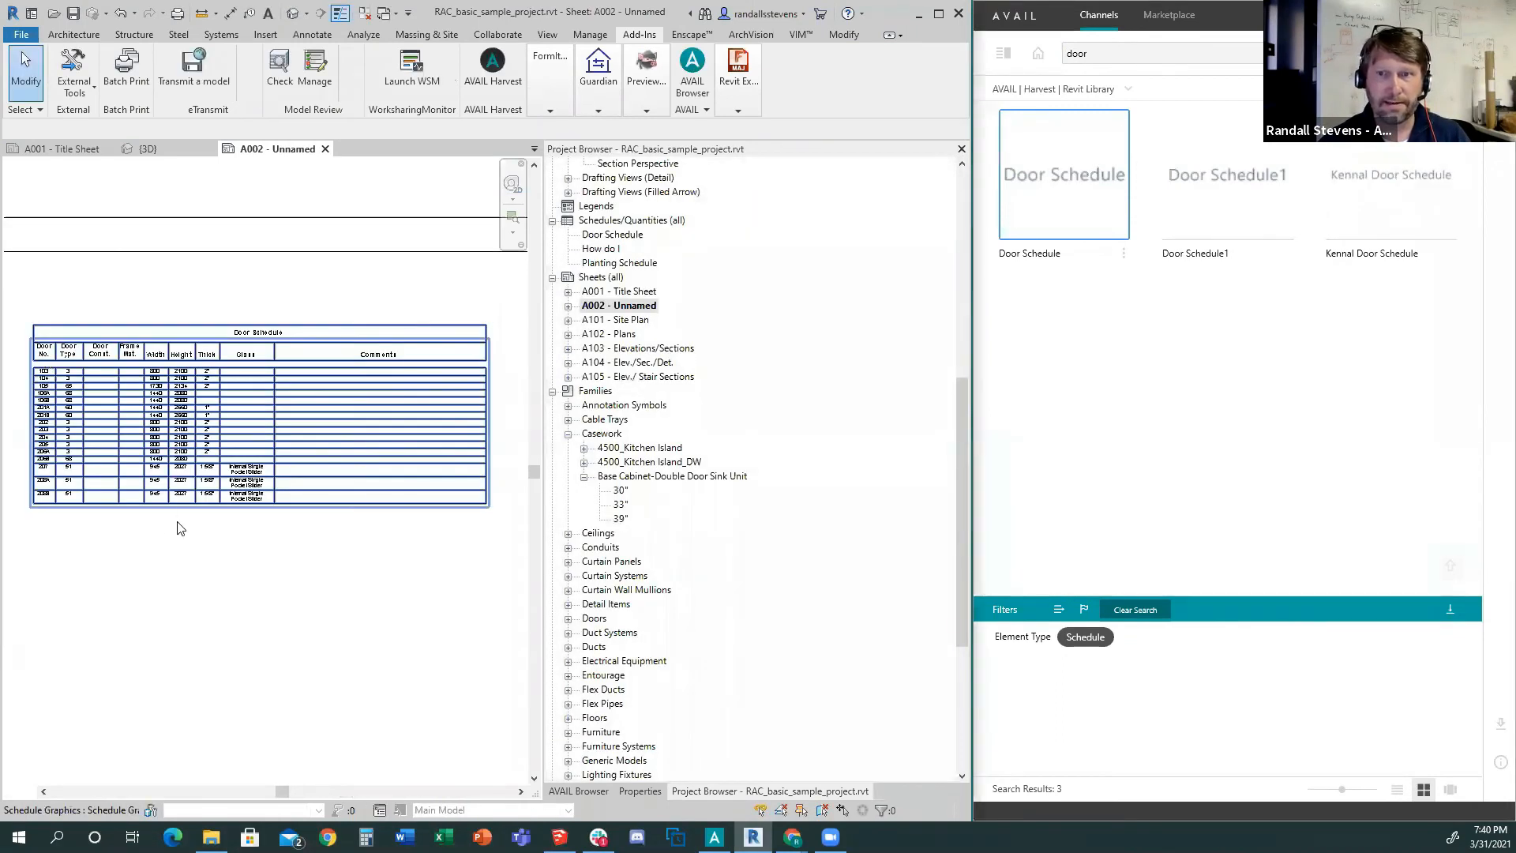
{"action": "scroll", "coordinate": [180, 527], "scroll_direction": "up", "scroll_amount": 1}
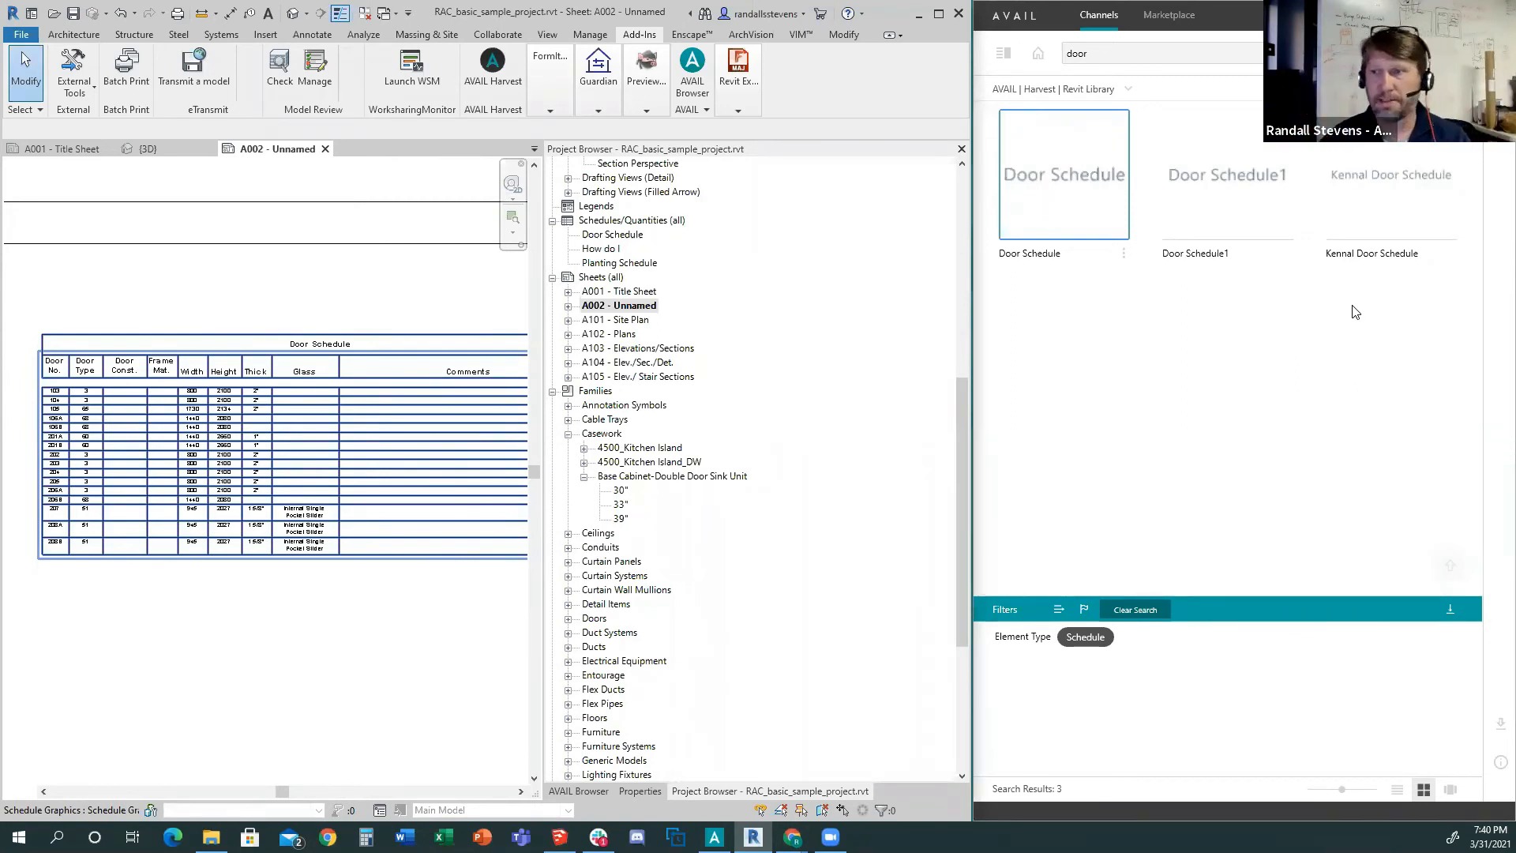
{"action": "scroll", "coordinate": [347, 534], "scroll_direction": "down", "scroll_amount": 2}
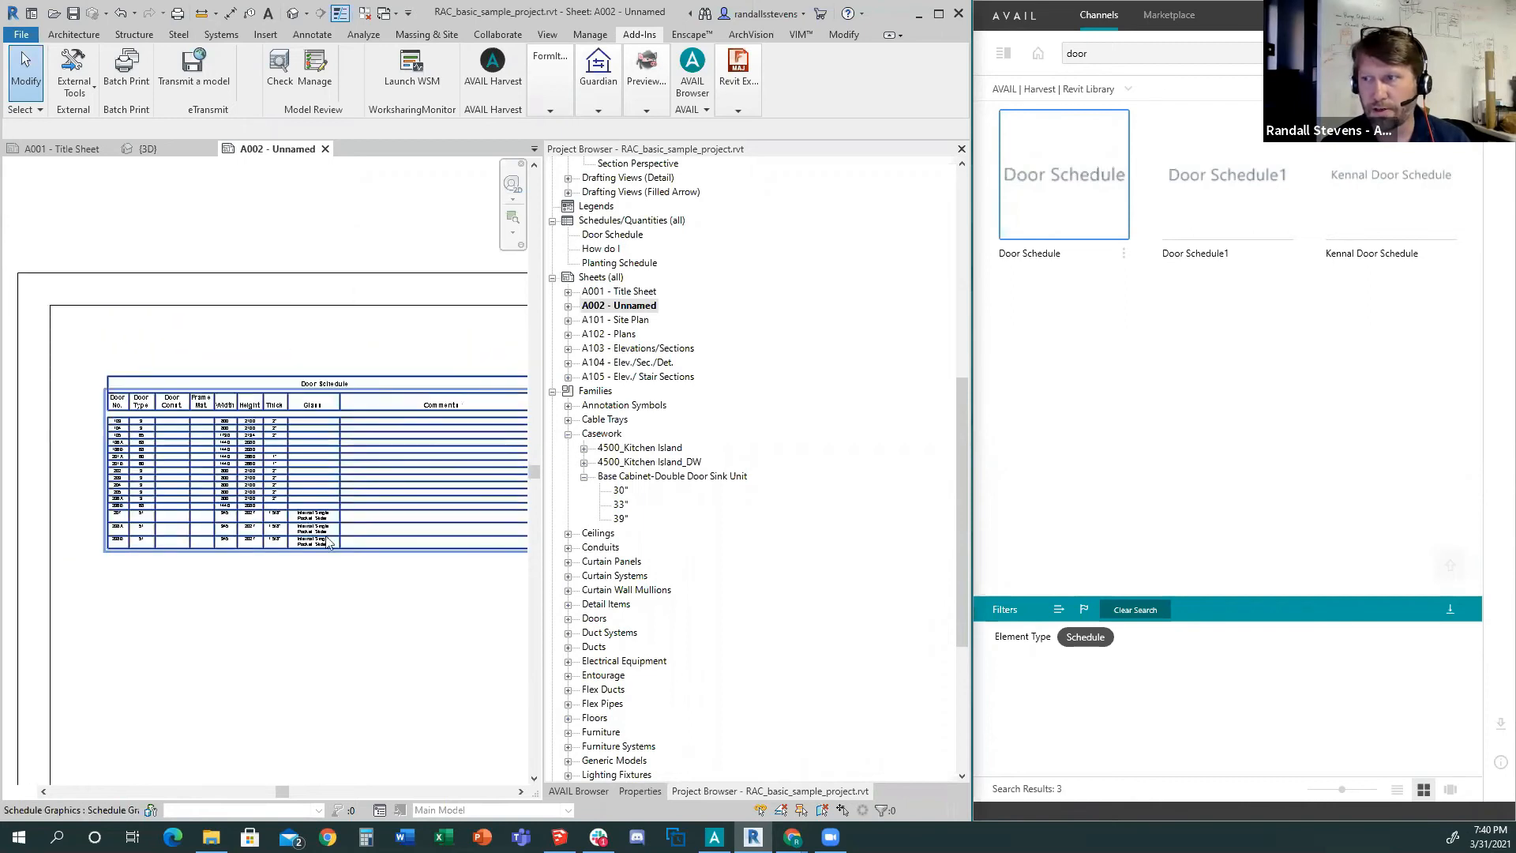
Clear the door search, filter the channel to Legend elements and bring MF04 Lengend into sheet A002.
{"action": "left_click", "coordinate": [1135, 611]}
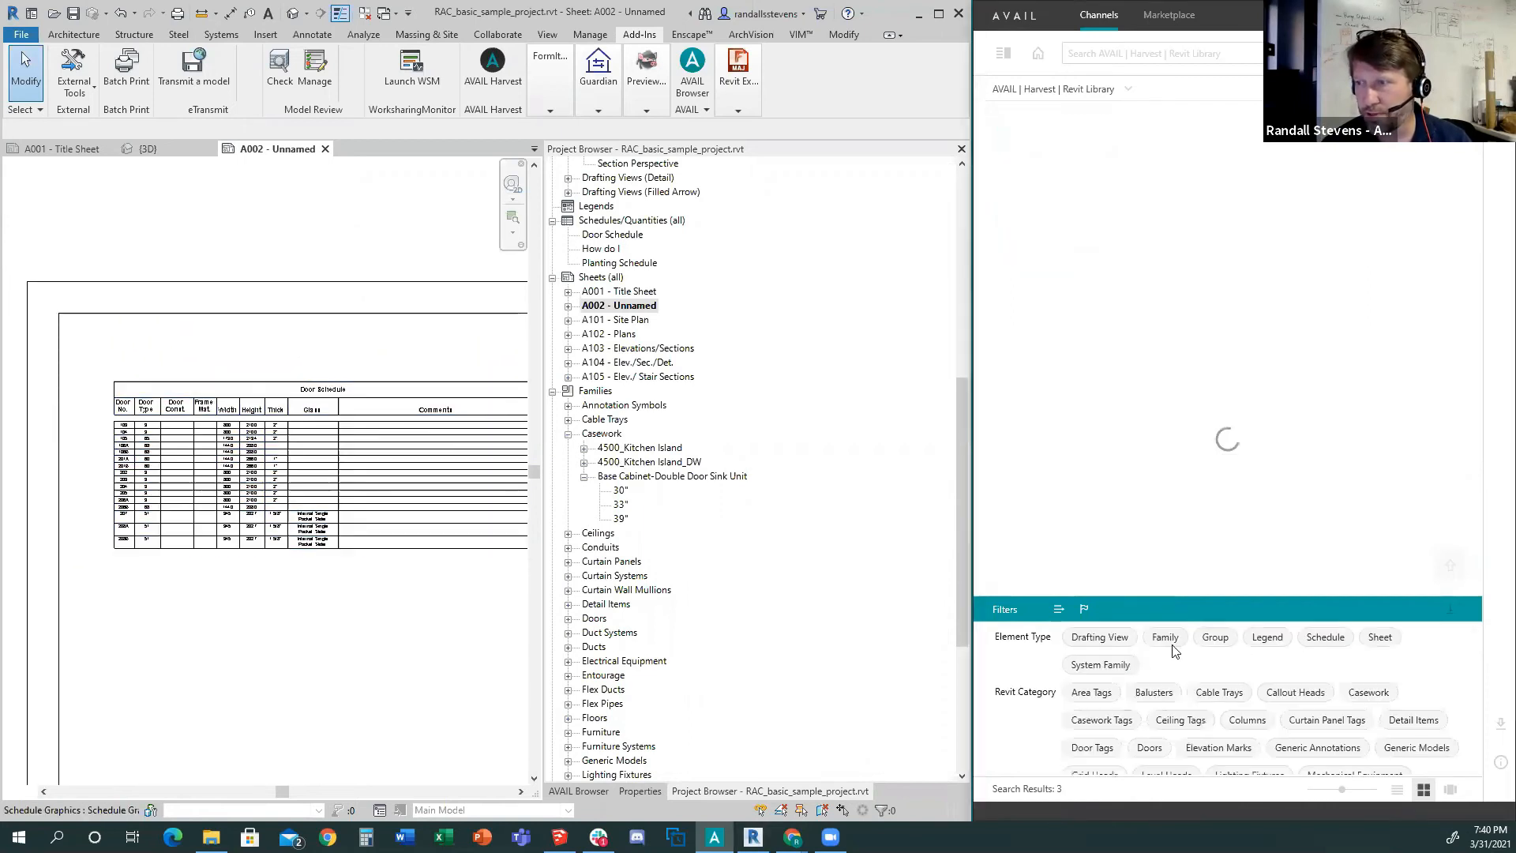
{"action": "left_click", "coordinate": [1263, 636]}
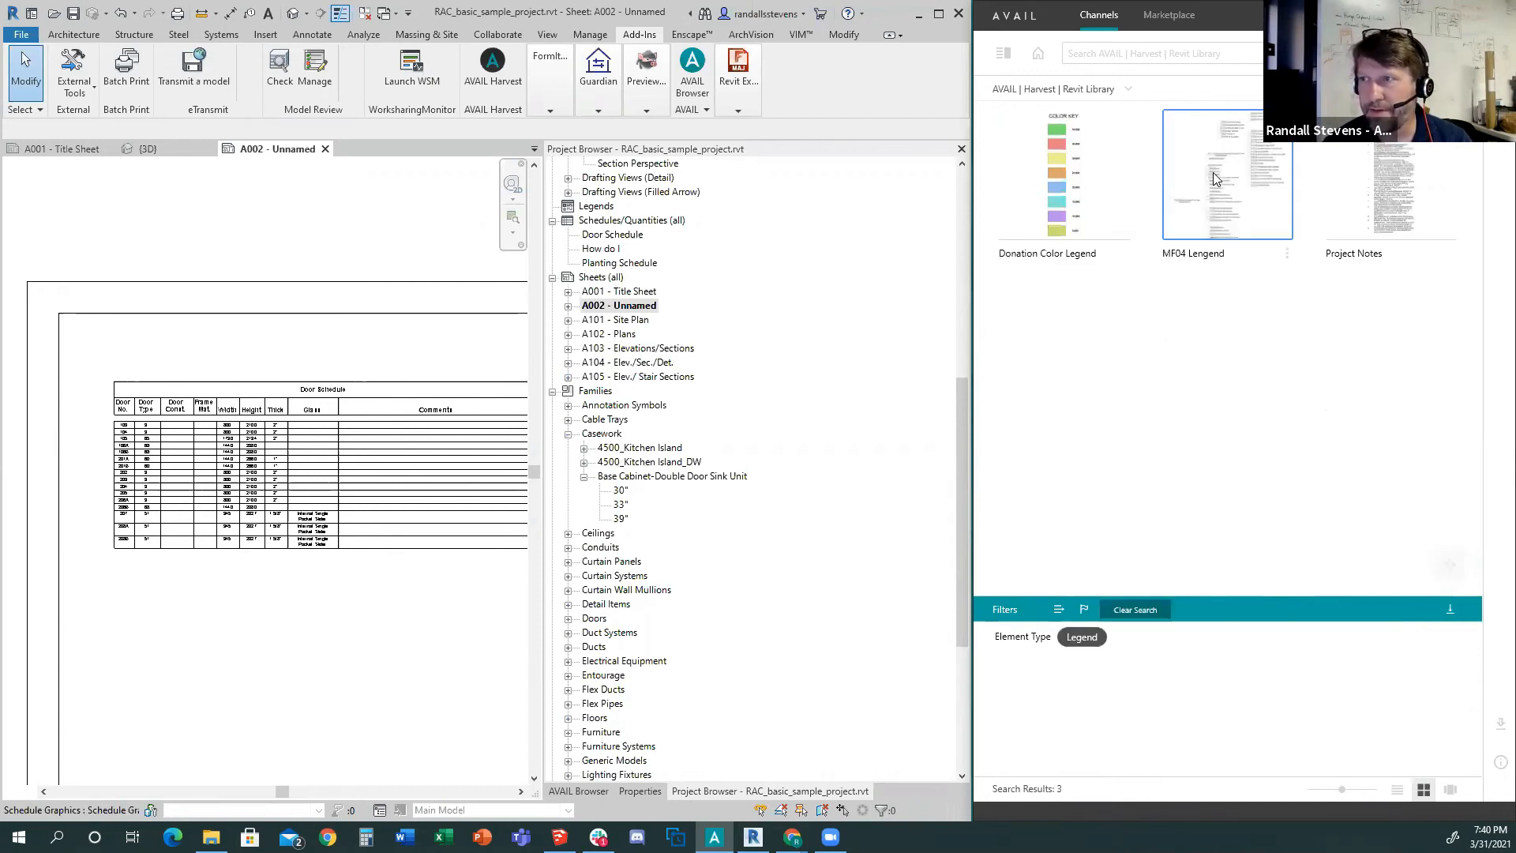
{"action": "left_click_drag", "start_coordinate": [1212, 180], "coordinate": [349, 669]}
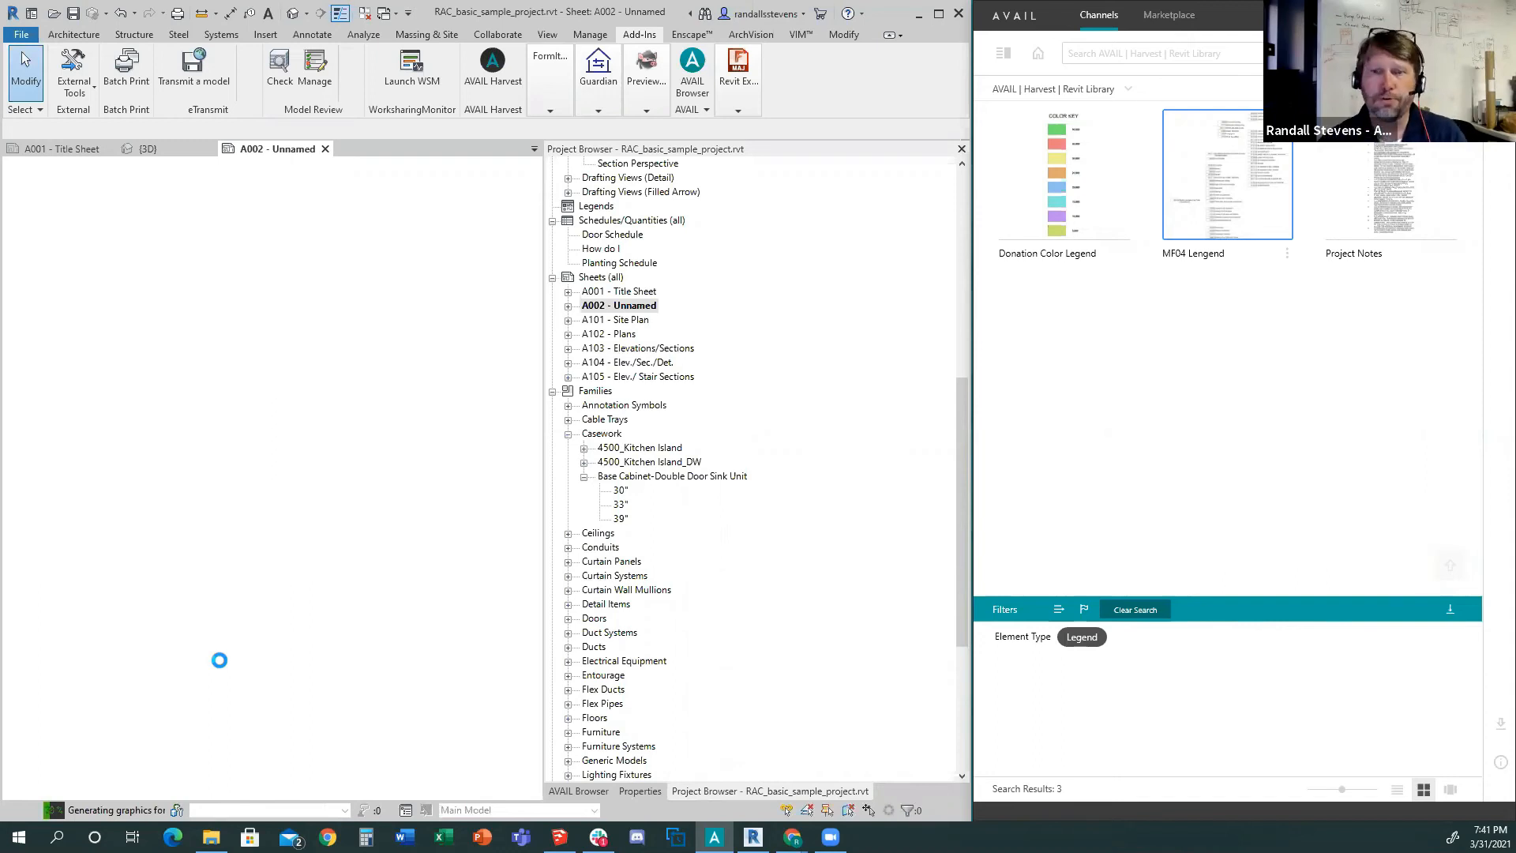
Flag MF04 Lengend as Needs Attention with the comment "What's wrong?" and place the legend below the door schedule on sheet A002.
{"action": "right_click", "coordinate": [1201, 186]}
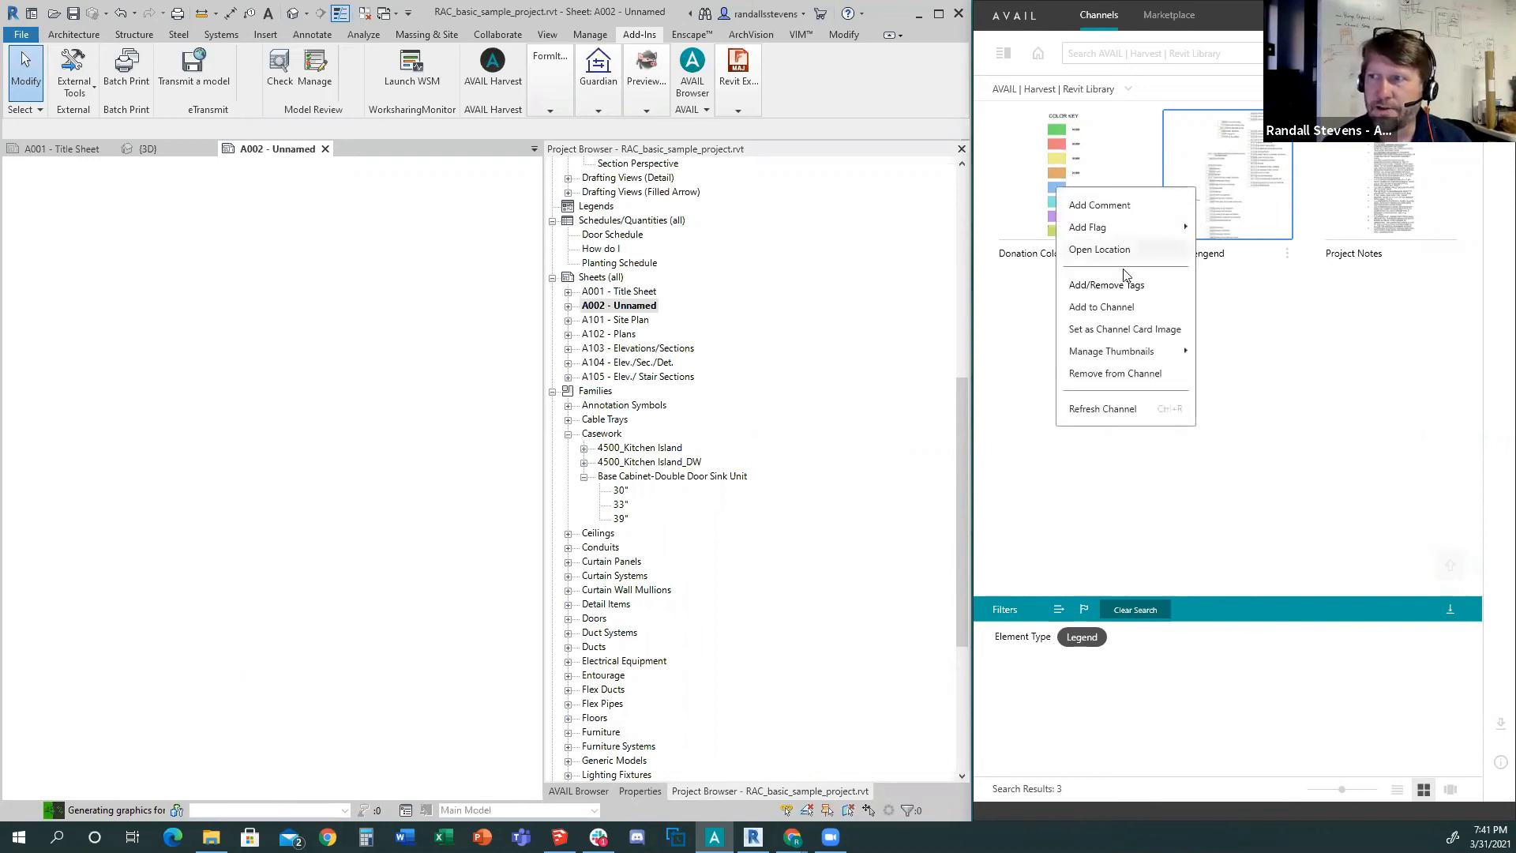
{"action": "mouse_move", "coordinate": [1109, 230]}
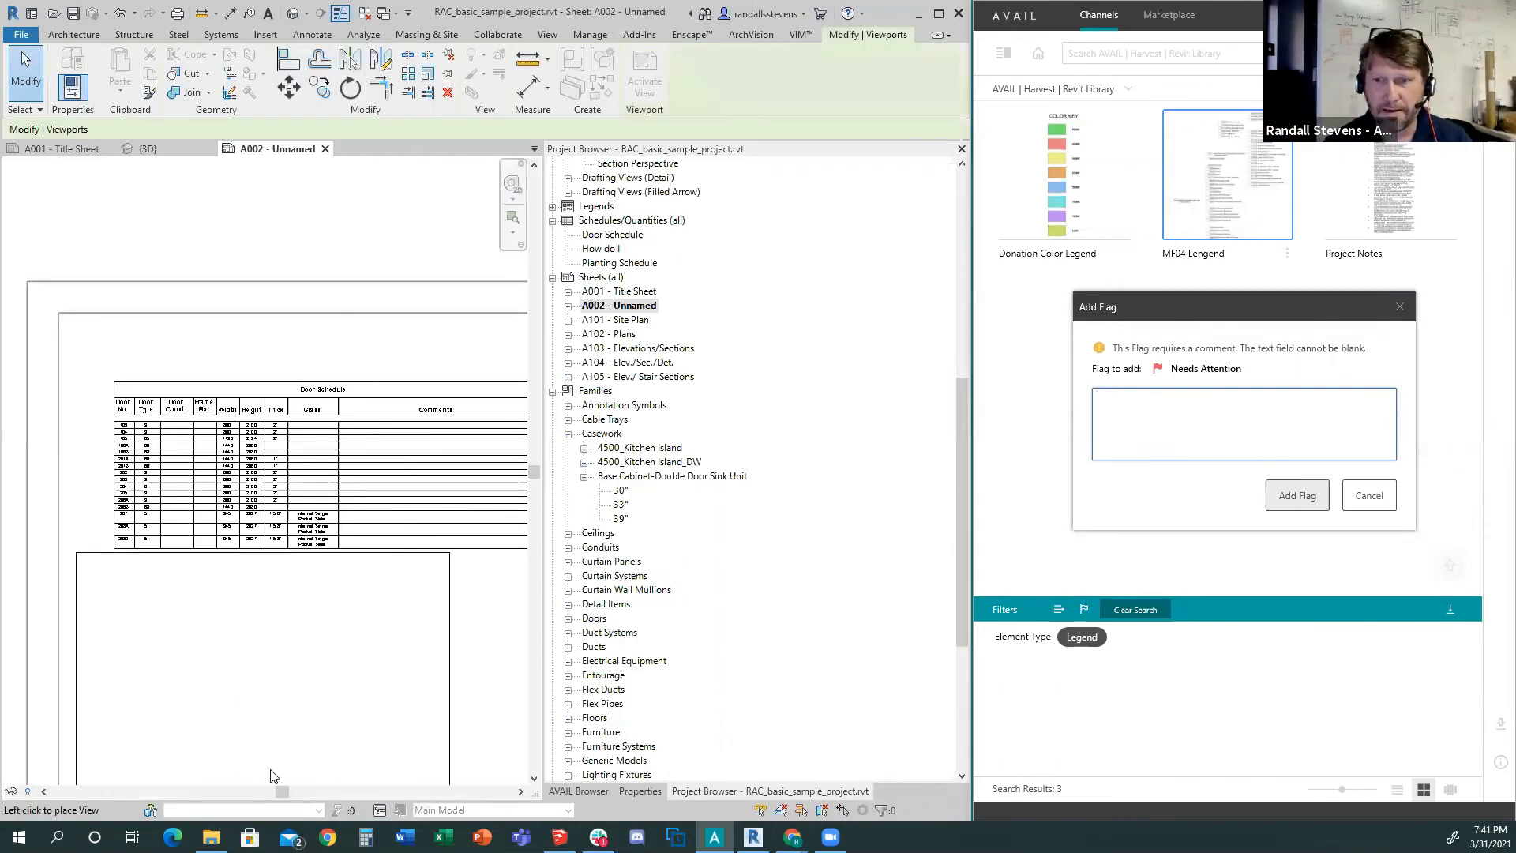
{"action": "left_click", "coordinate": [291, 753]}
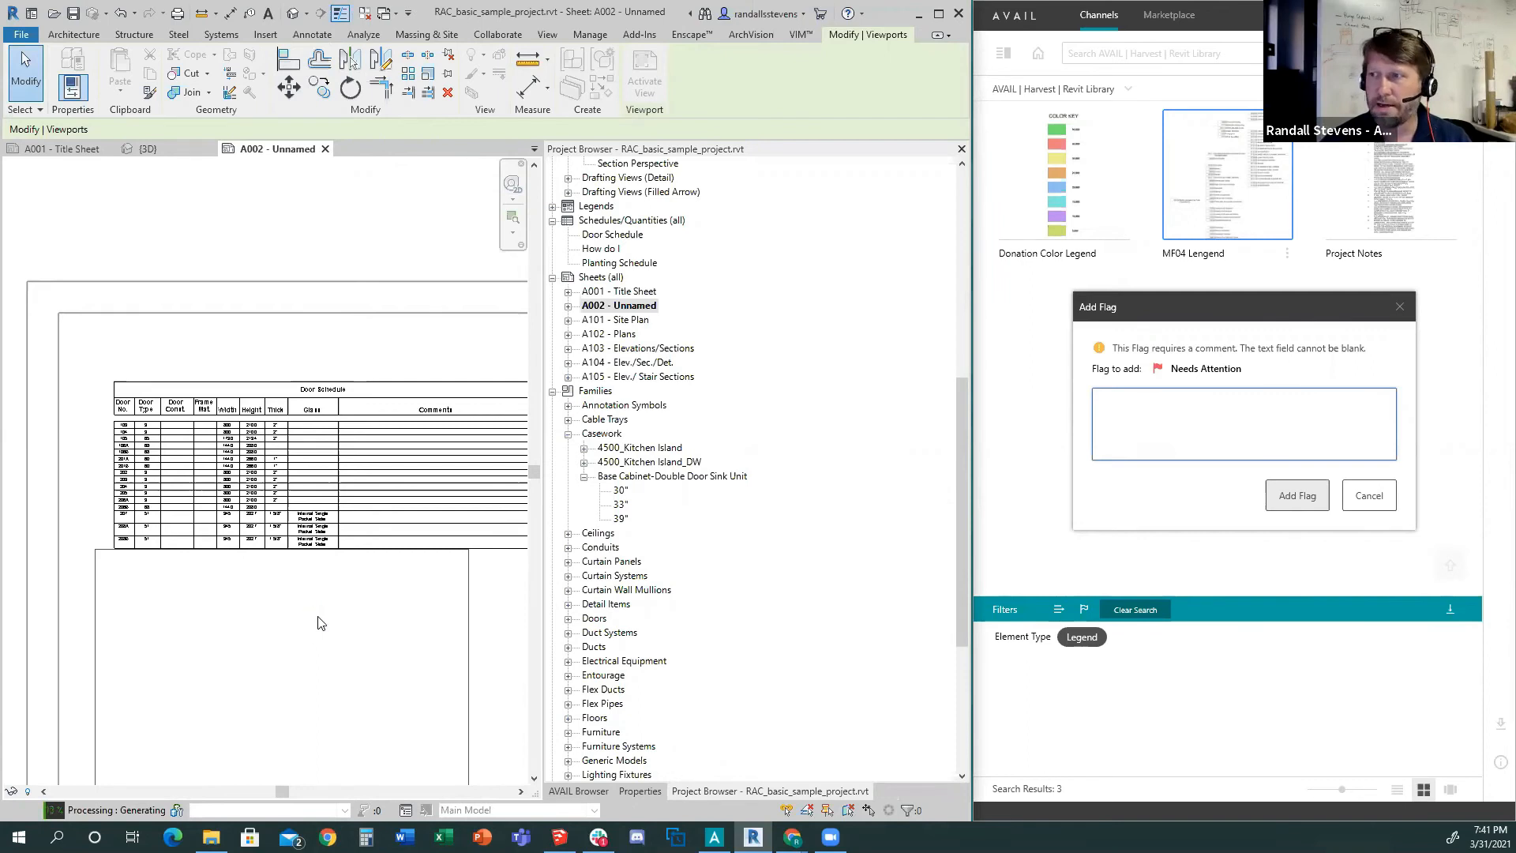
{"action": "left_click", "coordinate": [1175, 430]}
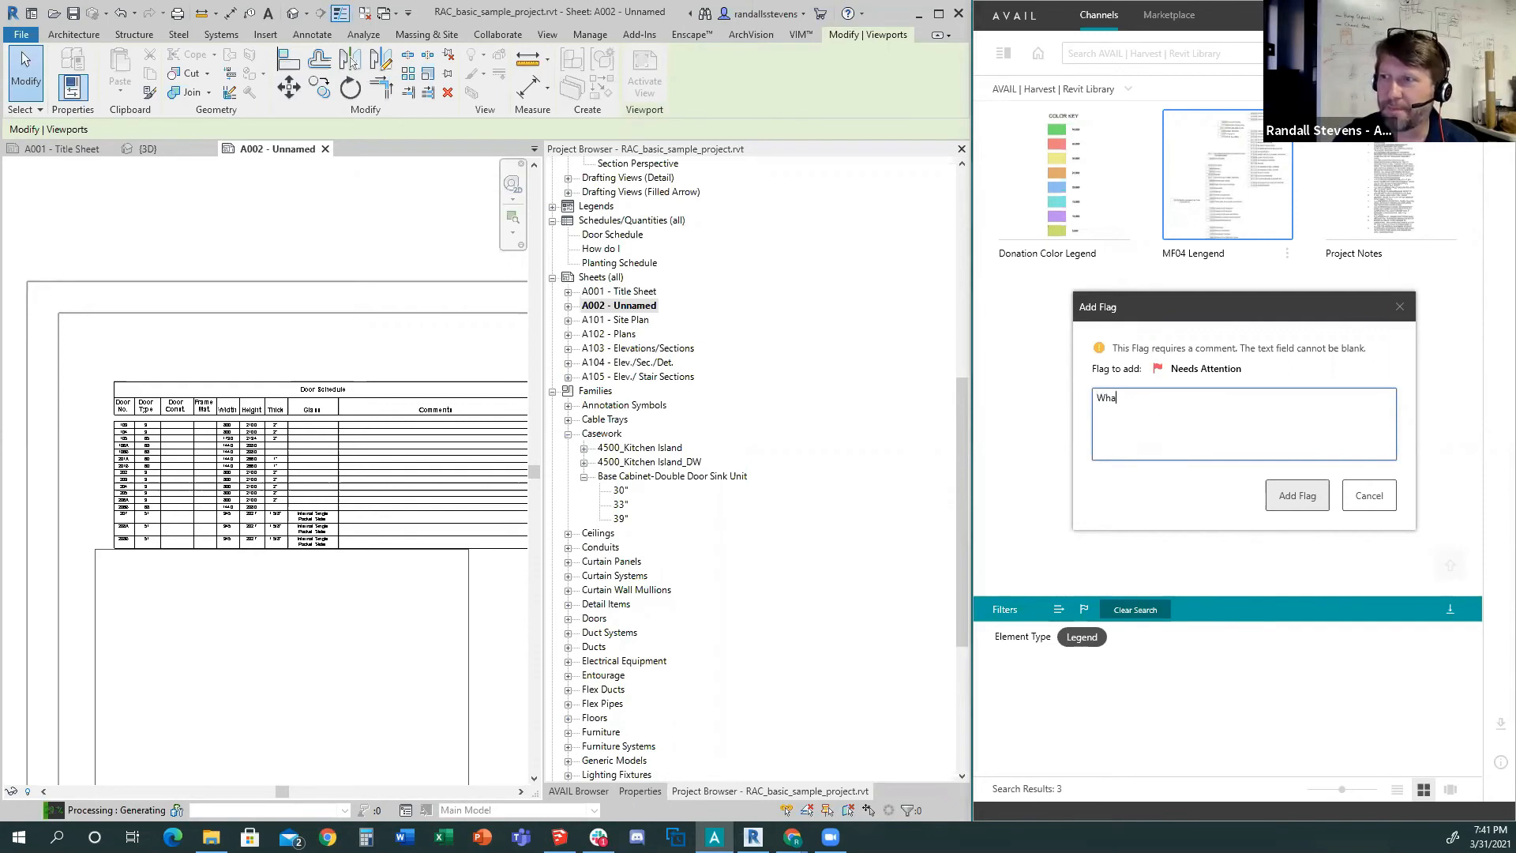
{"action": "type", "text": "What's wrong?"}
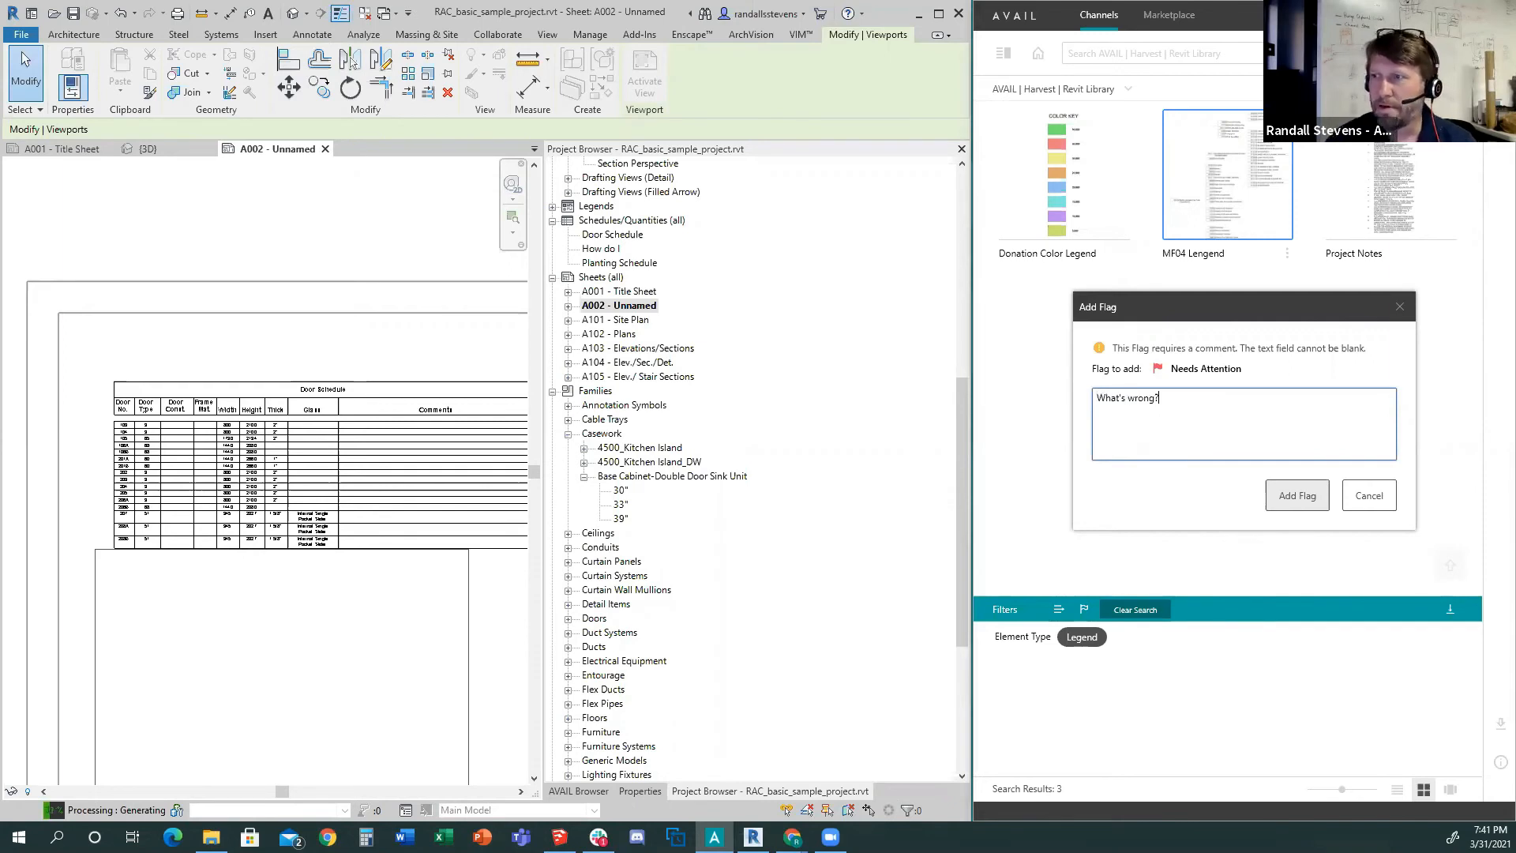
{"action": "left_click", "coordinate": [1297, 495]}
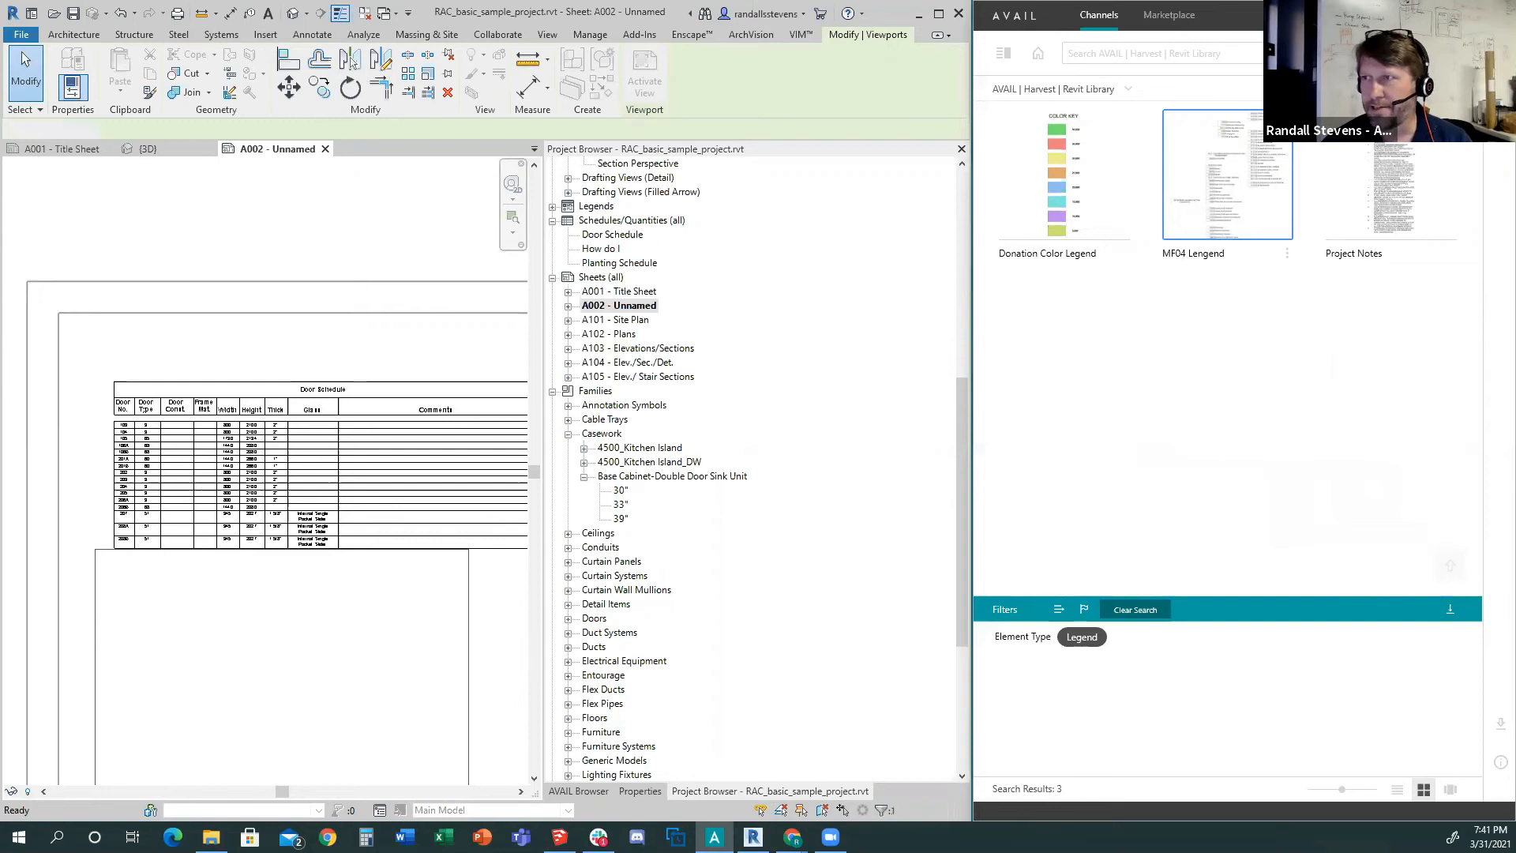
{"action": "scroll", "coordinate": [296, 592], "scroll_direction": "down", "scroll_amount": 2}
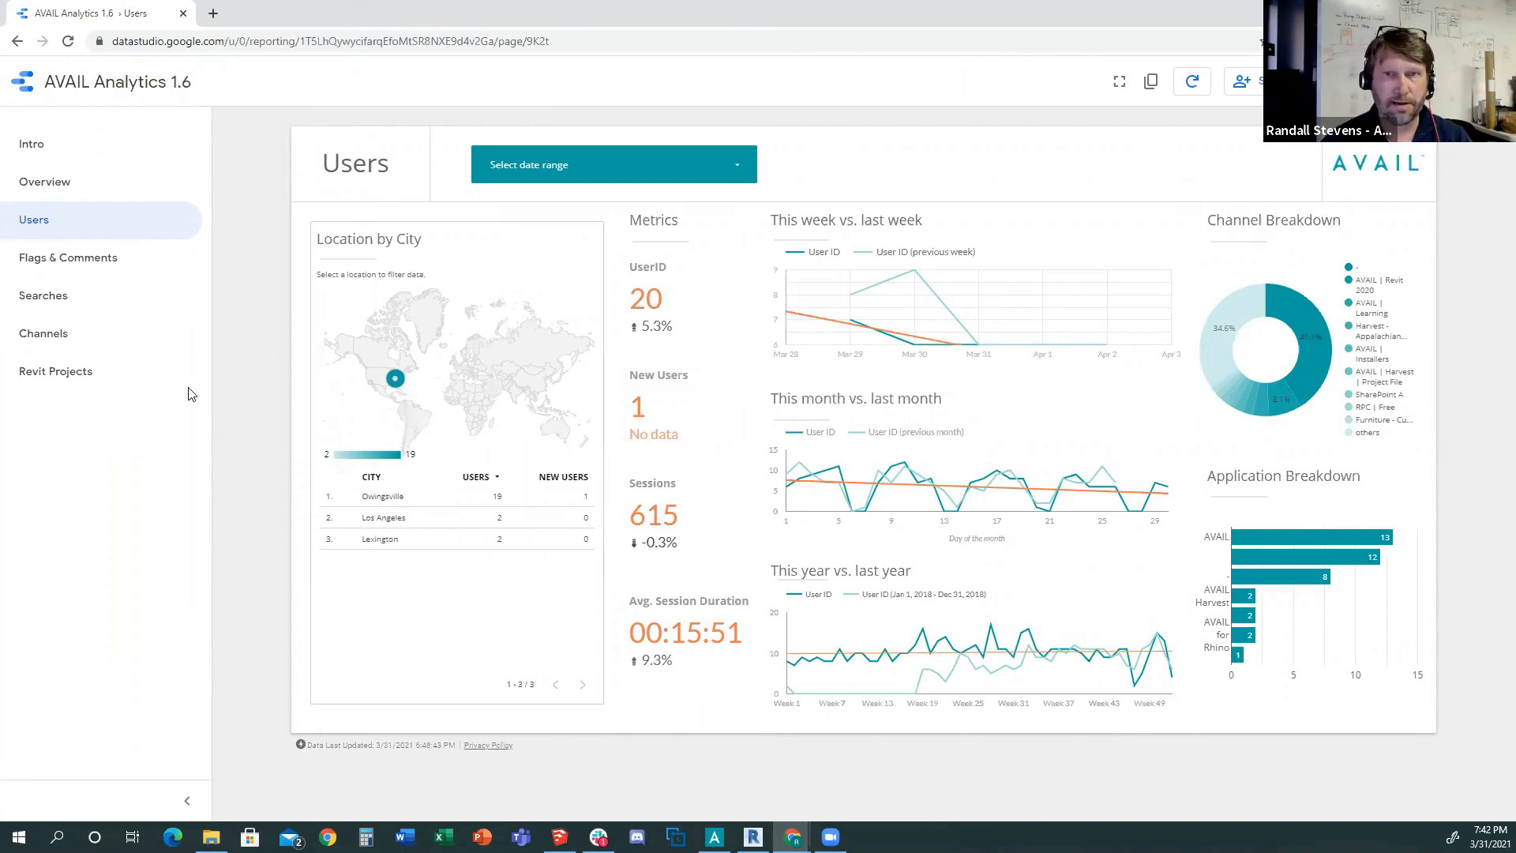
In the AVAIL Analytics report, review the Flags & Comments, Searches, Channels and Revit Projects pages.
{"action": "left_click", "coordinate": [51, 265]}
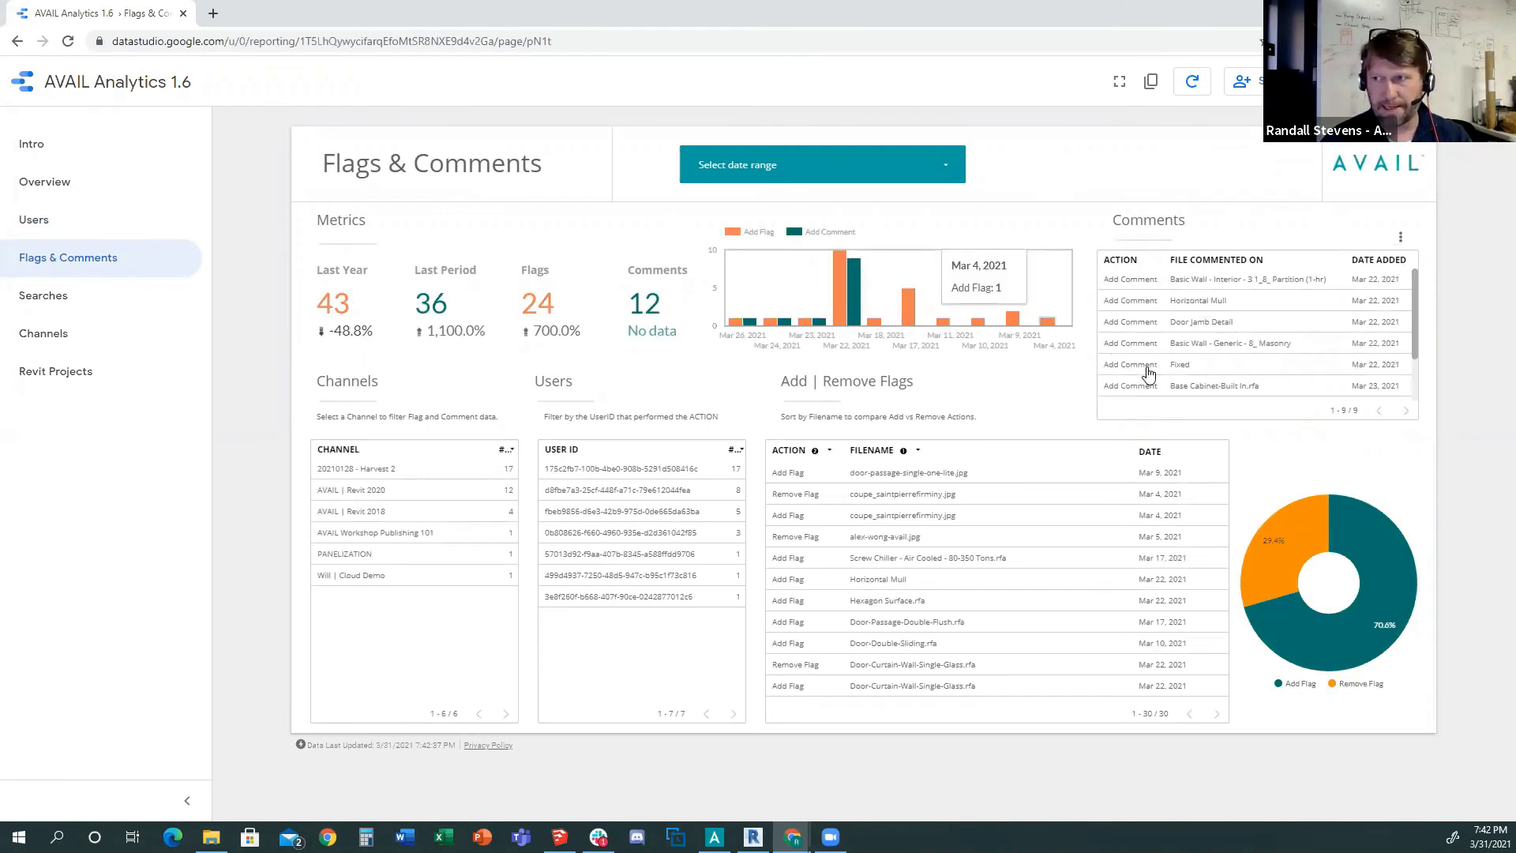
{"action": "left_click", "coordinate": [49, 298]}
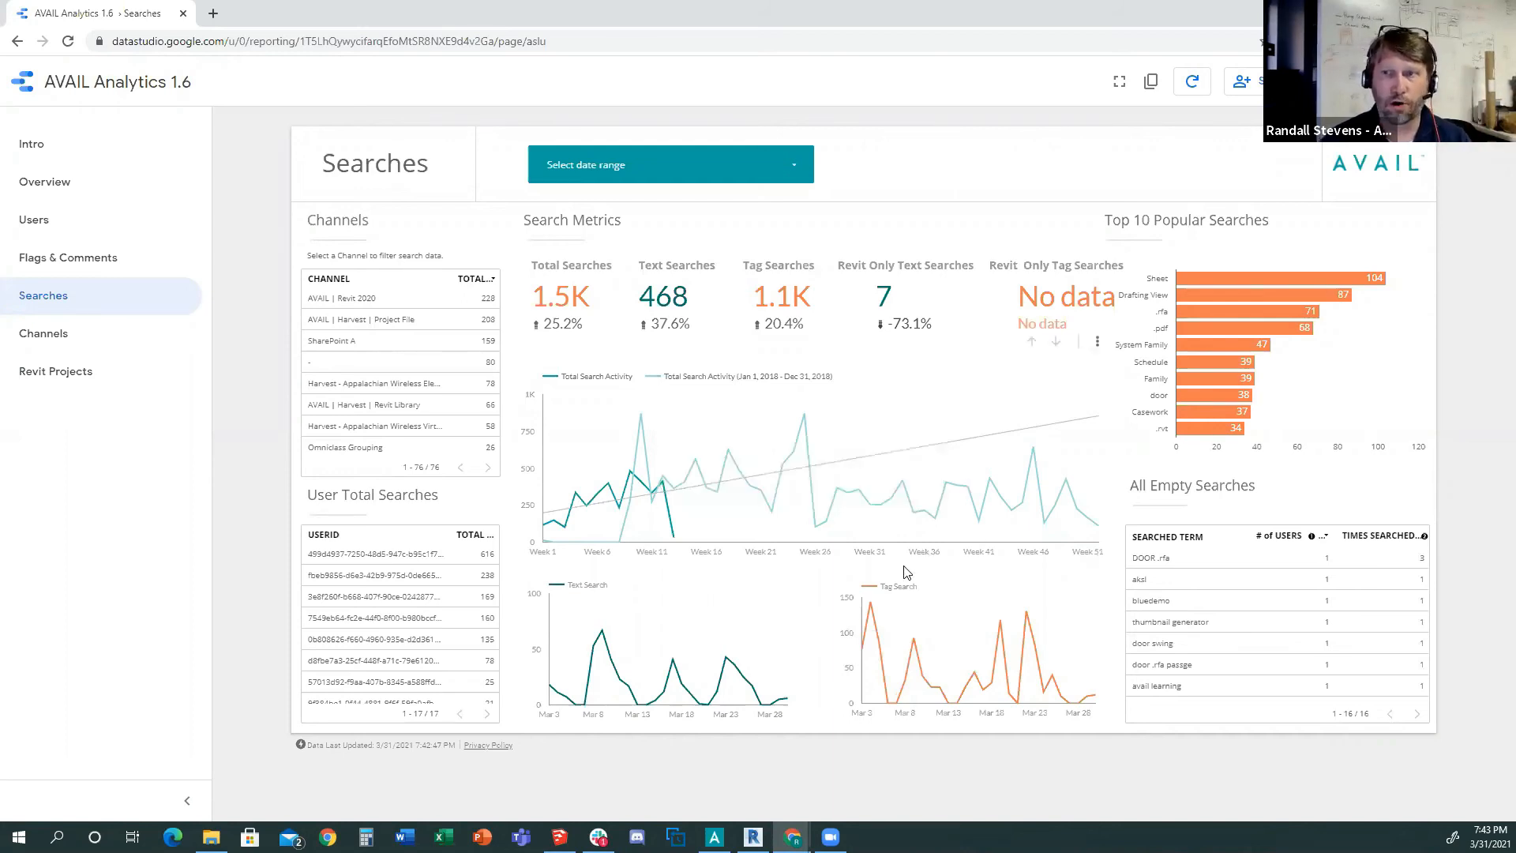
{"action": "left_click", "coordinate": [64, 335]}
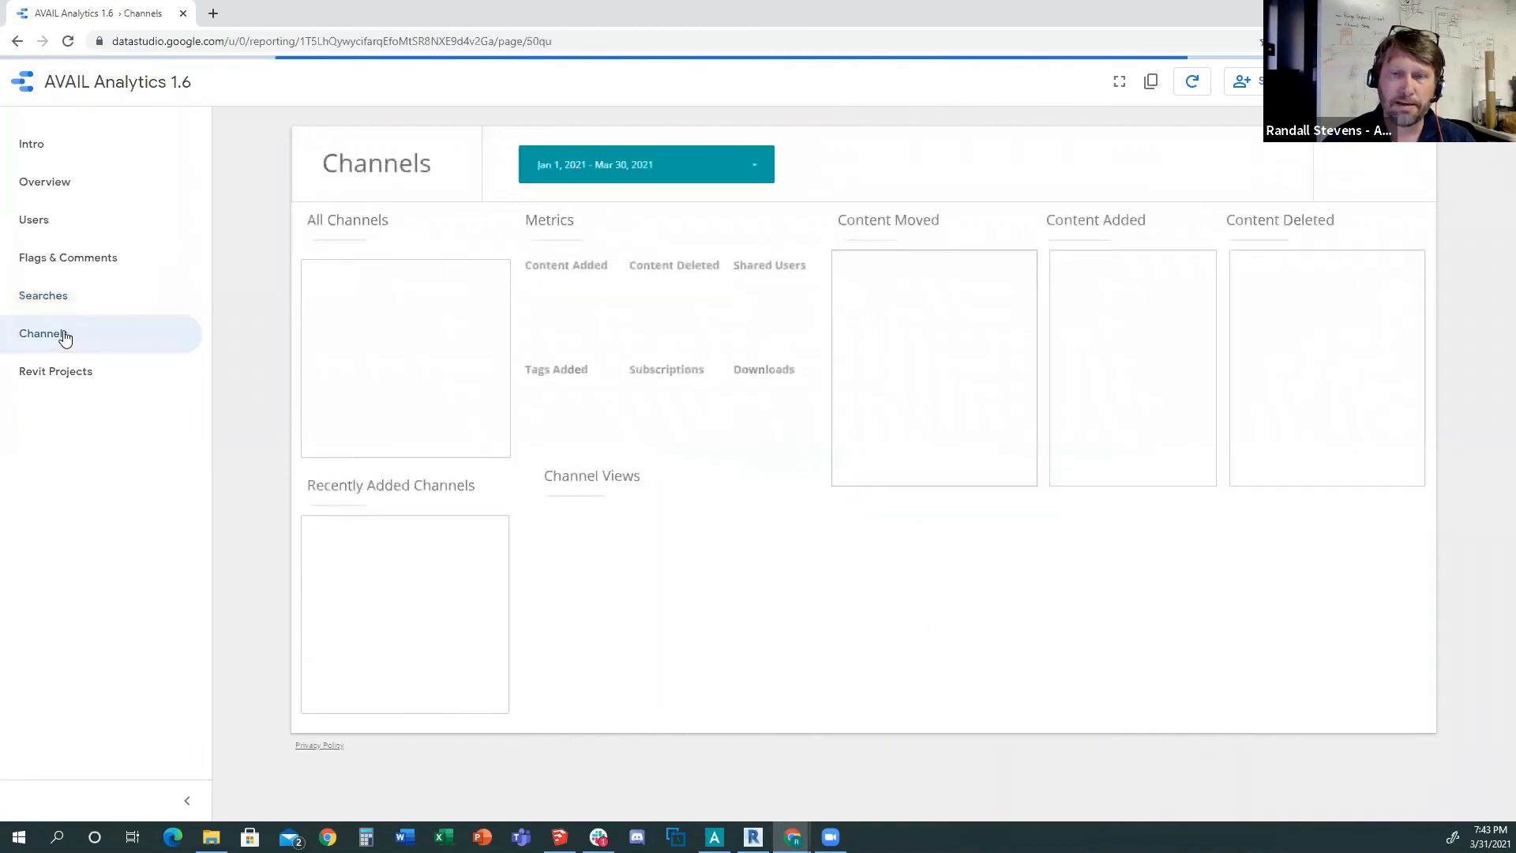
{"action": "left_click", "coordinate": [68, 378]}
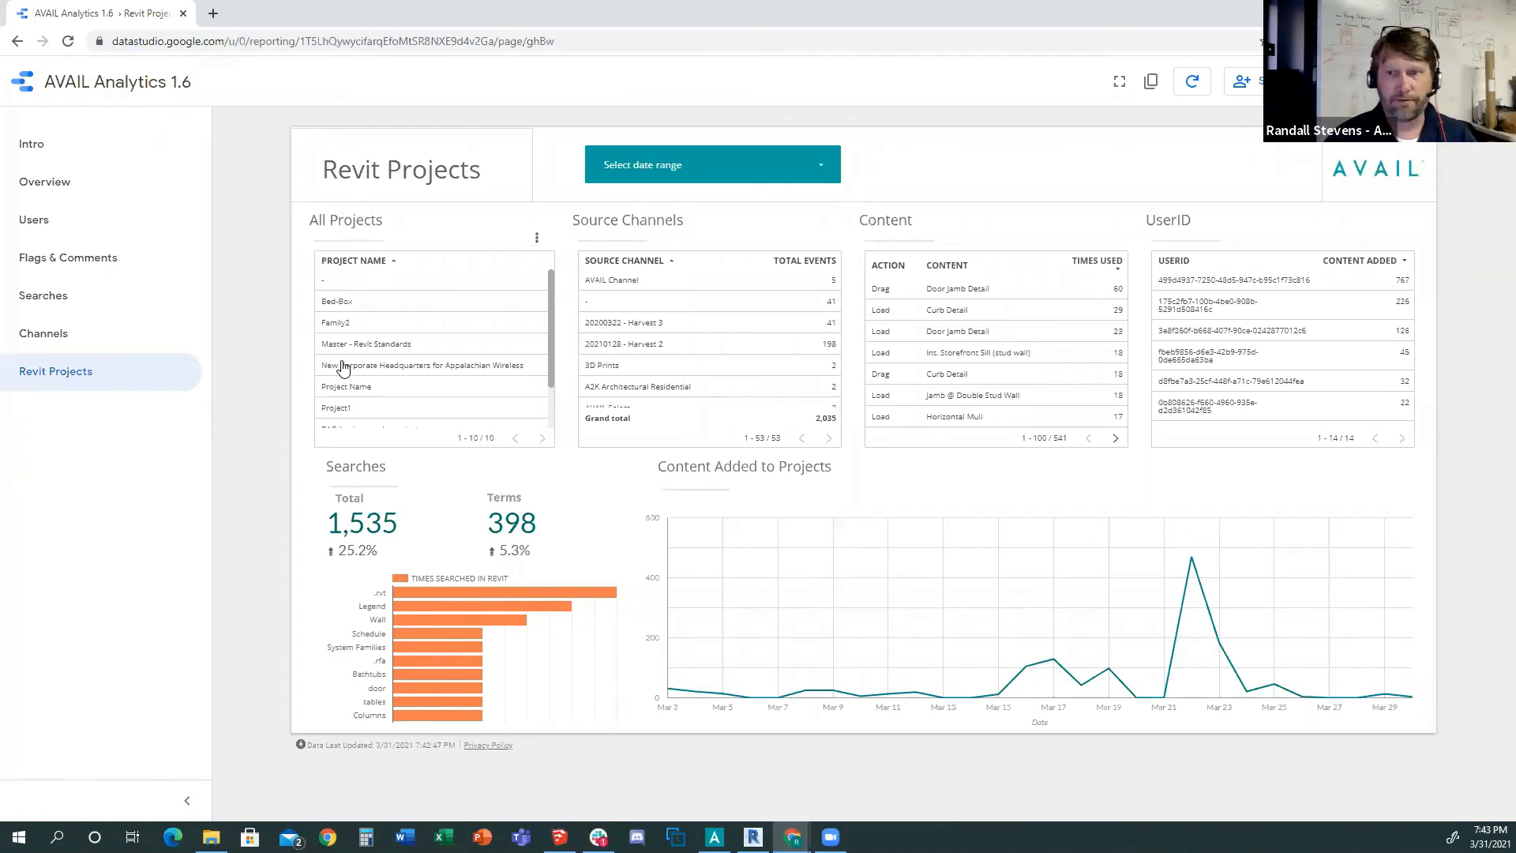
Filter the Revit Projects page by the Door Jamb Detail load entry, check the date range options and leave the report.
{"action": "left_click", "coordinate": [941, 332]}
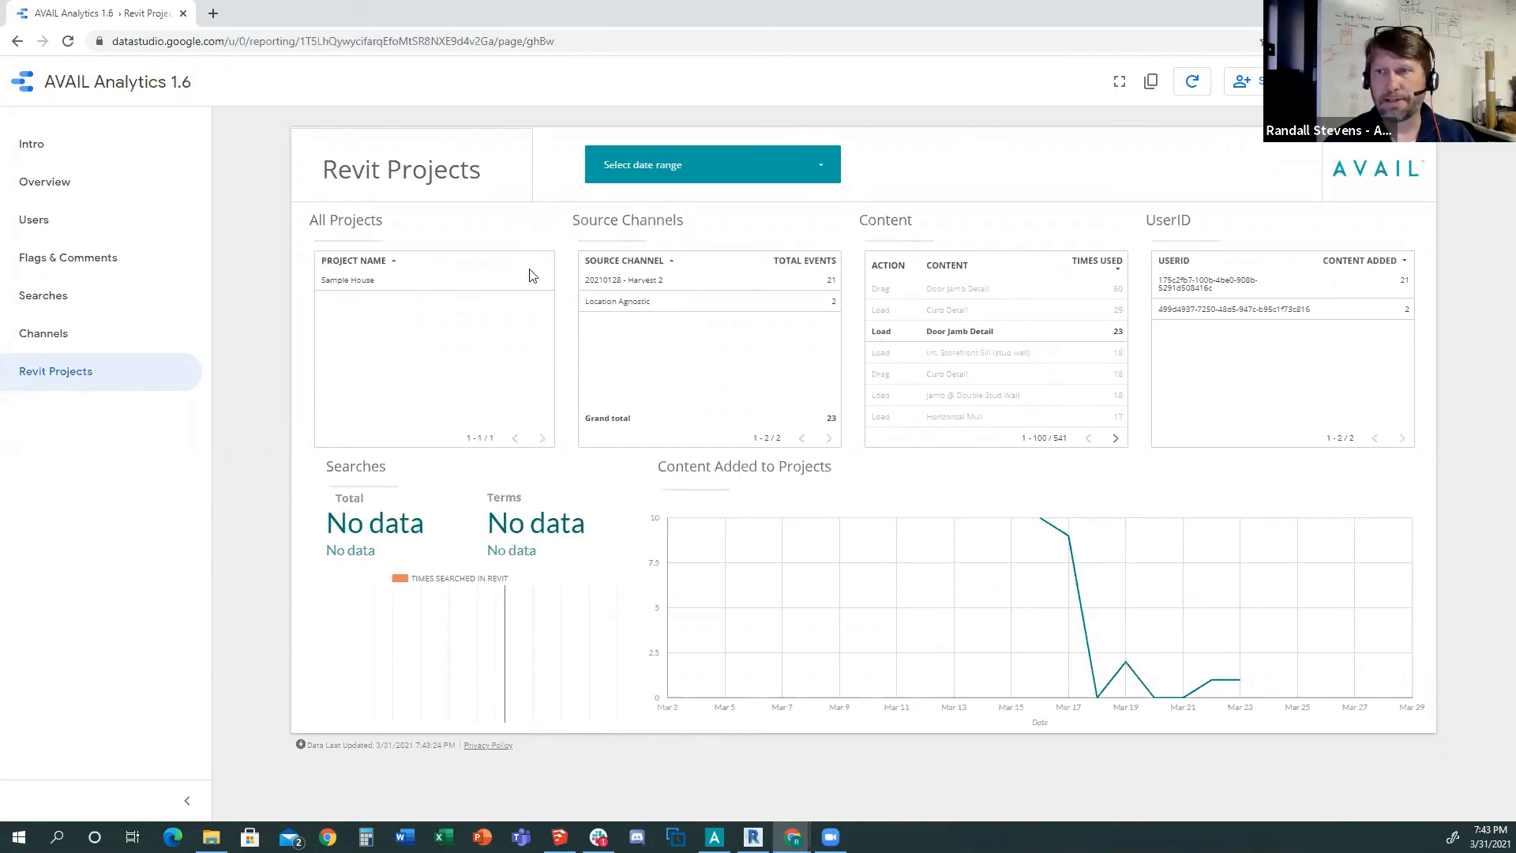
{"action": "left_click", "coordinate": [771, 174]}
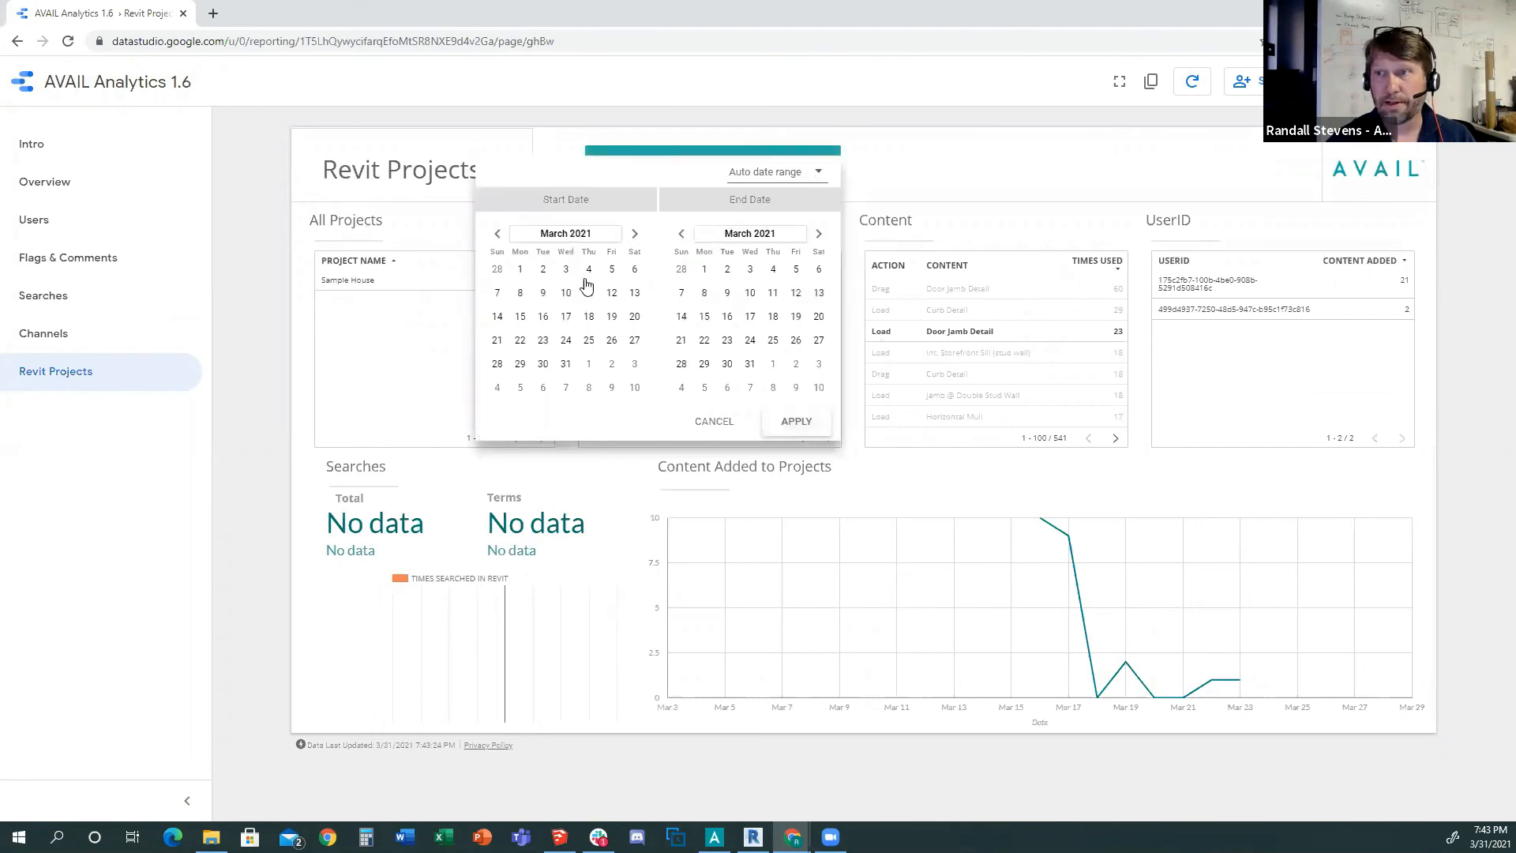
{"action": "left_click", "coordinate": [888, 162]}
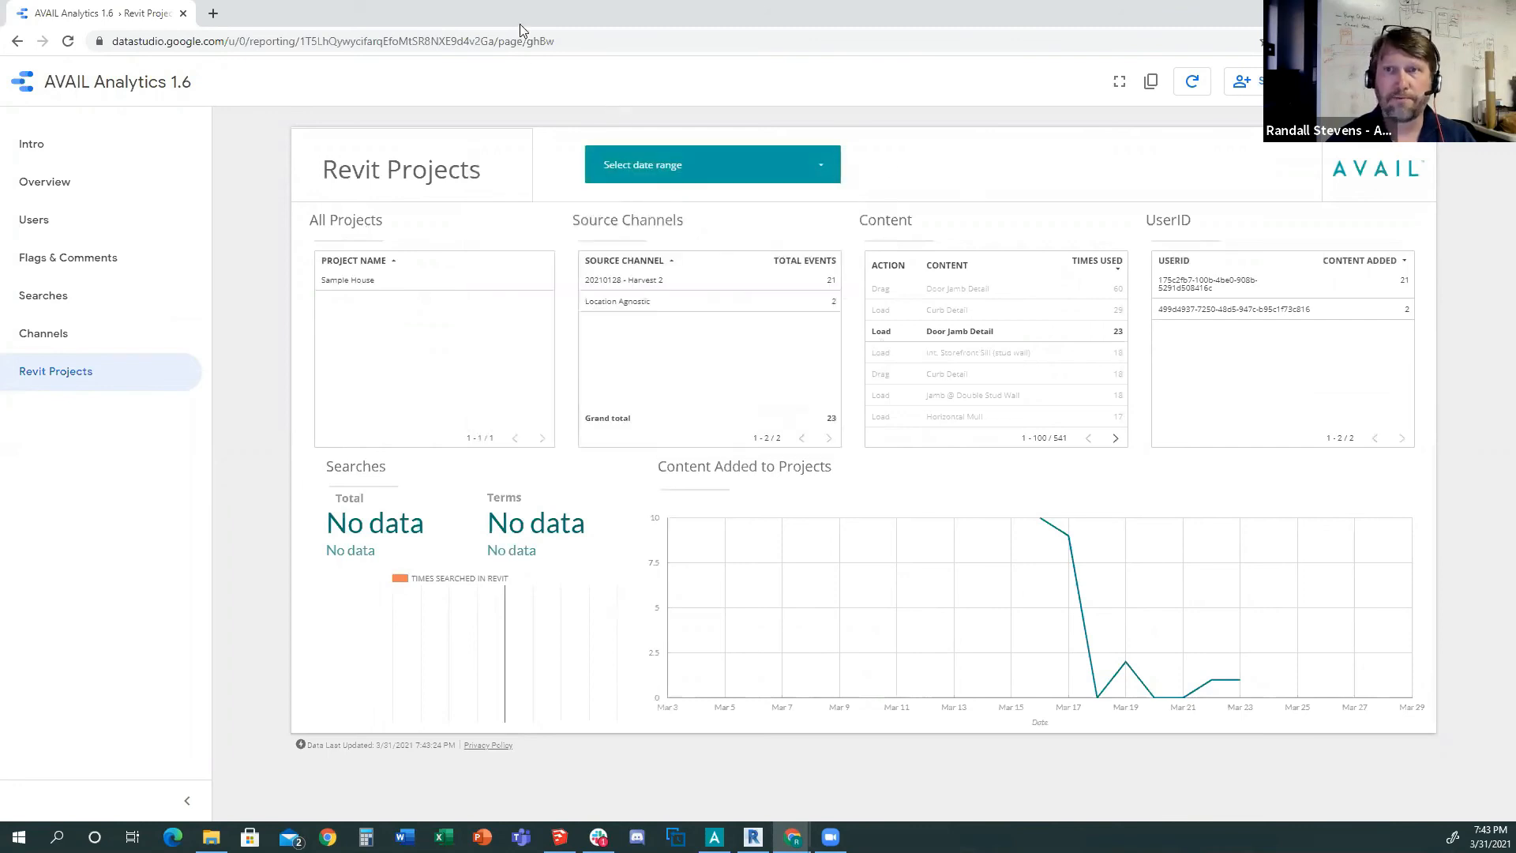
{"action": "left_click", "coordinate": [1423, 12]}
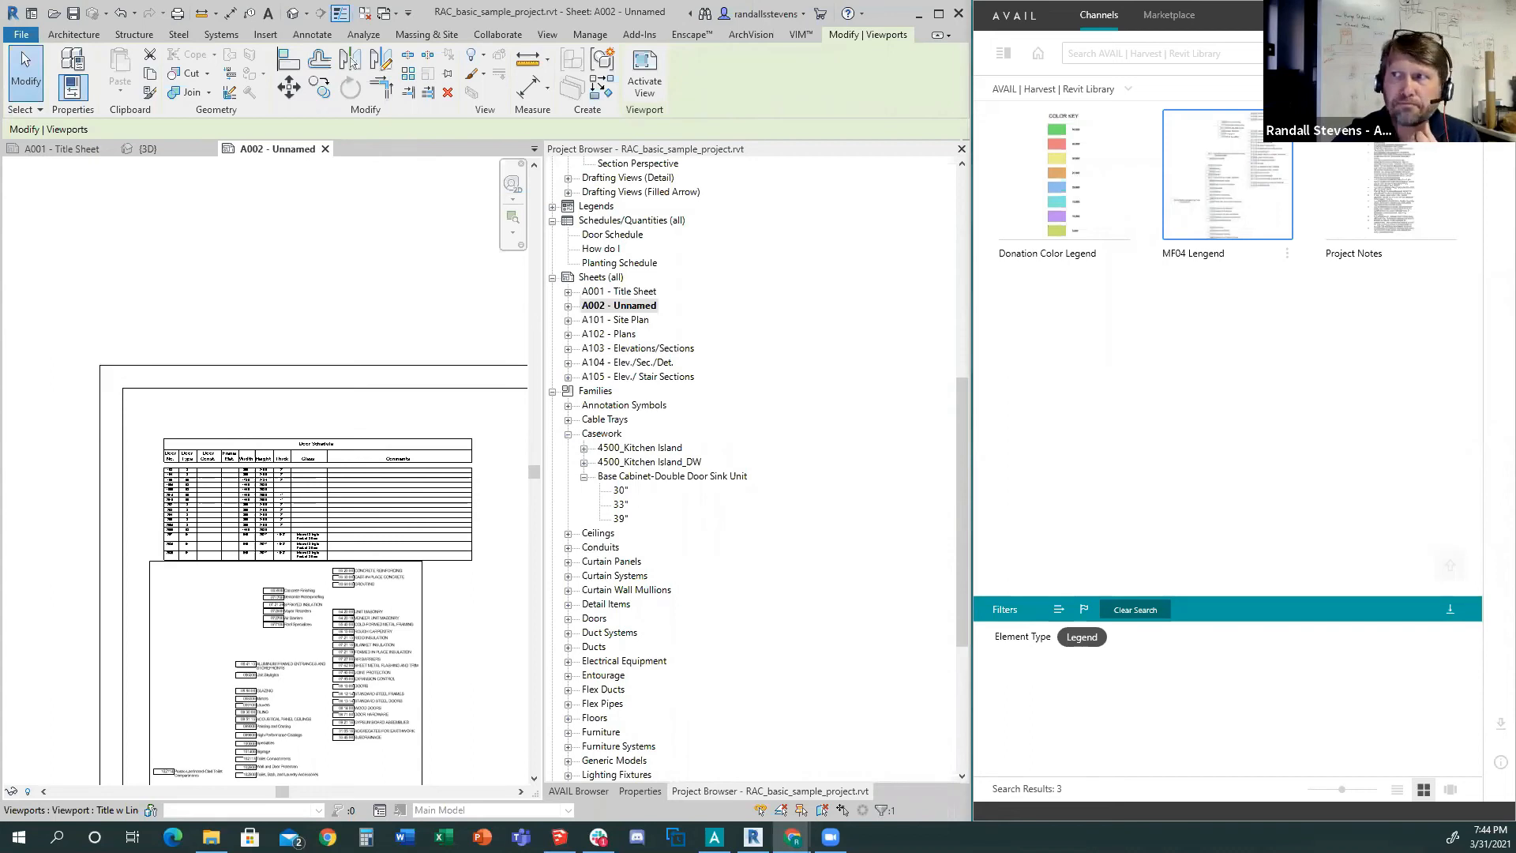
Switch back to the AVAIL desktop window, detach it from its place beside Revit and maximize it.
{"action": "left_click_drag", "start_coordinate": [1210, 16], "coordinate": [987, 215]}
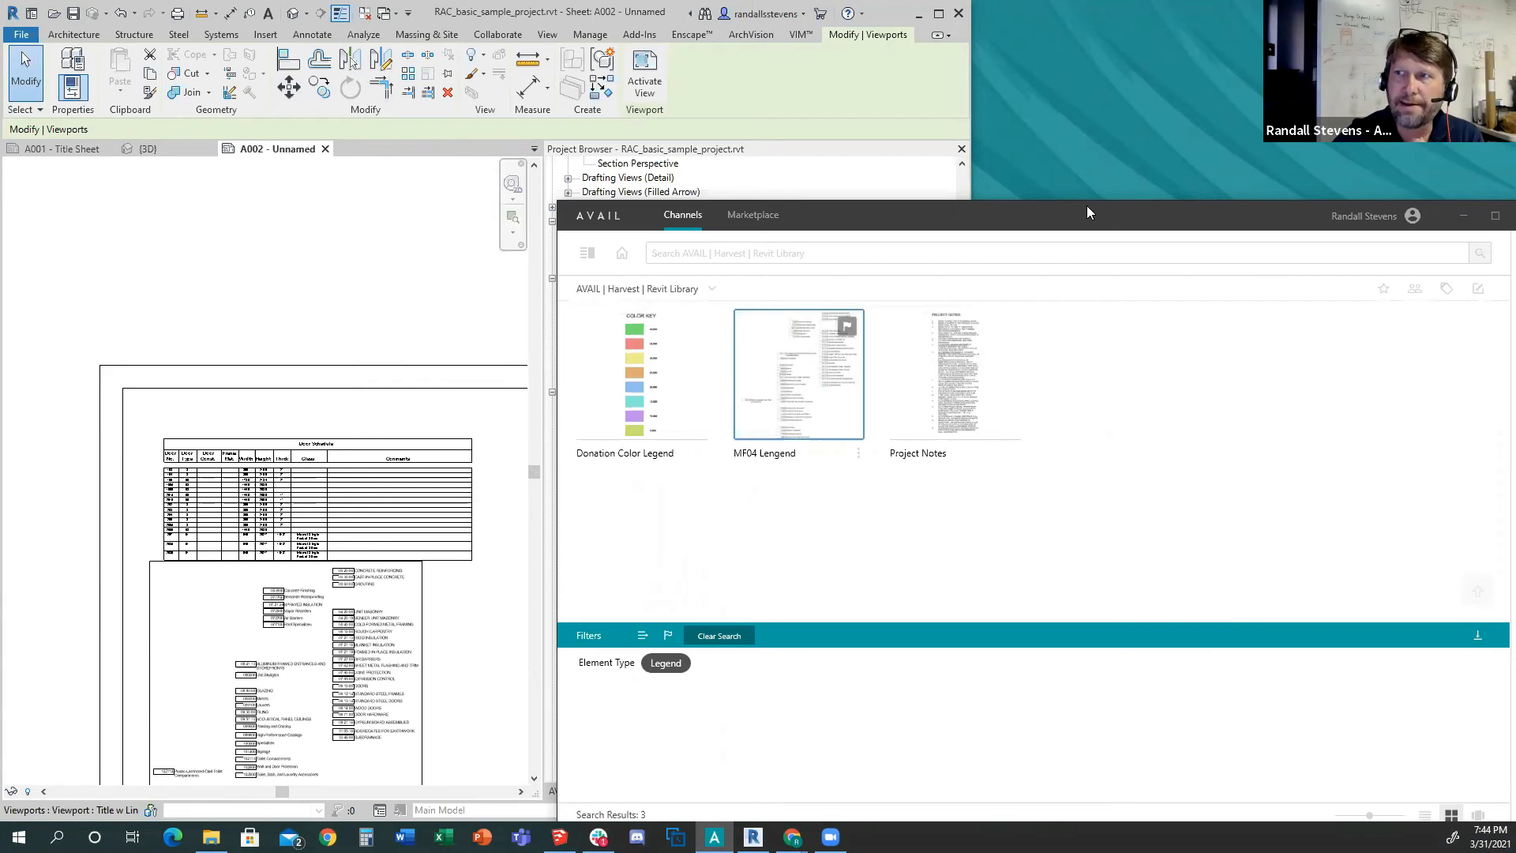
{"action": "left_click_drag", "start_coordinate": [1086, 205], "coordinate": [905, 5]}
{"action": "left_click", "coordinate": [1312, 13]}
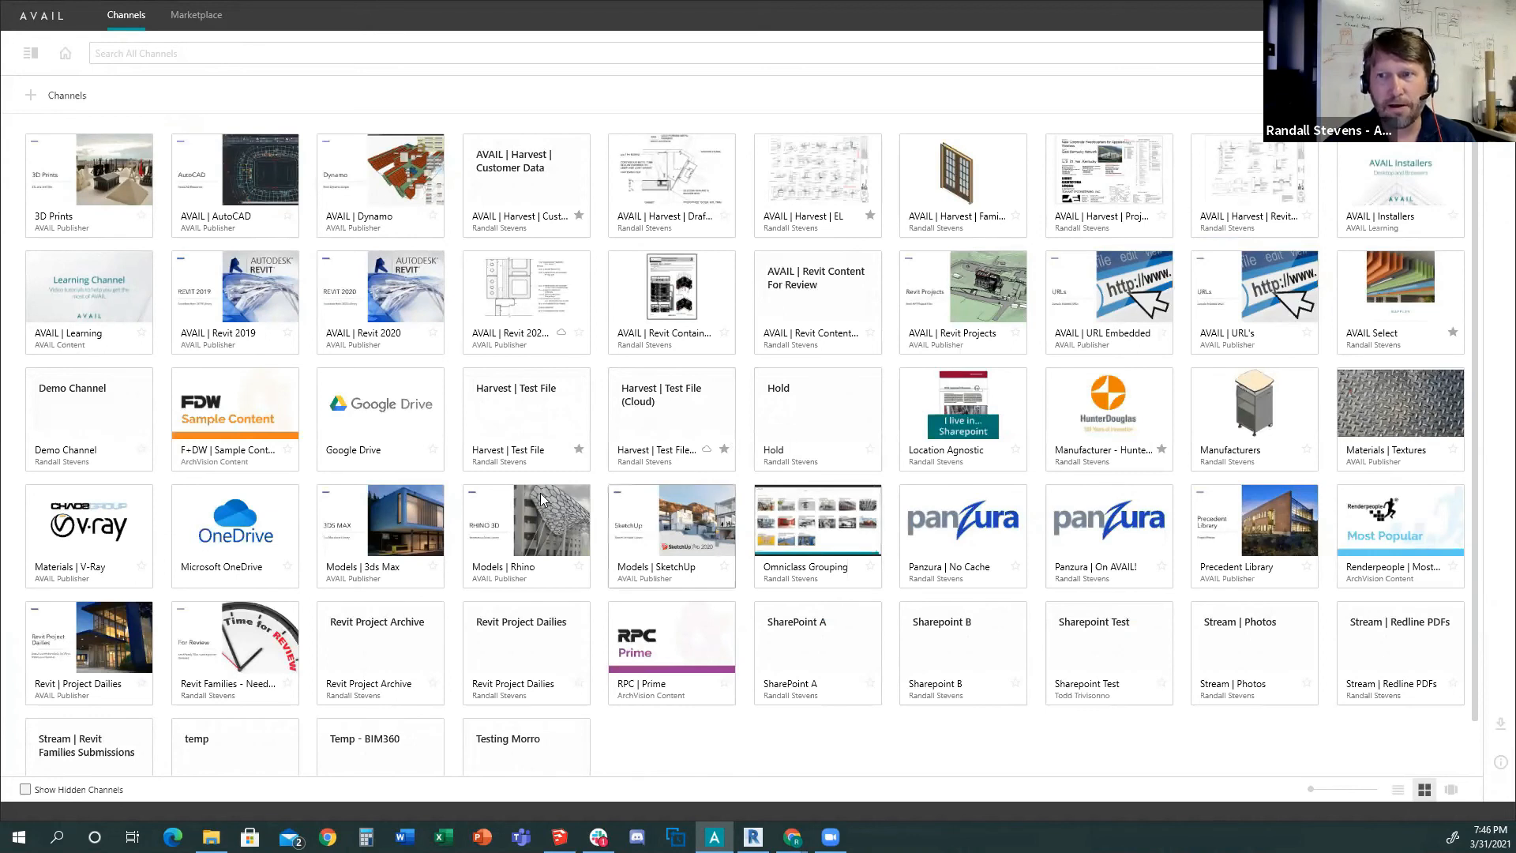
Open the AVAIL | Revit 2020 channel, review its member permission options for Everyone in My Plan without saving, and return to all channels.
{"action": "left_click", "coordinate": [374, 297]}
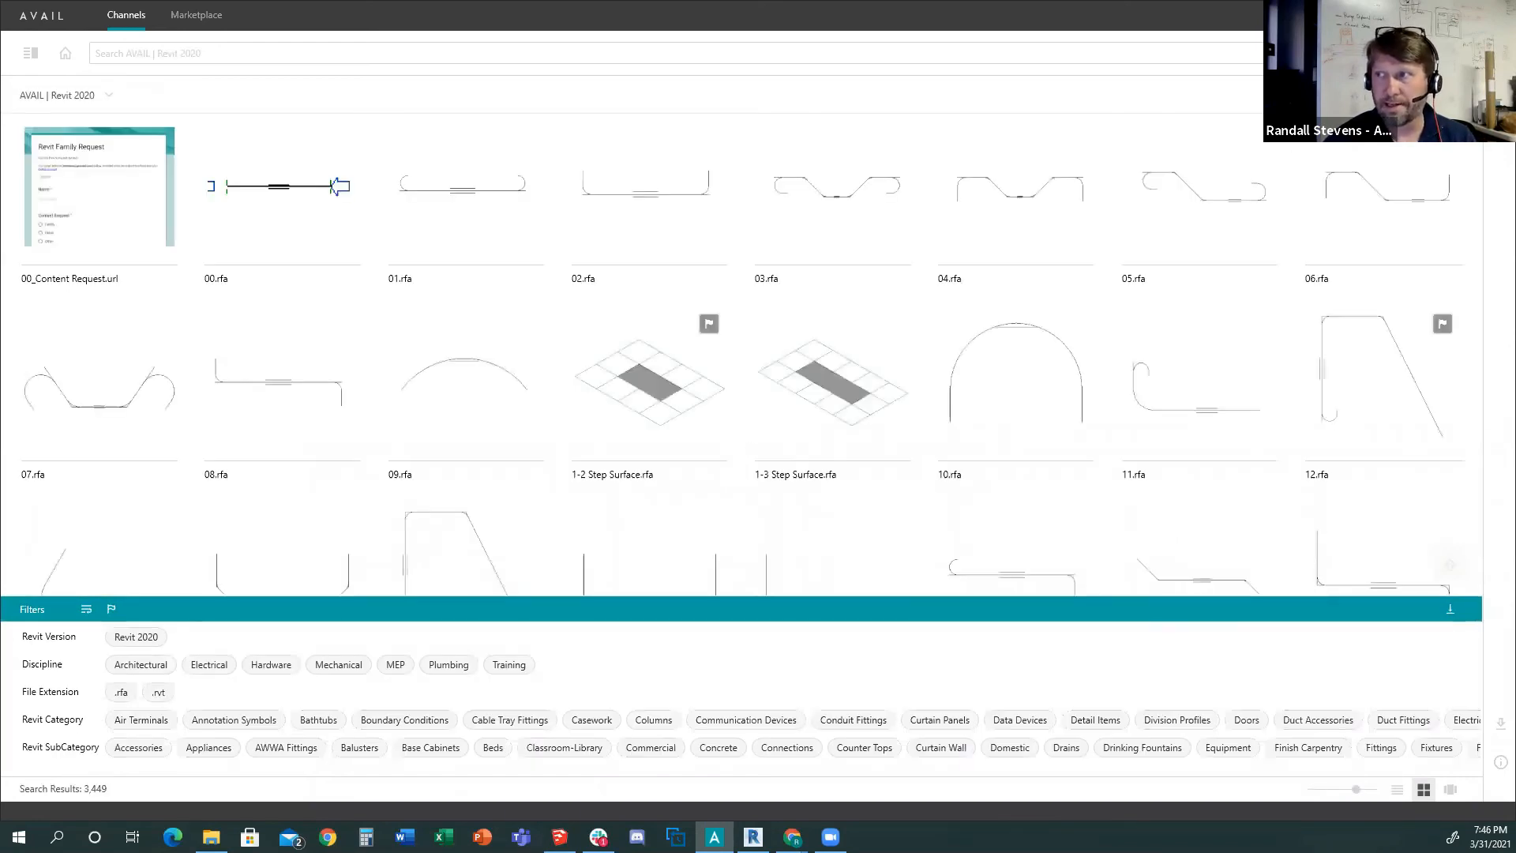
{"action": "left_click", "coordinate": [1421, 95]}
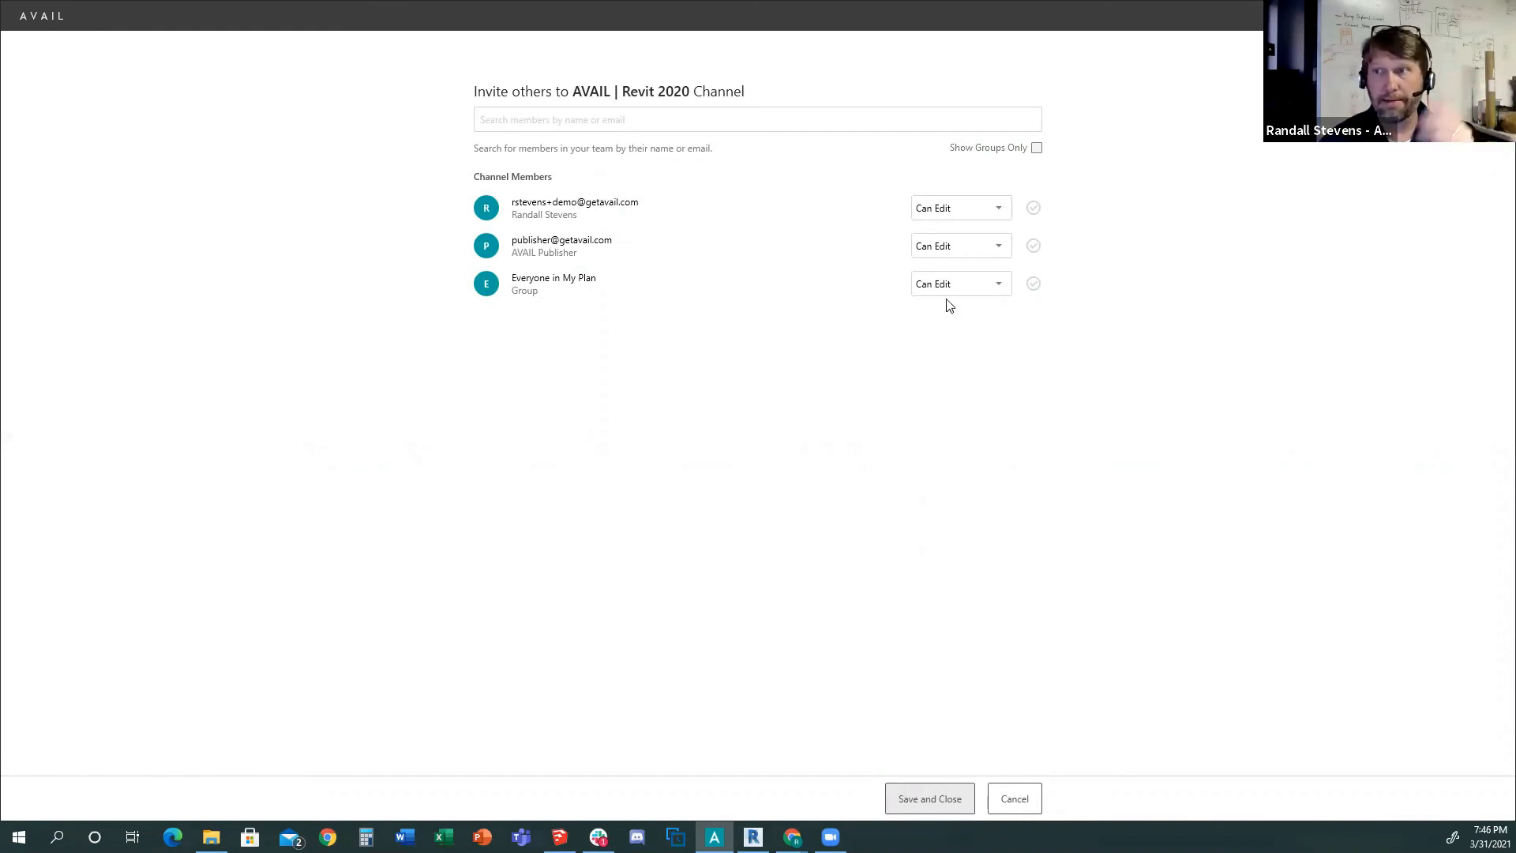
{"action": "left_click", "coordinate": [999, 284]}
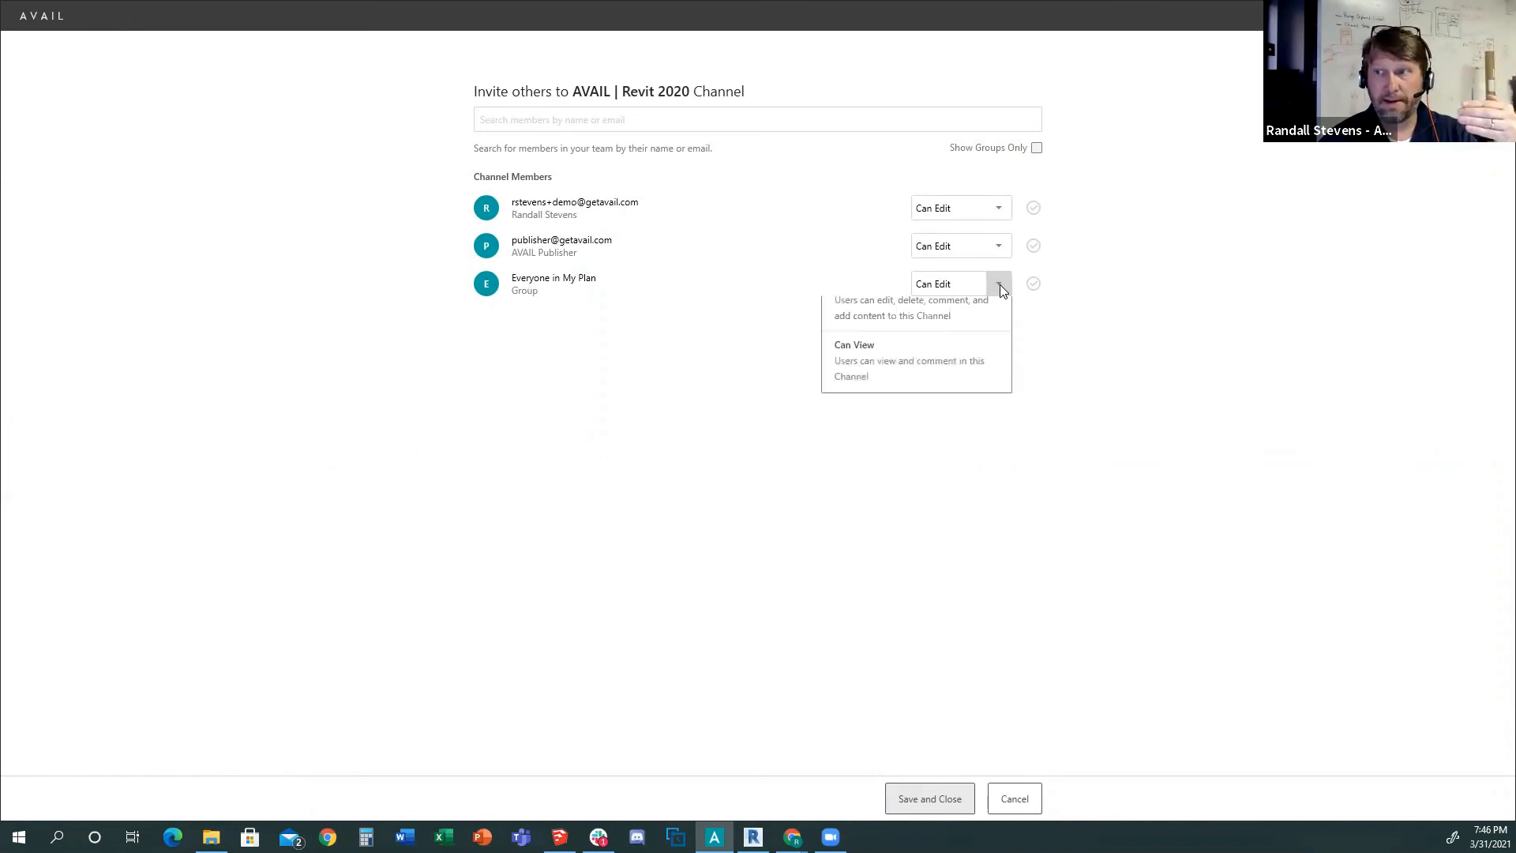
{"action": "left_click", "coordinate": [1068, 433]}
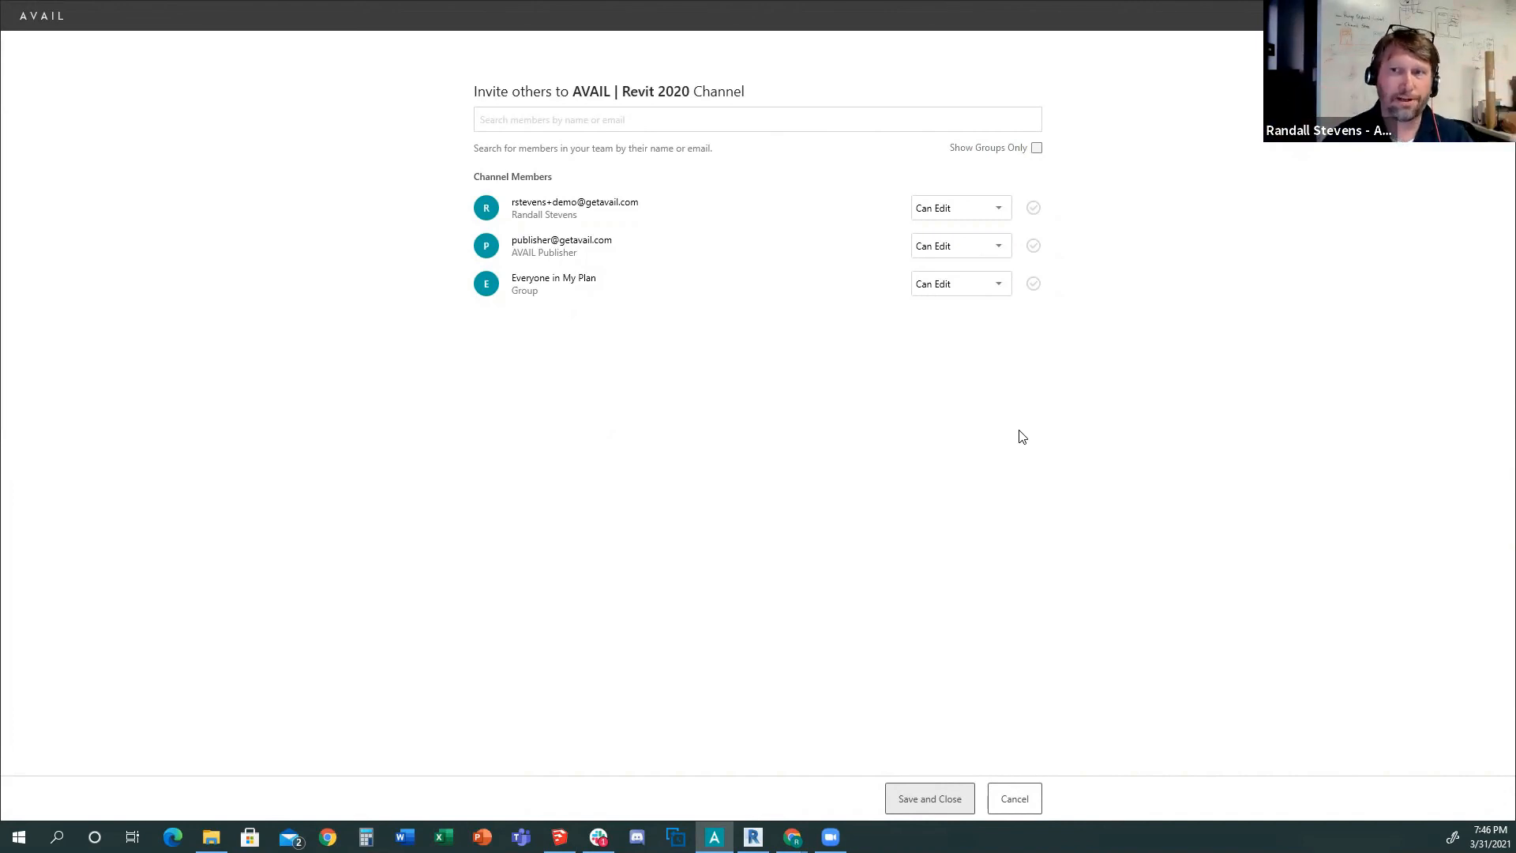
{"action": "left_click", "coordinate": [1014, 798]}
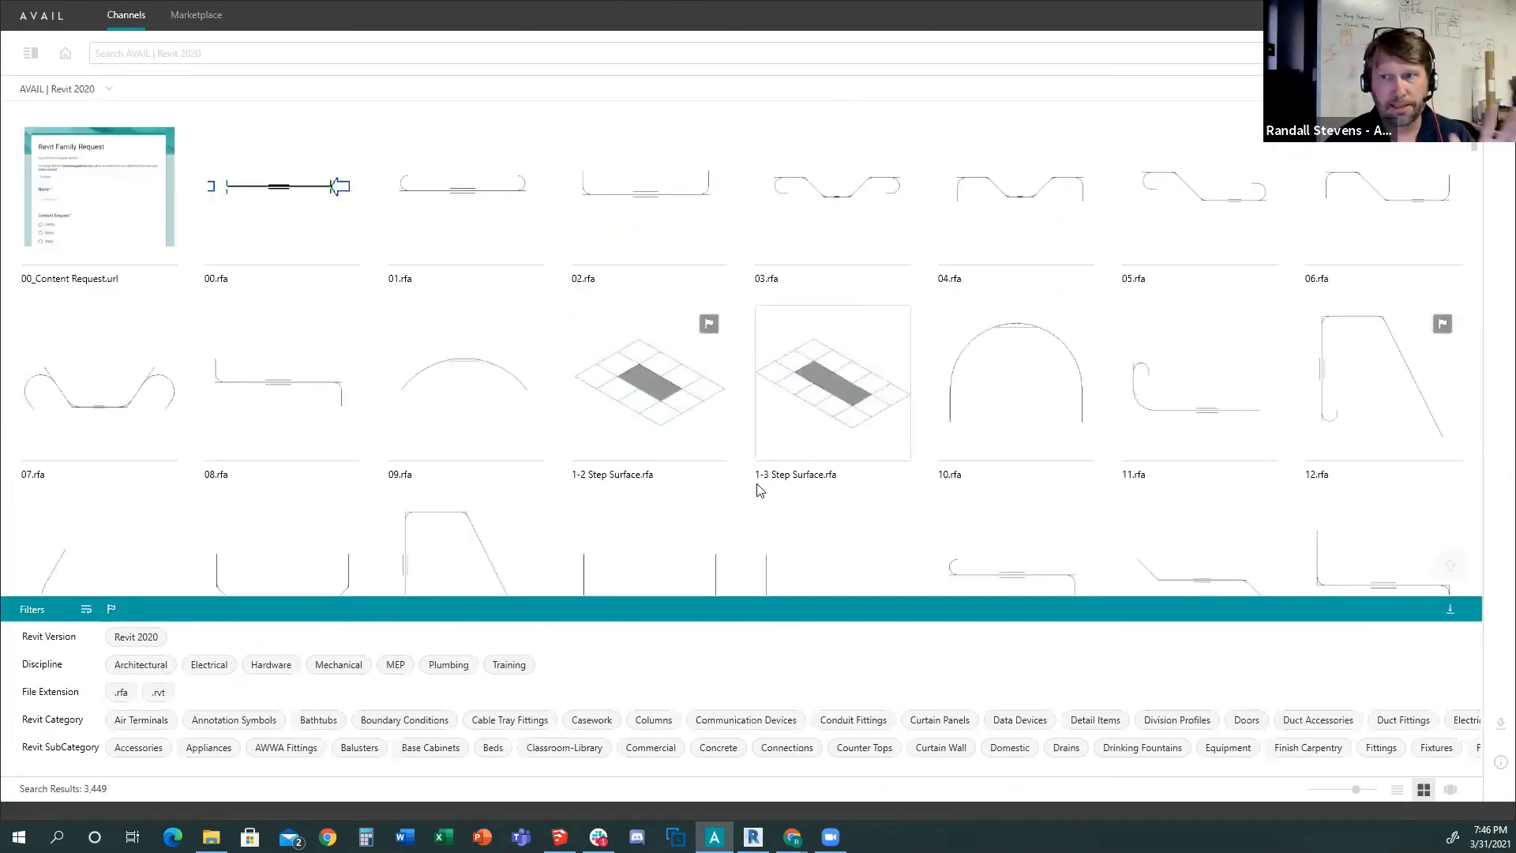
{"action": "scroll", "coordinate": [563, 477], "scroll_direction": "down", "scroll_amount": 1, "text": "ctrl"}
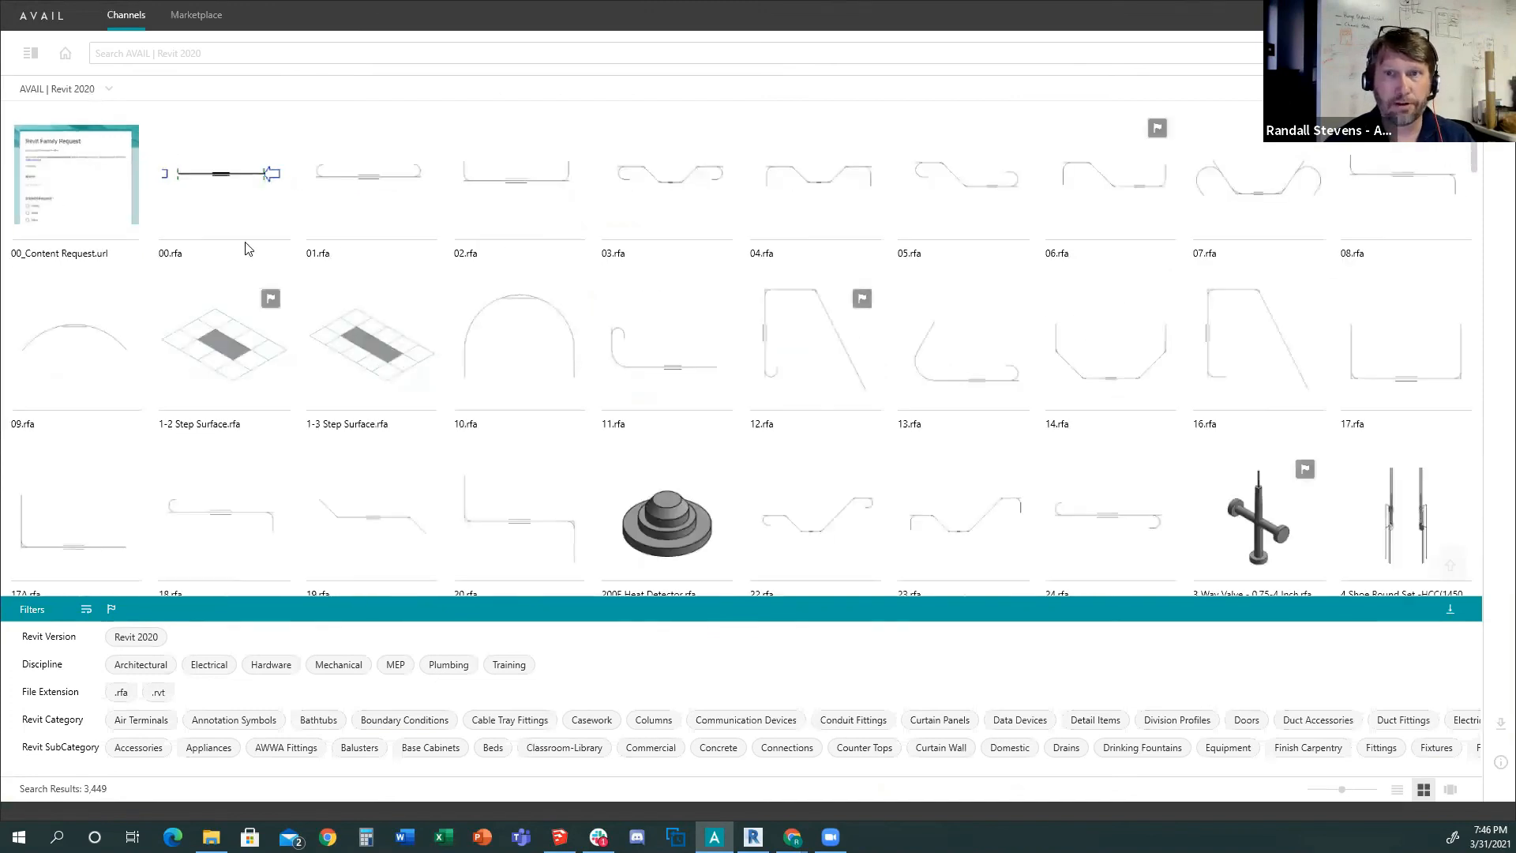
{"action": "left_click", "coordinate": [65, 57]}
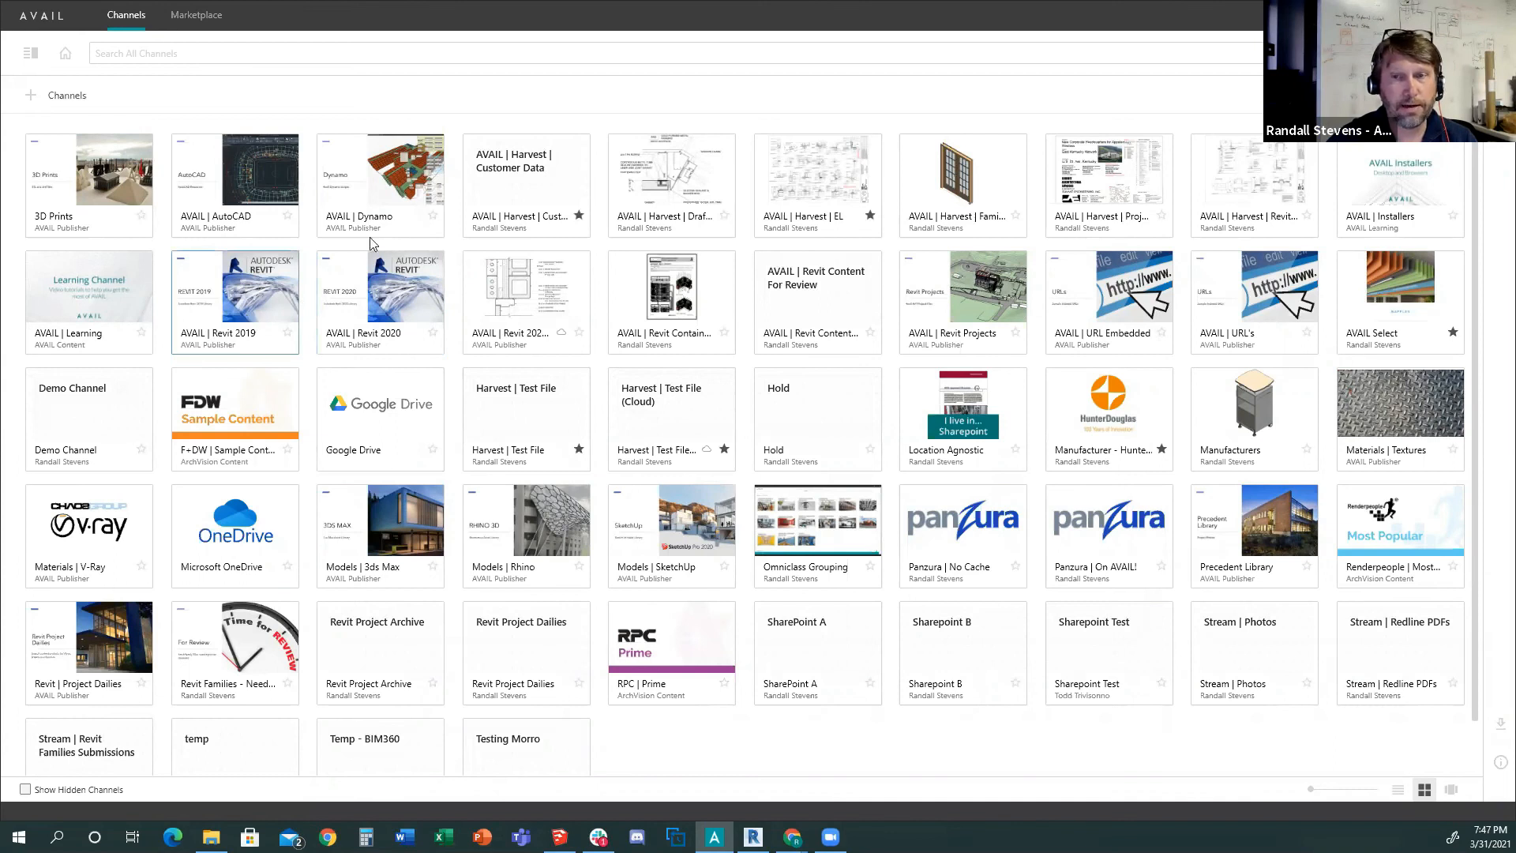
Restore the AVAIL window beside Revit, bring up the AVAIL Browser inside Revit and clear the selection on sheet A002.
{"action": "double_click", "coordinate": [537, 14]}
{"action": "scroll", "coordinate": [1290, 448], "scroll_direction": "down", "scroll_amount": 5}
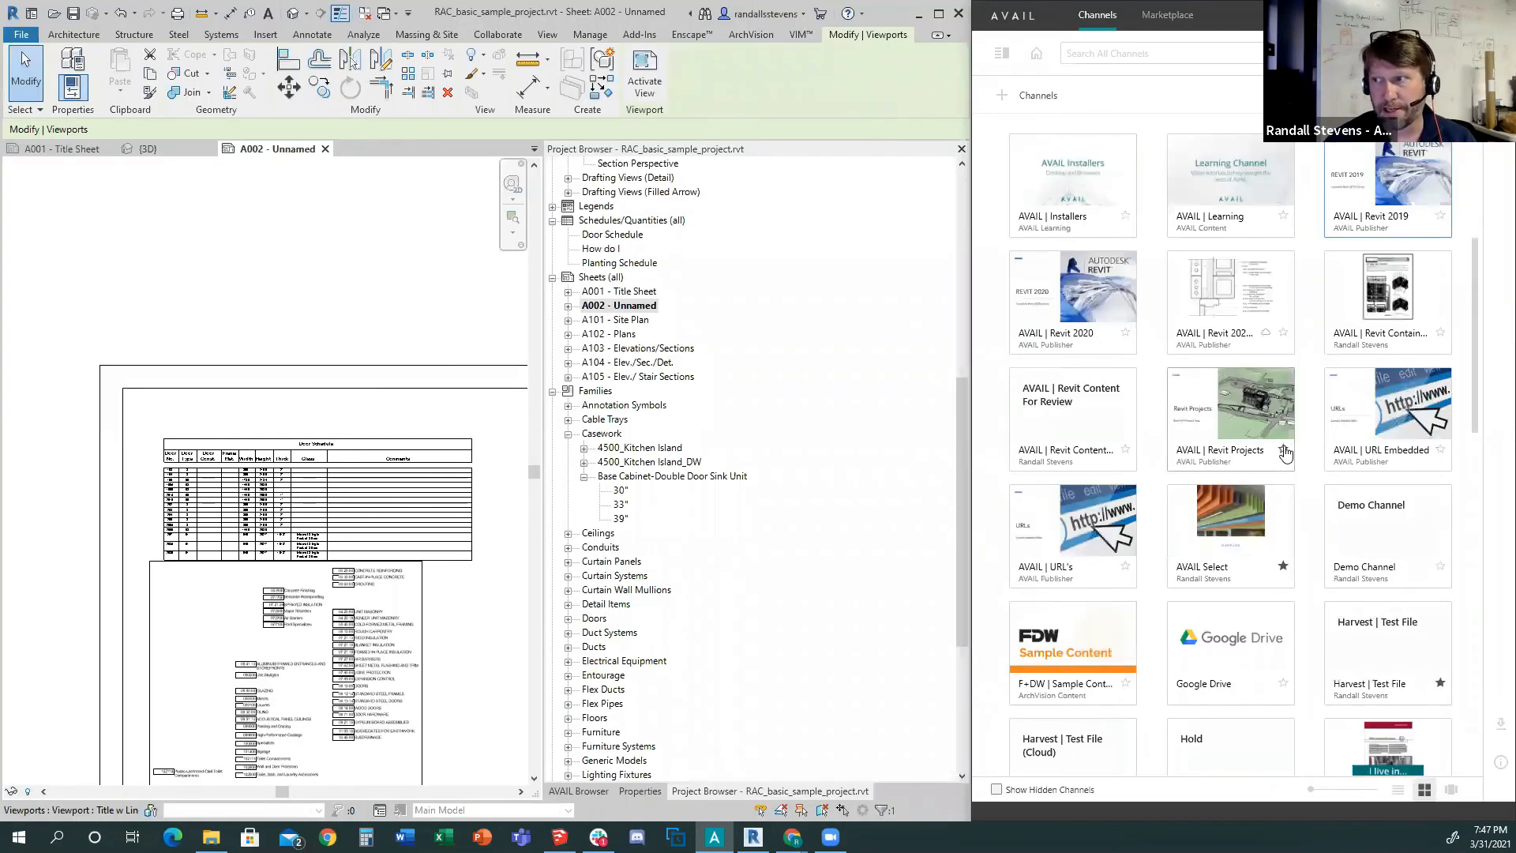
{"action": "scroll", "coordinate": [1286, 448], "scroll_direction": "up", "scroll_amount": 3}
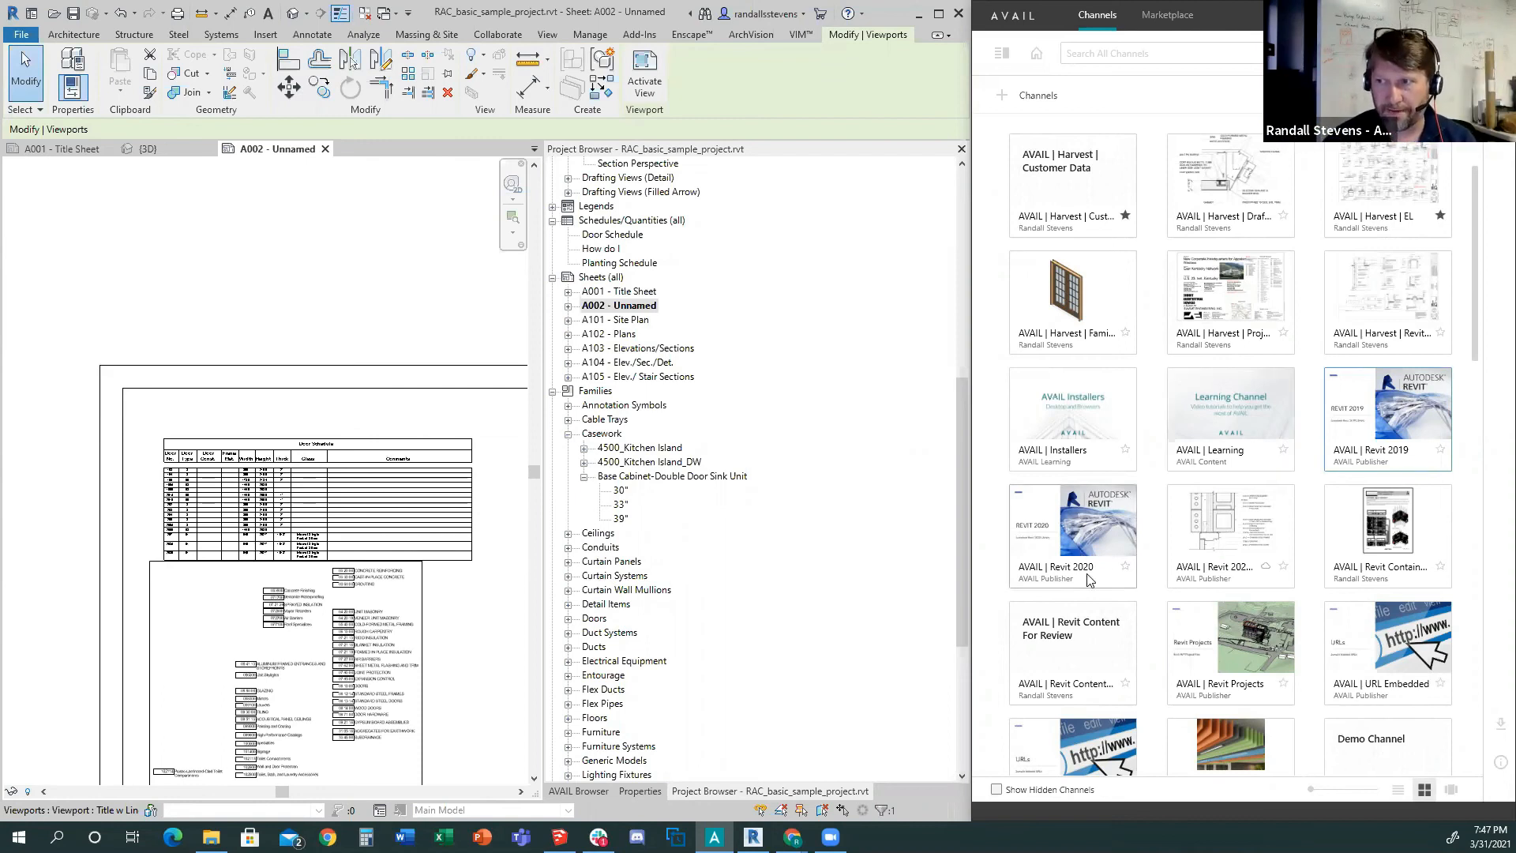
{"action": "left_click", "coordinate": [579, 790]}
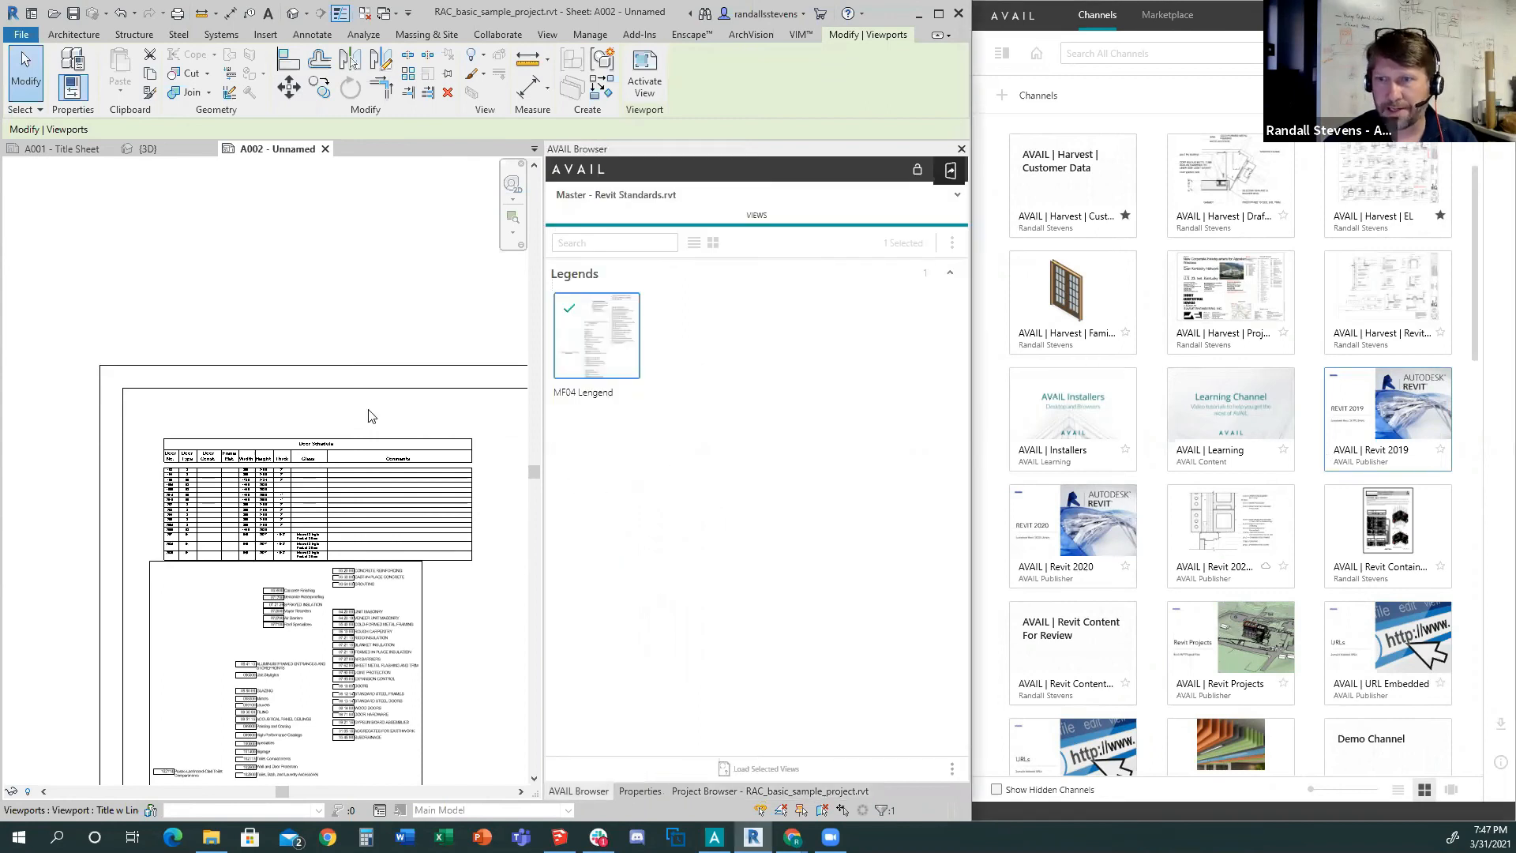
{"action": "scroll", "coordinate": [237, 249], "scroll_direction": "down", "scroll_amount": 1}
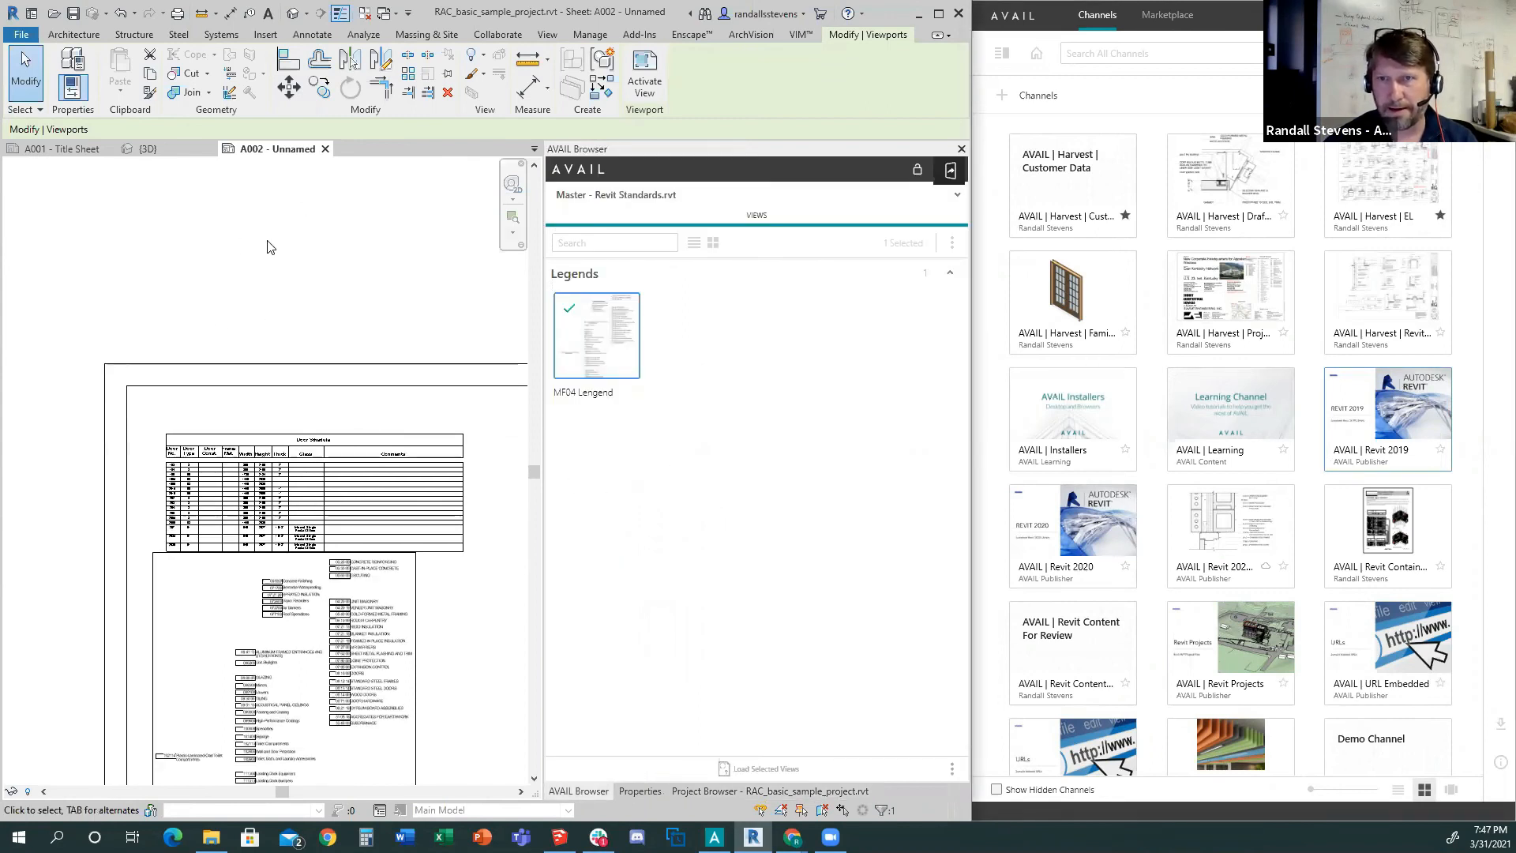
{"action": "scroll", "coordinate": [237, 249], "scroll_direction": "down", "scroll_amount": 1}
{"action": "left_click", "coordinate": [234, 237]}
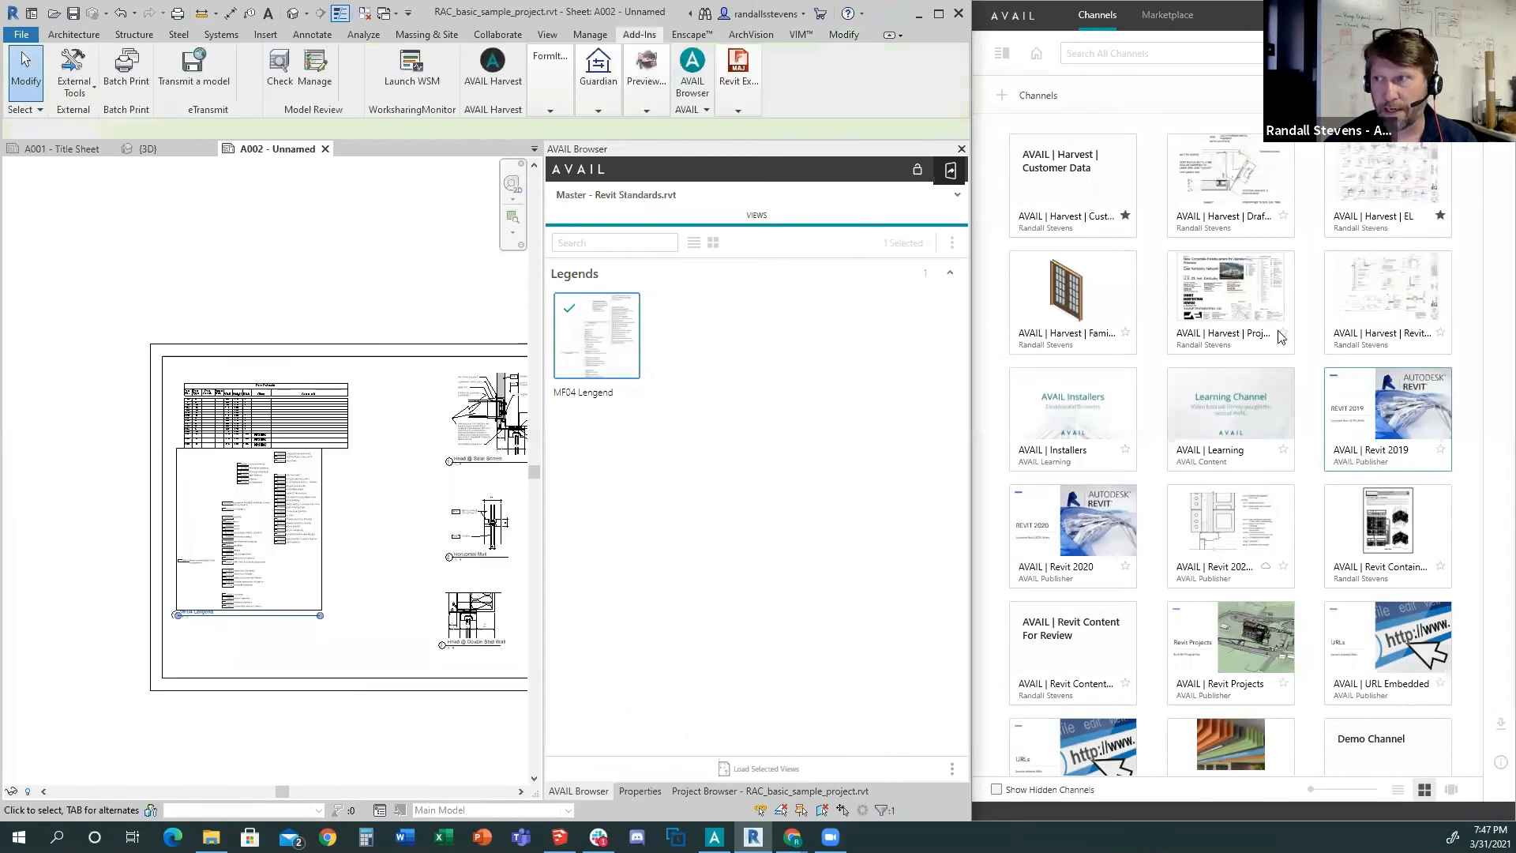
Pick the 16.rfa family in the AVAIL | Revit 2019 channel and upgrade it in the AVAIL Browser.
{"action": "left_click", "coordinate": [1398, 423]}
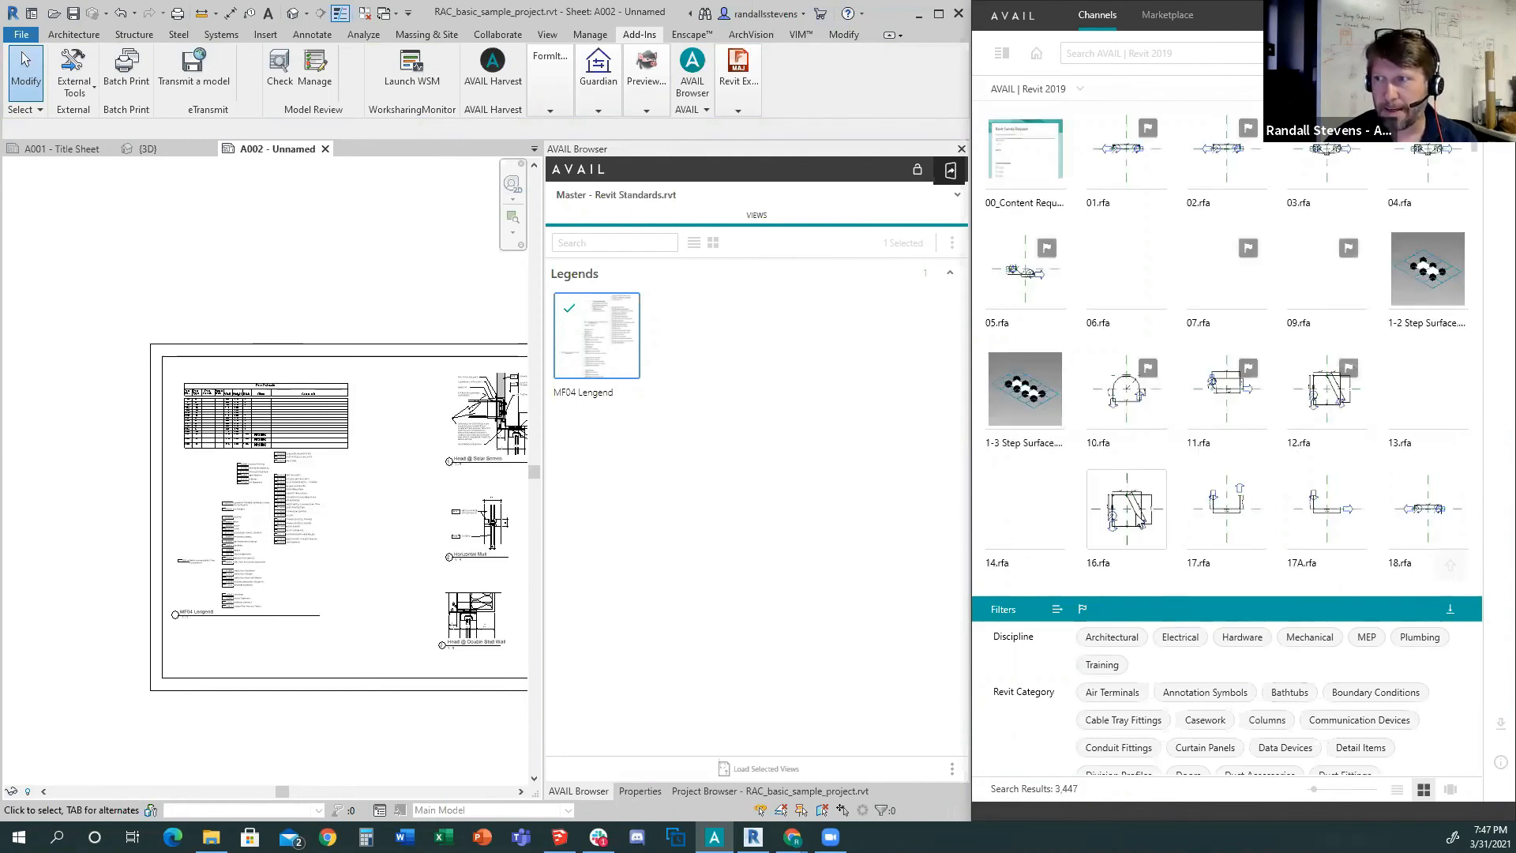
{"action": "left_click", "coordinate": [1137, 514]}
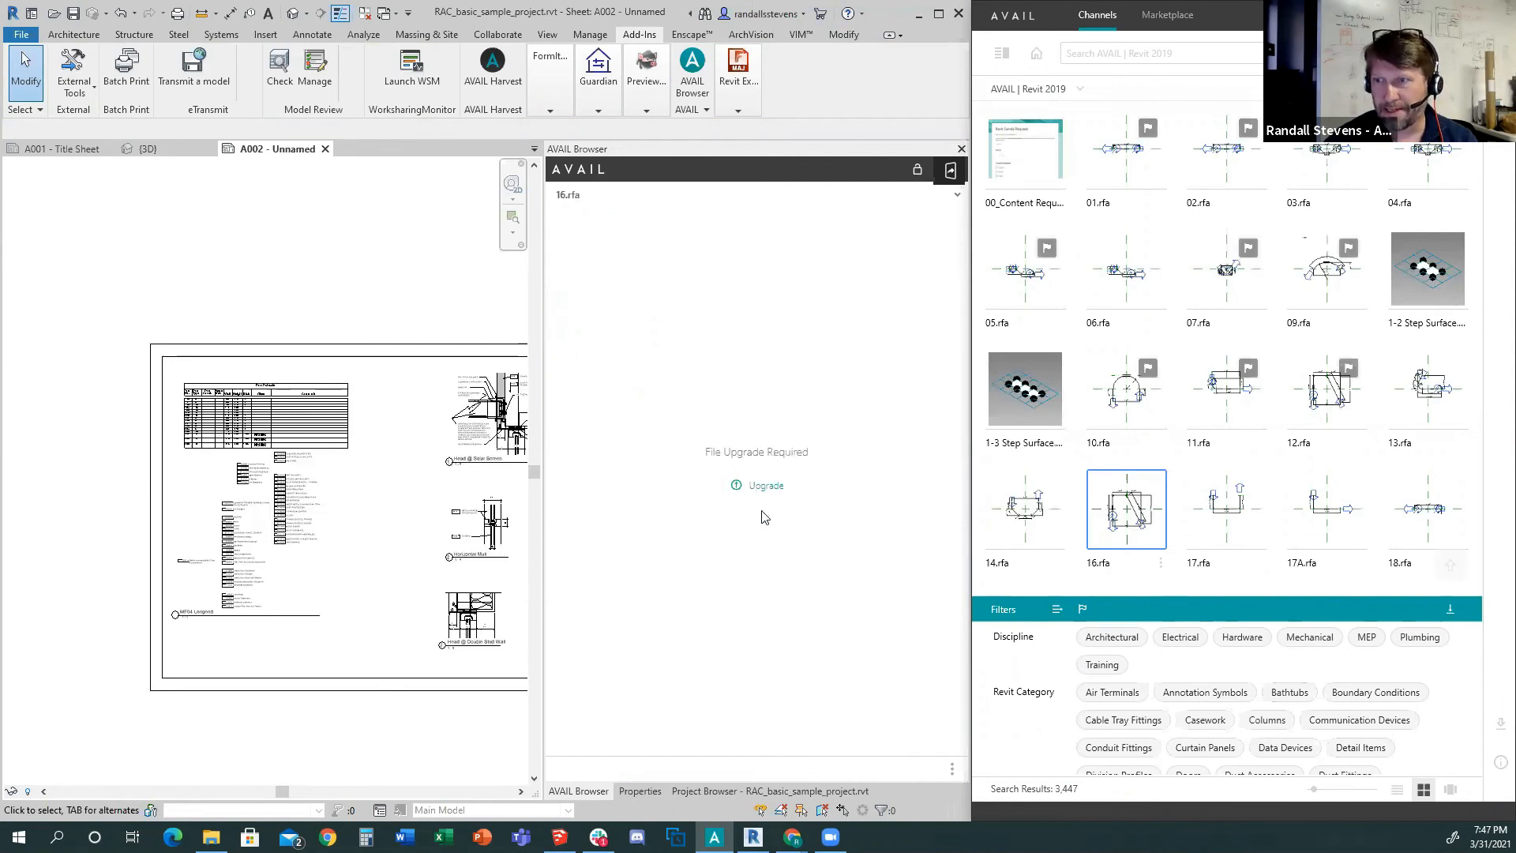
{"action": "left_click", "coordinate": [761, 486]}
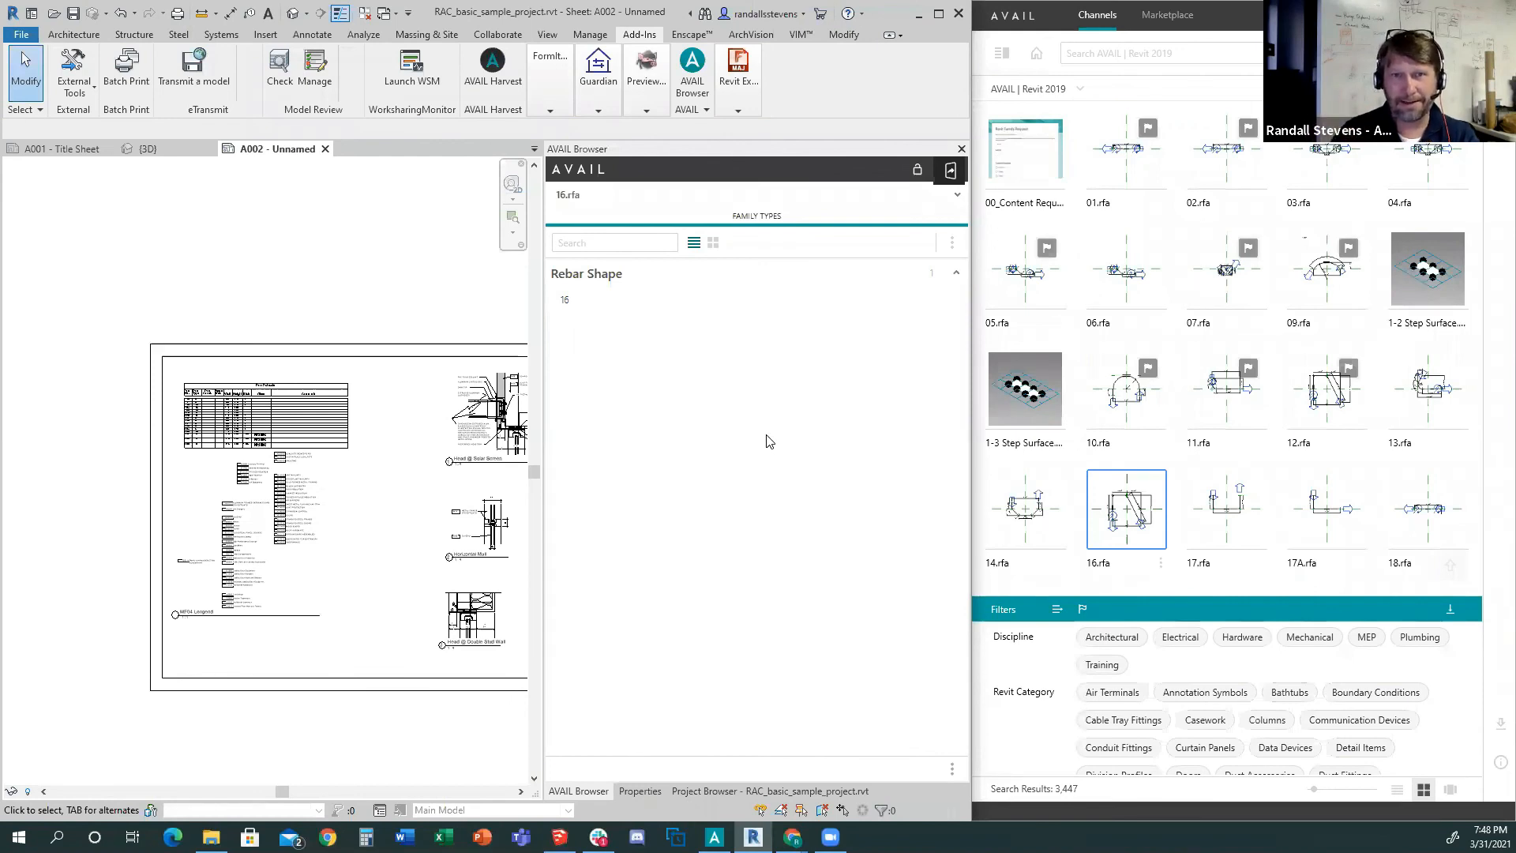
Open the AVAIL | Revit 2020 (Cloud Hosted) channel and switch from its local content to the cloud content.
{"action": "left_click", "coordinate": [1037, 54]}
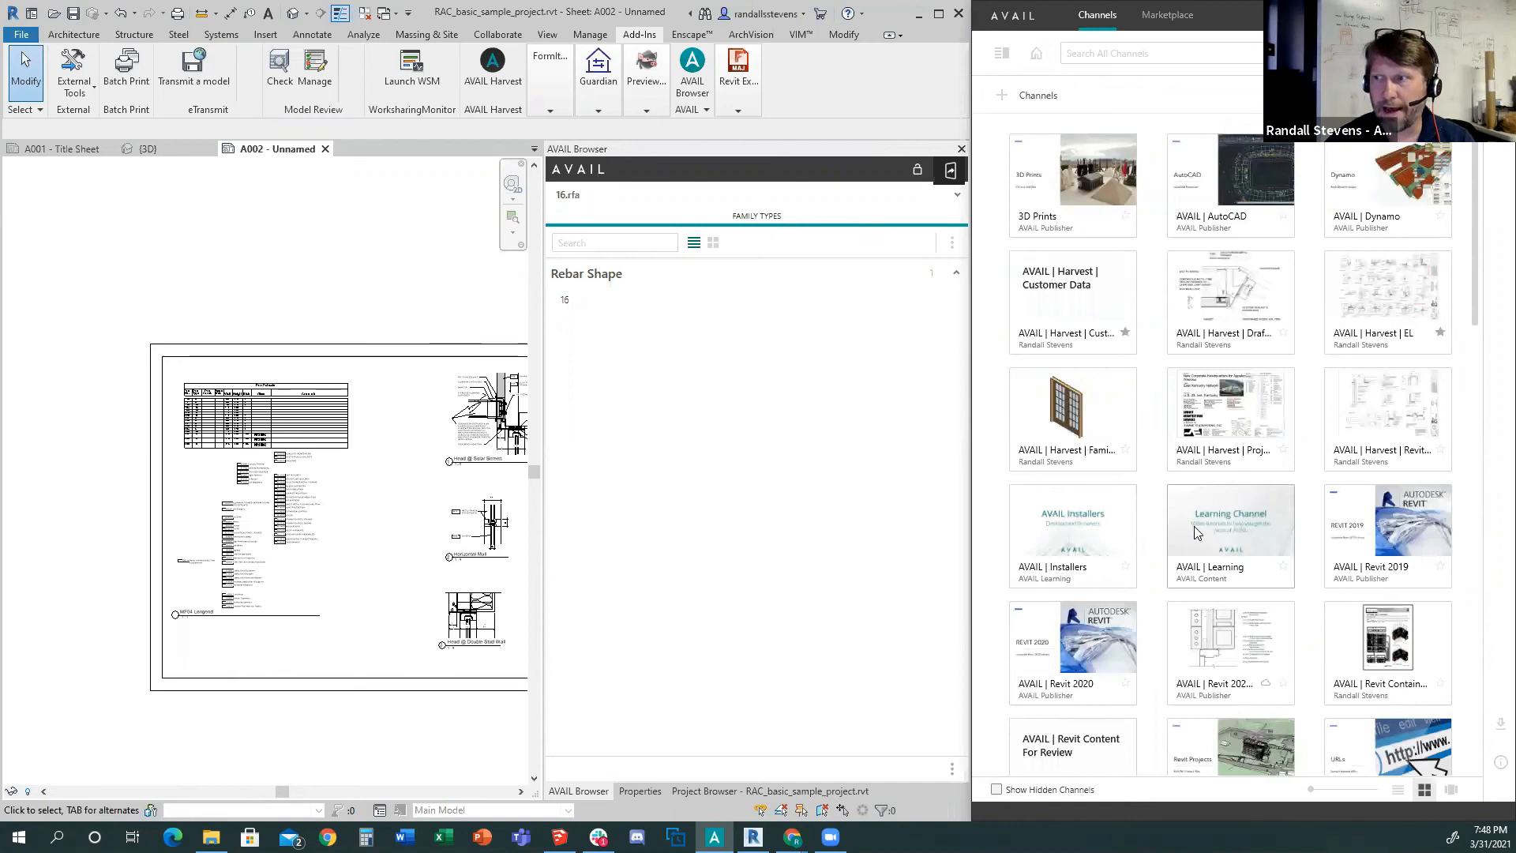
{"action": "left_click", "coordinate": [1201, 640]}
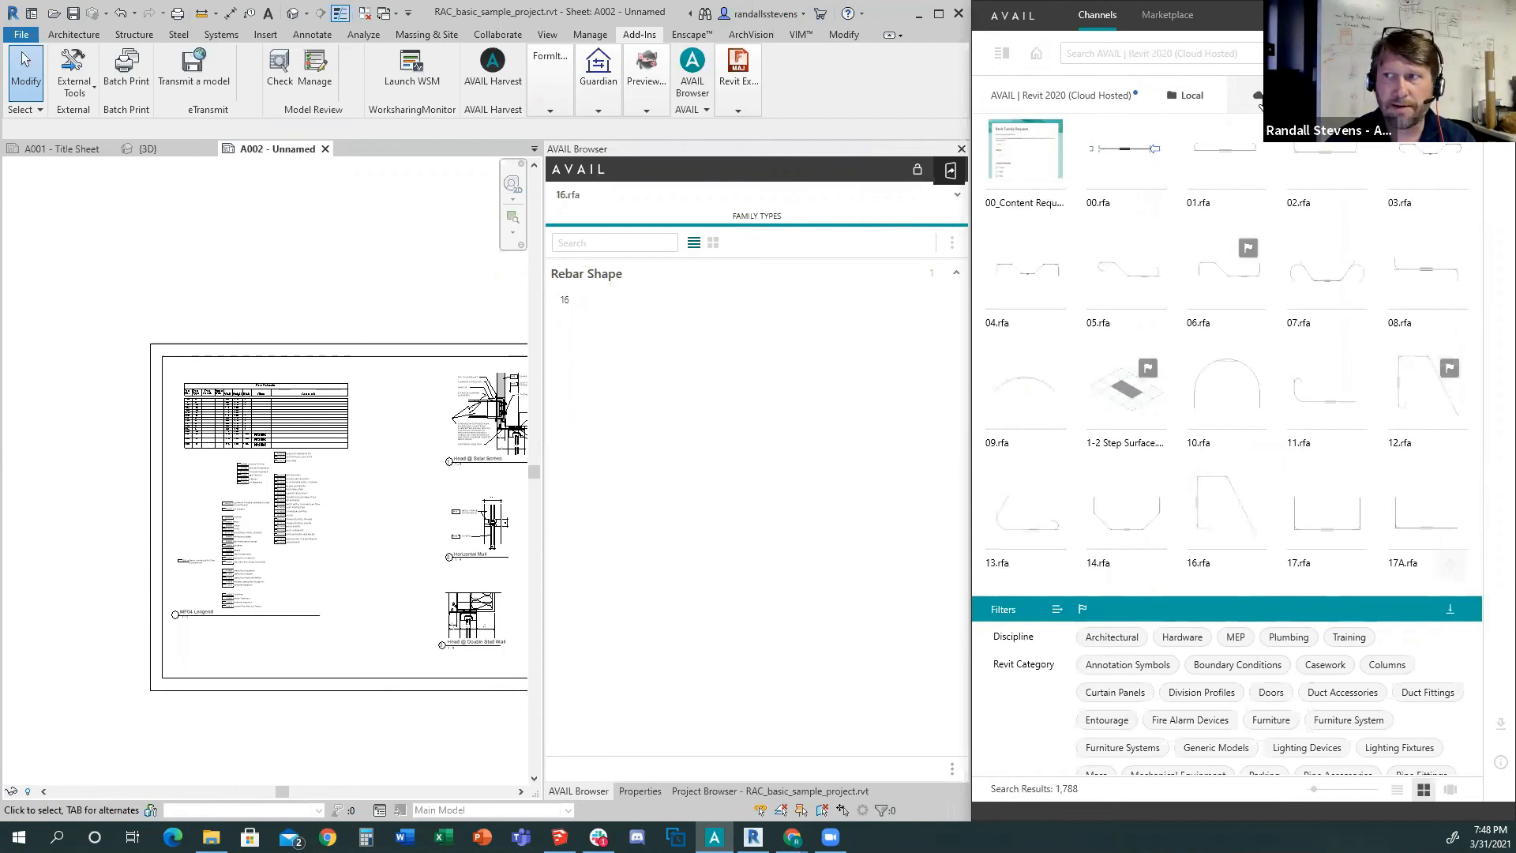
{"action": "left_click", "coordinate": [1258, 96]}
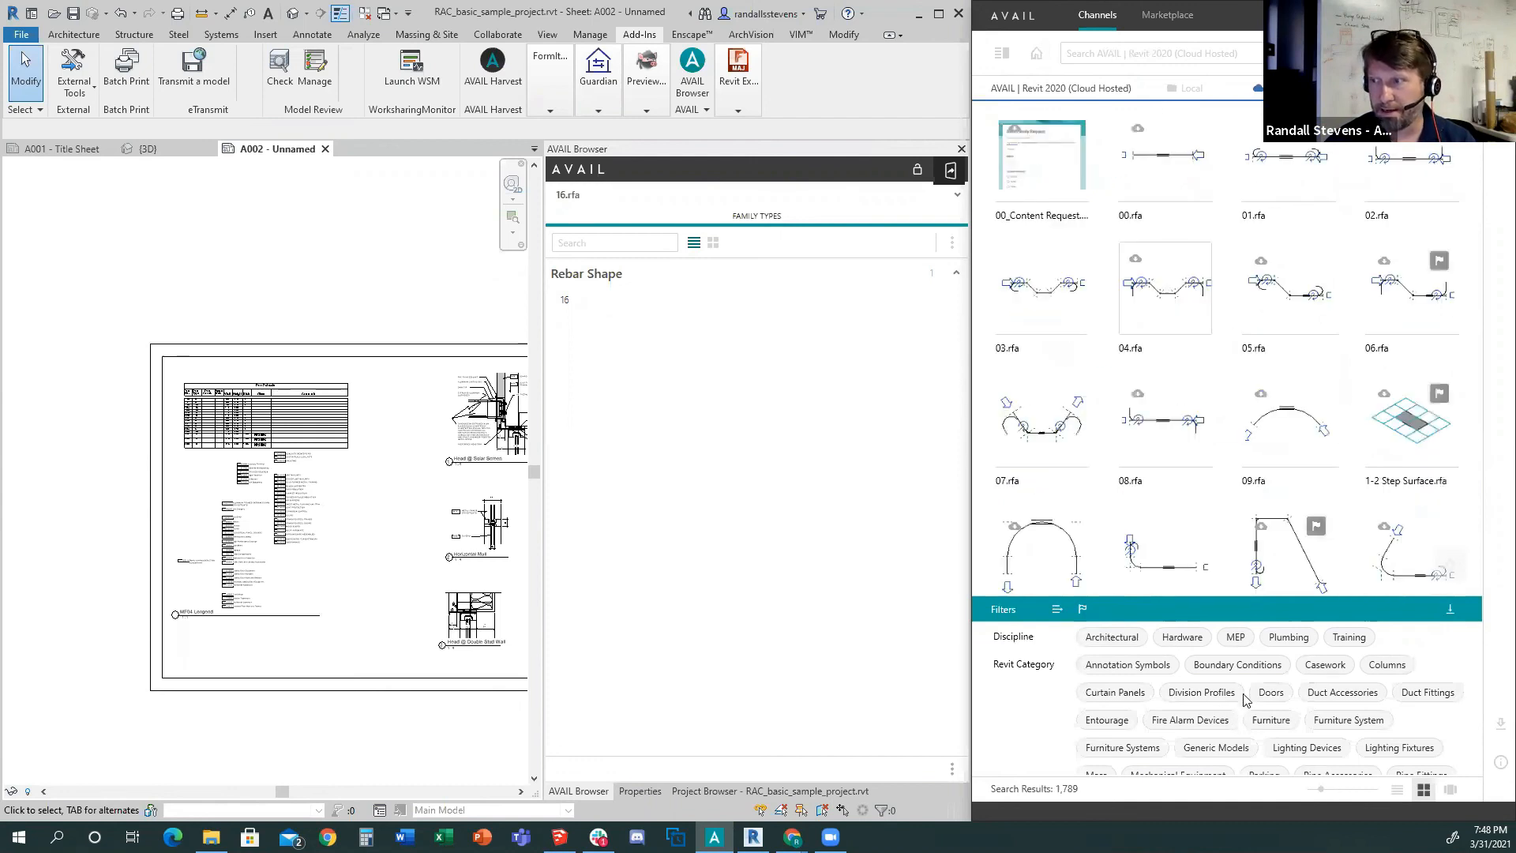
Filter the cloud content by the Casework category and load Base Cabinet-Single Door & Drawer into the AVAIL Browser.
{"action": "left_click", "coordinate": [1271, 691]}
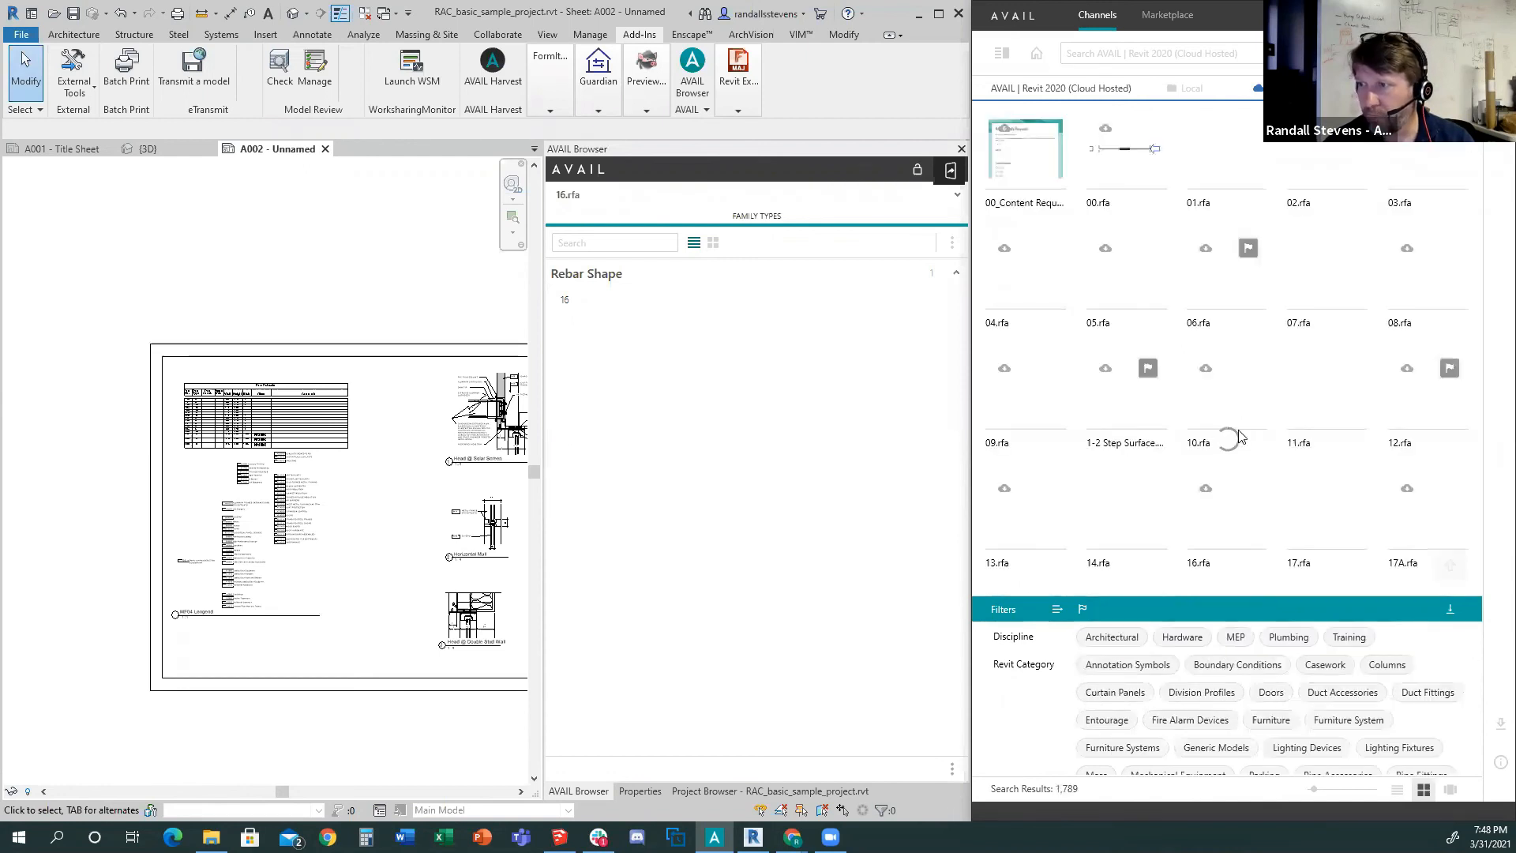
{"action": "left_click", "coordinate": [1324, 663]}
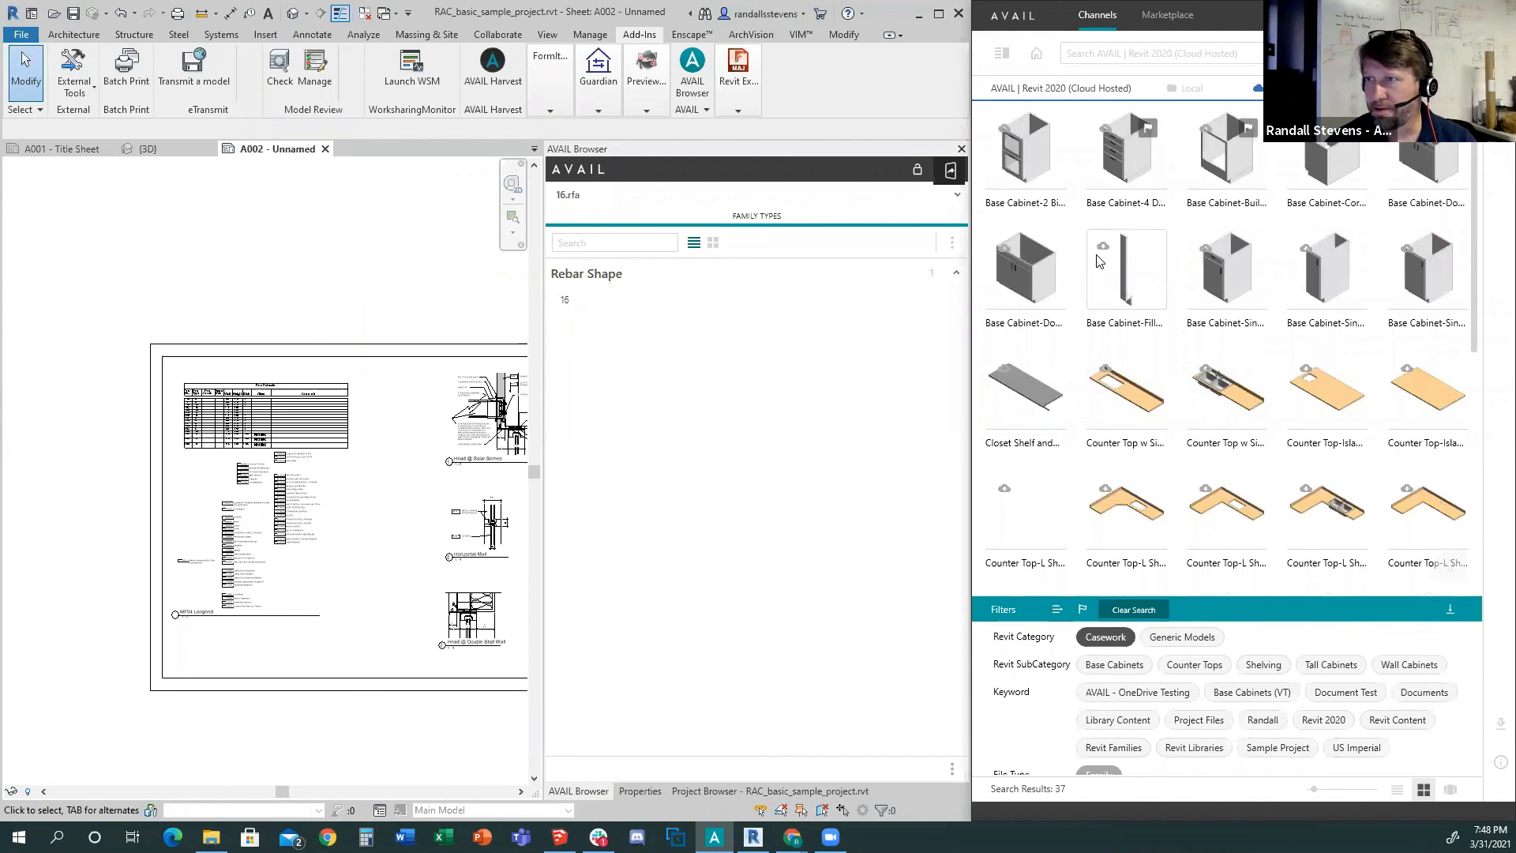
{"action": "left_click", "coordinate": [1213, 261]}
{"action": "left_click", "coordinate": [1211, 278]}
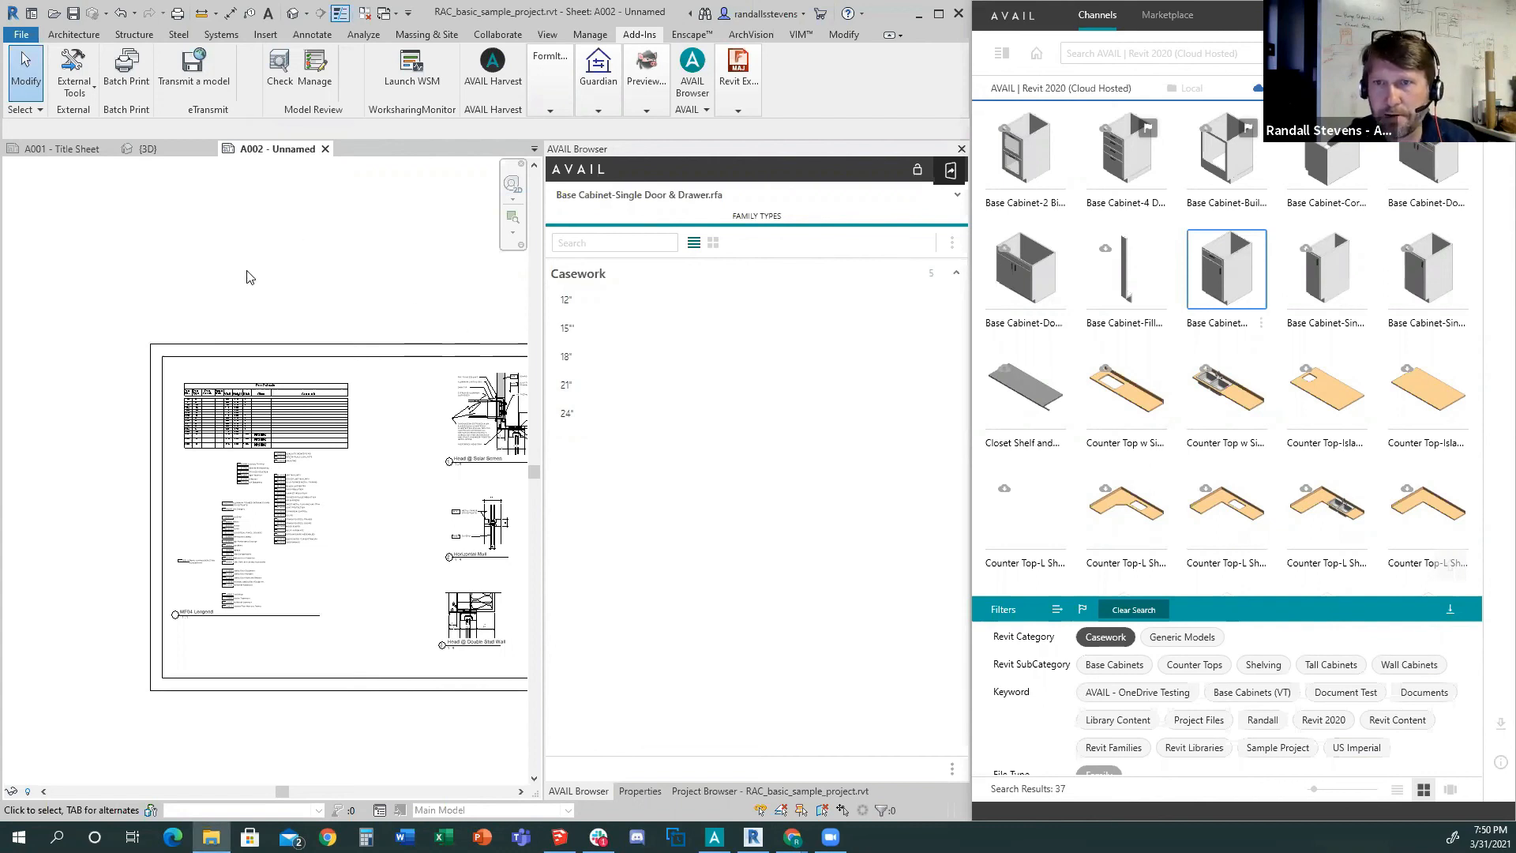
Switch Revit to the {3D} view, show more of the house around the cabinet and stove, and access the visual style options.
{"action": "left_click", "coordinate": [149, 149]}
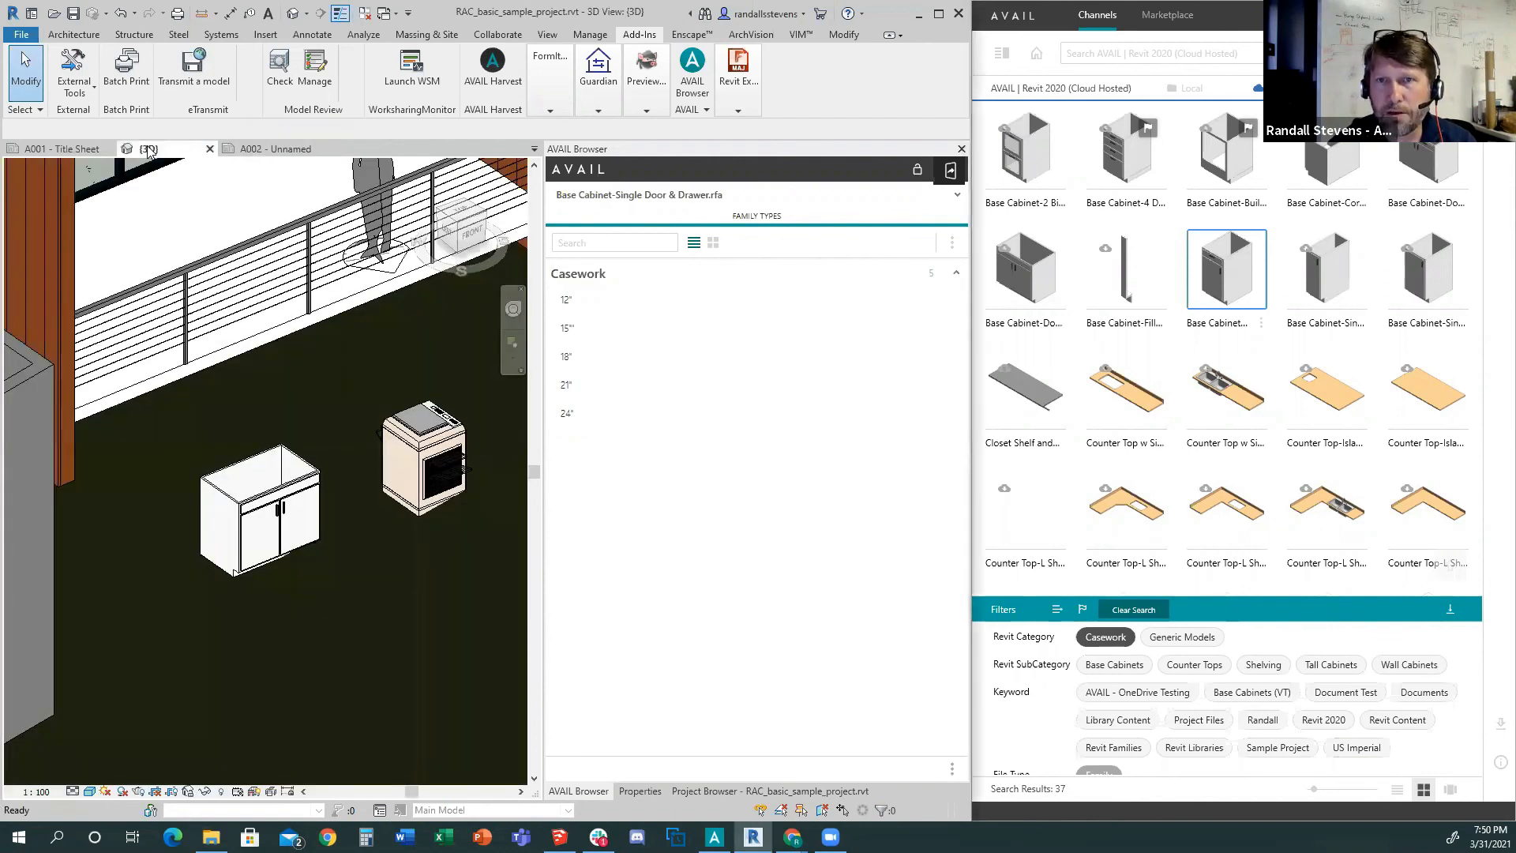
{"action": "scroll", "coordinate": [405, 565], "scroll_direction": "down", "scroll_amount": 2}
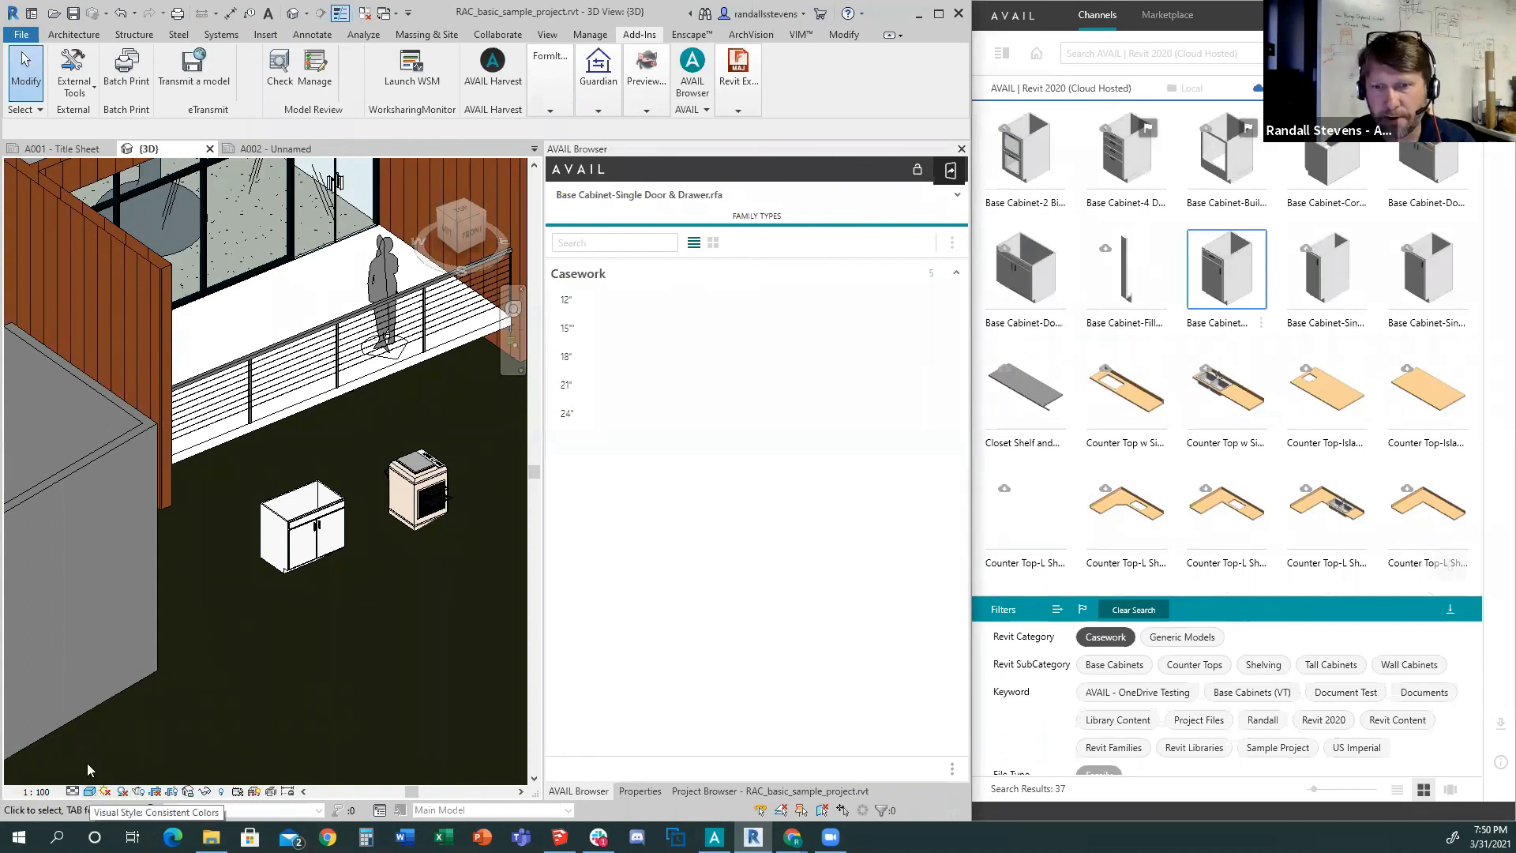
{"action": "scroll", "coordinate": [168, 659], "scroll_direction": "down", "scroll_amount": 2}
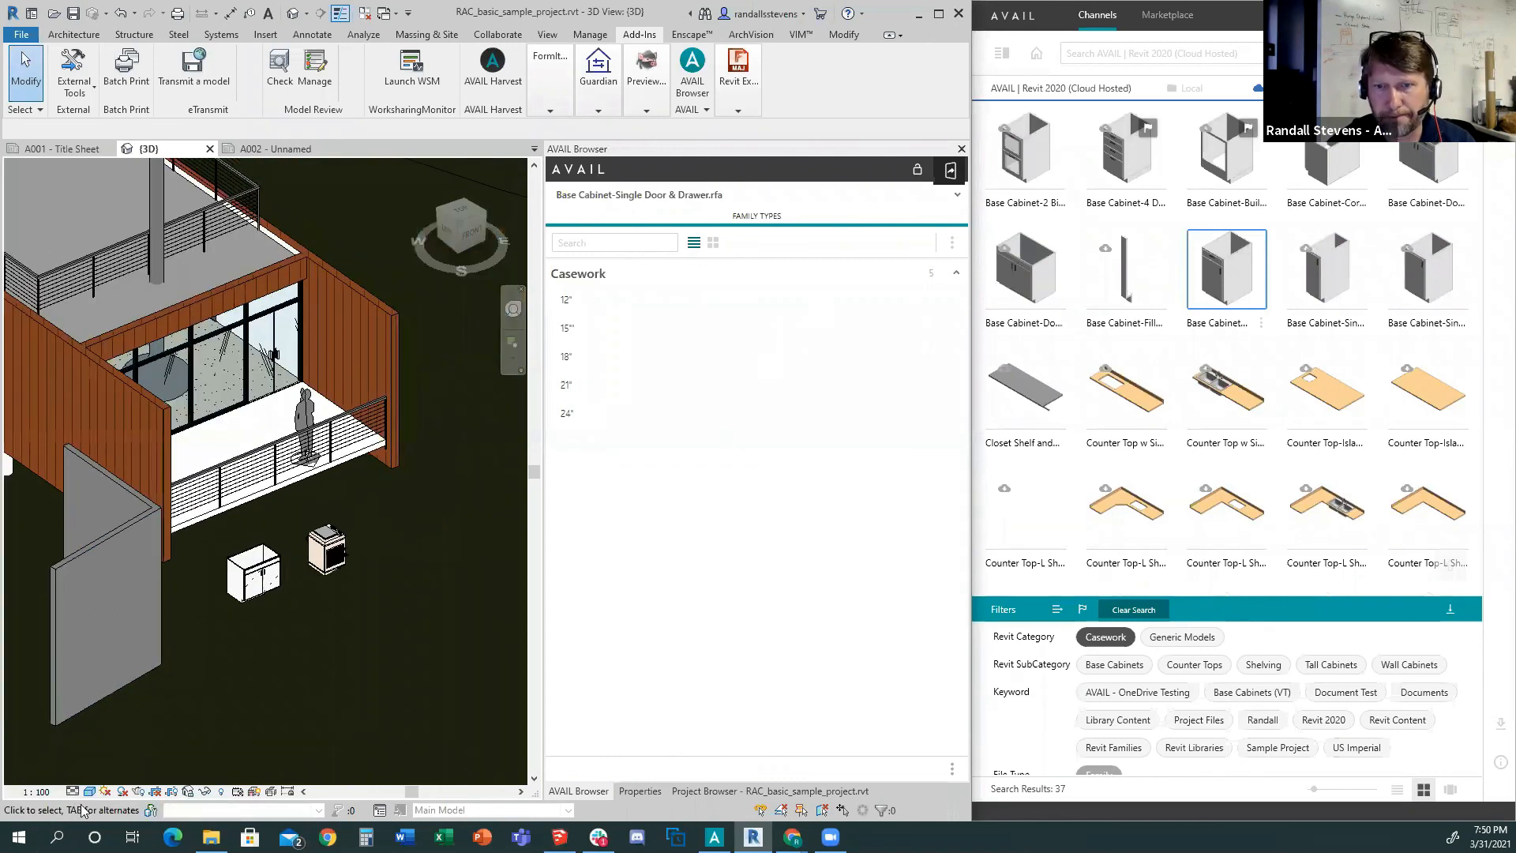
{"action": "left_click", "coordinate": [89, 791]}
{"action": "left_click", "coordinate": [131, 760]}
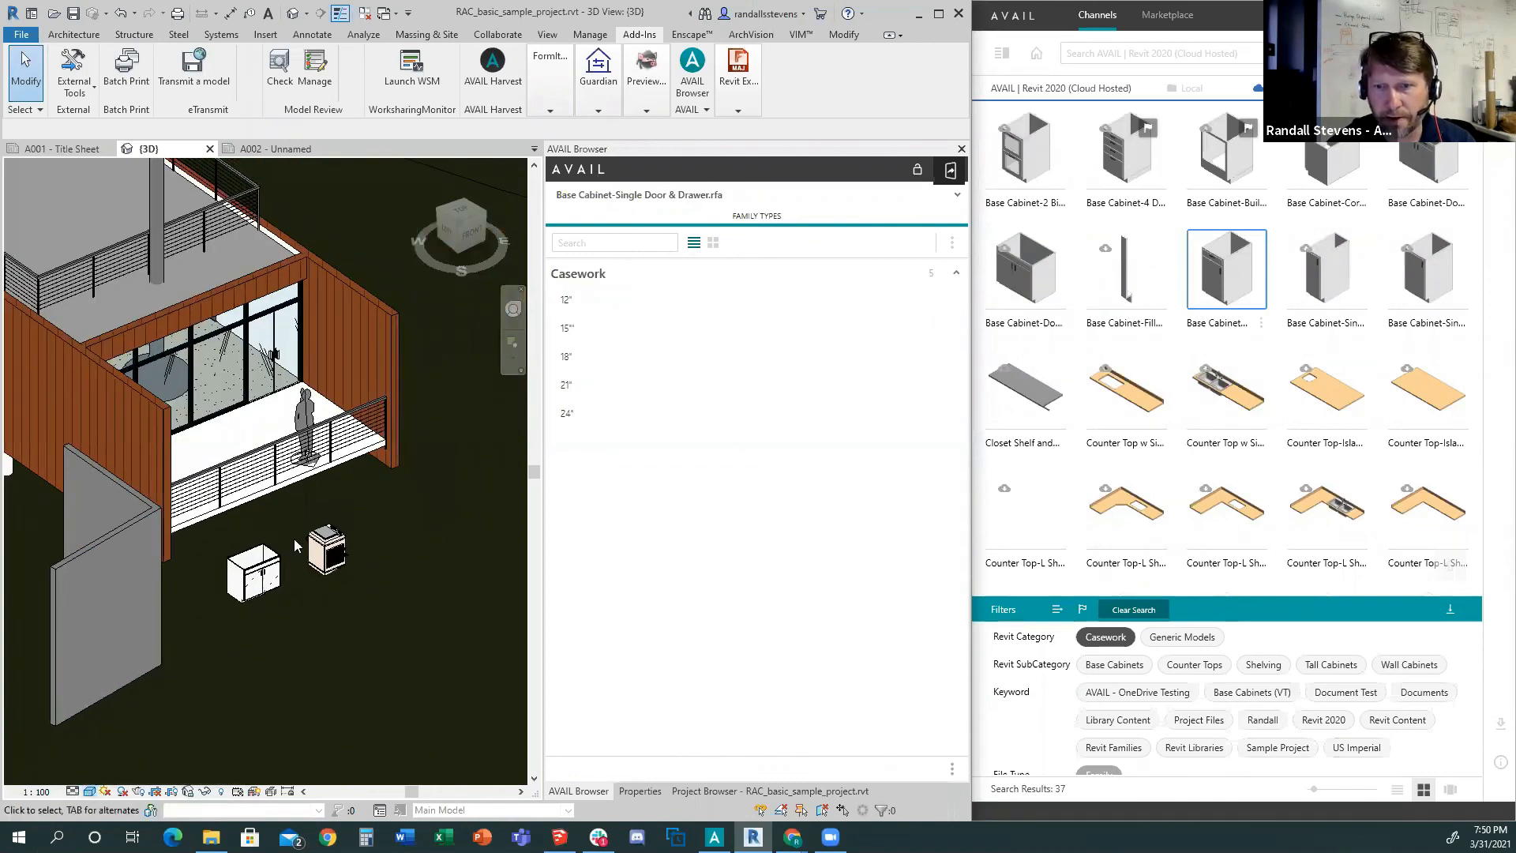